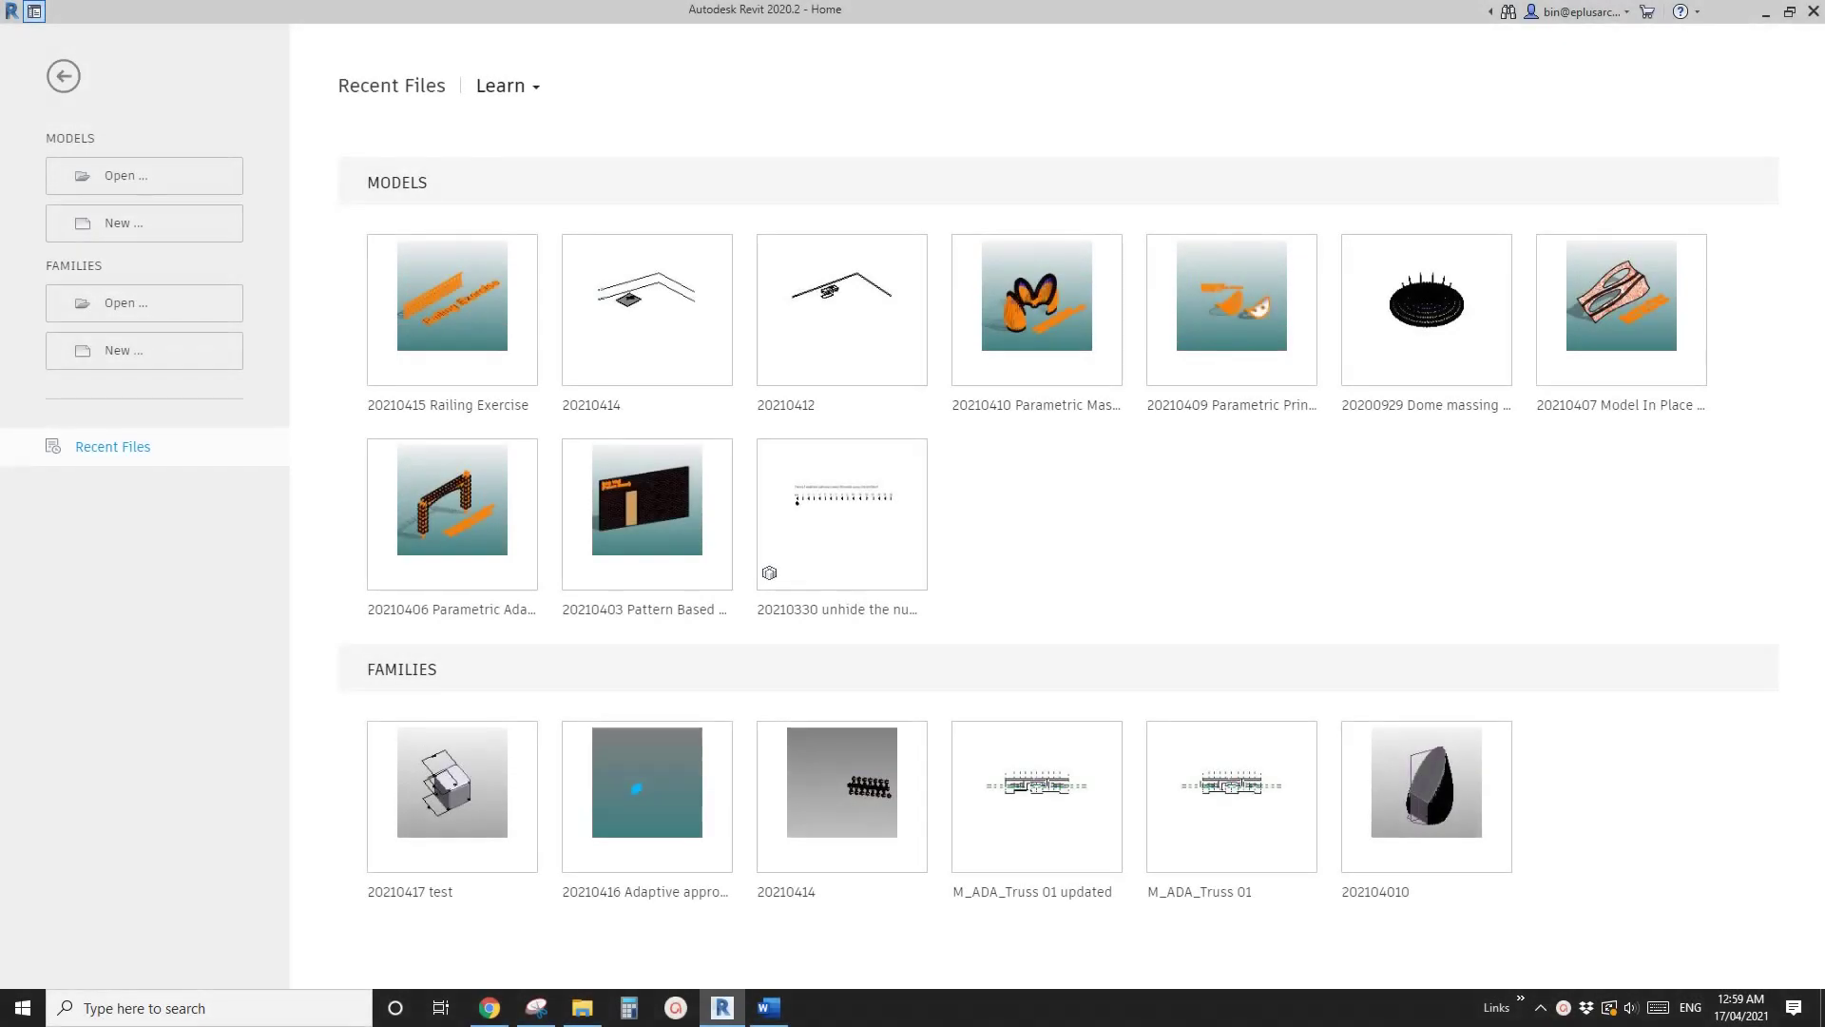
# - Check the video ideas document in Word and return to Revit
pyautogui.hotkey('alt', 'Tab')
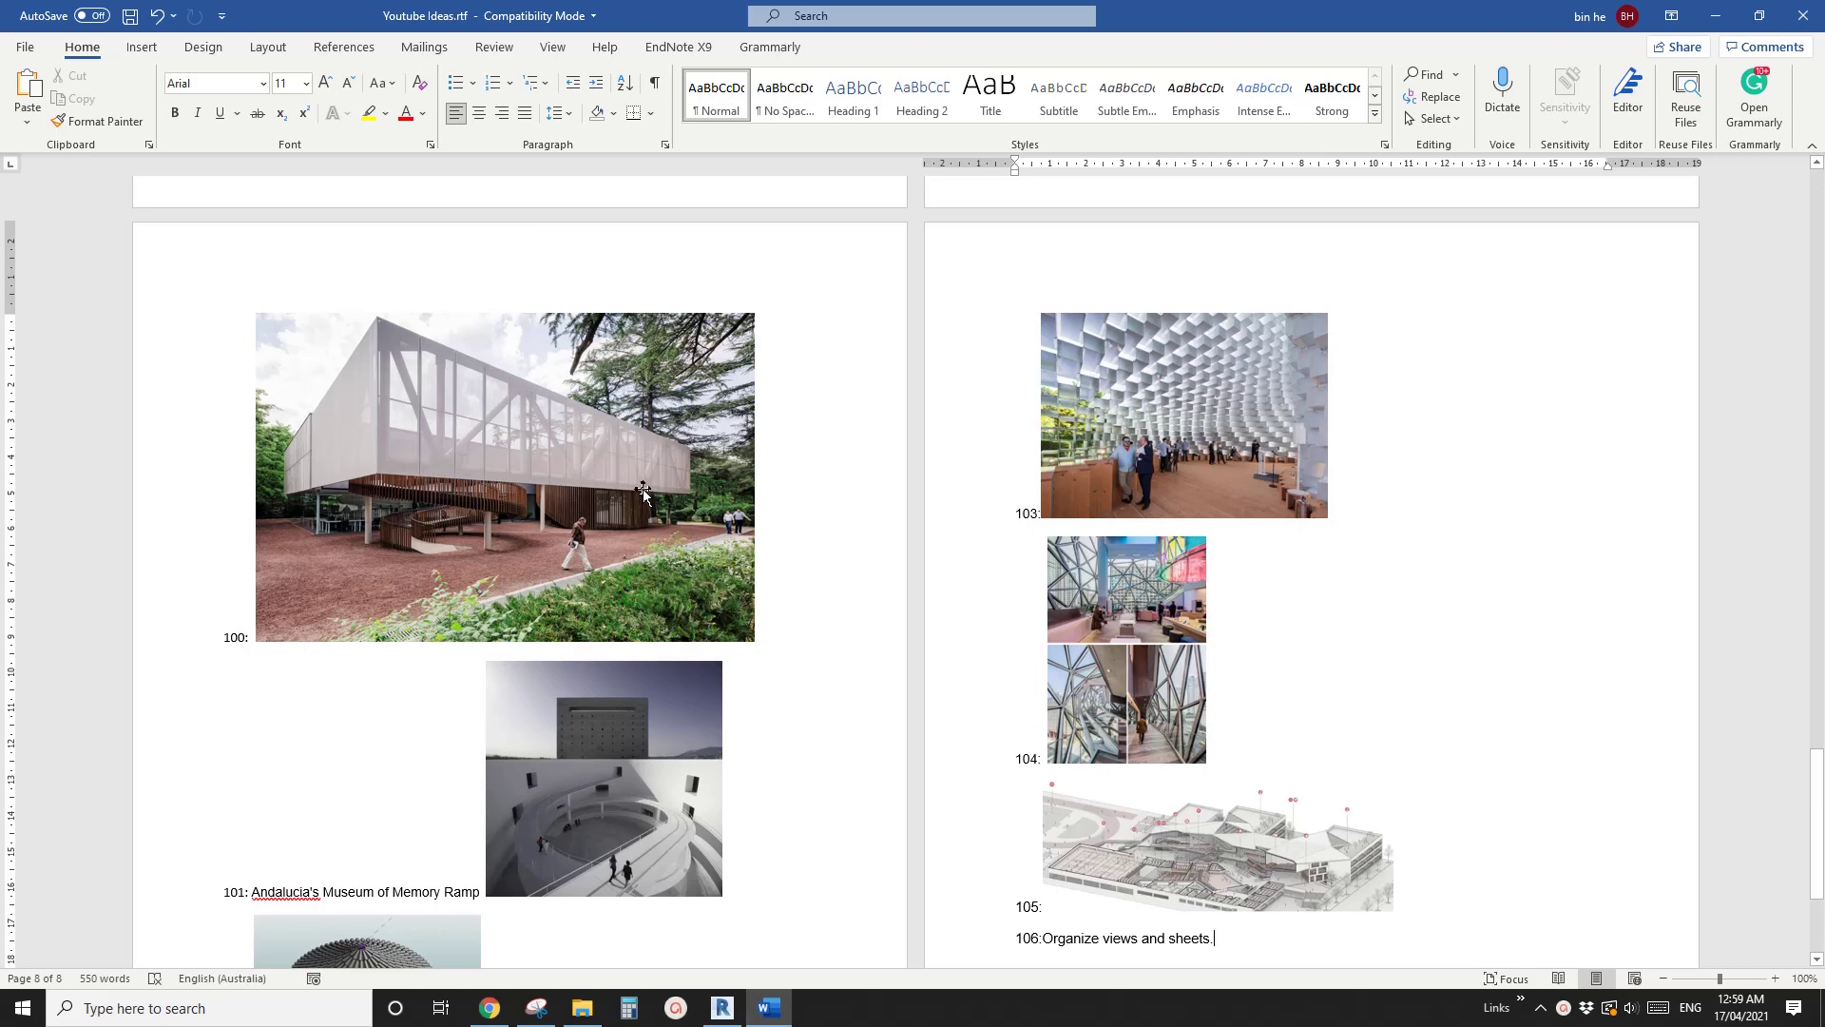
pyautogui.click(722, 1008)
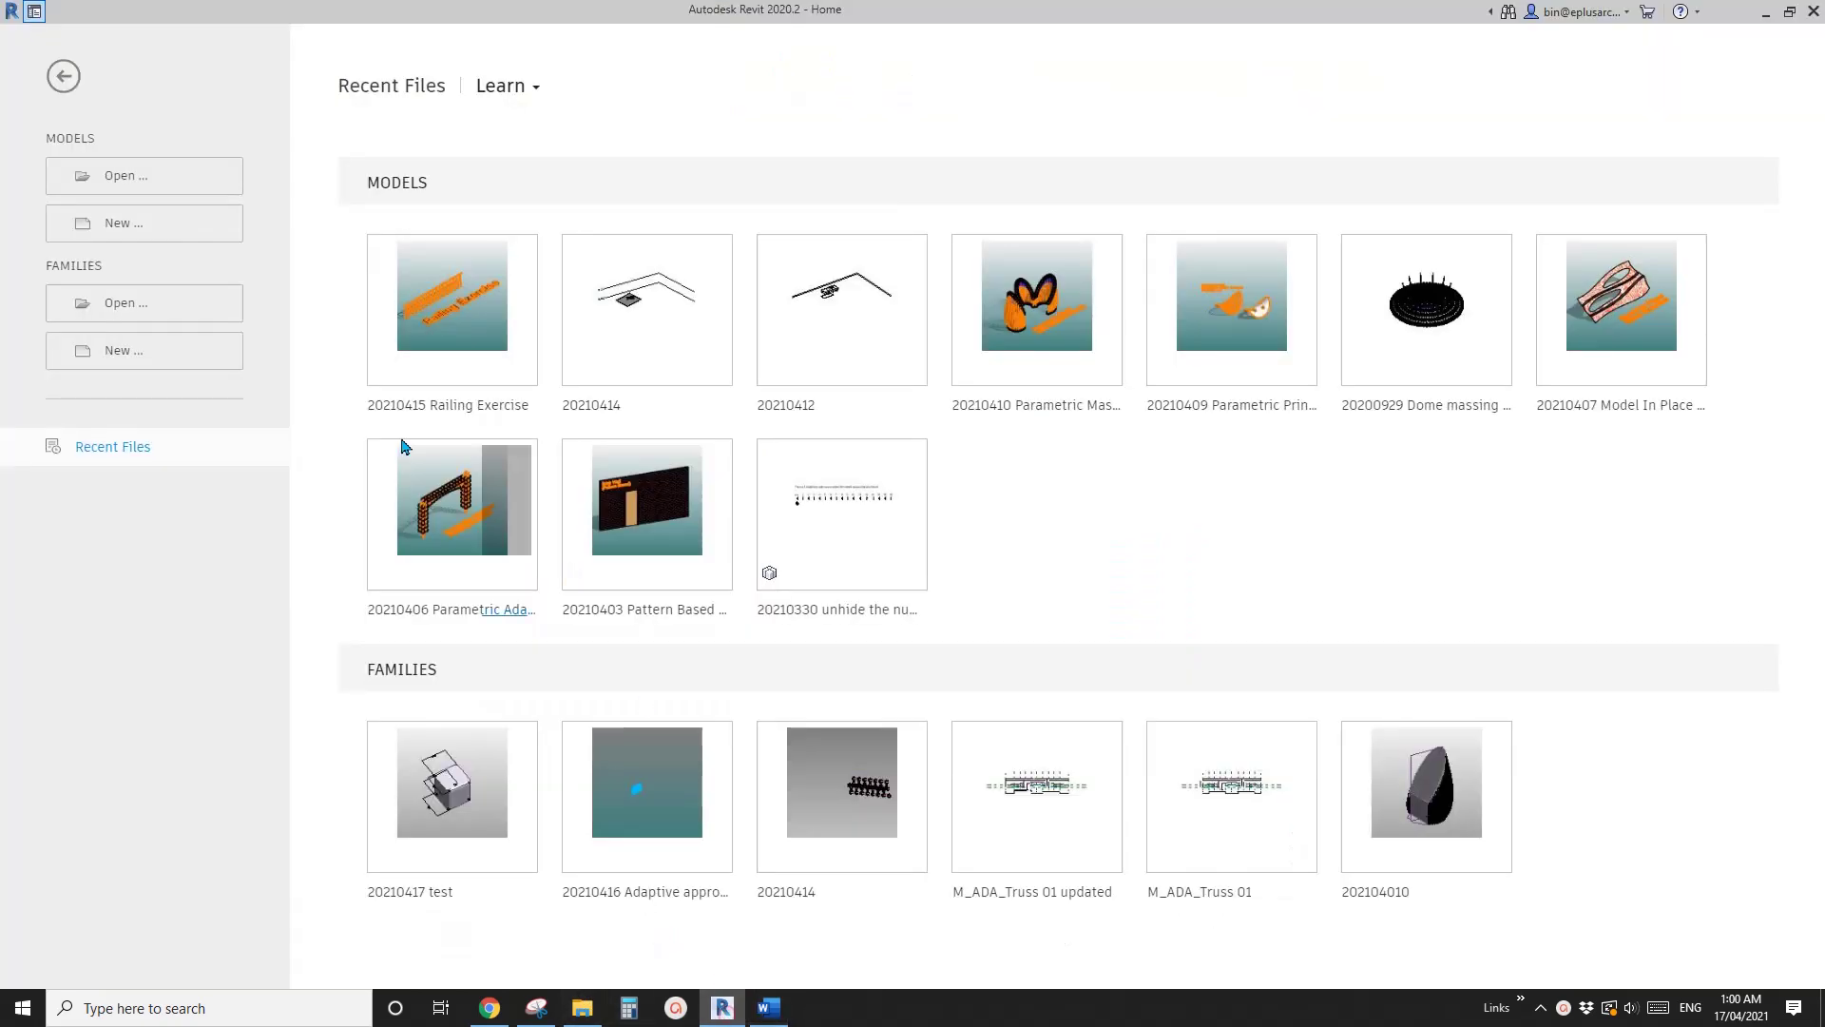
# - Create a new project from the Architectural Template
pyautogui.click(129, 224)
pyautogui.click(498, 567)
pyautogui.click(398, 622)
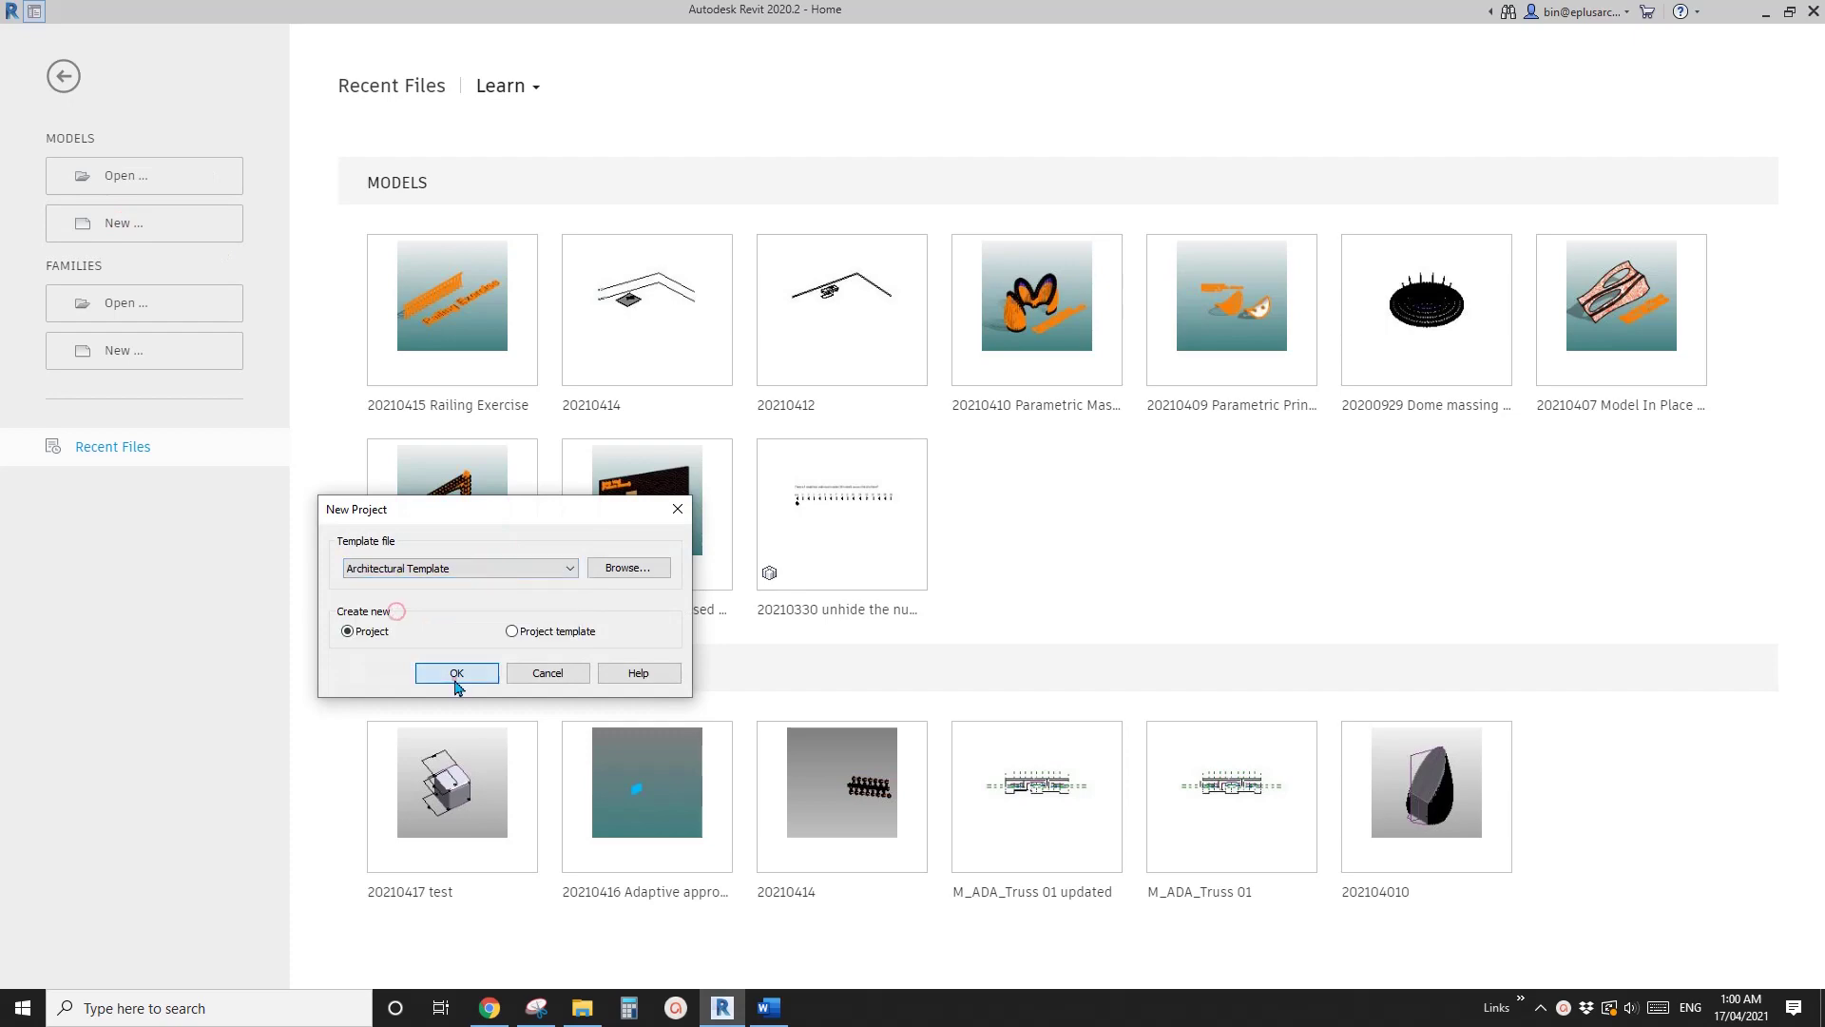
pyautogui.click(456, 672)
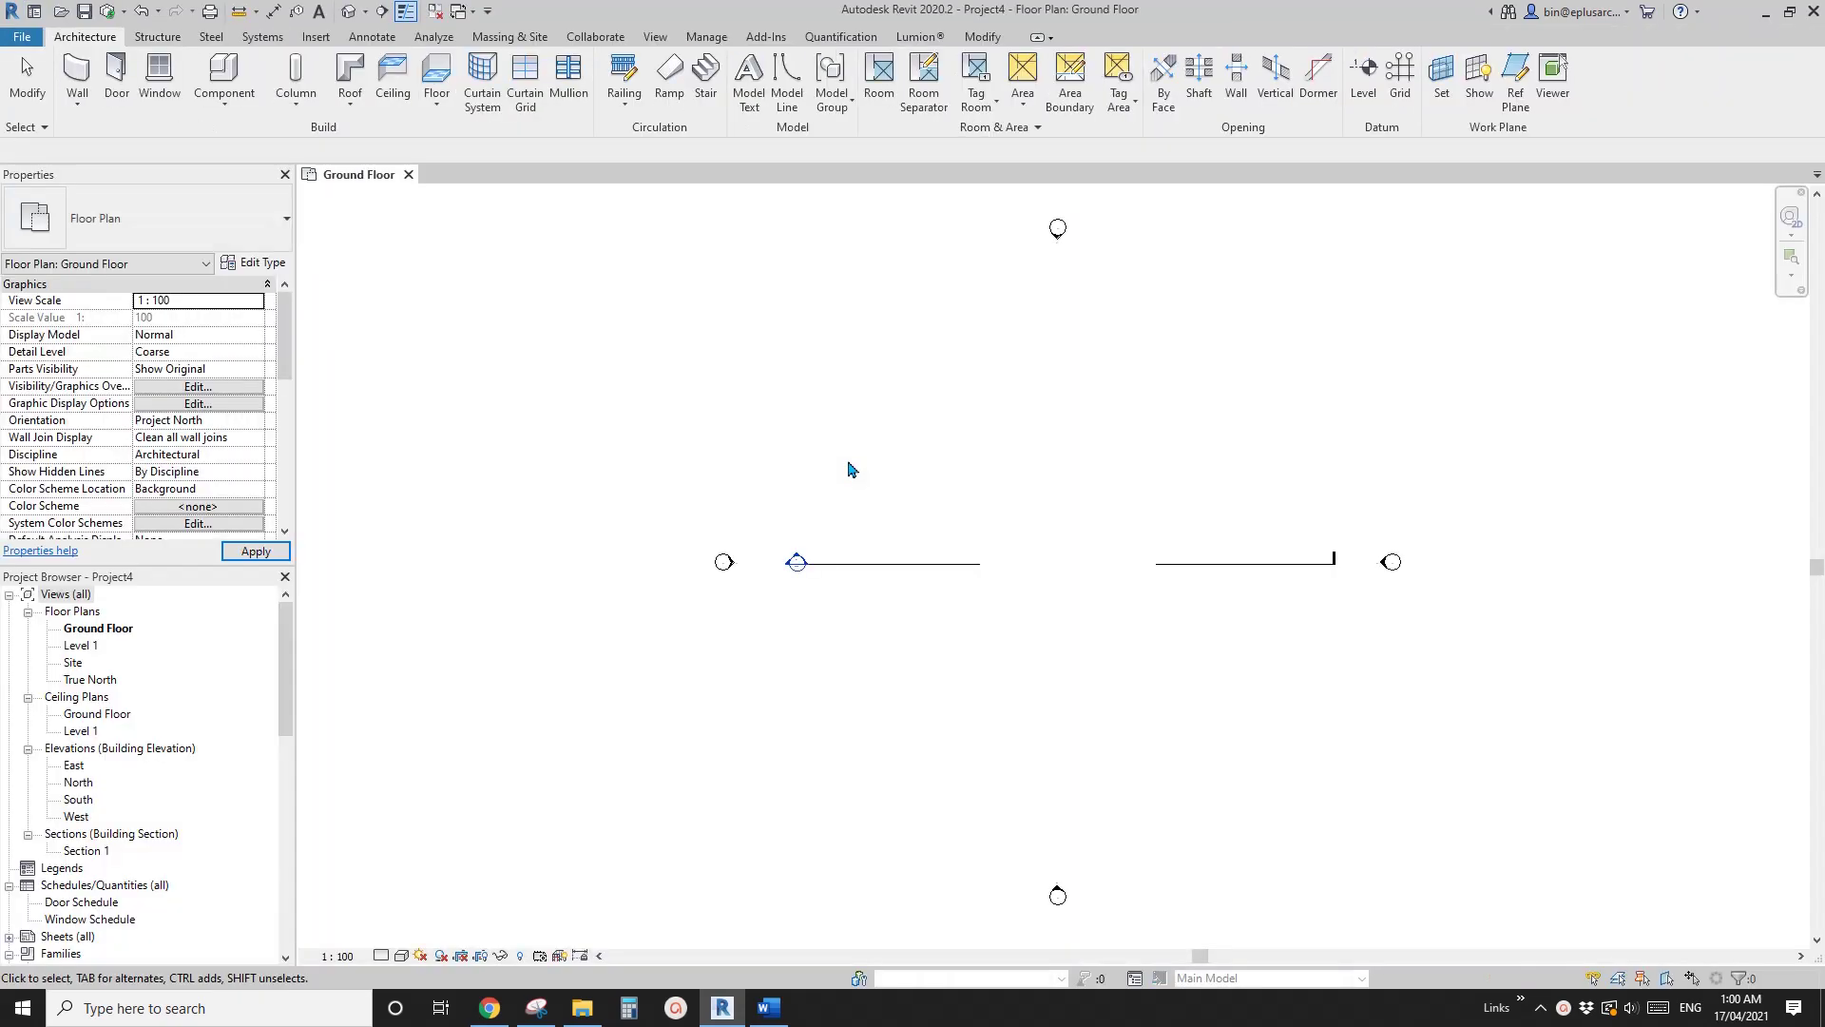
# - In the North elevation, copy Level 1 upward by the 4000 mm storey height to add a level at 8000
pyautogui.doubleClick(80, 784)
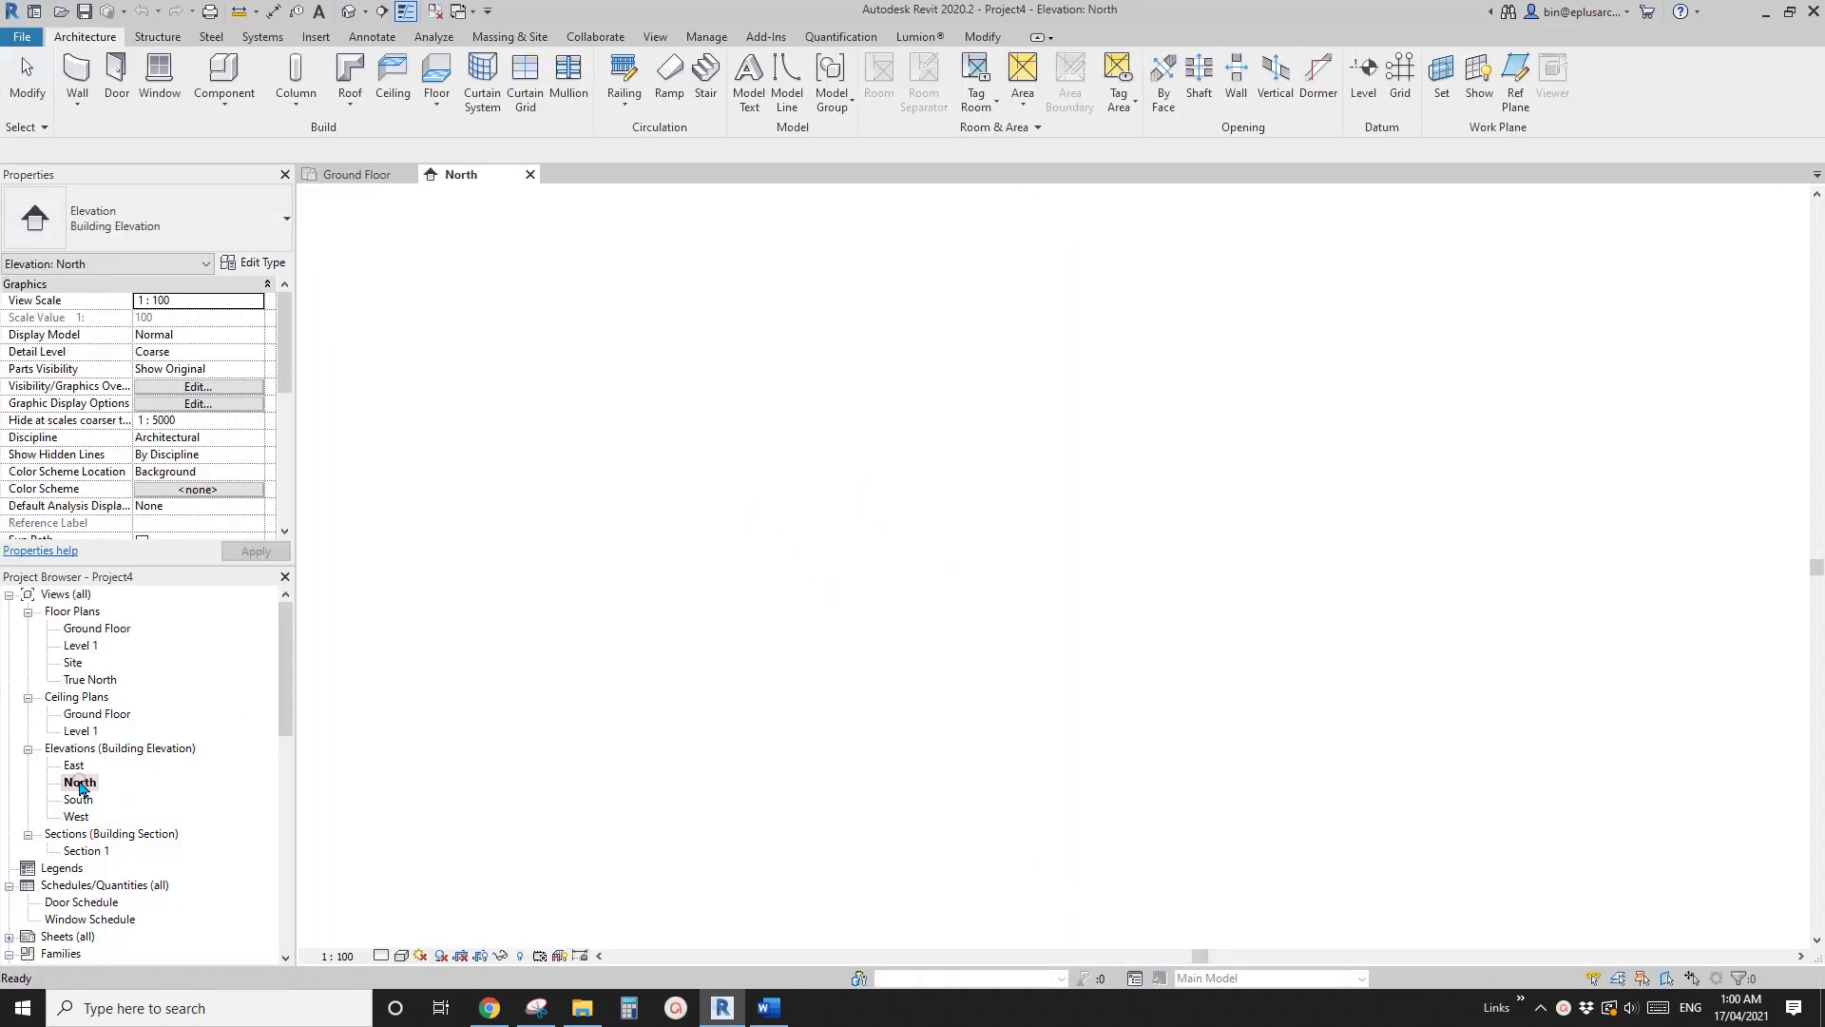
pyautogui.click(1154, 490)
pyautogui.press('c')
pyautogui.press('o')
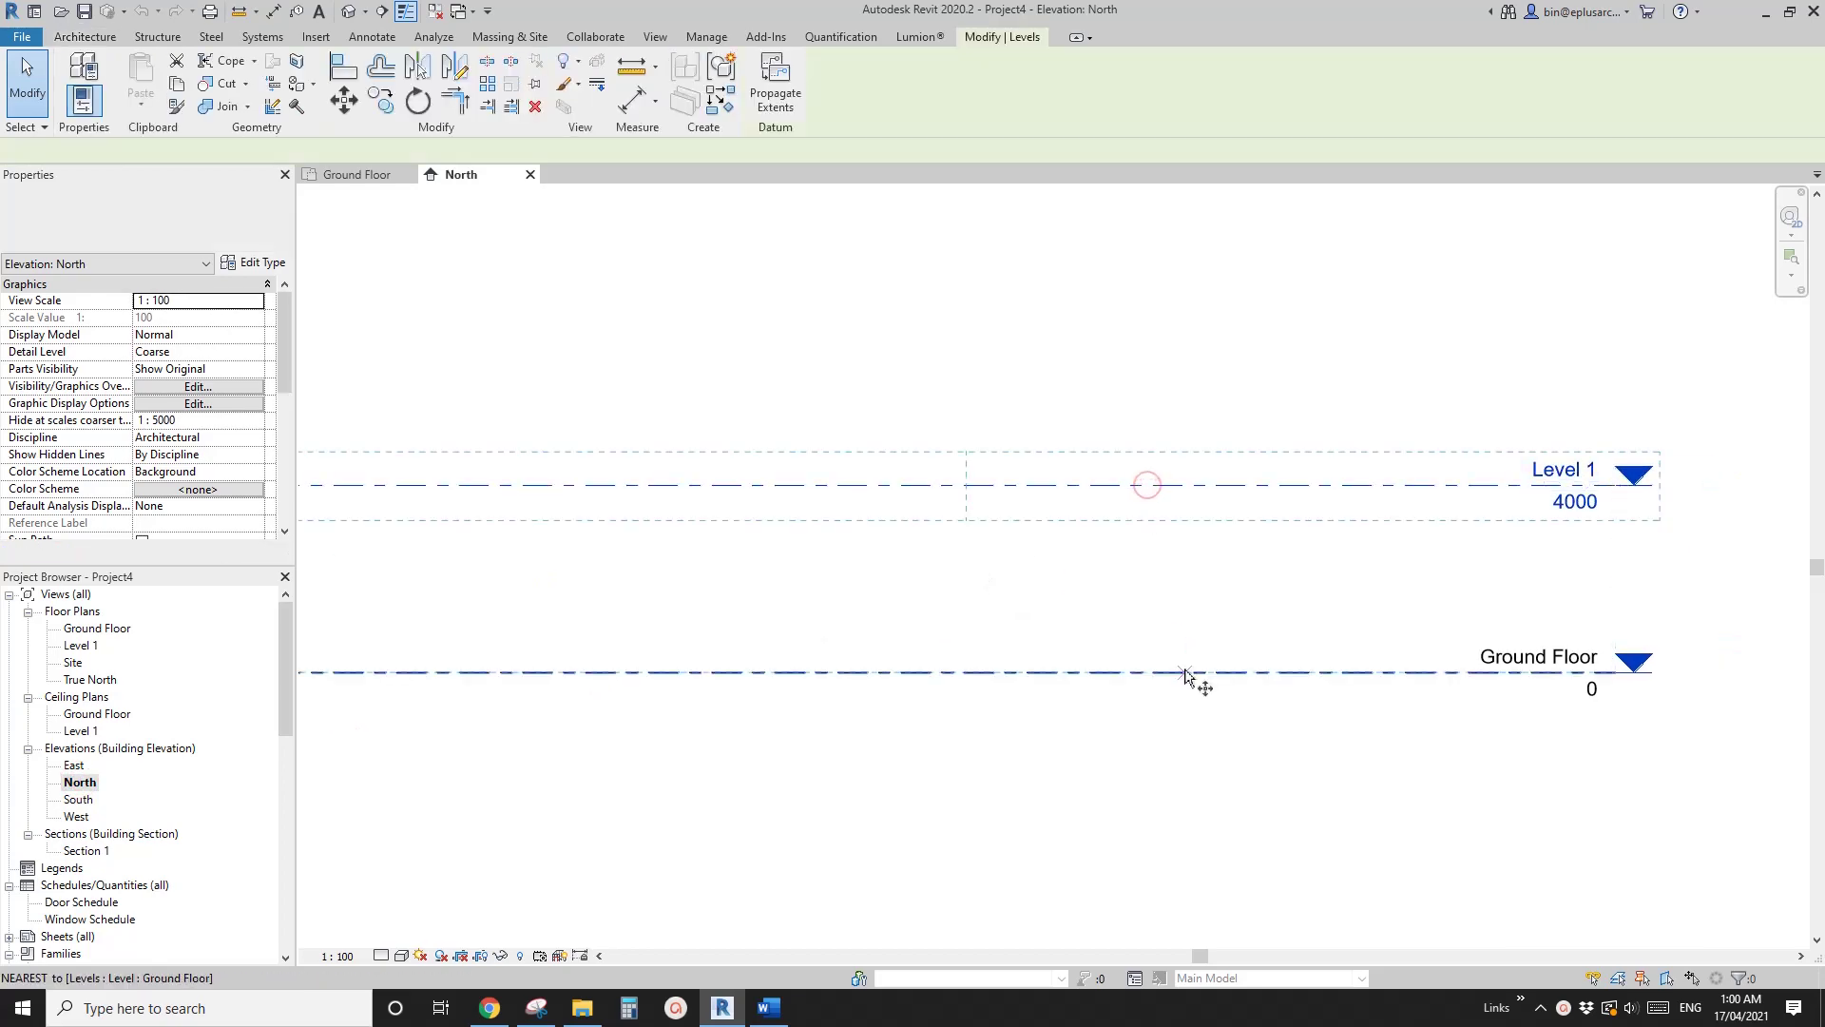
pyautogui.click(1187, 674)
pyautogui.click(1189, 488)
pyautogui.scroll(-2, 1084, 528)
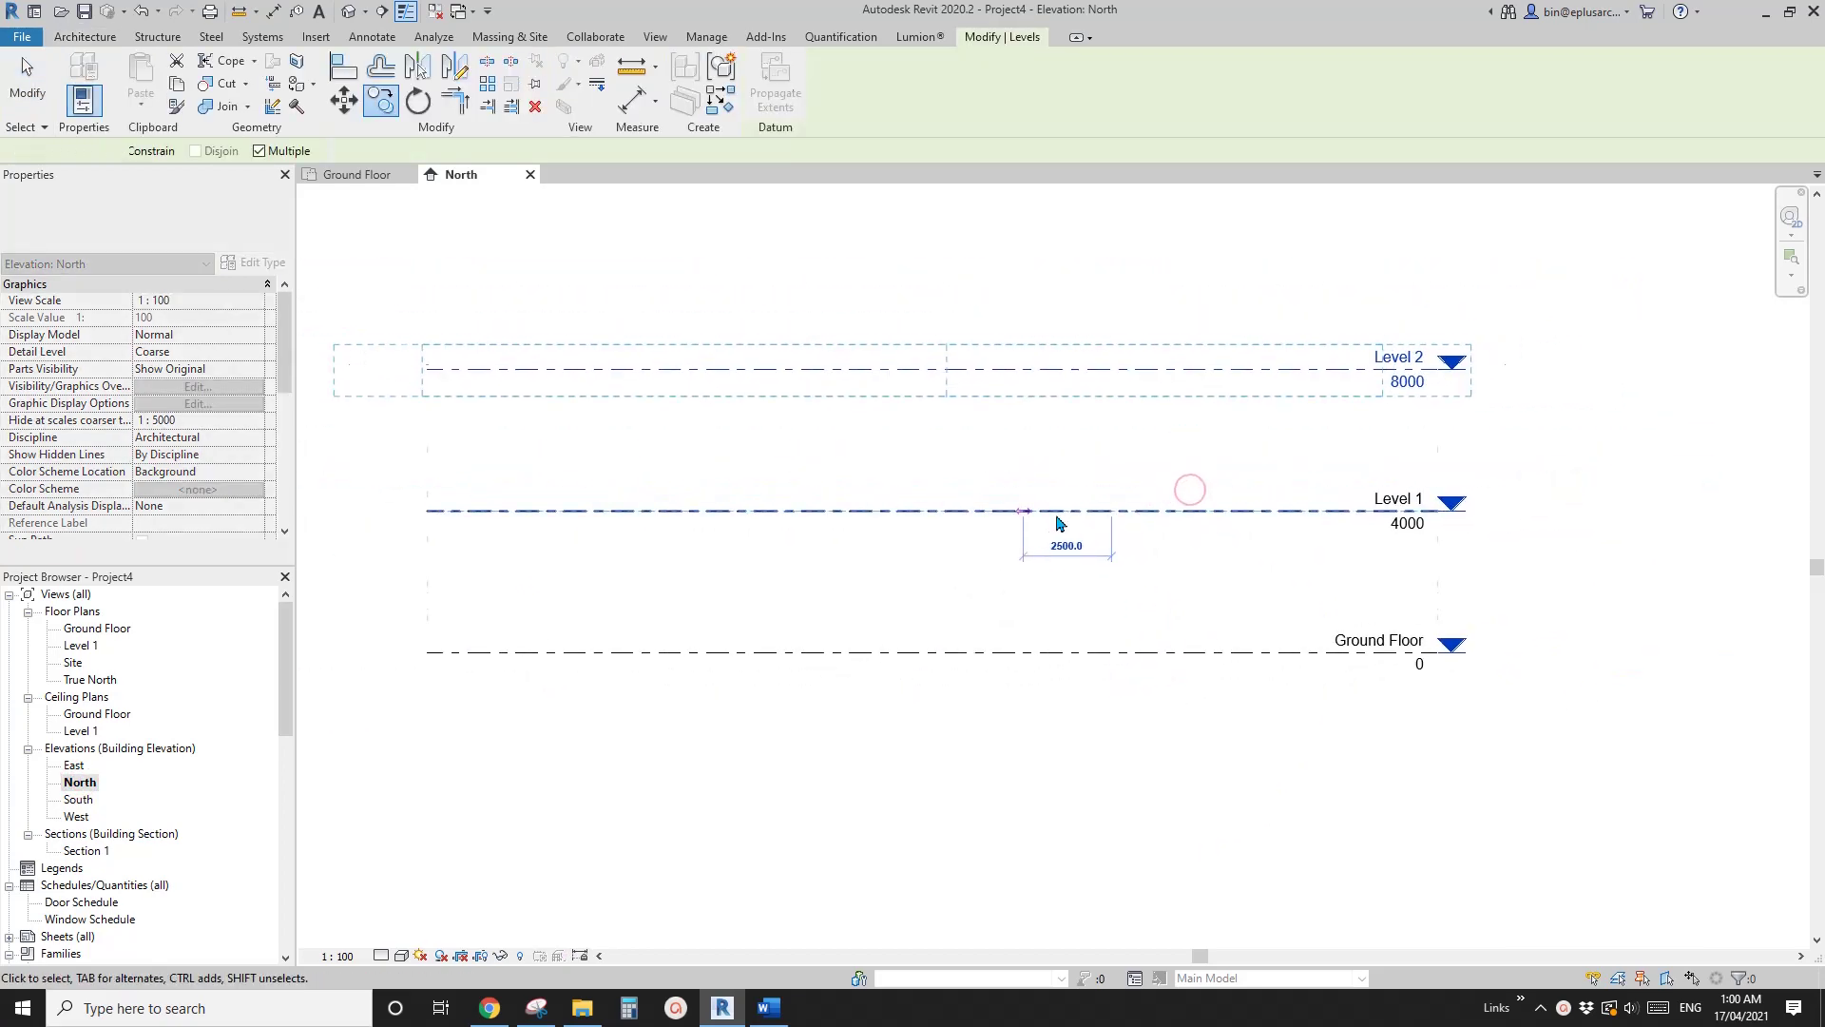
pyautogui.press('Escape')
pyautogui.press('Escape')
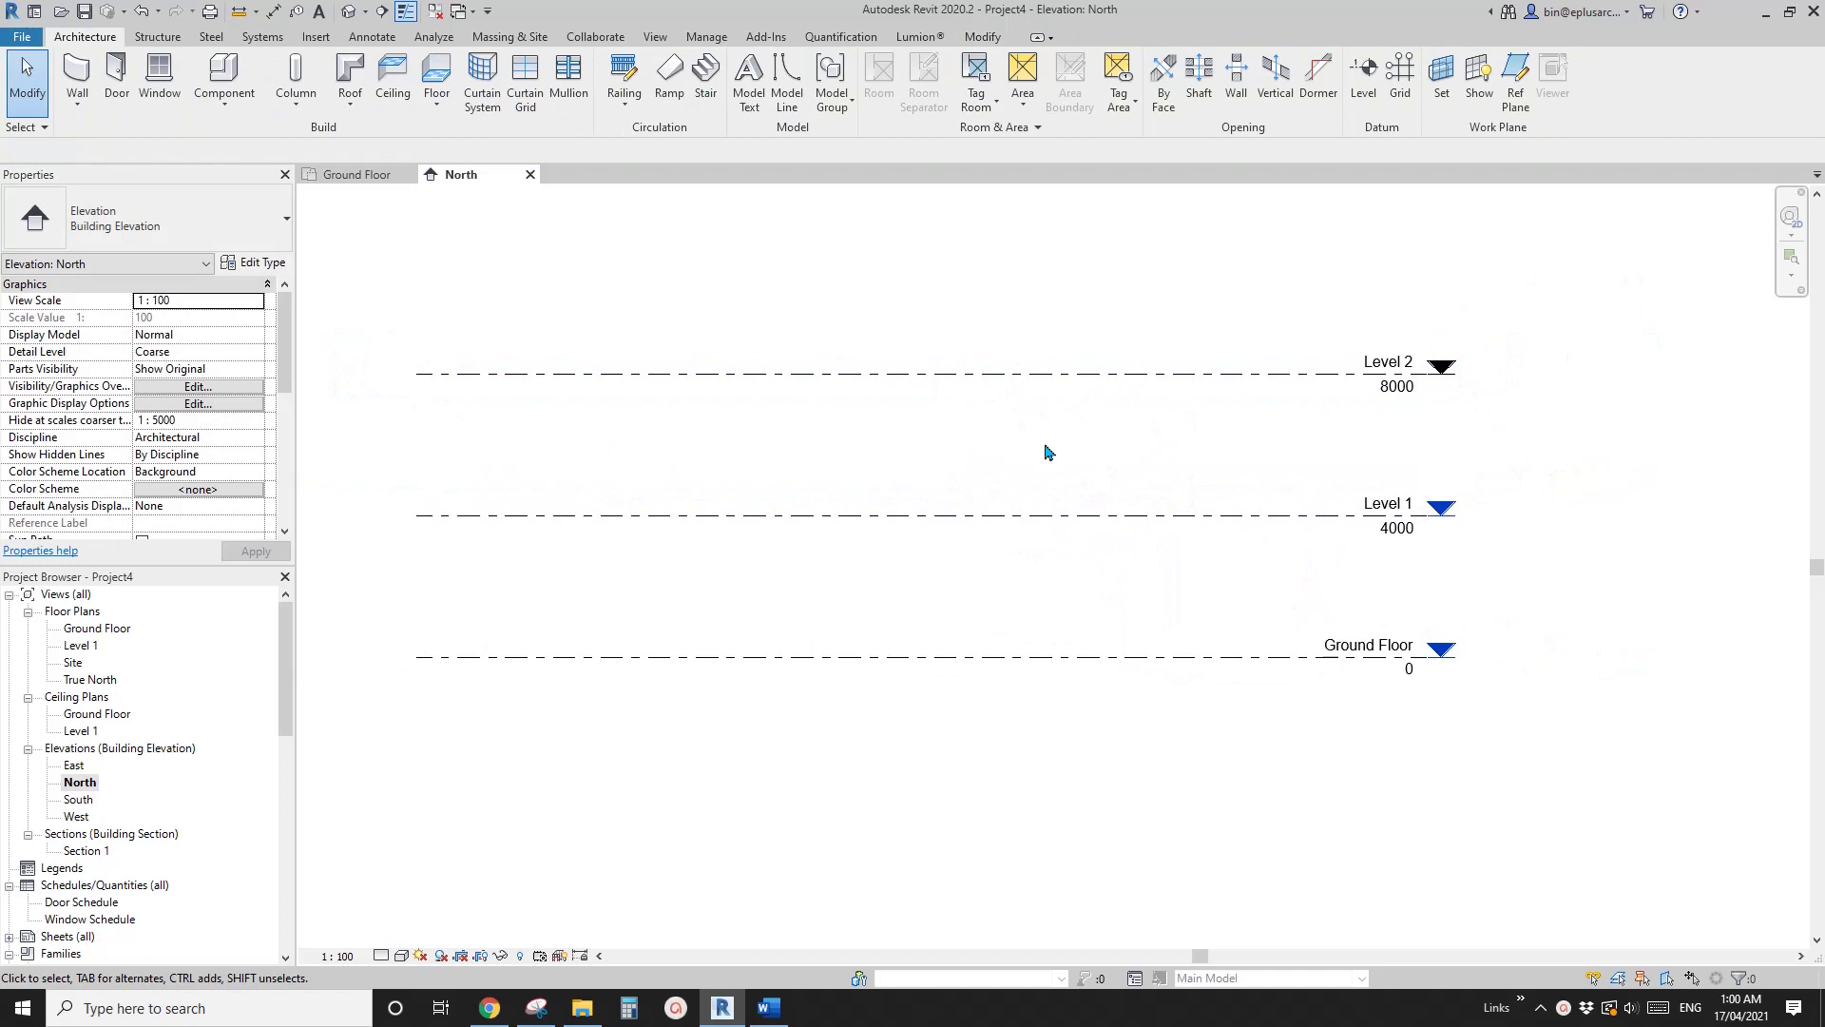
pyautogui.scroll(1, 1088, 534)
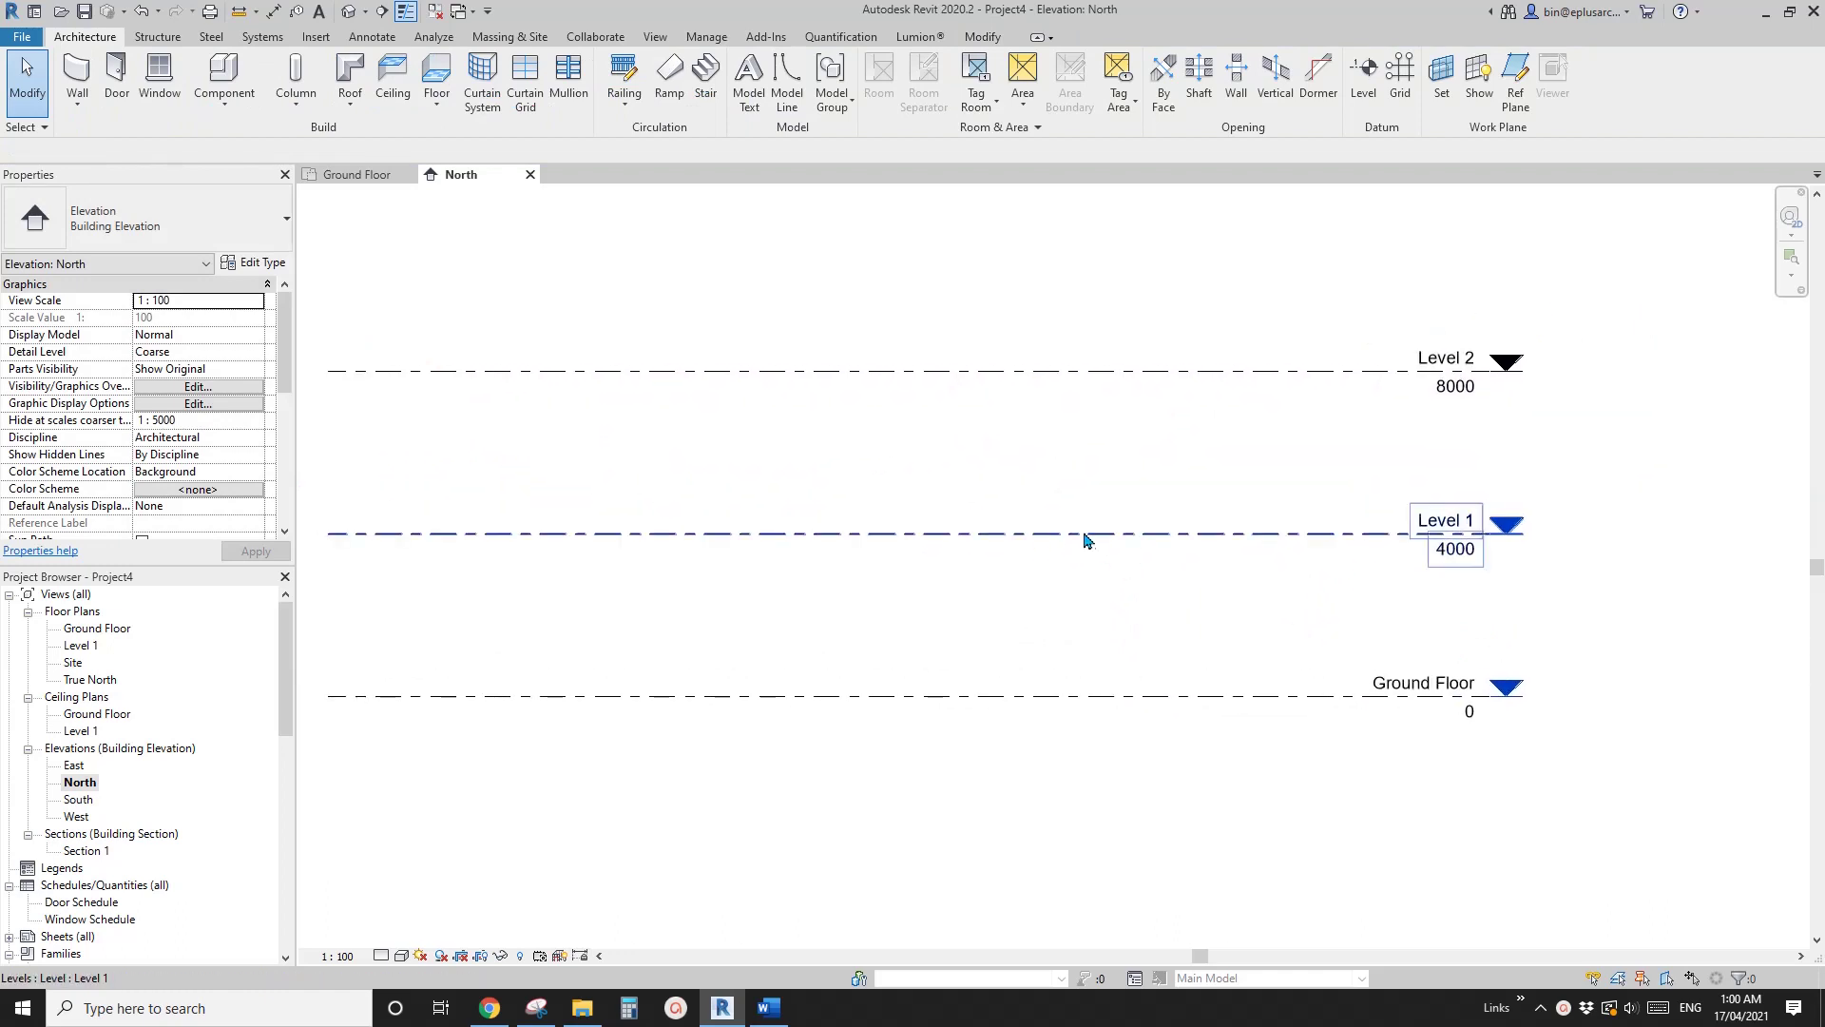
pyautogui.moveTo(1088, 542); pyautogui.dragTo(1079, 544, button='middle')
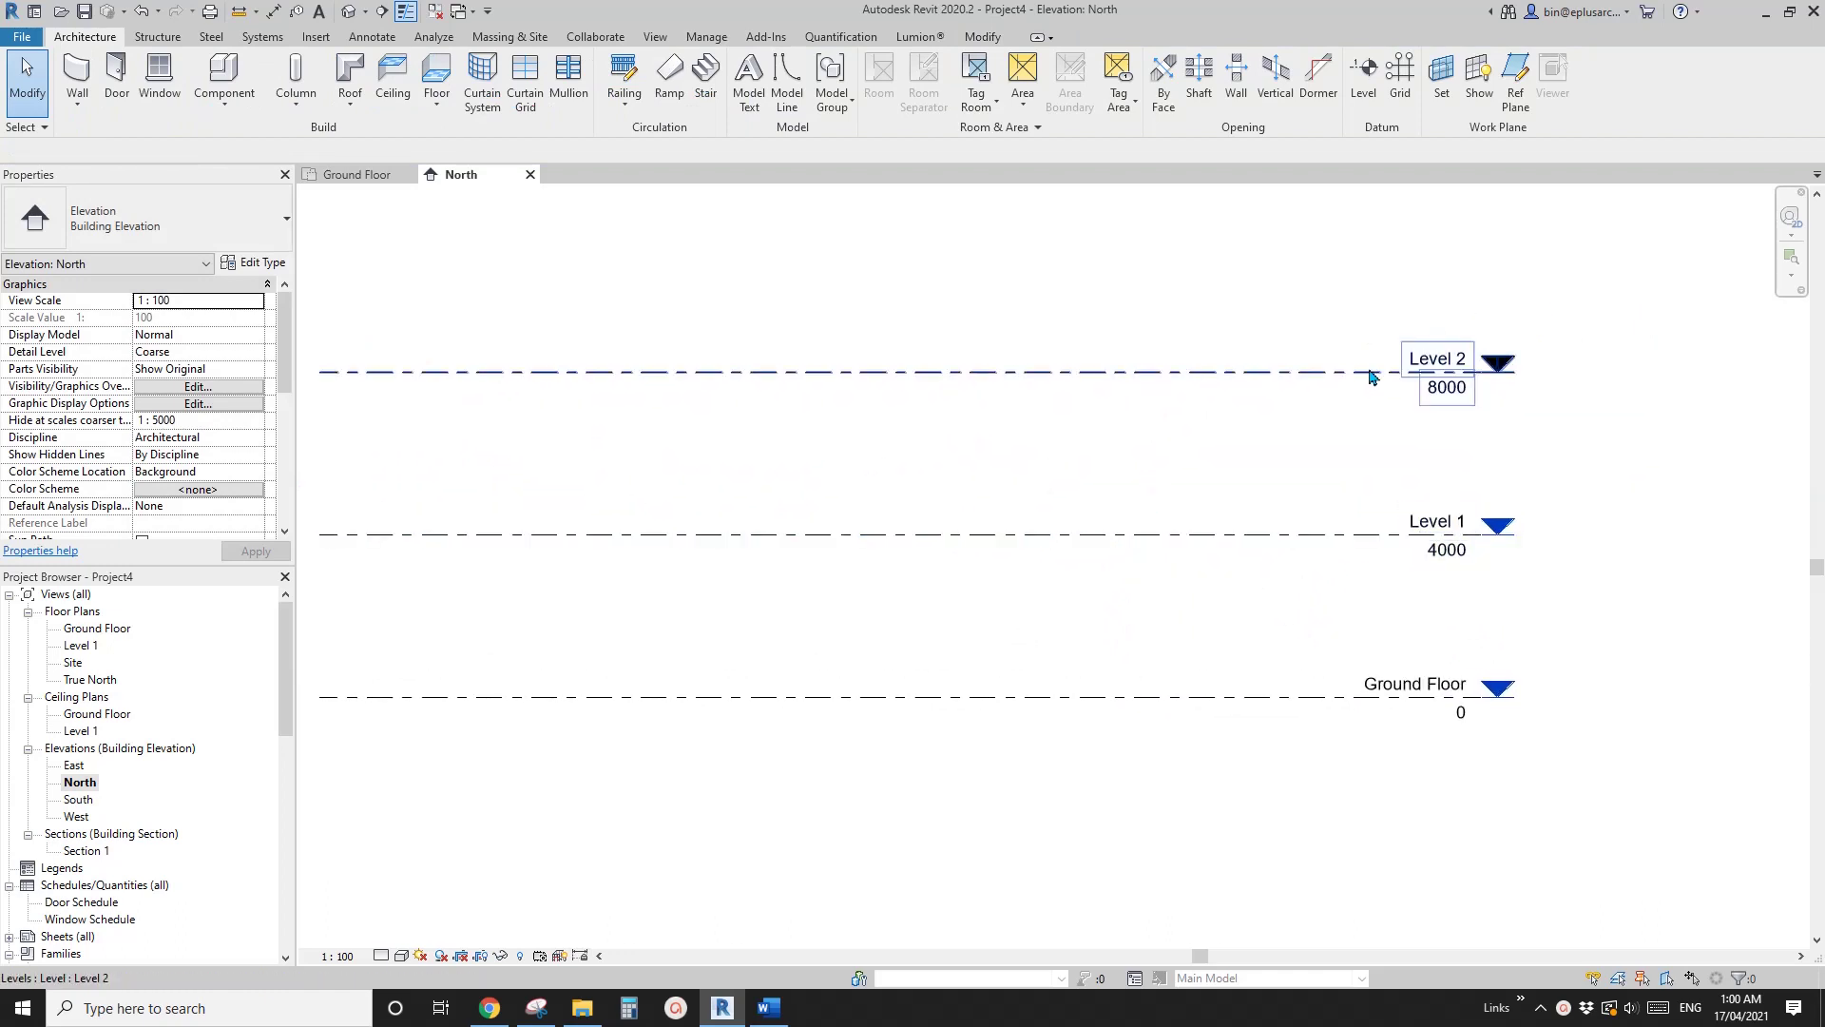
pyautogui.scroll(-1, 1255, 418)
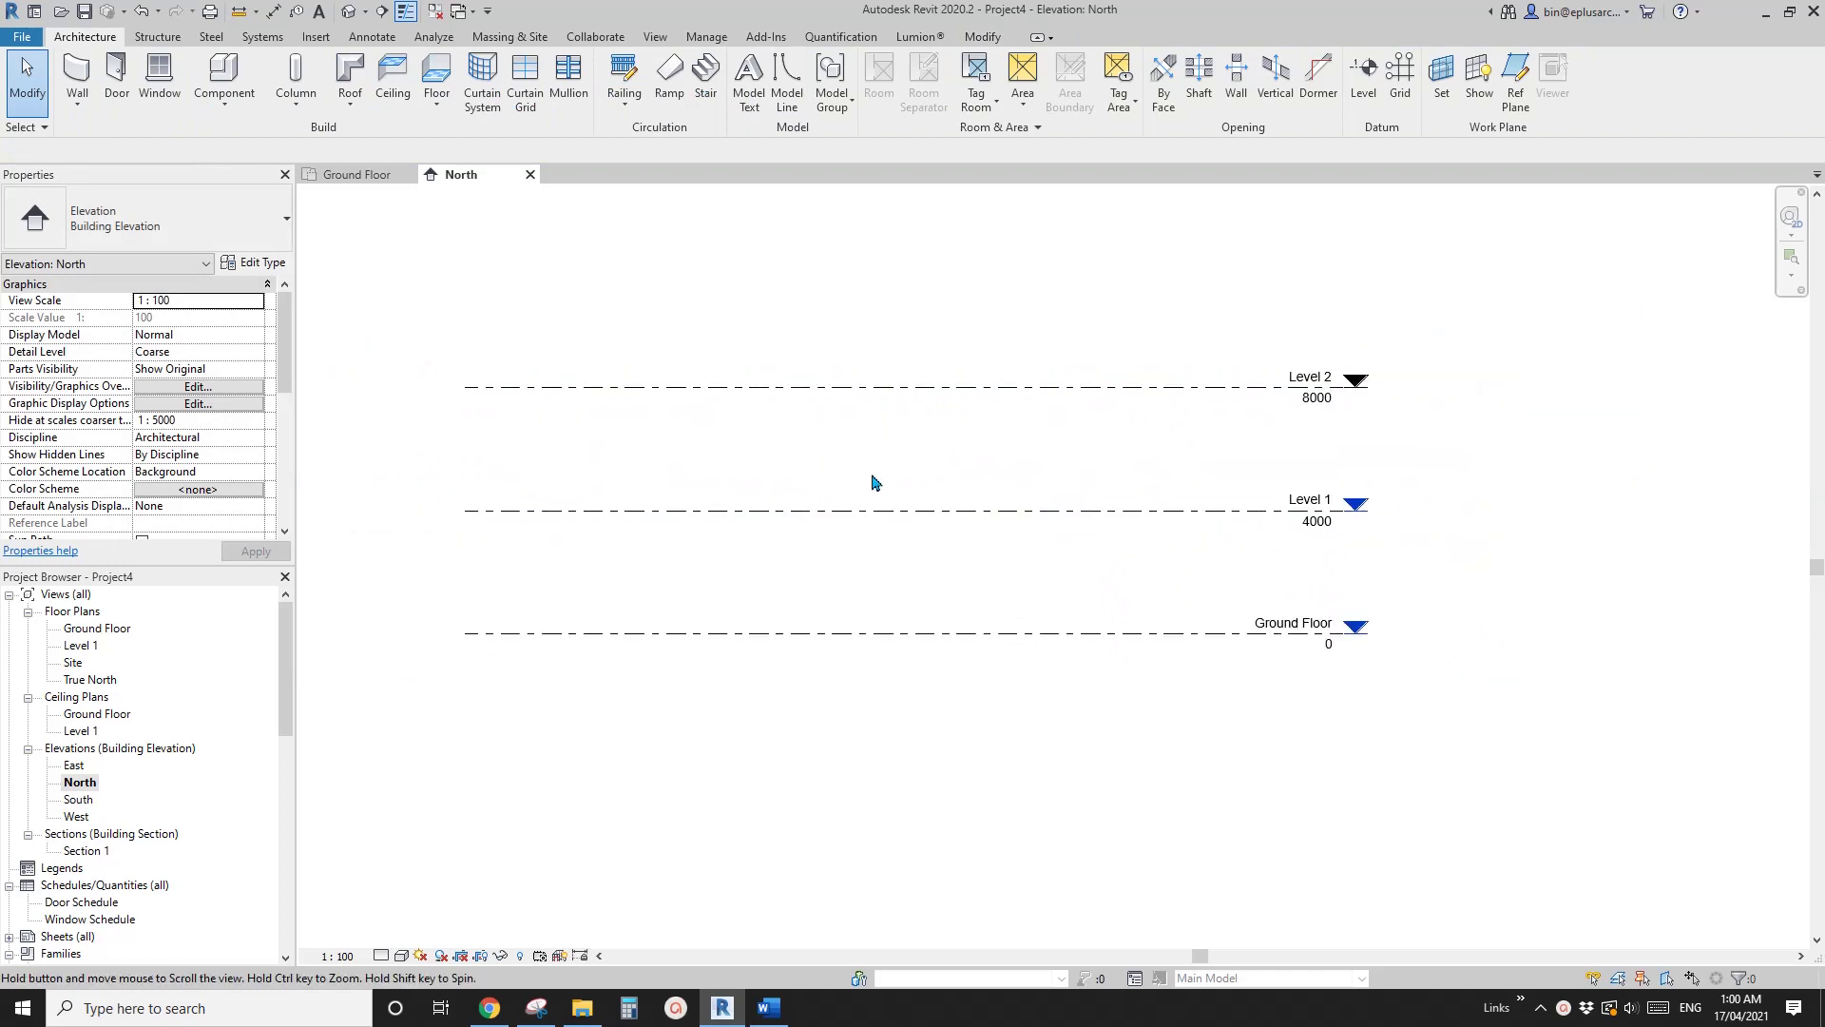
# - In the Ground Floor plan, draw a horizontal grid line below the section line, with its bubble at the left end
pyautogui.doubleClick(90, 629)
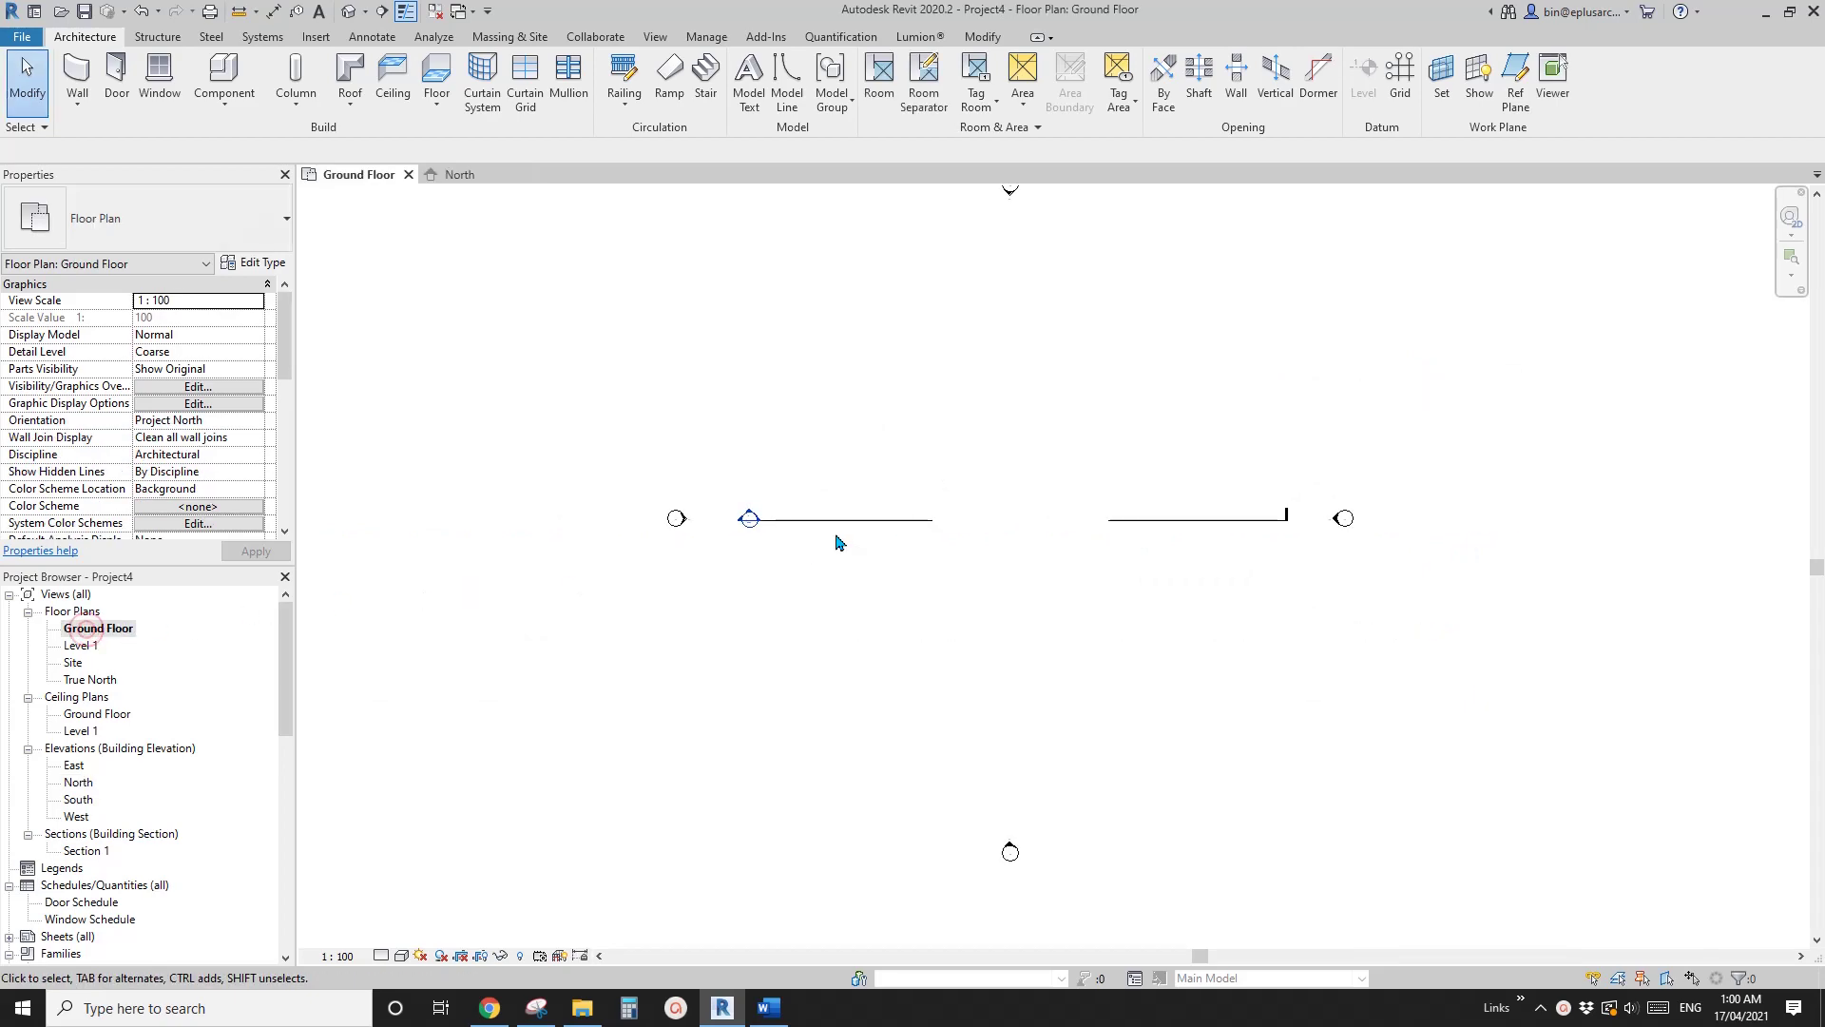
pyautogui.moveTo(944, 323); pyautogui.dragTo(926, 325, button='middle')
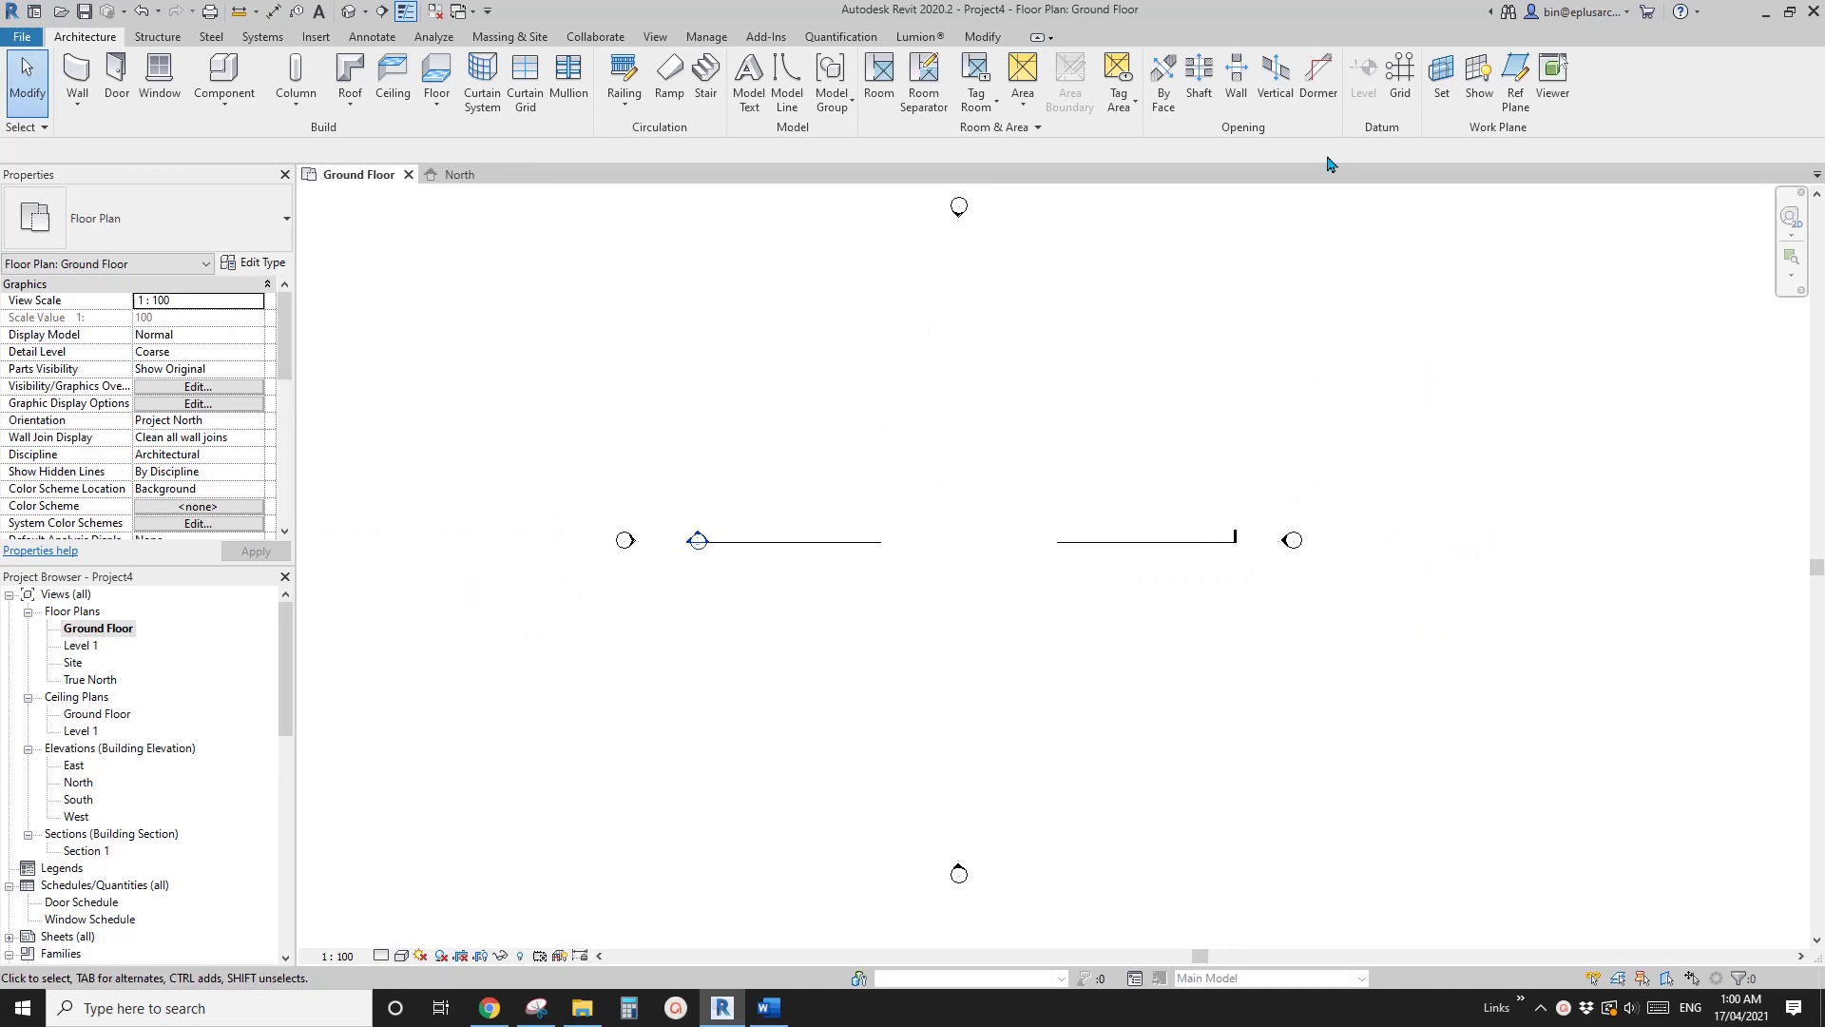
pyautogui.click(1403, 77)
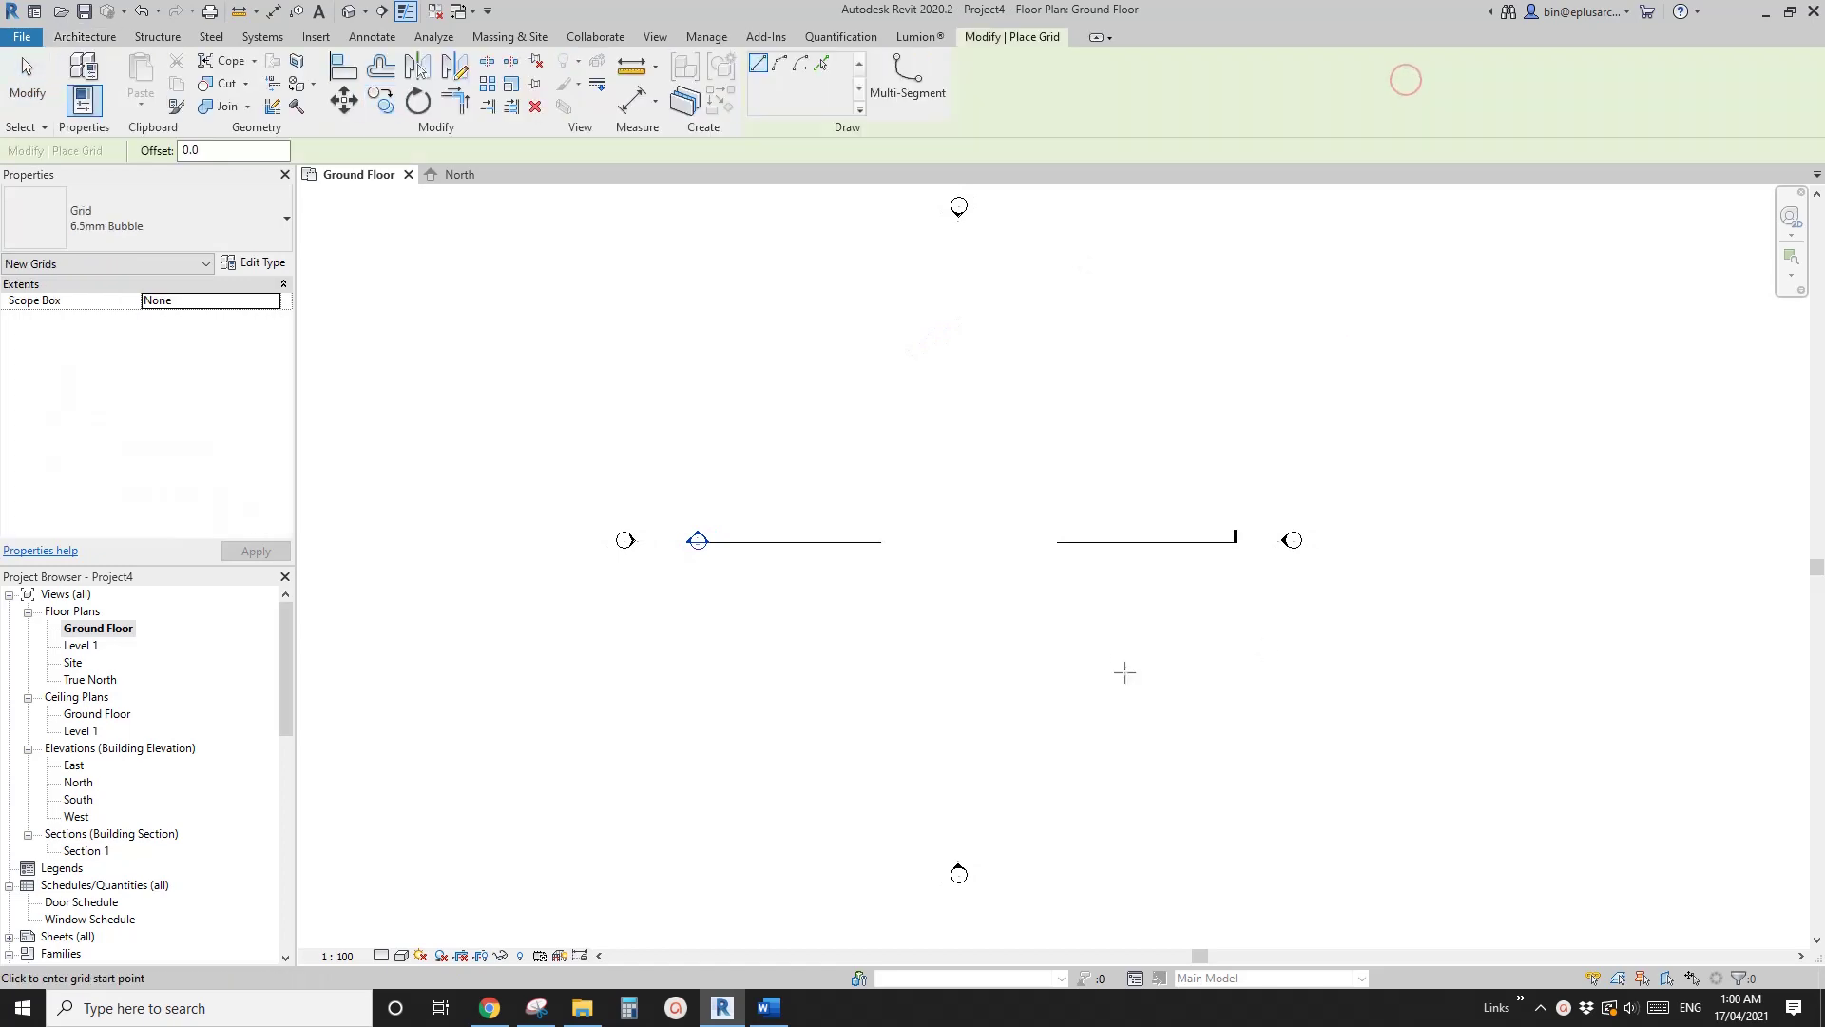
pyautogui.click(1110, 647)
pyautogui.press('Escape')
pyautogui.press('Escape')
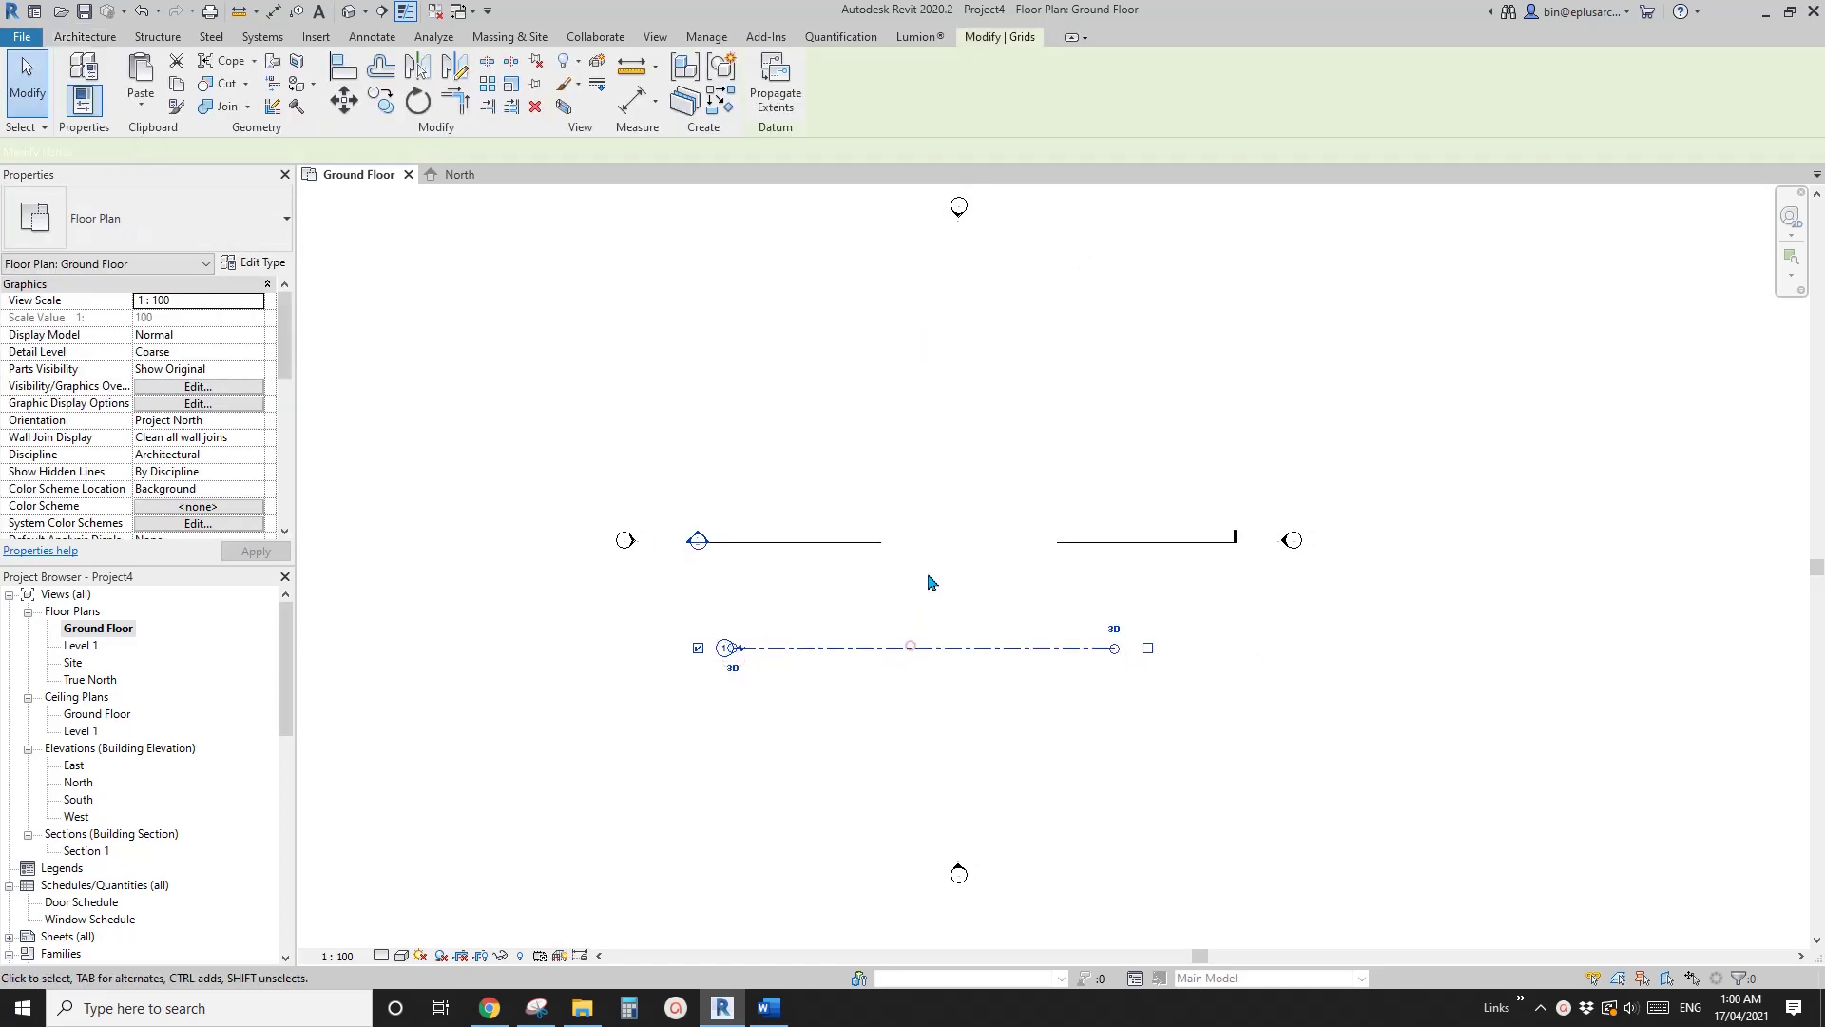
# - Array the horizontal grid line upward at 4500 mm spacing for a total of 6 grids
pyautogui.scroll(2, 951, 599)
pyautogui.press('a')
pyautogui.press('r')
pyautogui.click(950, 643)
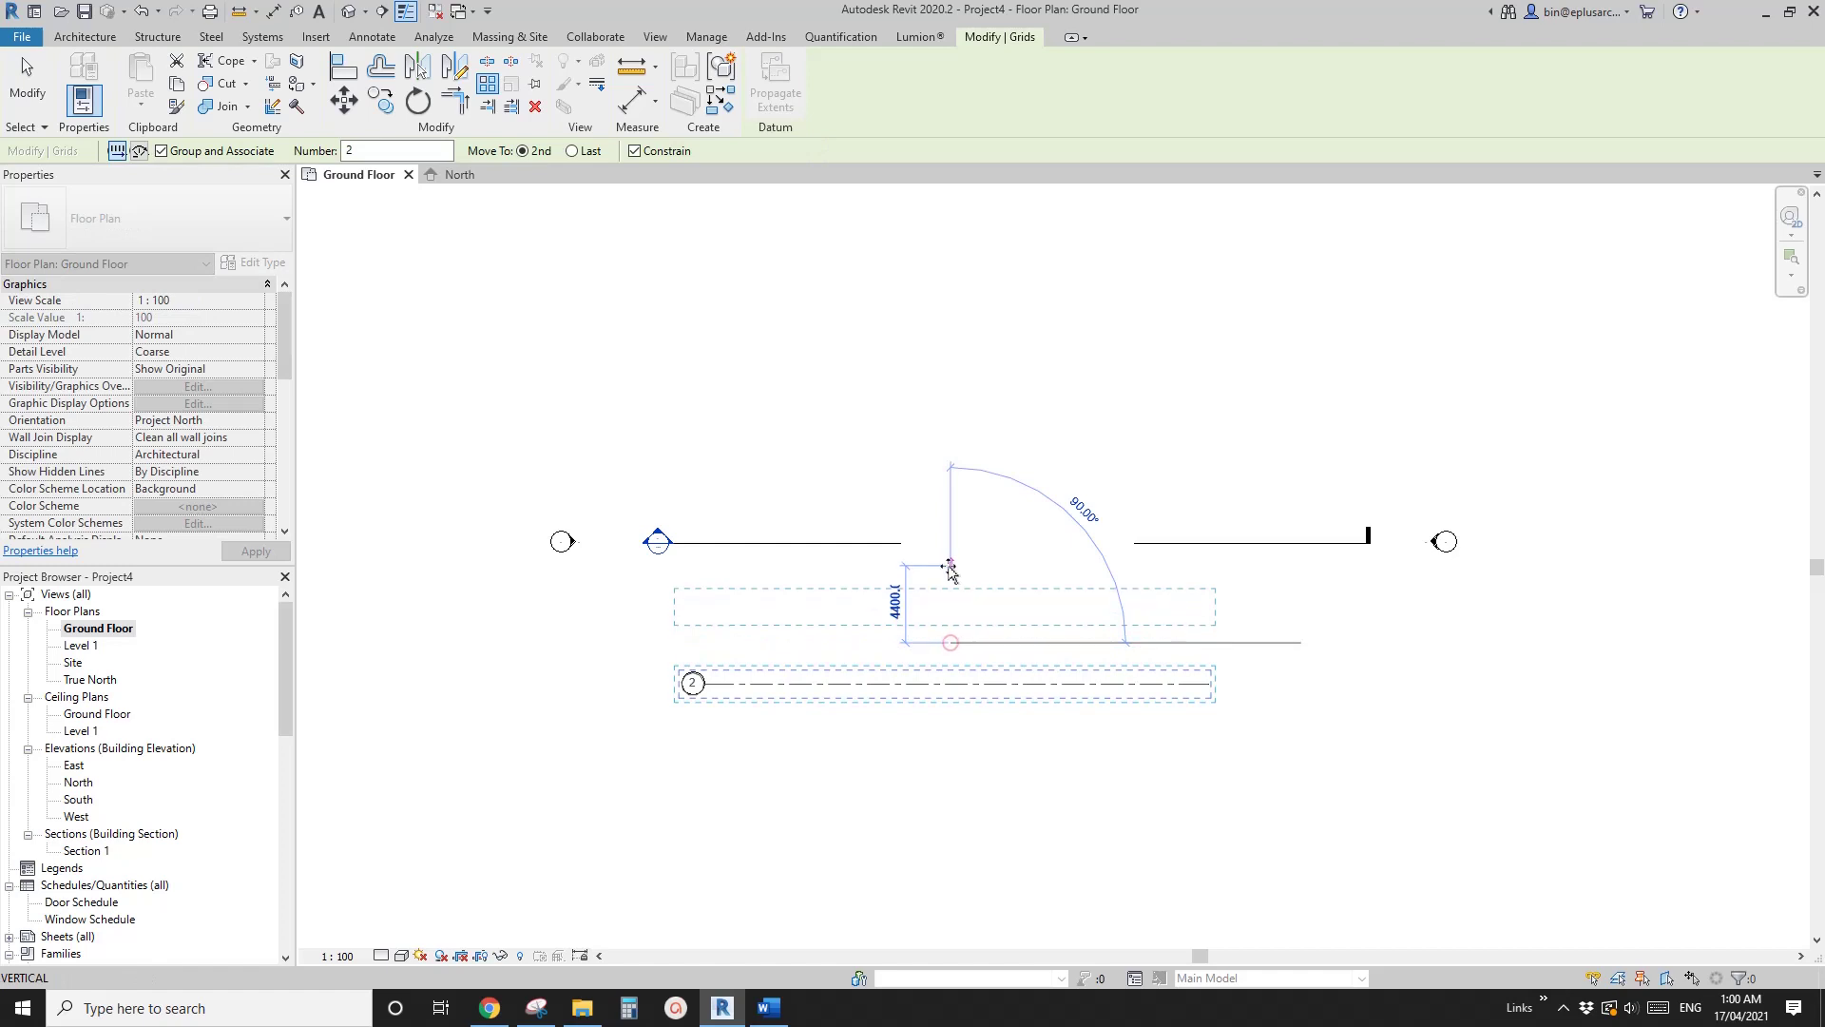
pyautogui.write('45')
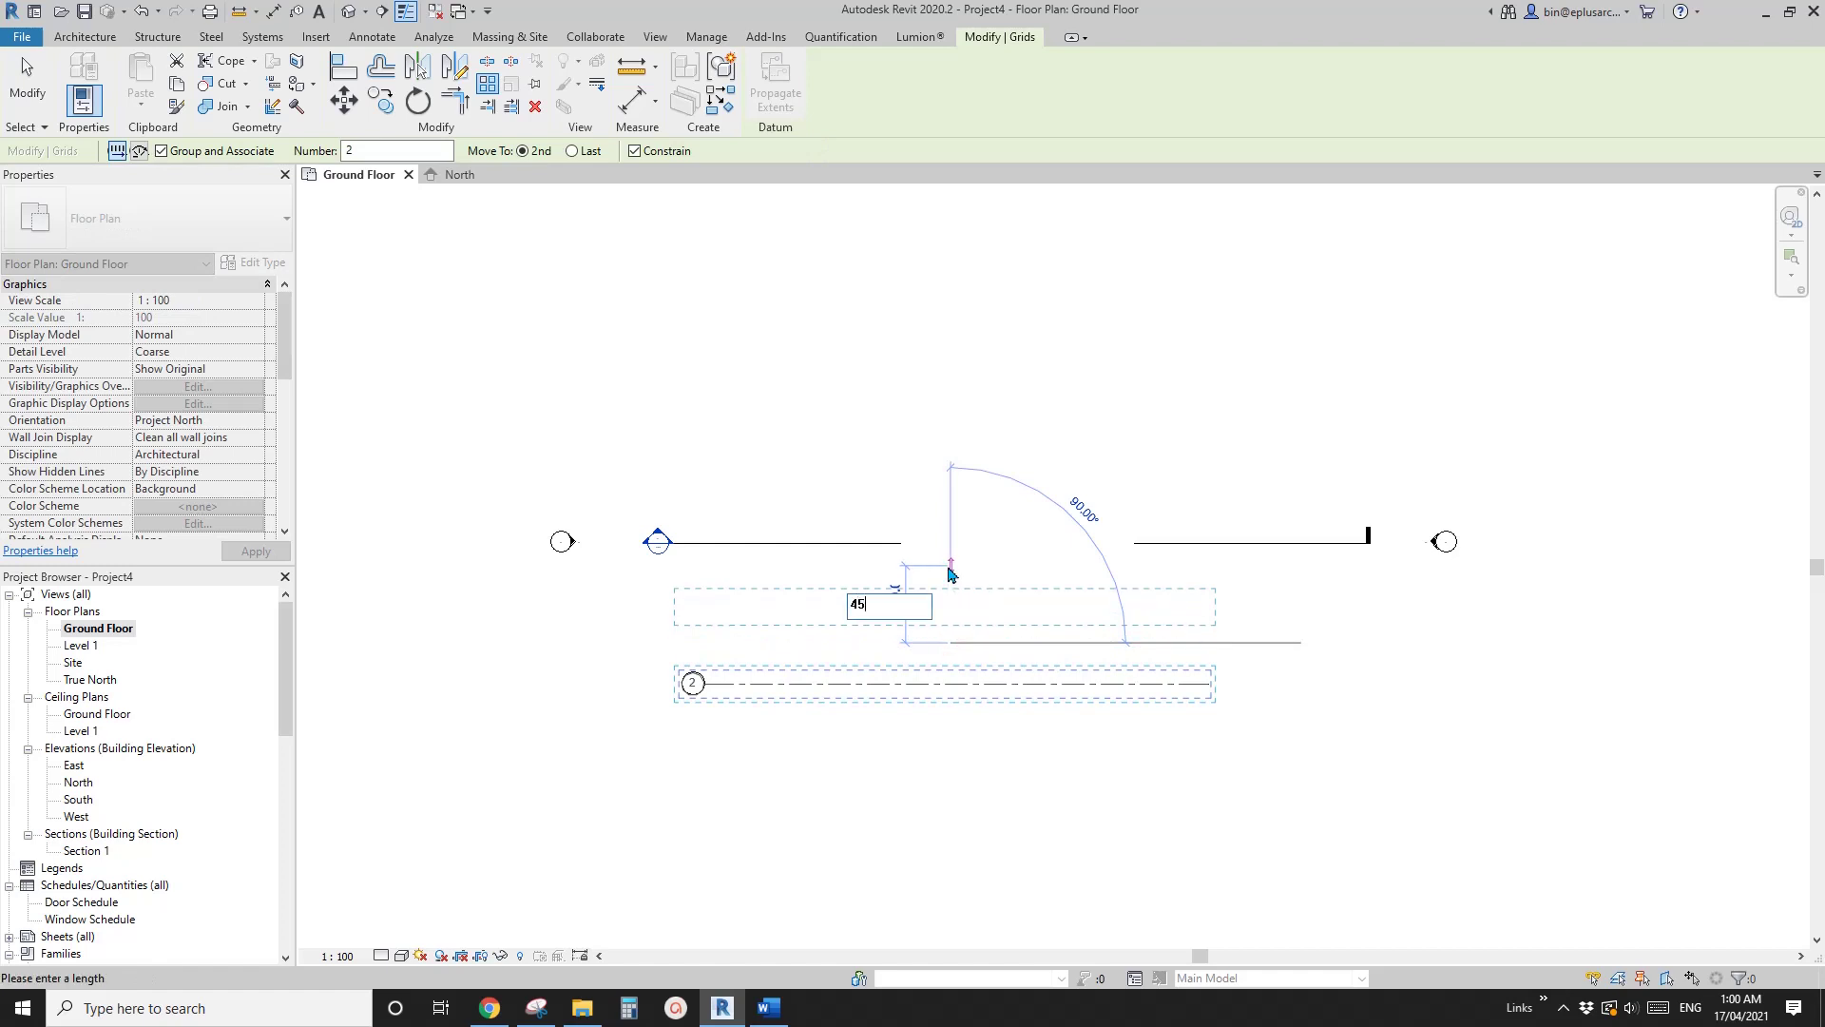
pyautogui.write('00')
pyautogui.press('Return')
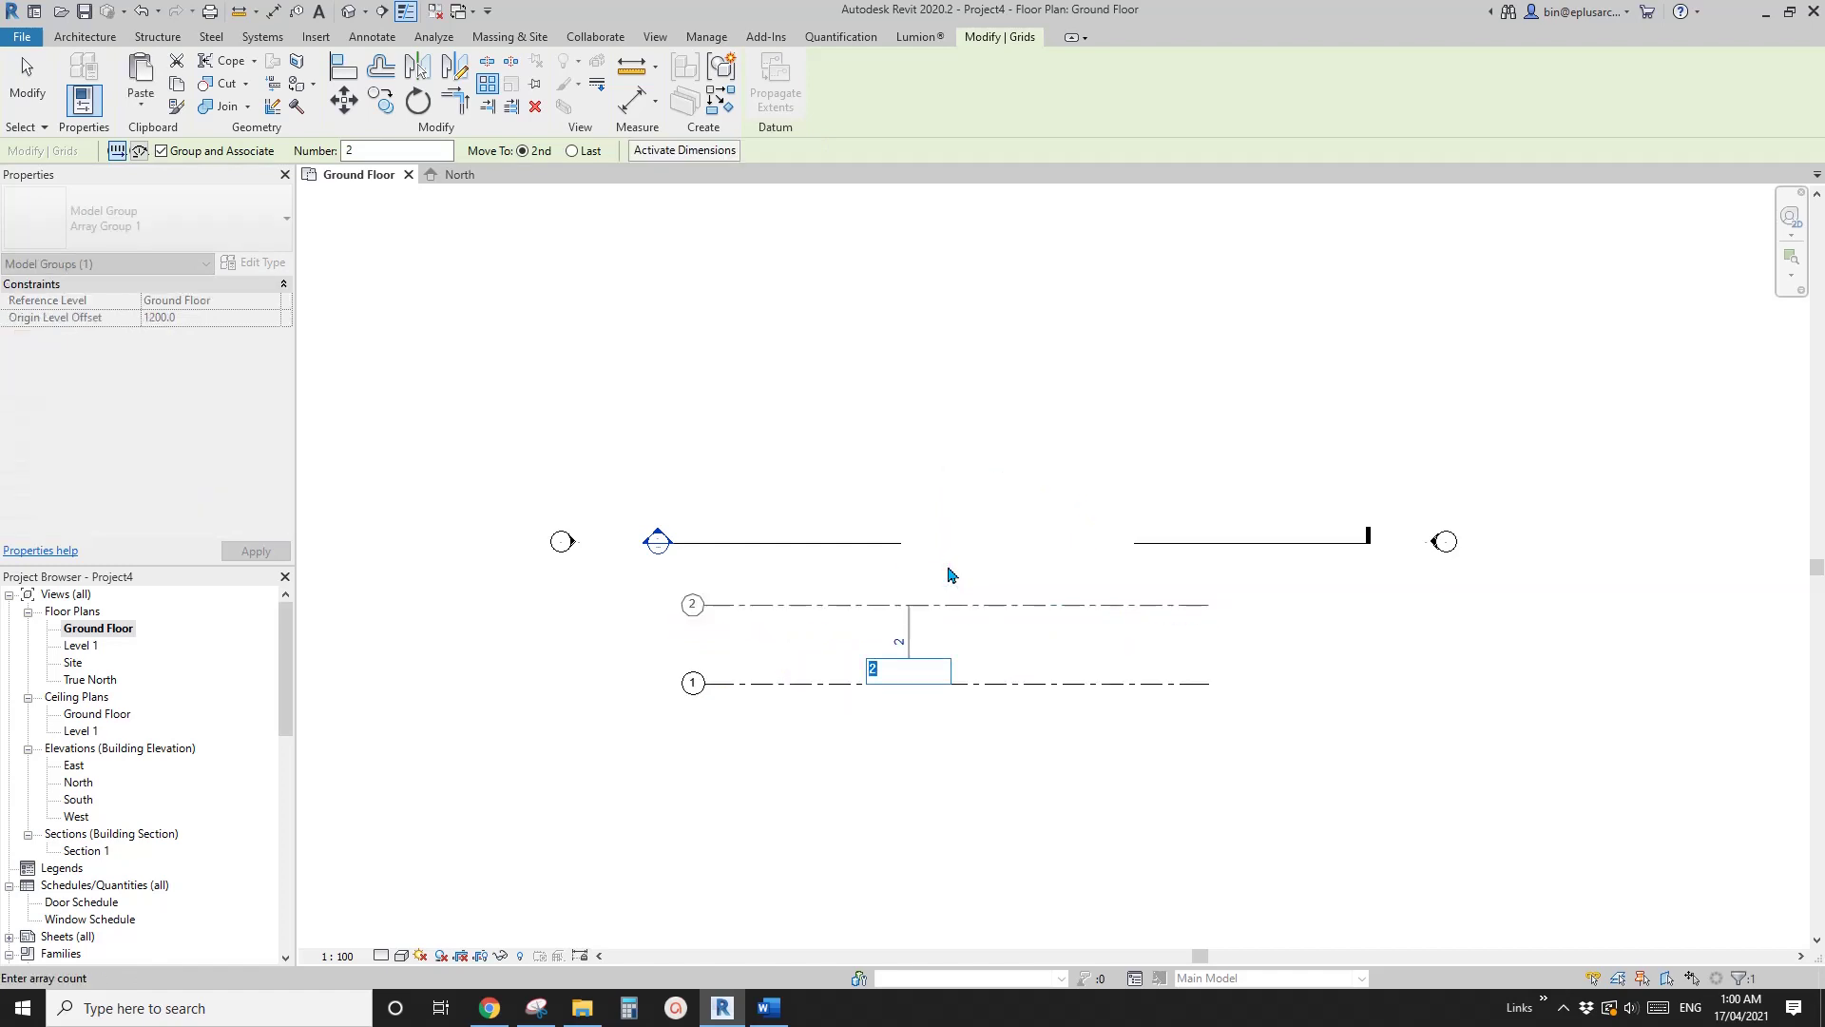
pyautogui.write('6')
pyautogui.press('Return')
pyautogui.click(989, 436)
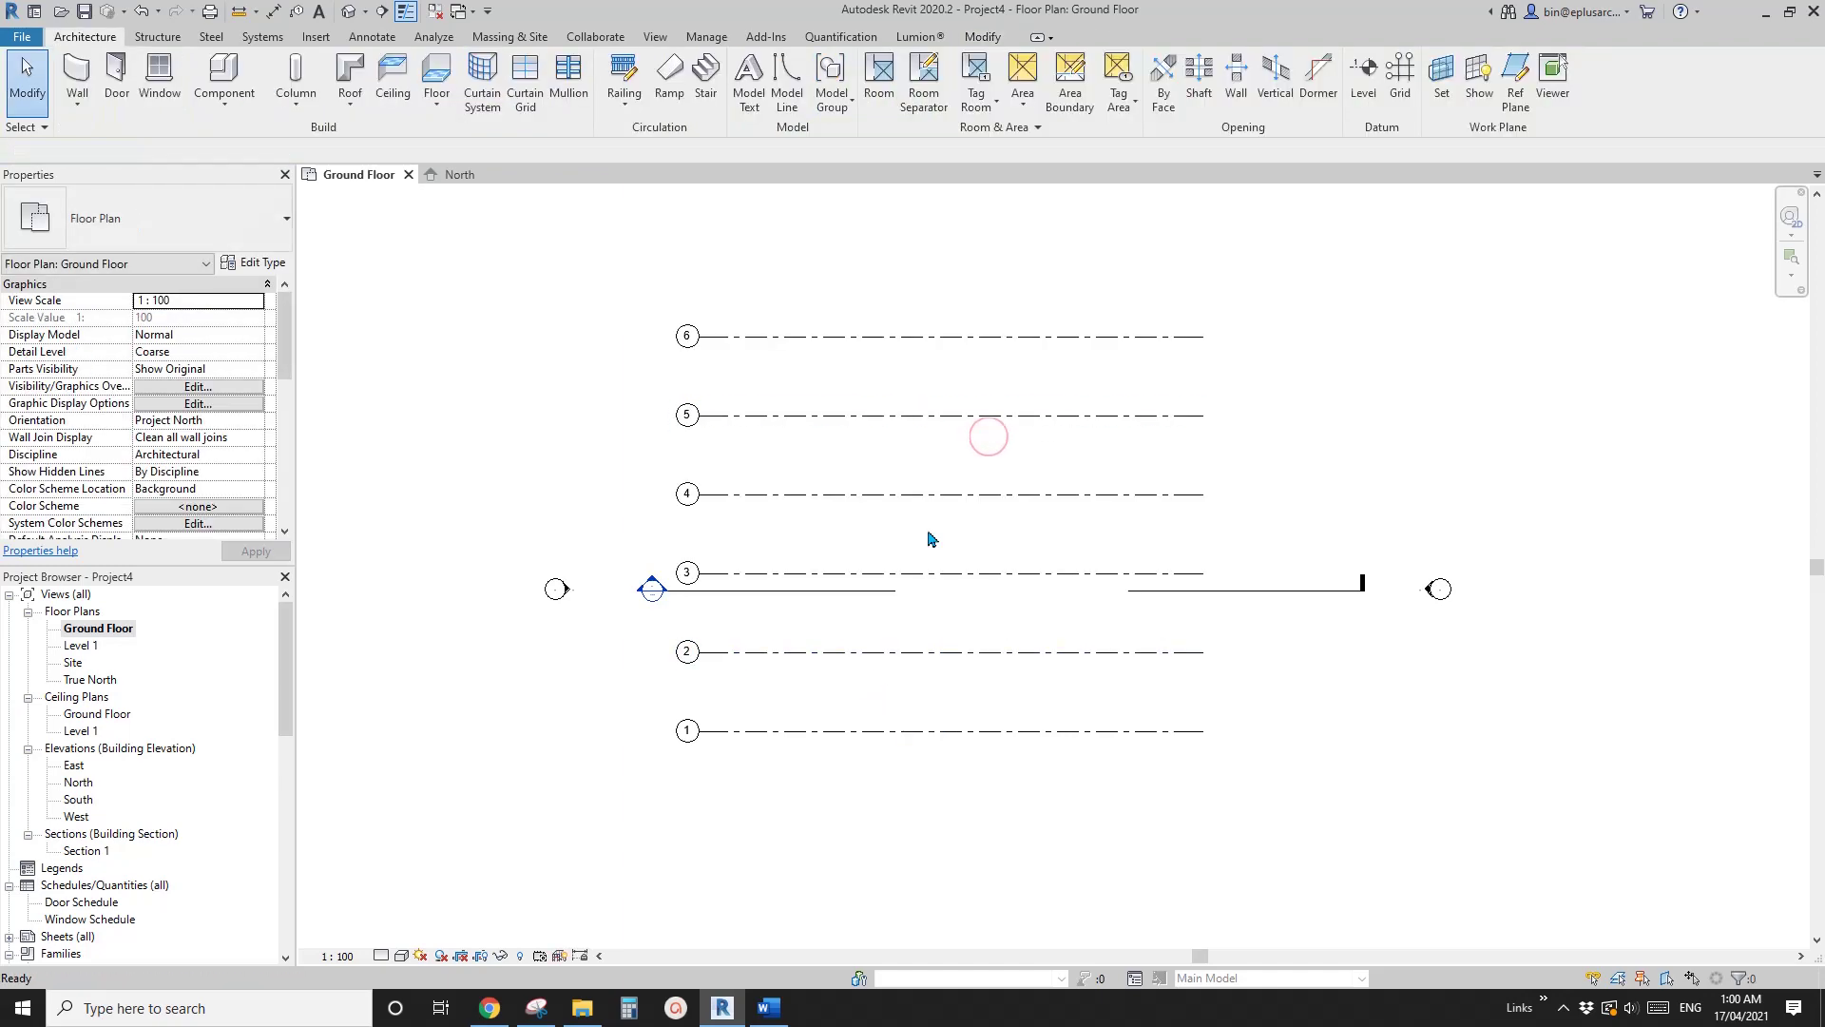
# - Ungroup all six arrayed horizontal grids into individual grid lines
pyautogui.click(918, 338)
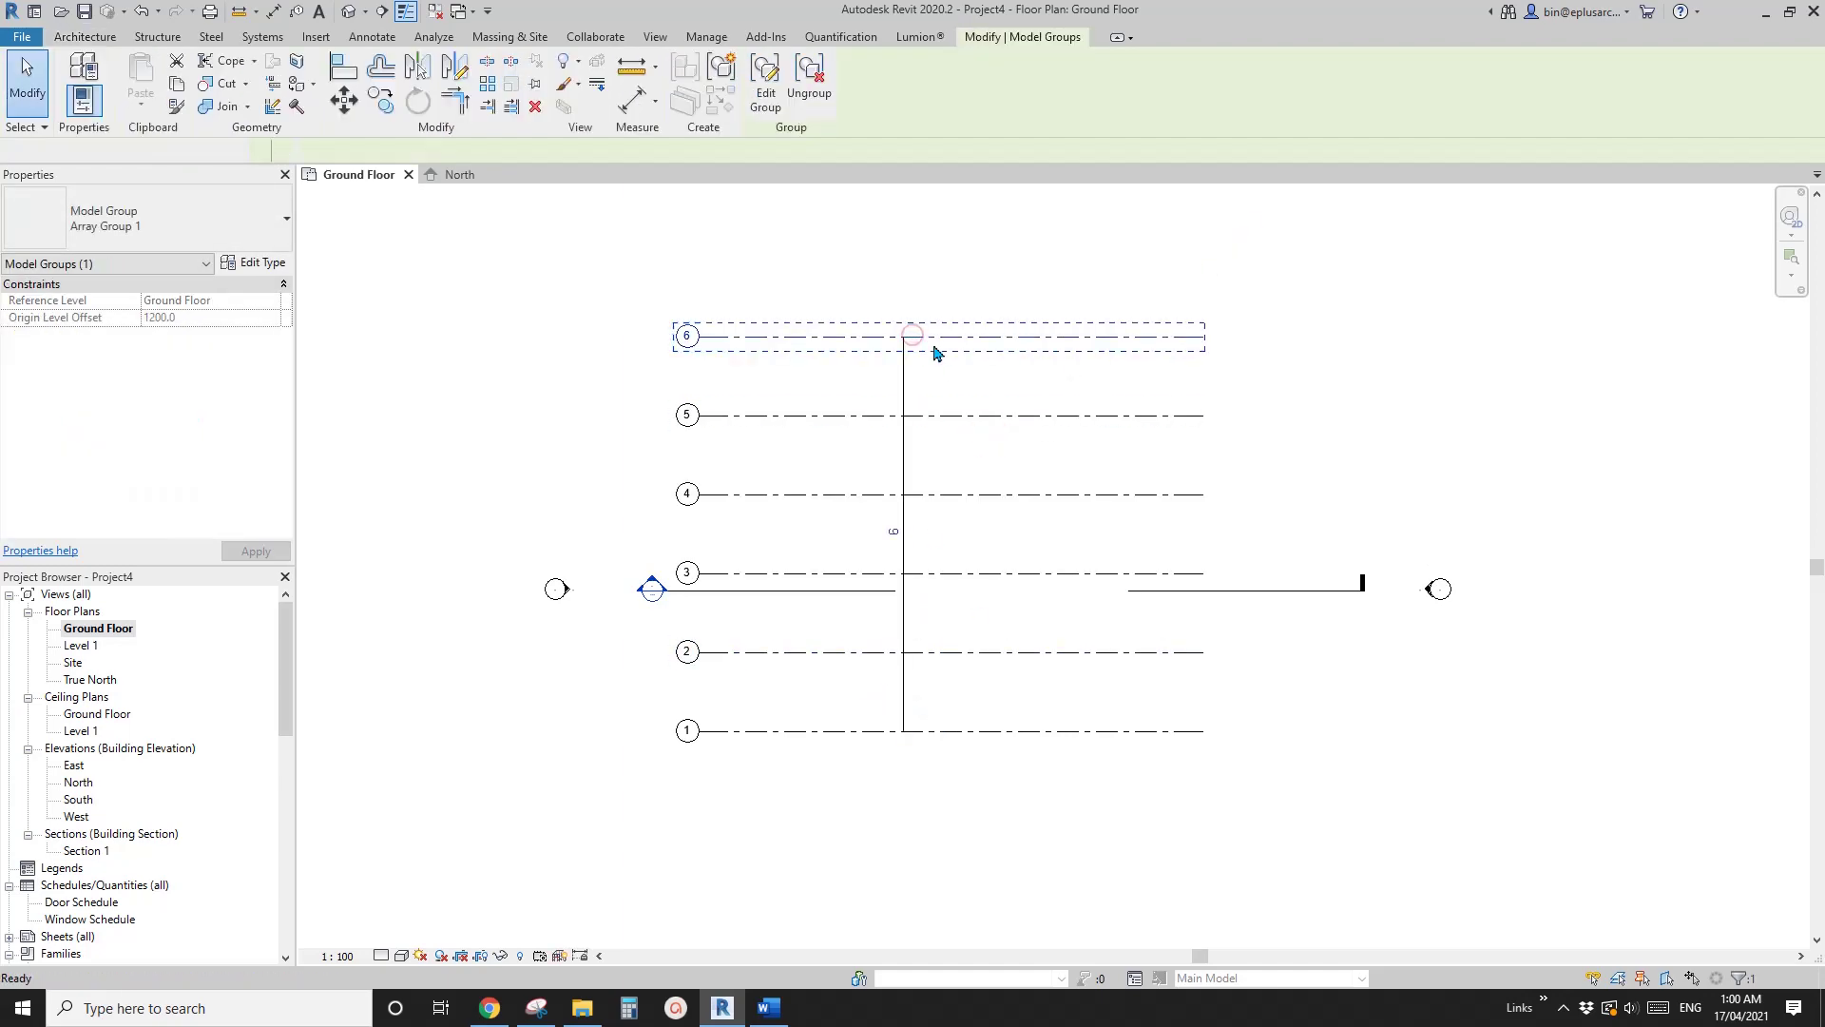
pyautogui.click(809, 85)
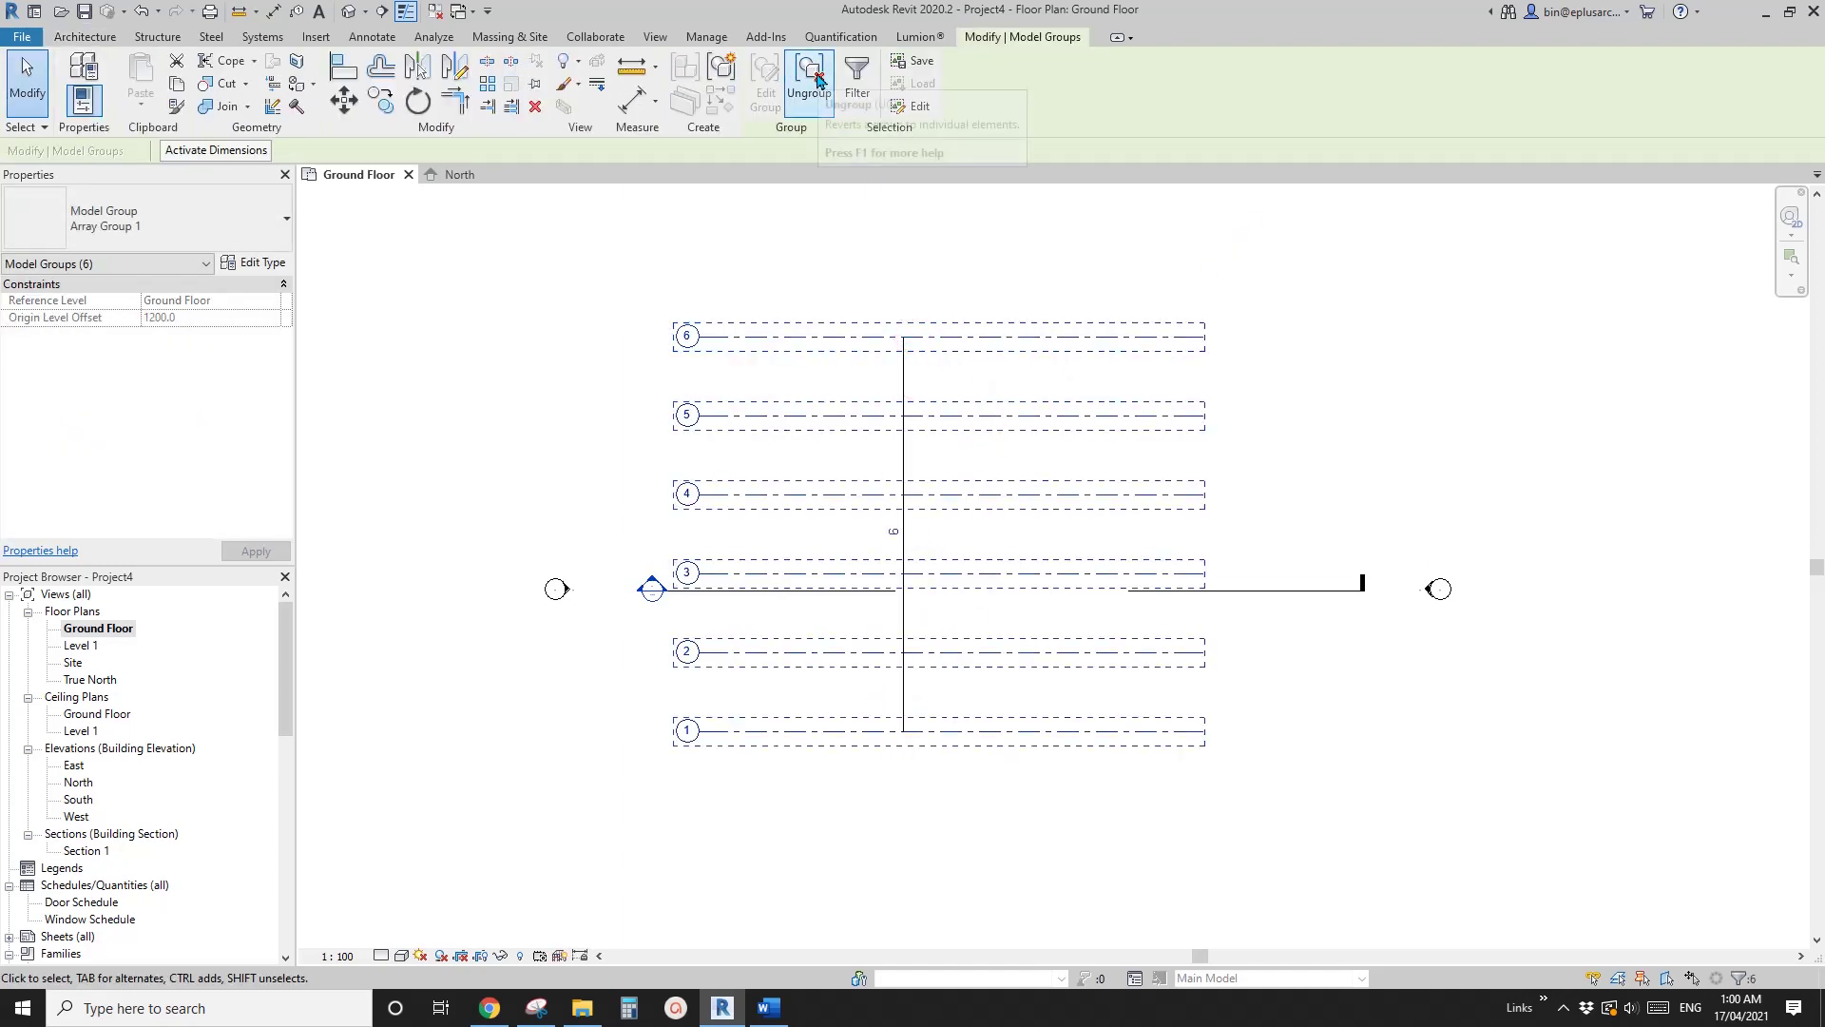
pyautogui.click(987, 233)
# - Draw a vertical grid line downward across the left part of all six horizontal grids
pyautogui.click(851, 344)
pyautogui.press('g')
pyautogui.press('r')
pyautogui.click(762, 298)
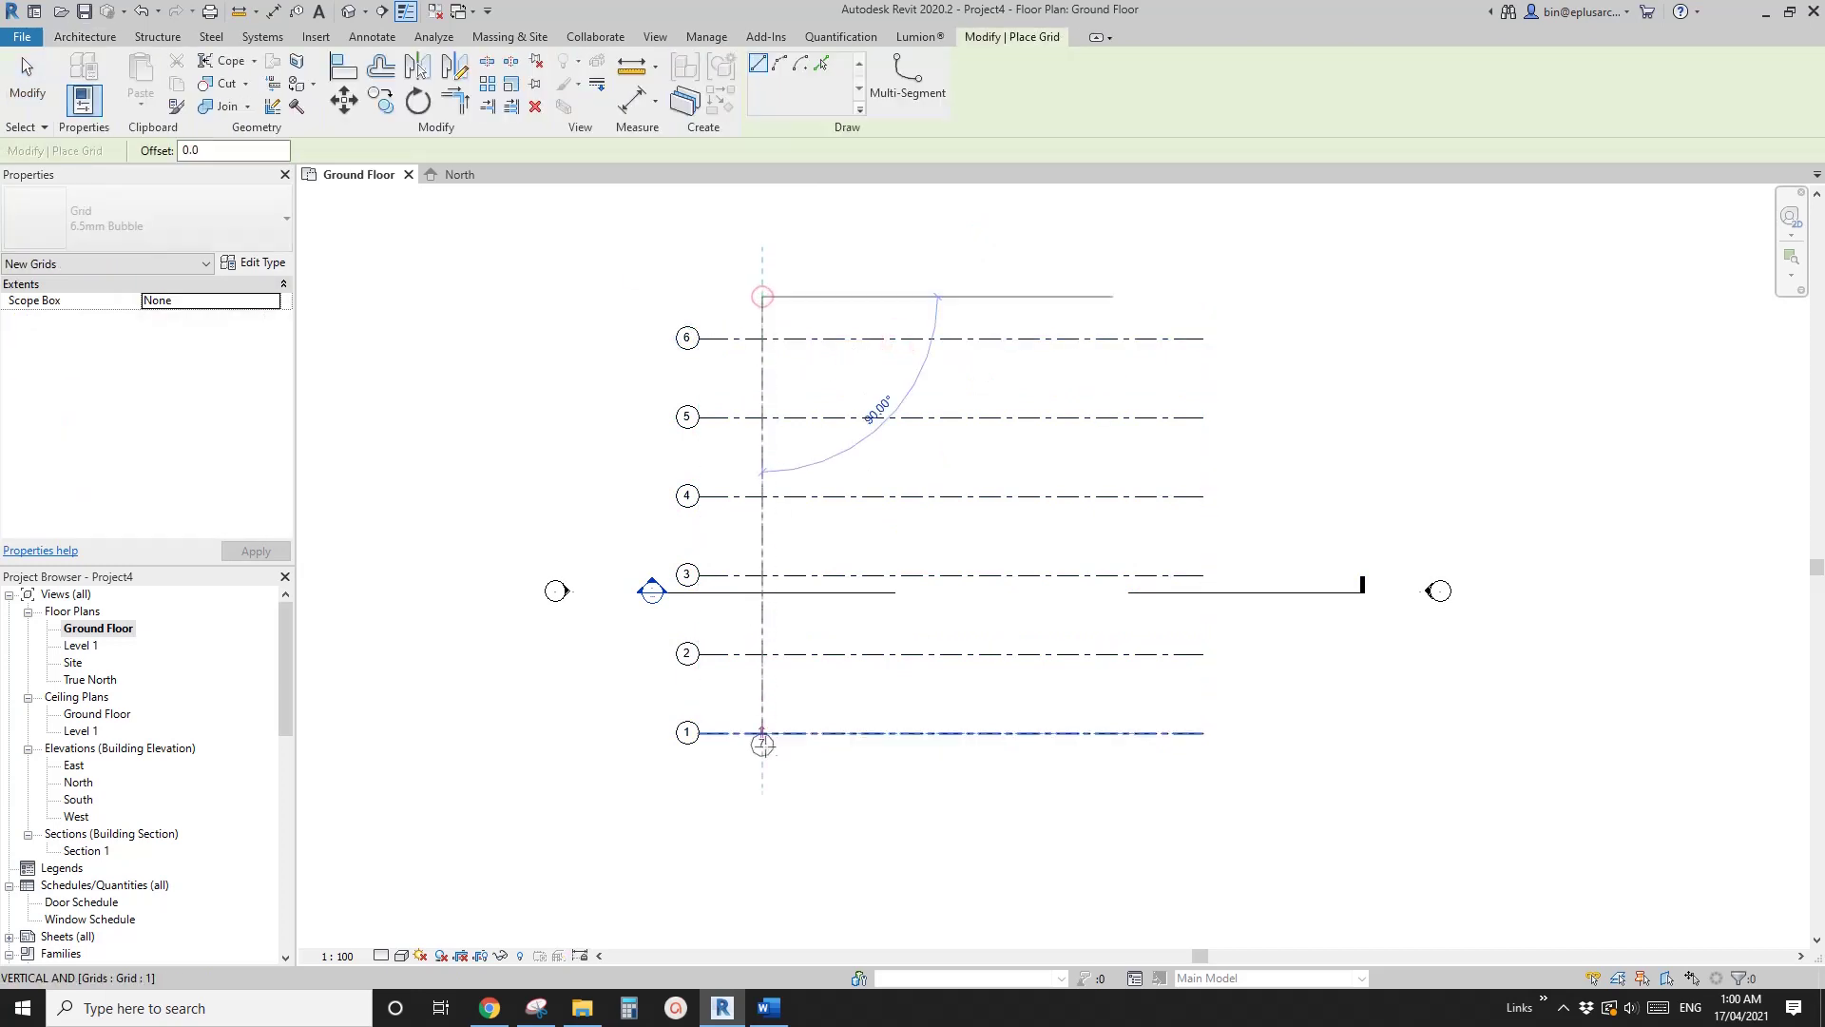
pyautogui.click(771, 808)
pyautogui.press('Escape')
pyautogui.press('Escape')
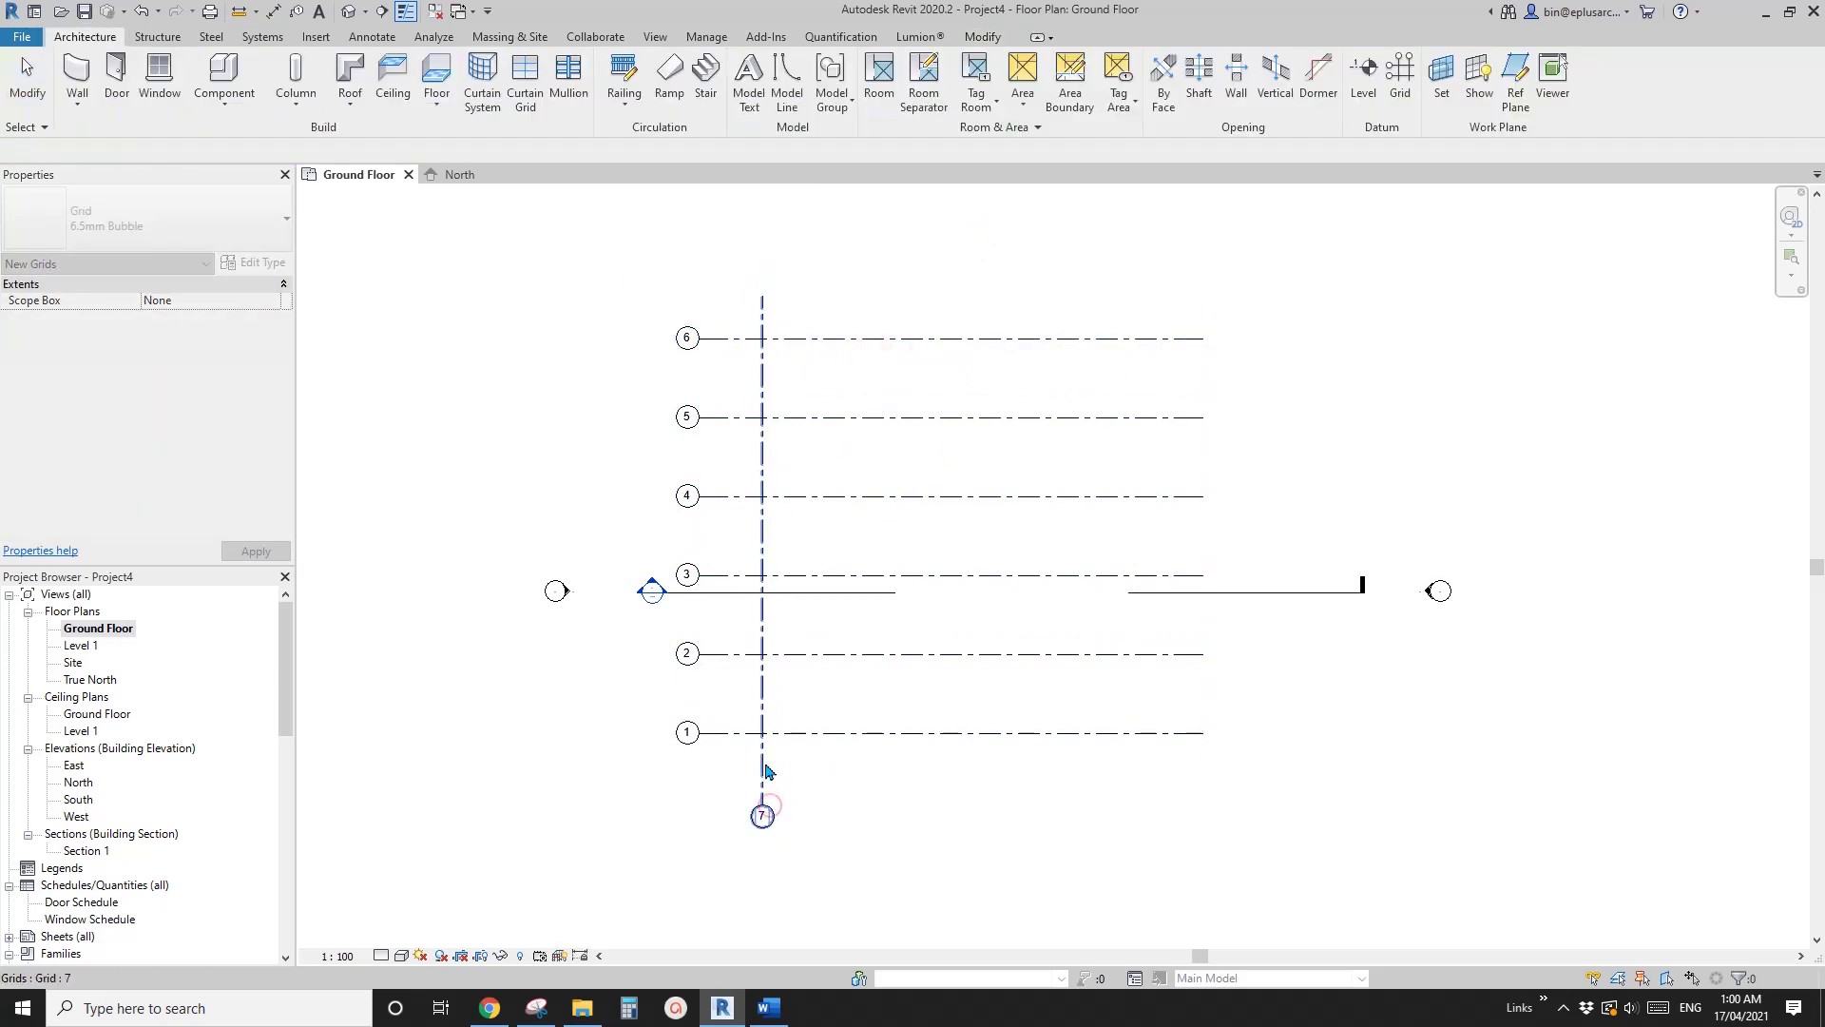
# - Rename the vertical grid line as A
pyautogui.click(762, 813)
pyautogui.click(764, 817)
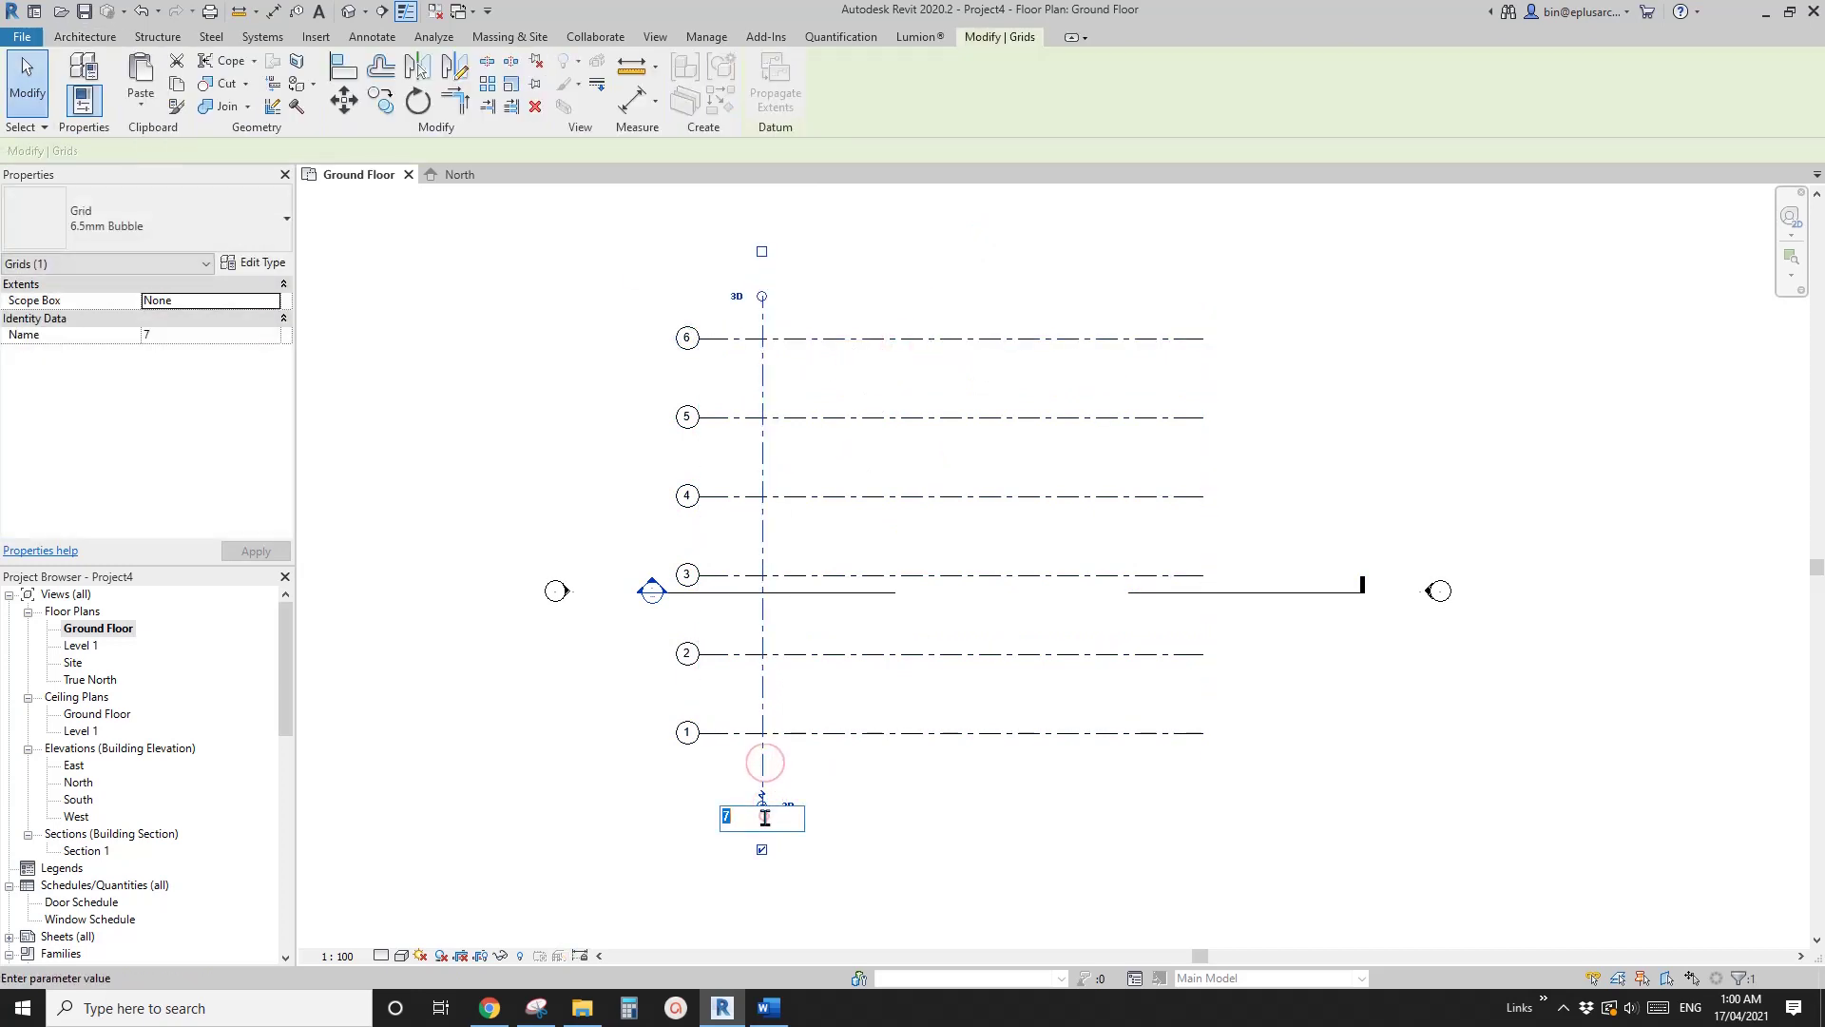
pyautogui.click(873, 797)
# - Array grid A to the right at 4500 mm spacing for a total of 6 vertical grids
pyautogui.click(756, 766)
pyautogui.press('a')
pyautogui.press('r')
pyautogui.click(835, 779)
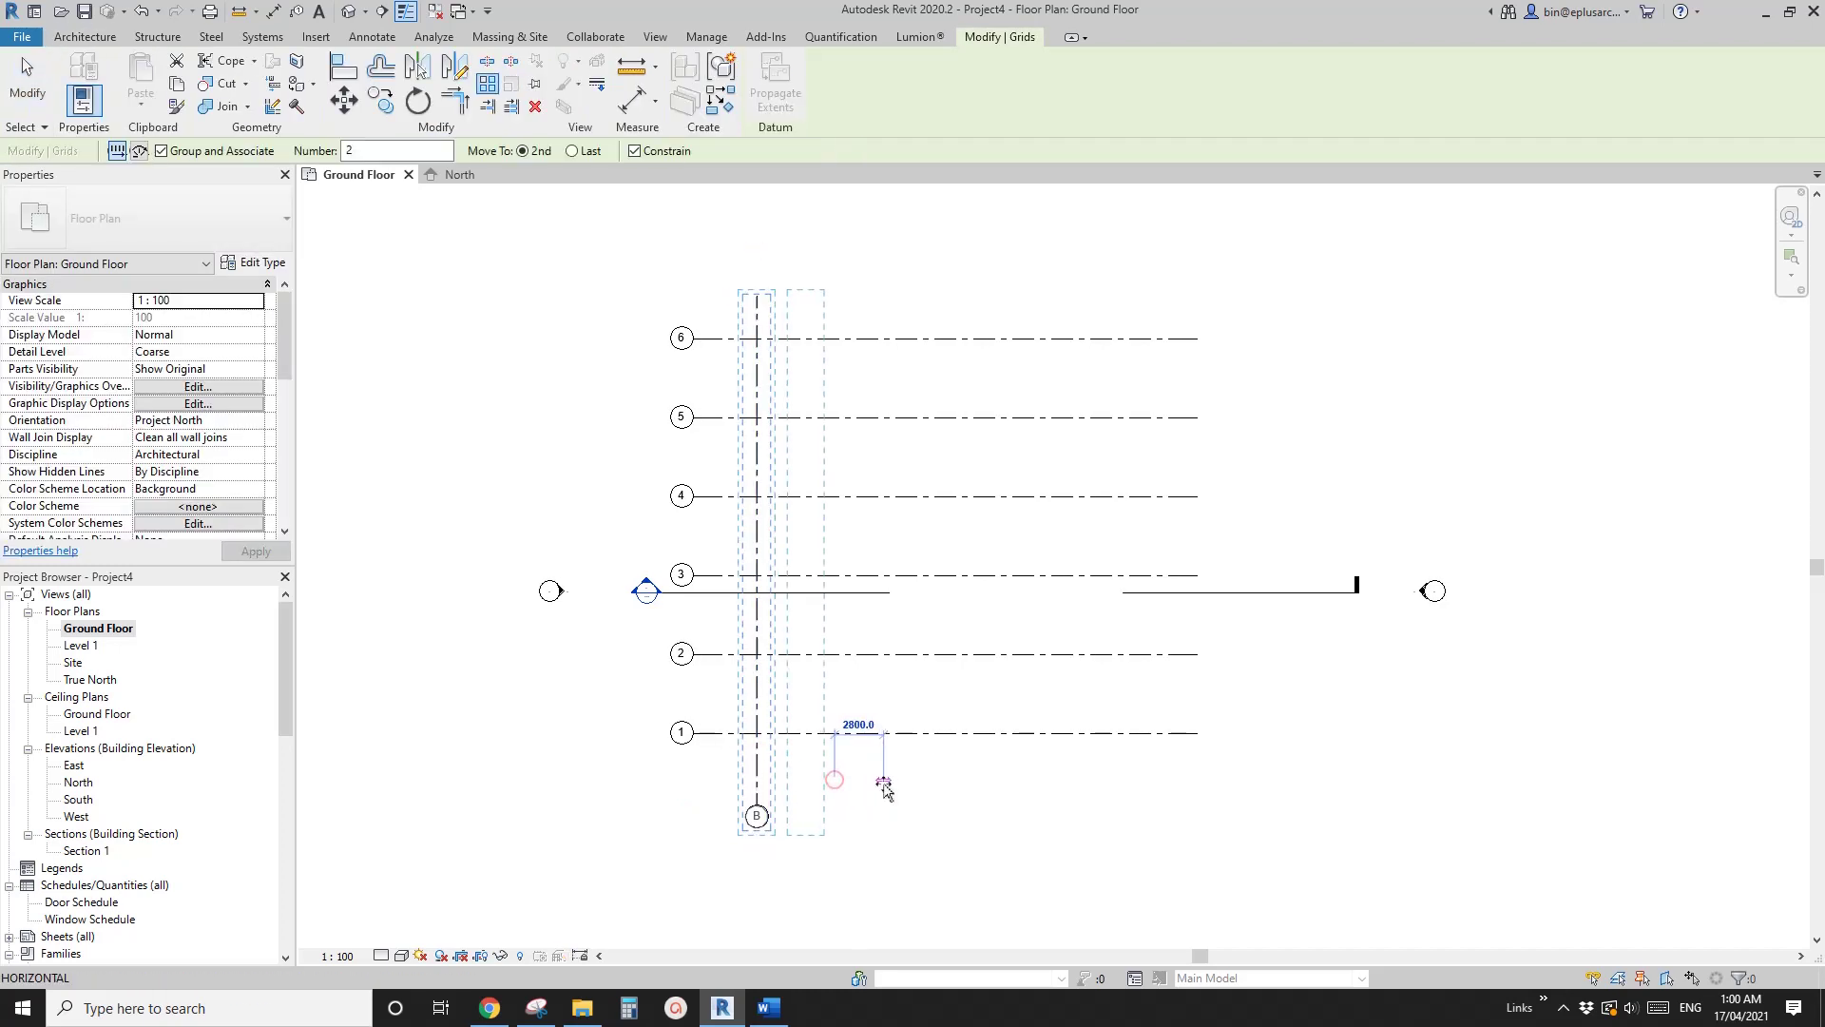
pyautogui.write('4500')
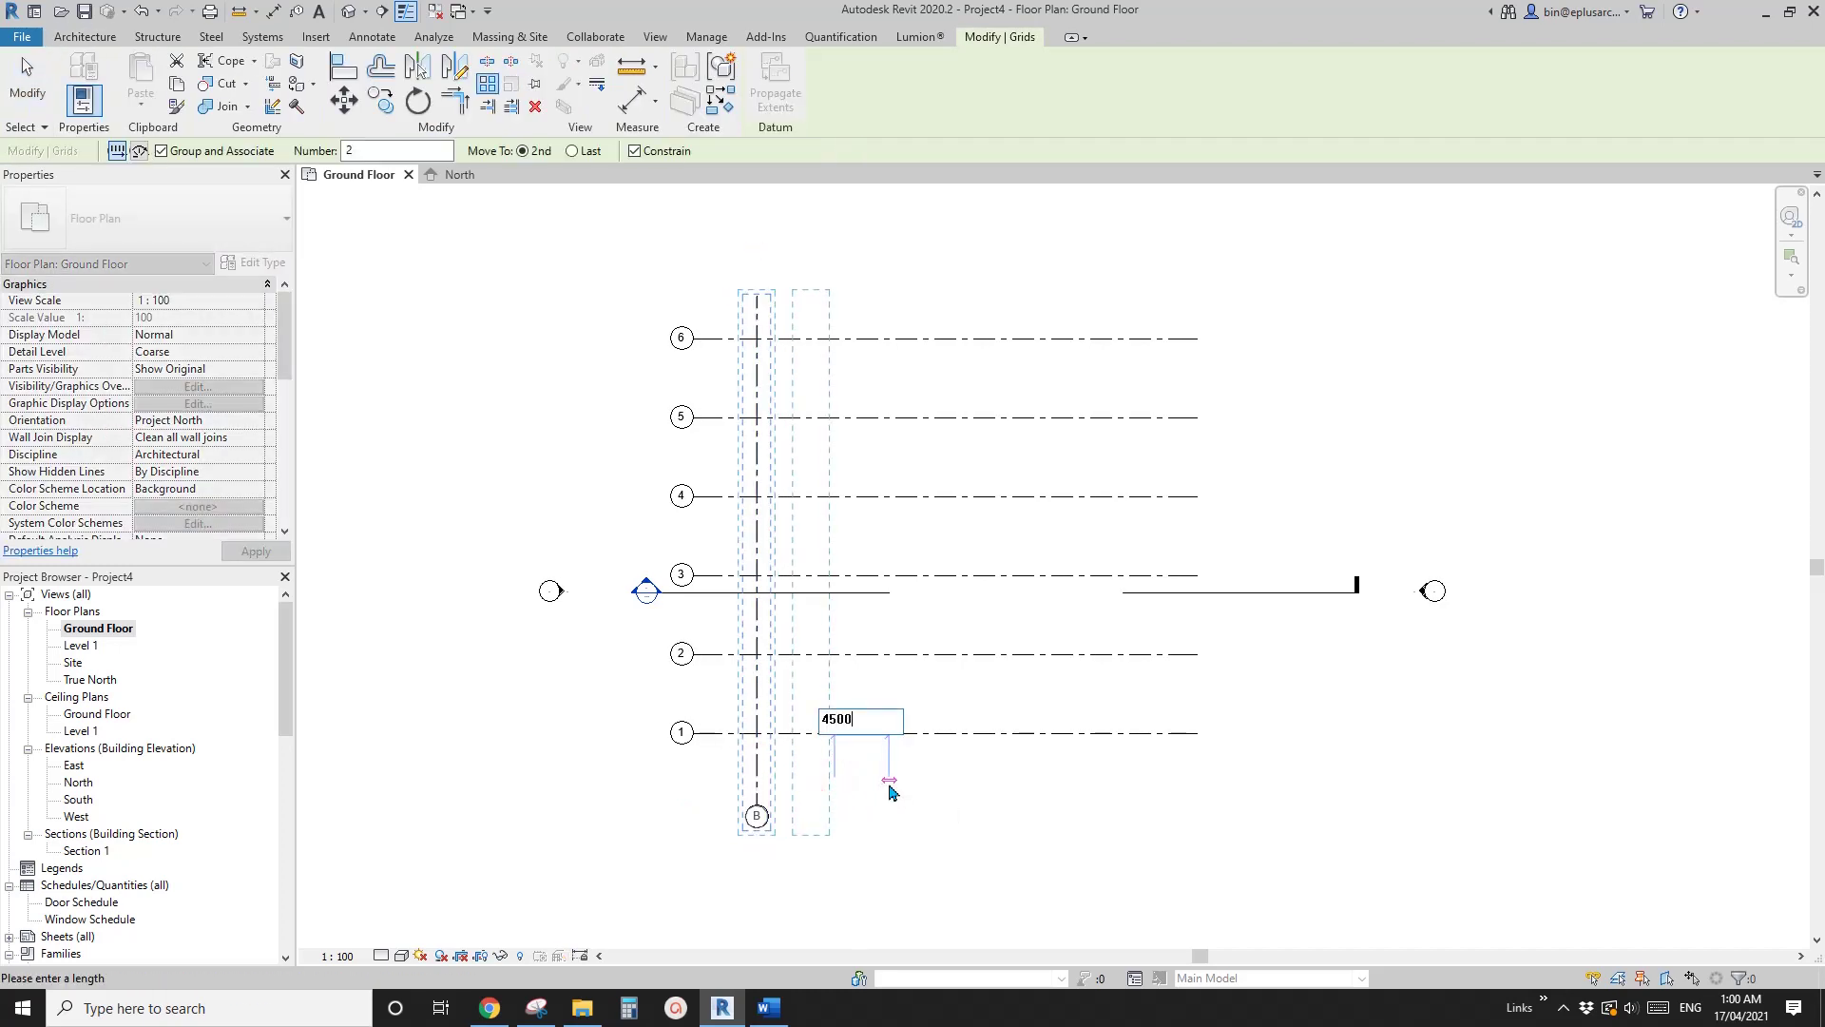
pyautogui.press('Return')
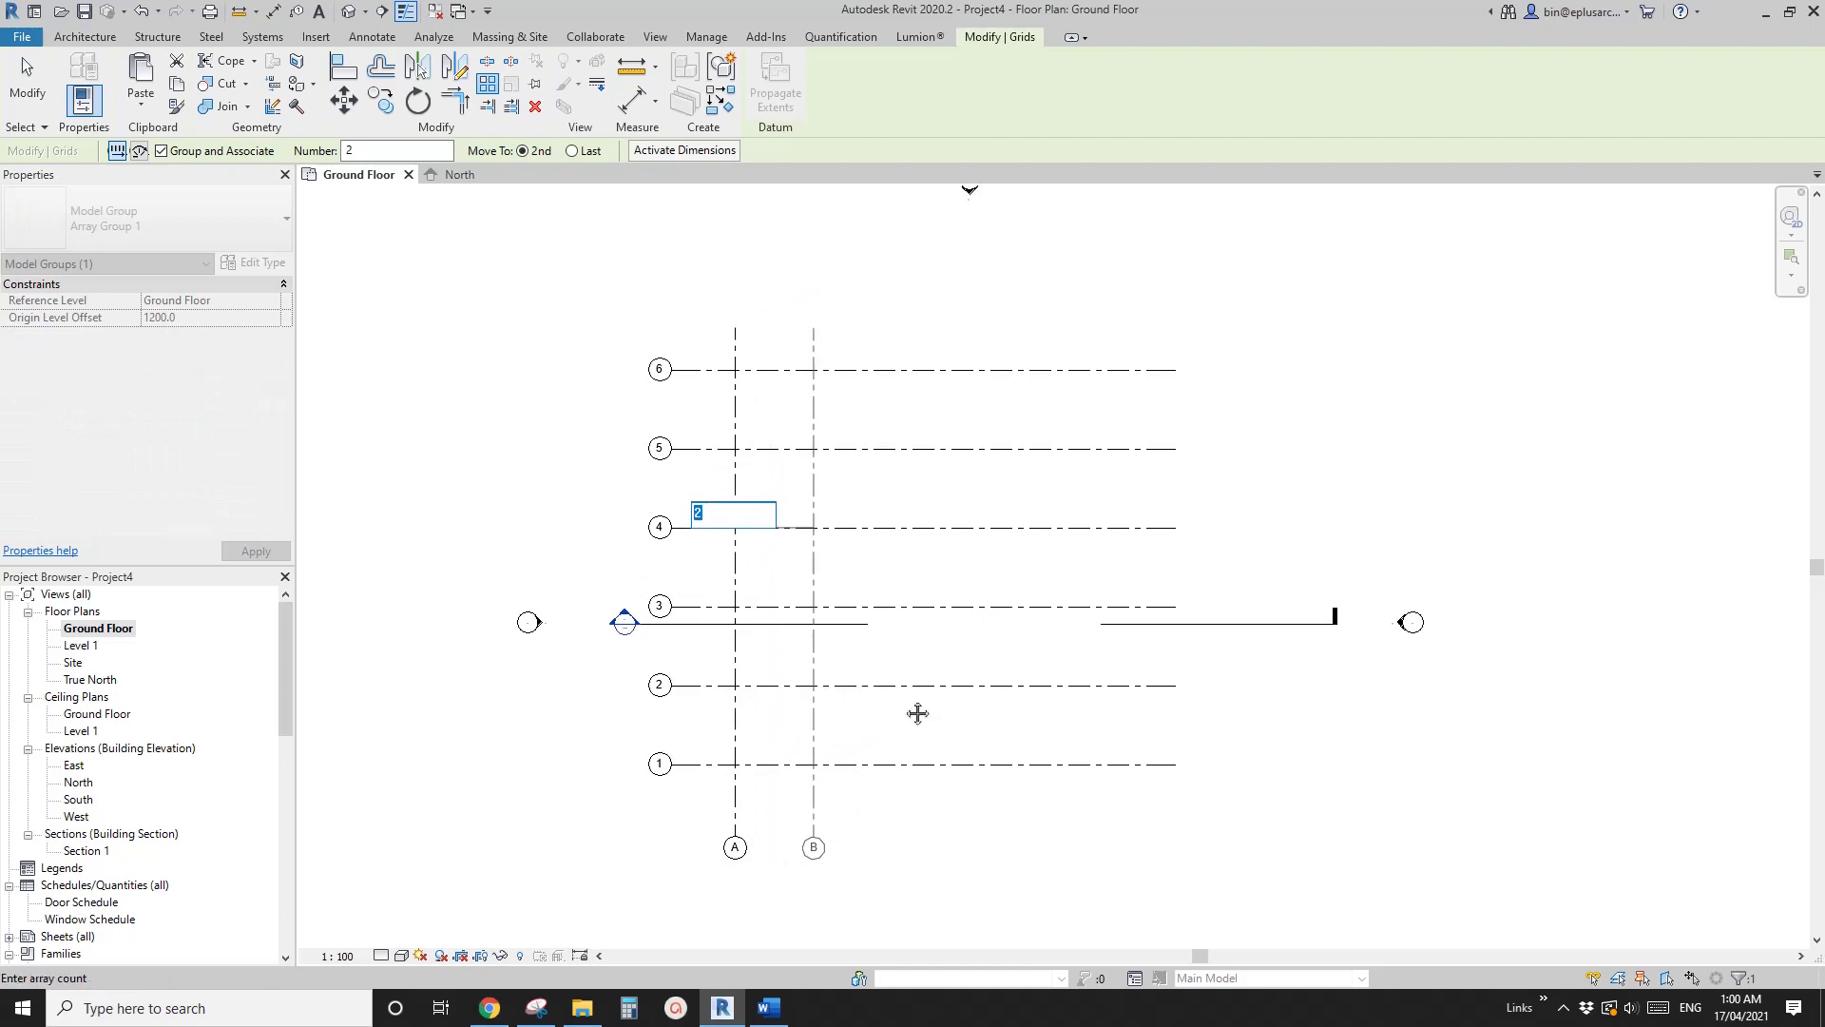
pyautogui.write('6')
pyautogui.press('Return')
# - Ungroup the arrayed vertical grids A to F into individual grid lines
pyautogui.click(979, 810)
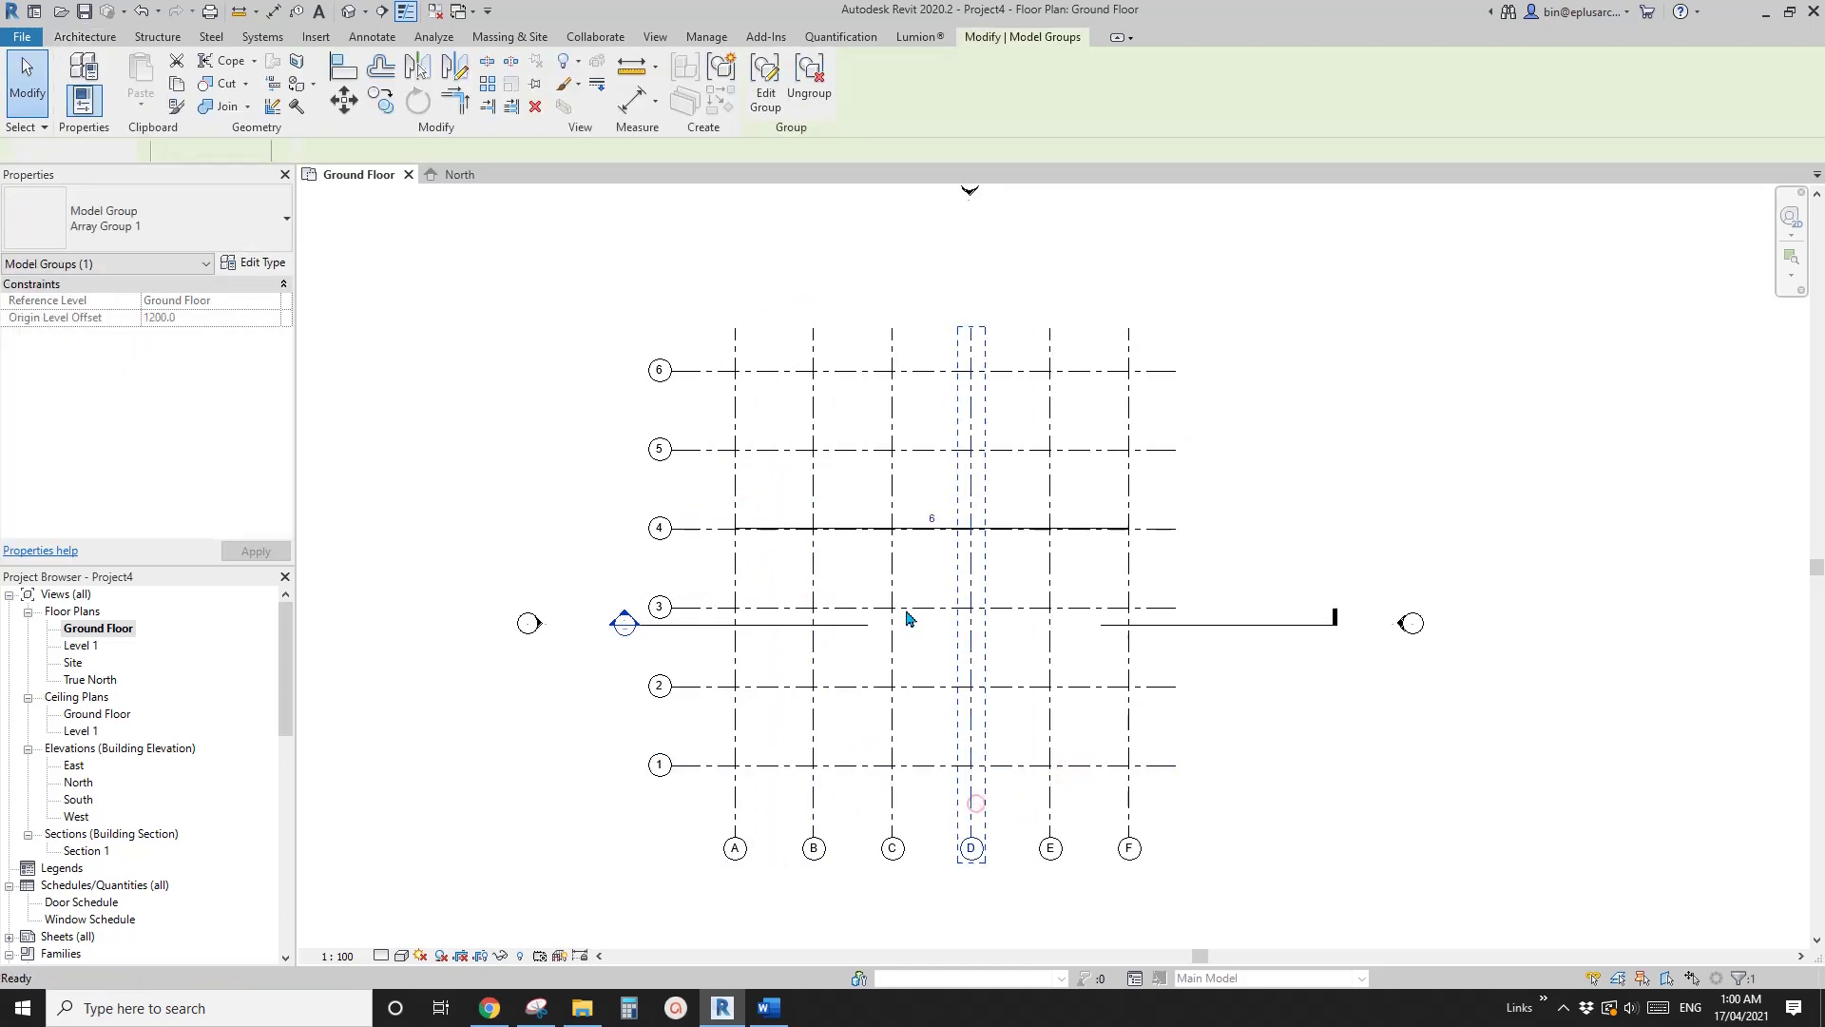
pyautogui.click(808, 84)
pyautogui.click(1299, 312)
# - Start placing a vertical structural column on the Ground Floor plan and open the family library for loading a column family
pyautogui.scroll(-1, 1205, 490)
pyautogui.moveTo(1206, 489); pyautogui.dragTo(1226, 412, button='middle')
pyautogui.scroll(4, 904, 652)
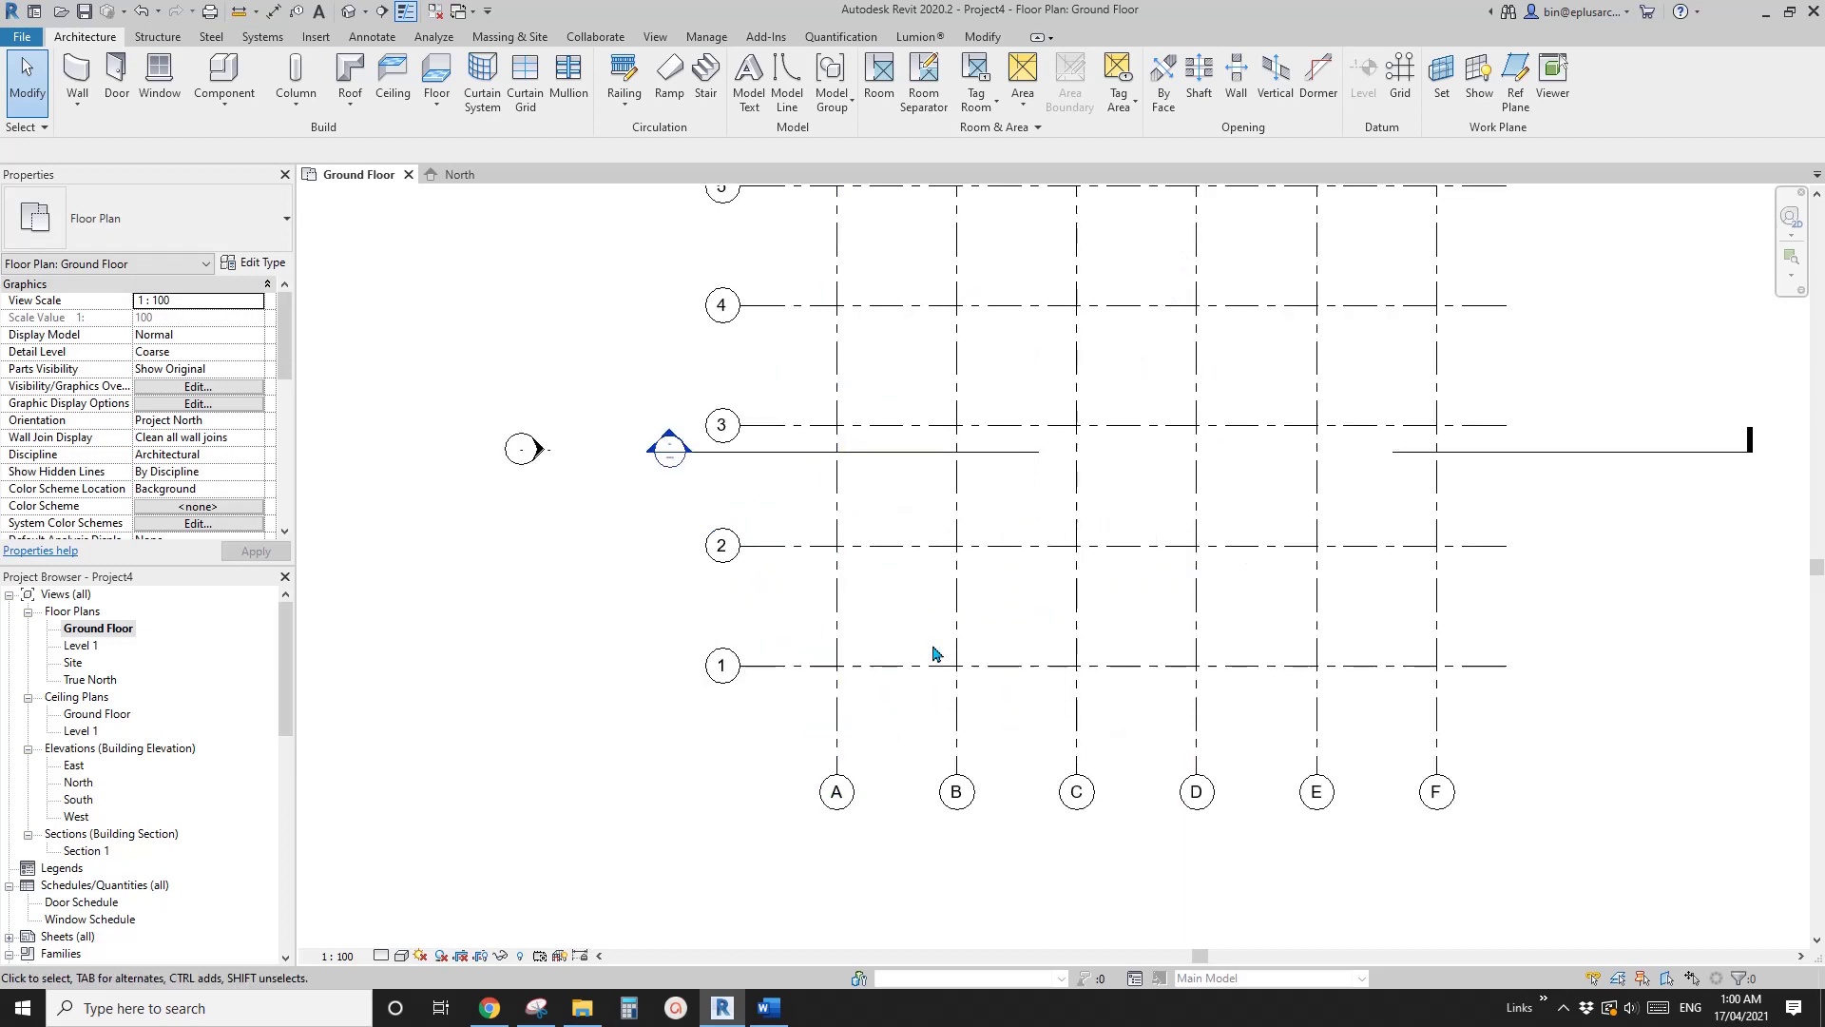
pyautogui.moveTo(815, 708); pyautogui.dragTo(863, 693, button='middle')
pyautogui.scroll(-1, 823, 726)
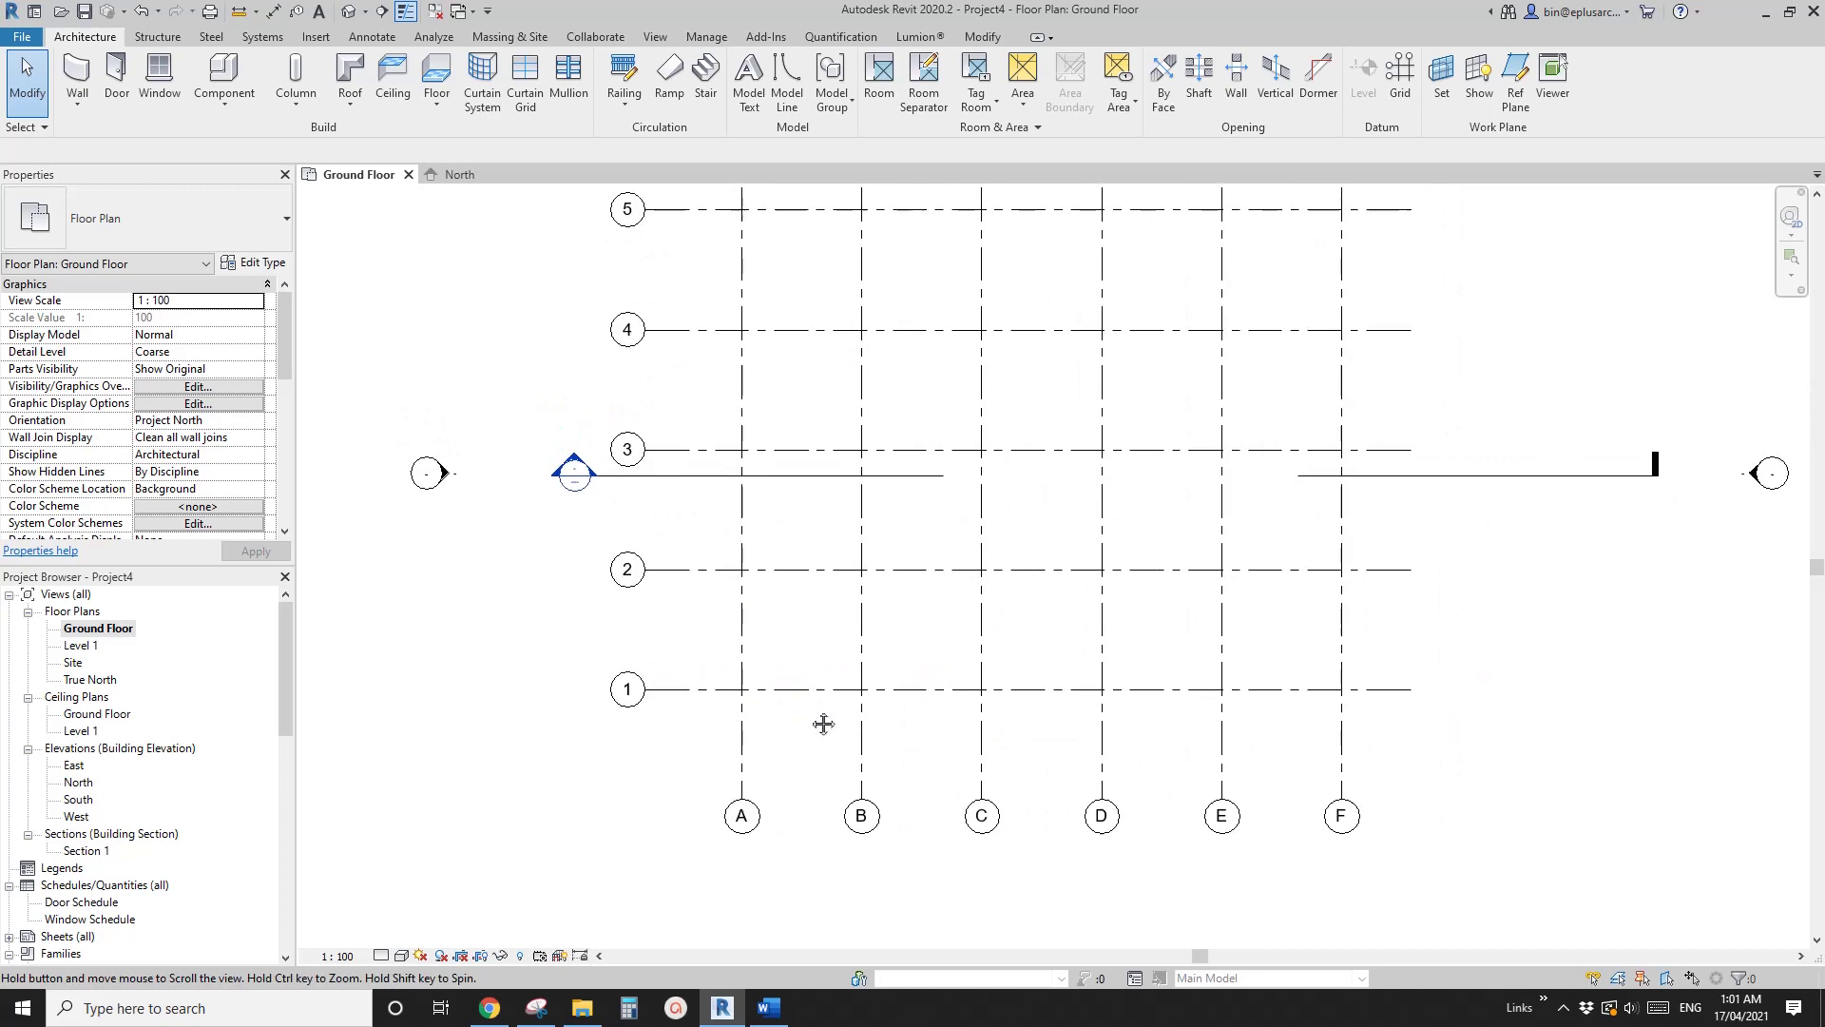
pyautogui.click(161, 38)
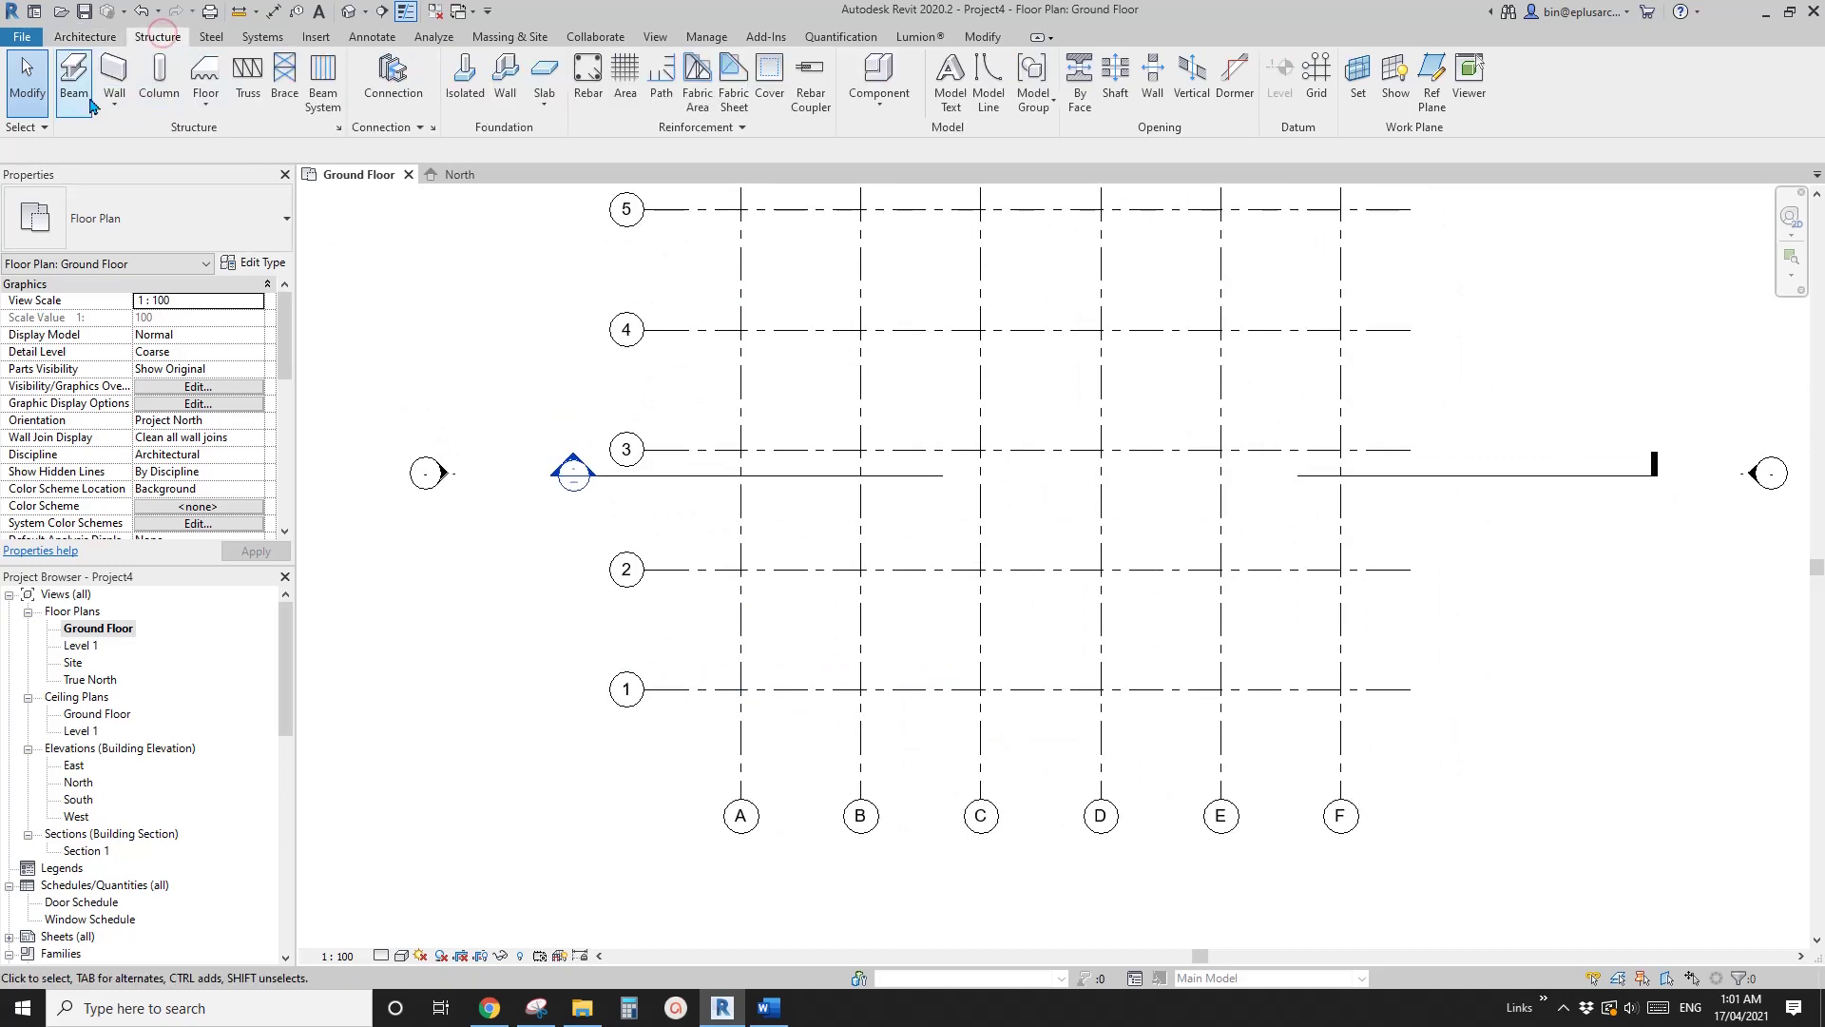
pyautogui.click(158, 74)
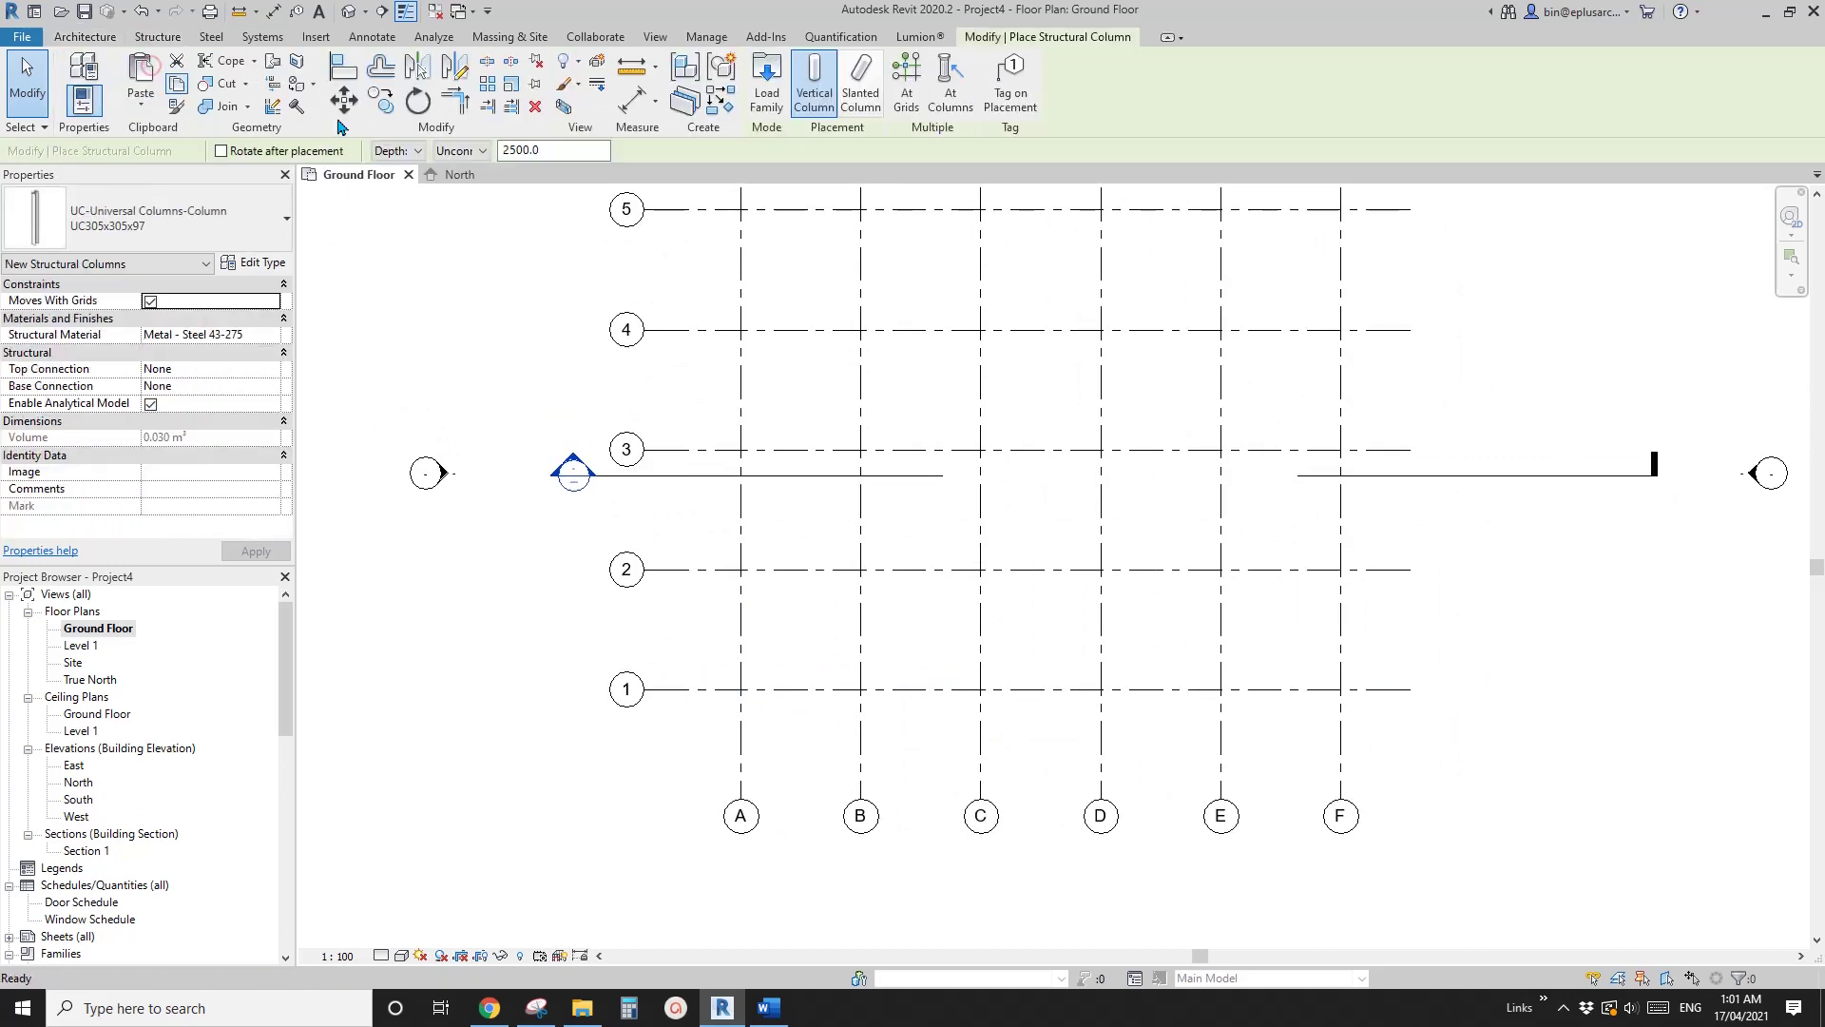
pyautogui.click(767, 84)
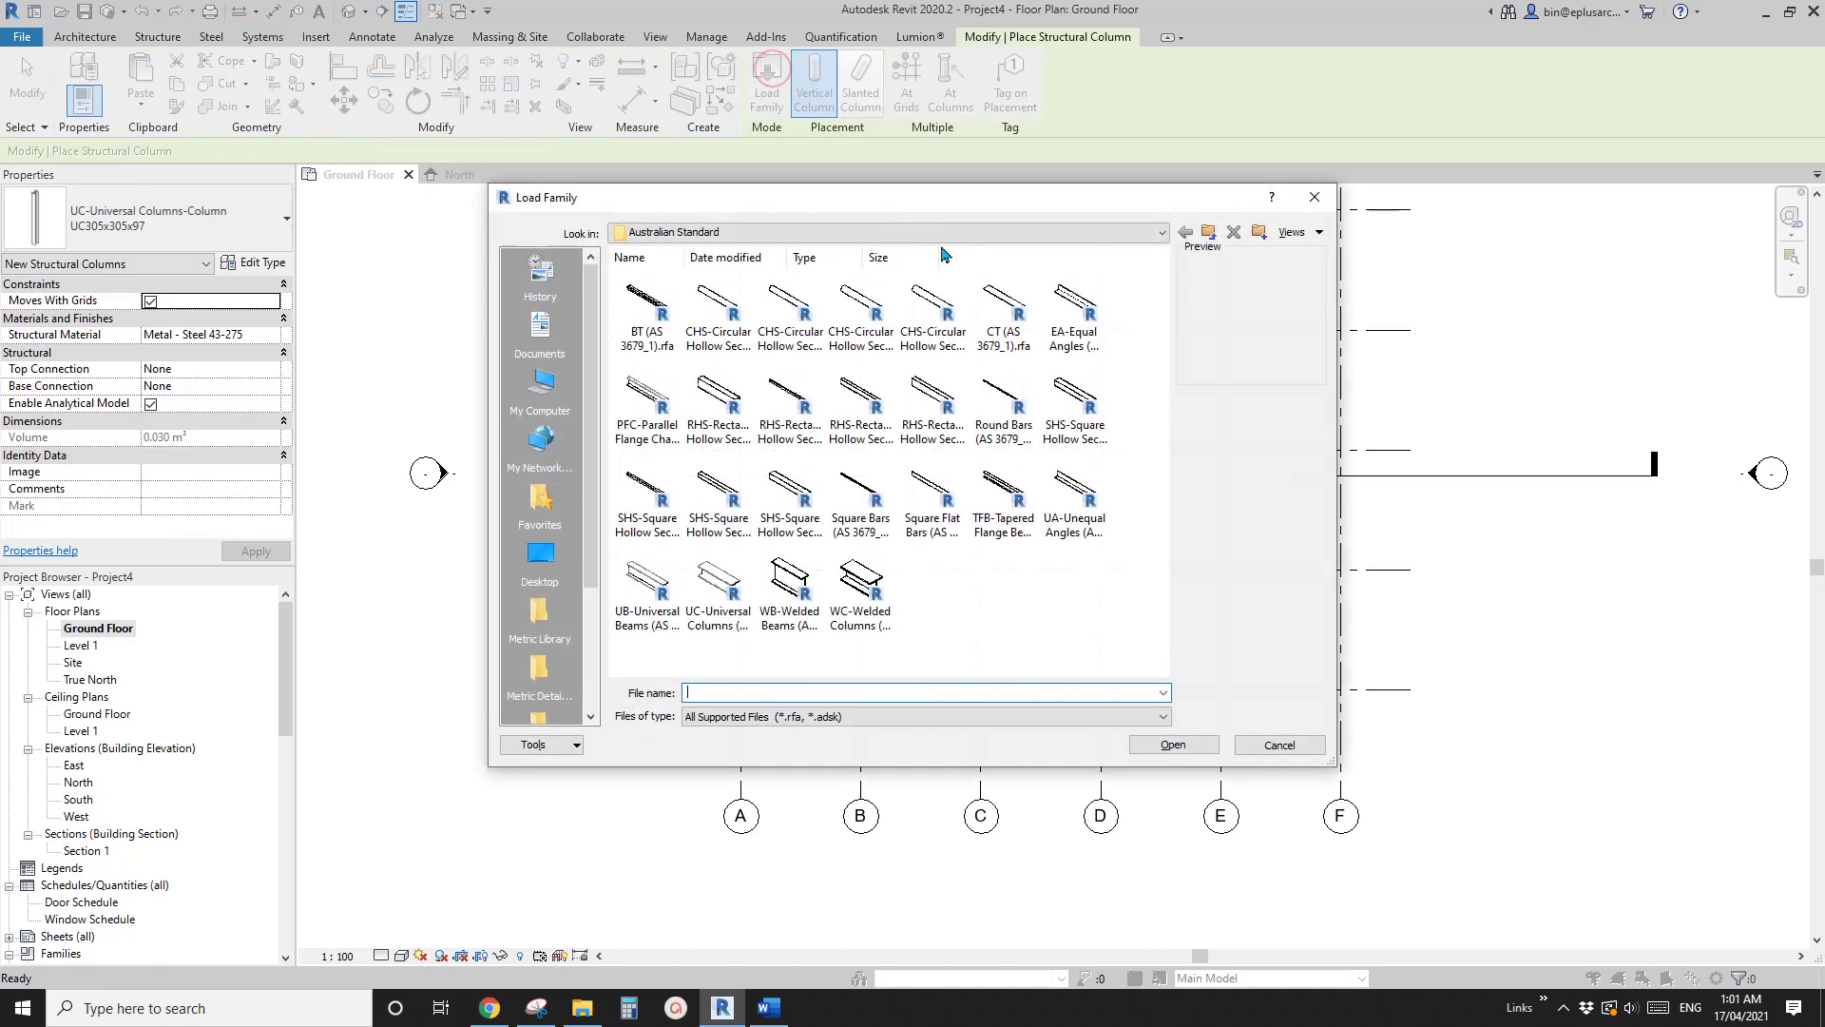
# - Browse the Australia family library to the Australian Standard folder of steel structural columns
pyautogui.click(1045, 589)
pyautogui.press('BackSpace')
pyautogui.press('BackSpace')
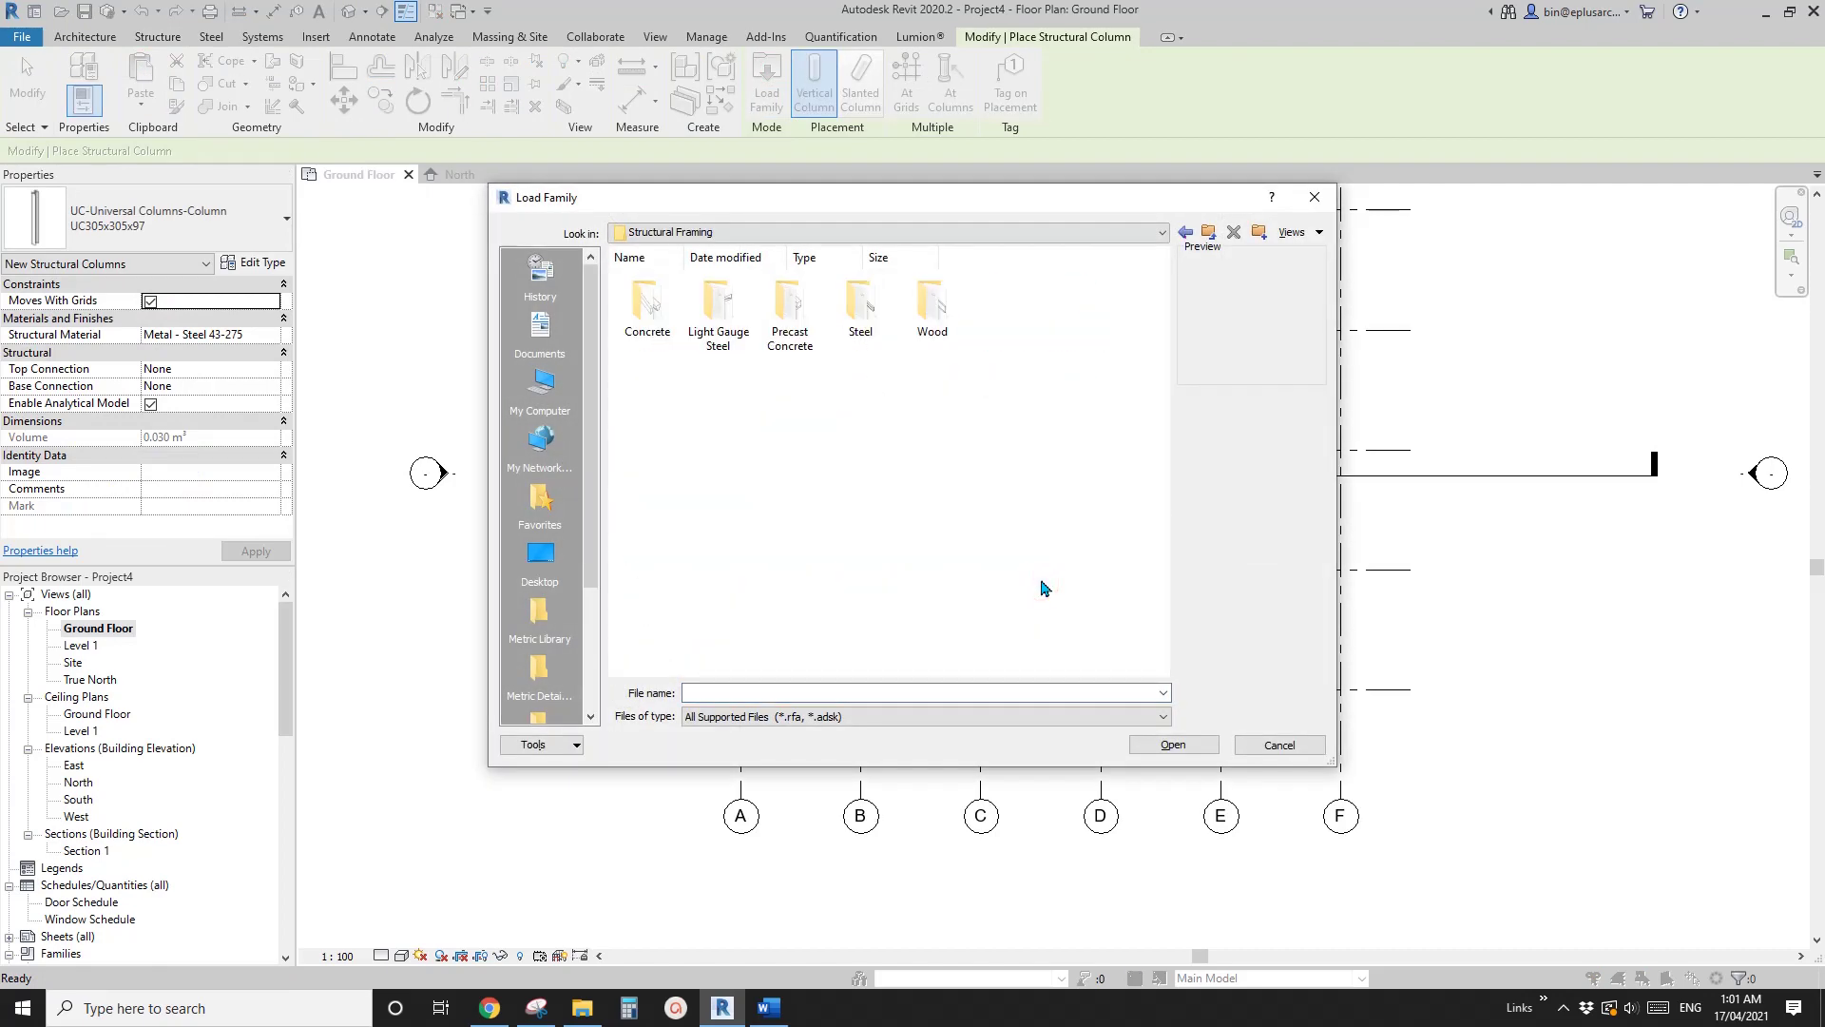
pyautogui.press('BackSpace')
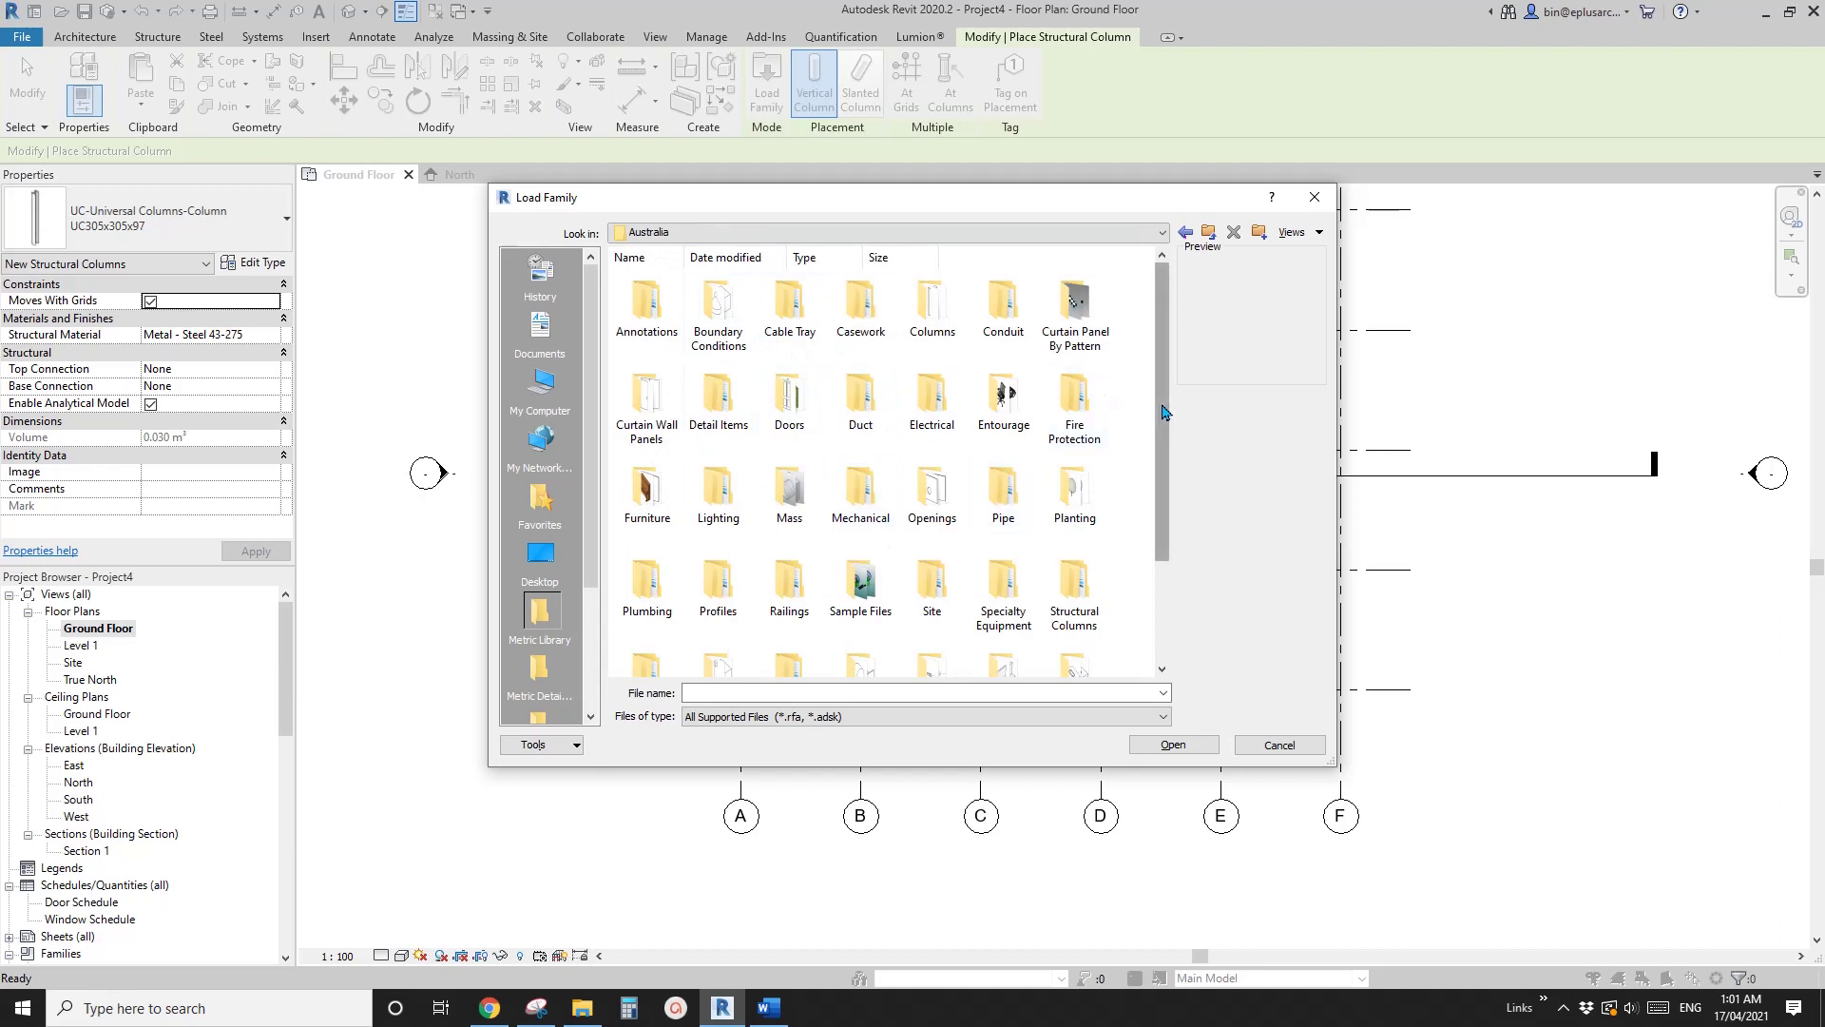
pyautogui.moveTo(1161, 405); pyautogui.dragTo(1174, 556)
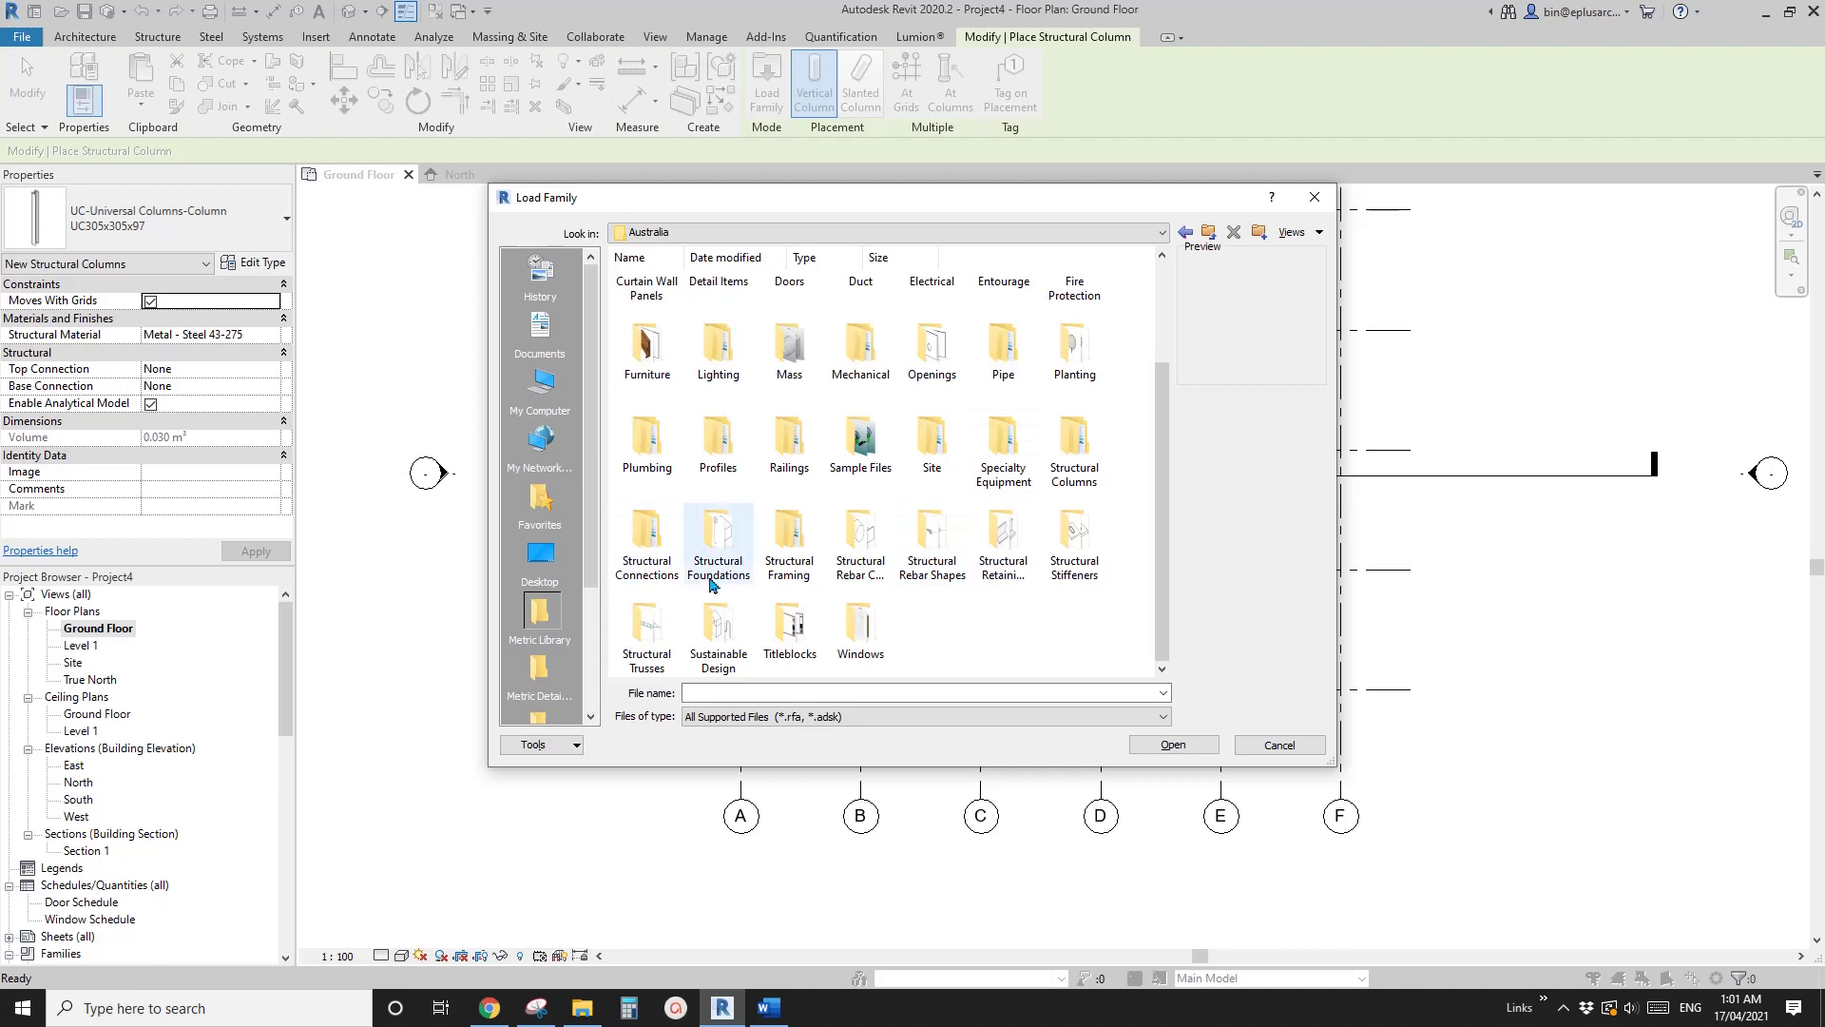
pyautogui.doubleClick(1072, 435)
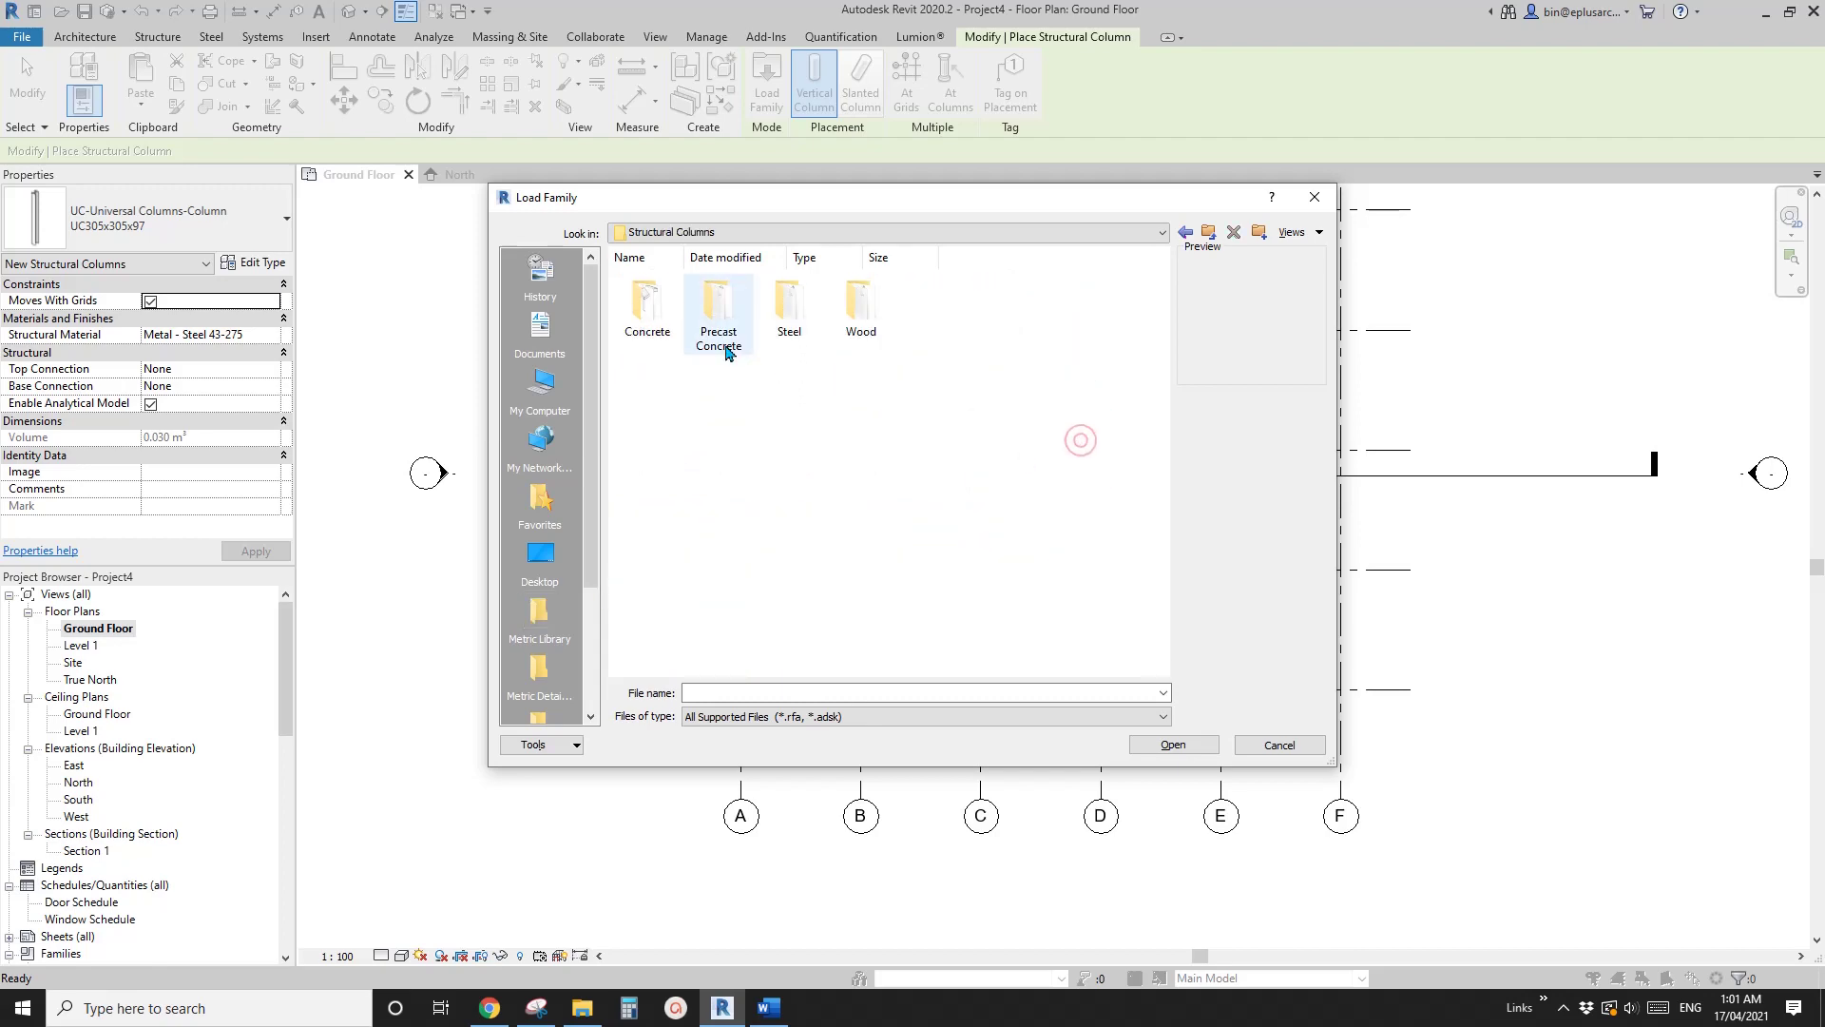
pyautogui.doubleClick(781, 311)
pyautogui.doubleClick(782, 312)
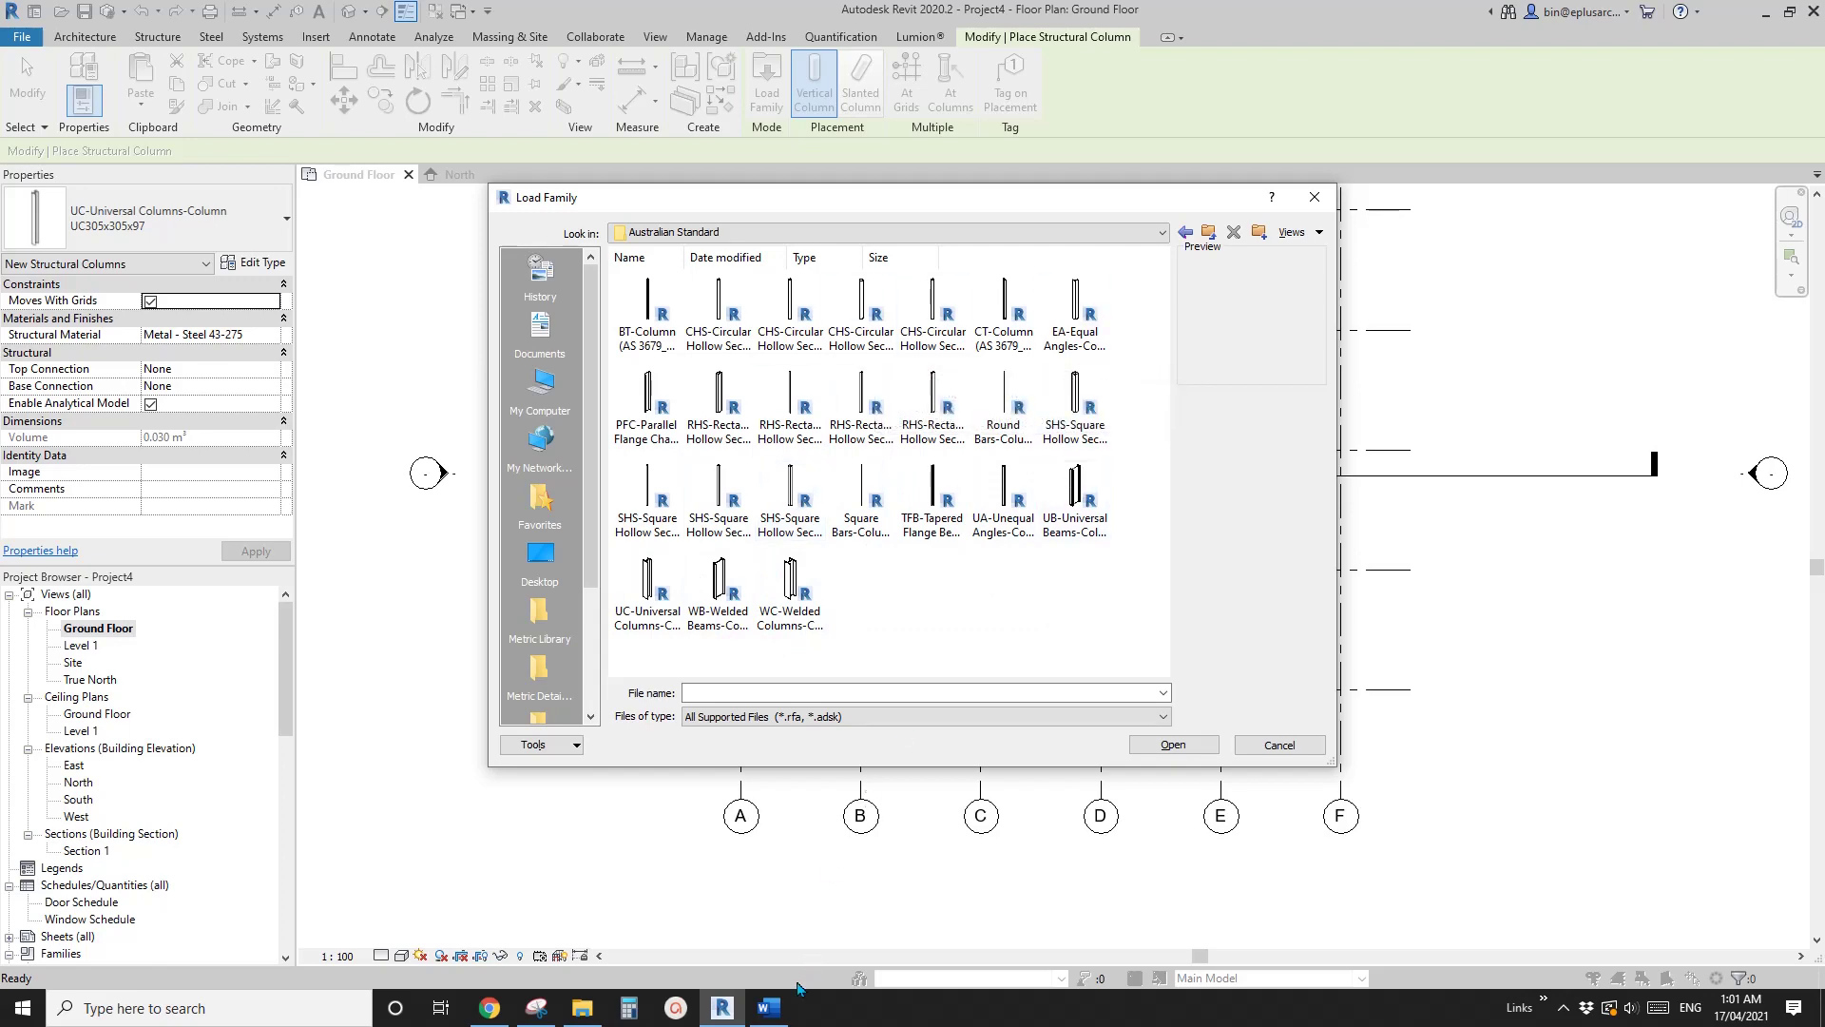
# - Check the reference building photo in Word, then load the UB-Universal Beams-Column family in Revit with type 360UB44.7
pyautogui.click(769, 1008)
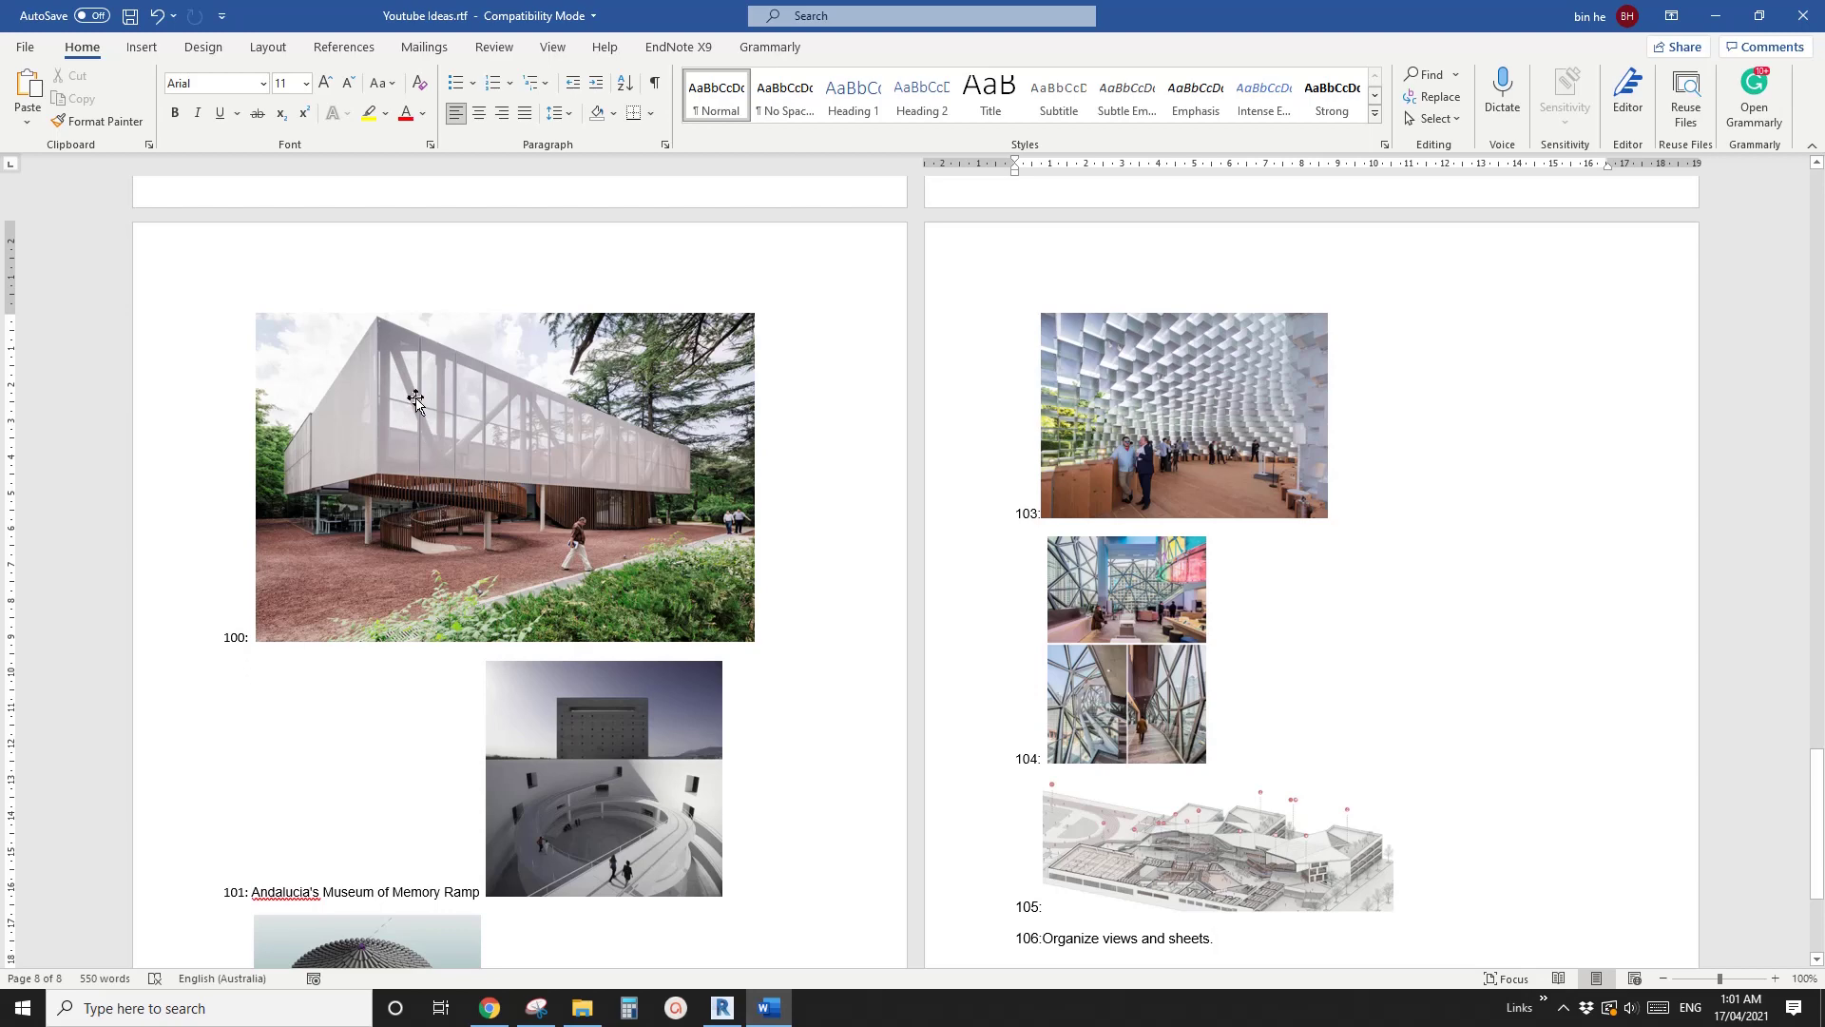
pyautogui.click(723, 1010)
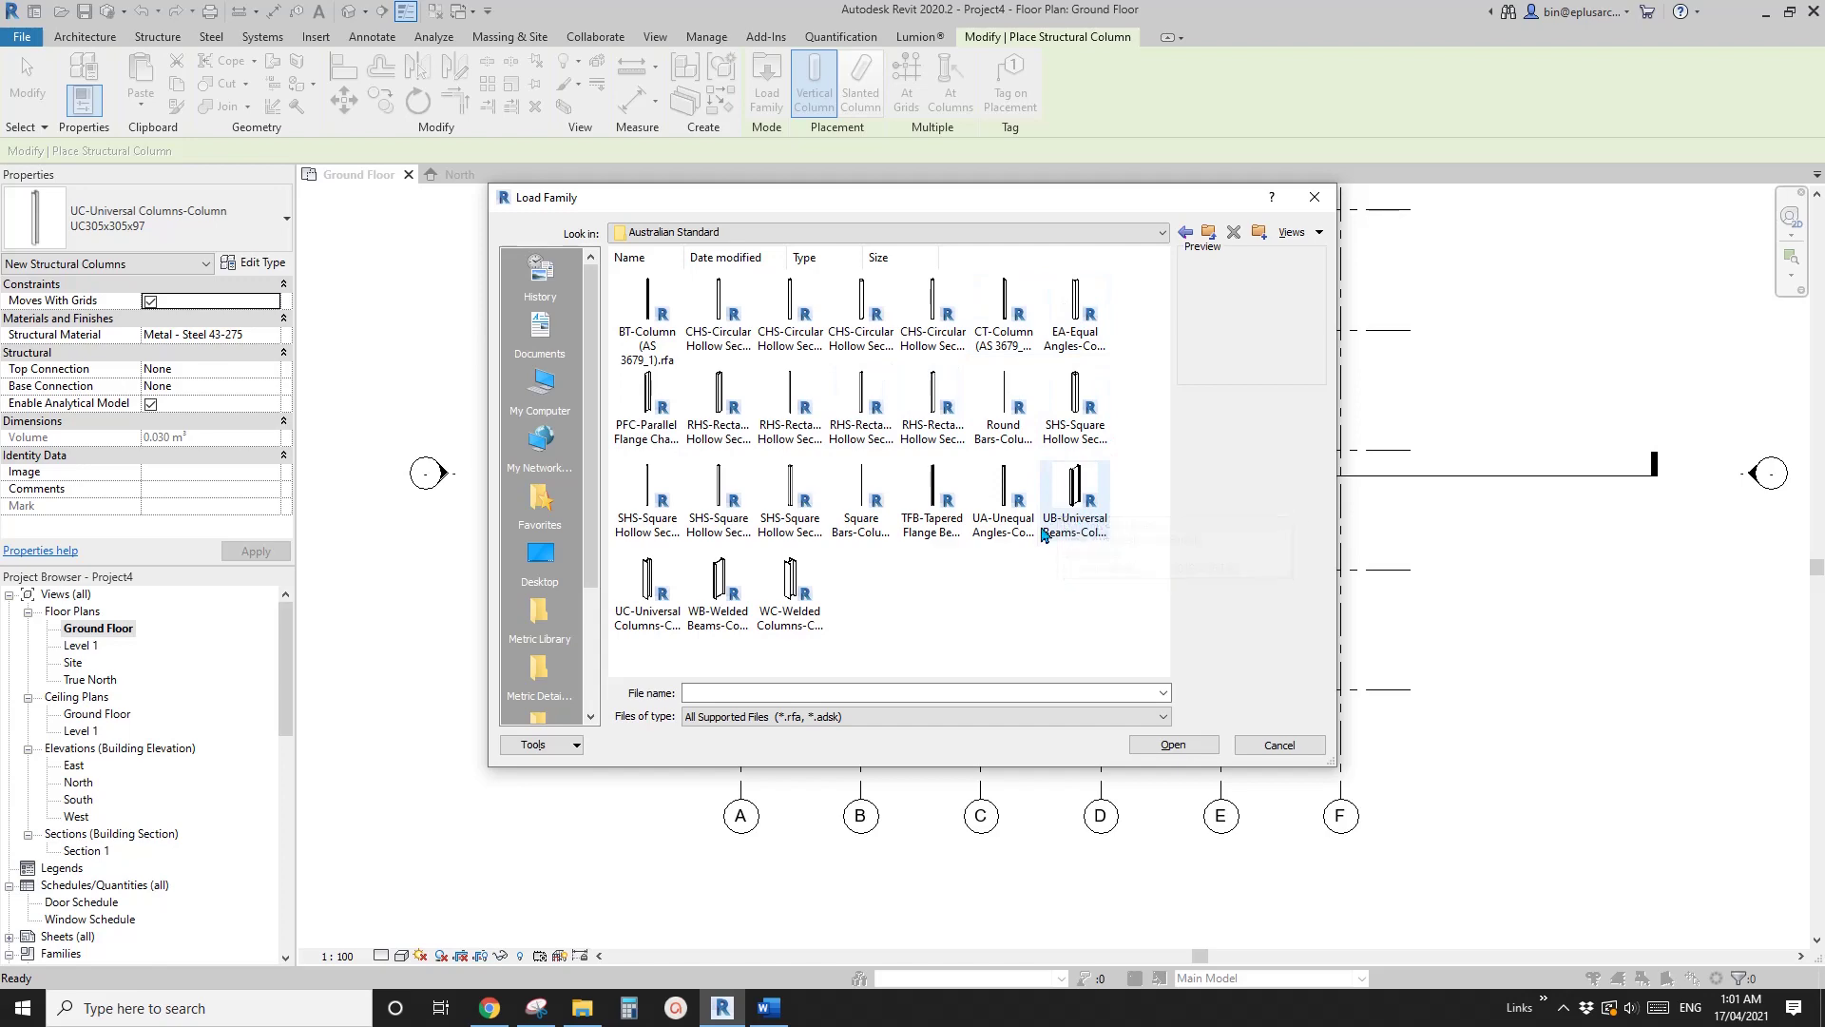
pyautogui.click(1088, 499)
pyautogui.click(1177, 746)
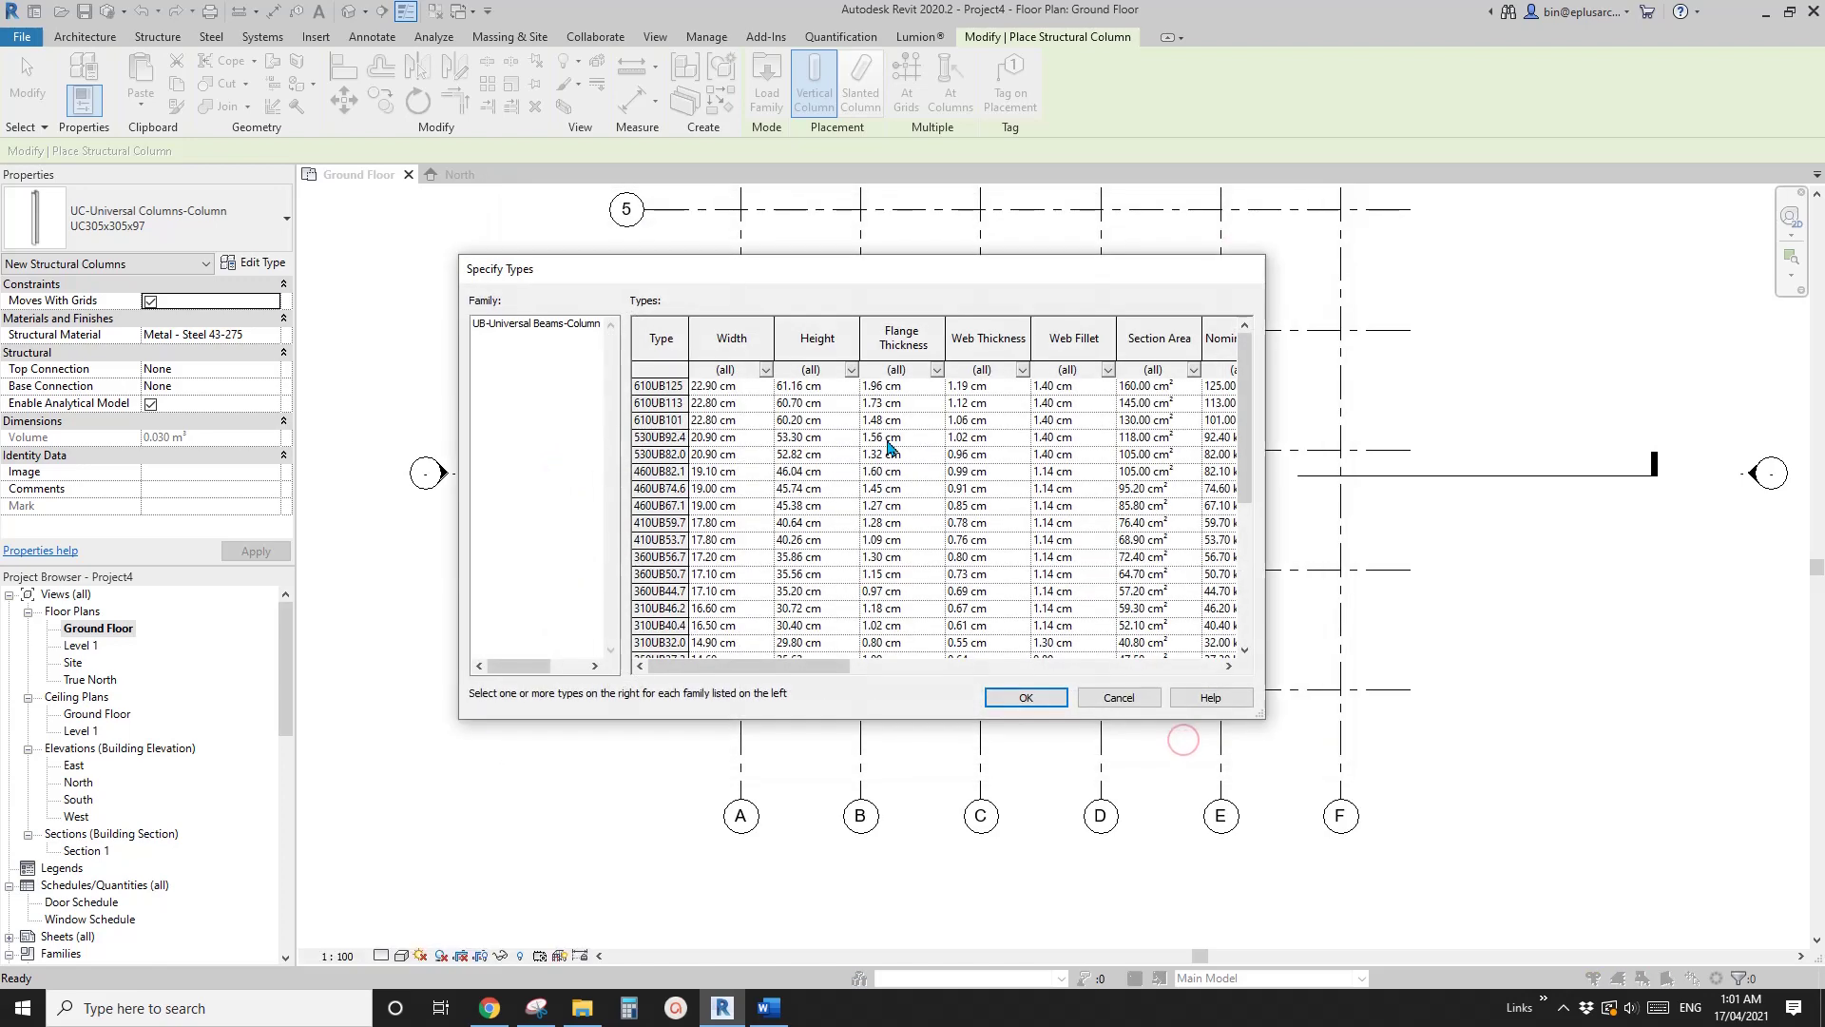
pyautogui.click(655, 575)
pyautogui.click(669, 589)
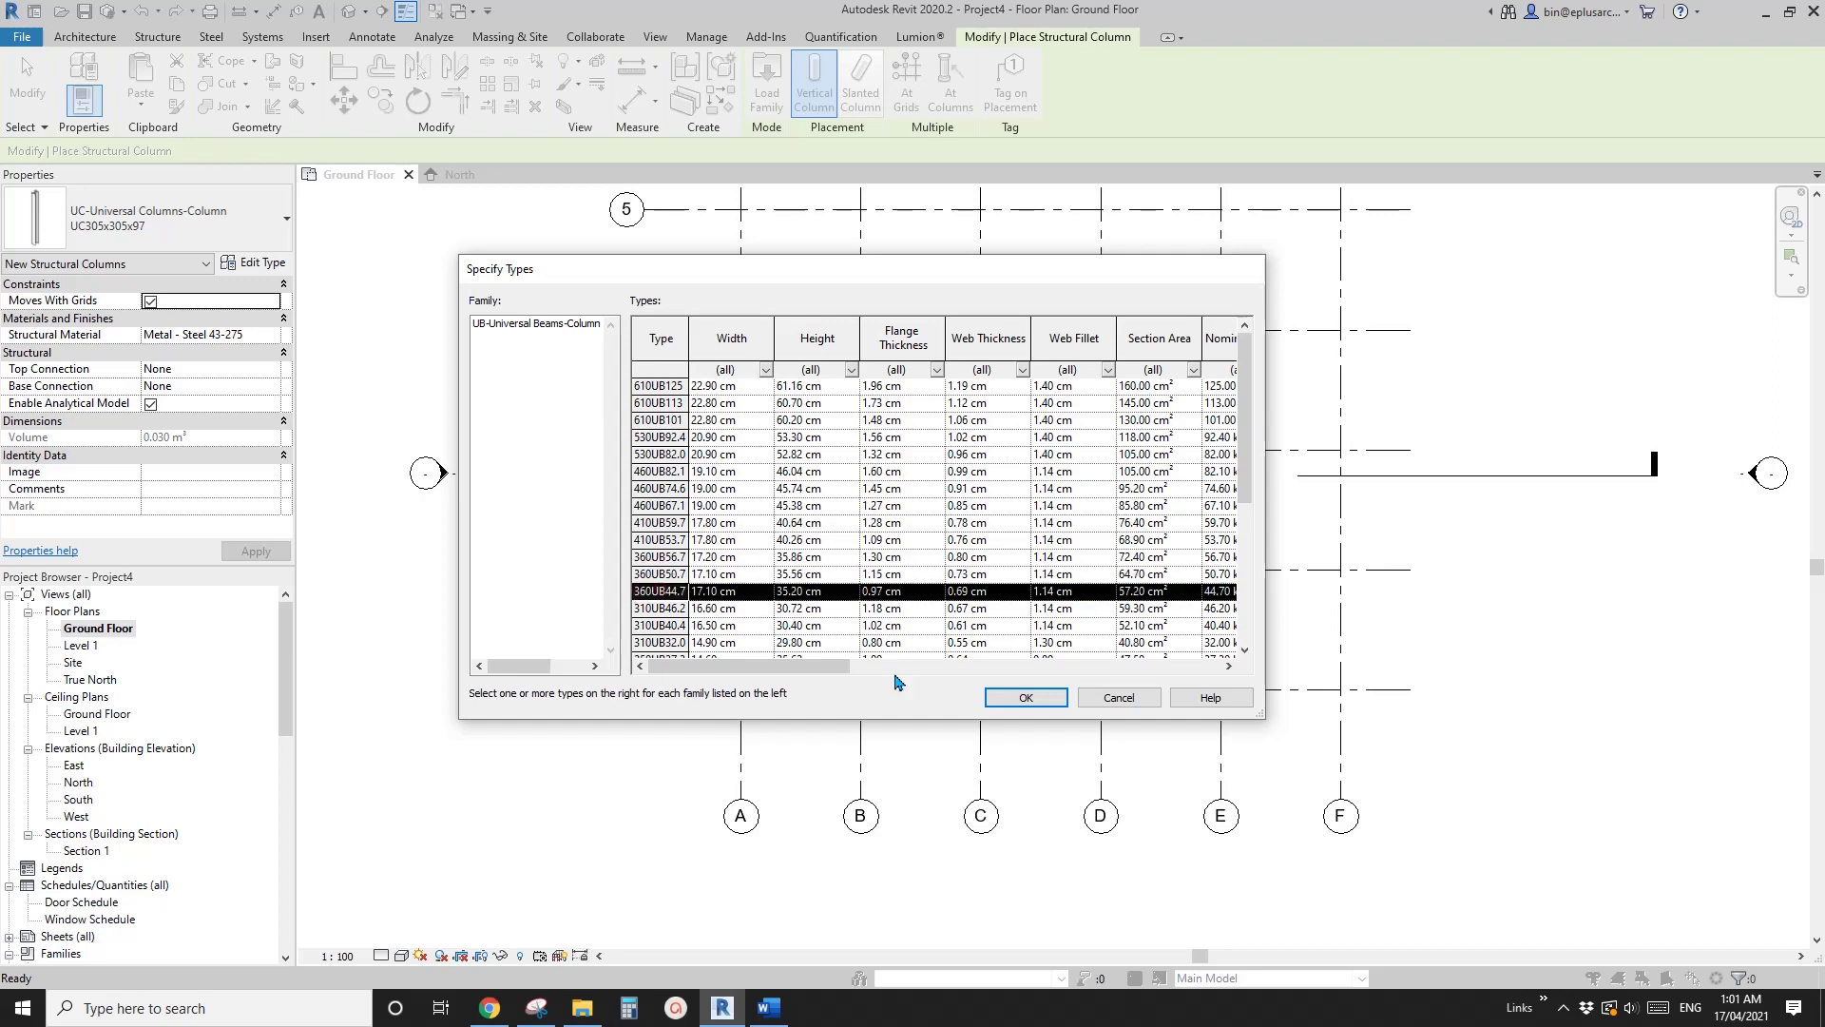
pyautogui.click(1026, 697)
# - Set the new structural columns to be placed by Height instead of Depth
pyautogui.moveTo(843, 660); pyautogui.dragTo(798, 602, button='middle')
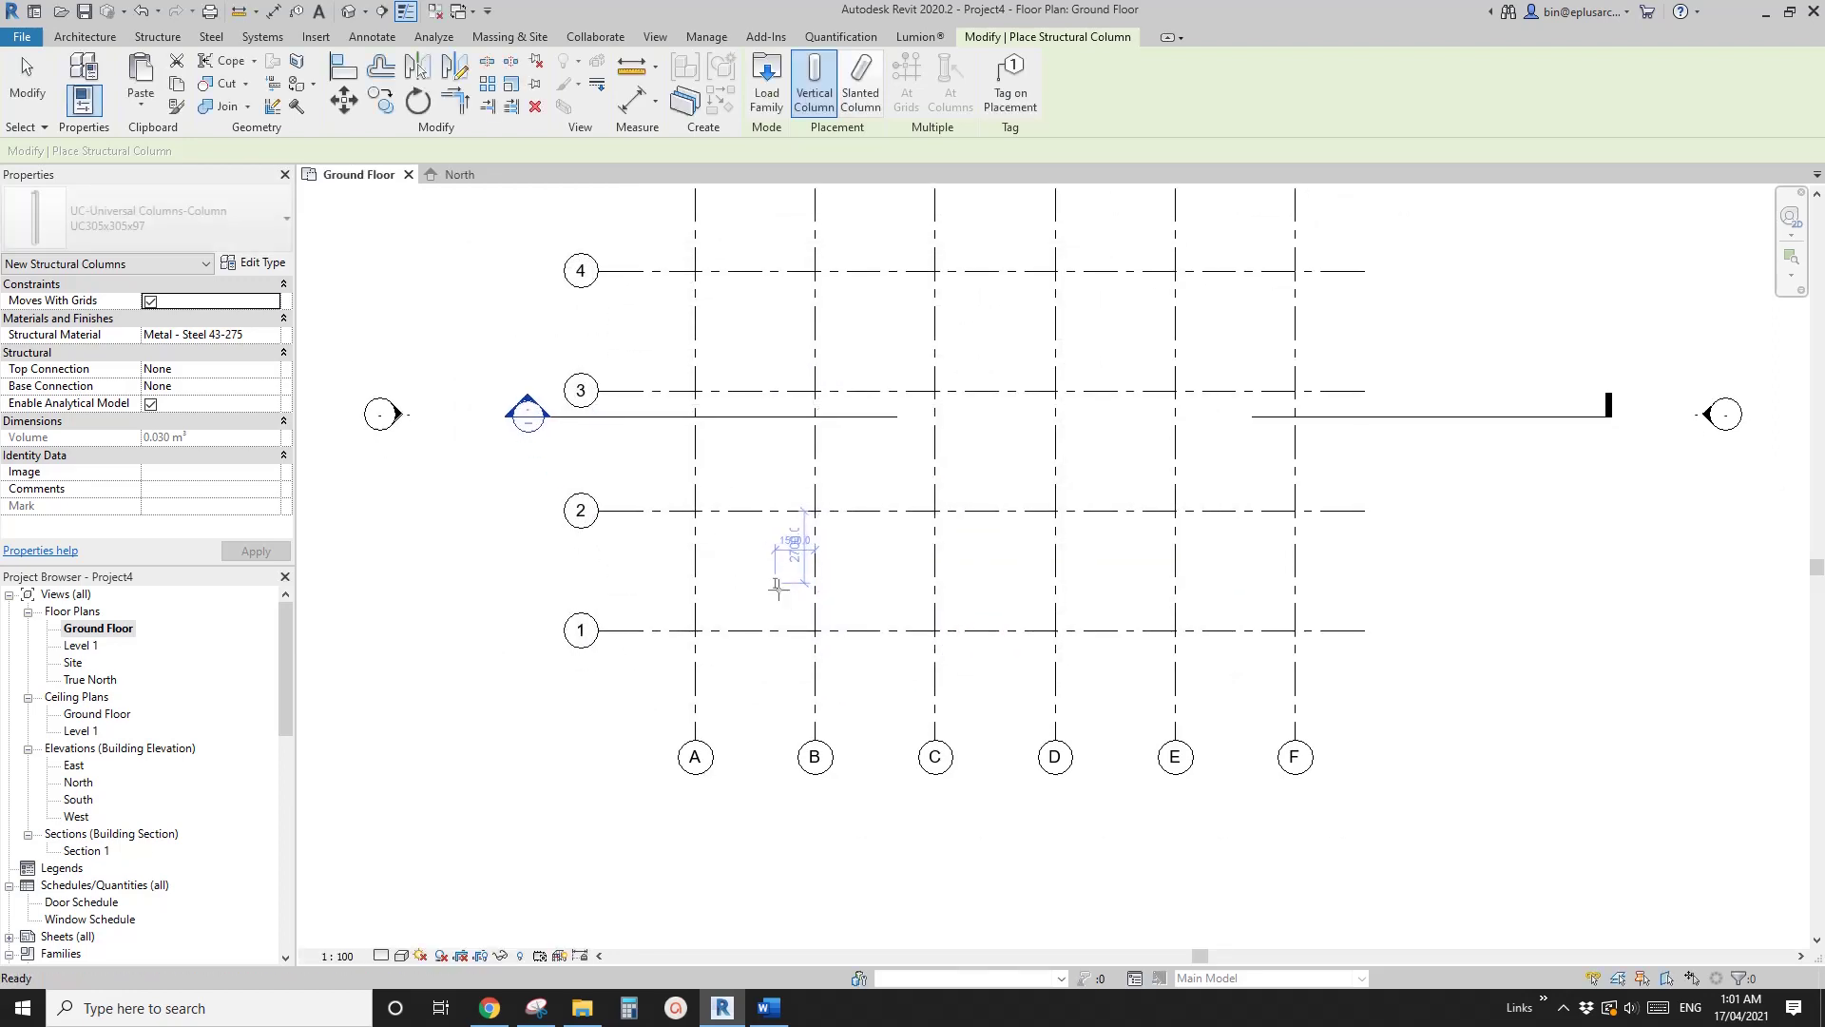
pyautogui.scroll(-2, 754, 409)
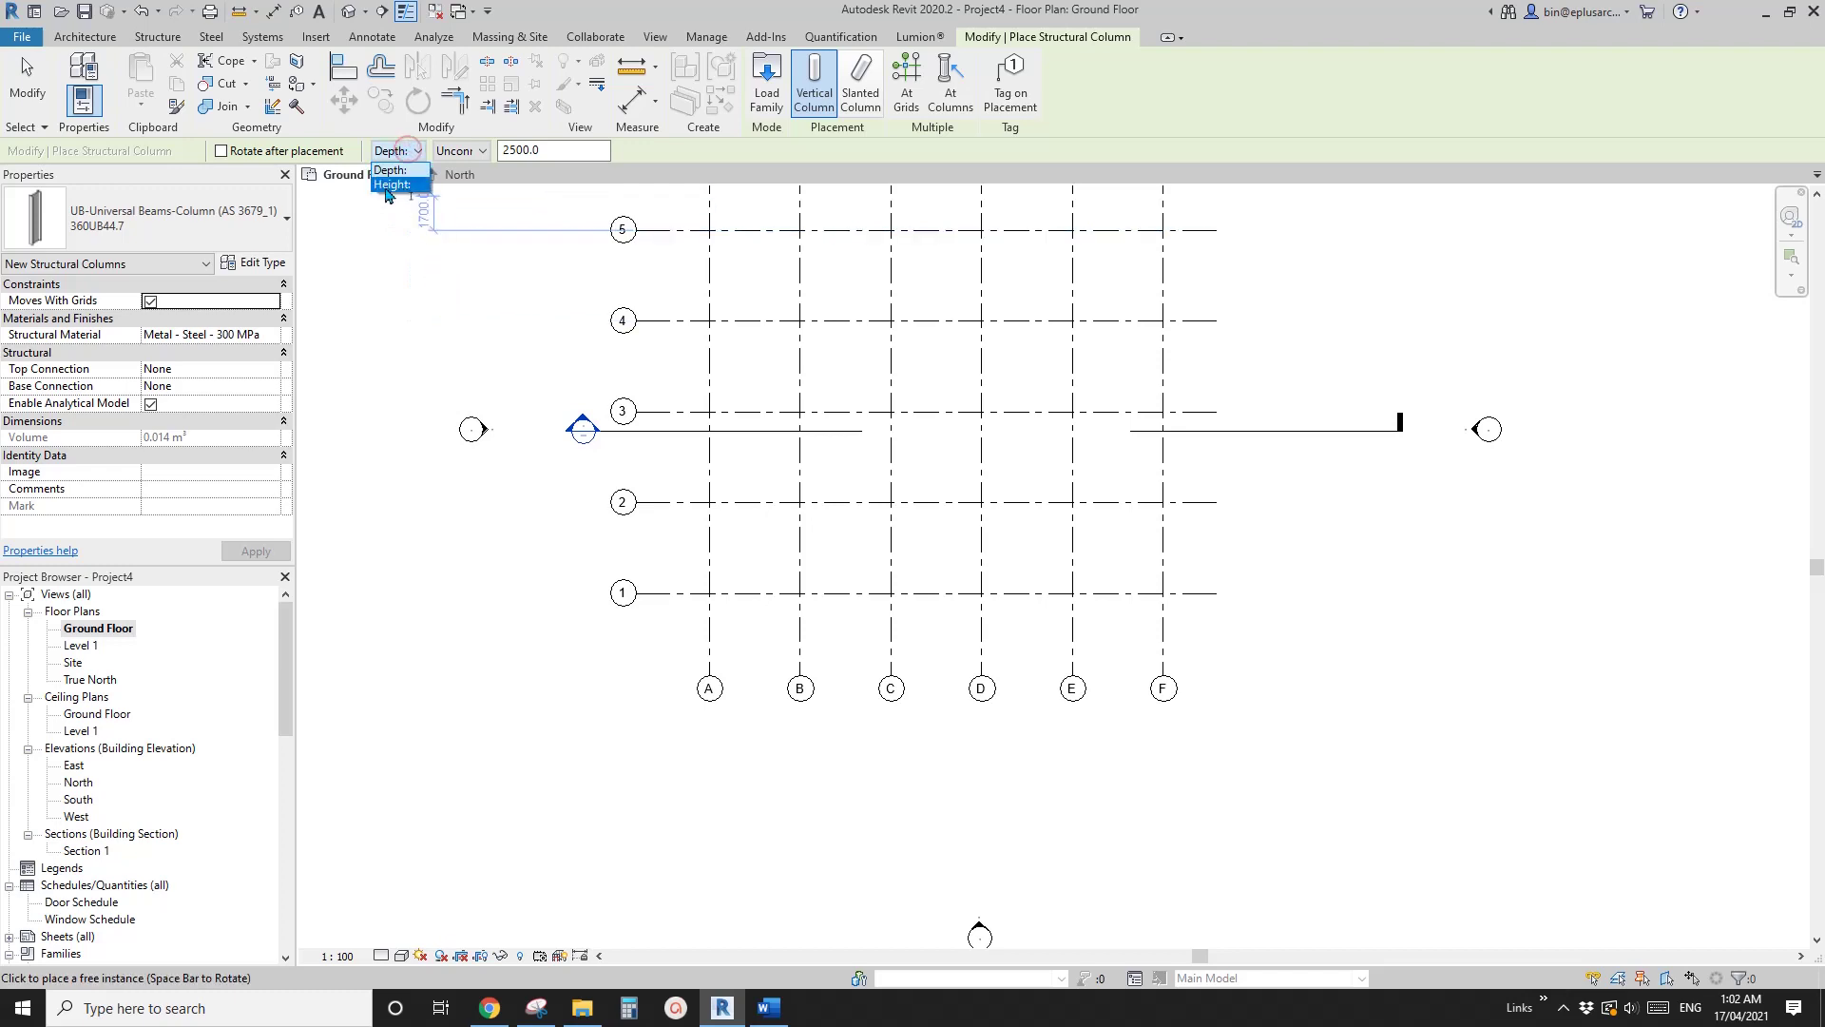
pyautogui.click(399, 186)
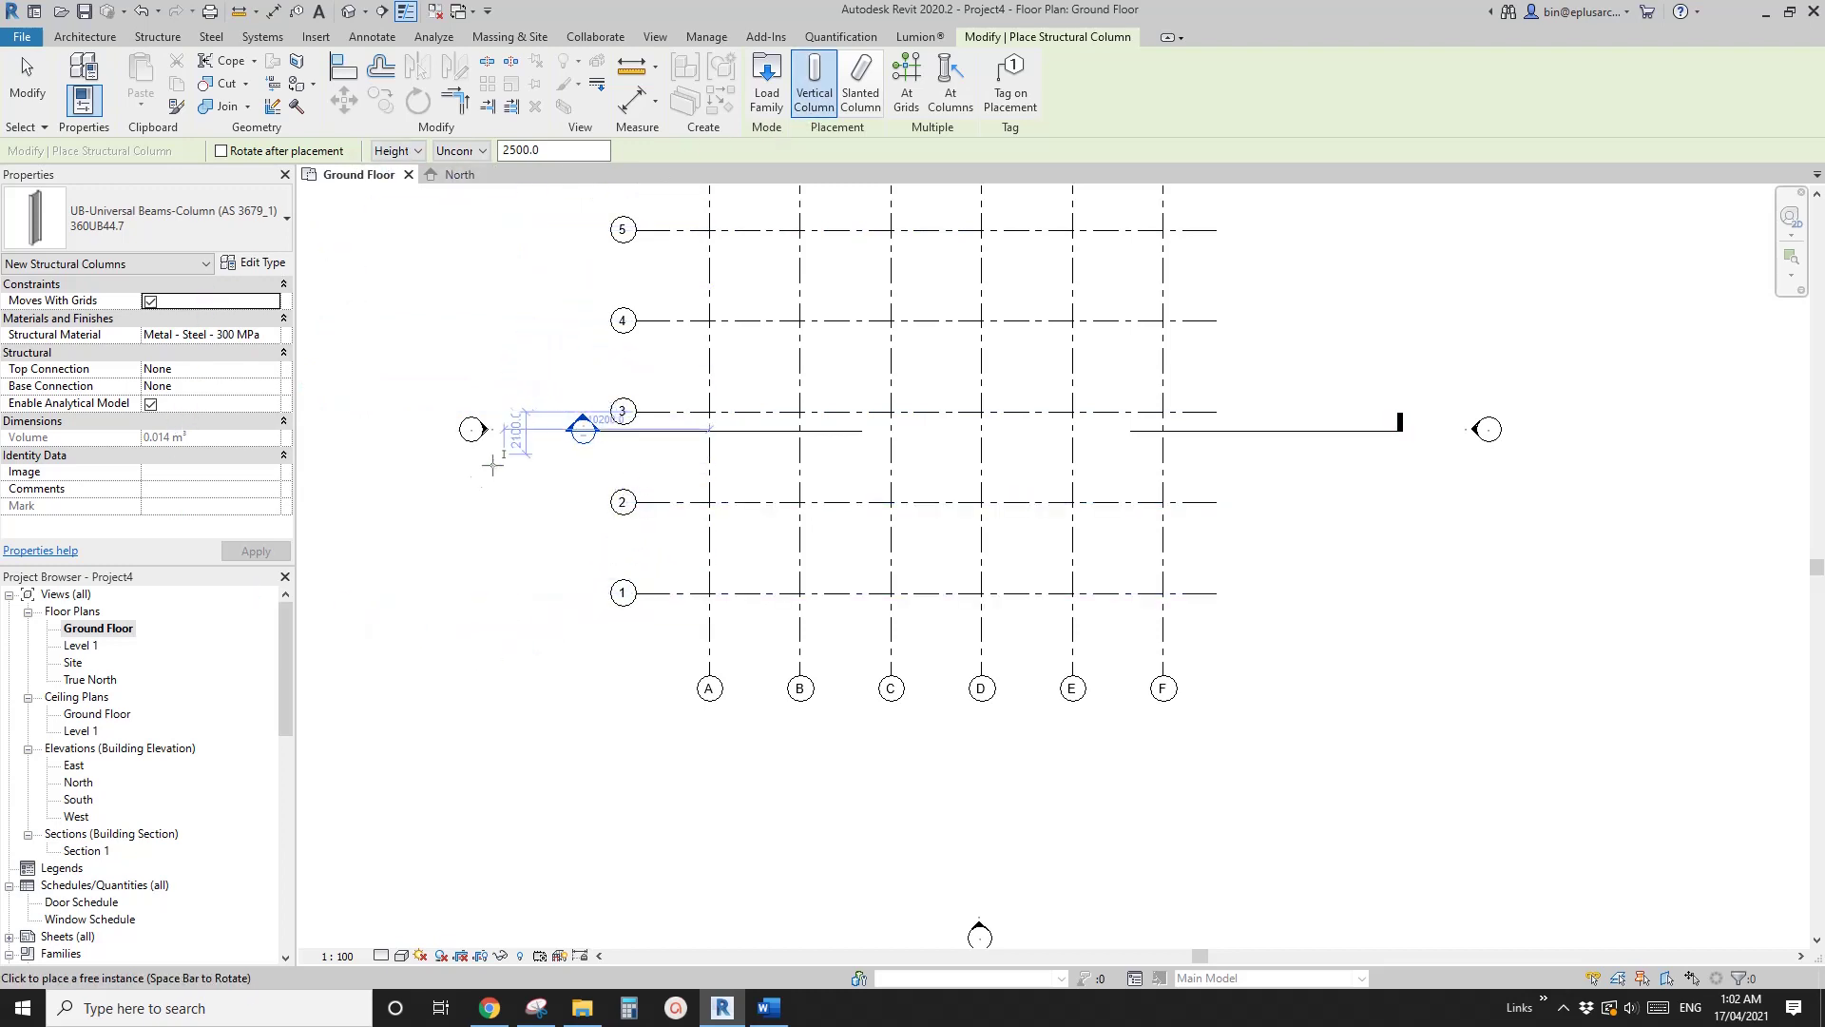
# - Place 360UB44.7 columns at the intersections of grid 1 with grids A to F
pyautogui.moveTo(493, 465); pyautogui.dragTo(472, 479, button='middle')
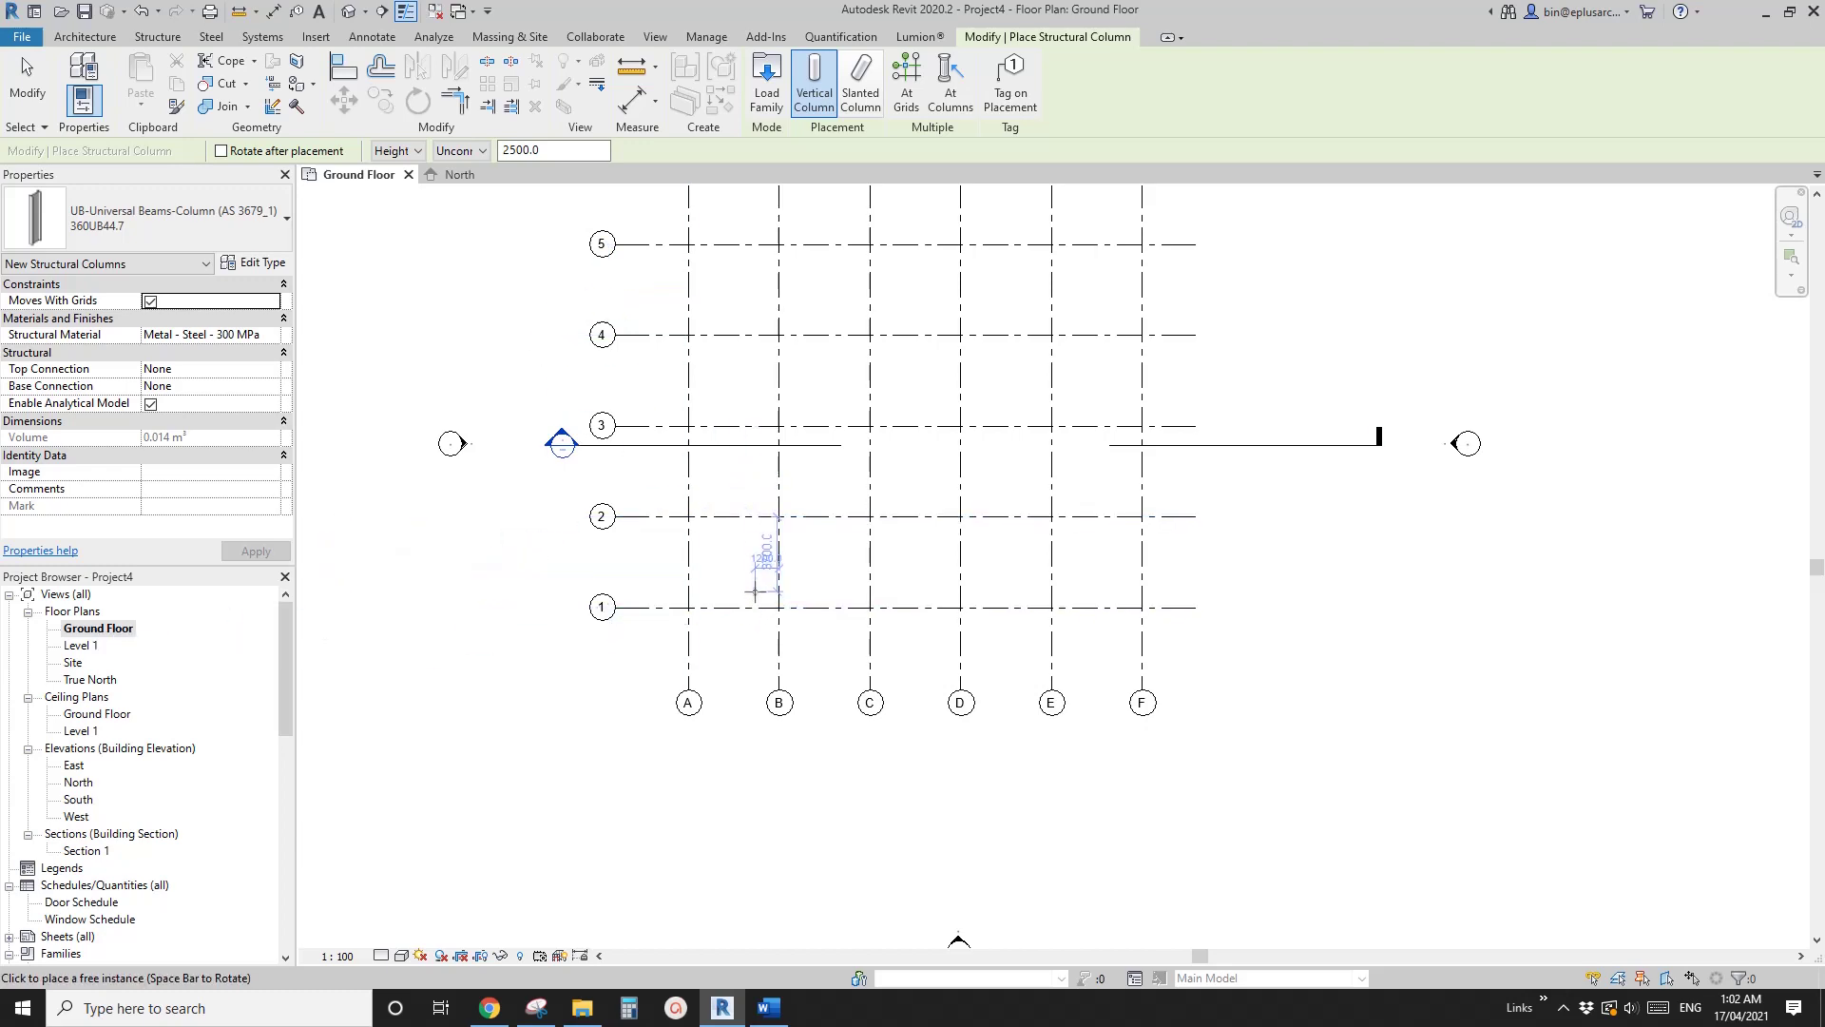
pyautogui.moveTo(937, 476); pyautogui.dragTo(952, 508, button='middle')
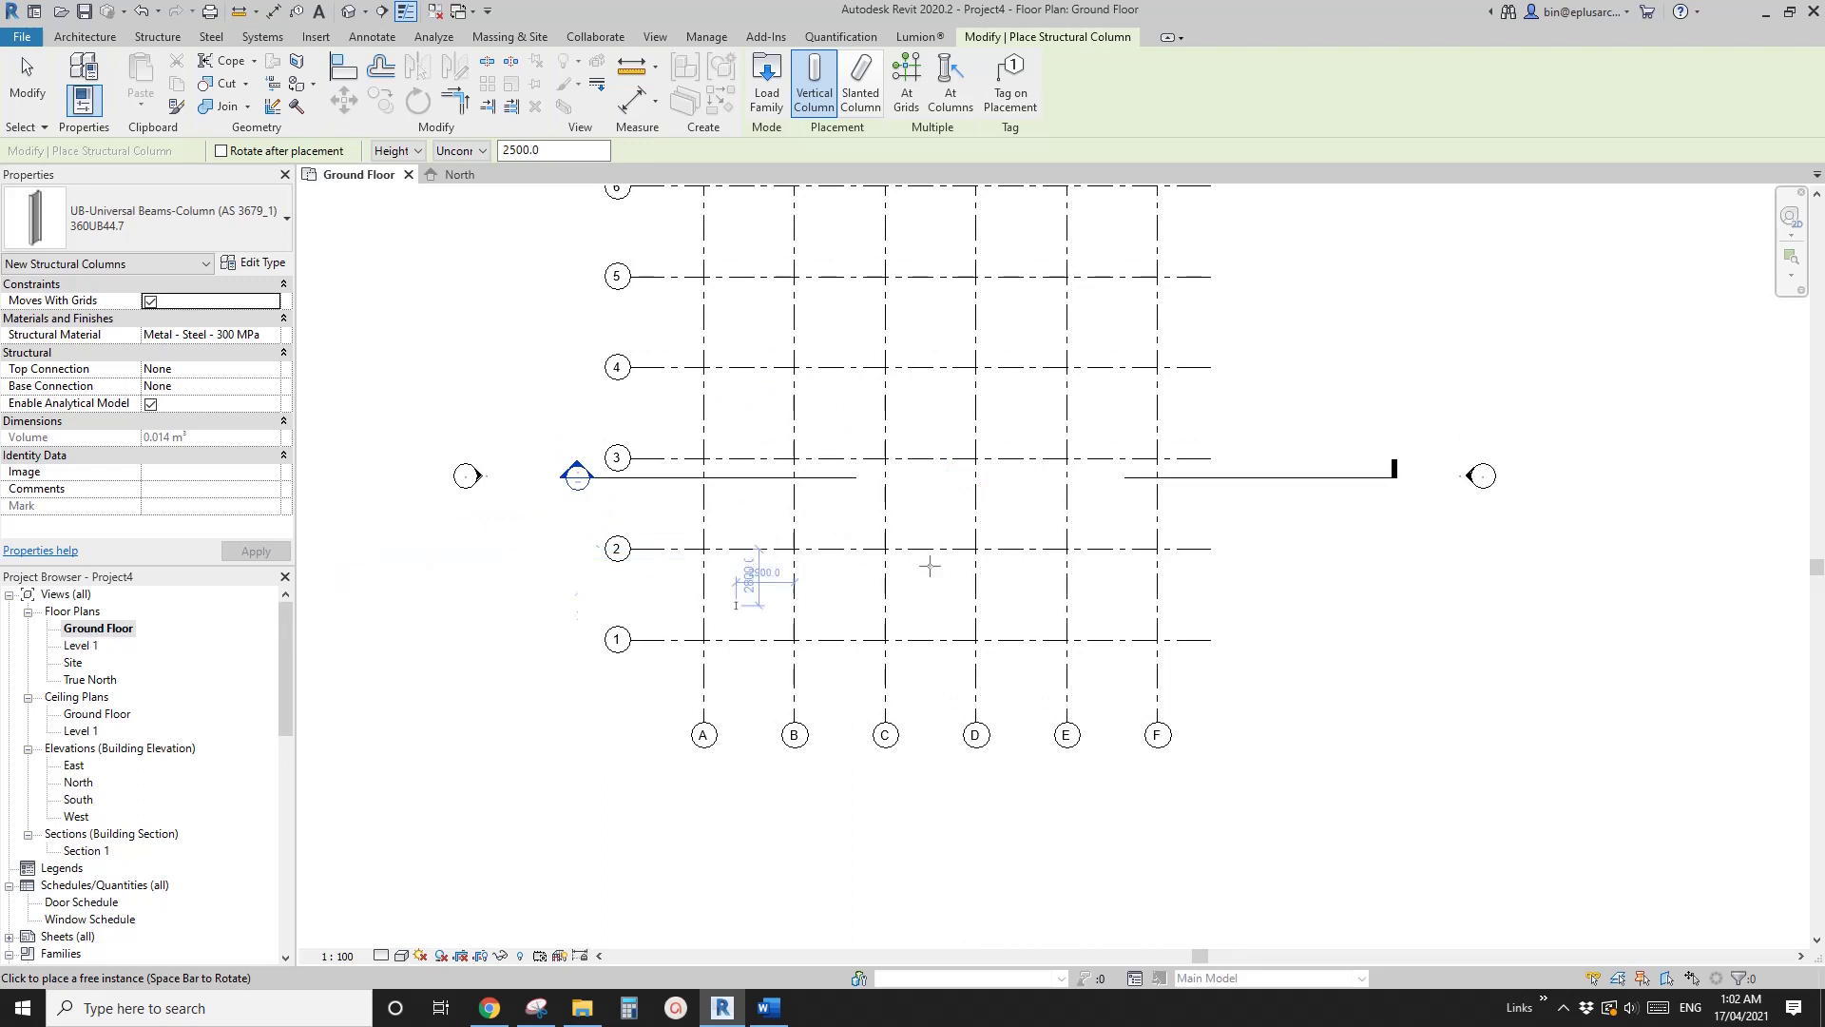
pyautogui.moveTo(914, 499); pyautogui.dragTo(917, 517, button='middle')
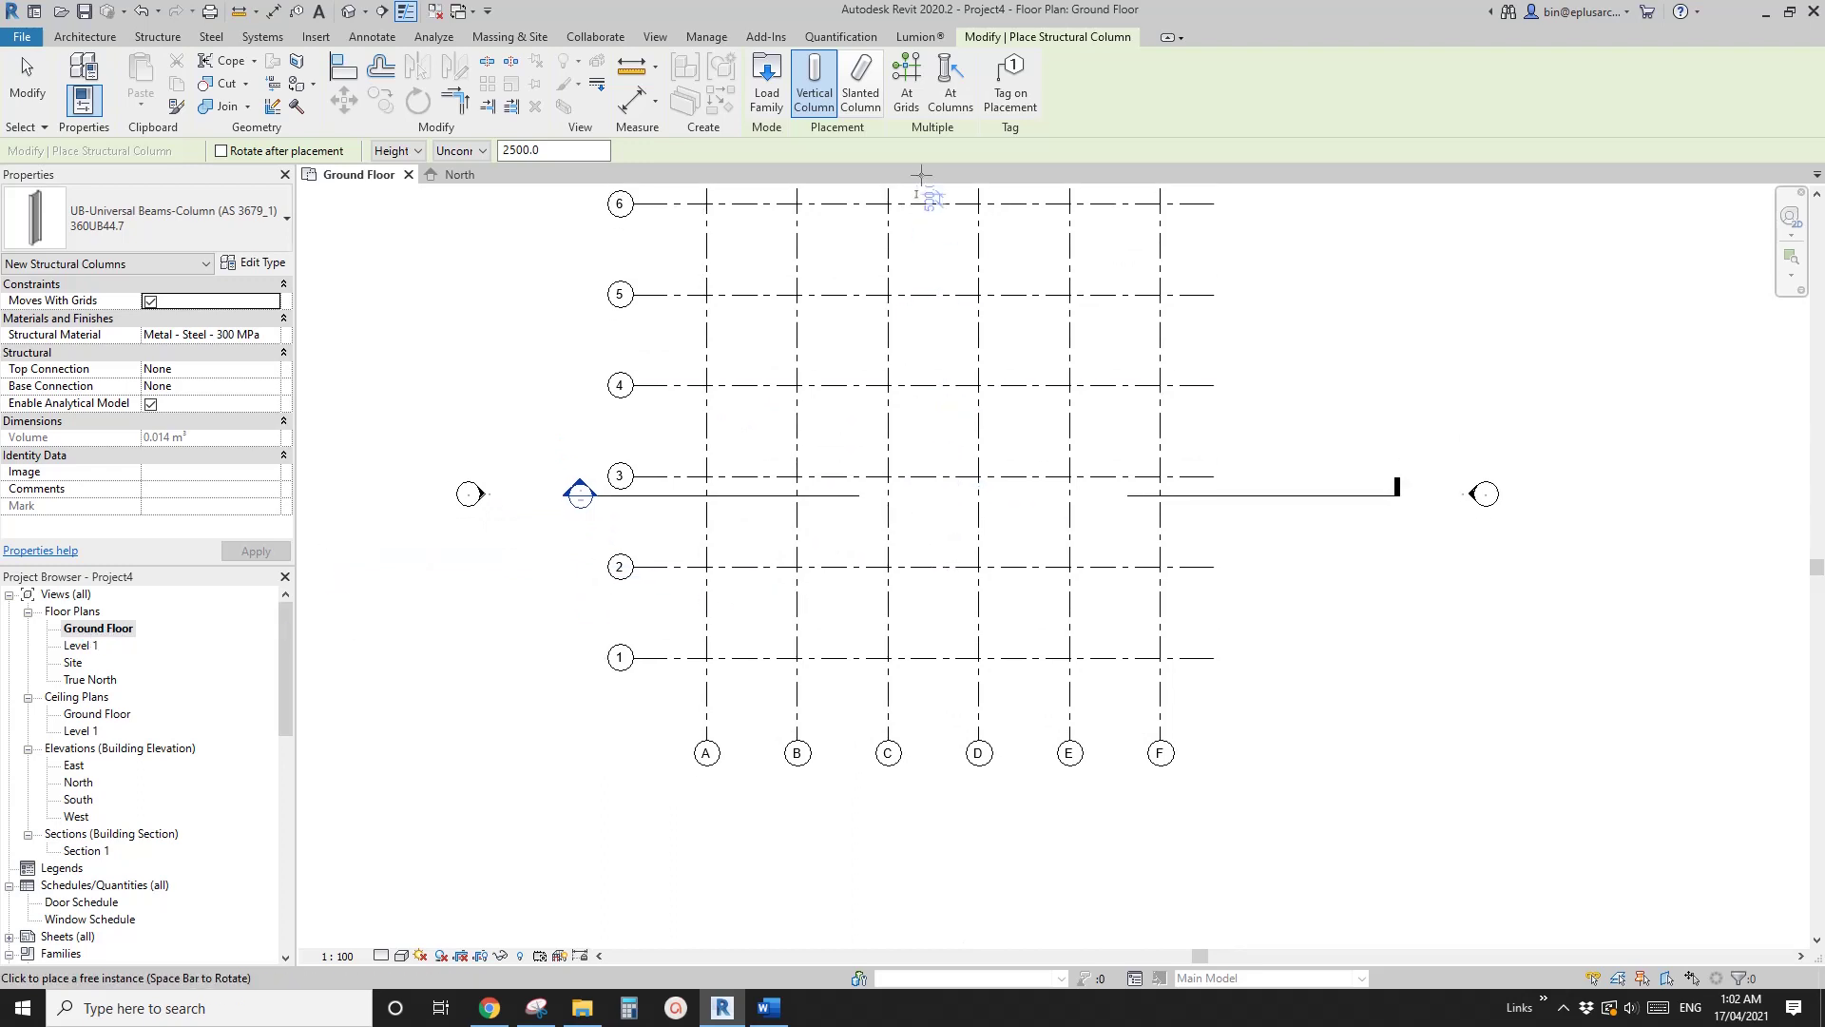
pyautogui.click(907, 99)
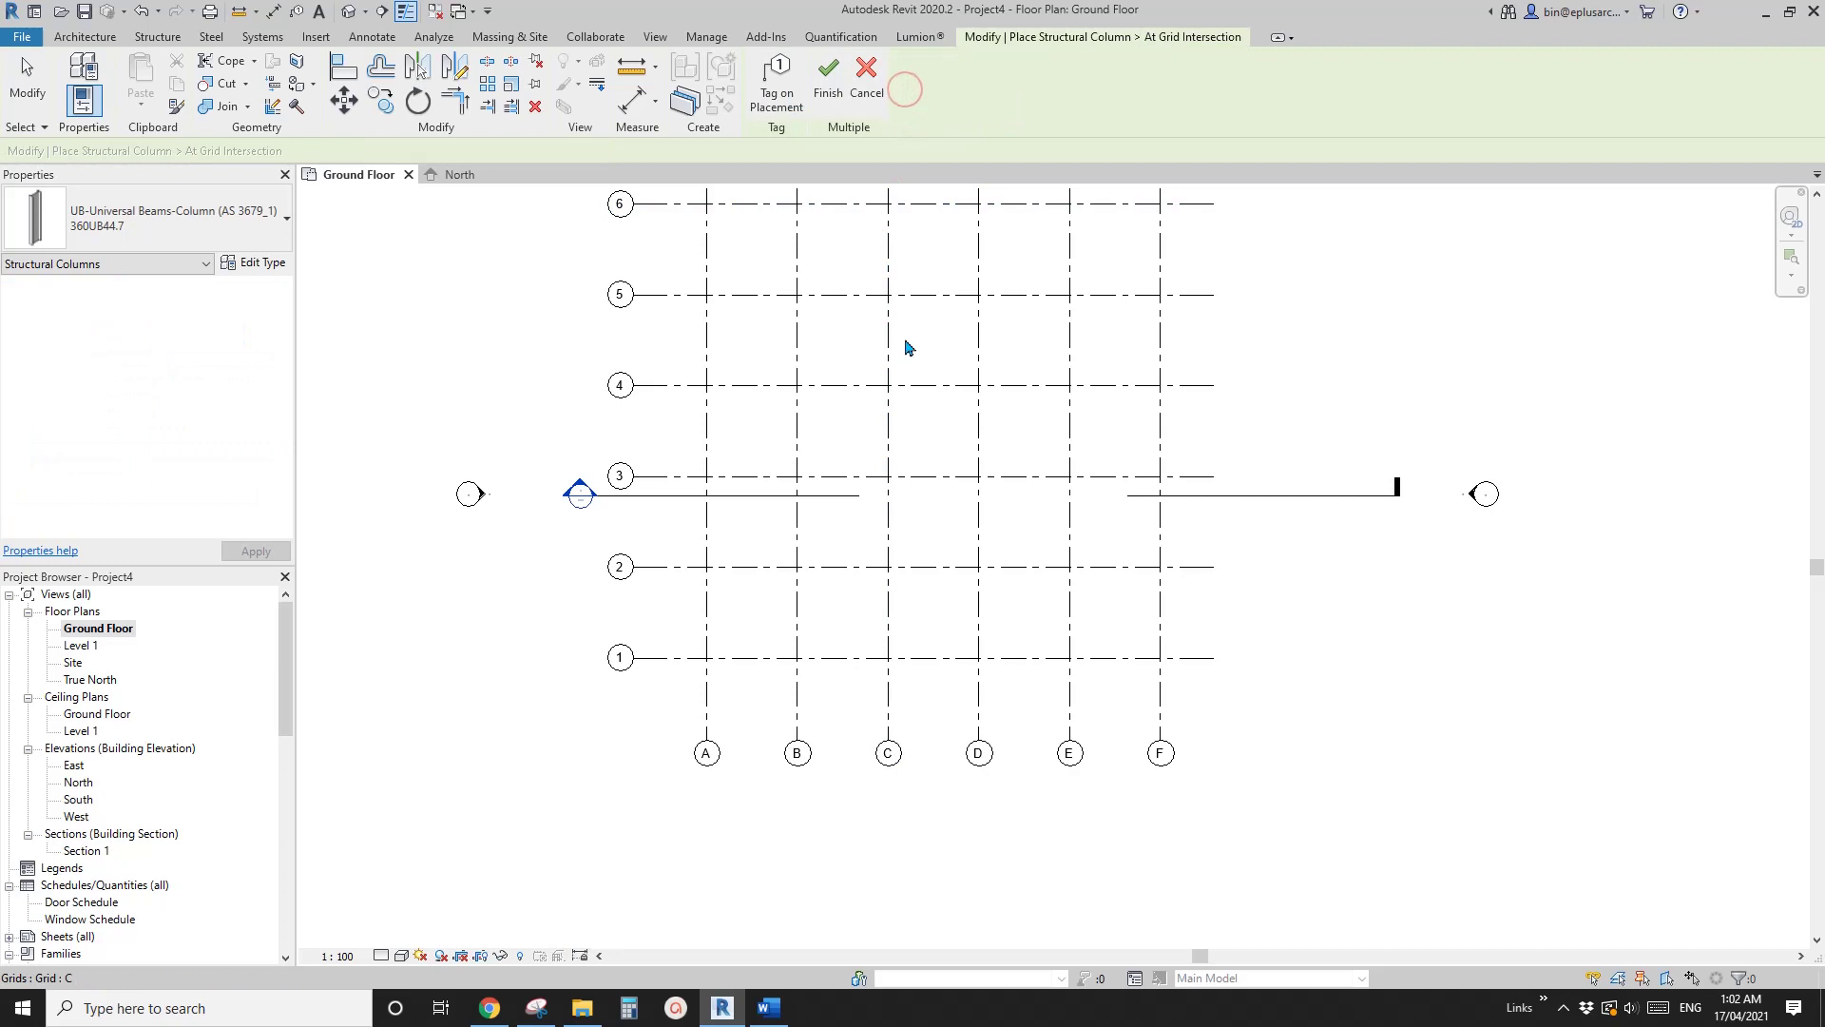
pyautogui.moveTo(1283, 615); pyautogui.dragTo(665, 699)
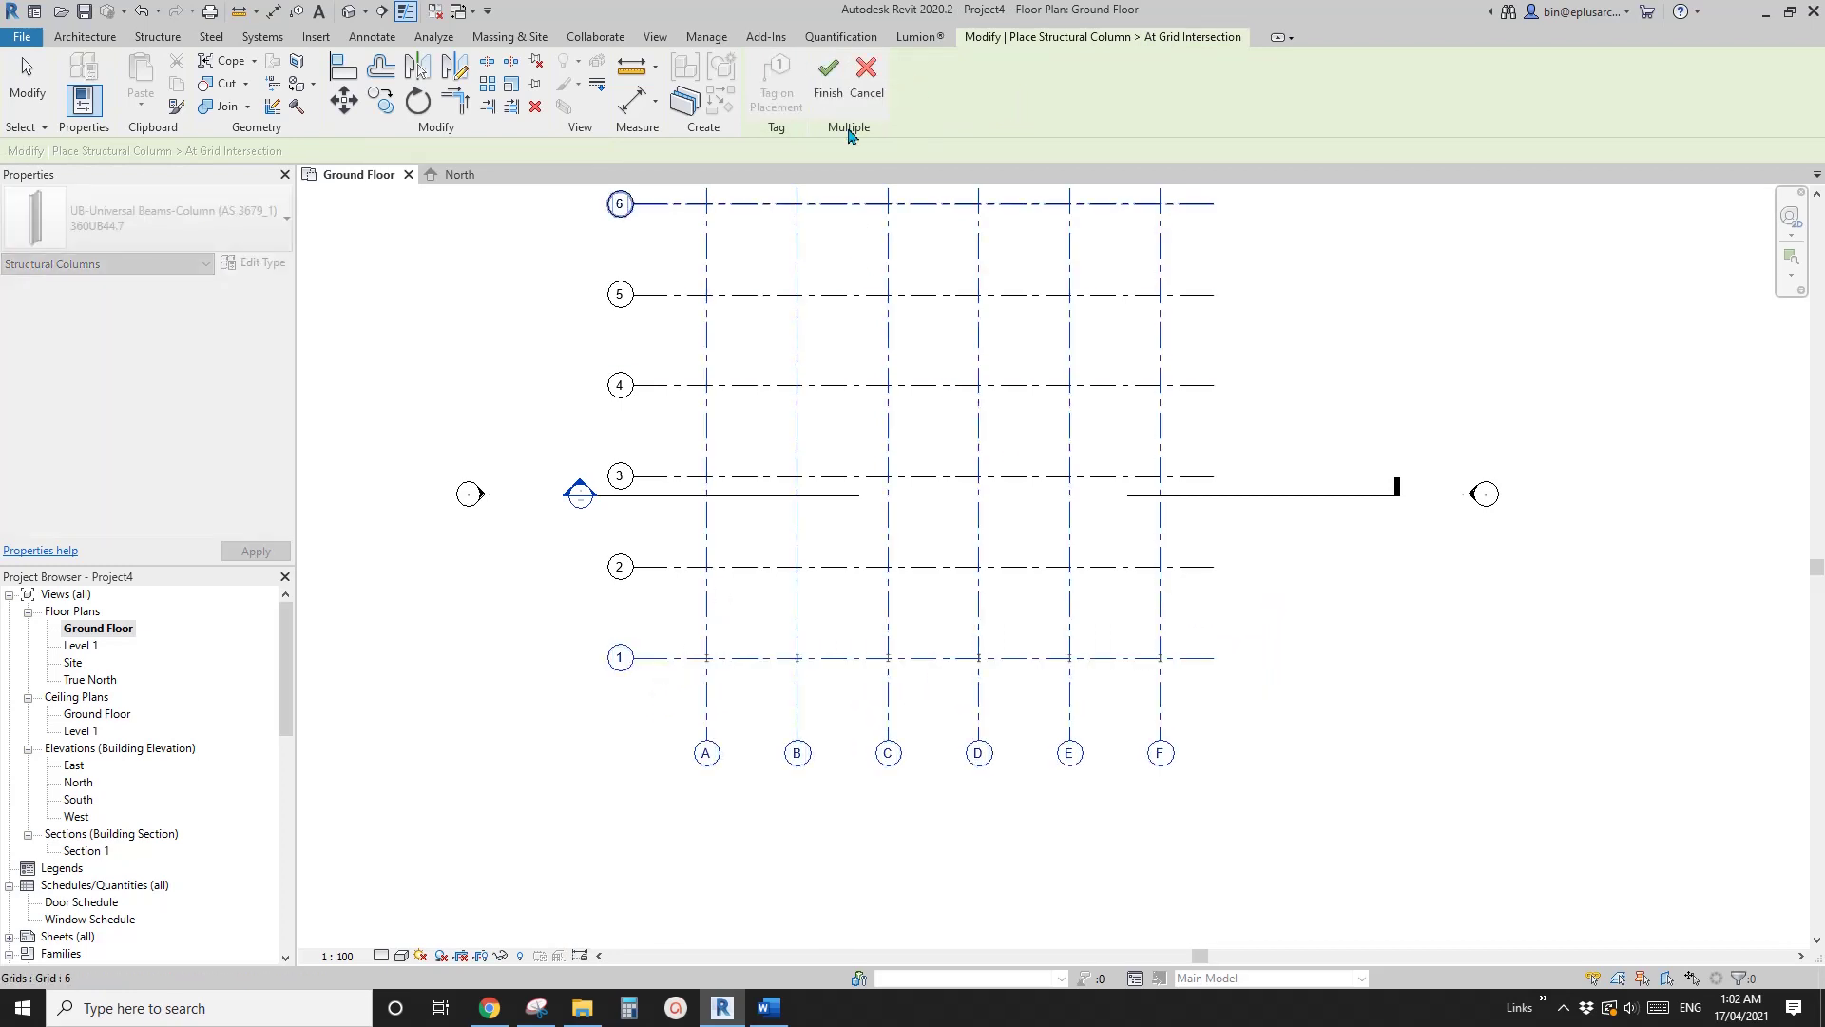
pyautogui.click(828, 81)
pyautogui.scroll(3, 950, 742)
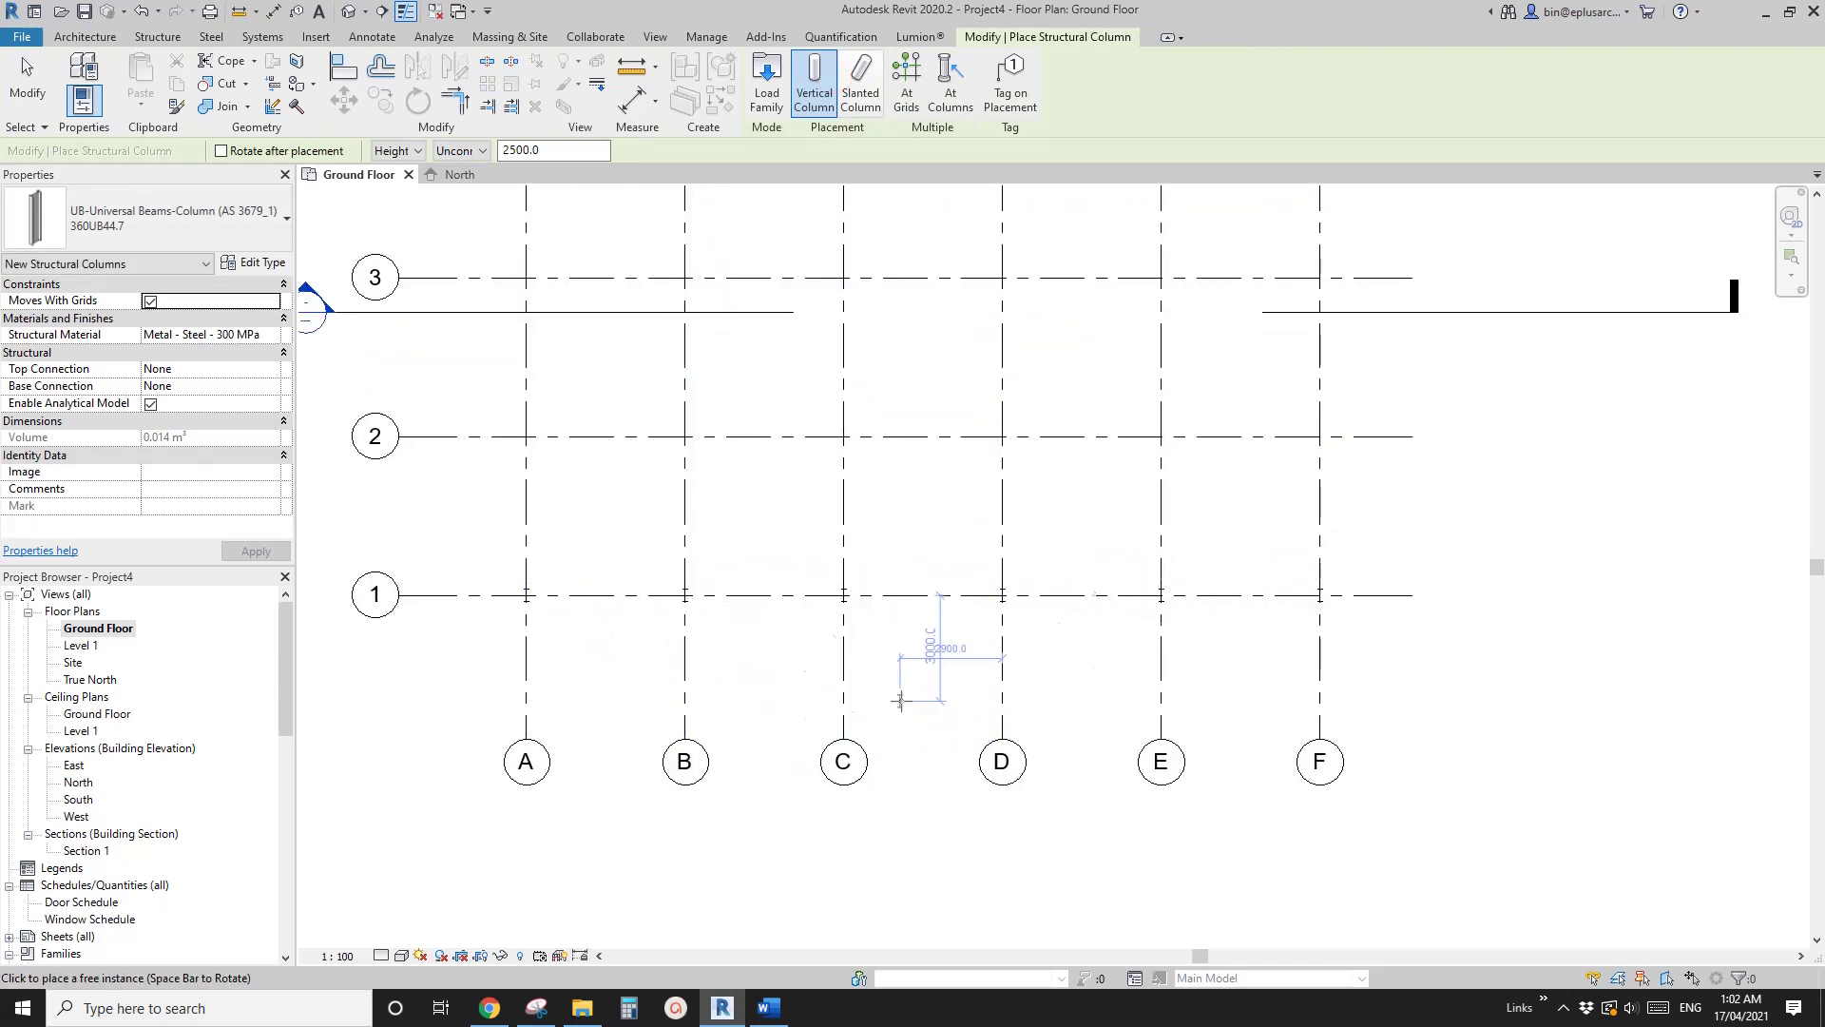
pyautogui.scroll(-2, 851, 656)
# - Place 360UB44.7 columns at the intersections of grid A with grids 2 to 6
pyautogui.click(908, 100)
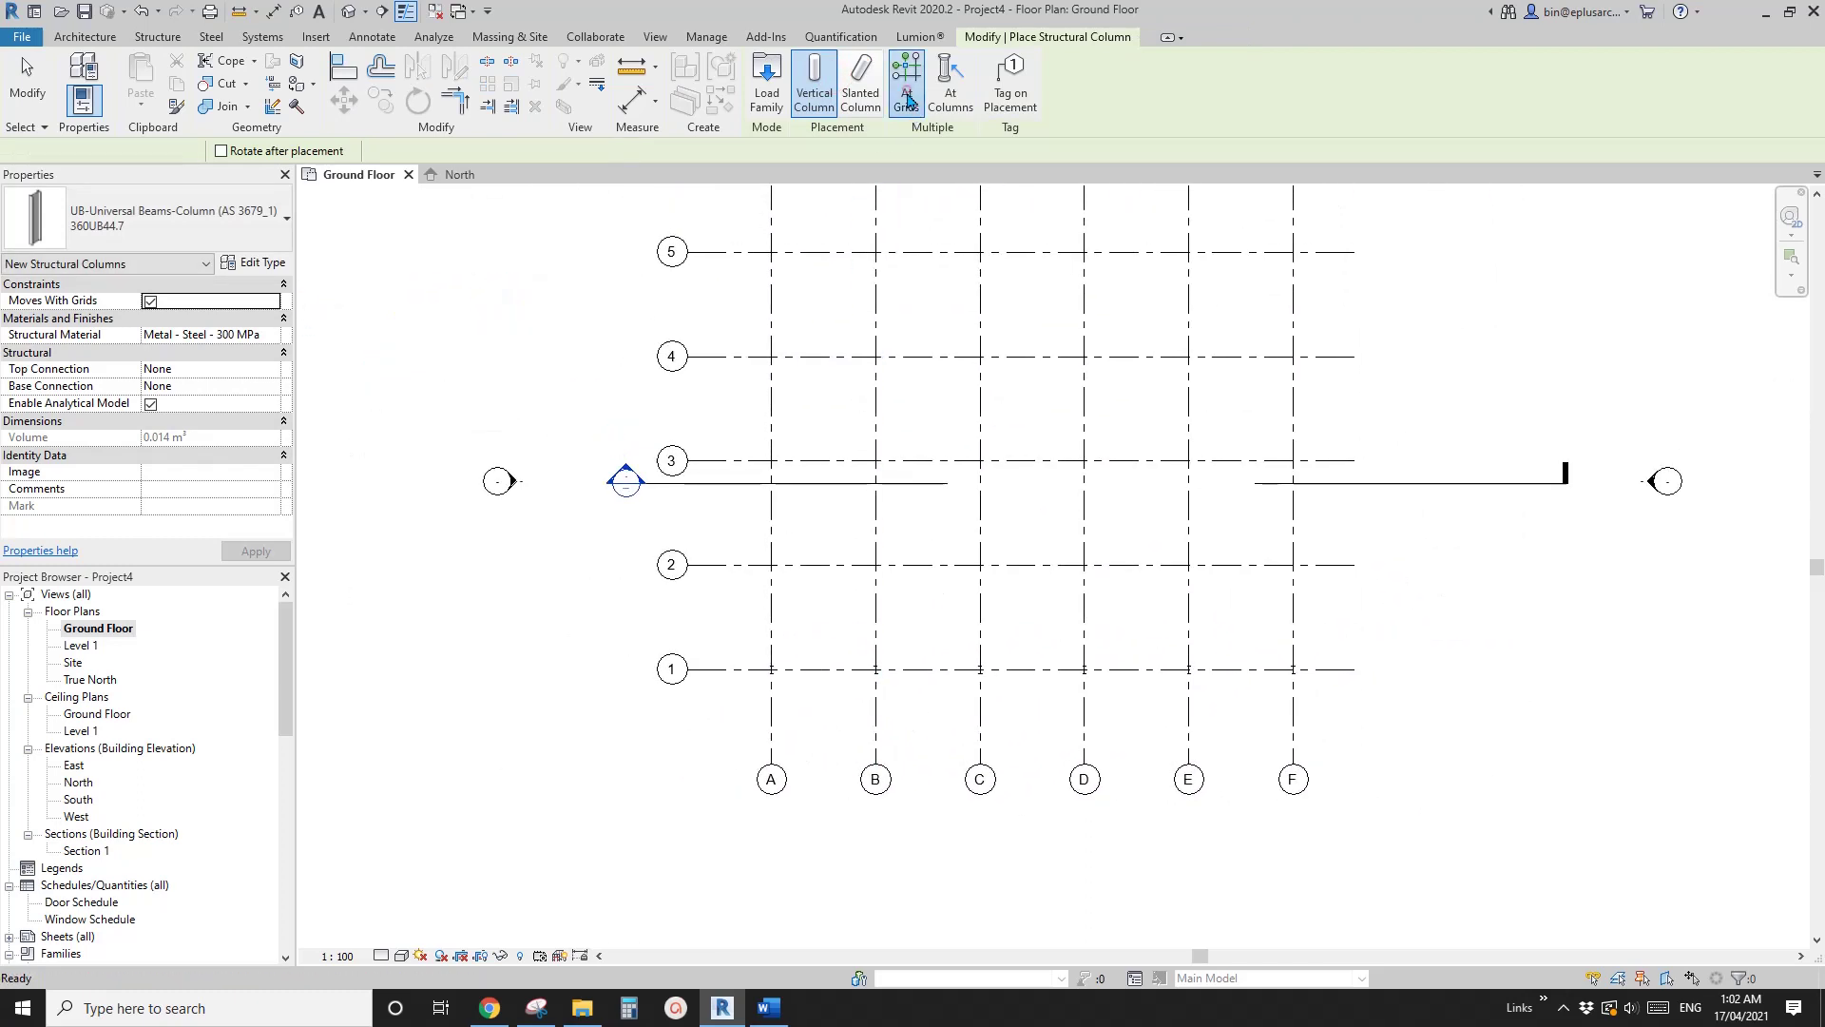
pyautogui.moveTo(875, 412); pyautogui.dragTo(872, 628, button='middle')
pyautogui.moveTo(808, 815); pyautogui.dragTo(742, 342)
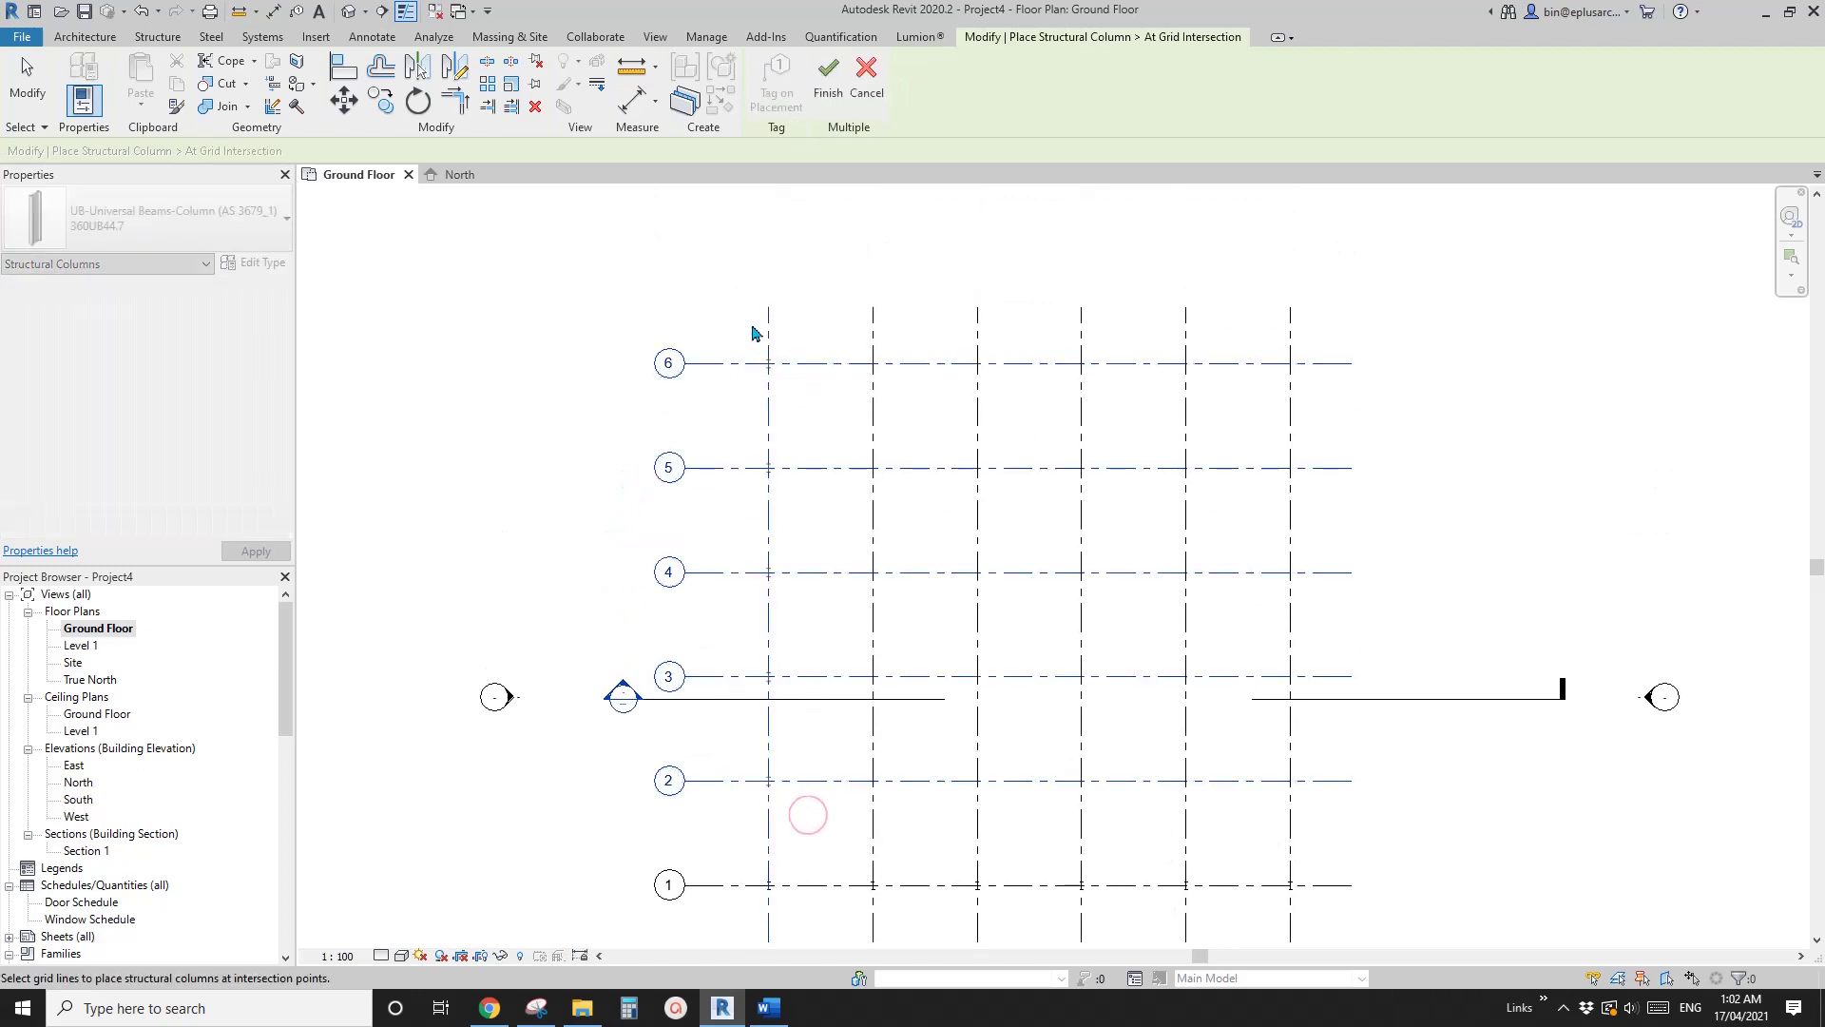
pyautogui.click(828, 81)
pyautogui.moveTo(918, 342); pyautogui.dragTo(888, 212, button='middle')
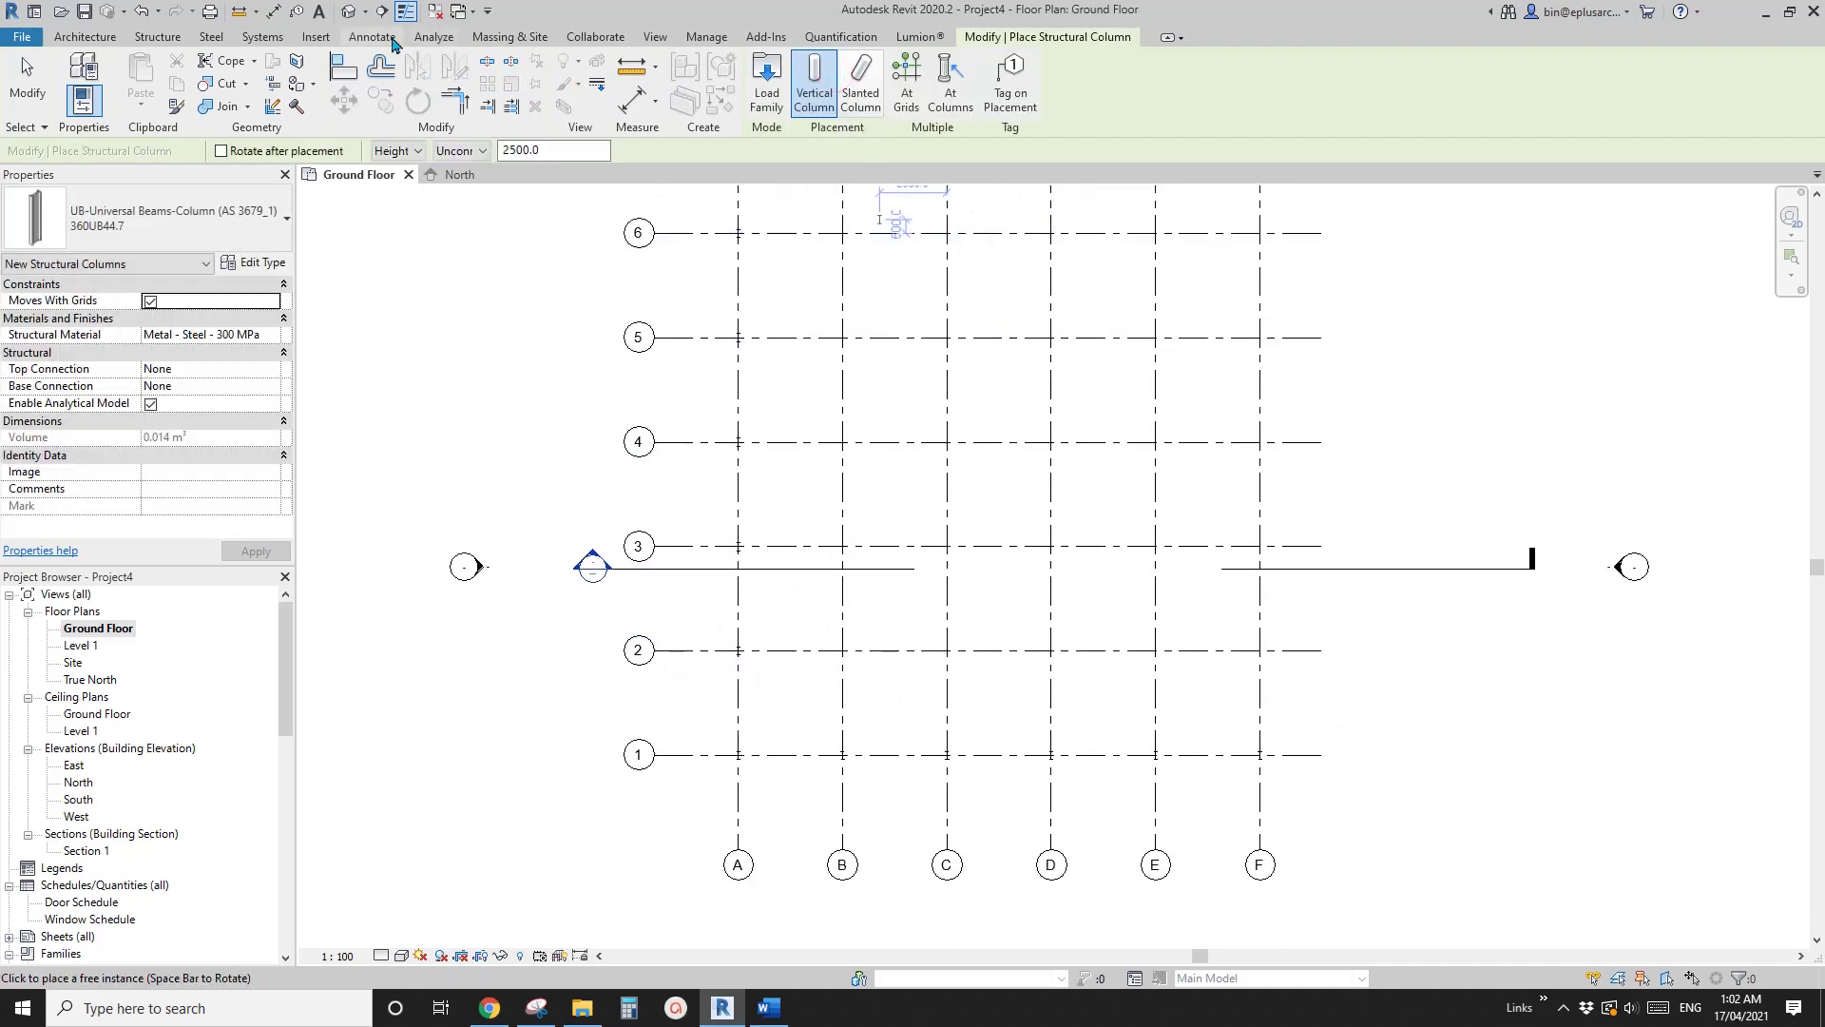
# - Open the default 3D view showing the placed columns and end the column placement
pyautogui.click(349, 18)
pyautogui.keyDown('shift'); pyautogui.moveTo(1093, 489); pyautogui.dragTo(1058, 693, button='middle'); pyautogui.keyUp('shift')
pyautogui.press('Escape')
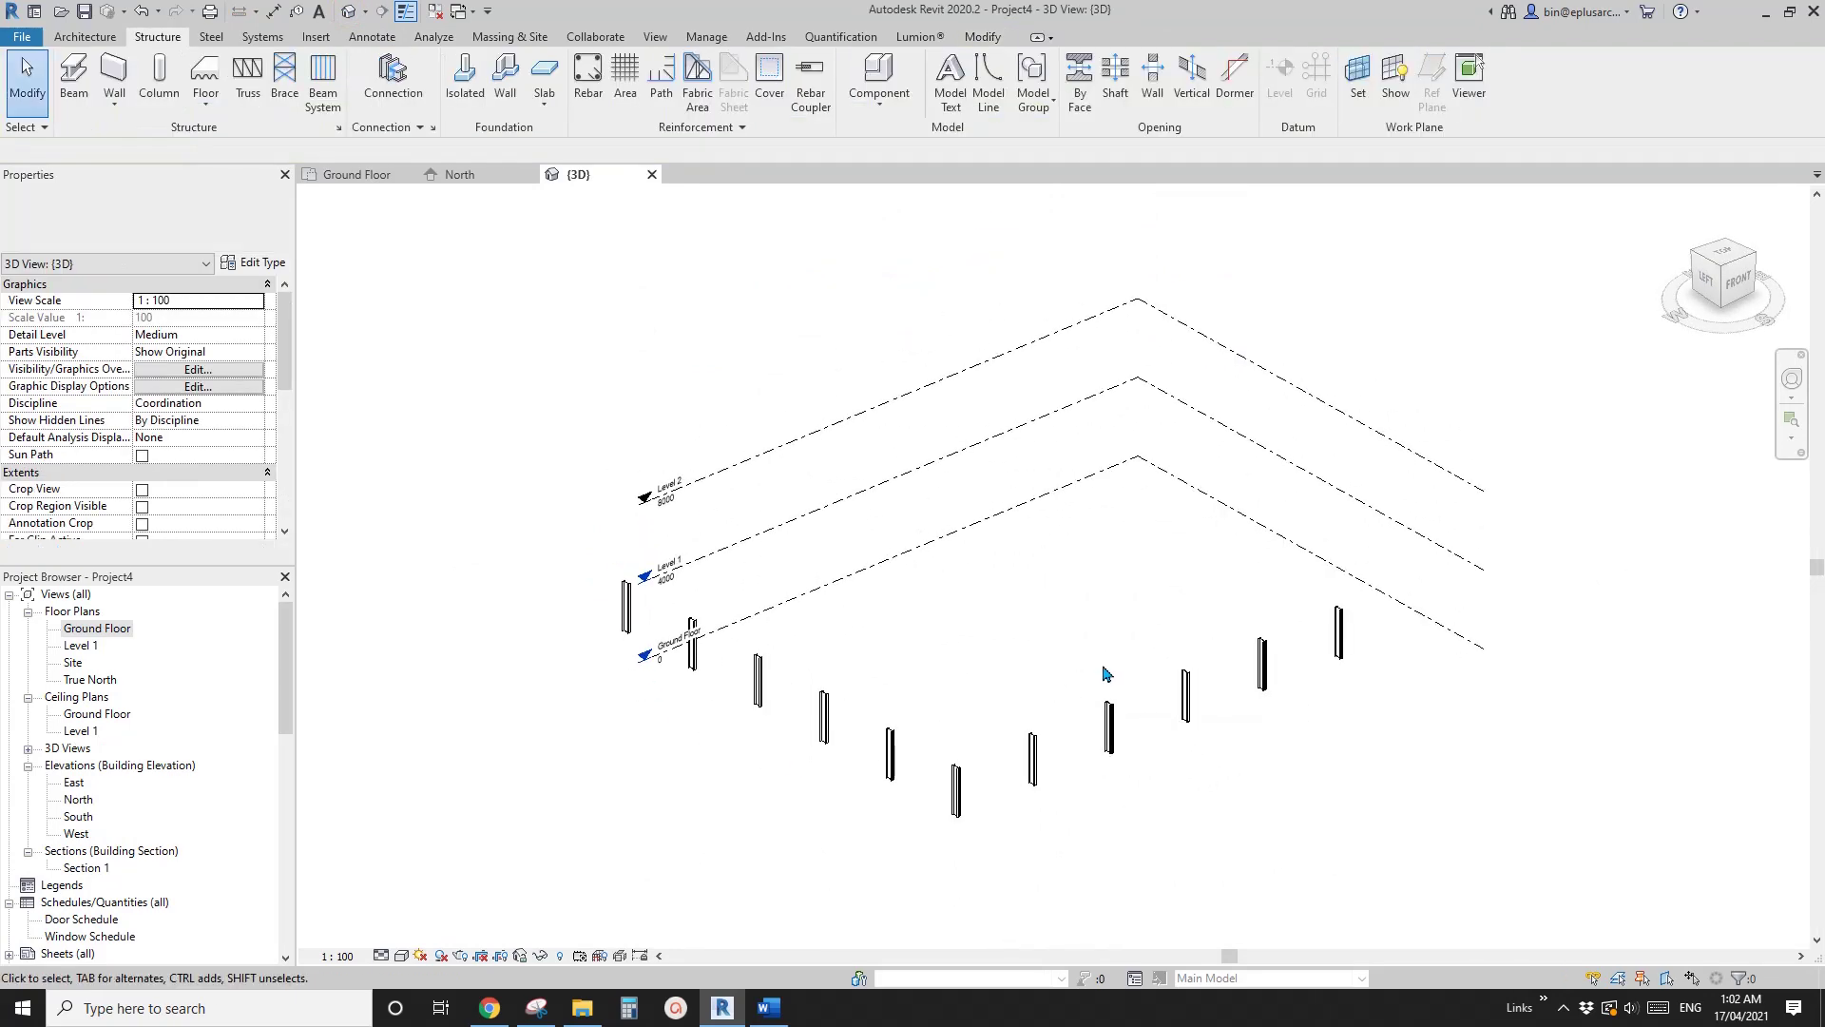
pyautogui.scroll(-1, 946, 635)
# - Select all instances of the 360UB44.7 column and set their Top Level to Level 2 and Base Level to Level 1
pyautogui.click(948, 664)
pyautogui.press('s')
pyautogui.press('a')
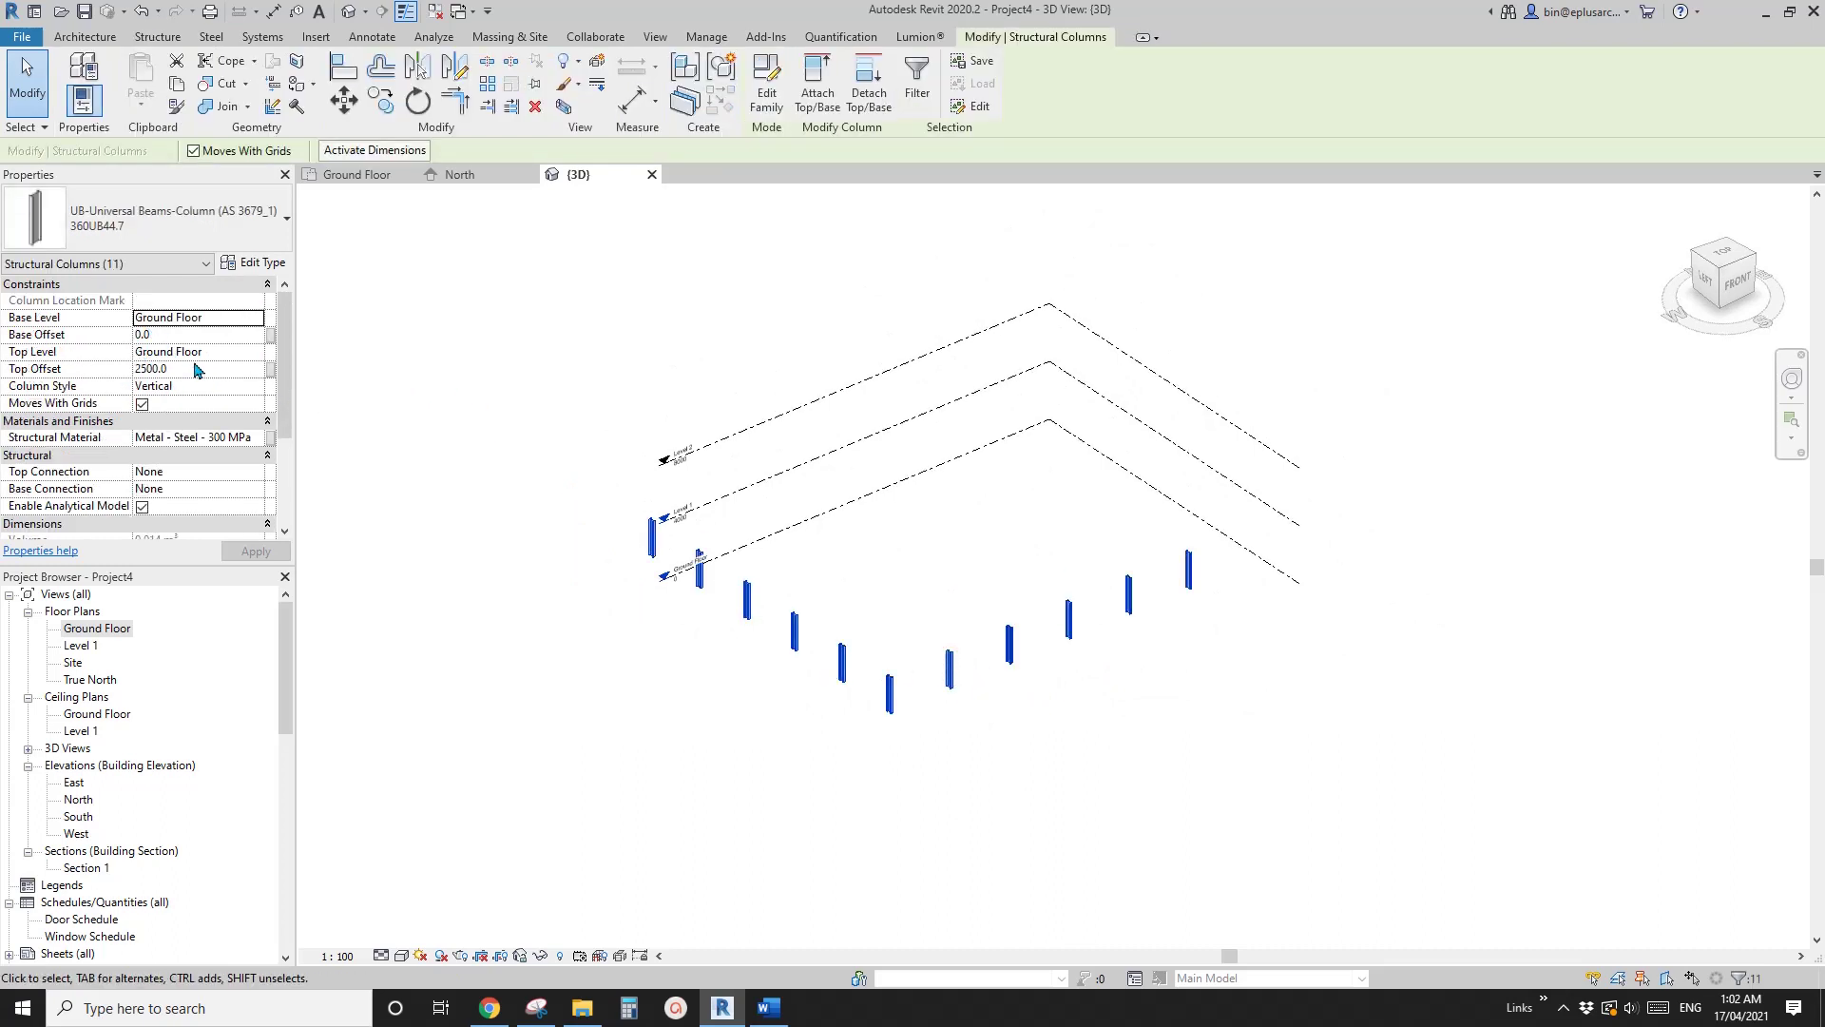
pyautogui.click(255, 353)
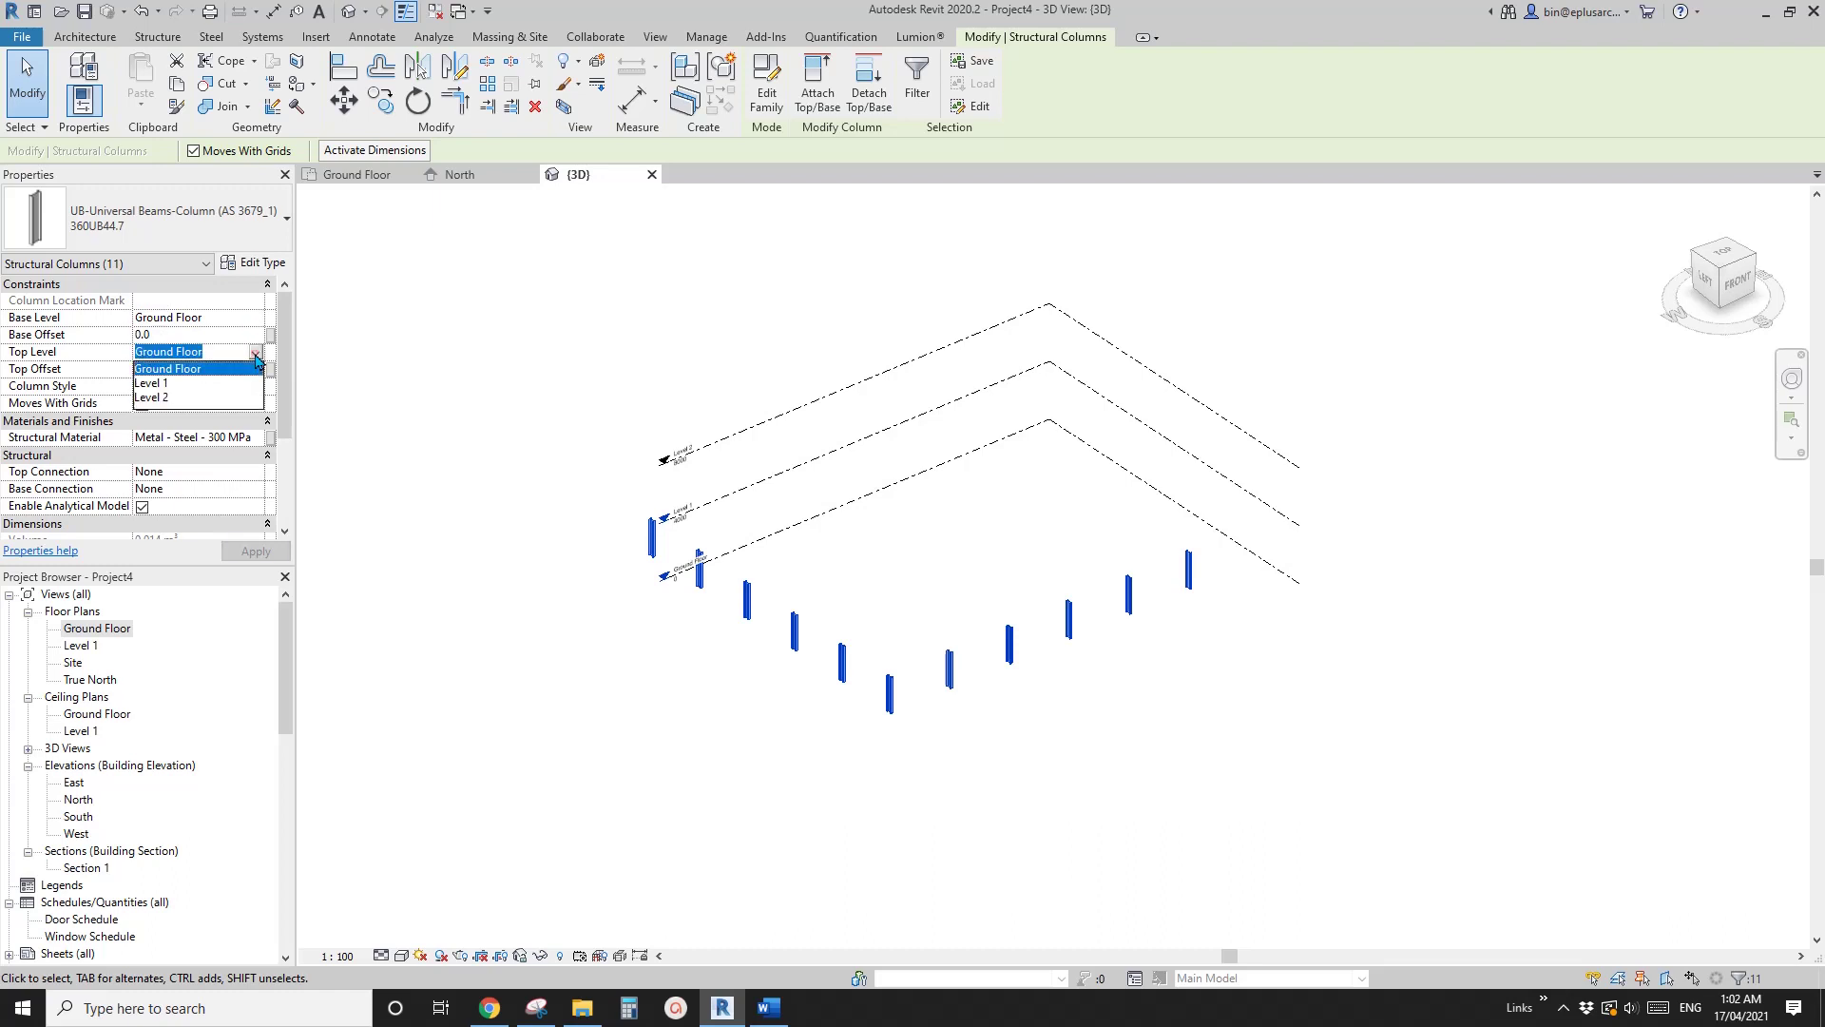
pyautogui.click(166, 398)
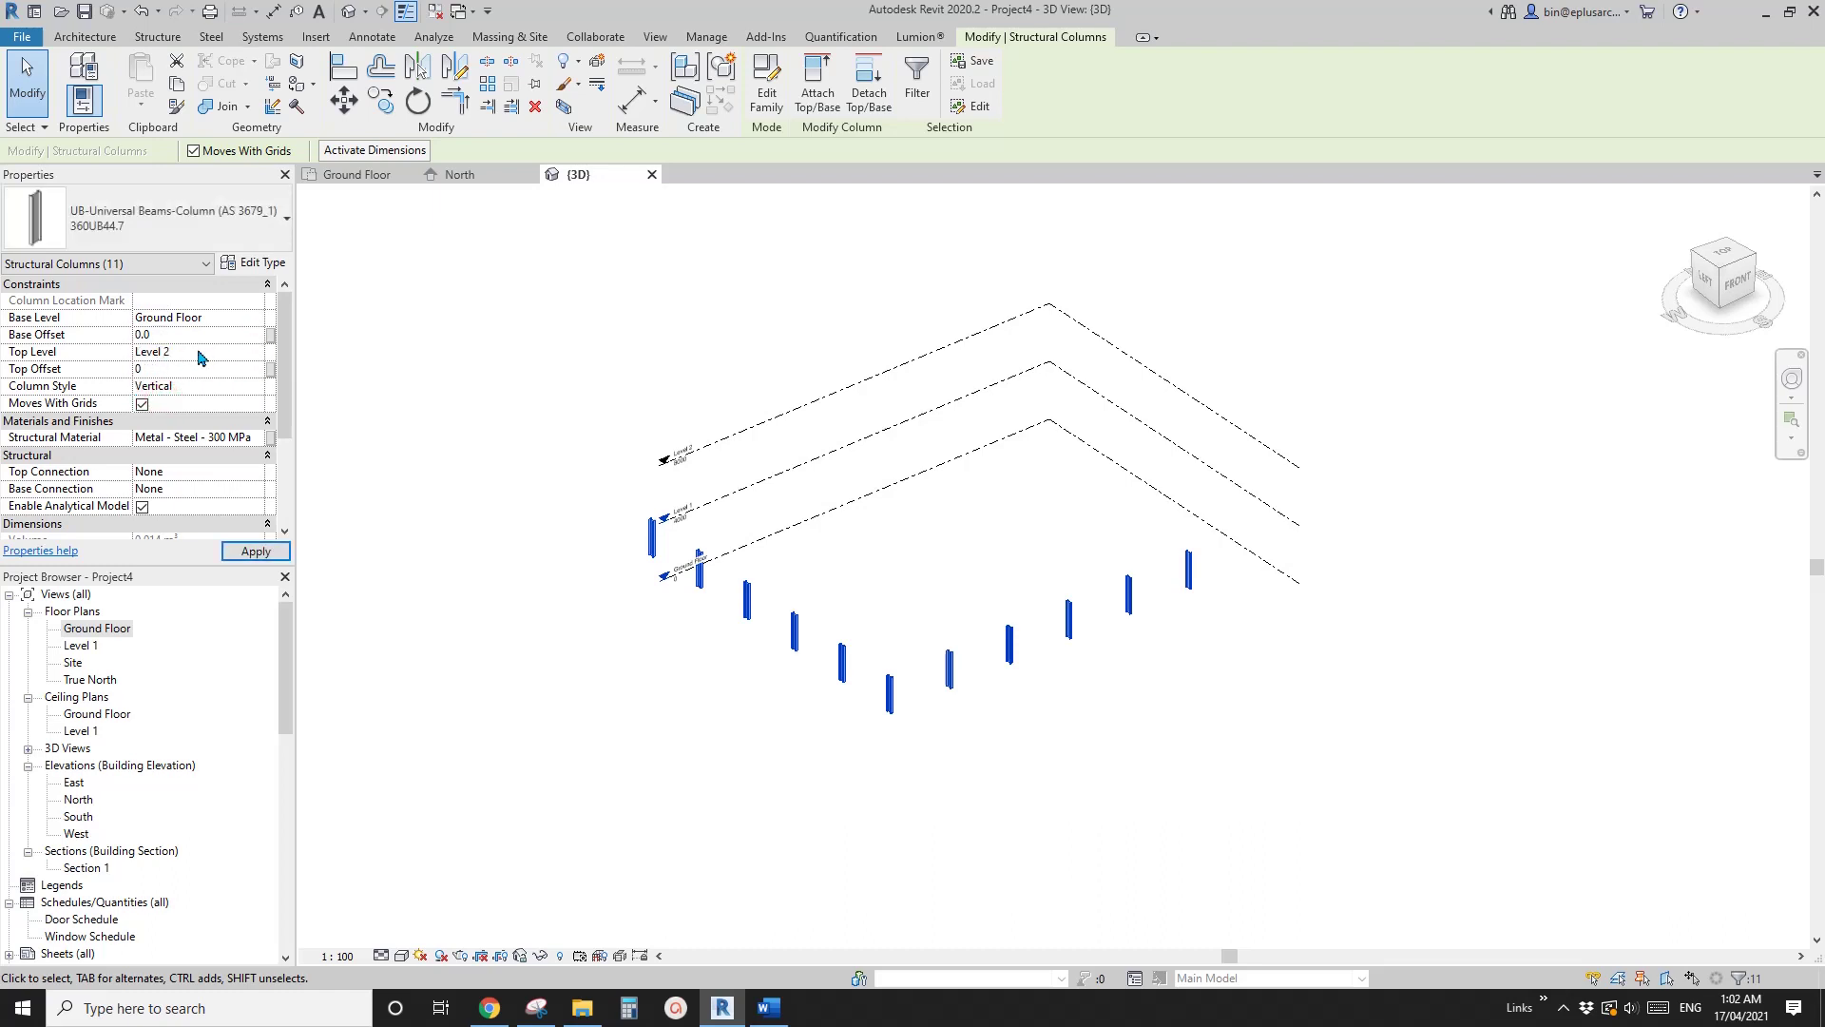
pyautogui.click(259, 321)
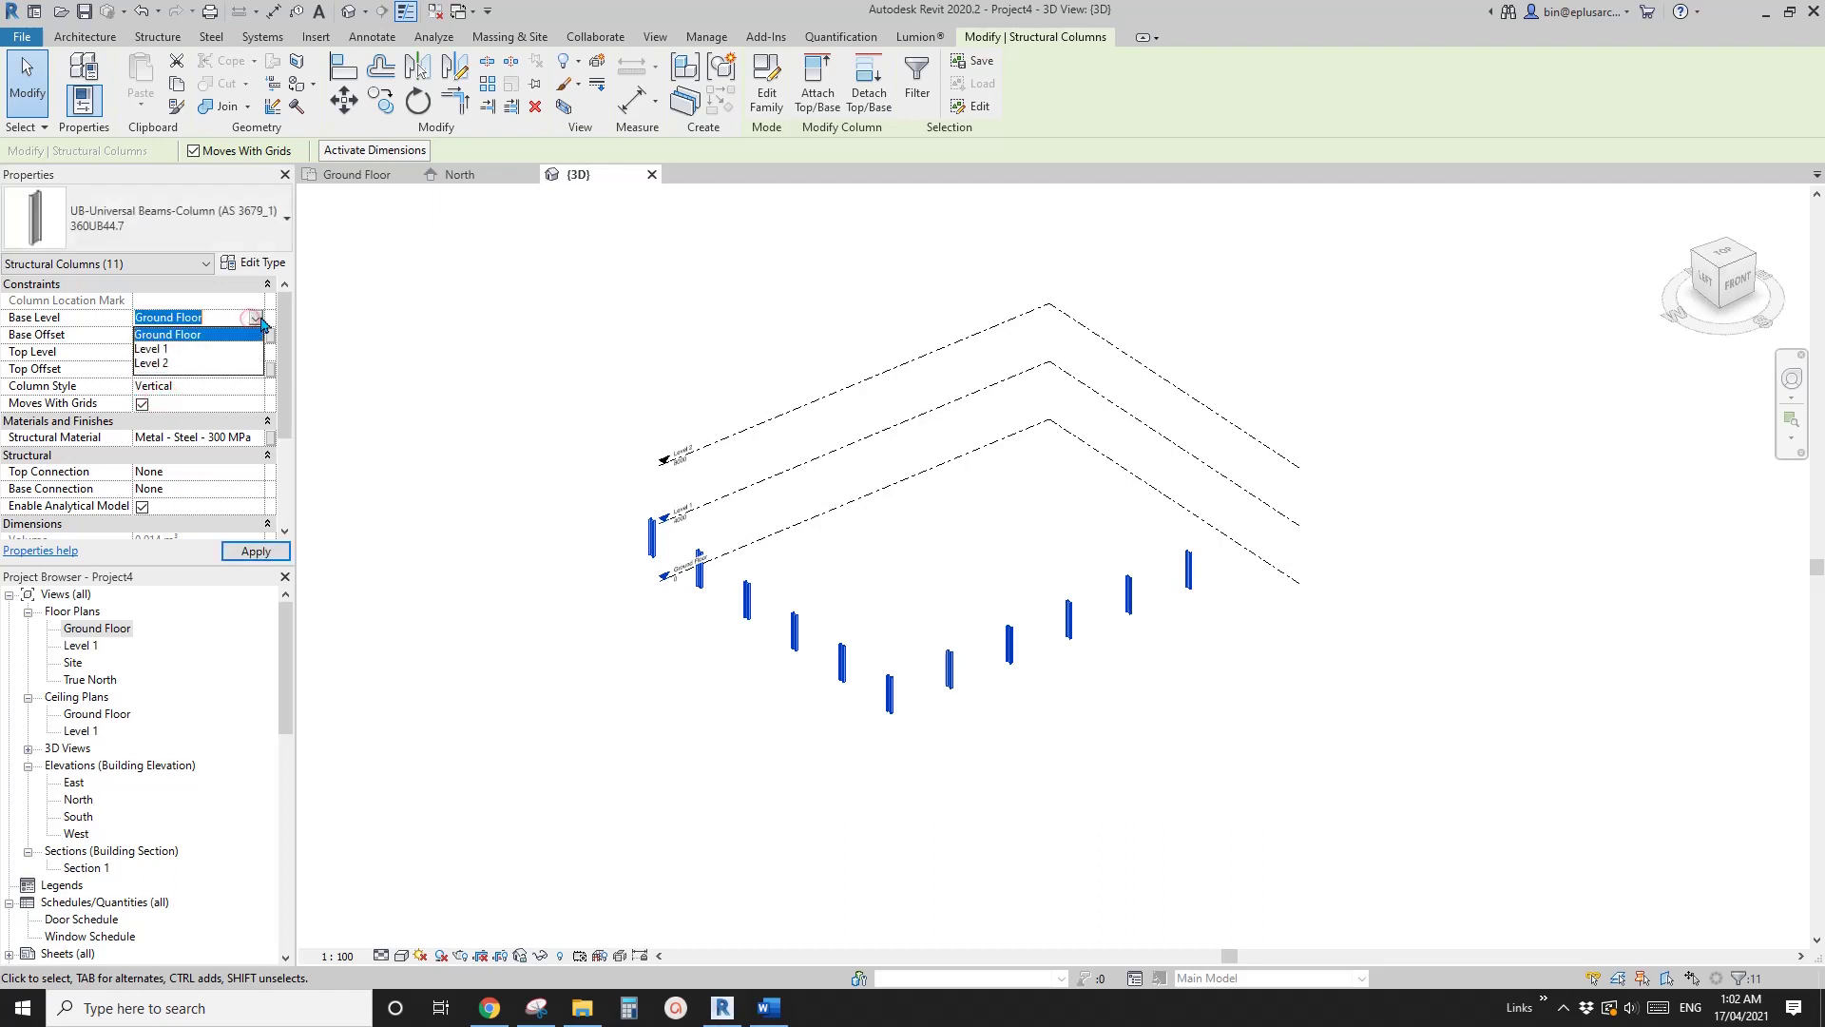
pyautogui.click(158, 347)
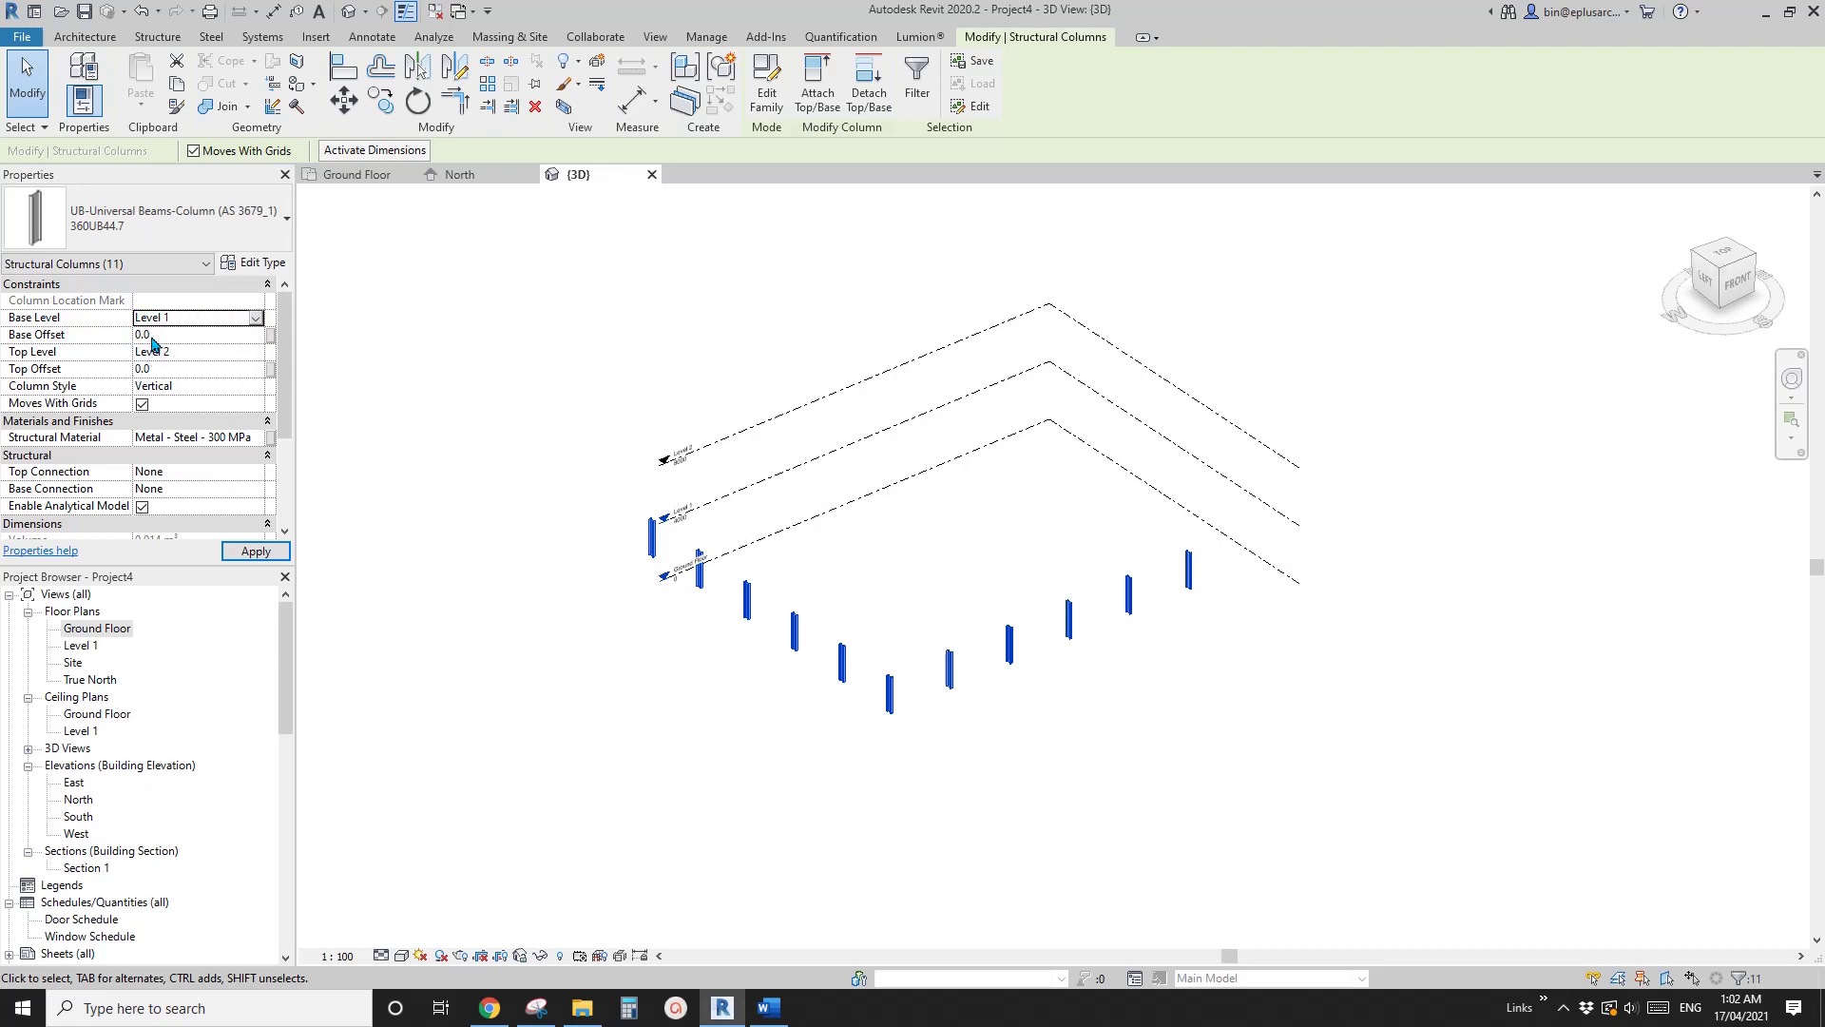
pyautogui.moveTo(937, 640)
pyautogui.keyDown('shift'); pyautogui.mouseDown(button='middle')
pyautogui.moveTo(945, 485)
pyautogui.moveTo(891, 492)
pyautogui.moveTo(884, 470)
pyautogui.moveTo(982, 493)
pyautogui.moveTo(945, 505)
pyautogui.moveTo(1075, 595)
pyautogui.moveTo(1097, 652)
pyautogui.moveTo(939, 652)
pyautogui.mouseUp(button='middle'); pyautogui.keyUp('shift')
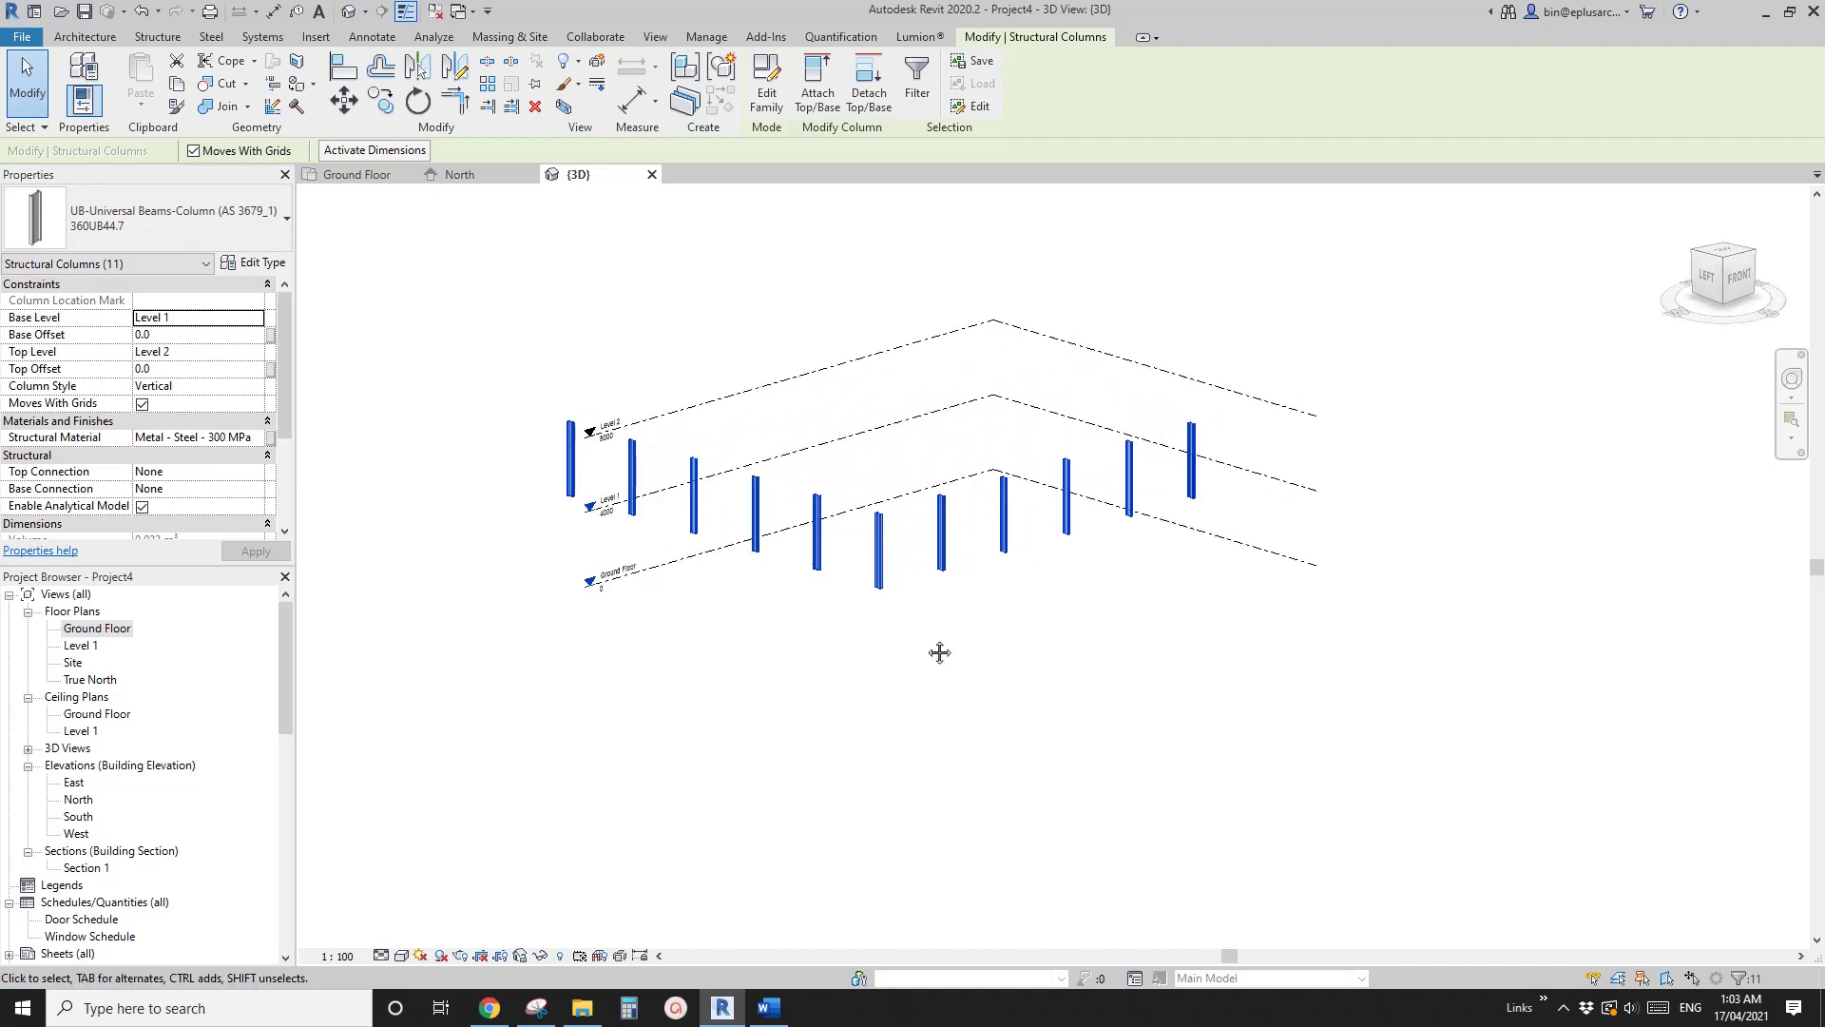
# - Compare the column layout with the reference building photo in Word and return to the 3D view in Revit
pyautogui.click(781, 1006)
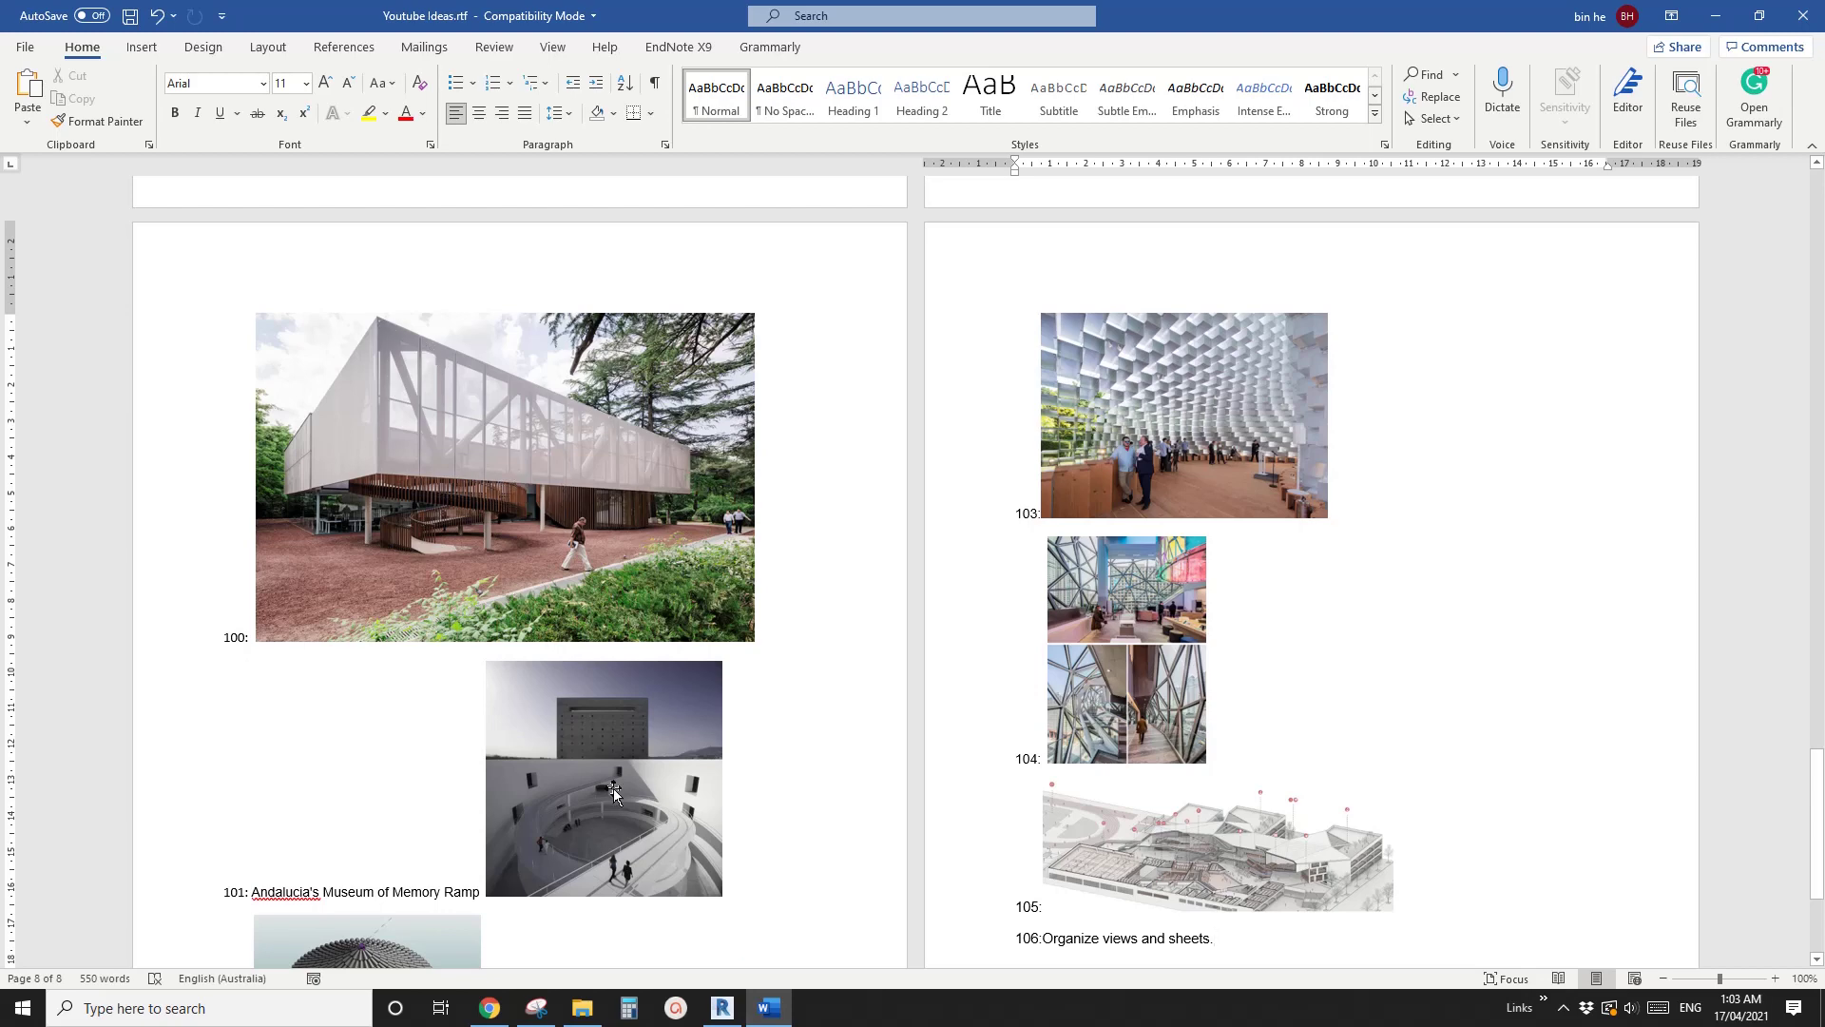
pyautogui.click(724, 1013)
pyautogui.keyDown('shift'); pyautogui.moveTo(985, 513); pyautogui.dragTo(904, 709, button='middle'); pyautogui.keyUp('shift')
pyautogui.scroll(1, 969, 578)
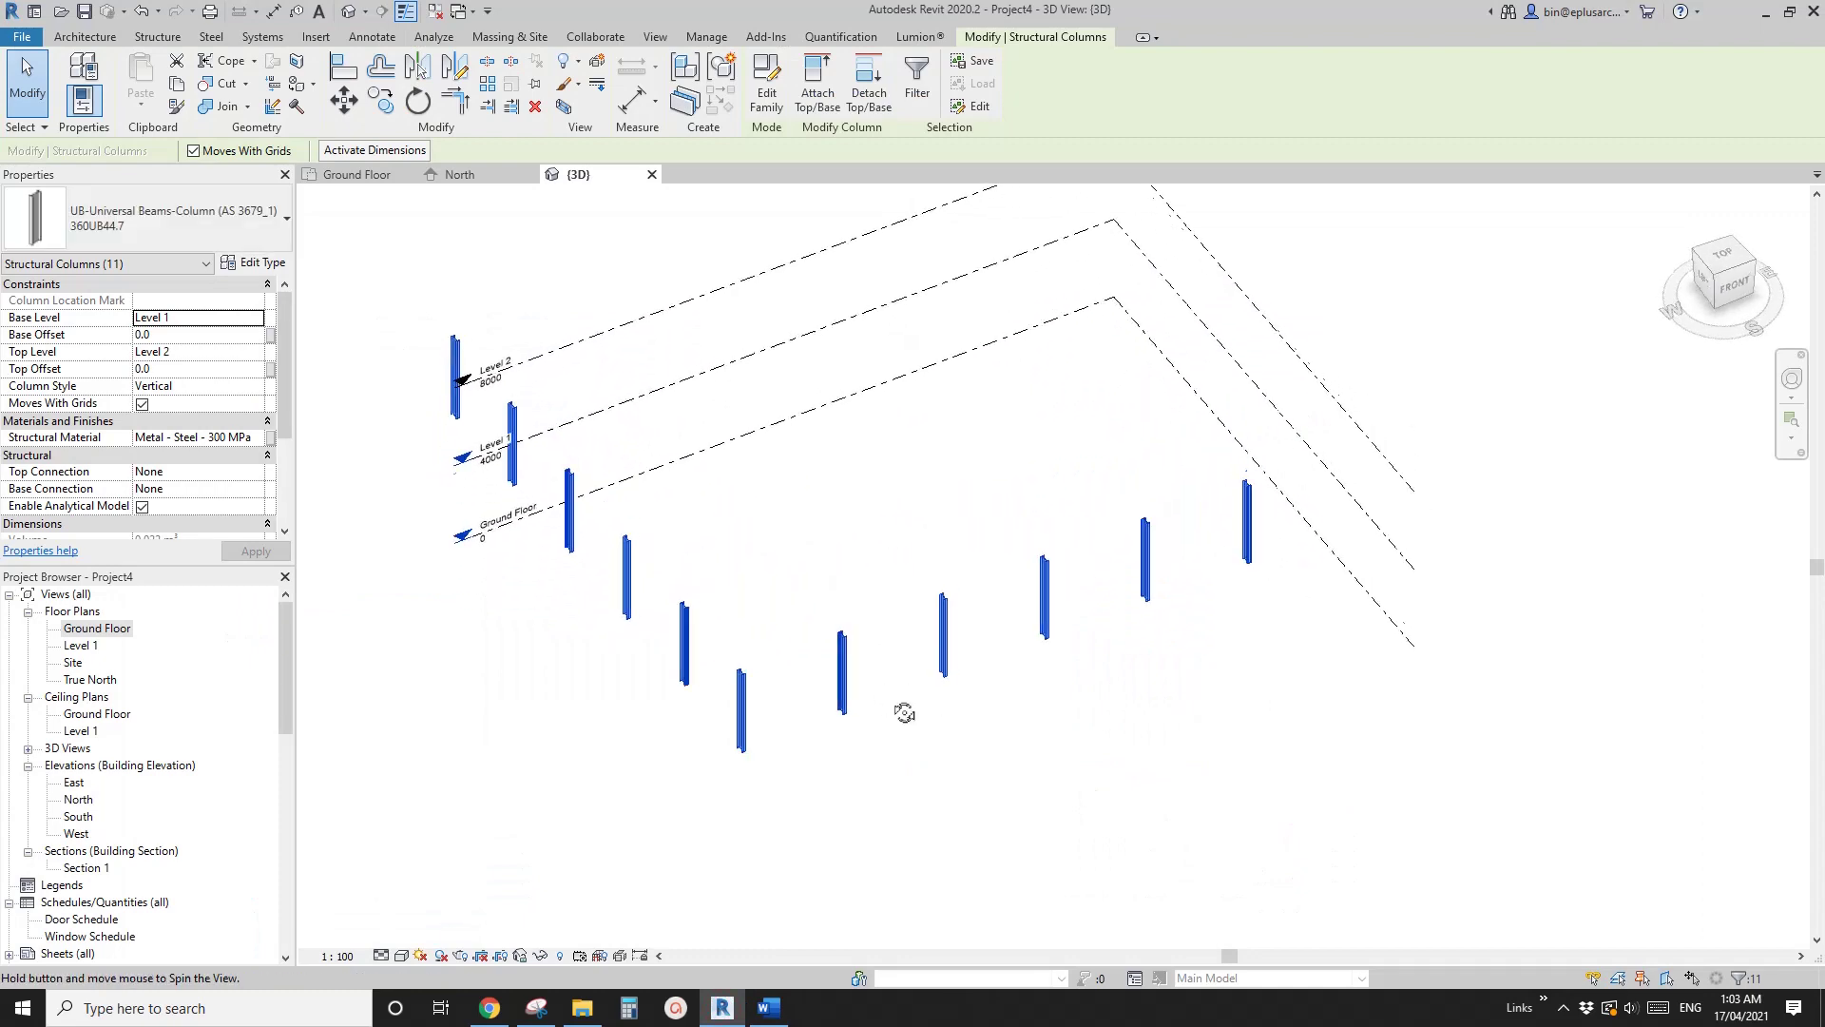
# - Clear the column selection, check the reference building photo in Word again and return to the 3D view in Revit
pyautogui.keyDown('shift'); pyautogui.moveTo(859, 585); pyautogui.dragTo(922, 615, button='middle'); pyautogui.keyUp('shift')
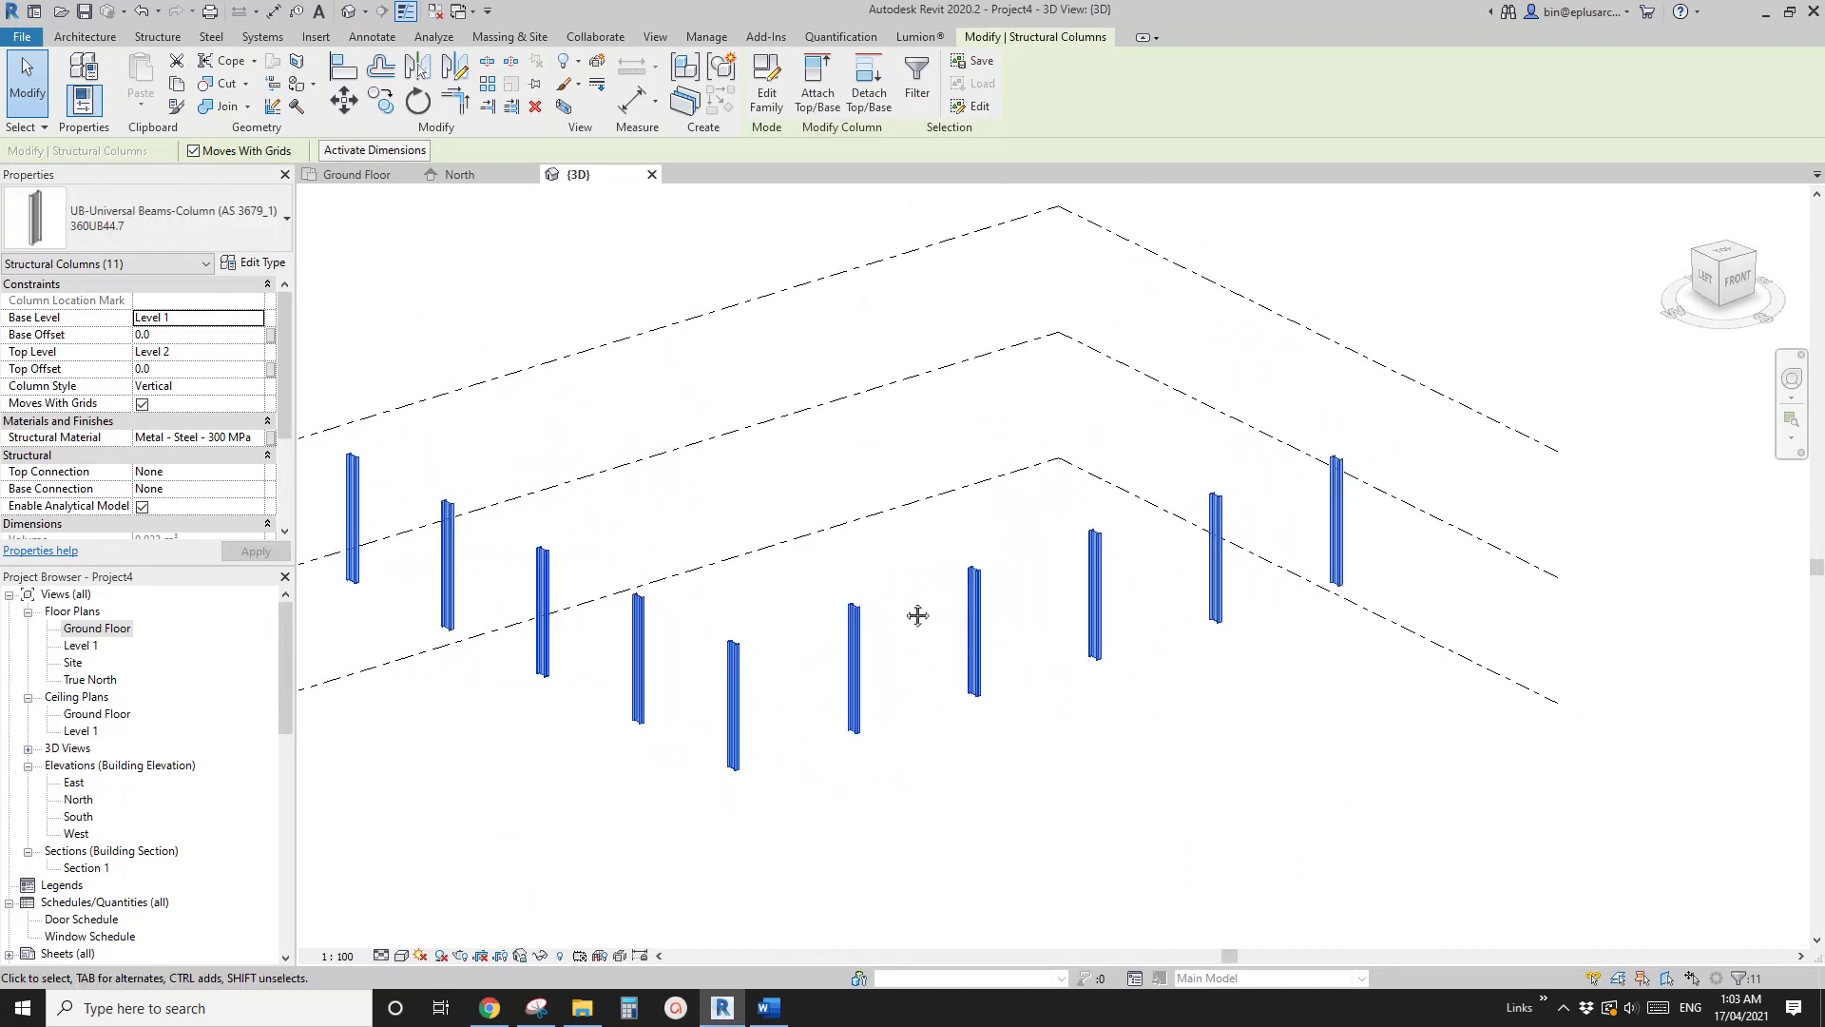
pyautogui.scroll(-2, 851, 775)
pyautogui.click(920, 746)
pyautogui.keyDown('shift'); pyautogui.moveTo(925, 745); pyautogui.dragTo(846, 664, button='middle'); pyautogui.keyUp('shift')
pyautogui.click(782, 1000)
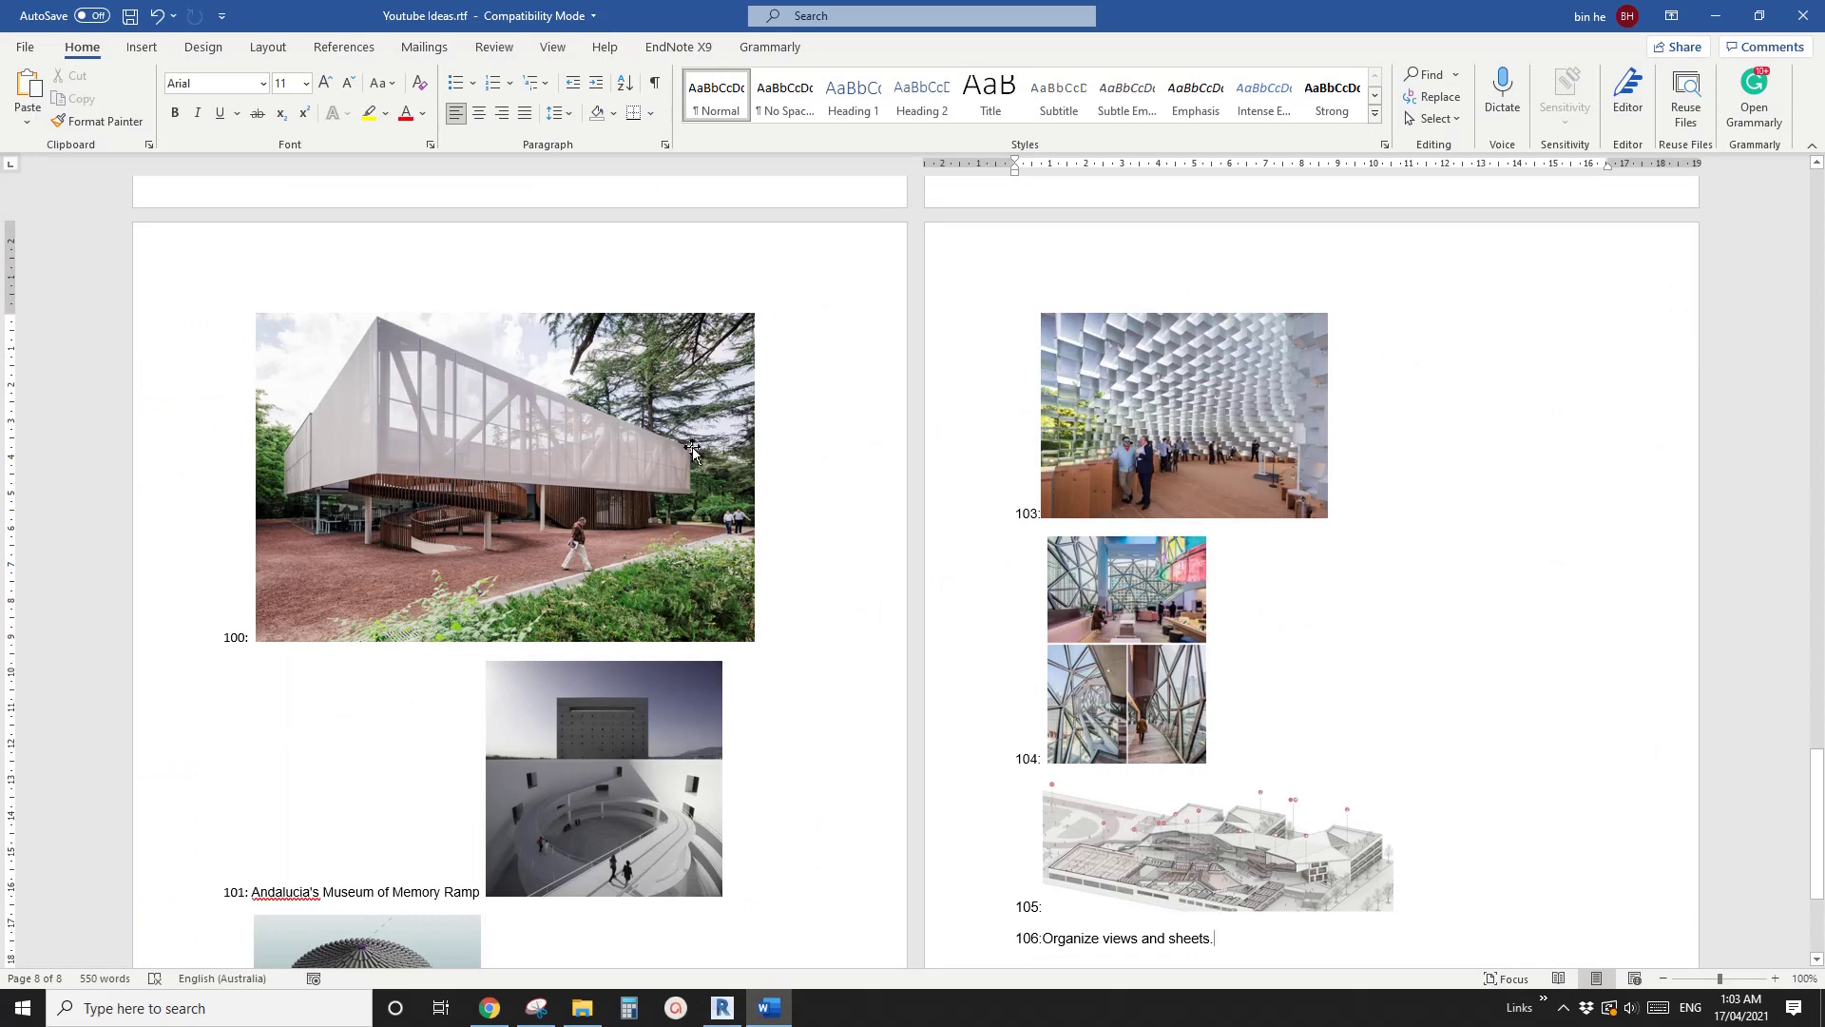
pyautogui.click(722, 1007)
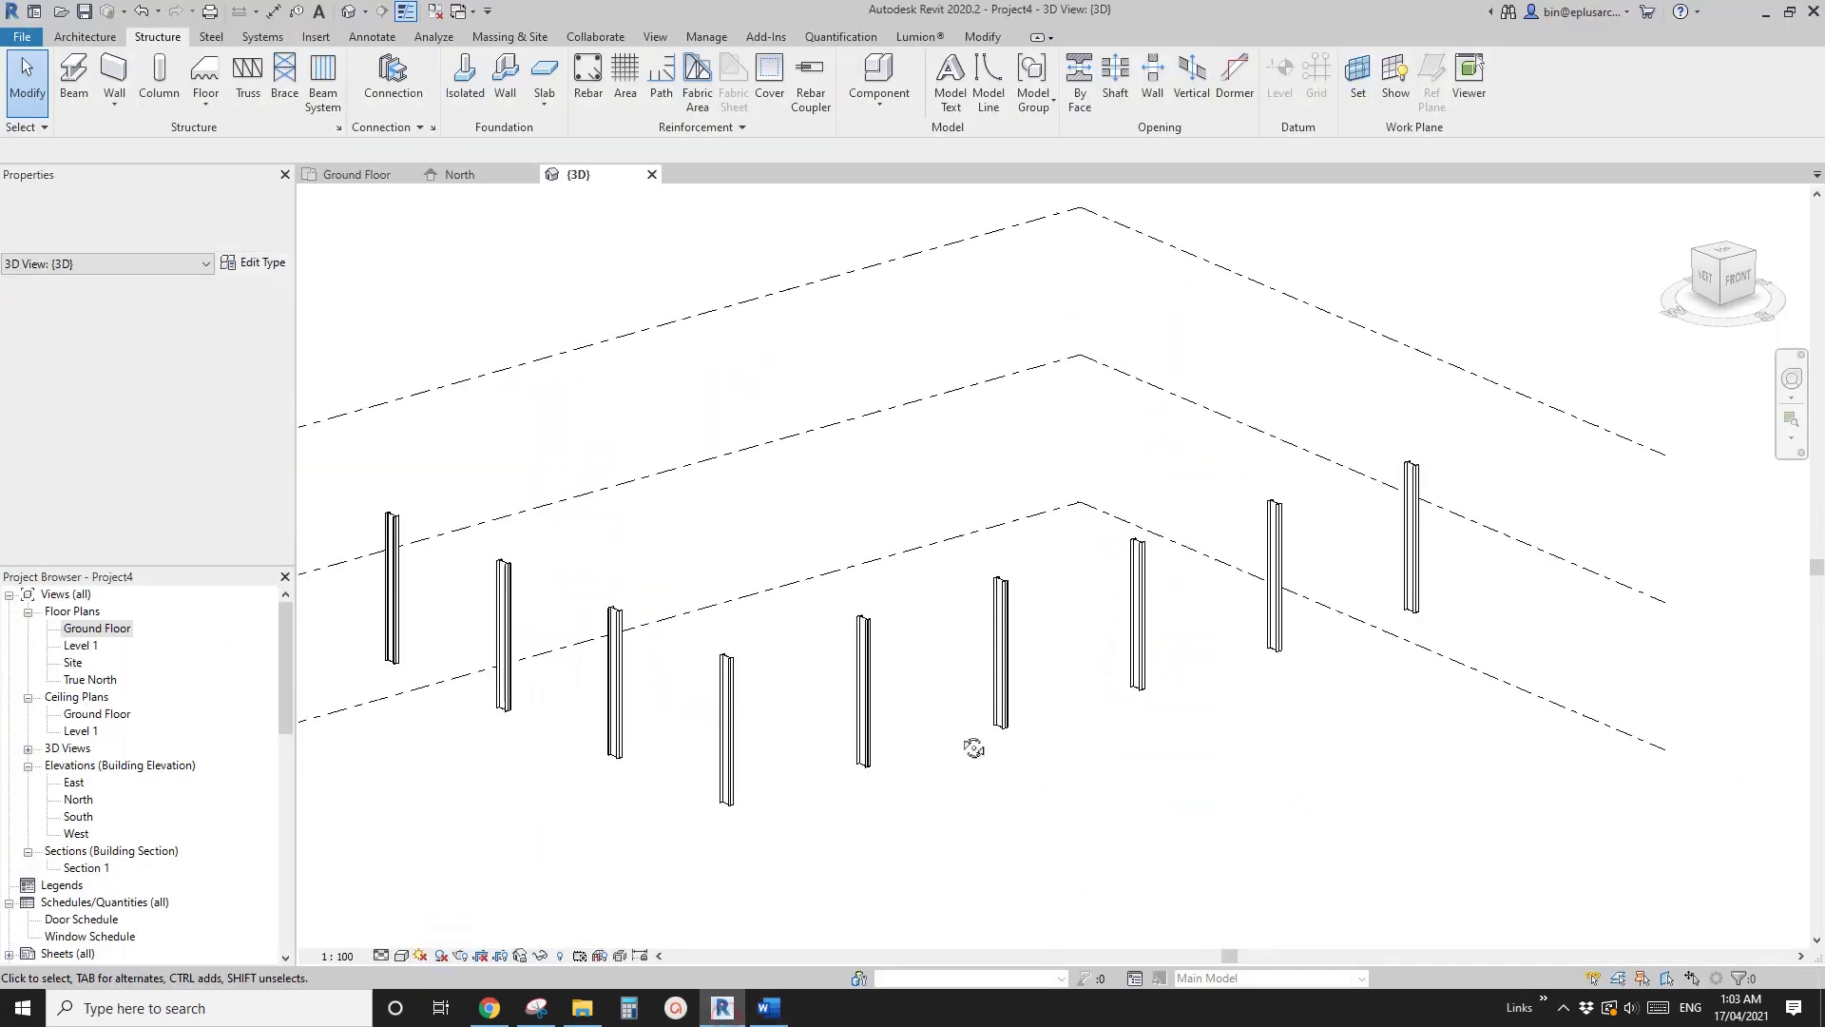
# - Start the Beam tool and browse the family library to the Australian Standard folder under Structural Framing, Steel
pyautogui.click(87, 91)
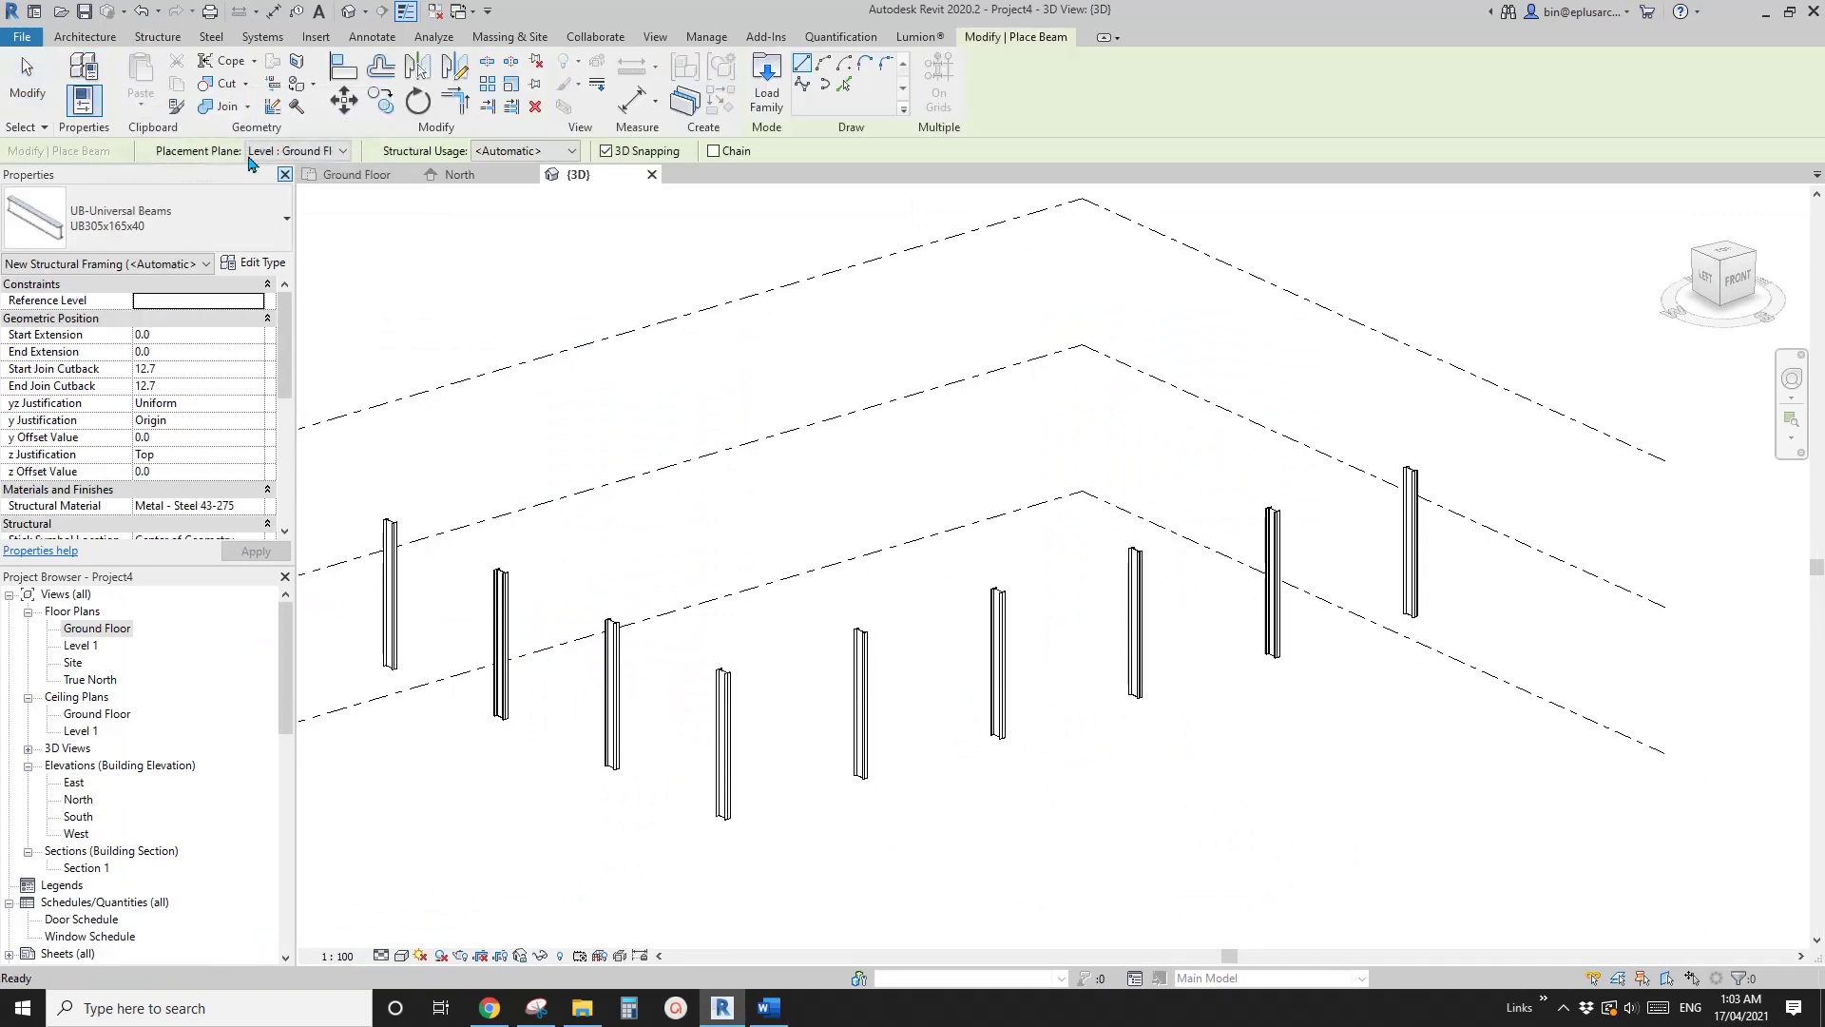
pyautogui.click(766, 86)
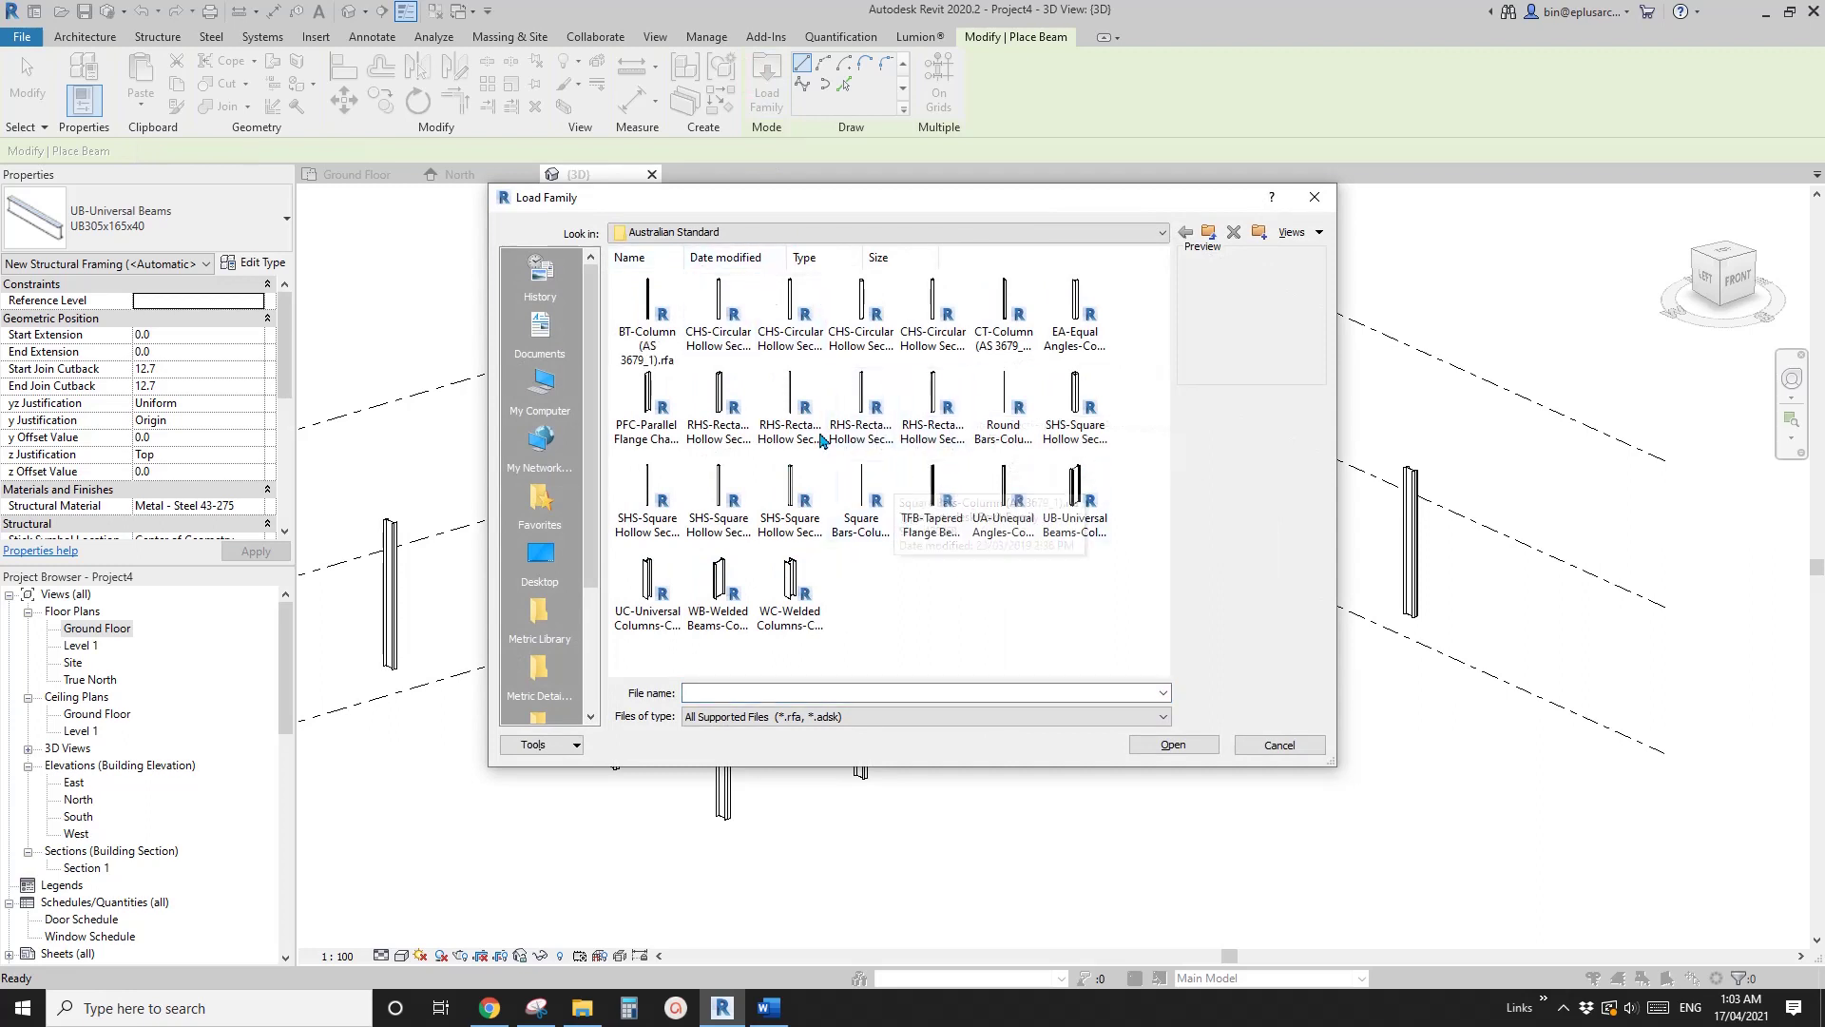
pyautogui.press('BackSpace')
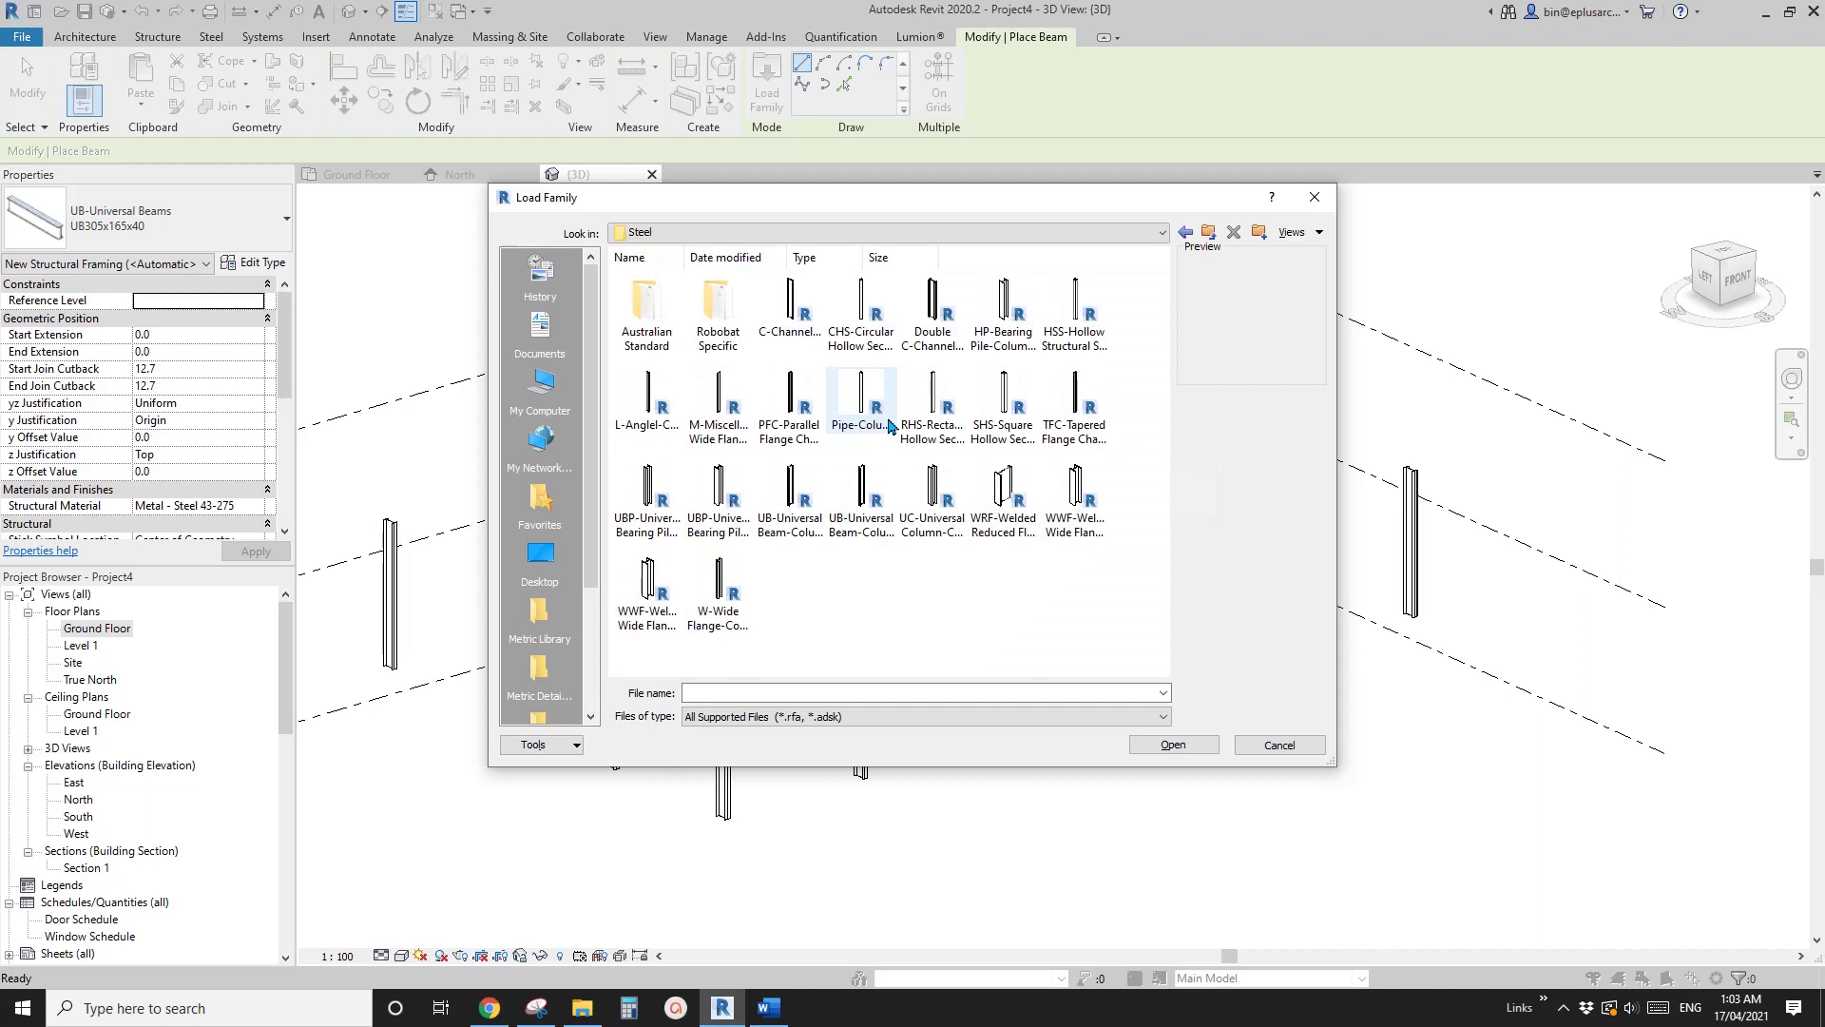
pyautogui.press('BackSpace')
pyautogui.press('BackSpace')
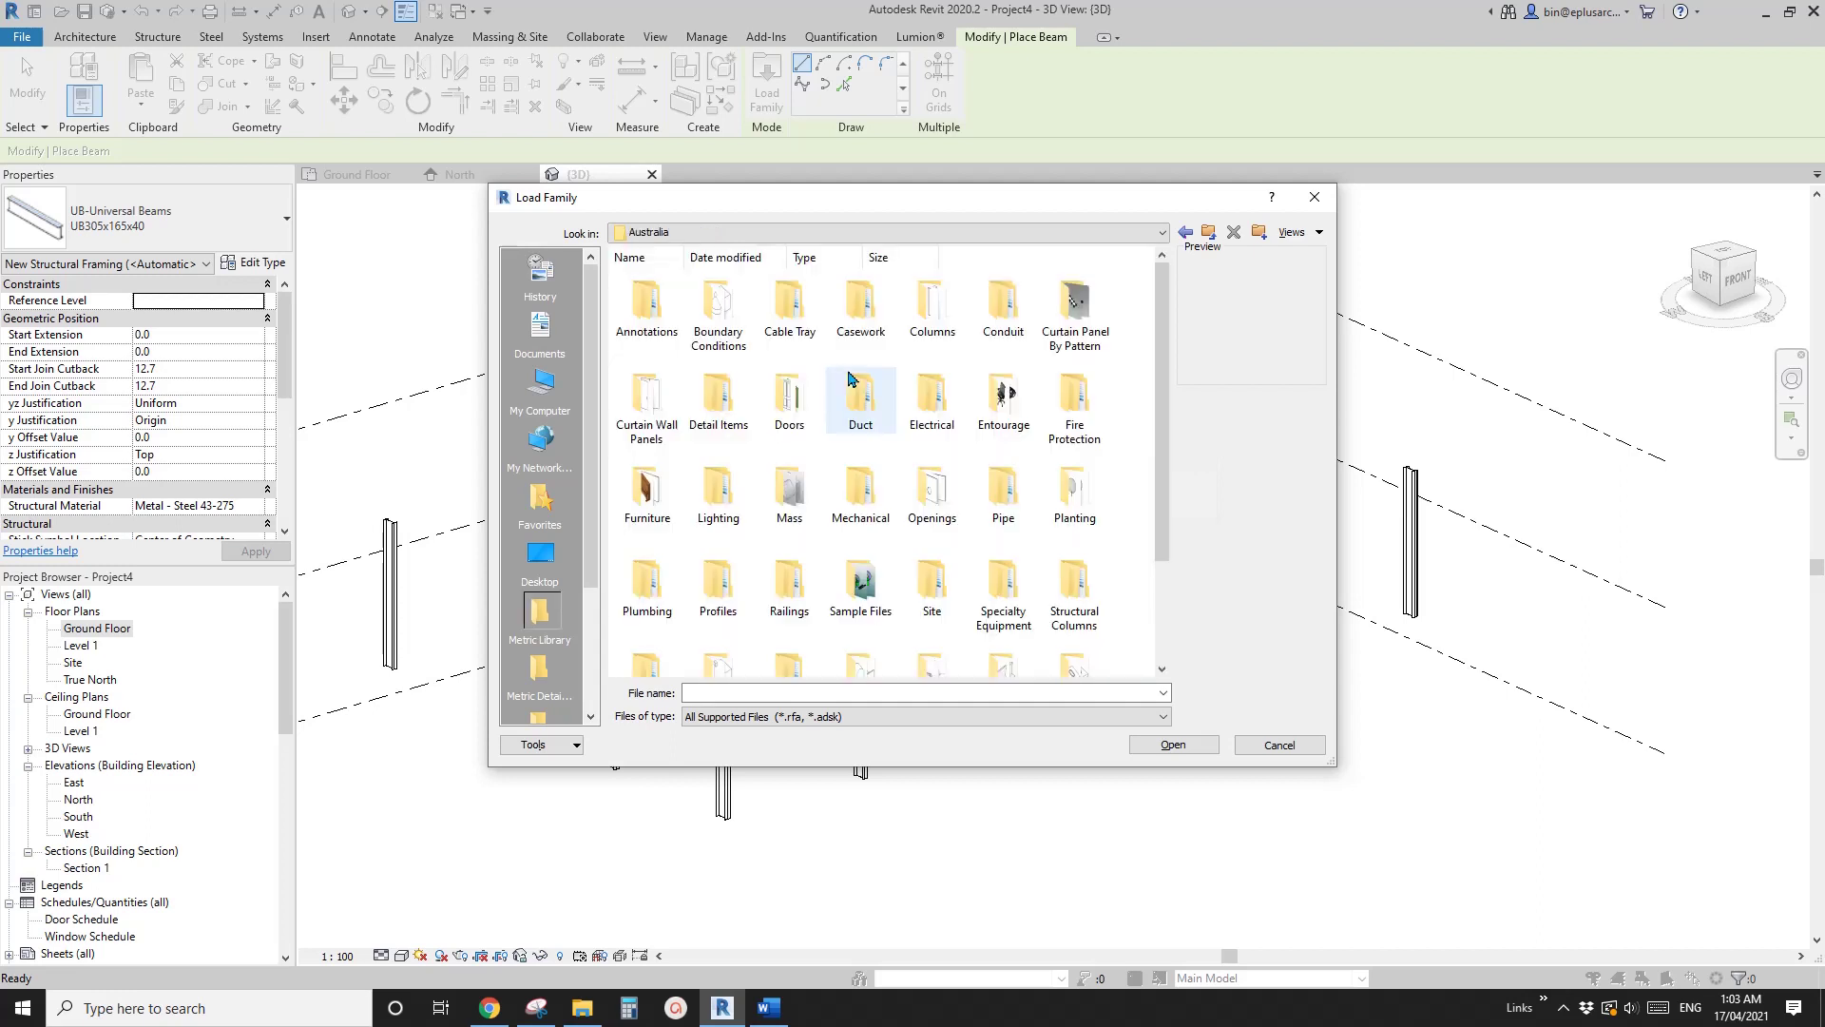
pyautogui.scroll(-3, 808, 475)
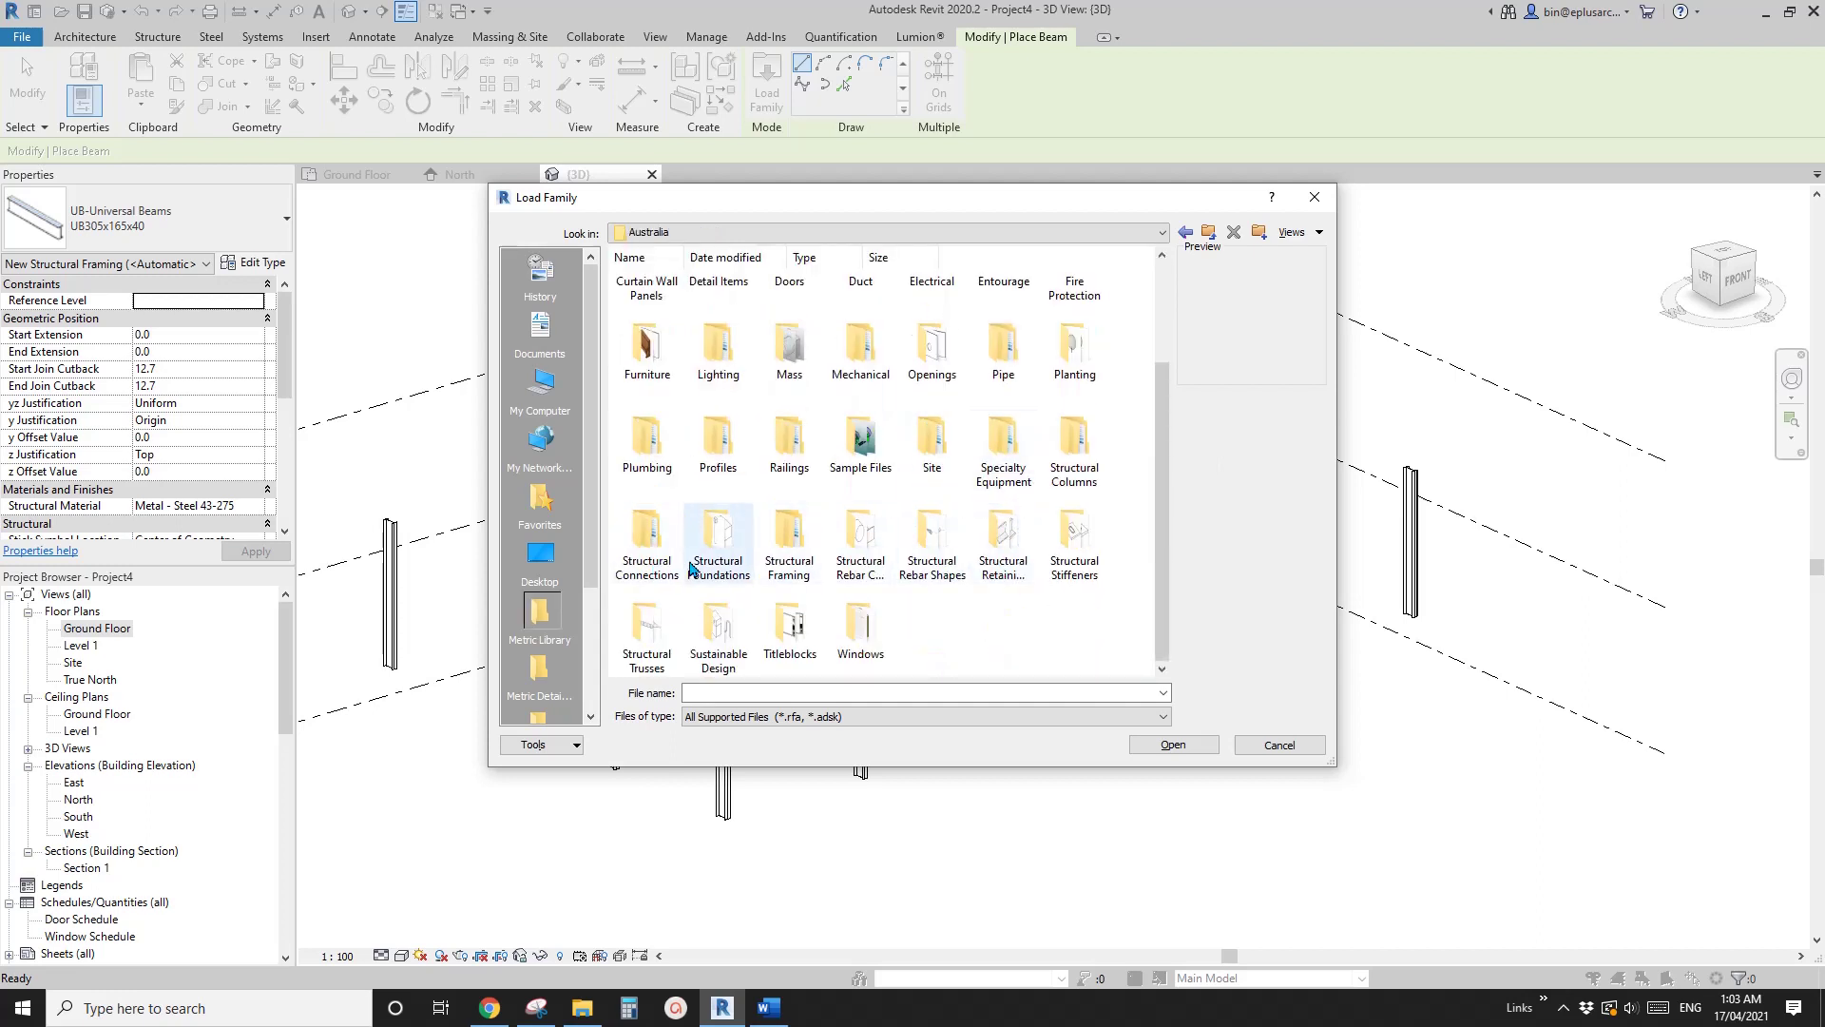
pyautogui.doubleClick(789, 542)
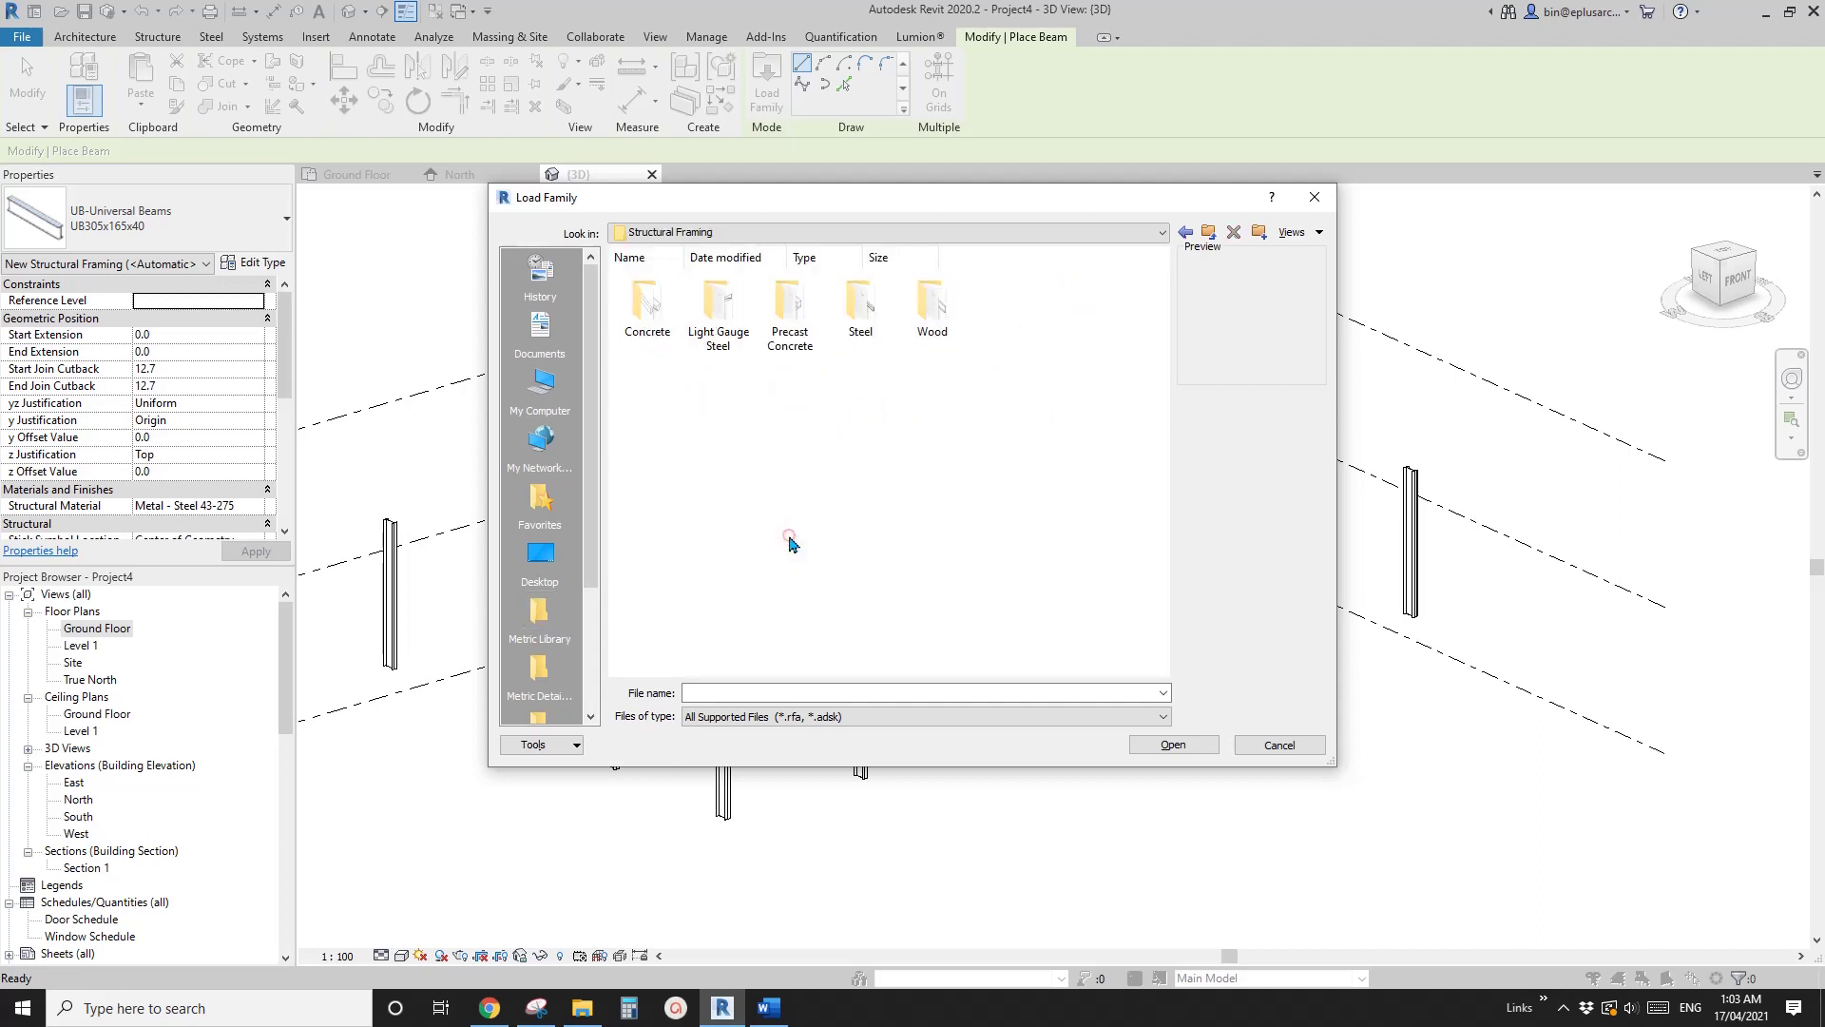
pyautogui.doubleClick(862, 309)
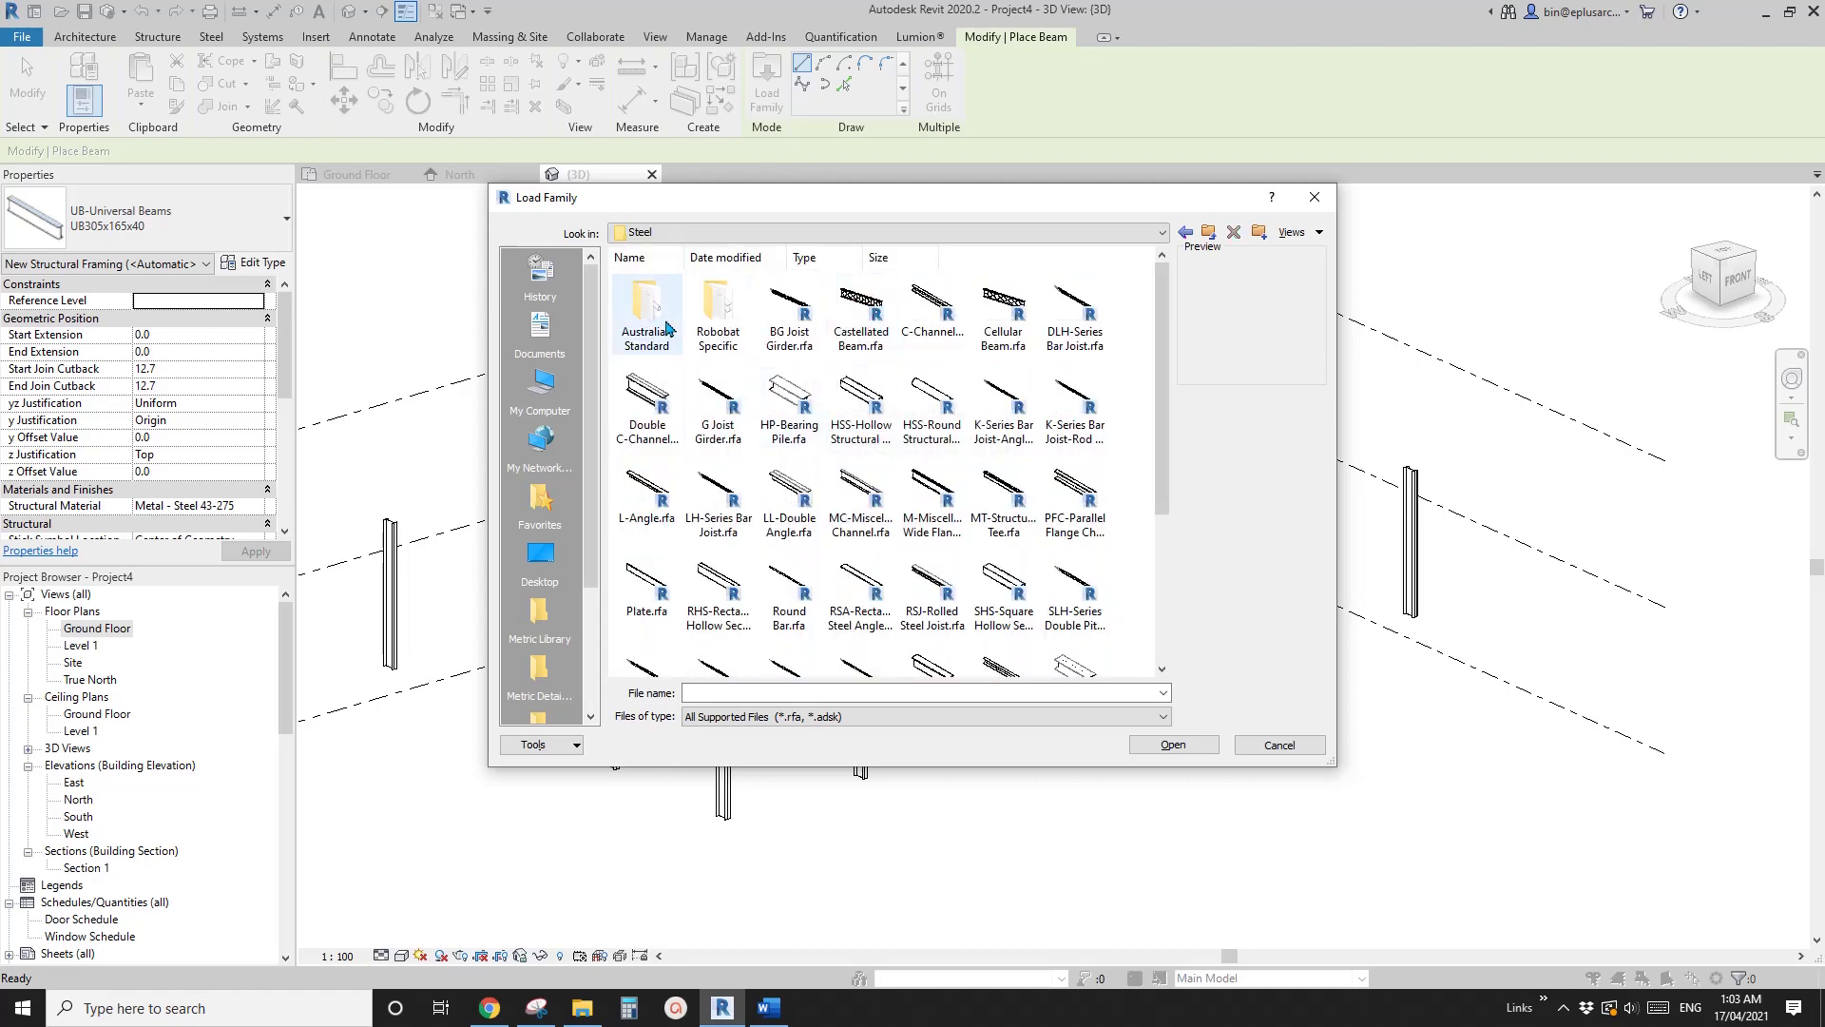
pyautogui.doubleClick(646, 313)
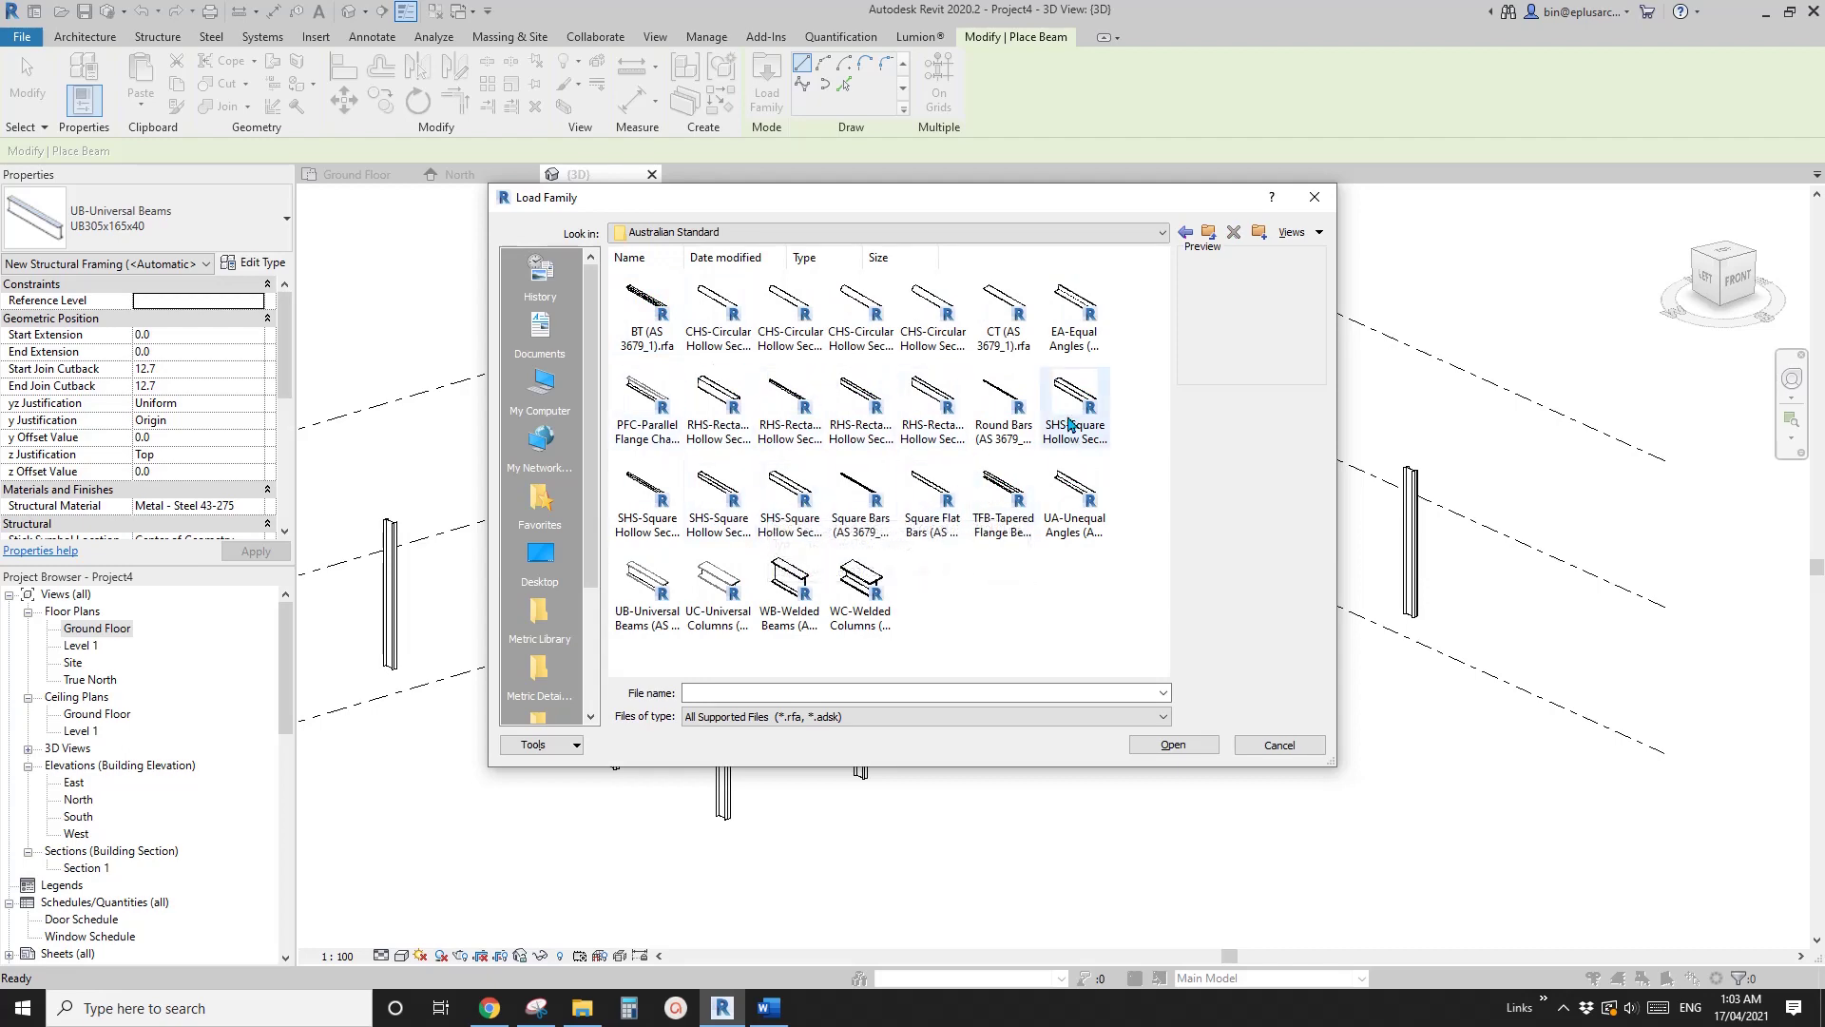
# - Load the 300PFC type of the PFC-Parallel Flange Channels (AS 3679_1) family
pyautogui.click(648, 404)
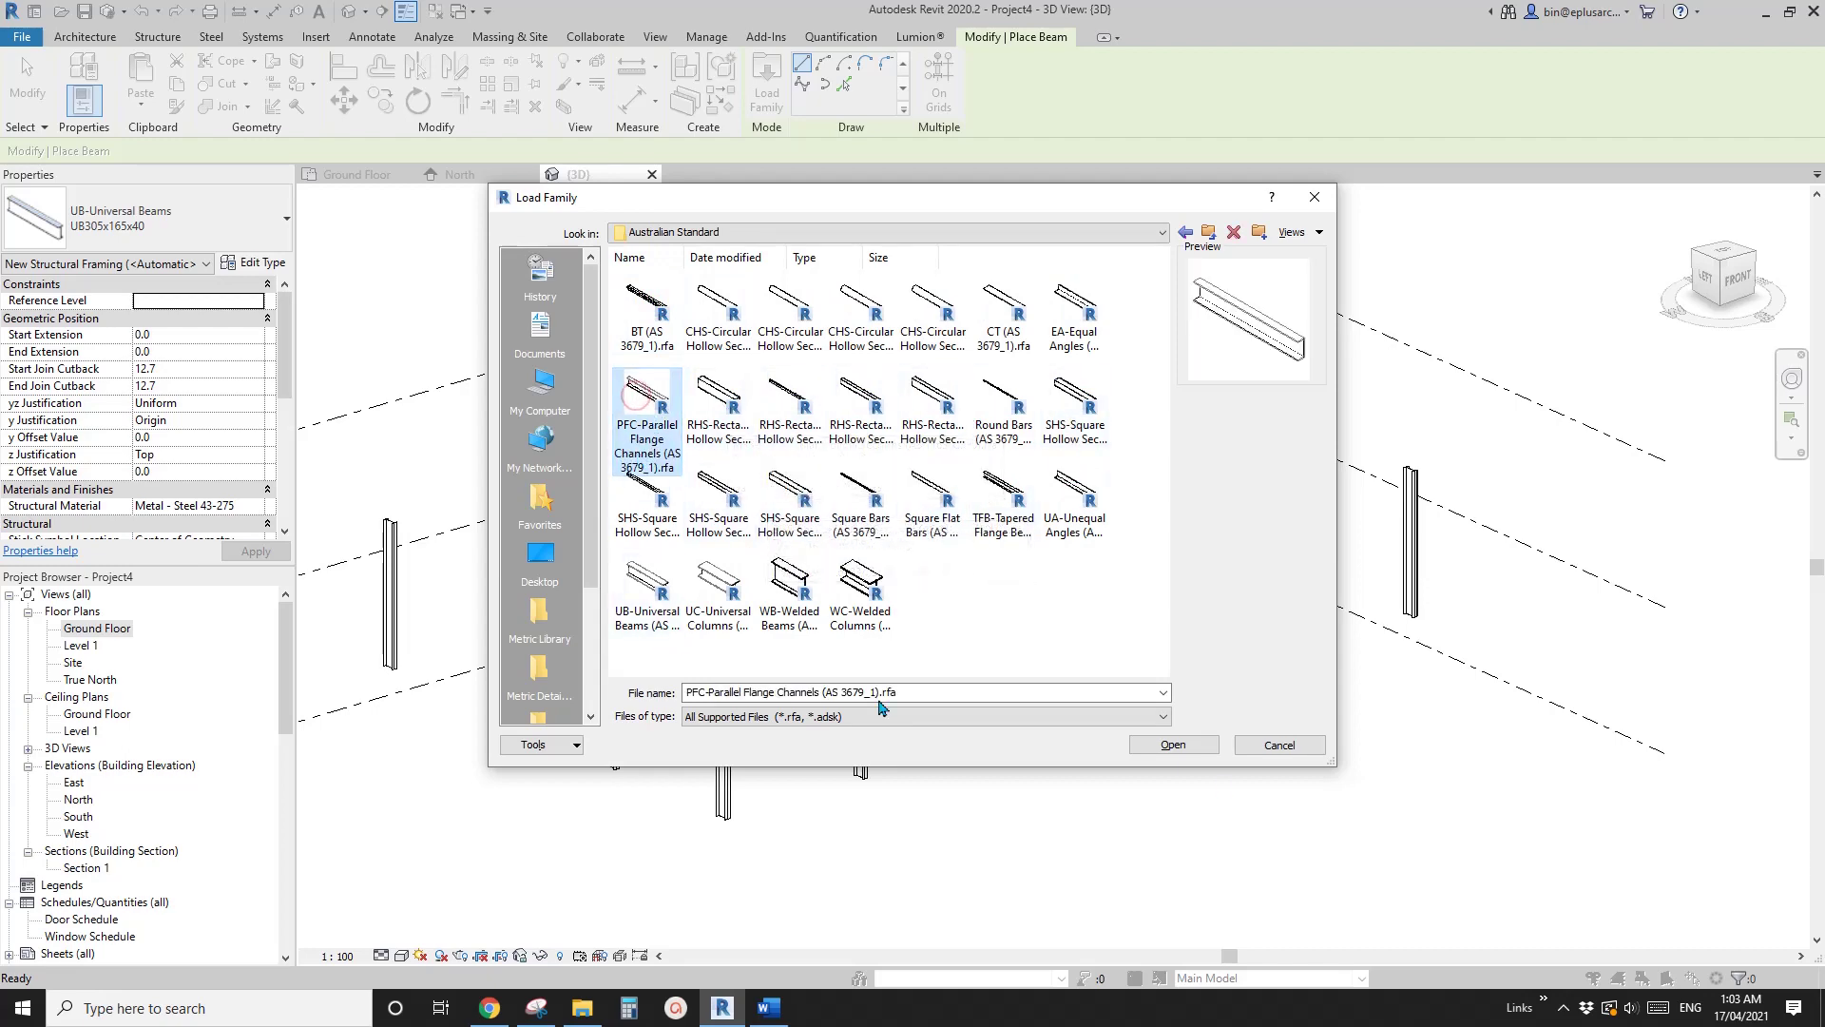
pyautogui.click(1191, 747)
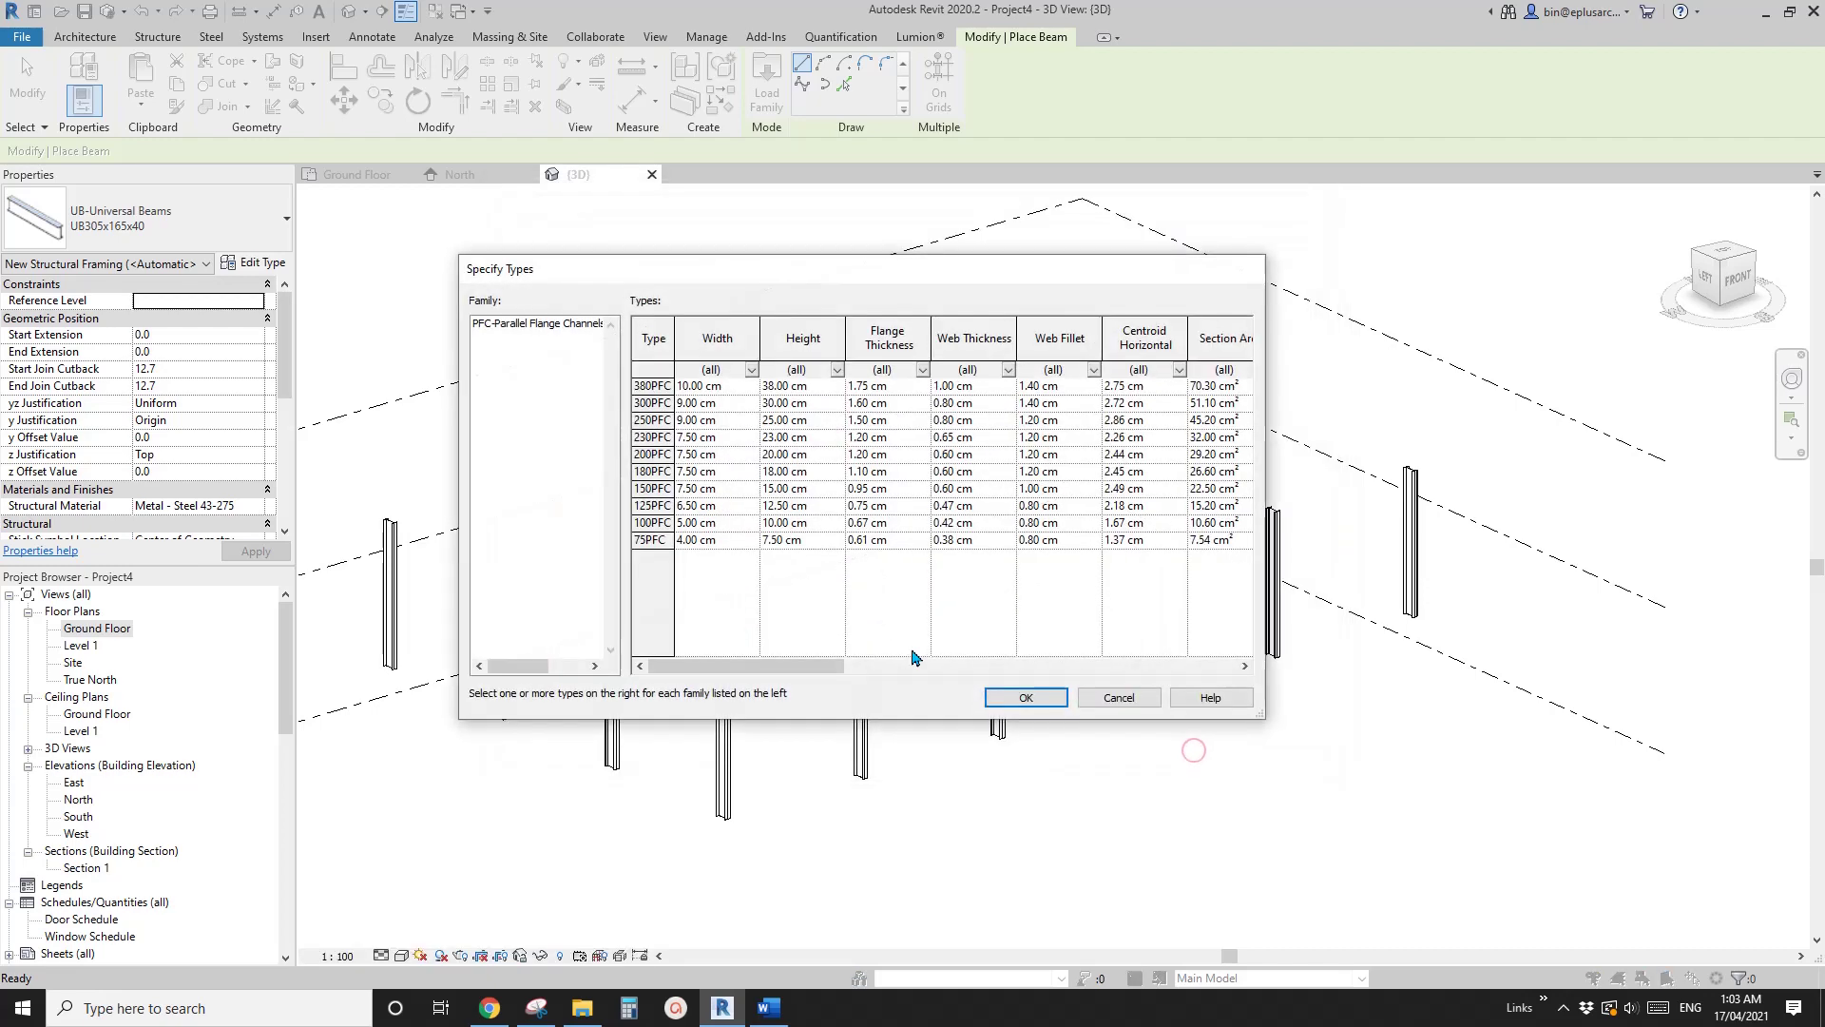
pyautogui.click(641, 403)
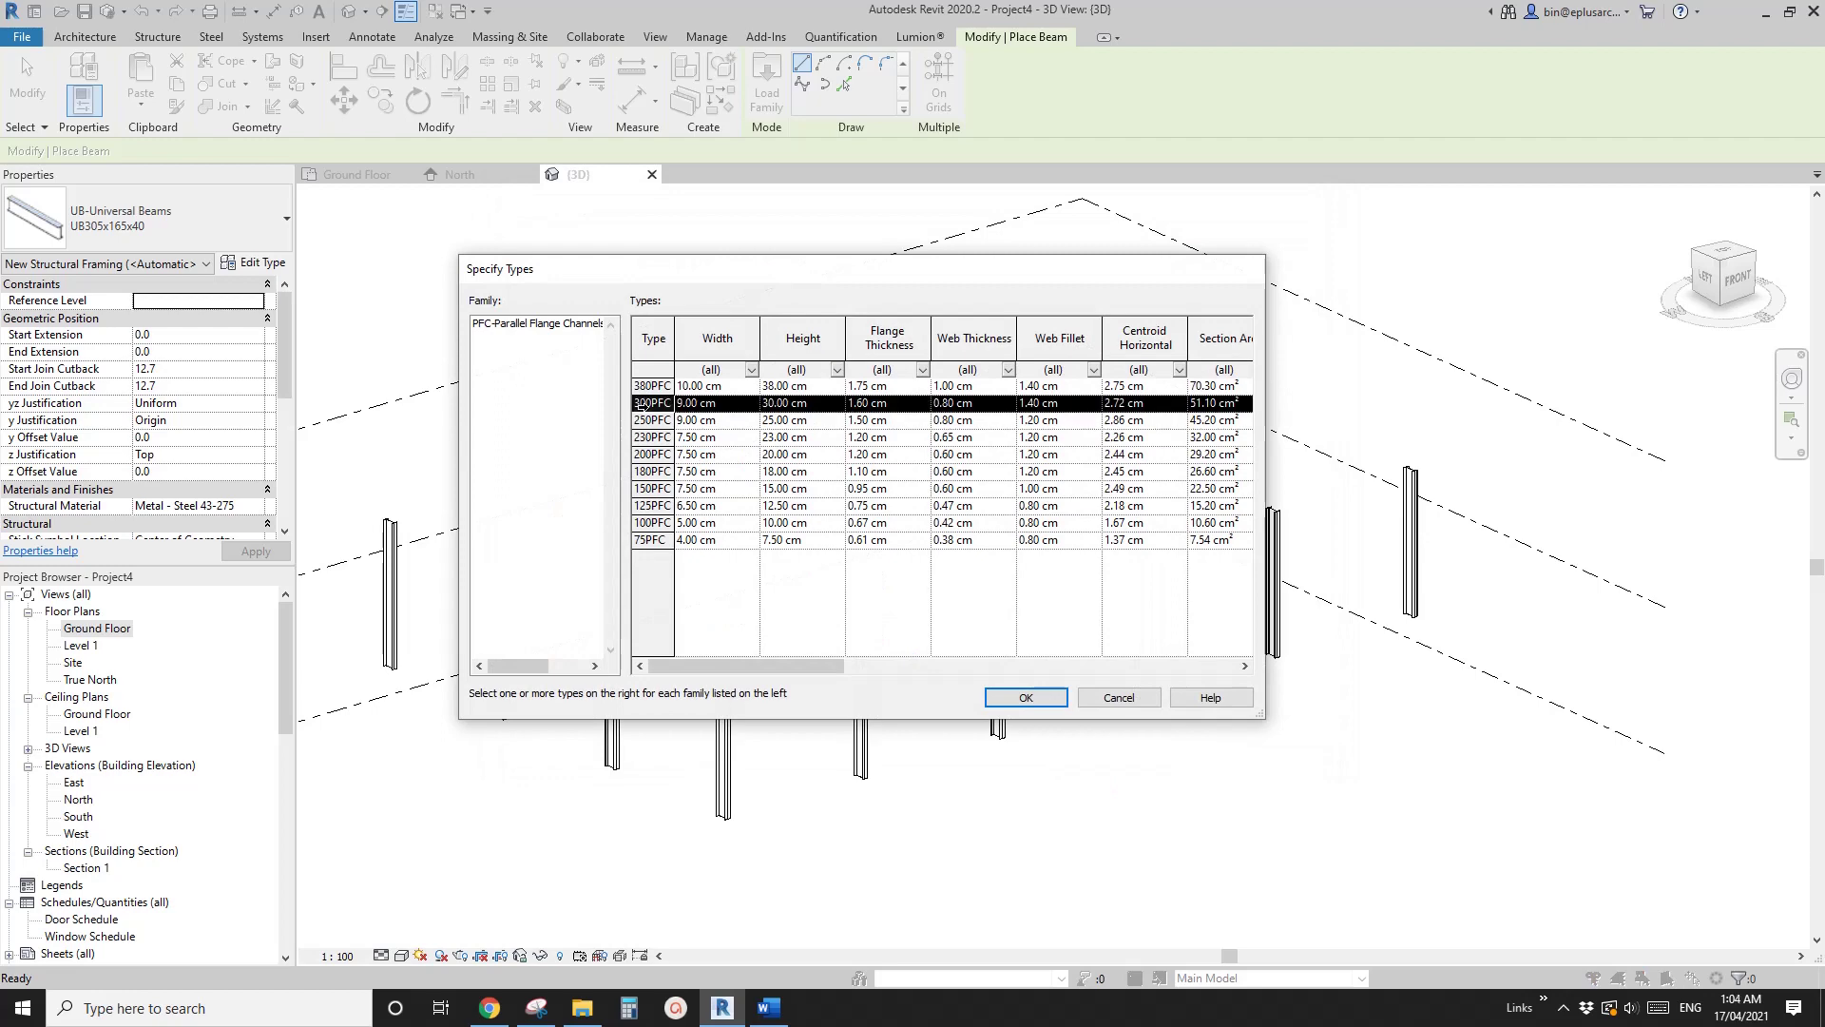
pyautogui.click(1030, 698)
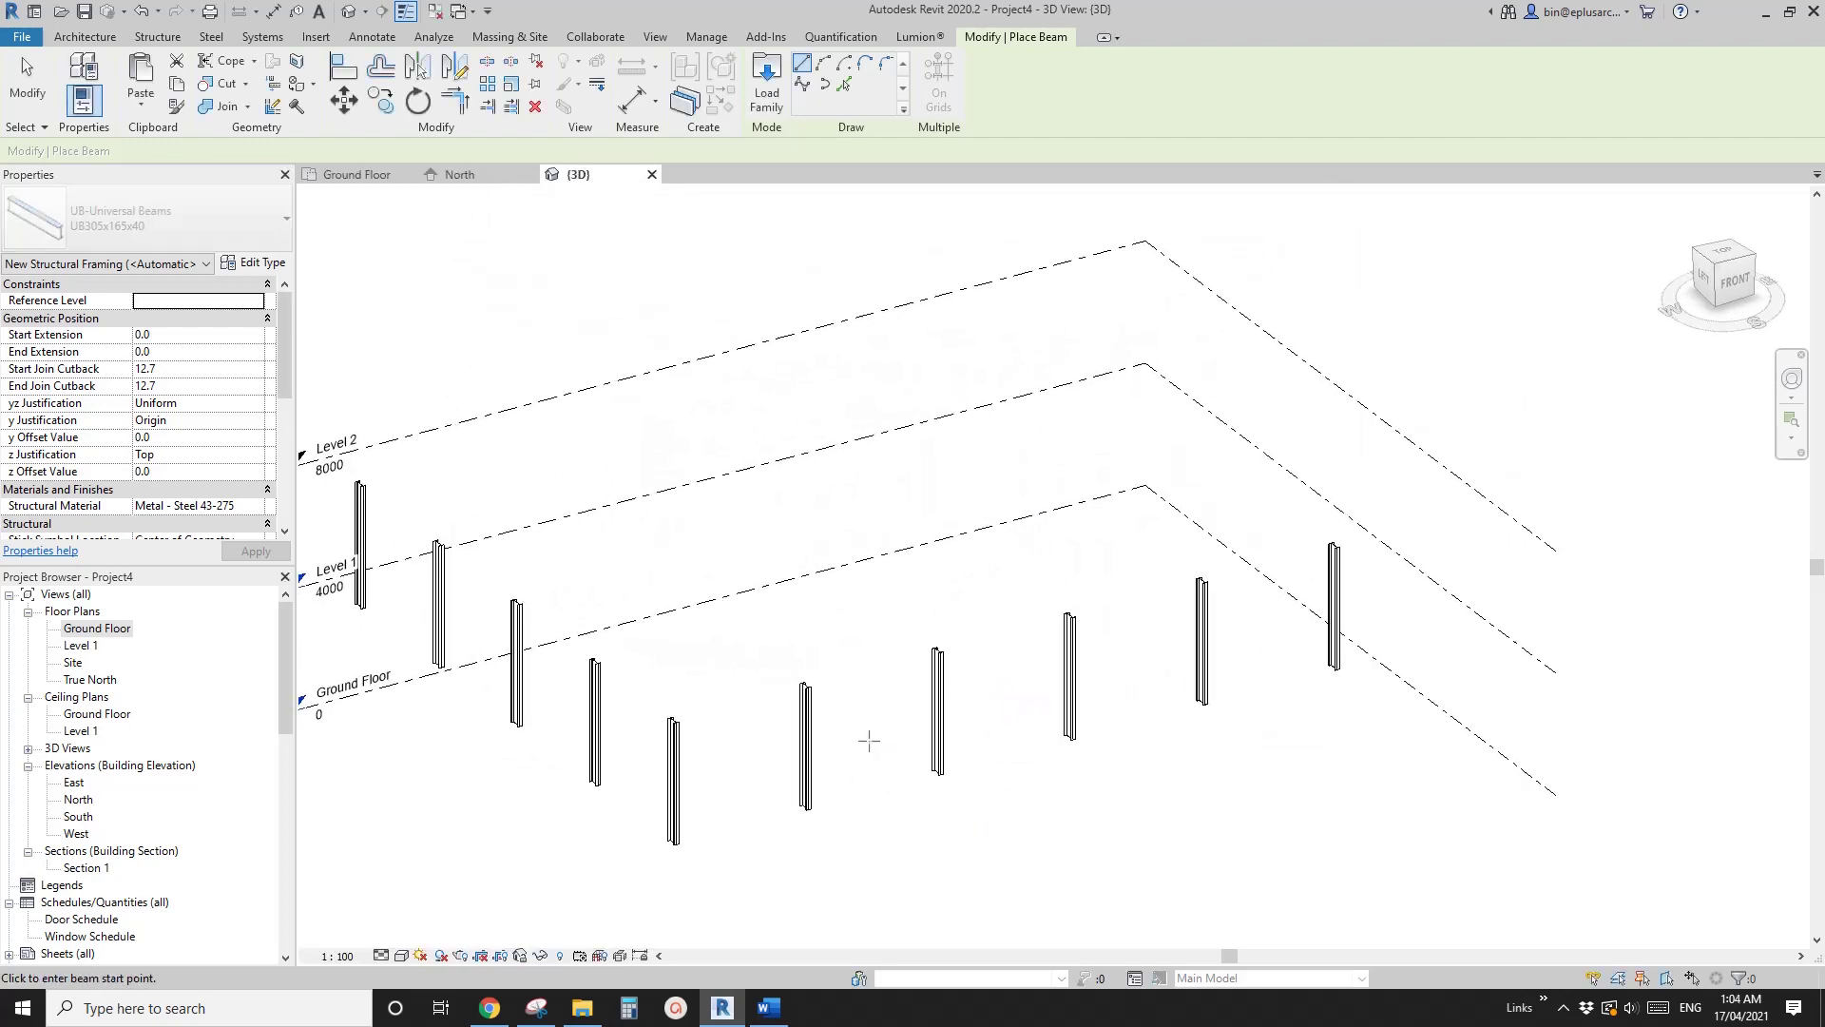
# - Place one 300PFC beam along the column tops on grid 1, from the corner column to the far end column, about 22500 mm long
pyautogui.scroll(-2, 680, 285)
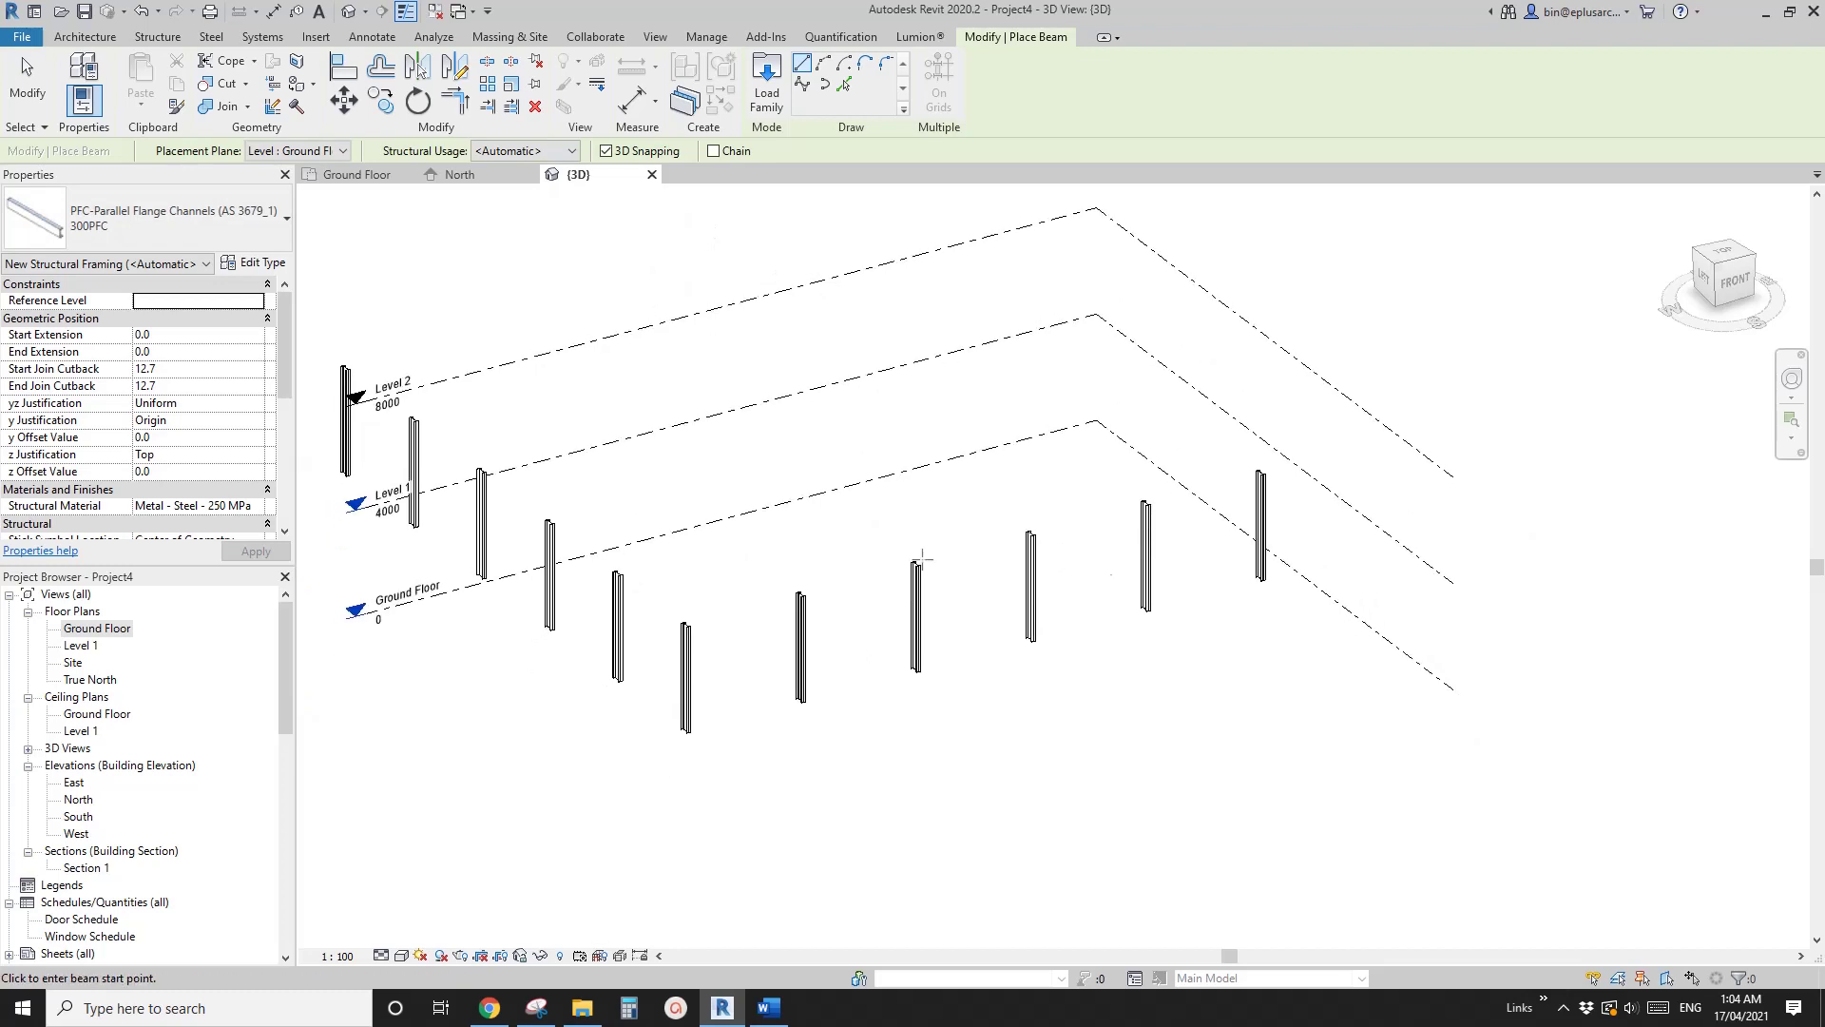
pyautogui.keyDown('shift'); pyautogui.moveTo(871, 527); pyautogui.dragTo(889, 575, button='middle'); pyautogui.keyUp('shift')
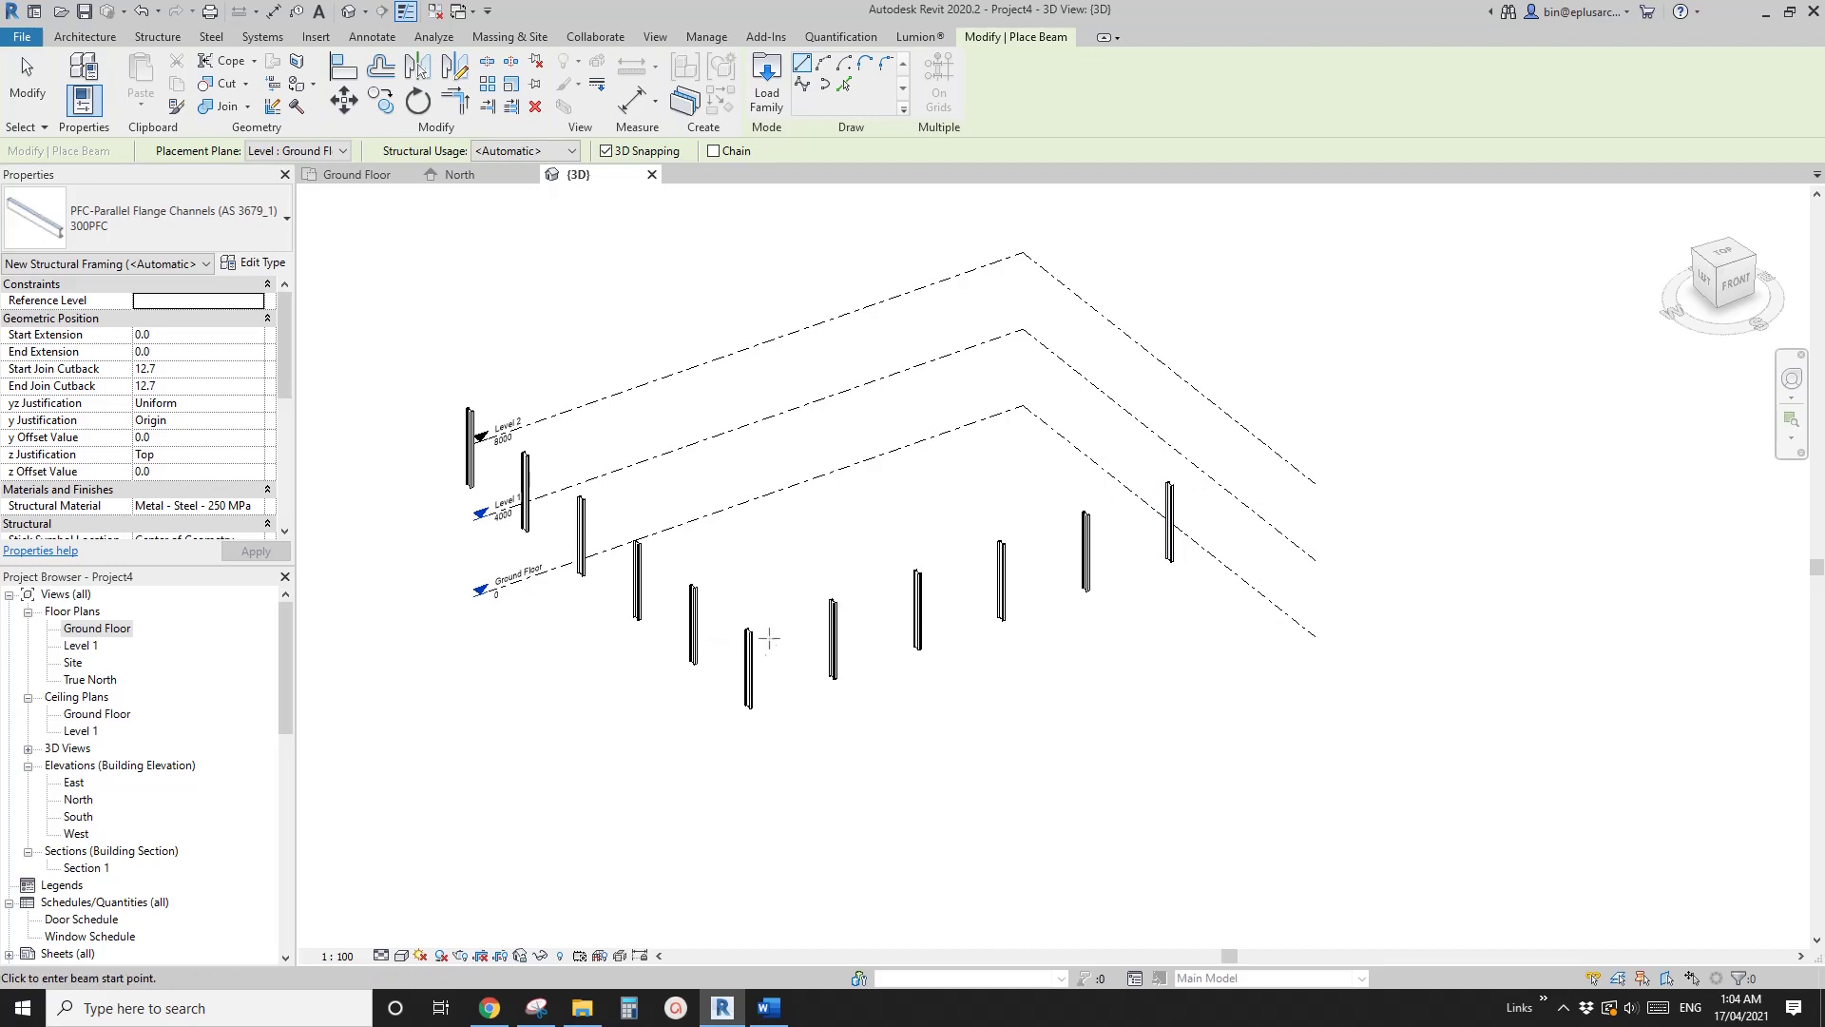
pyautogui.scroll(2, 750, 635)
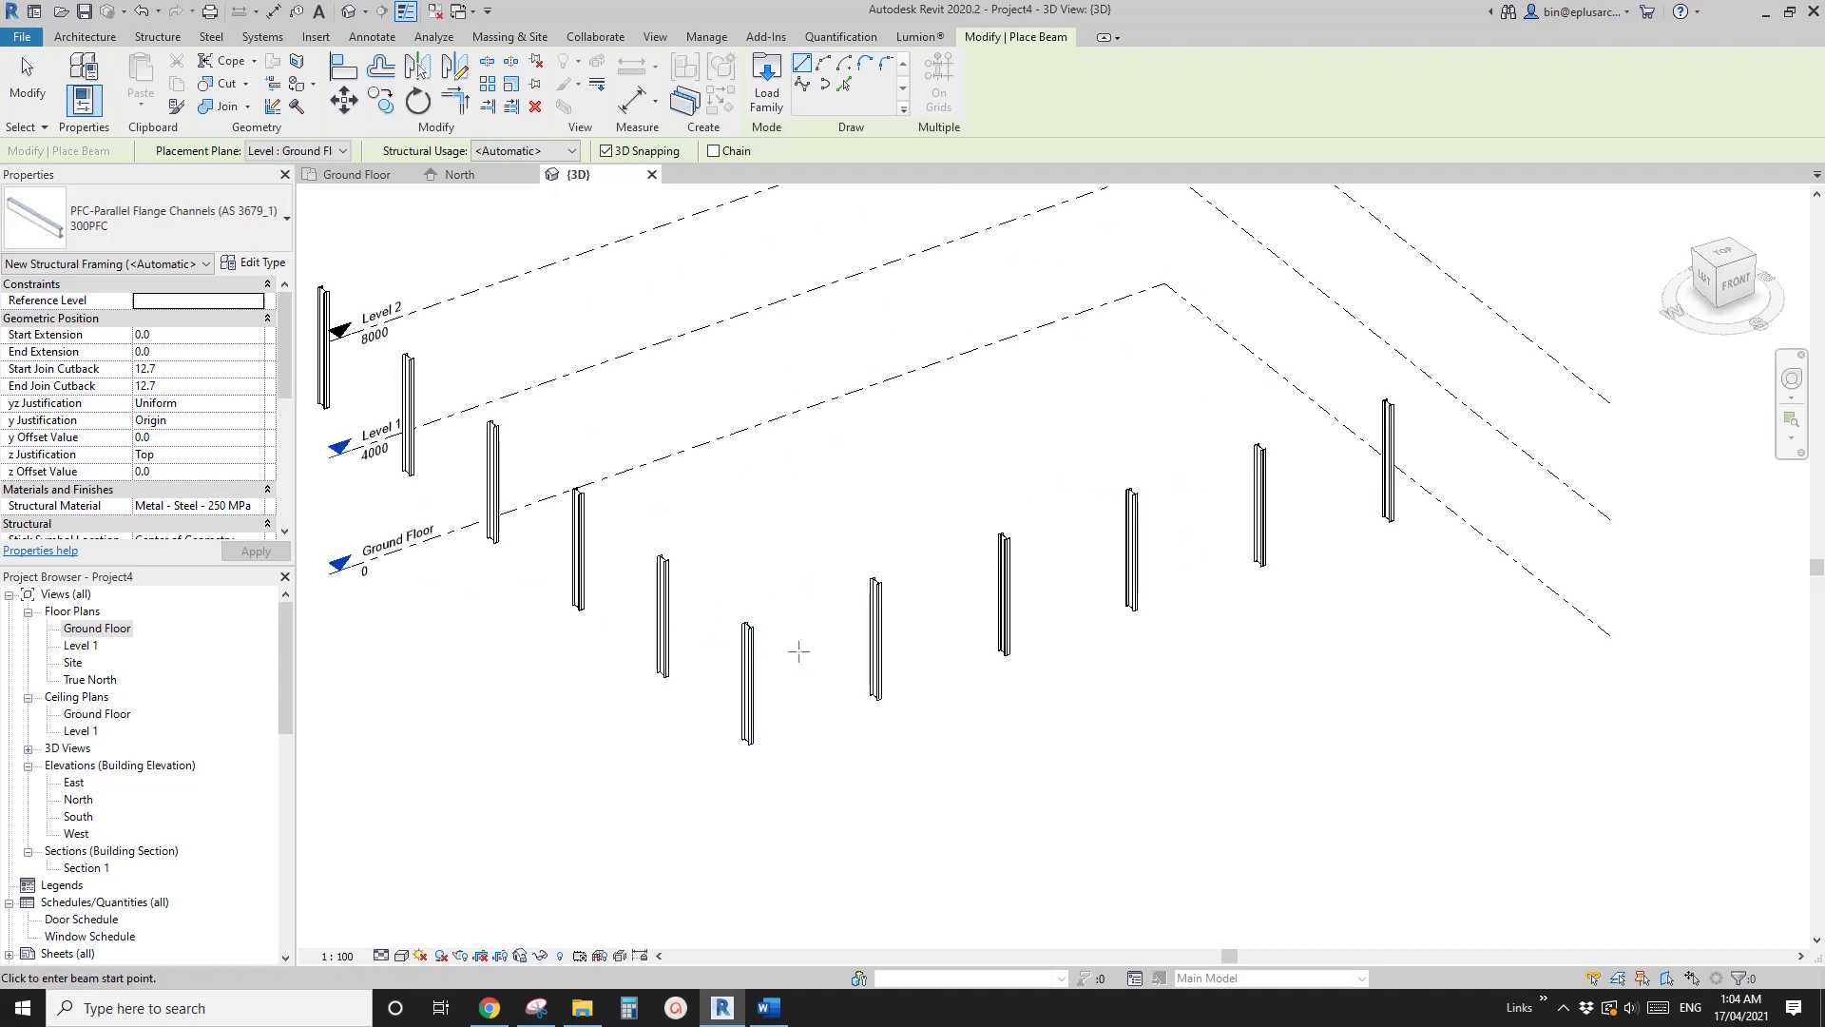
pyautogui.click(748, 625)
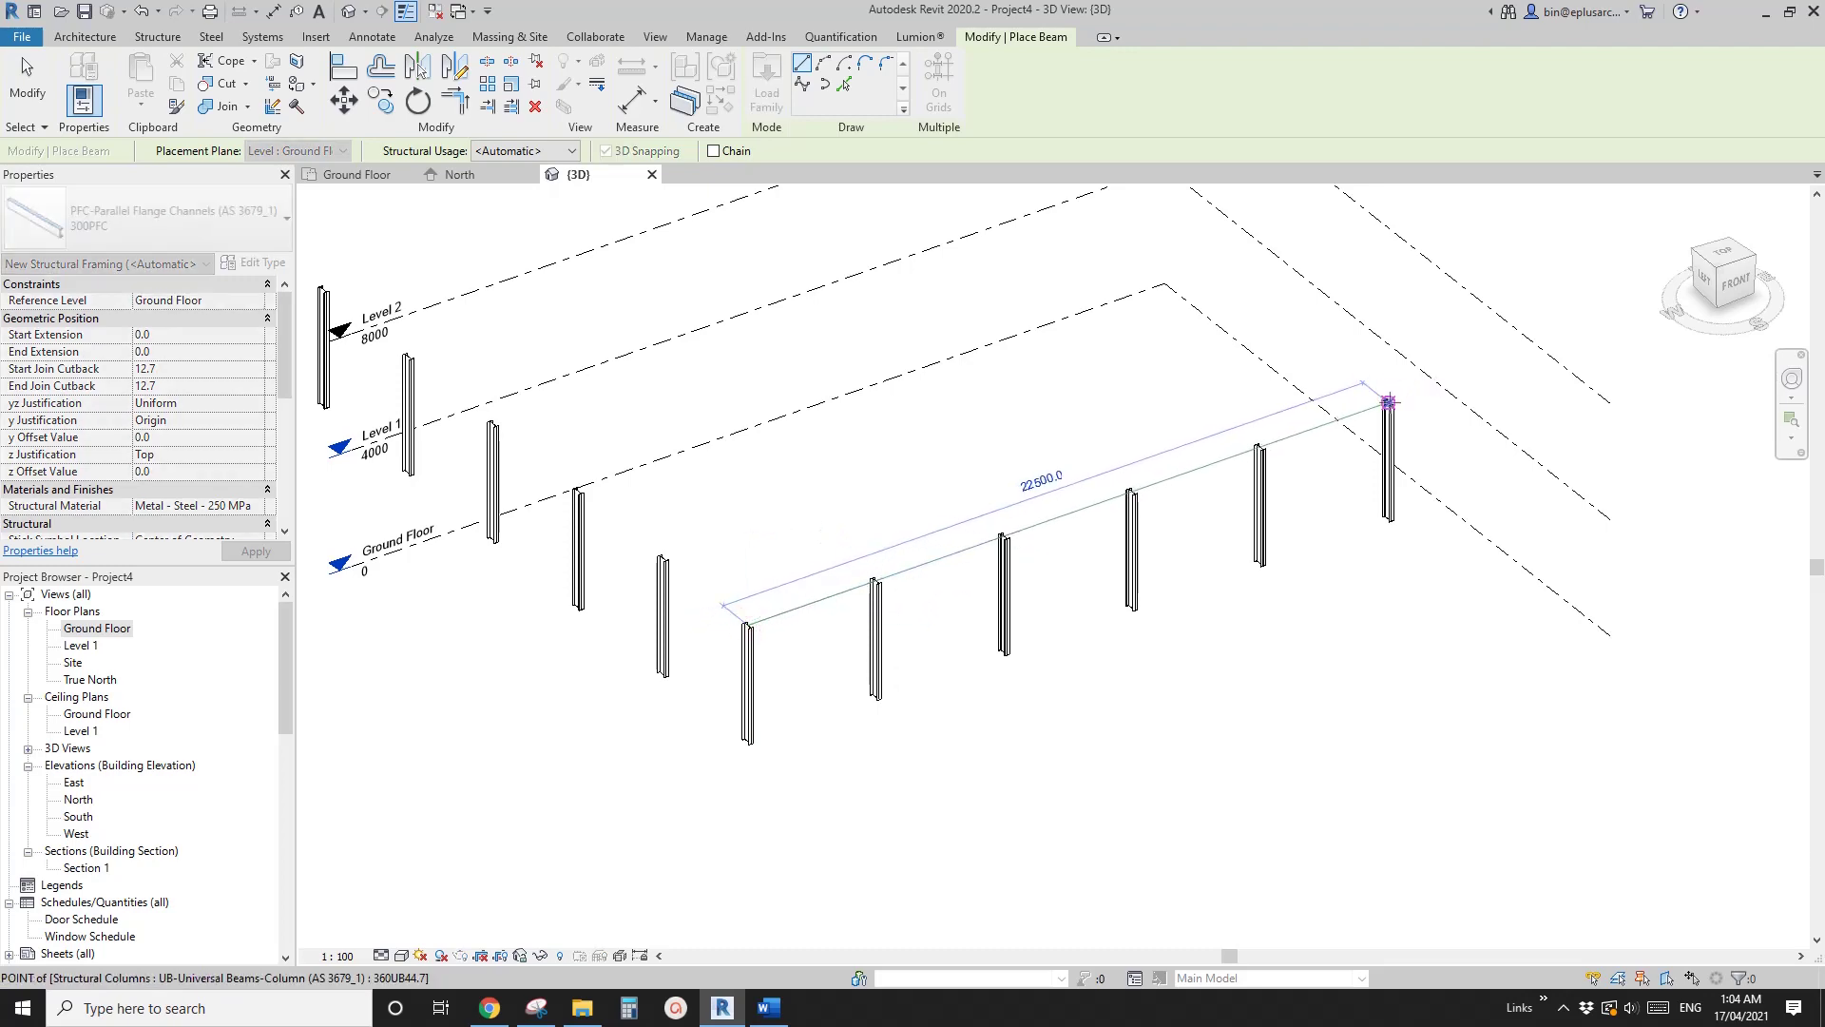
pyautogui.click(1389, 403)
pyautogui.press('Escape')
pyautogui.press('Escape')
# - Examine the new 300PFC beam in 3D from several angles, checking its extent and how it meets the columns
pyautogui.click(1090, 514)
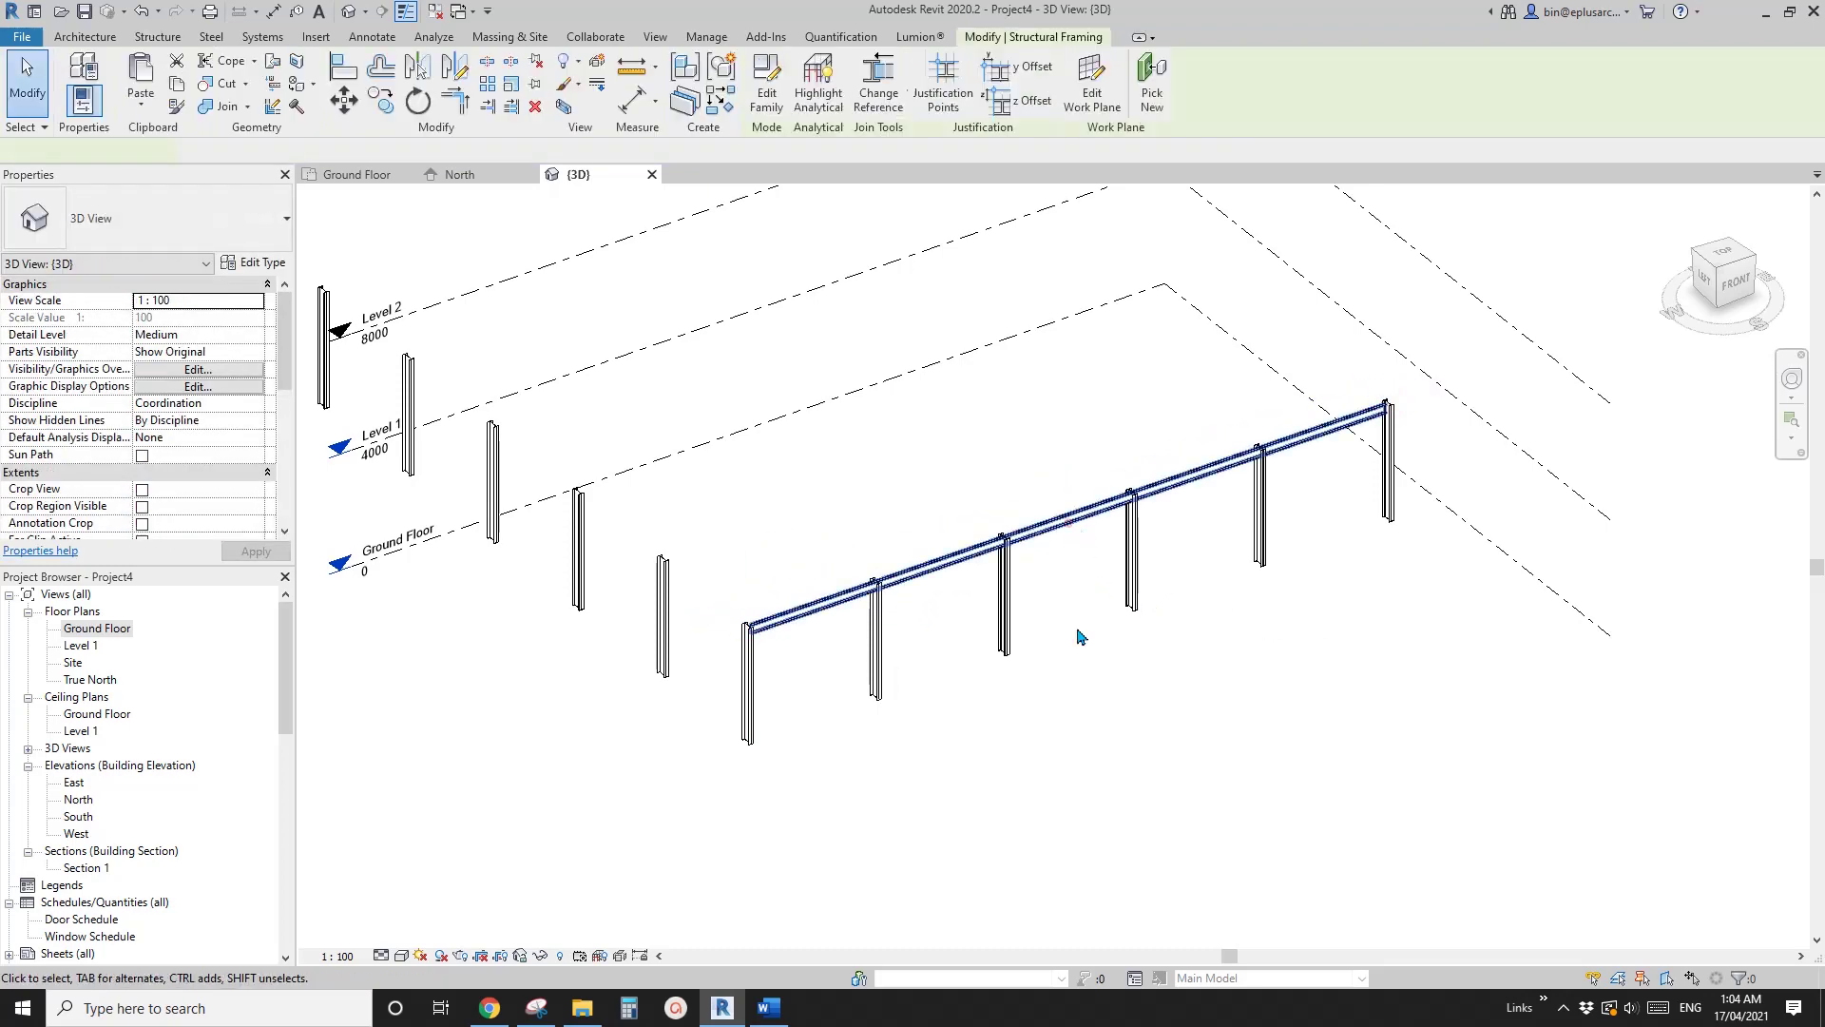
pyautogui.keyDown('shift'); pyautogui.moveTo(1080, 636); pyautogui.dragTo(1000, 643, button='middle'); pyautogui.keyUp('shift')
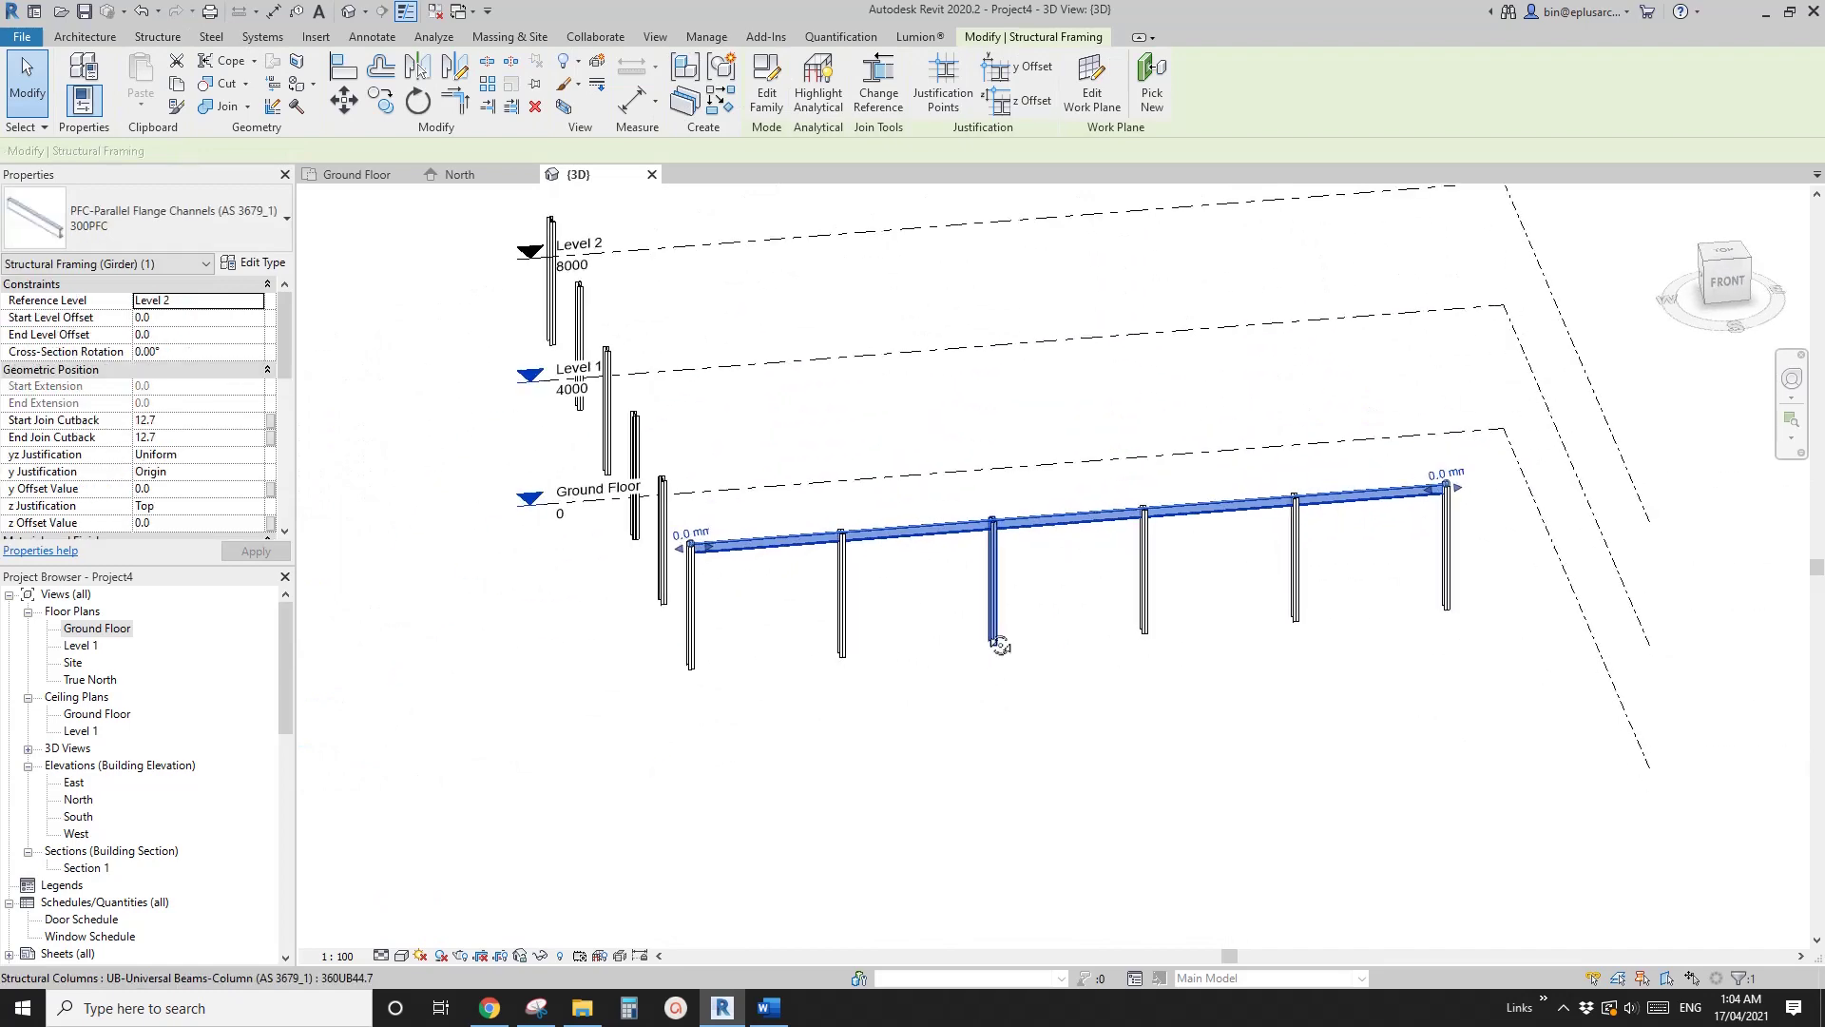
pyautogui.click(763, 632)
pyautogui.keyDown('shift'); pyautogui.moveTo(764, 634); pyautogui.dragTo(760, 689, button='middle'); pyautogui.keyUp('shift')
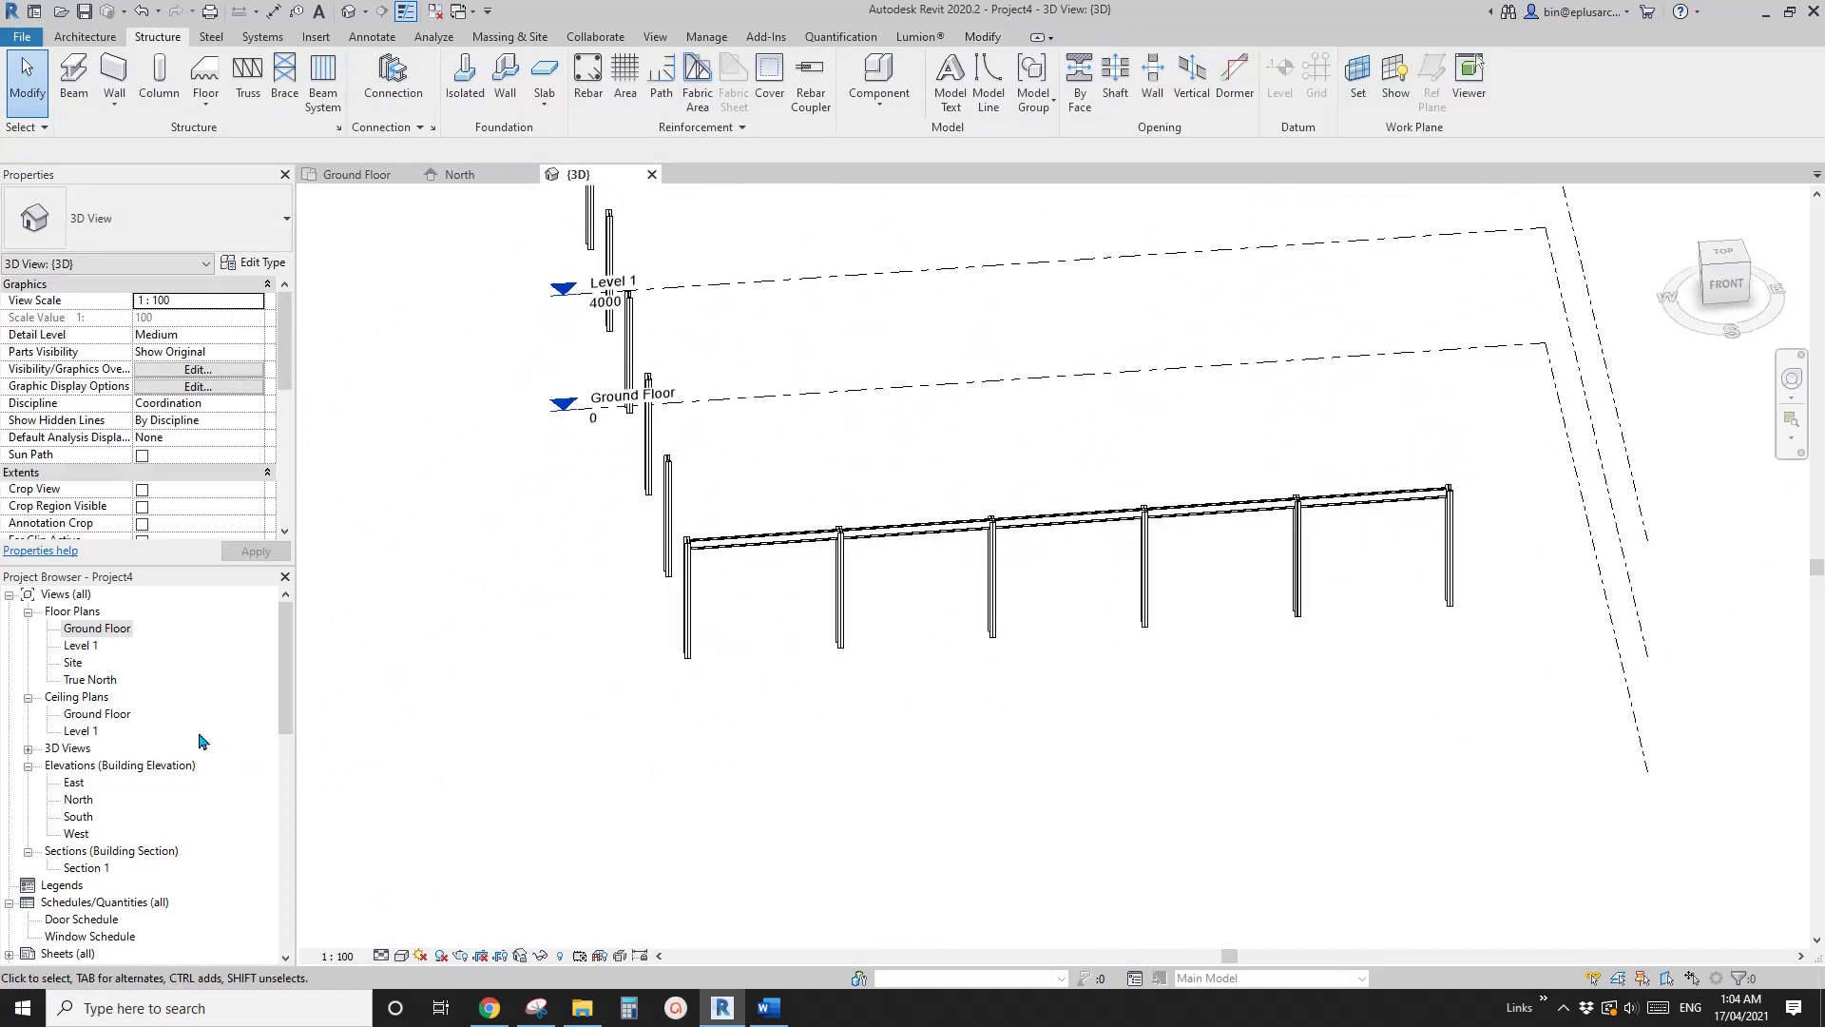
pyautogui.keyDown('shift'); pyautogui.moveTo(603, 684); pyautogui.dragTo(774, 685, button='middle'); pyautogui.keyUp('shift')
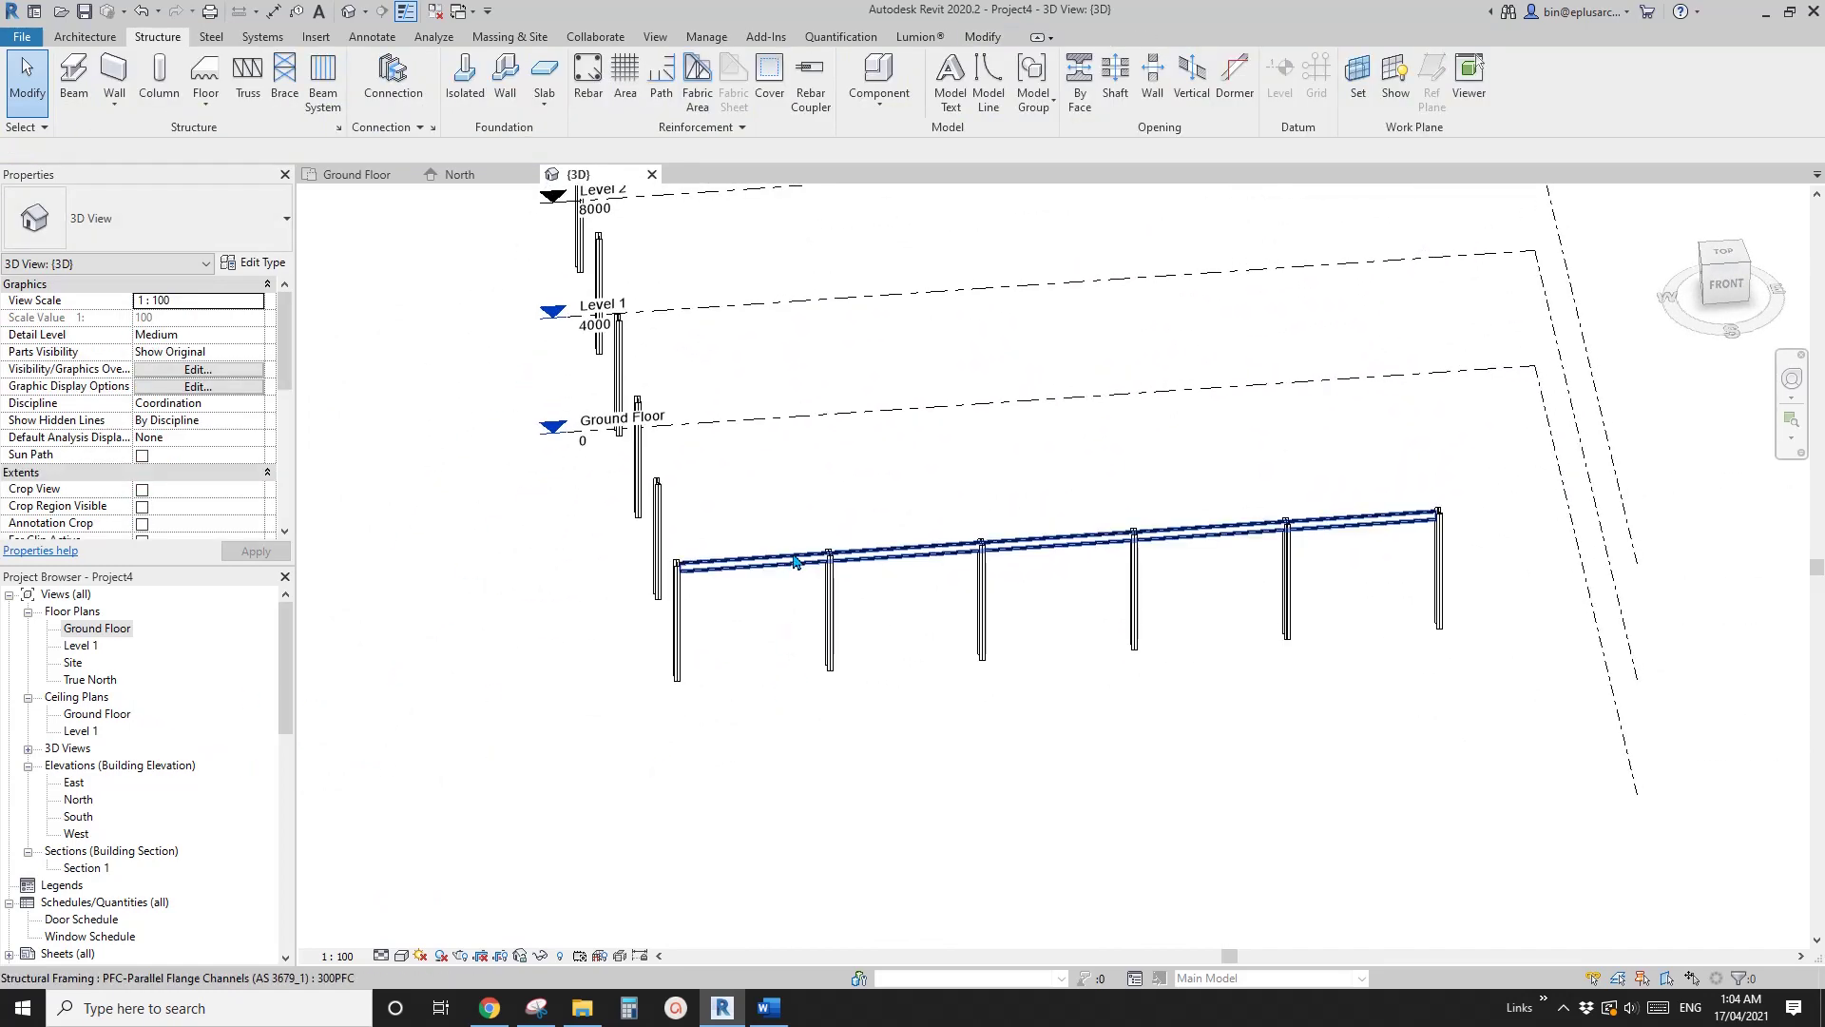
pyautogui.keyDown('shift'); pyautogui.moveTo(792, 553); pyautogui.dragTo(922, 637, button='middle'); pyautogui.keyUp('shift')
pyautogui.scroll(2, 835, 632)
pyautogui.click(827, 632)
pyautogui.scroll(-1, 953, 627)
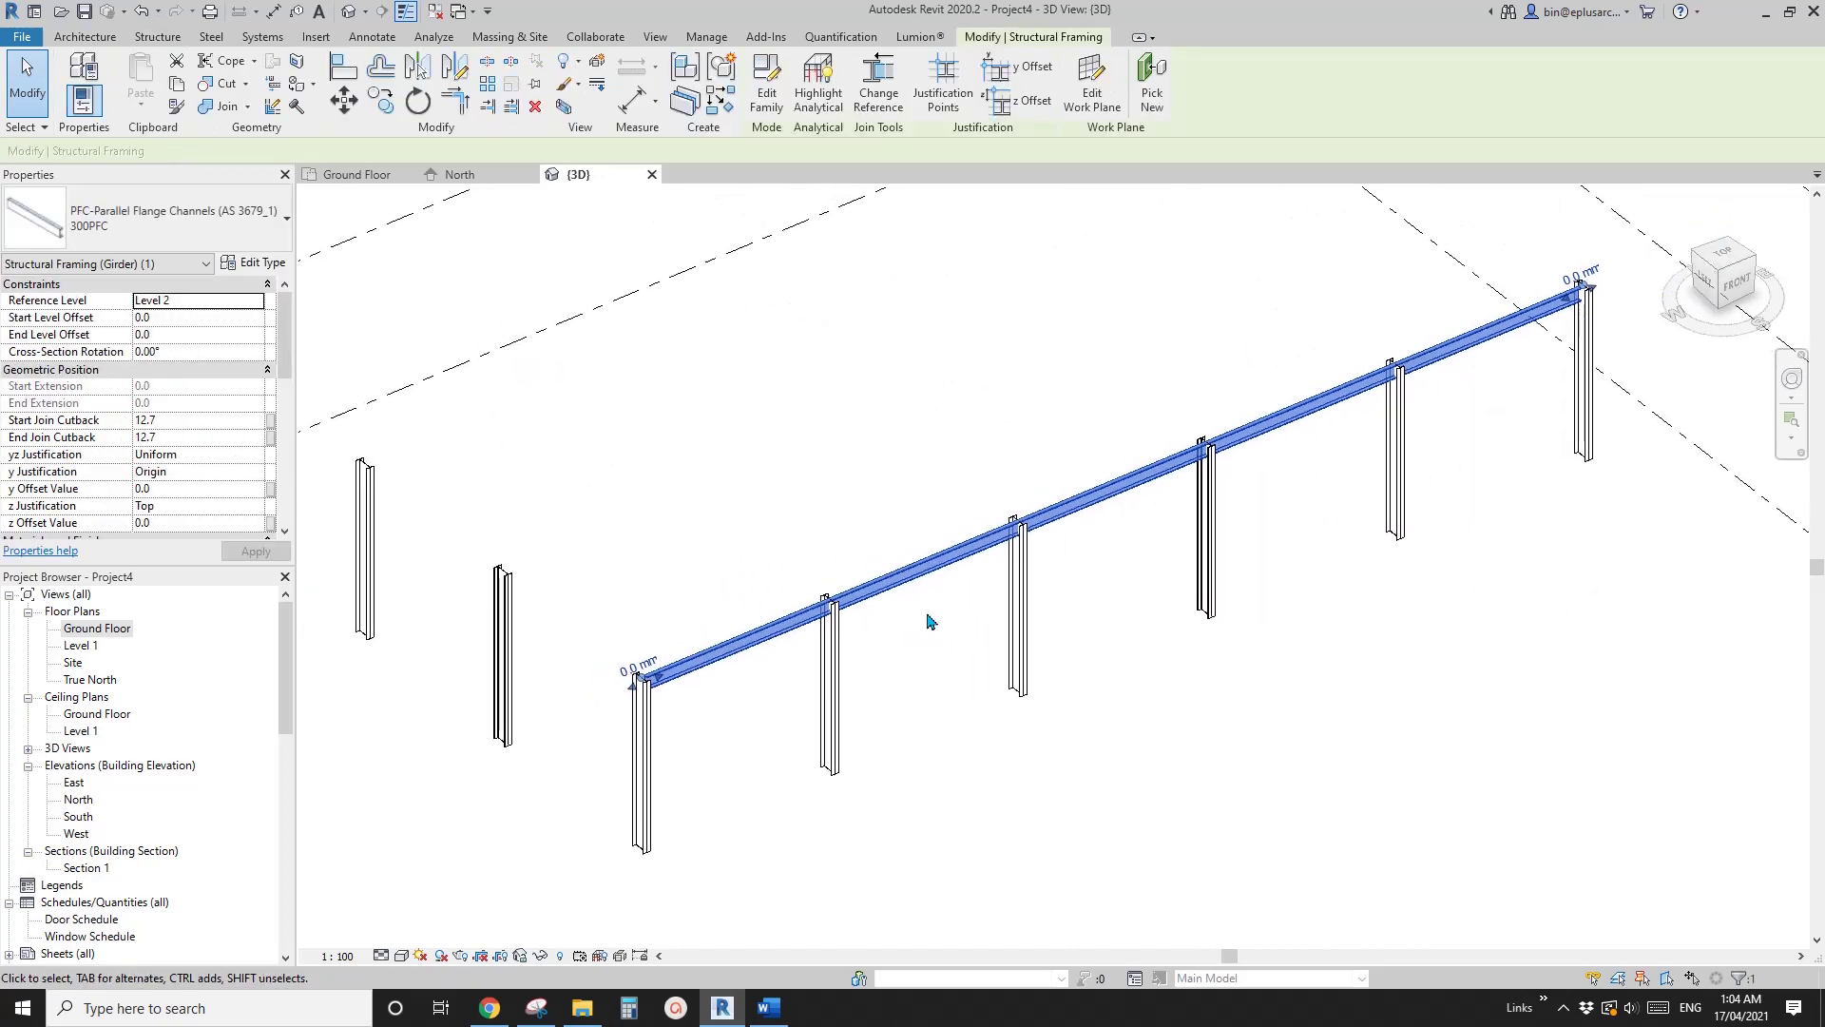
pyautogui.click(929, 620)
pyautogui.moveTo(819, 697); pyautogui.dragTo(824, 649, button='middle')
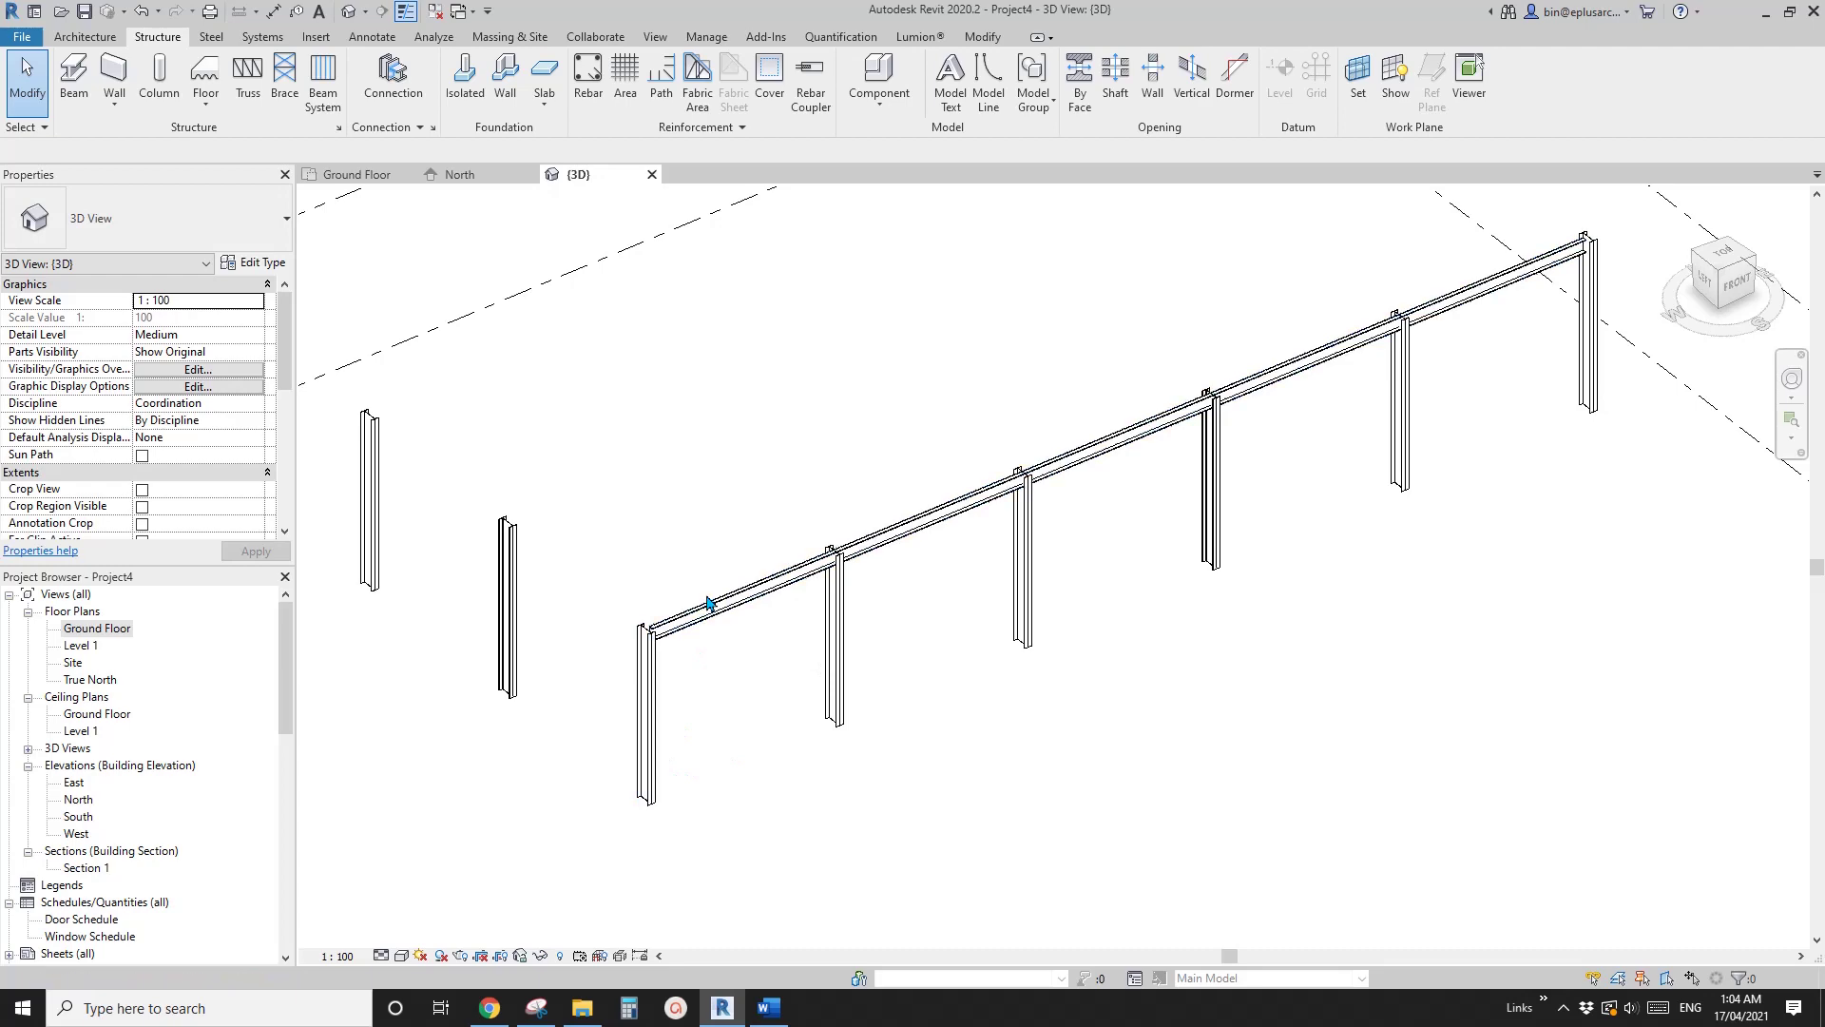
pyautogui.moveTo(886, 554); pyautogui.dragTo(861, 571, button='middle')
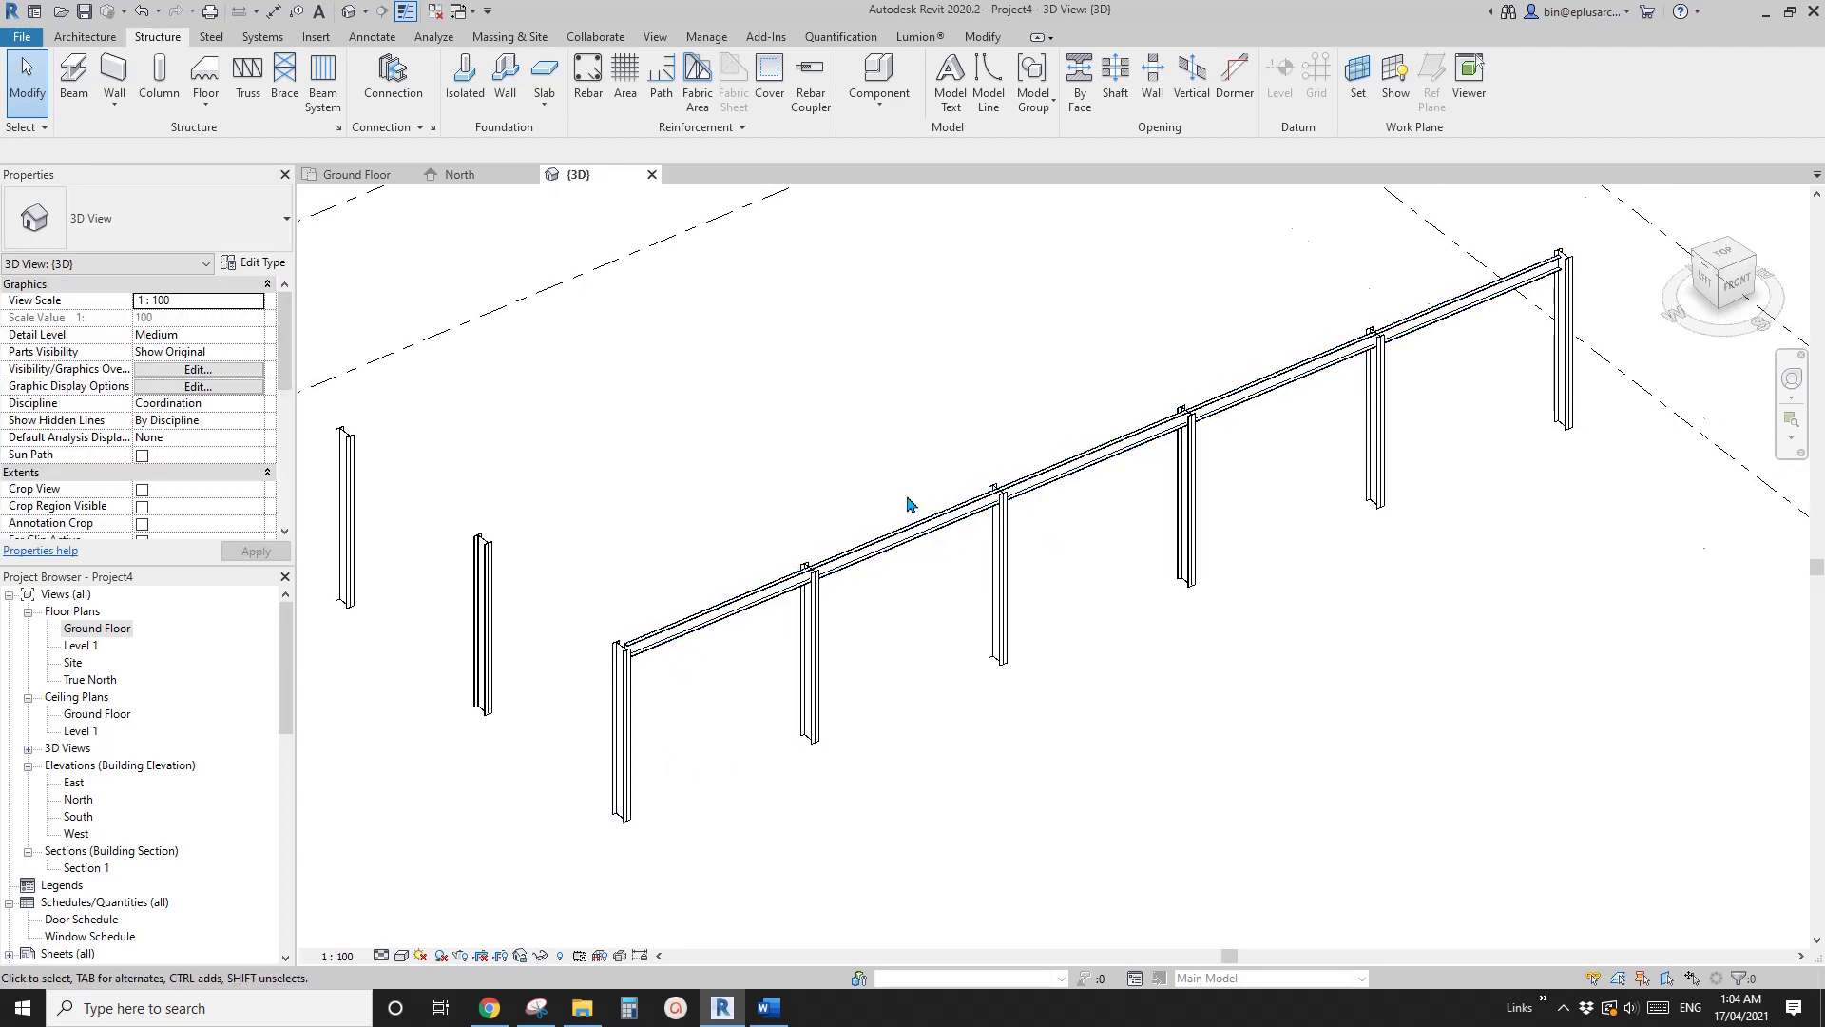
pyautogui.scroll(-2, 466, 551)
pyautogui.moveTo(466, 551); pyautogui.dragTo(733, 610, button='middle')
pyautogui.scroll(-1, 812, 533)
pyautogui.moveTo(778, 506); pyautogui.dragTo(788, 636, button='middle')
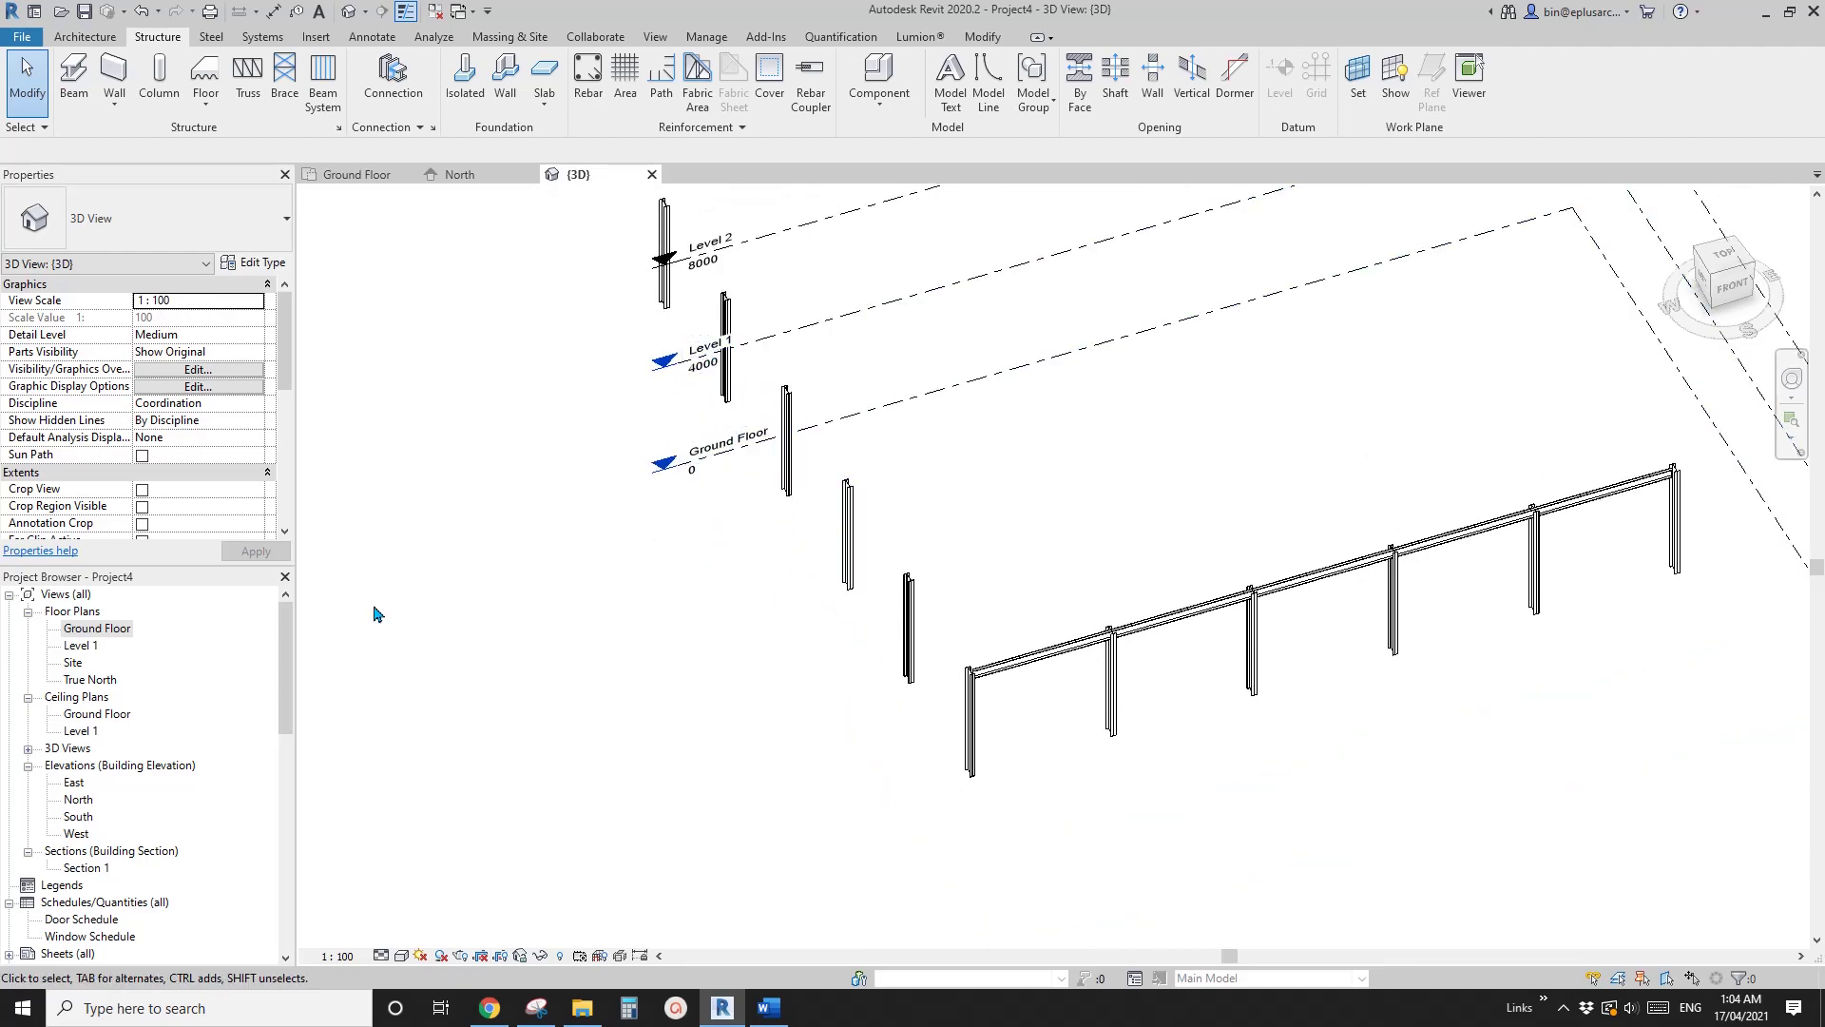
# - Open the Level 1 floor plan and place 300PFC beams along grid A using the On Grids option
pyautogui.doubleClick(84, 646)
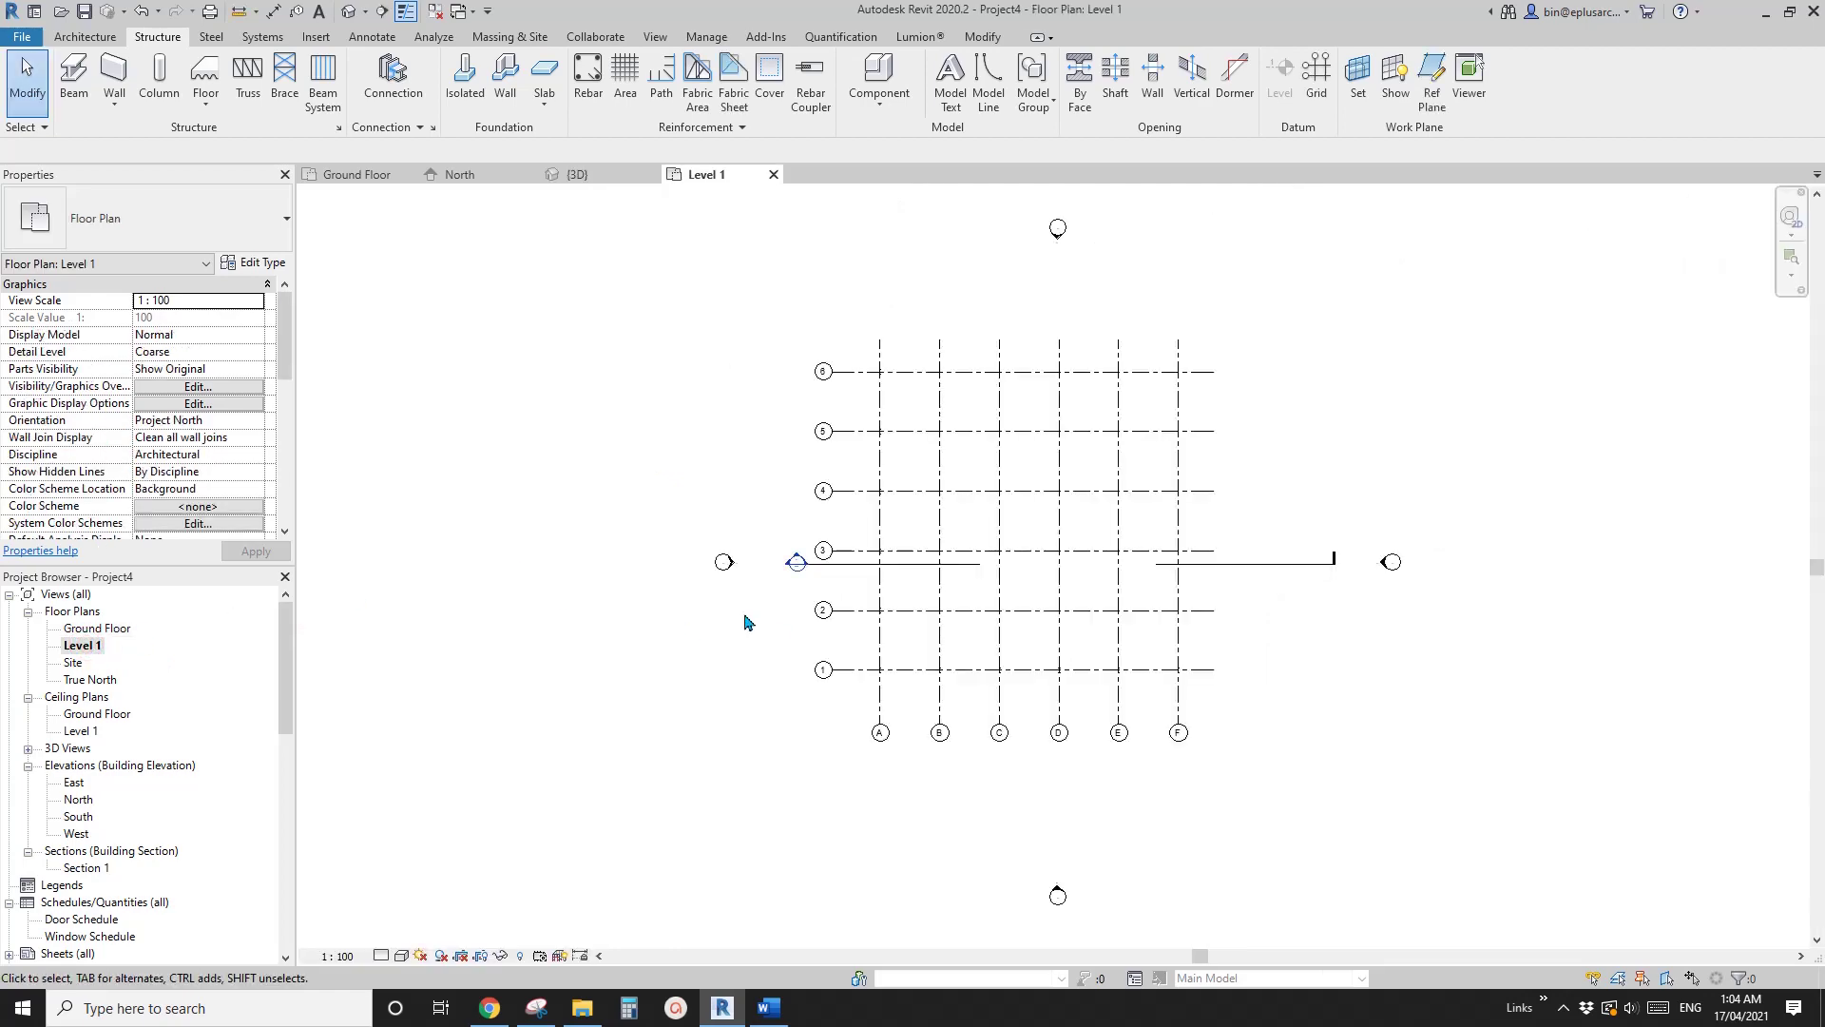
pyautogui.scroll(2, 874, 551)
pyautogui.moveTo(874, 550); pyautogui.dragTo(767, 561, button='middle')
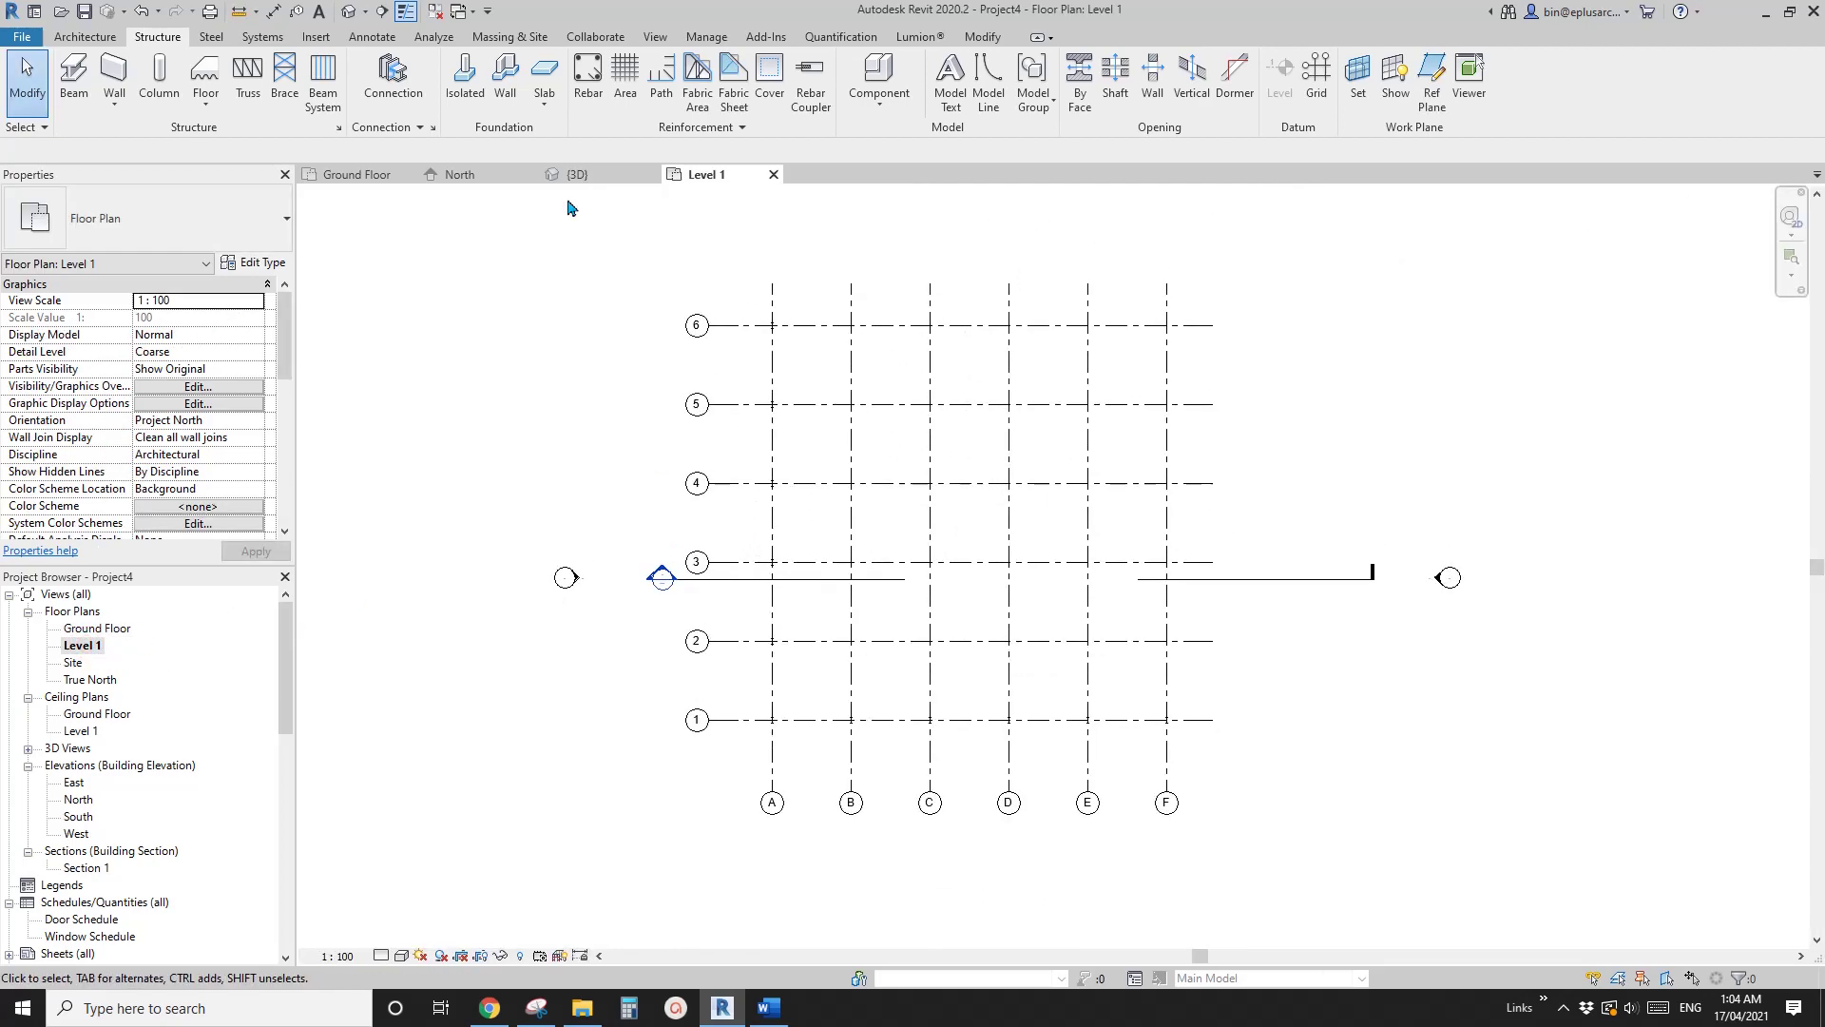
pyautogui.click(74, 78)
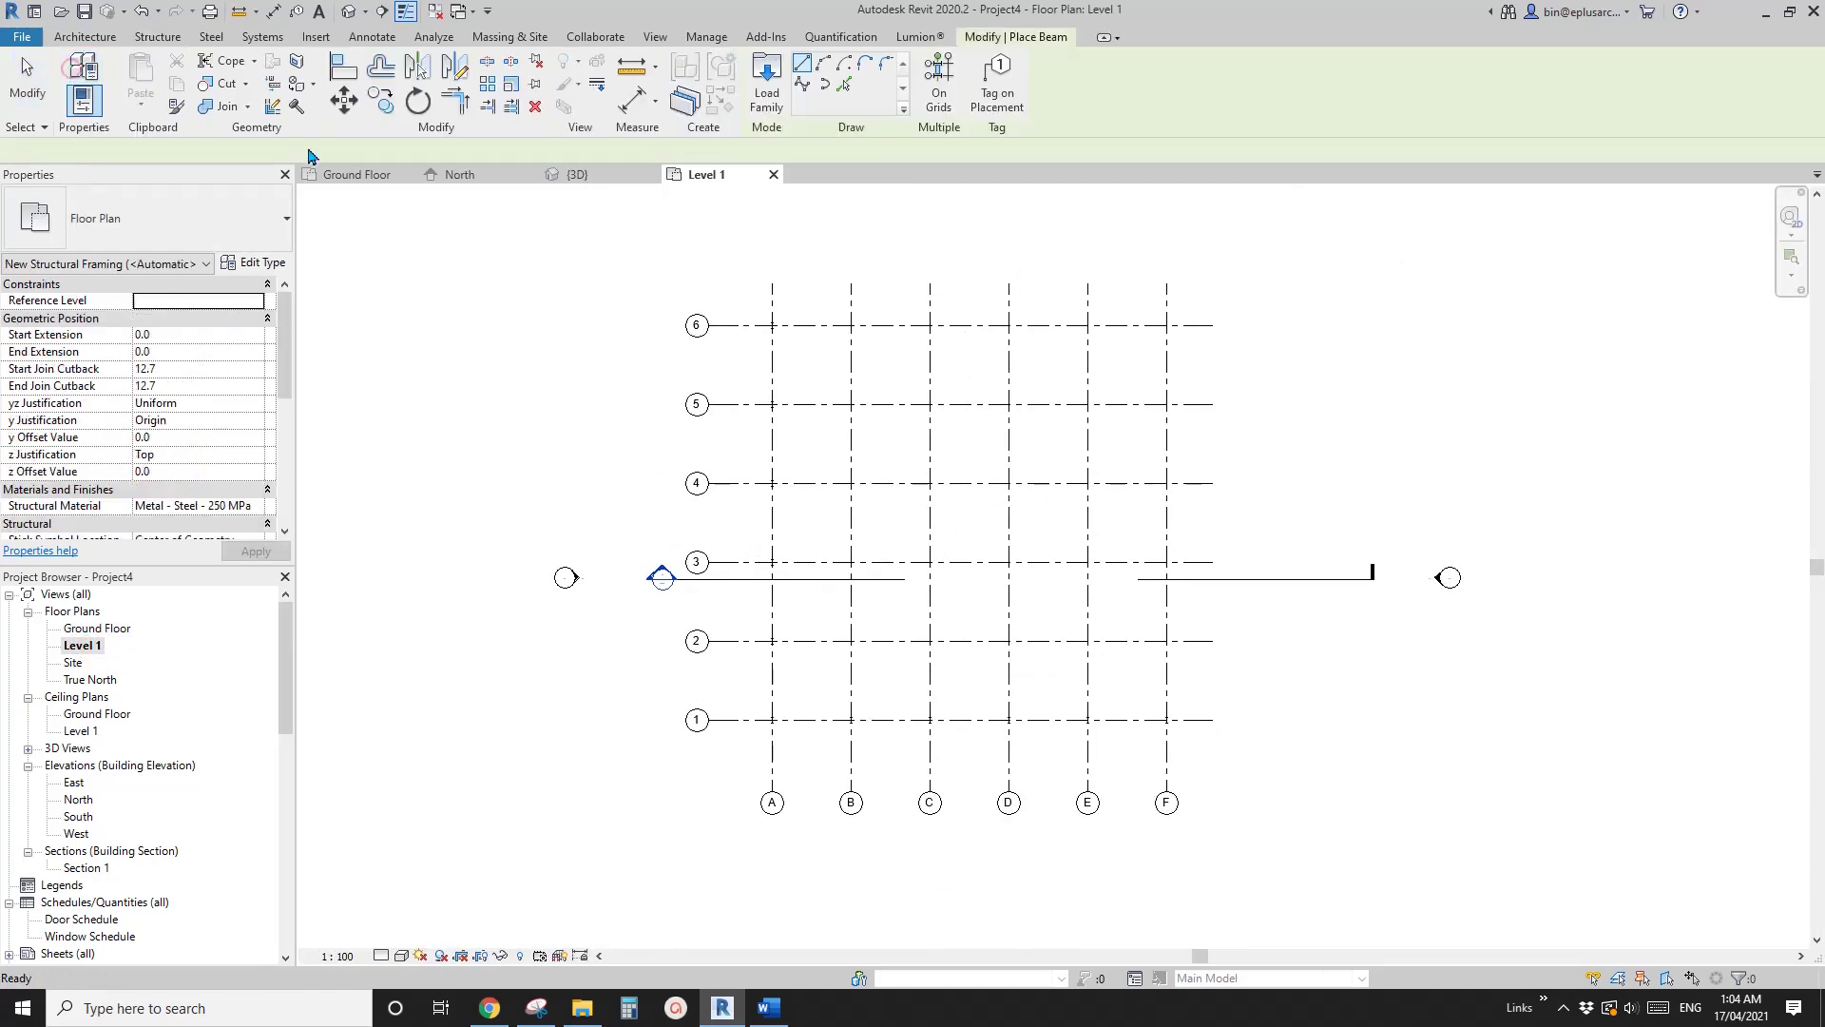
pyautogui.click(939, 102)
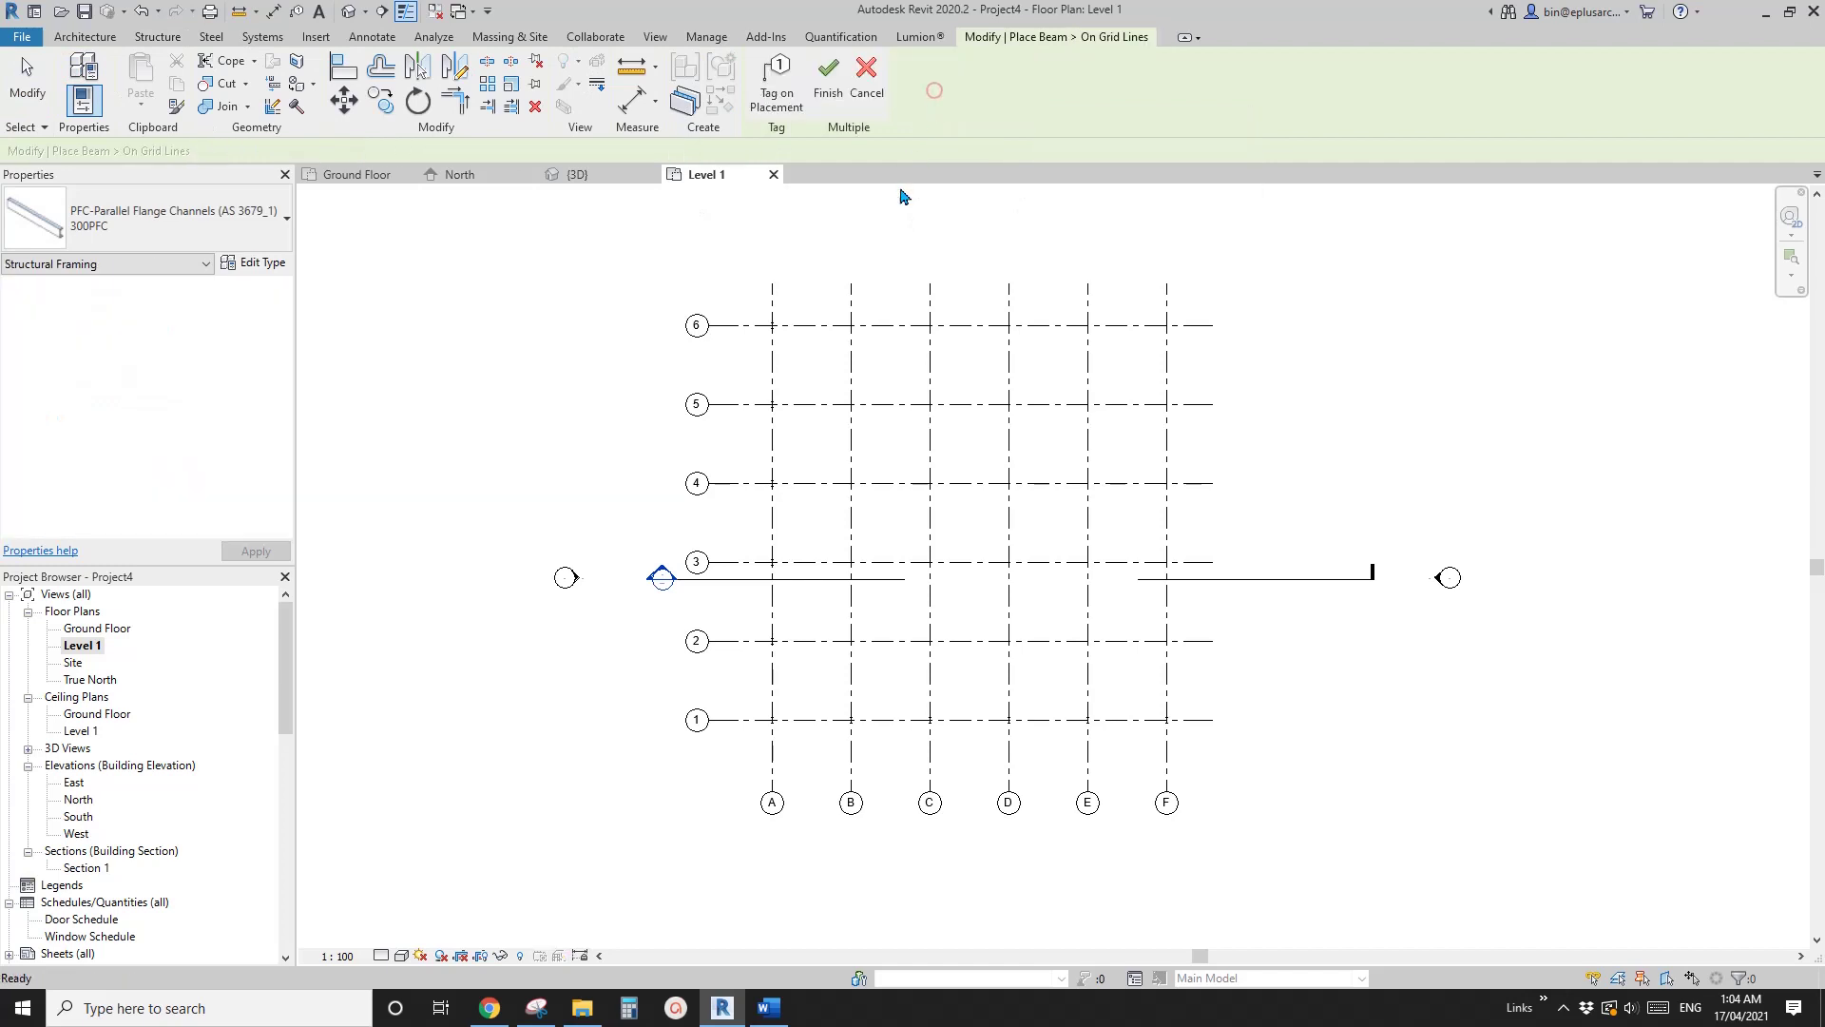
pyautogui.click(794, 287)
pyautogui.click(828, 92)
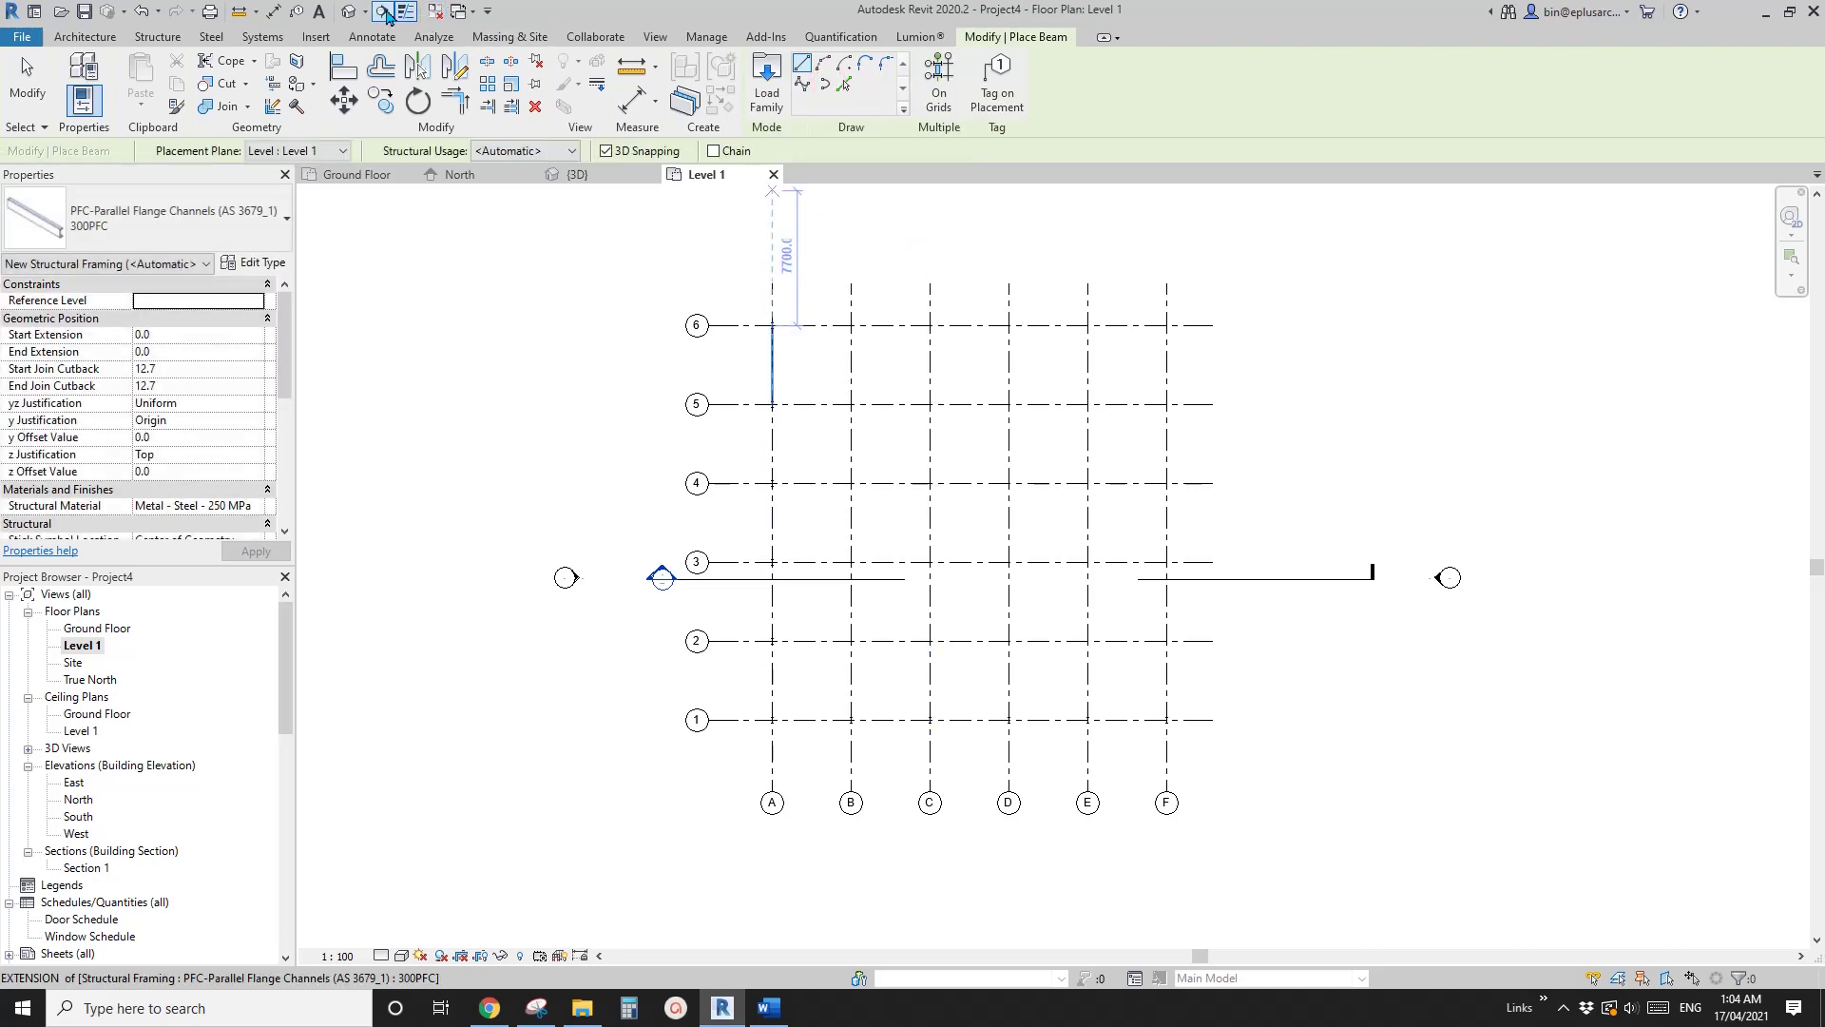
# - Examine the new Level 1 beams along grid A in the 3D view, checking the individual spans and their position below the columns
pyautogui.click(349, 12)
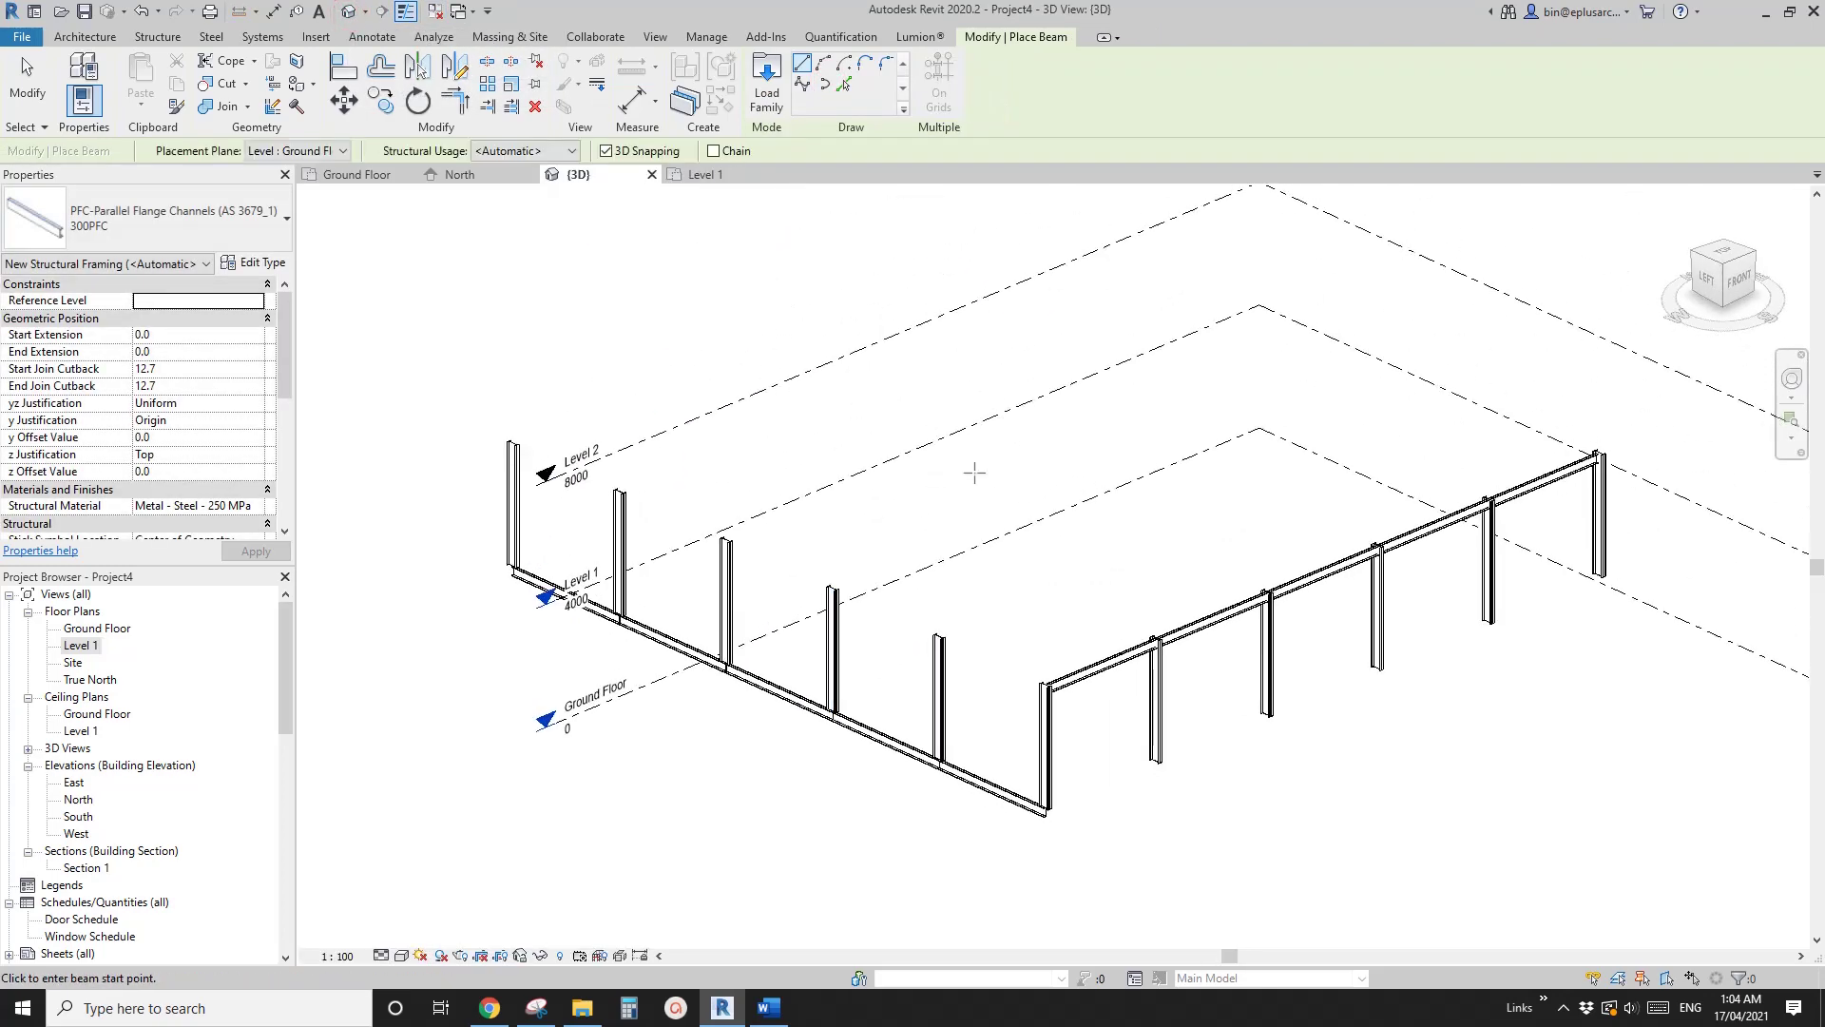
pyautogui.press('Escape')
pyautogui.click(870, 737)
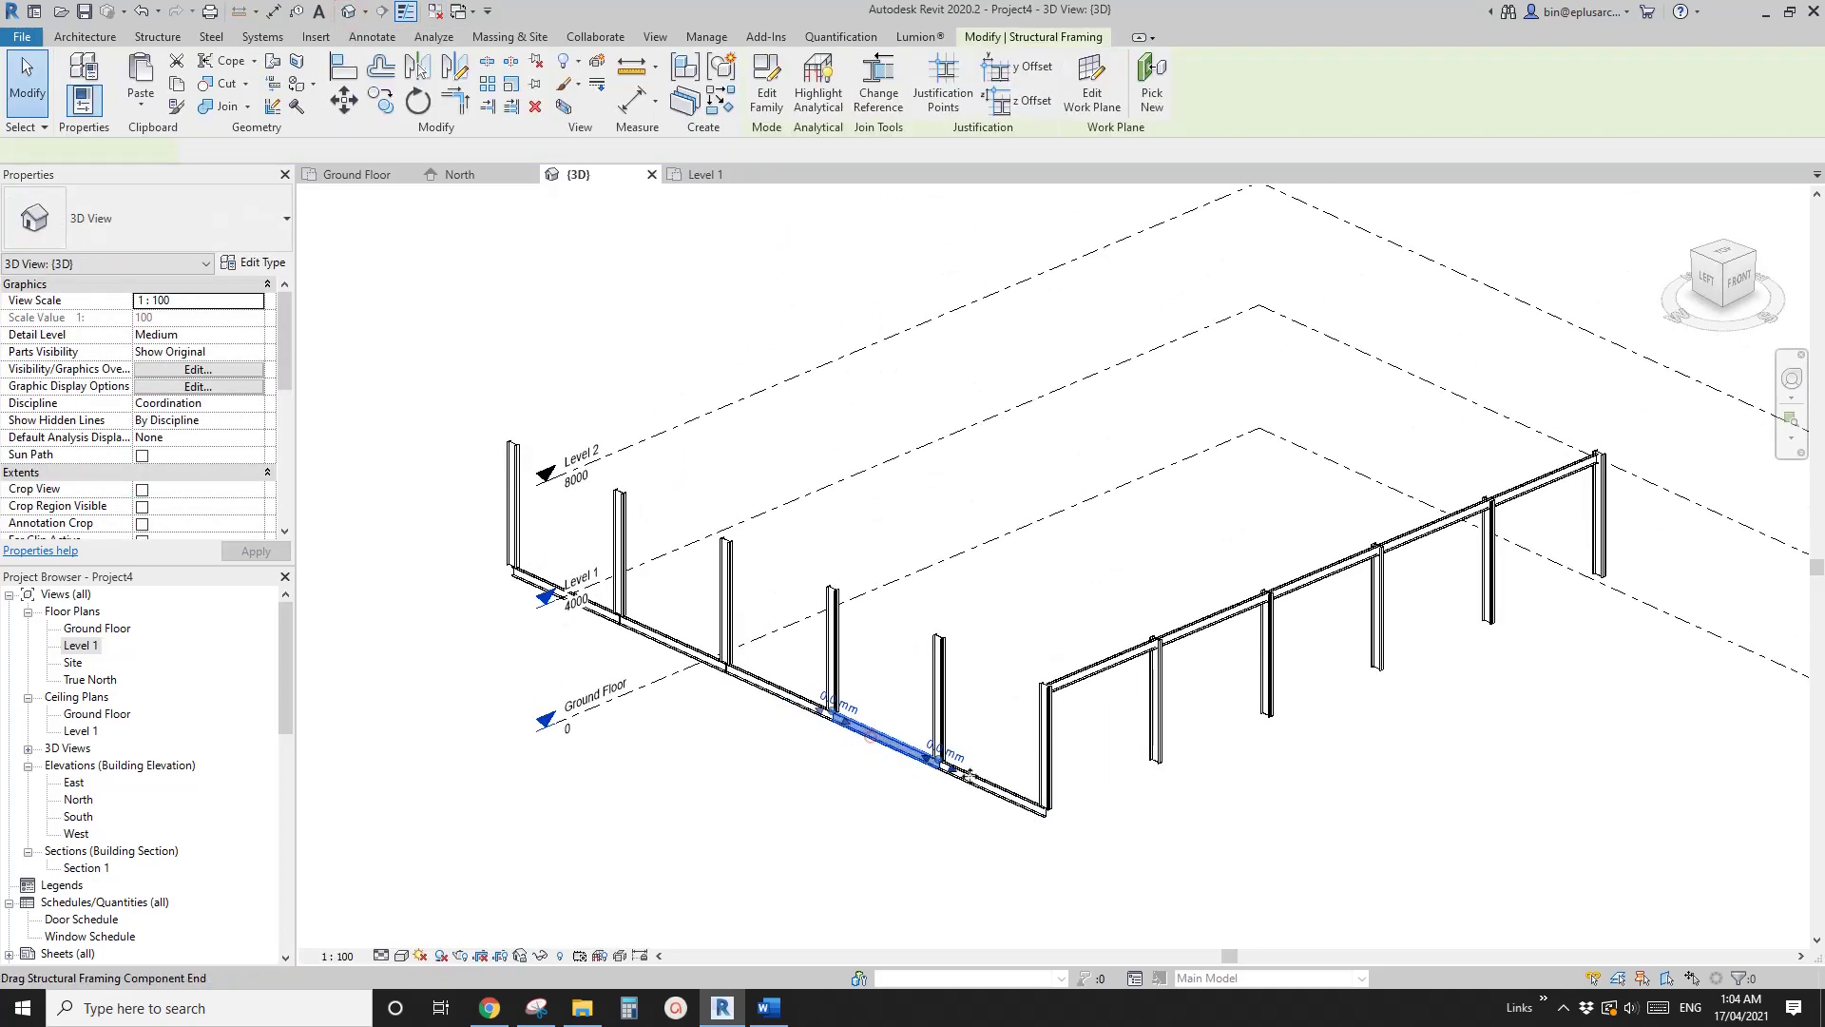
pyautogui.click(984, 788)
pyautogui.click(782, 692)
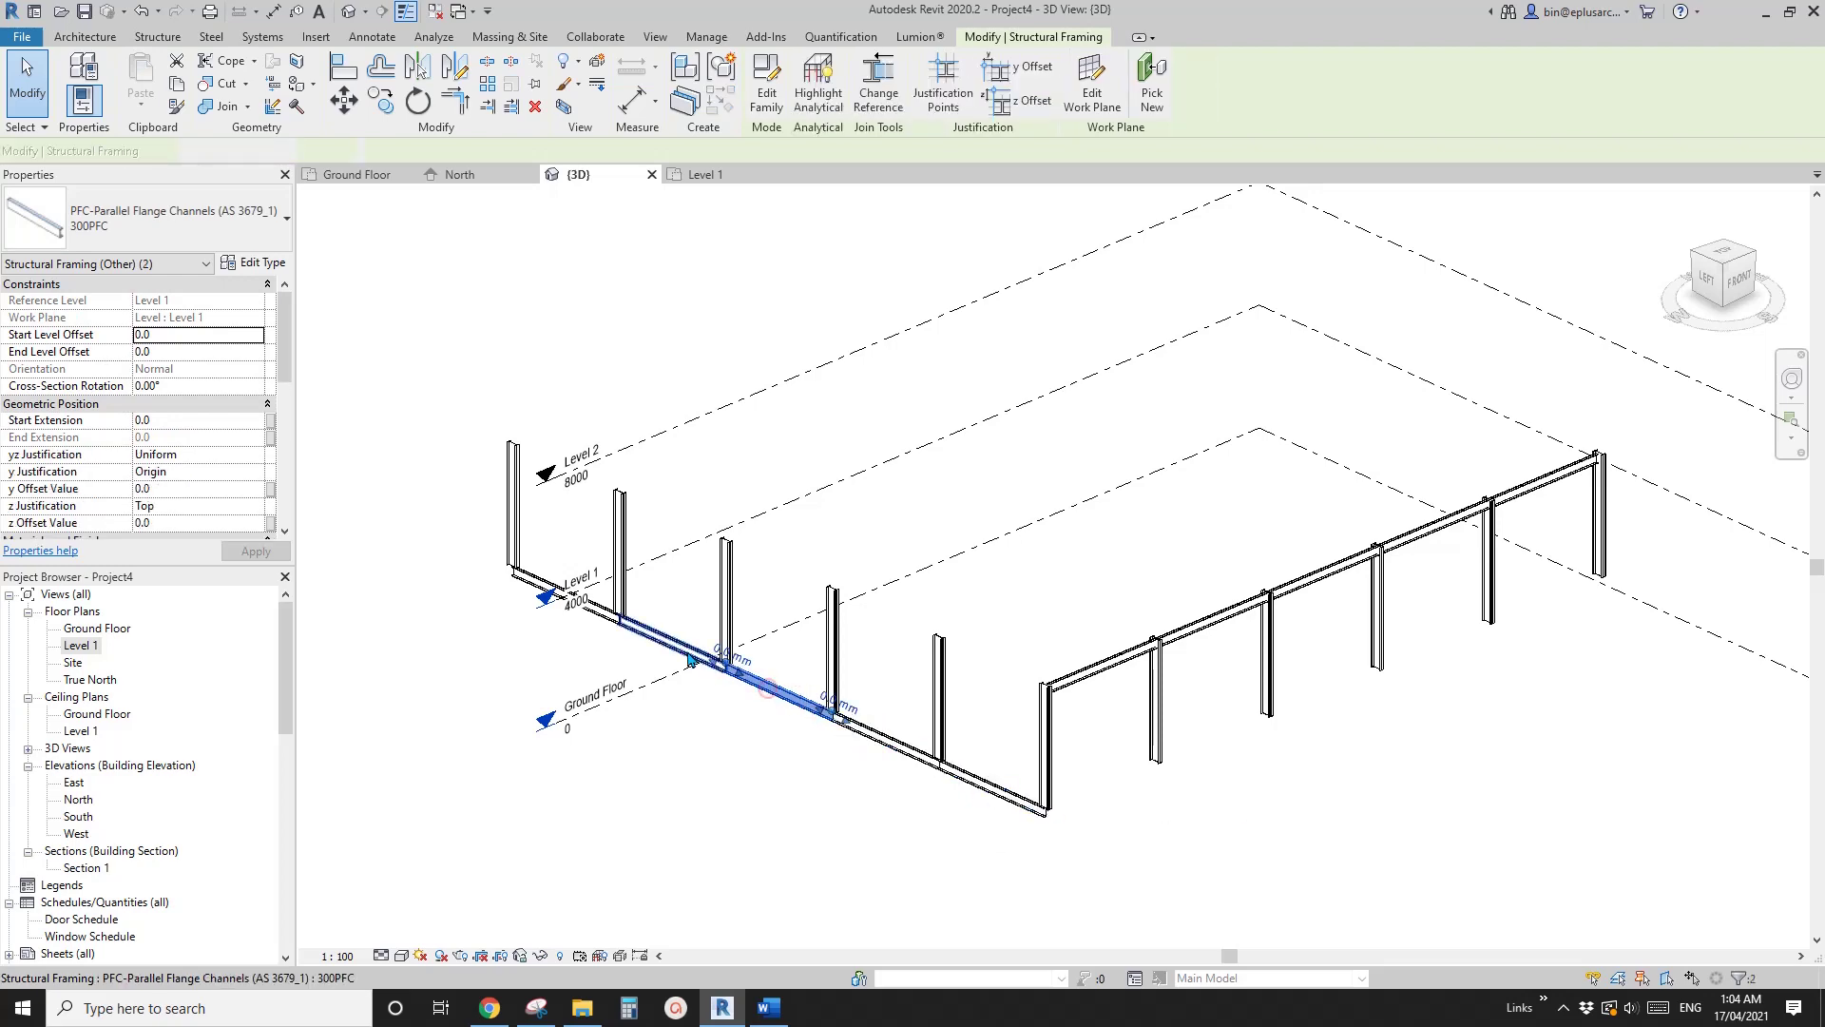
pyautogui.click(687, 650)
pyautogui.click(490, 523)
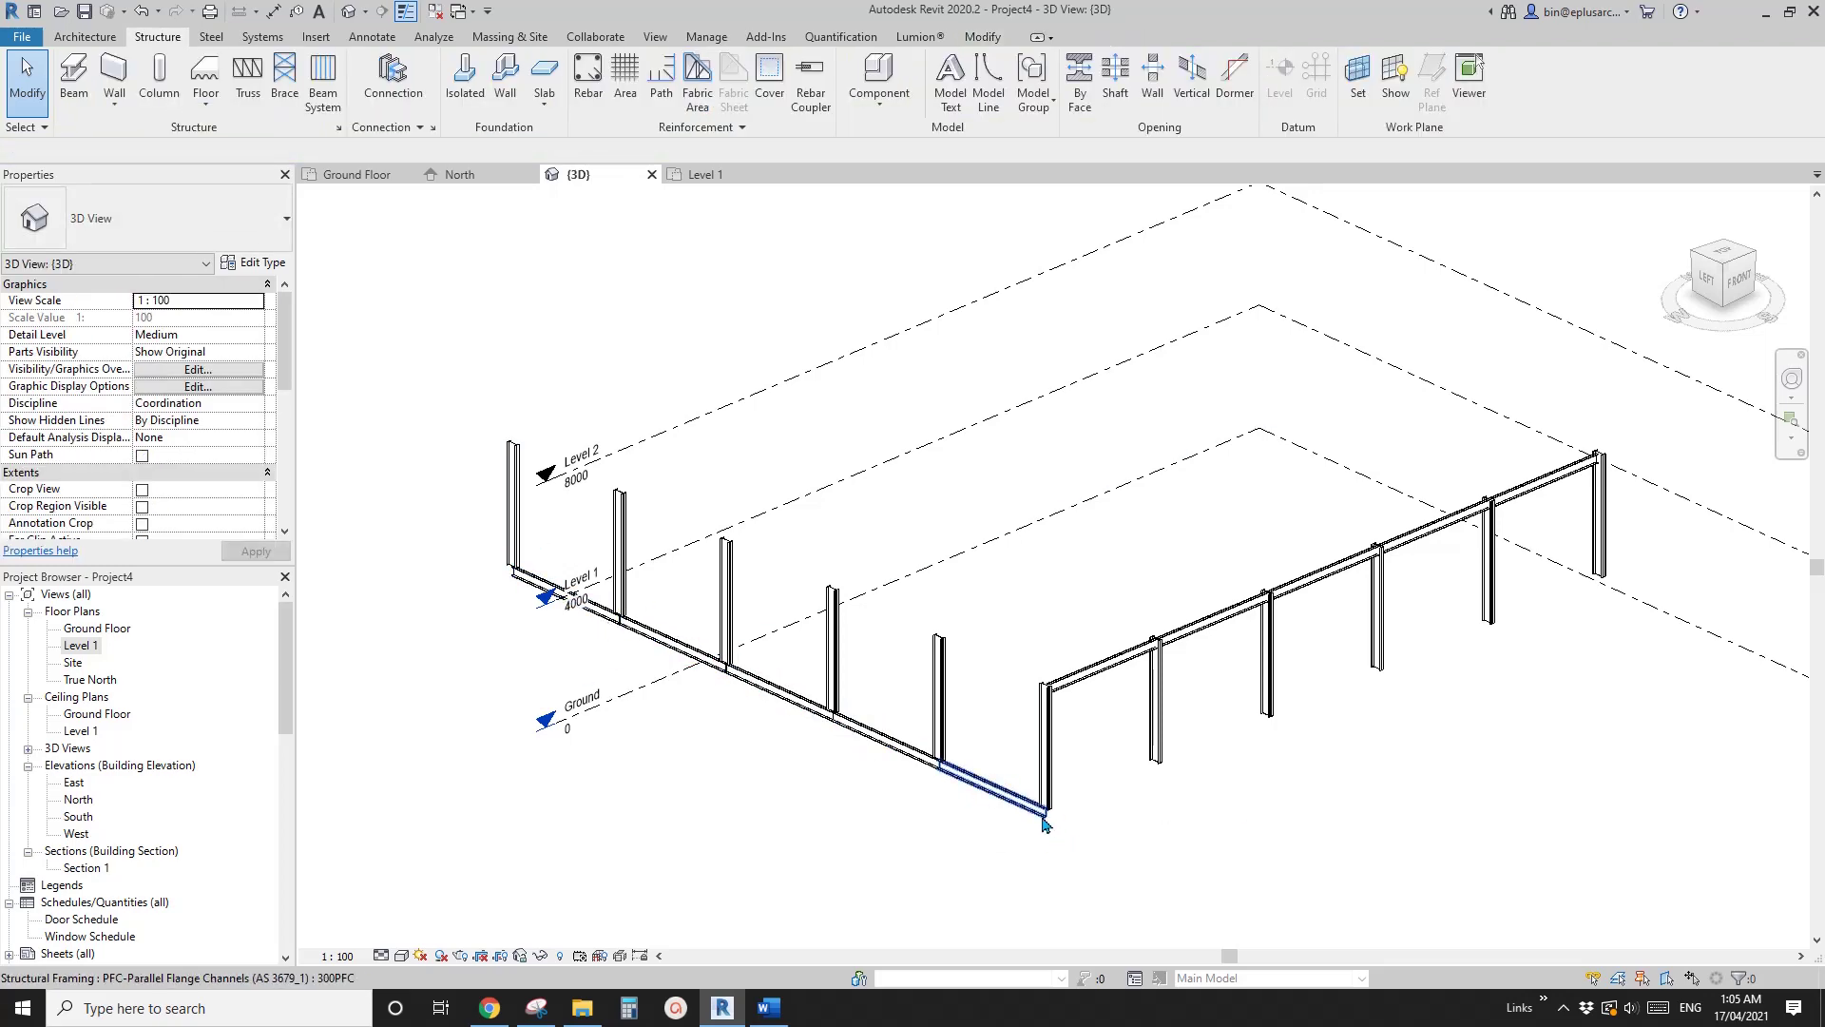
pyautogui.scroll(-2, 1048, 835)
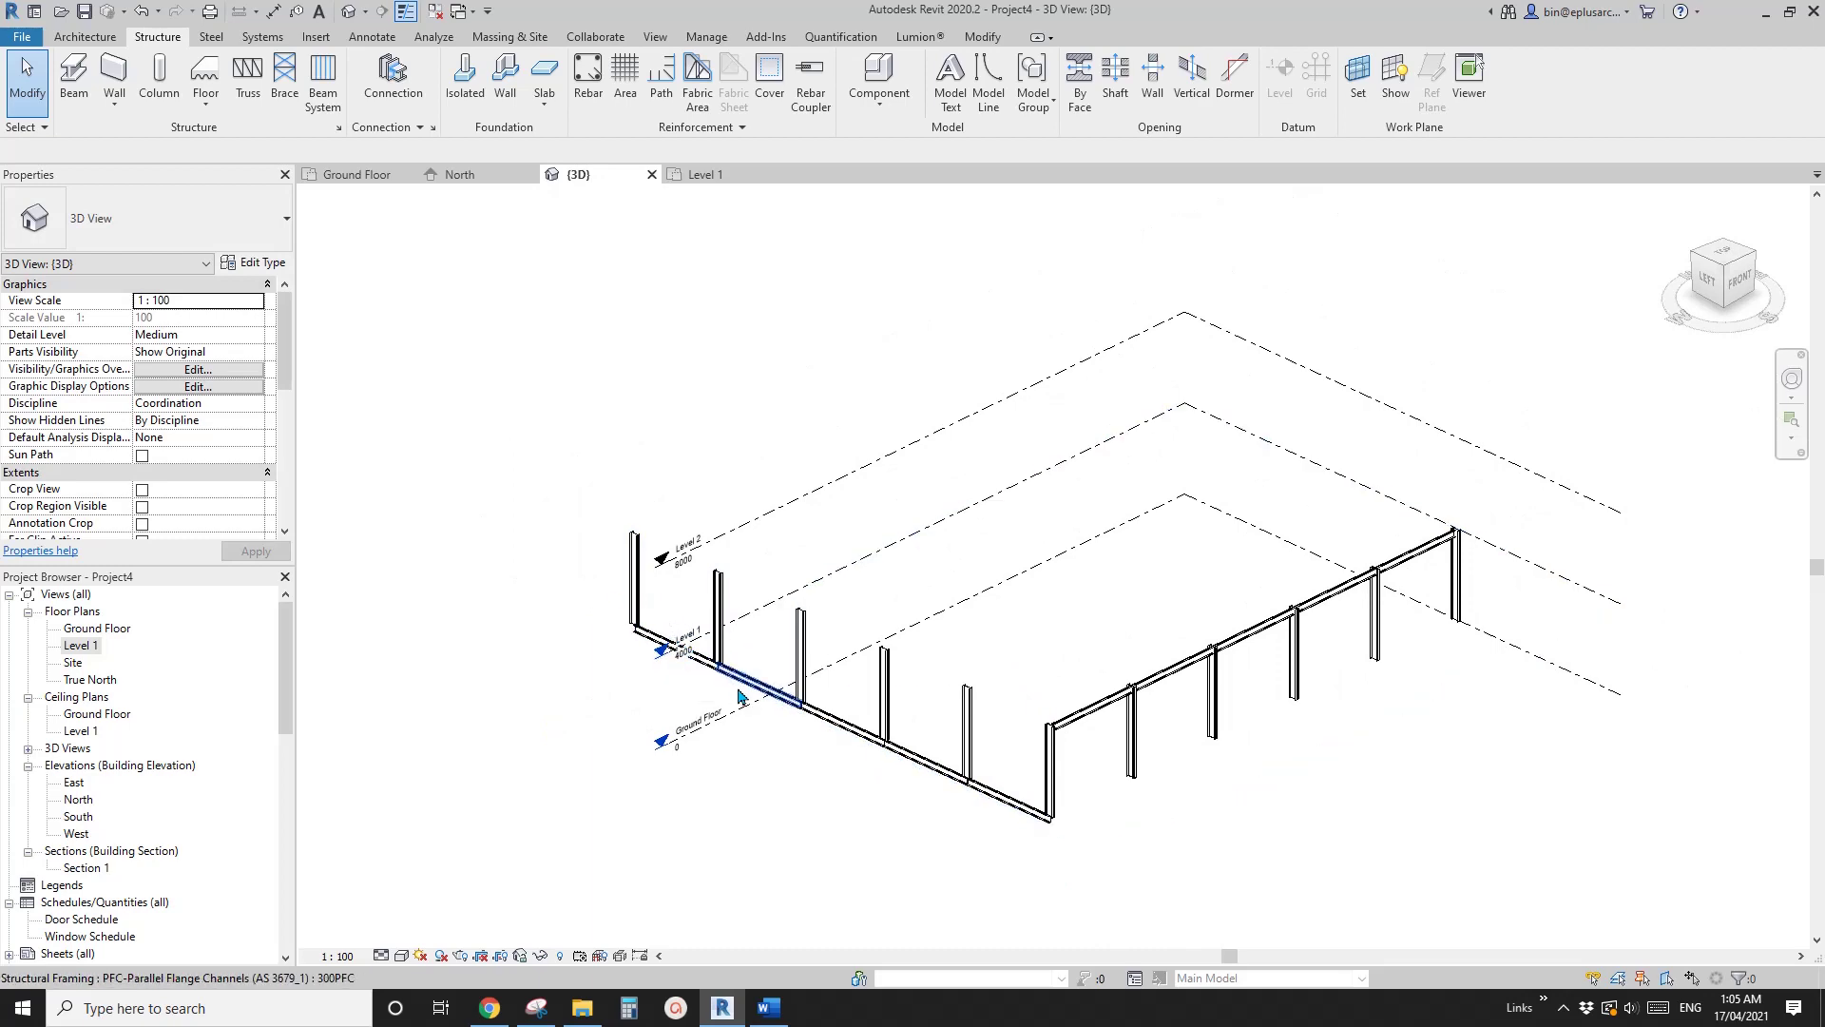
pyautogui.scroll(1, 662, 618)
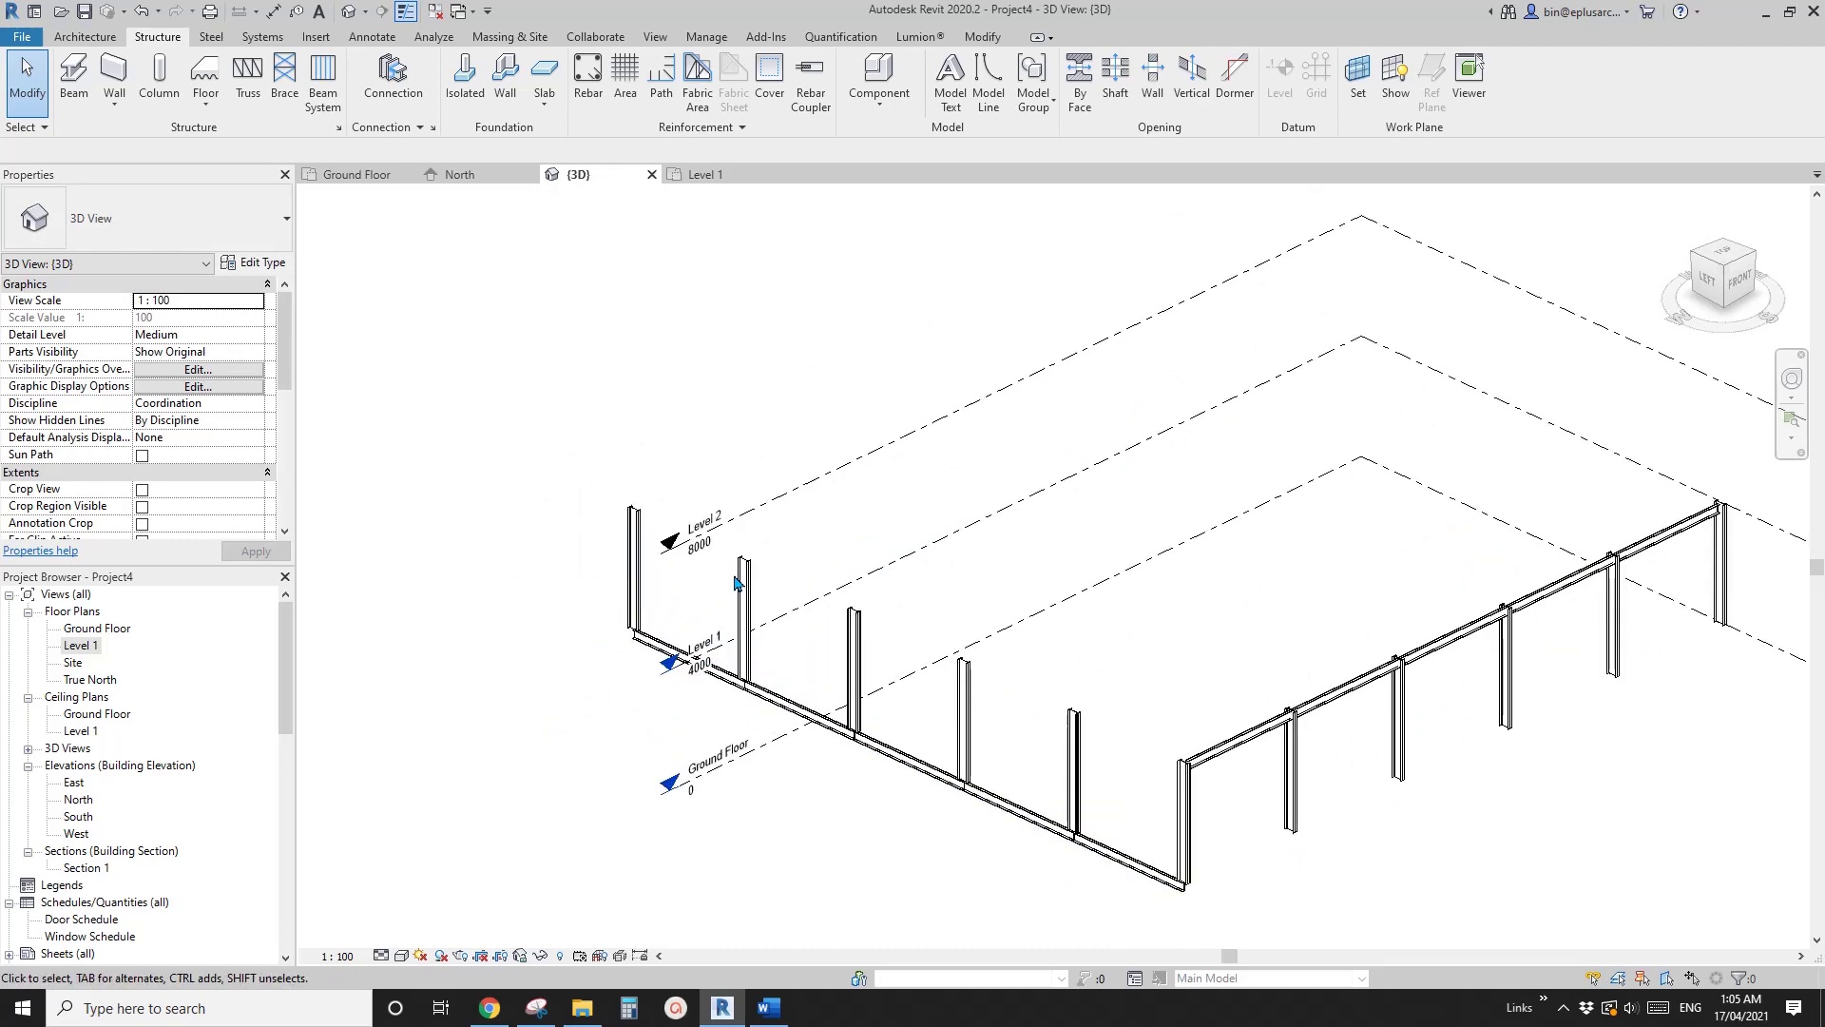
pyautogui.scroll(1, 739, 585)
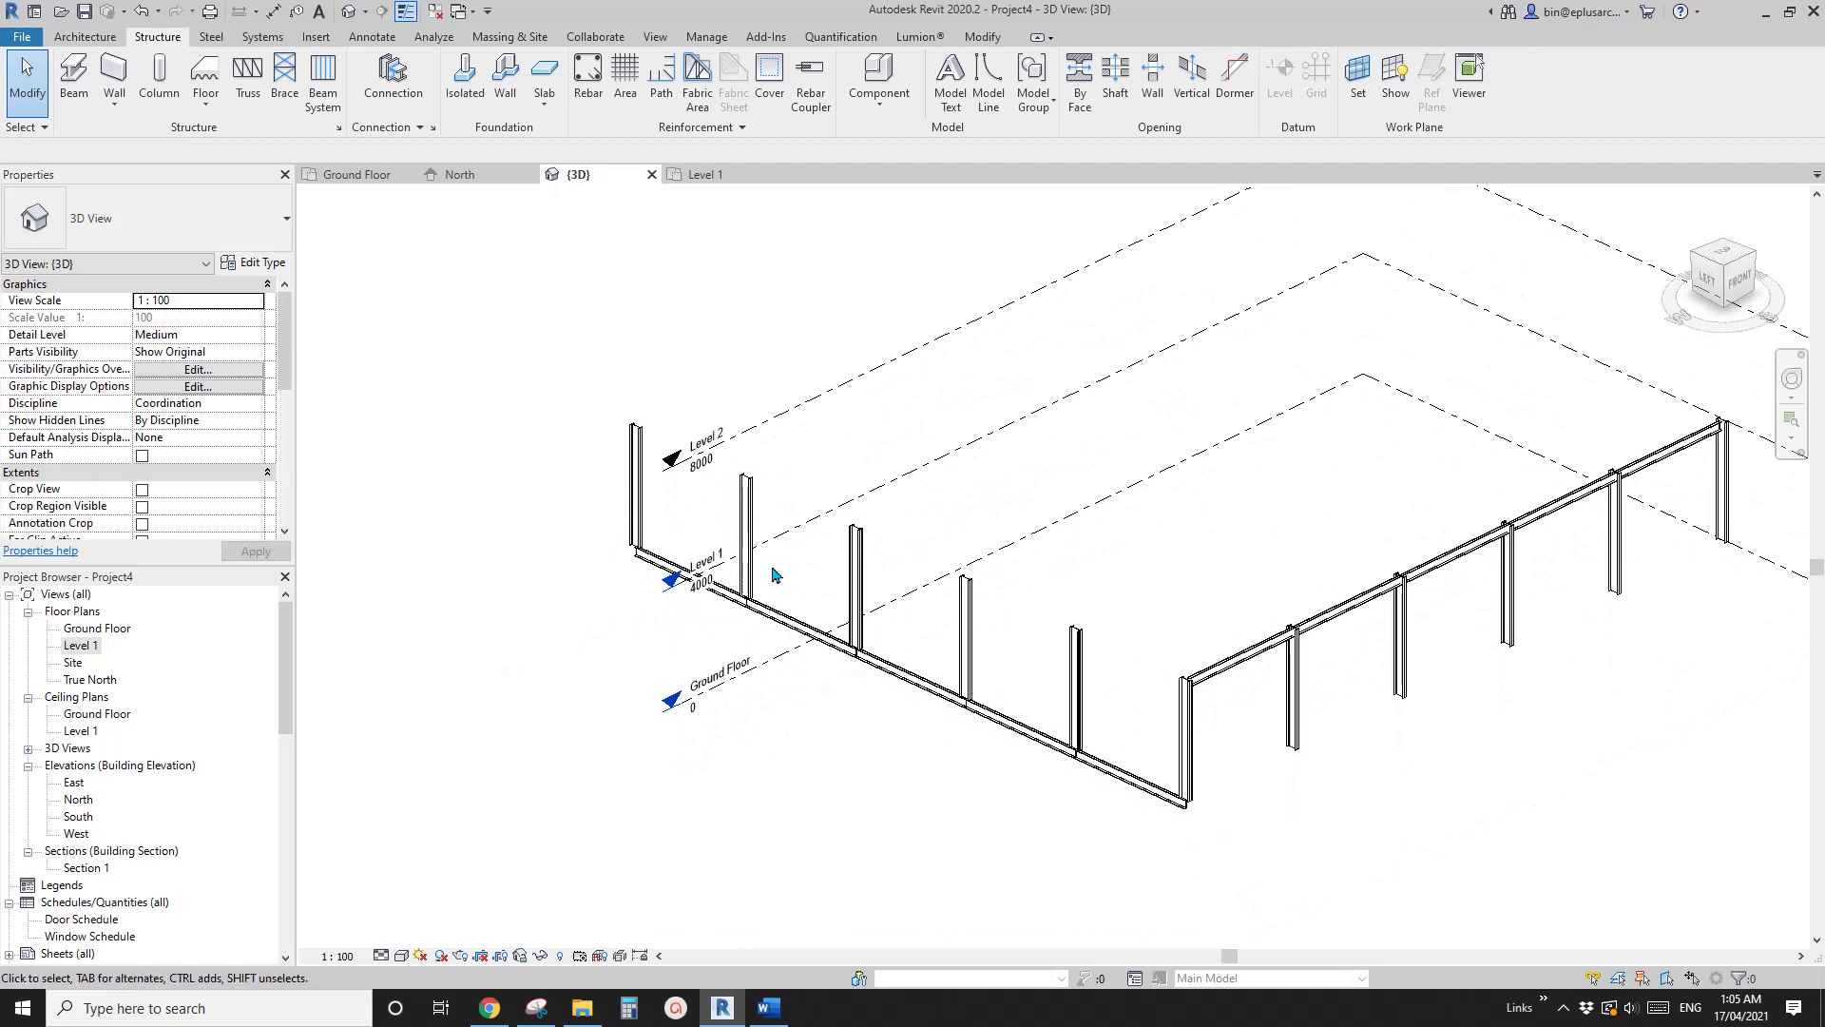
pyautogui.moveTo(856, 633); pyautogui.dragTo(768, 608, button='middle')
pyautogui.scroll(-1, 897, 722)
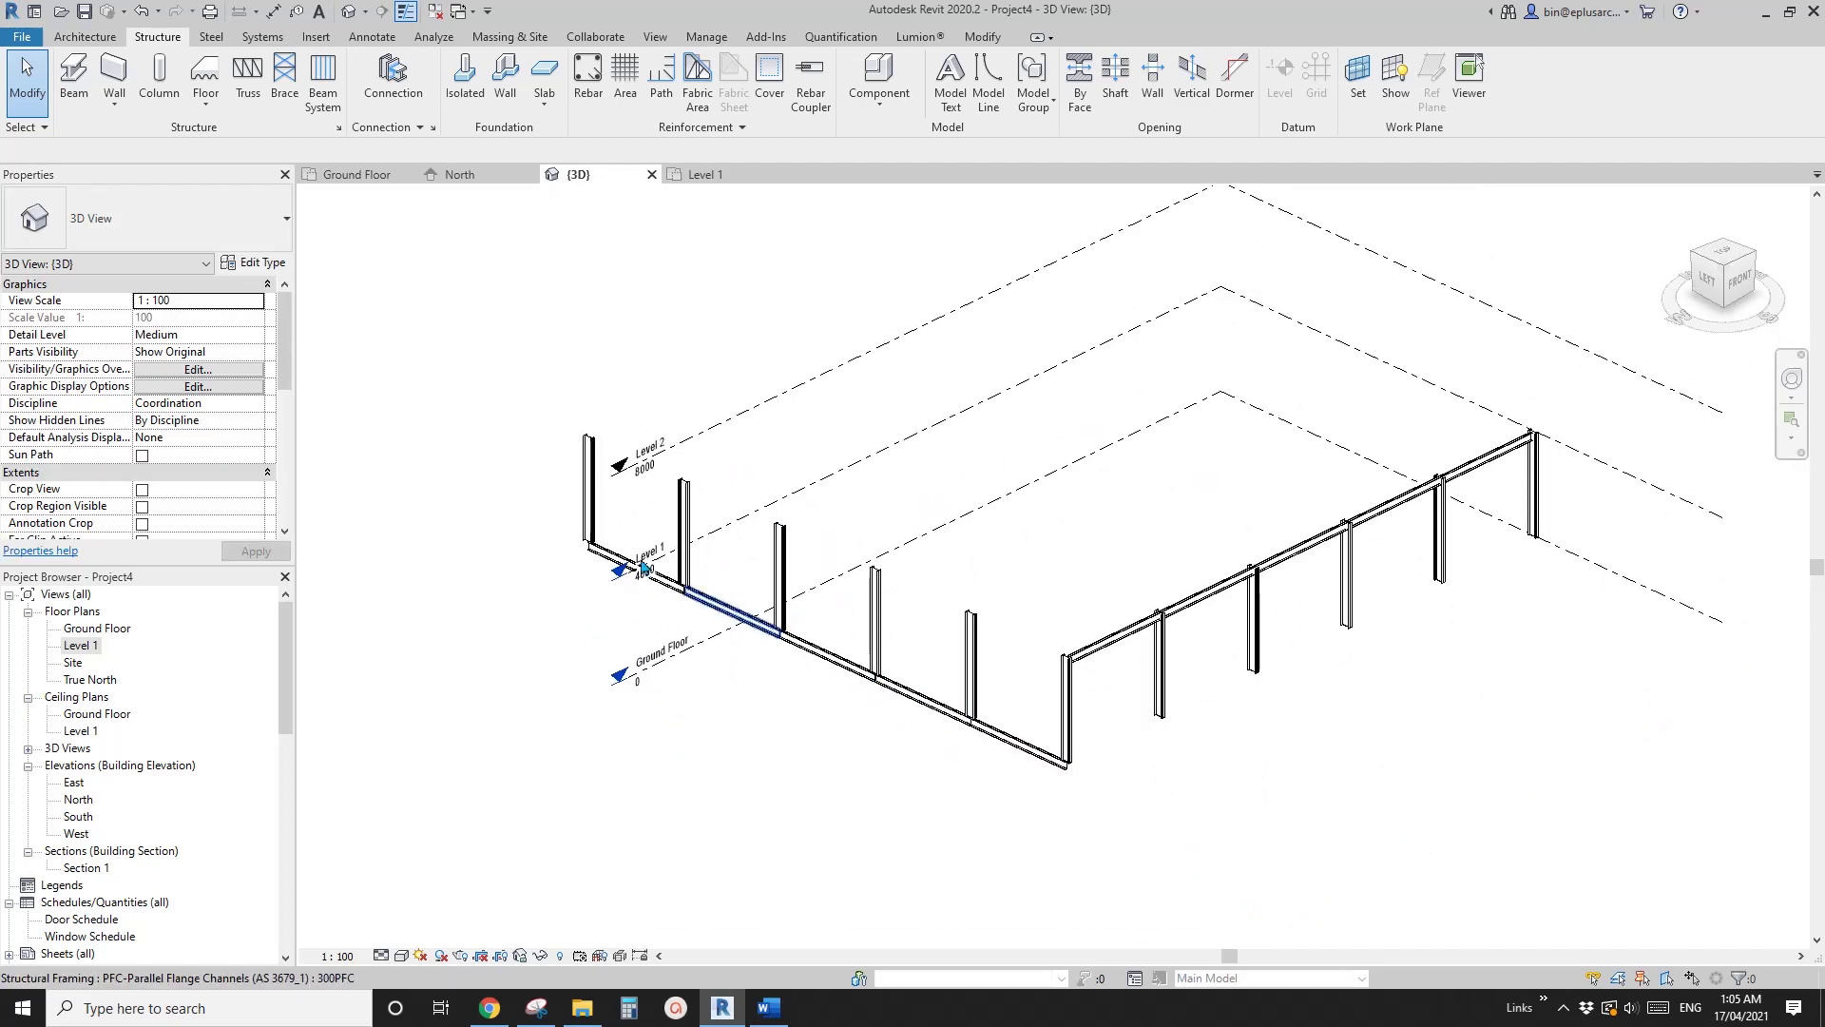
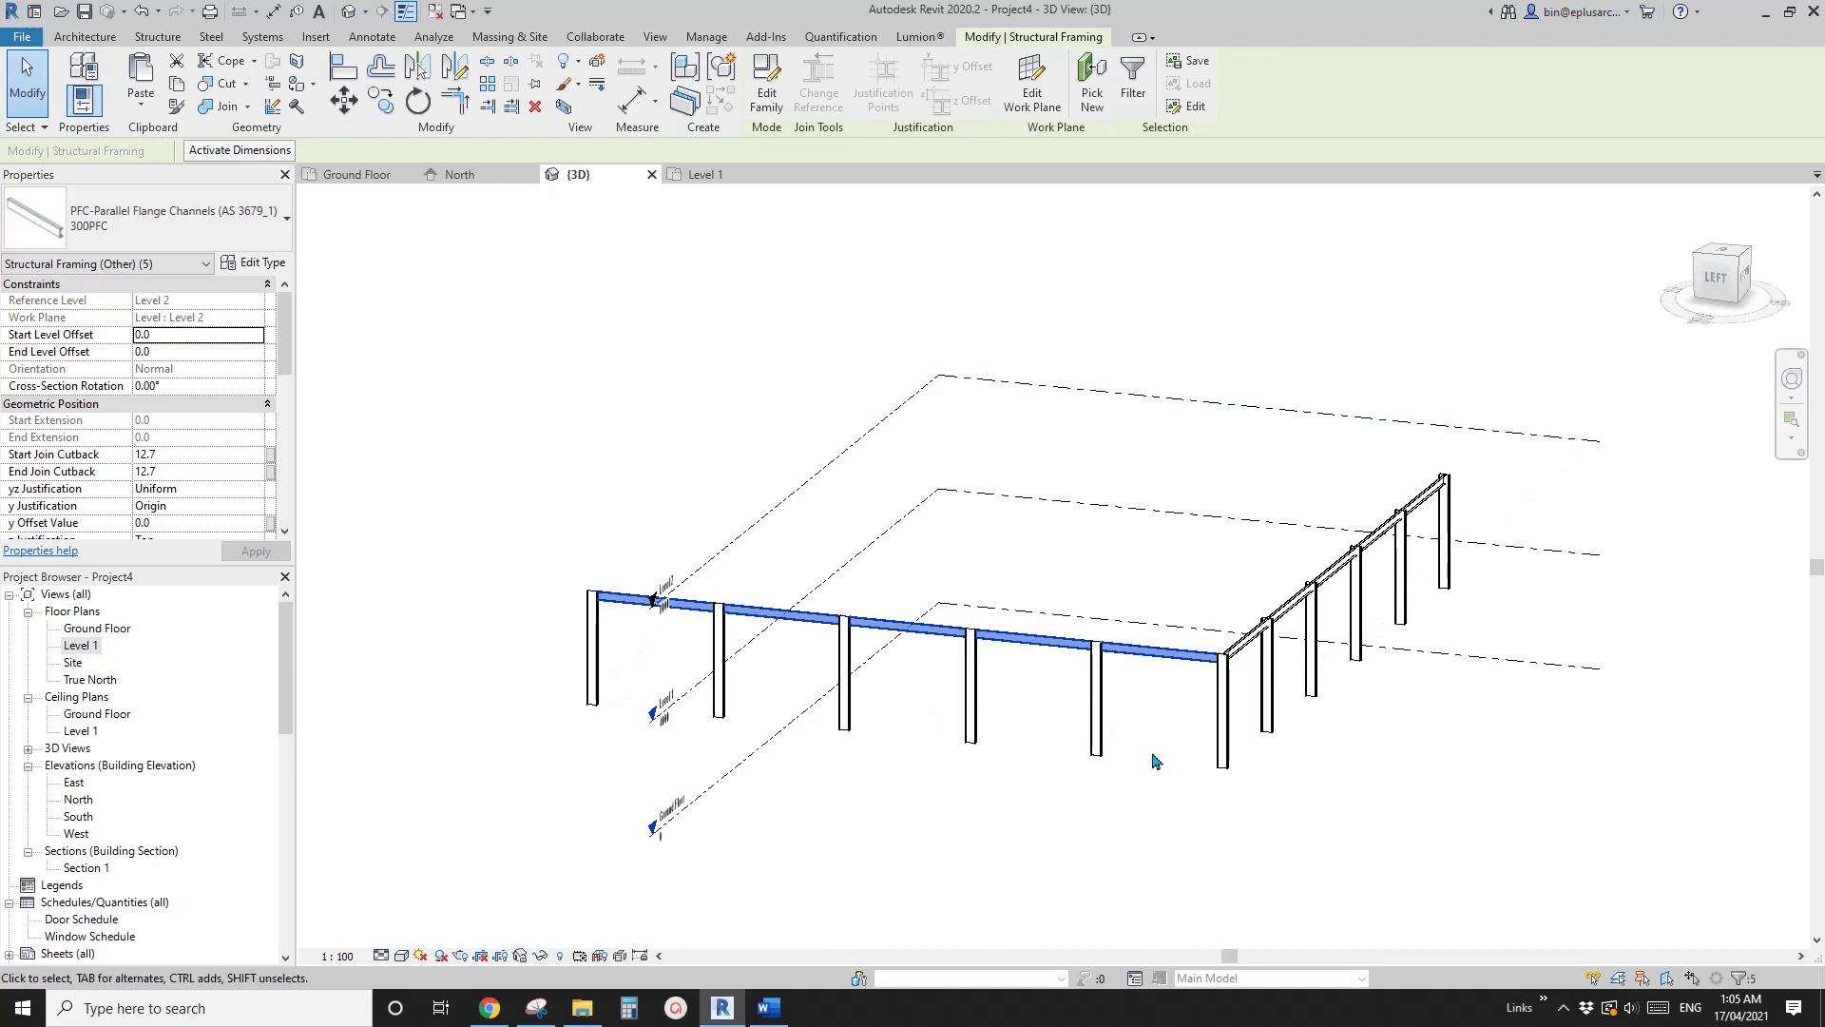
# - Paste the copied grid A beams aligned to the same place at Level 1, along the column bases
pyautogui.click(153, 112)
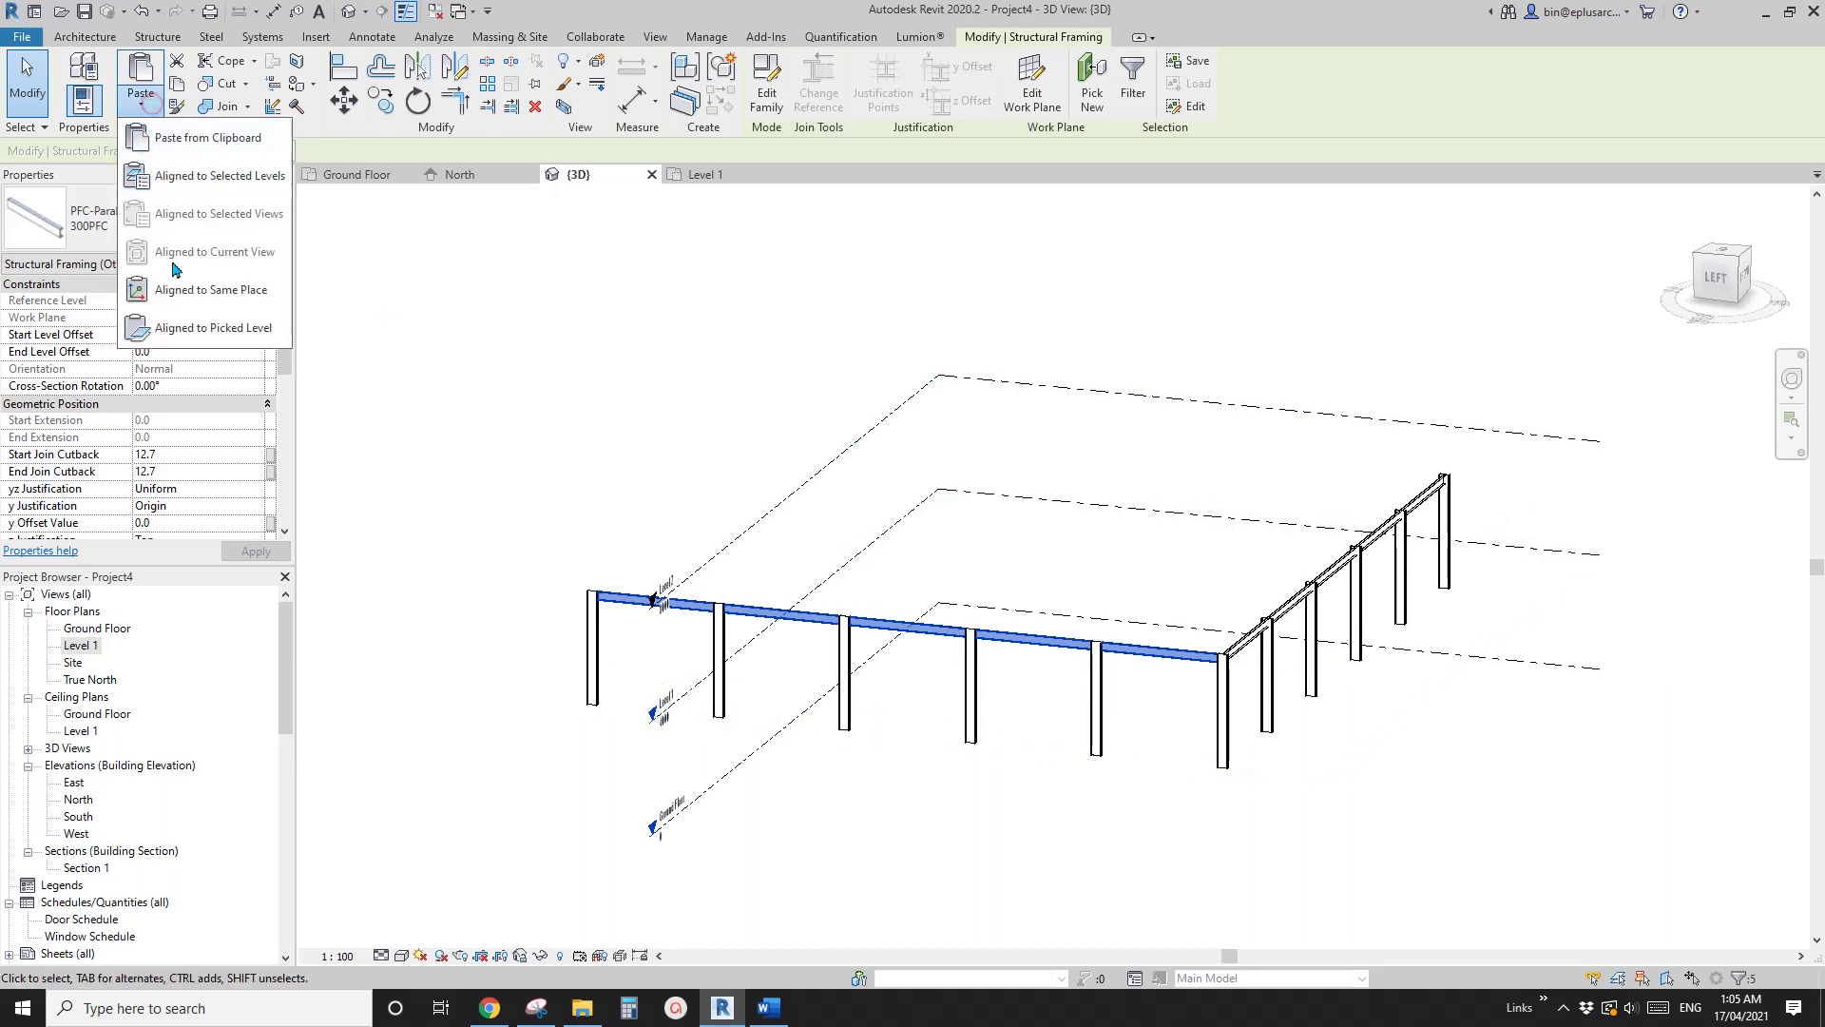
pyautogui.click(211, 294)
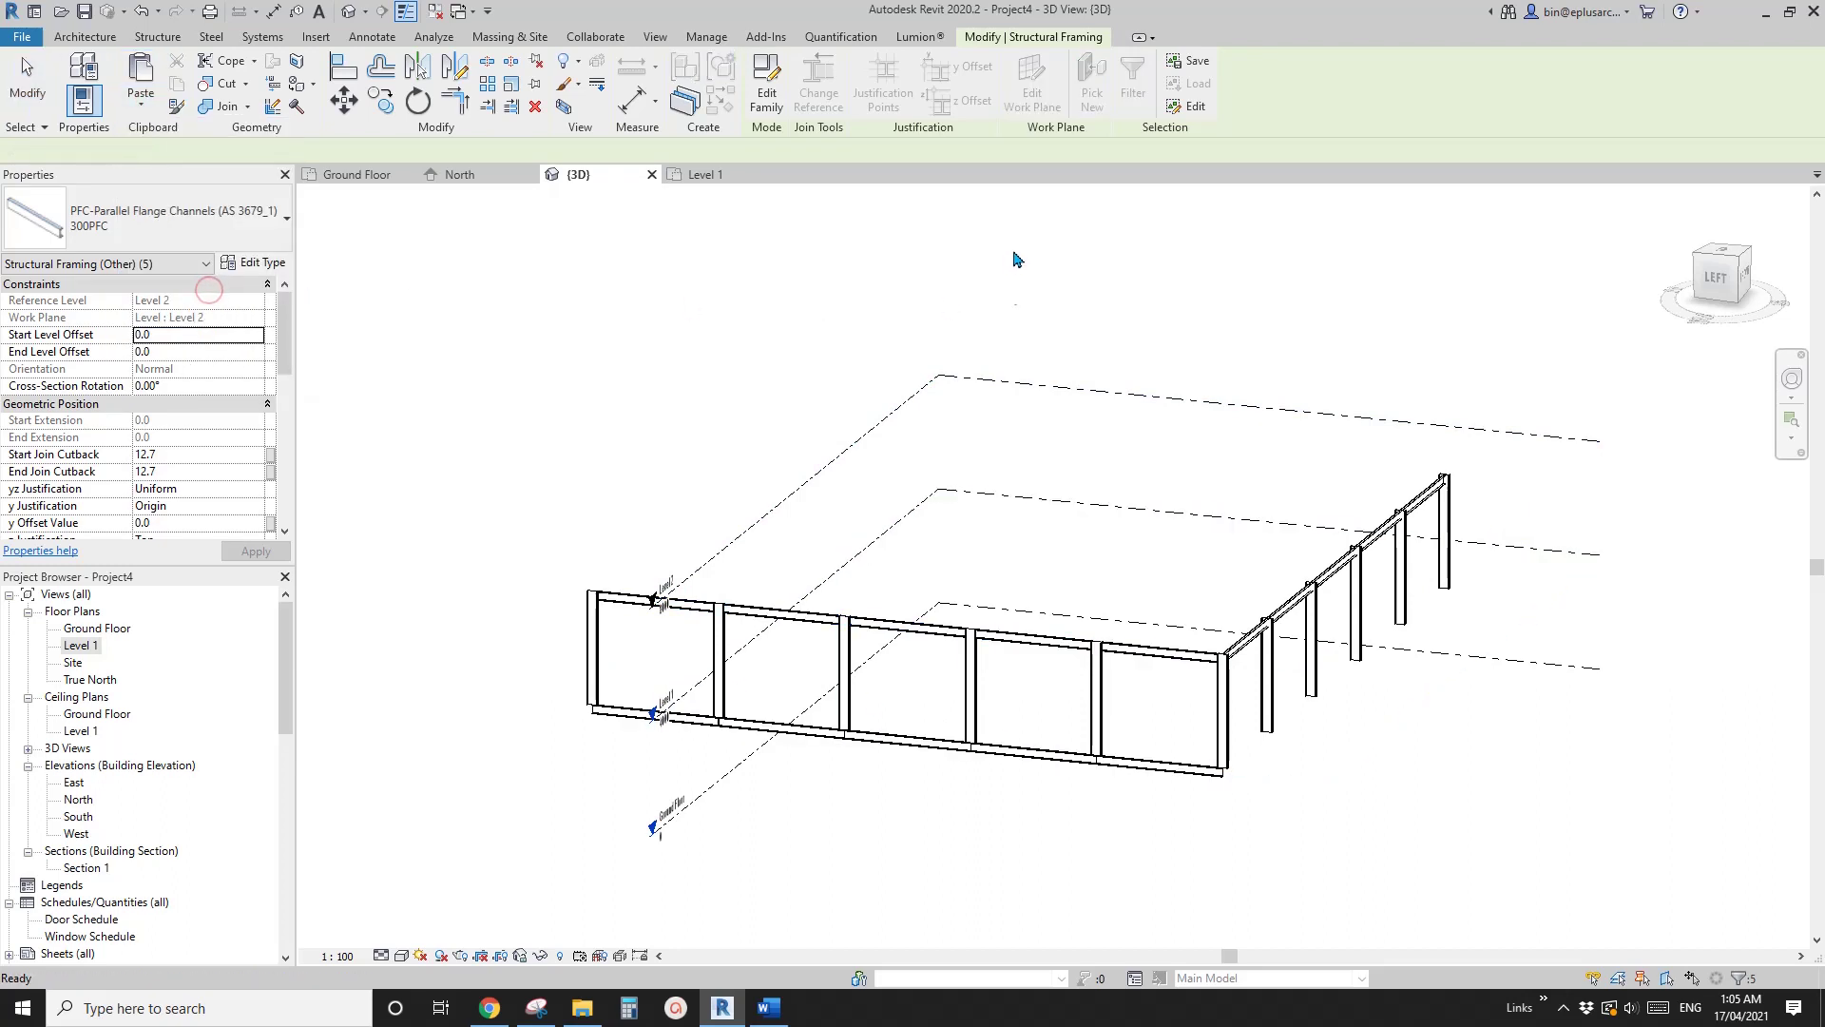
pyautogui.moveTo(1045, 433); pyautogui.dragTo(970, 318, button='middle')
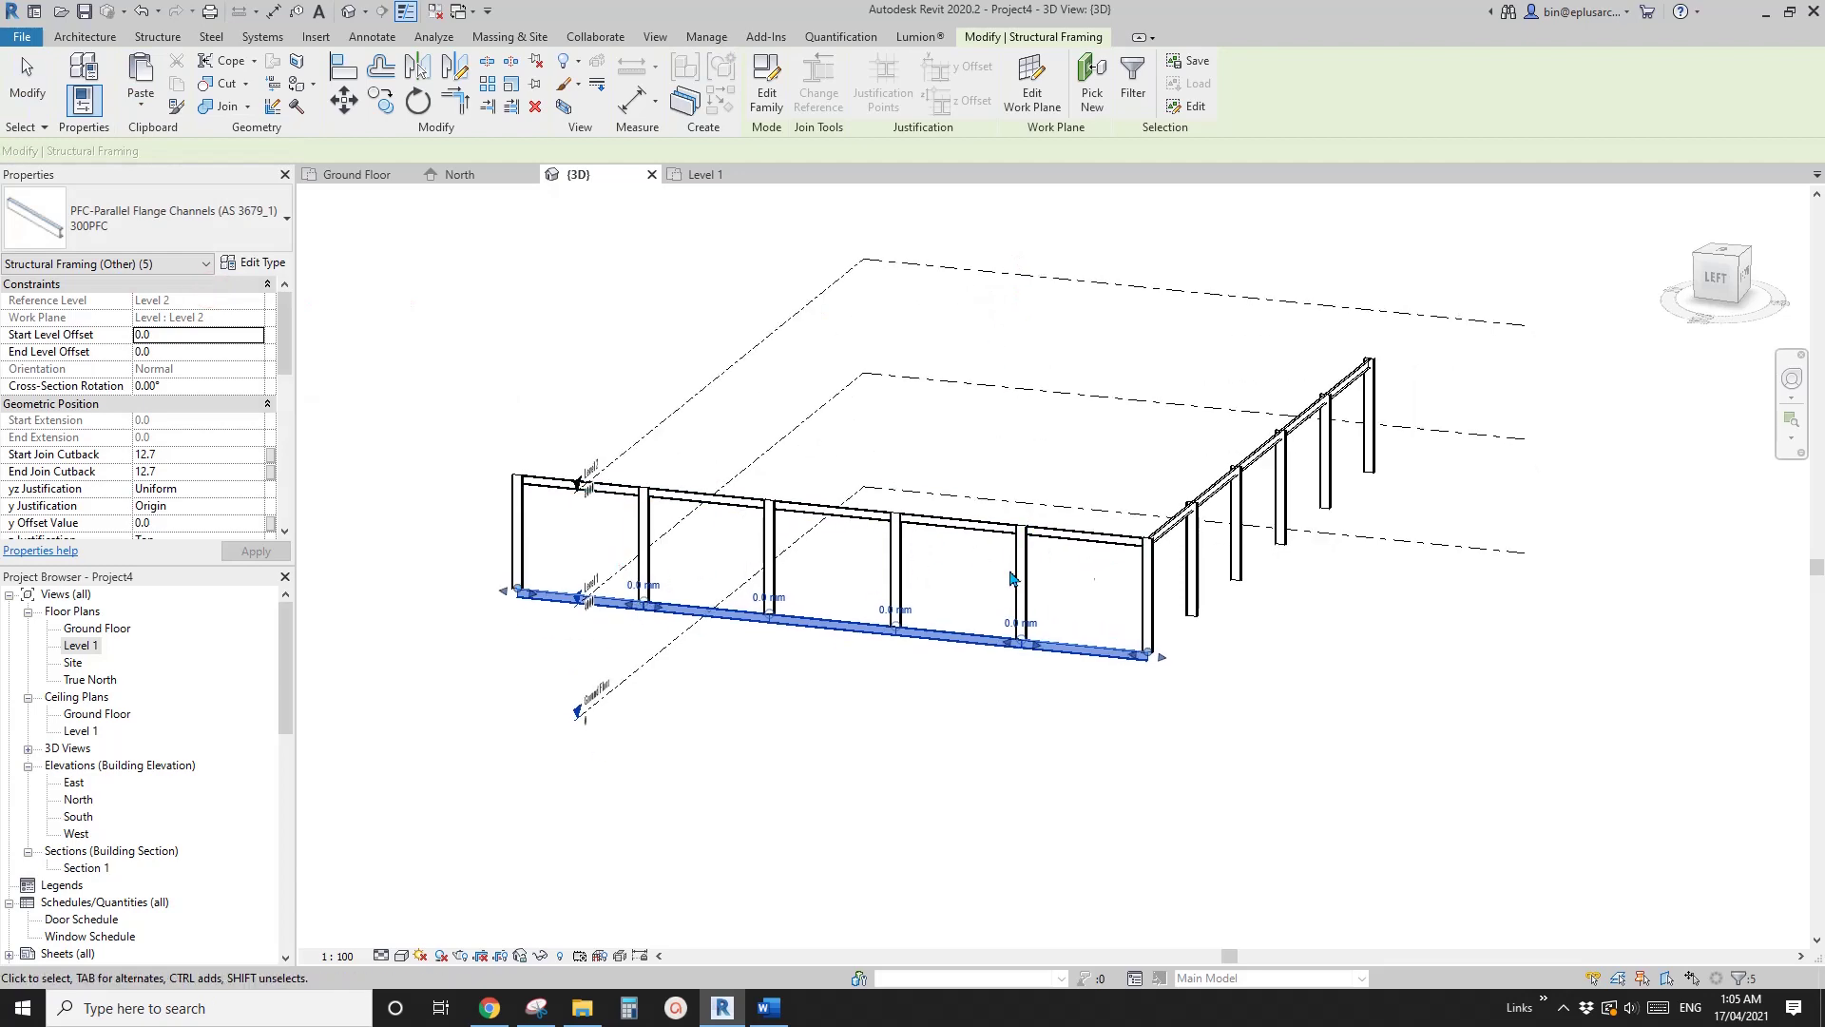
pyautogui.scroll(3, 1080, 619)
pyautogui.press('Escape')
pyautogui.click(1061, 670)
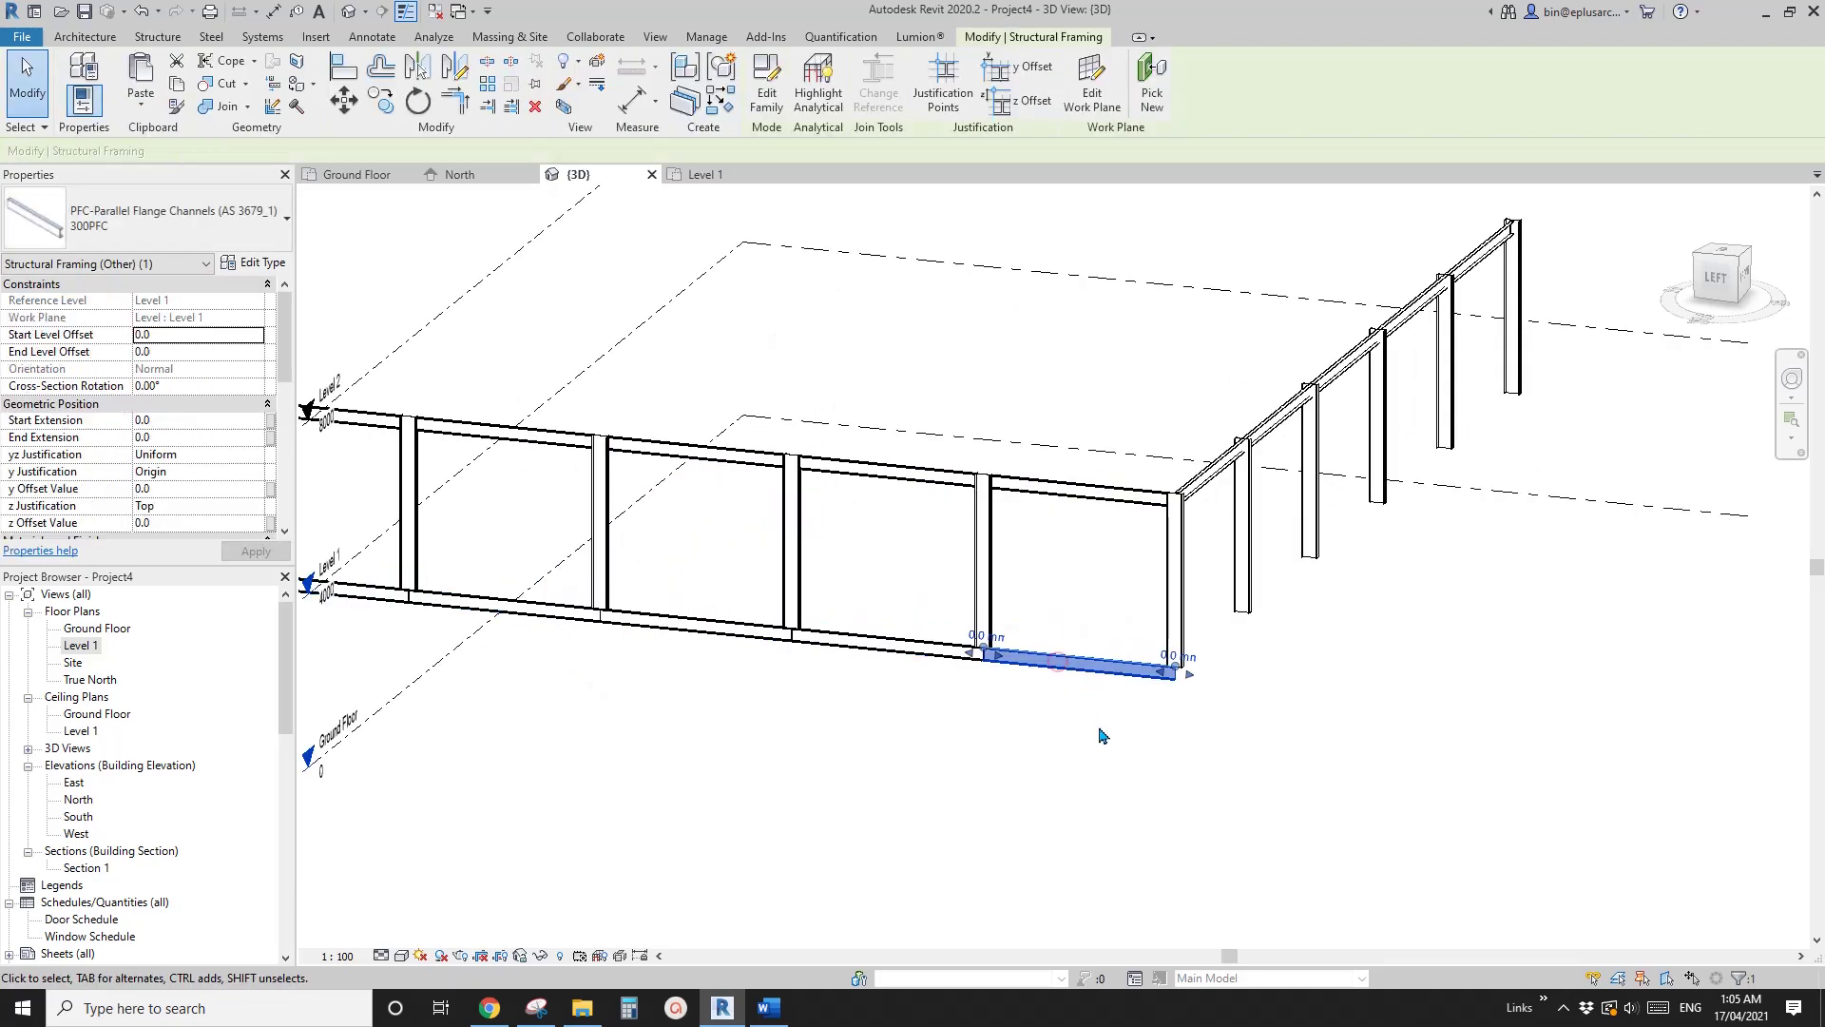
pyautogui.click(1092, 725)
pyautogui.keyDown('shift'); pyautogui.moveTo(1092, 725); pyautogui.dragTo(993, 677, button='middle'); pyautogui.keyUp('shift')
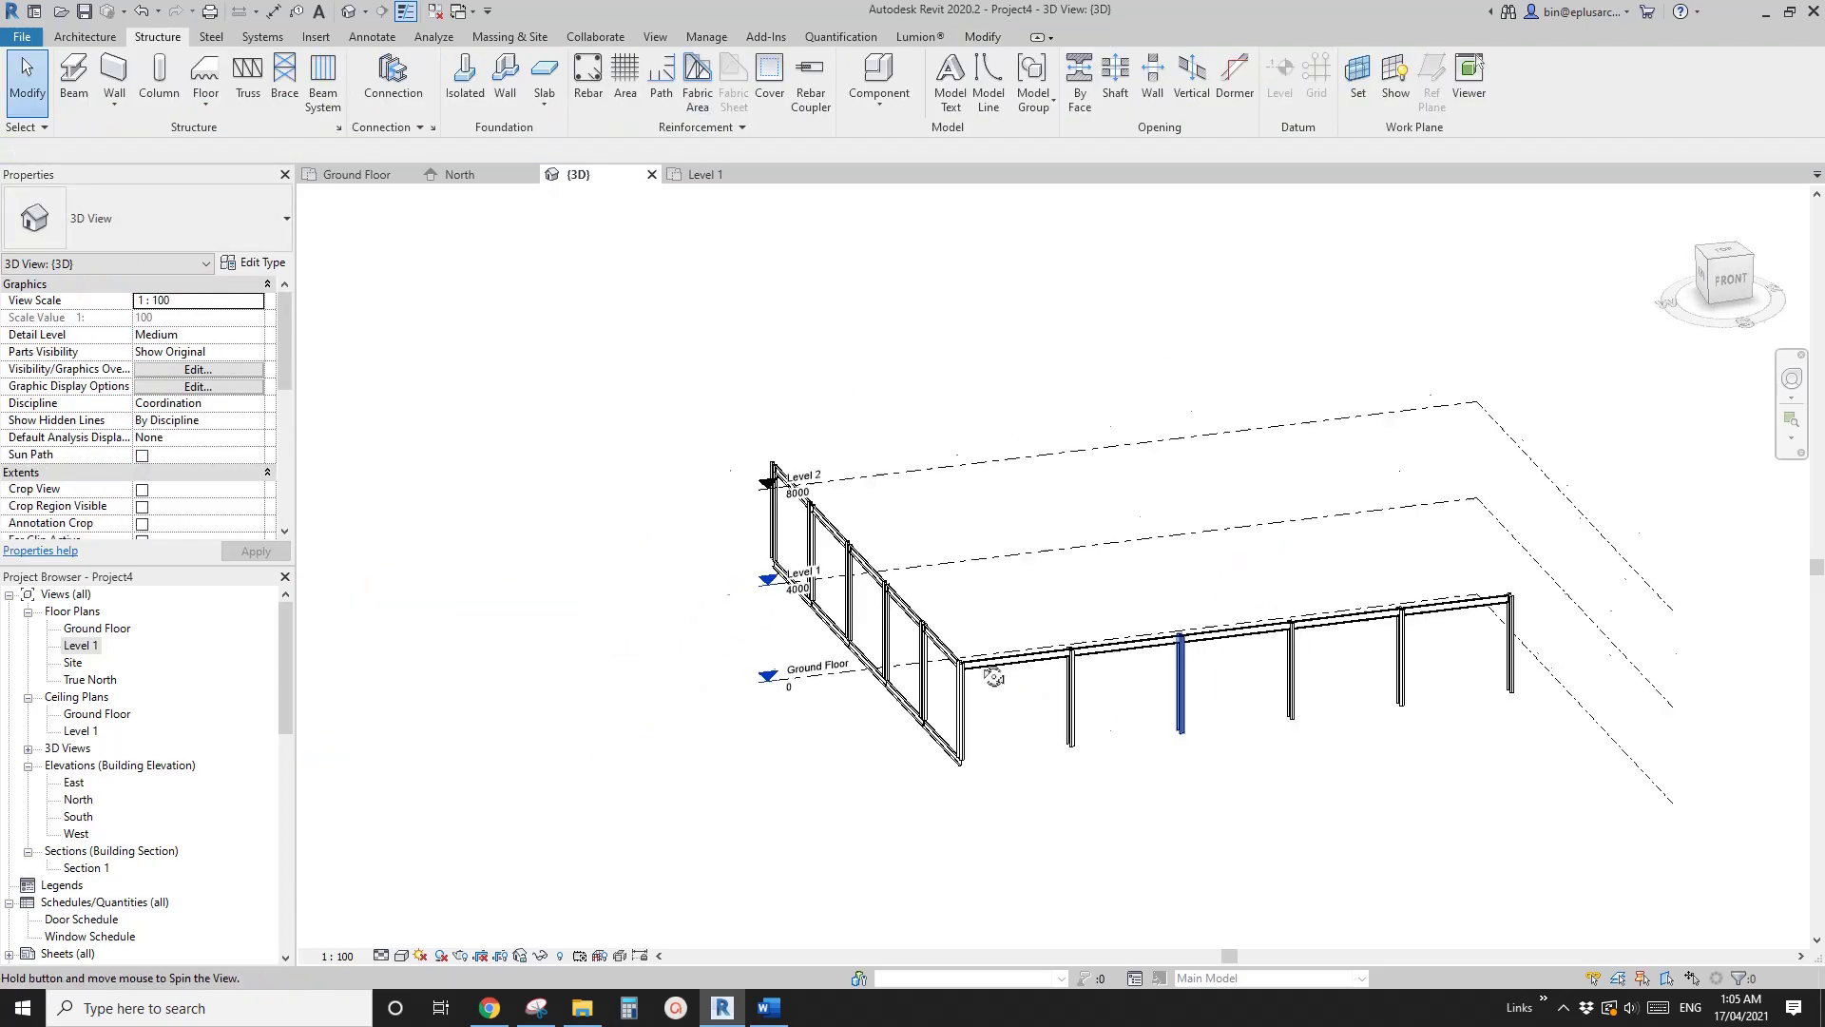
pyautogui.click(1095, 649)
pyautogui.keyDown('shift'); pyautogui.moveTo(1095, 653); pyautogui.dragTo(1203, 605, button='middle'); pyautogui.keyUp('shift')
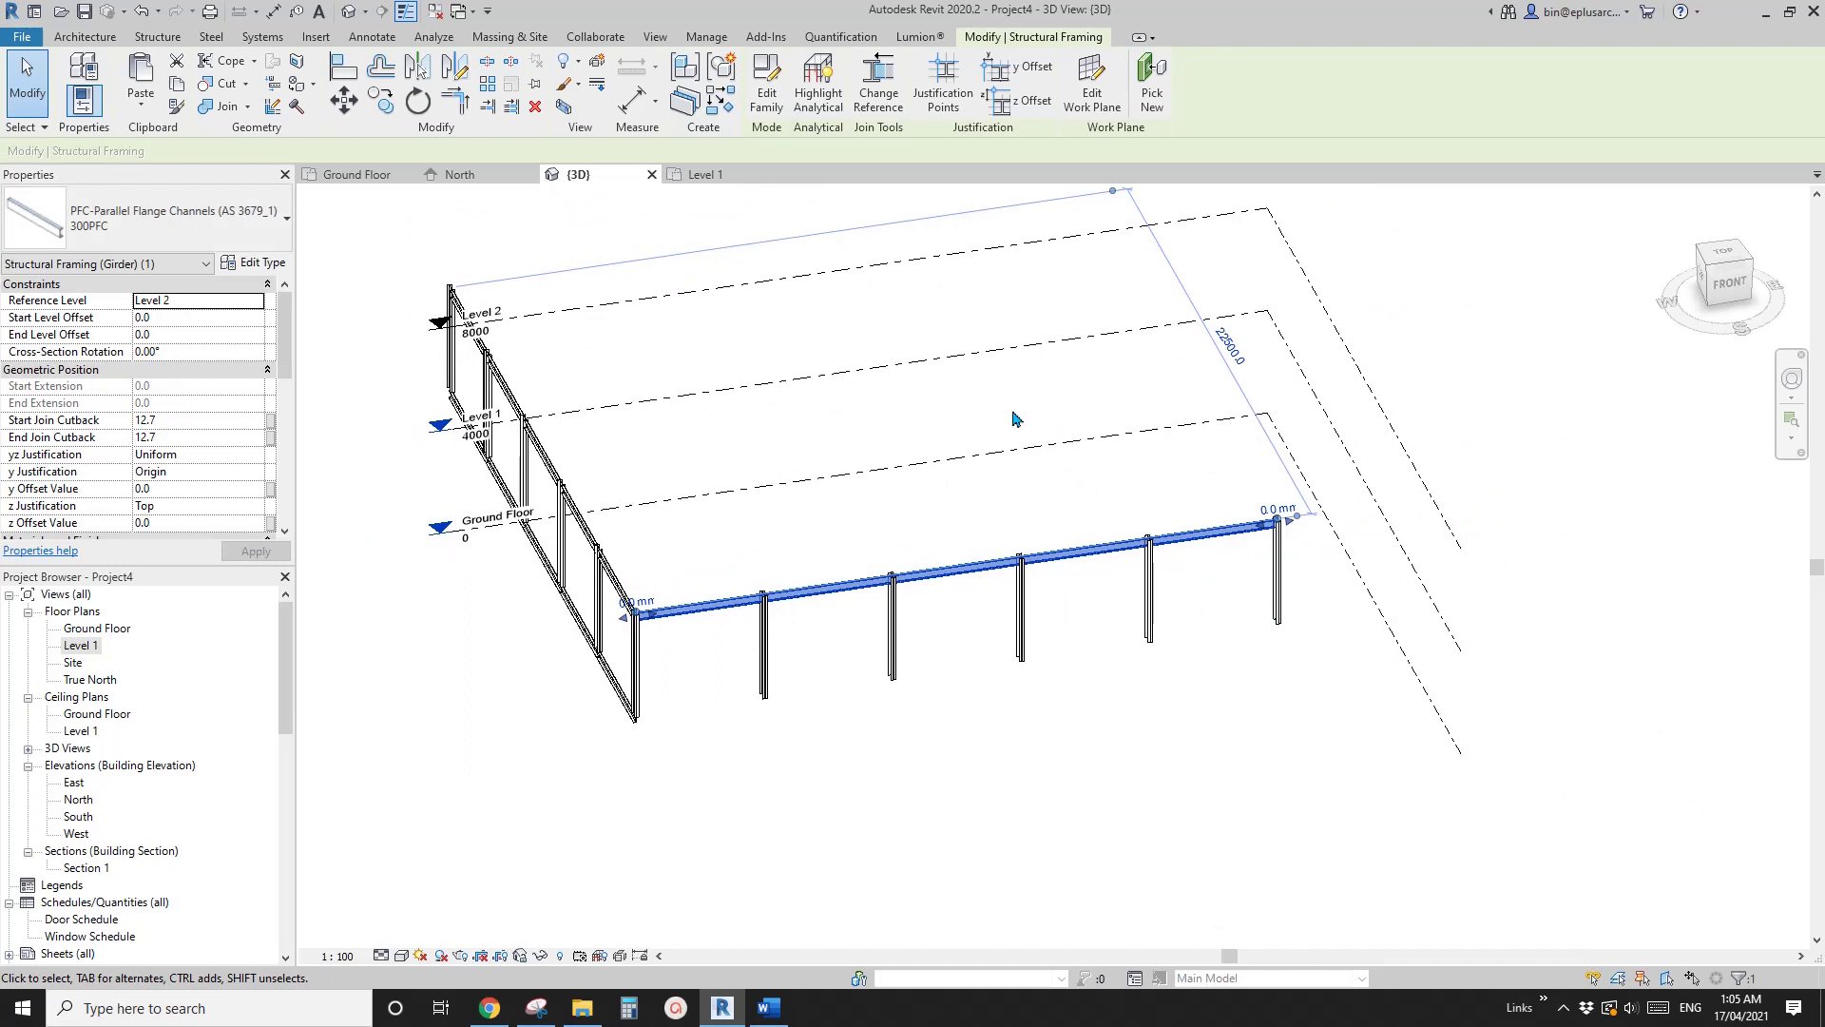
pyautogui.moveTo(1017, 419); pyautogui.dragTo(1041, 447, button='middle')
pyautogui.click(1092, 105)
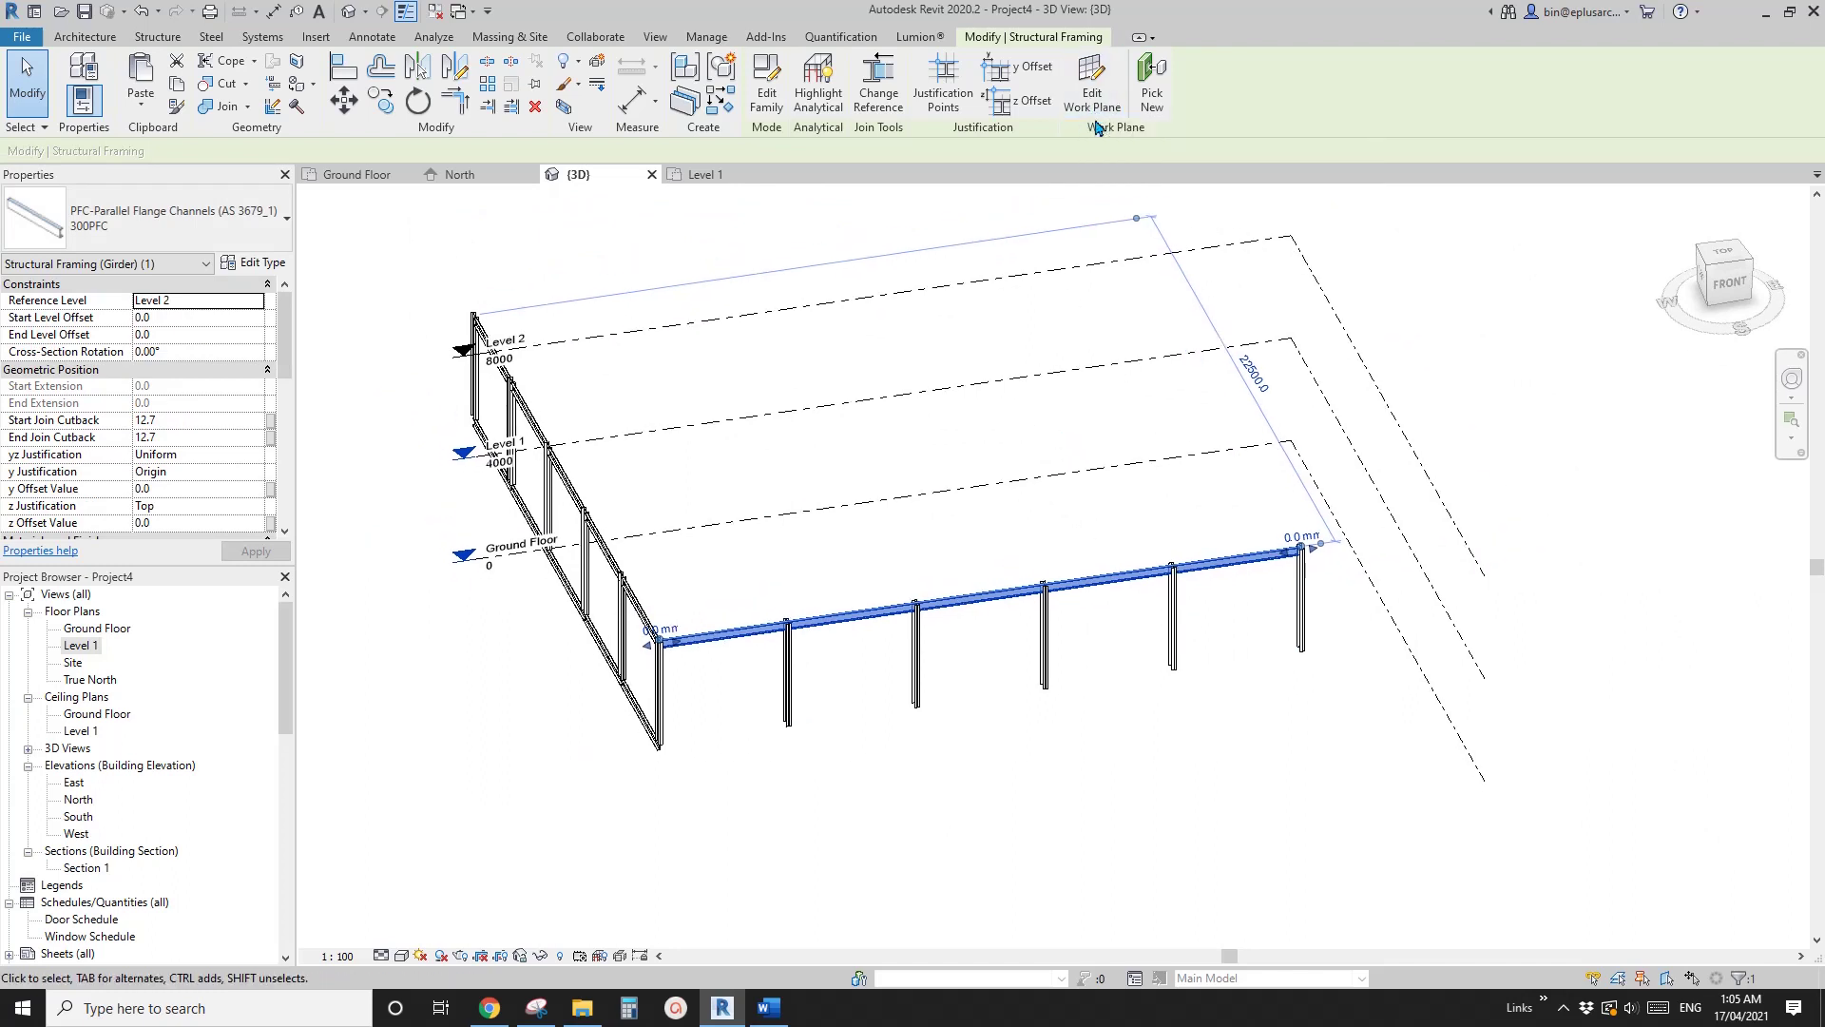
pyautogui.click(751, 337)
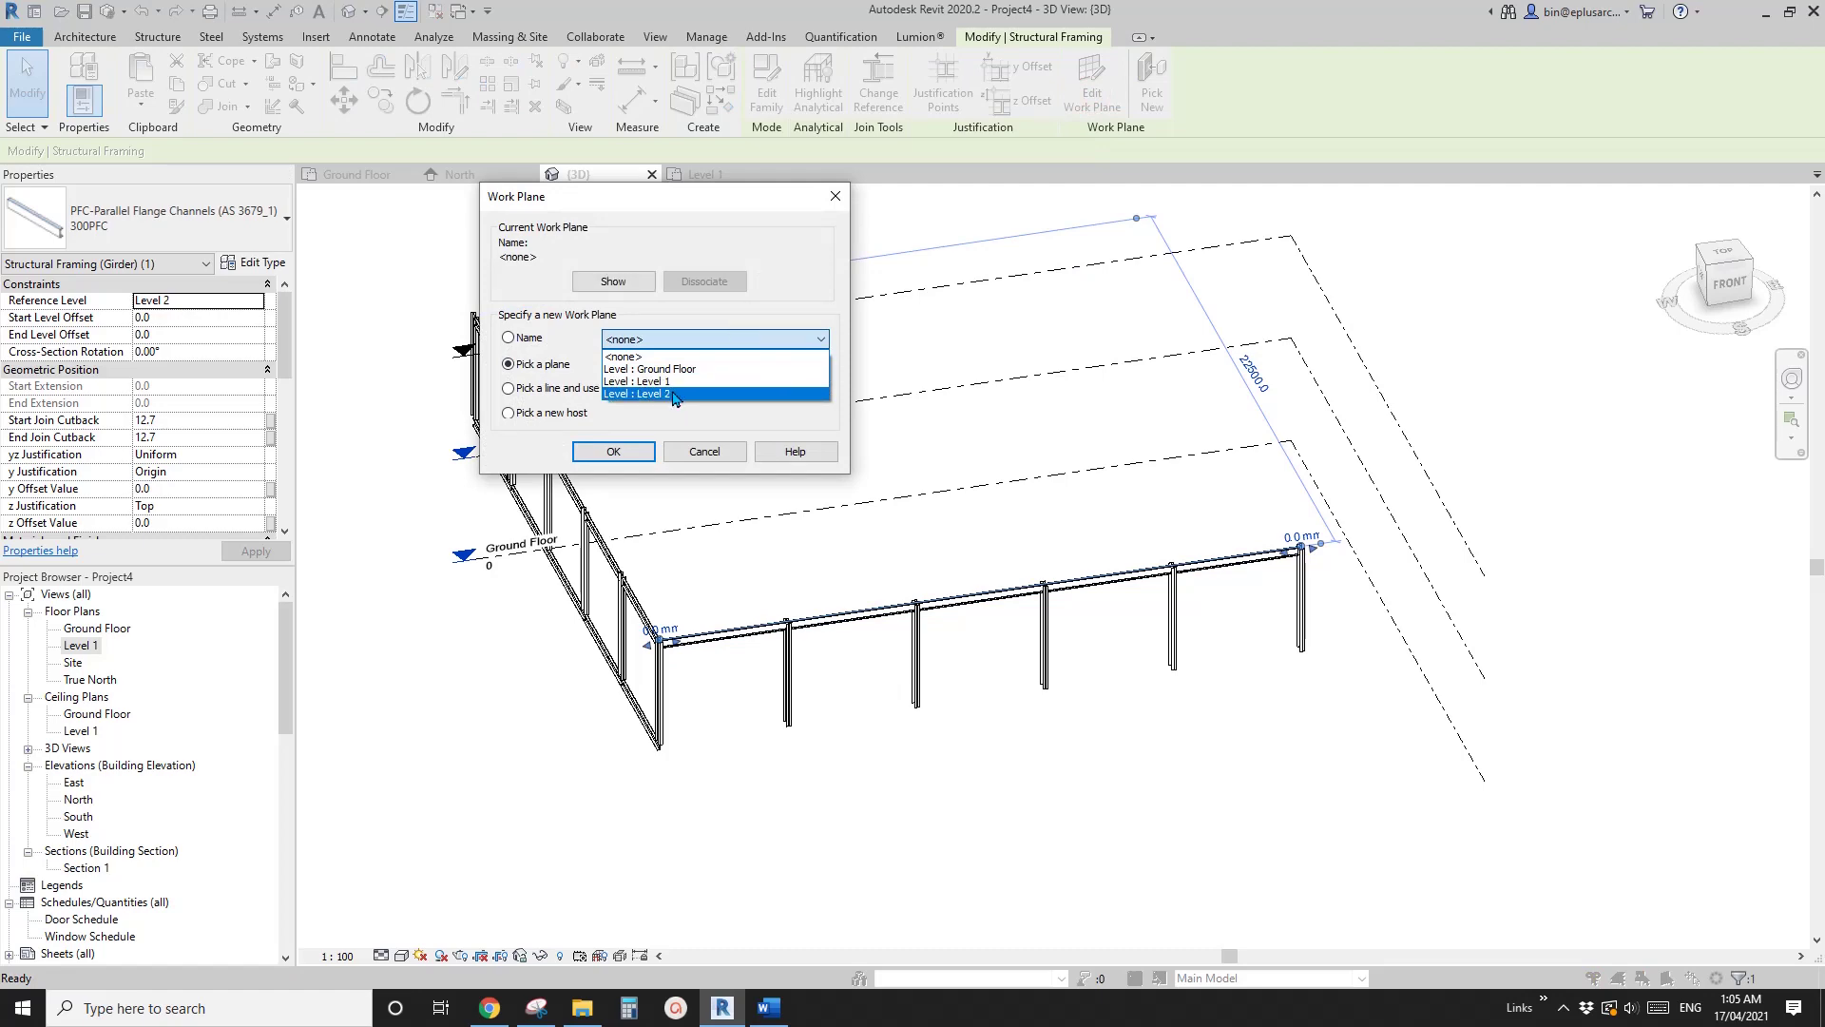
pyautogui.click(656, 368)
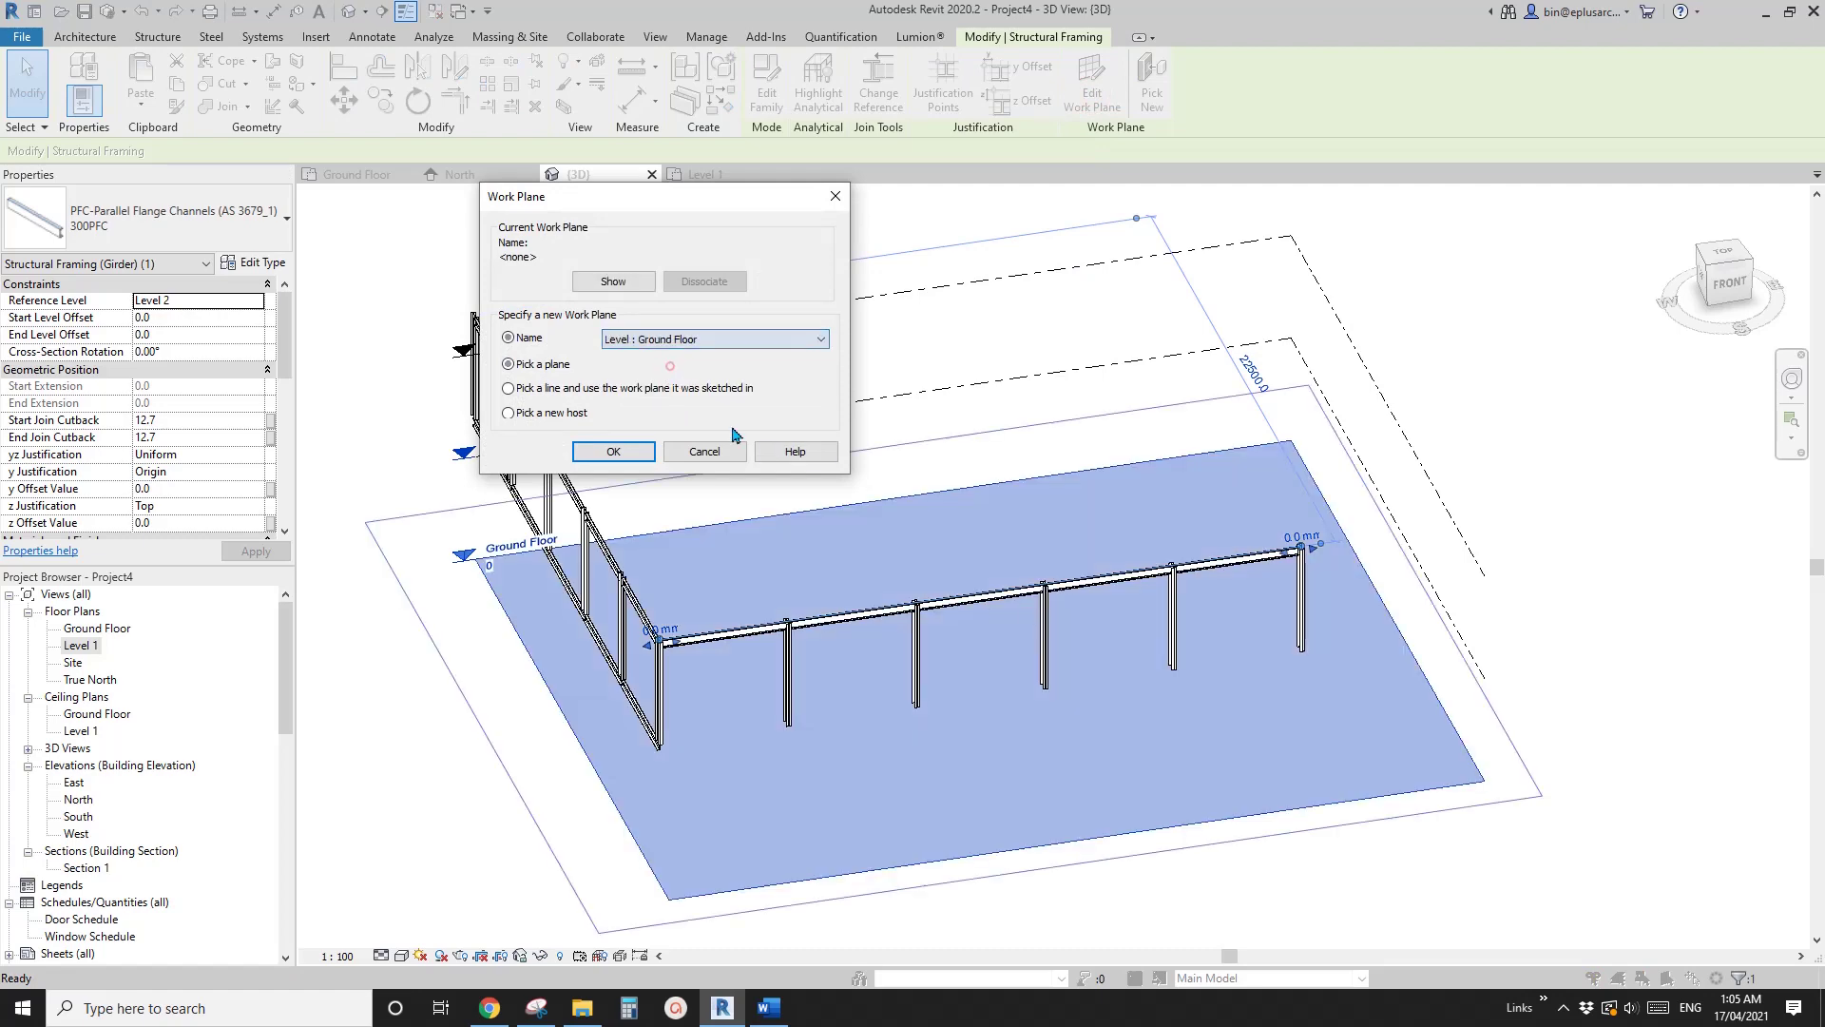
pyautogui.click(717, 341)
pyautogui.press('Escape')
pyautogui.press('Escape')
pyautogui.press('Escape')
# - Set the long grid 1 beam's reference level to Level 1 and its start and end level offsets to 0
pyautogui.click(983, 600)
pyautogui.keyDown('shift'); pyautogui.moveTo(912, 554); pyautogui.dragTo(930, 542, button='middle'); pyautogui.keyUp('shift')
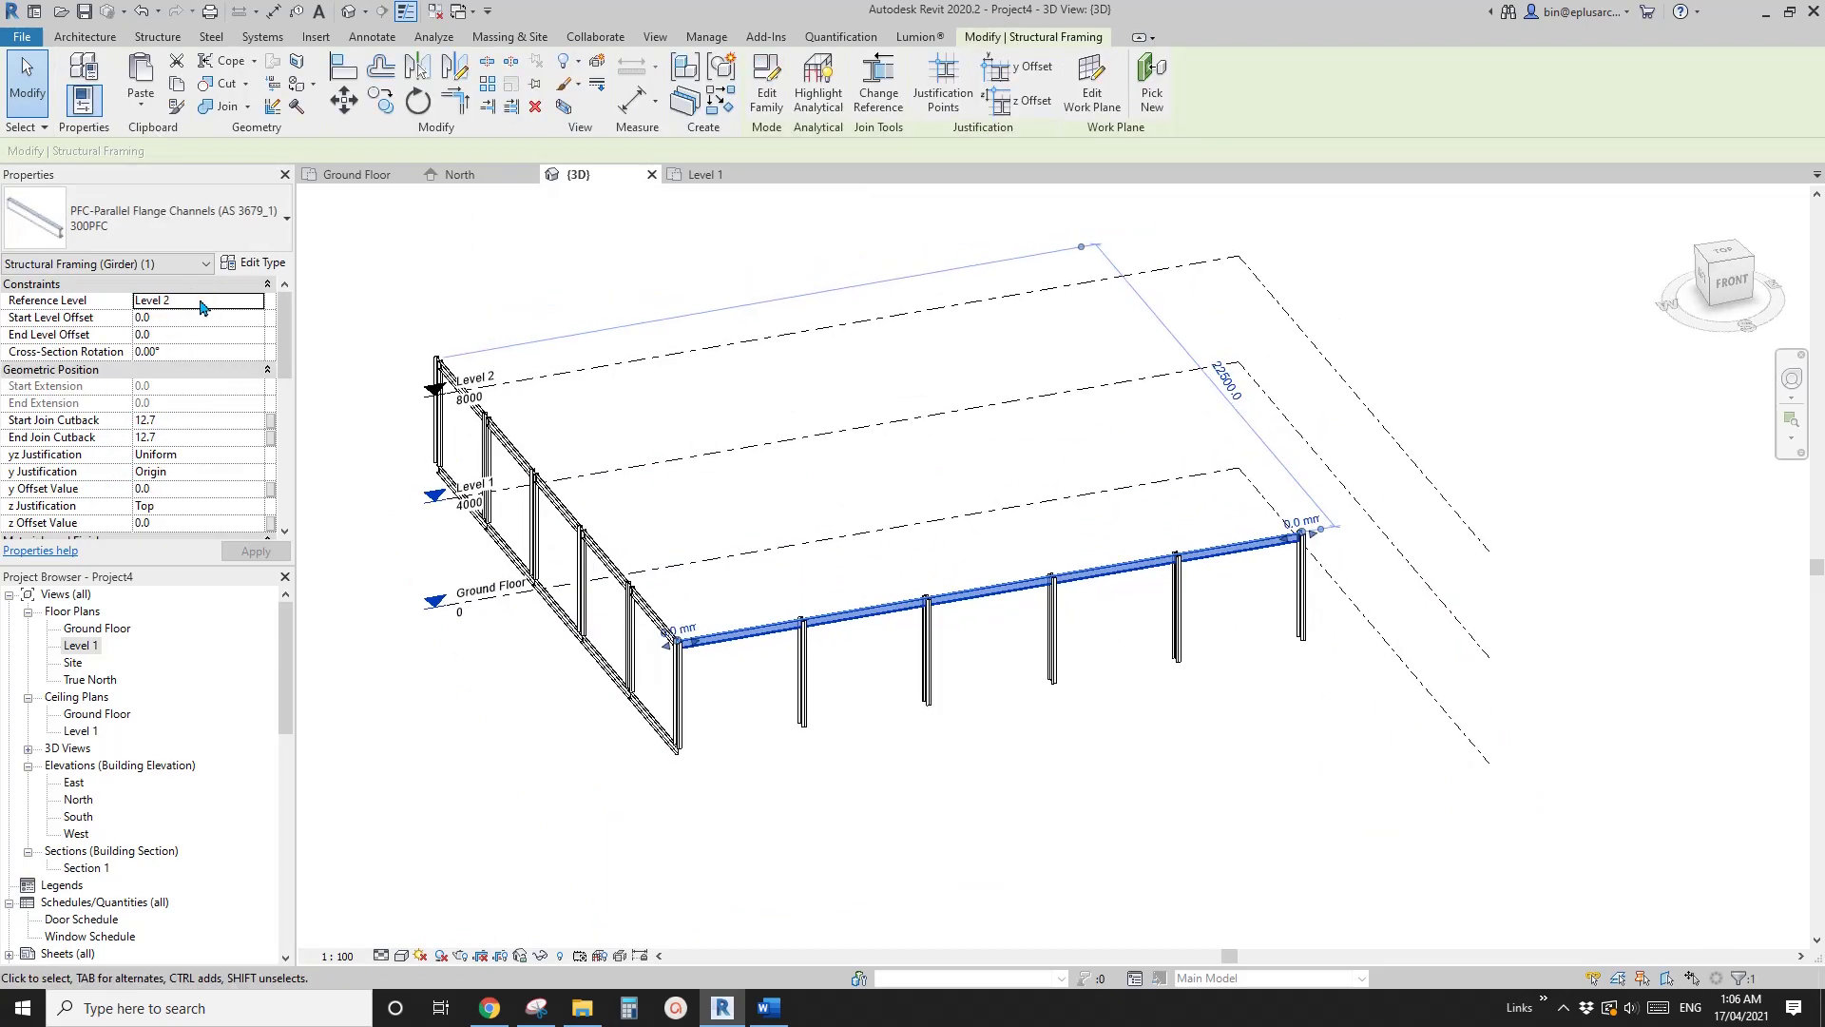
pyautogui.click(248, 302)
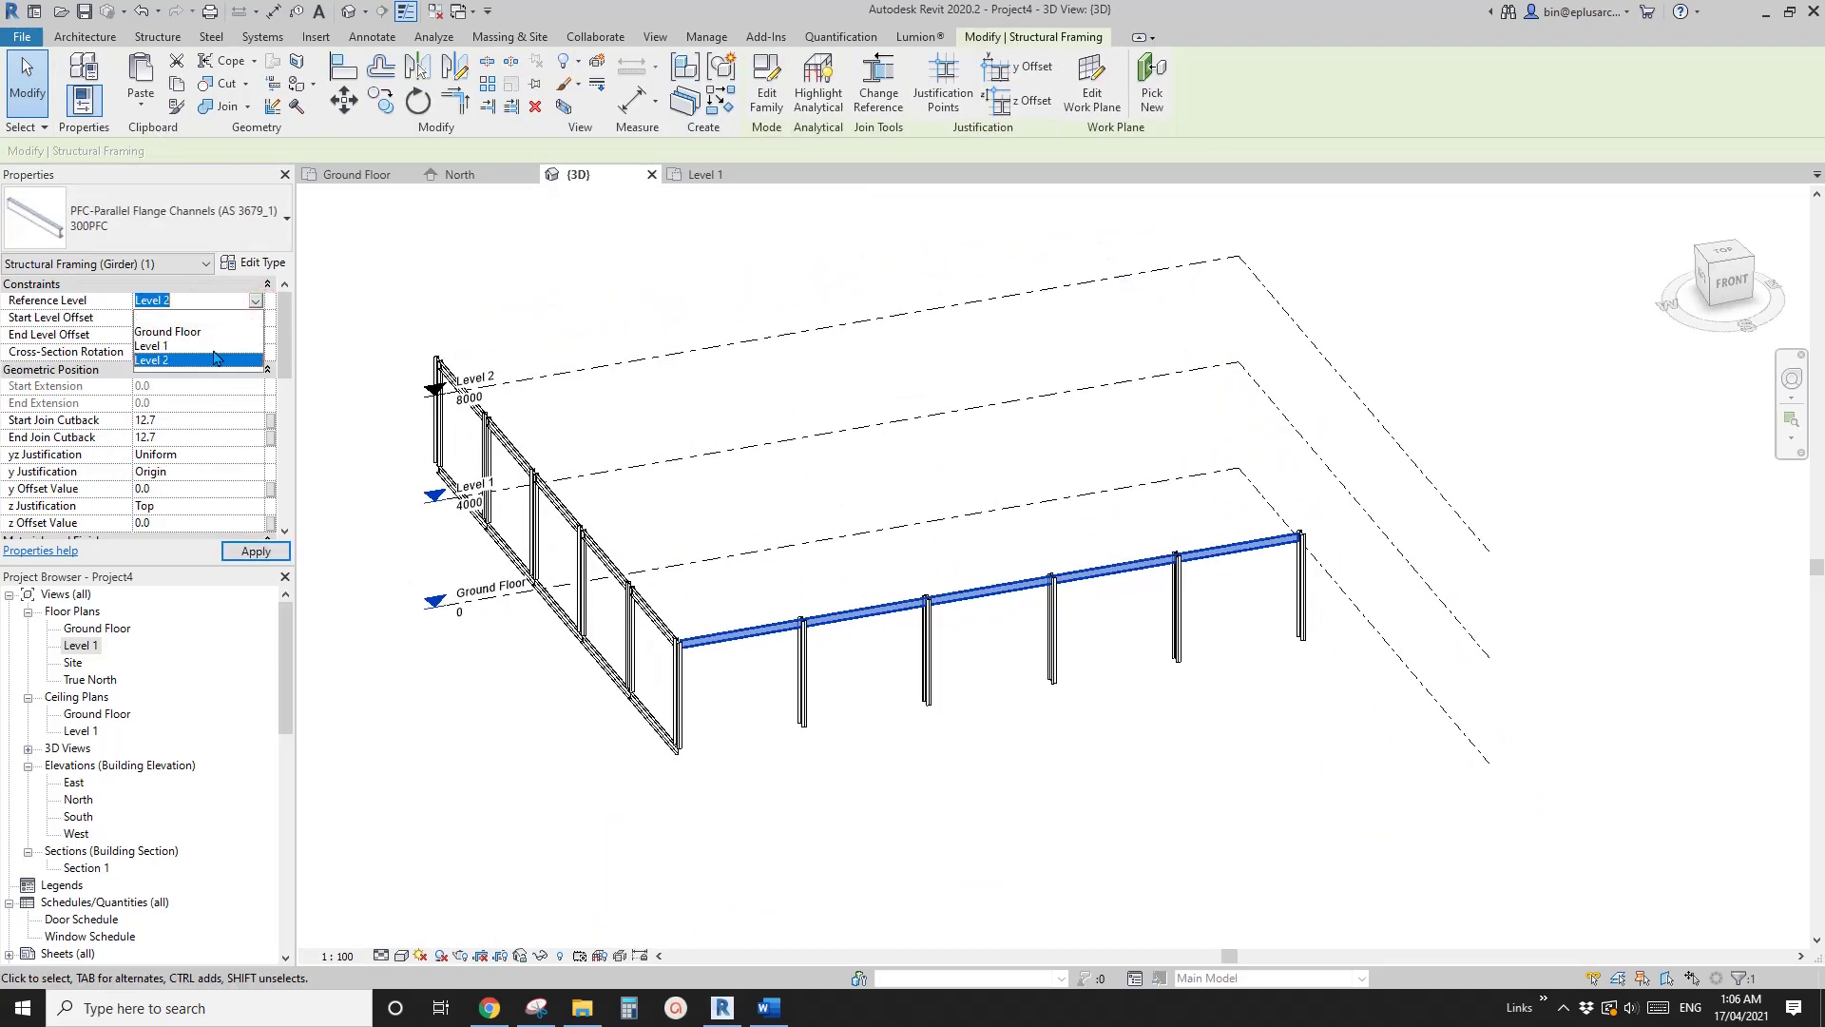
pyautogui.click(157, 346)
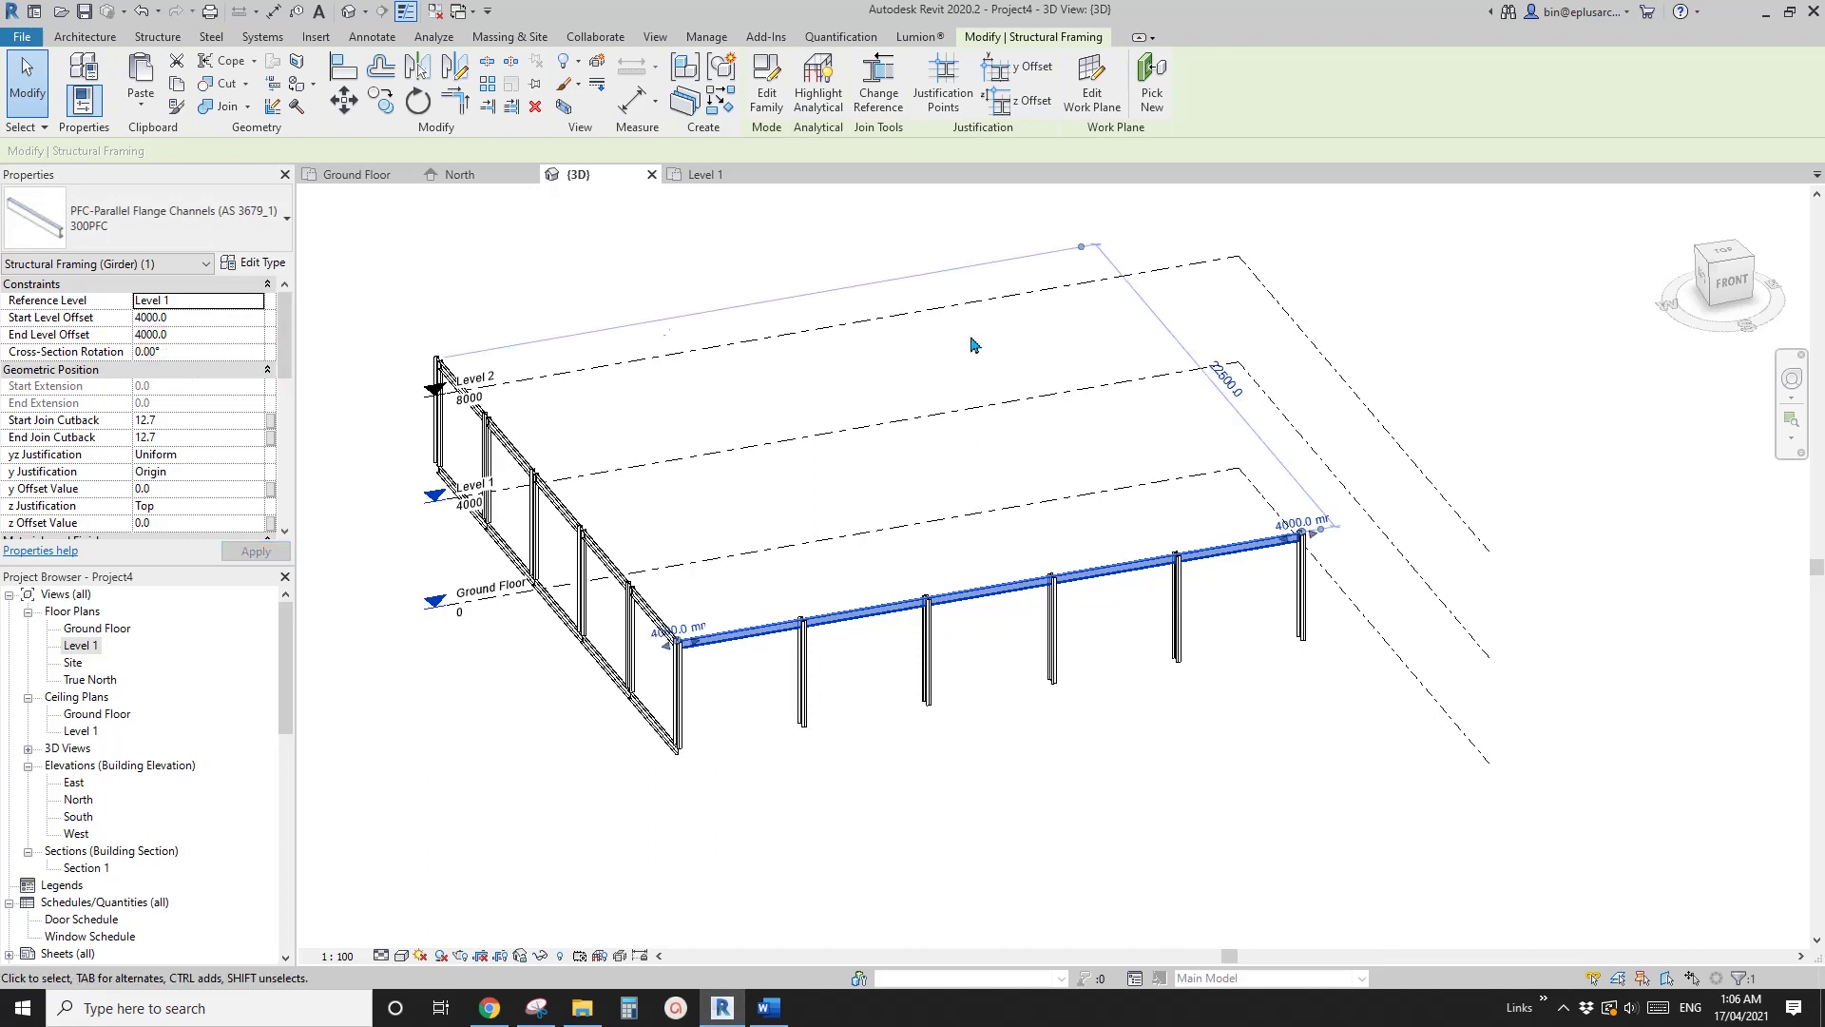
pyautogui.click(221, 320)
pyautogui.write('0')
pyautogui.press('Tab')
pyautogui.write('0')
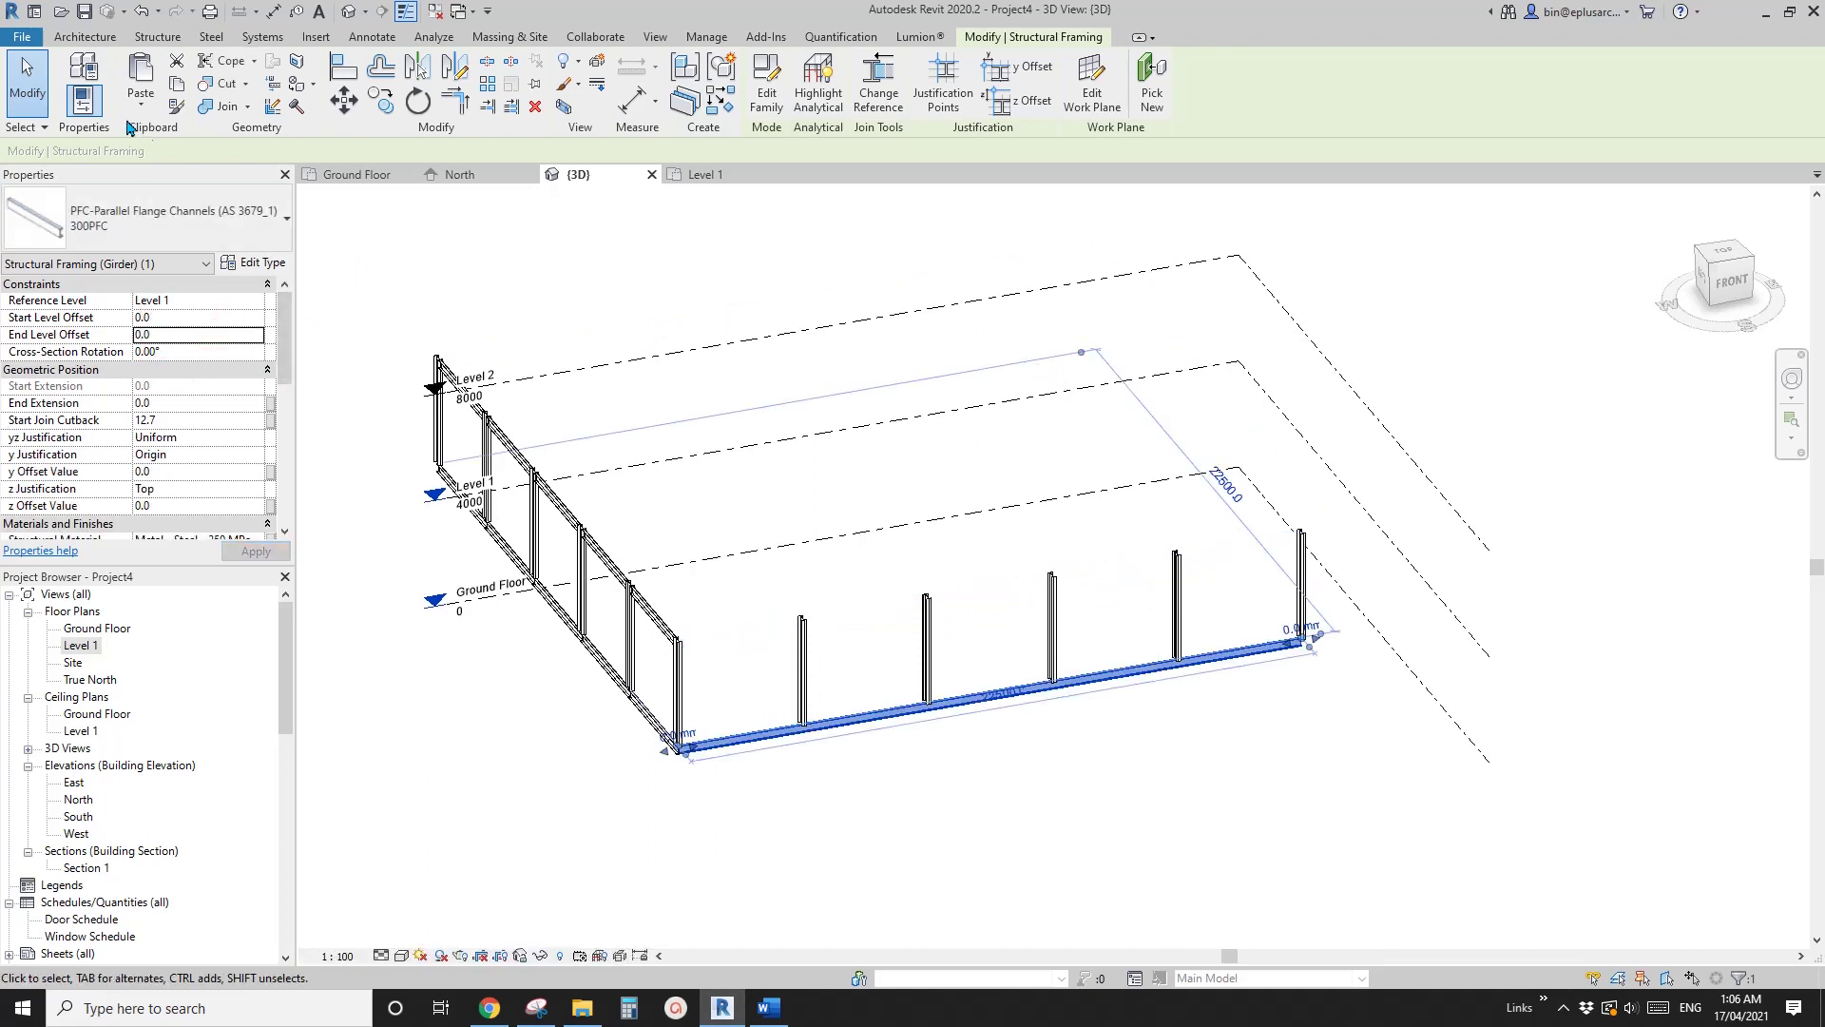
# - Paste the copied grid 1 beam aligned to the same place, along the column tops at Level 2
pyautogui.click(141, 103)
pyautogui.click(202, 284)
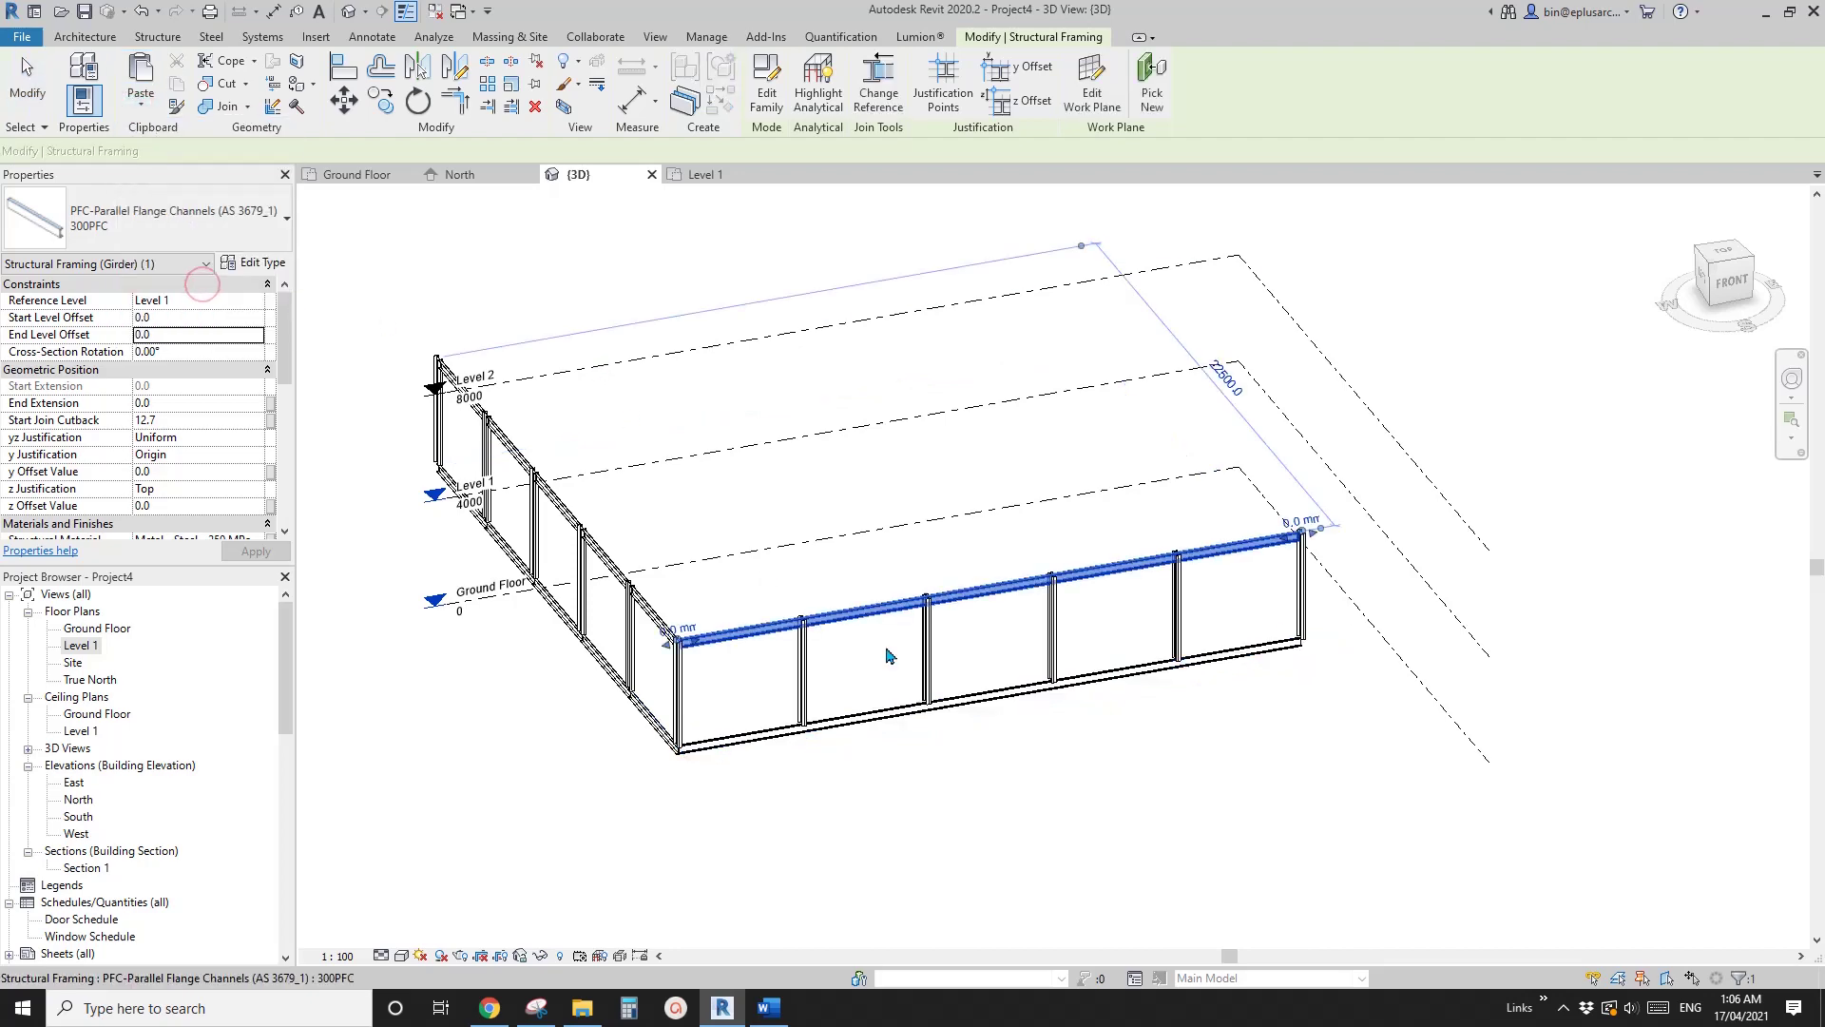
pyautogui.click(765, 580)
pyautogui.keyDown('shift'); pyautogui.moveTo(765, 579); pyautogui.dragTo(1342, 452, button='middle'); pyautogui.keyUp('shift')
pyautogui.scroll(3, 766, 679)
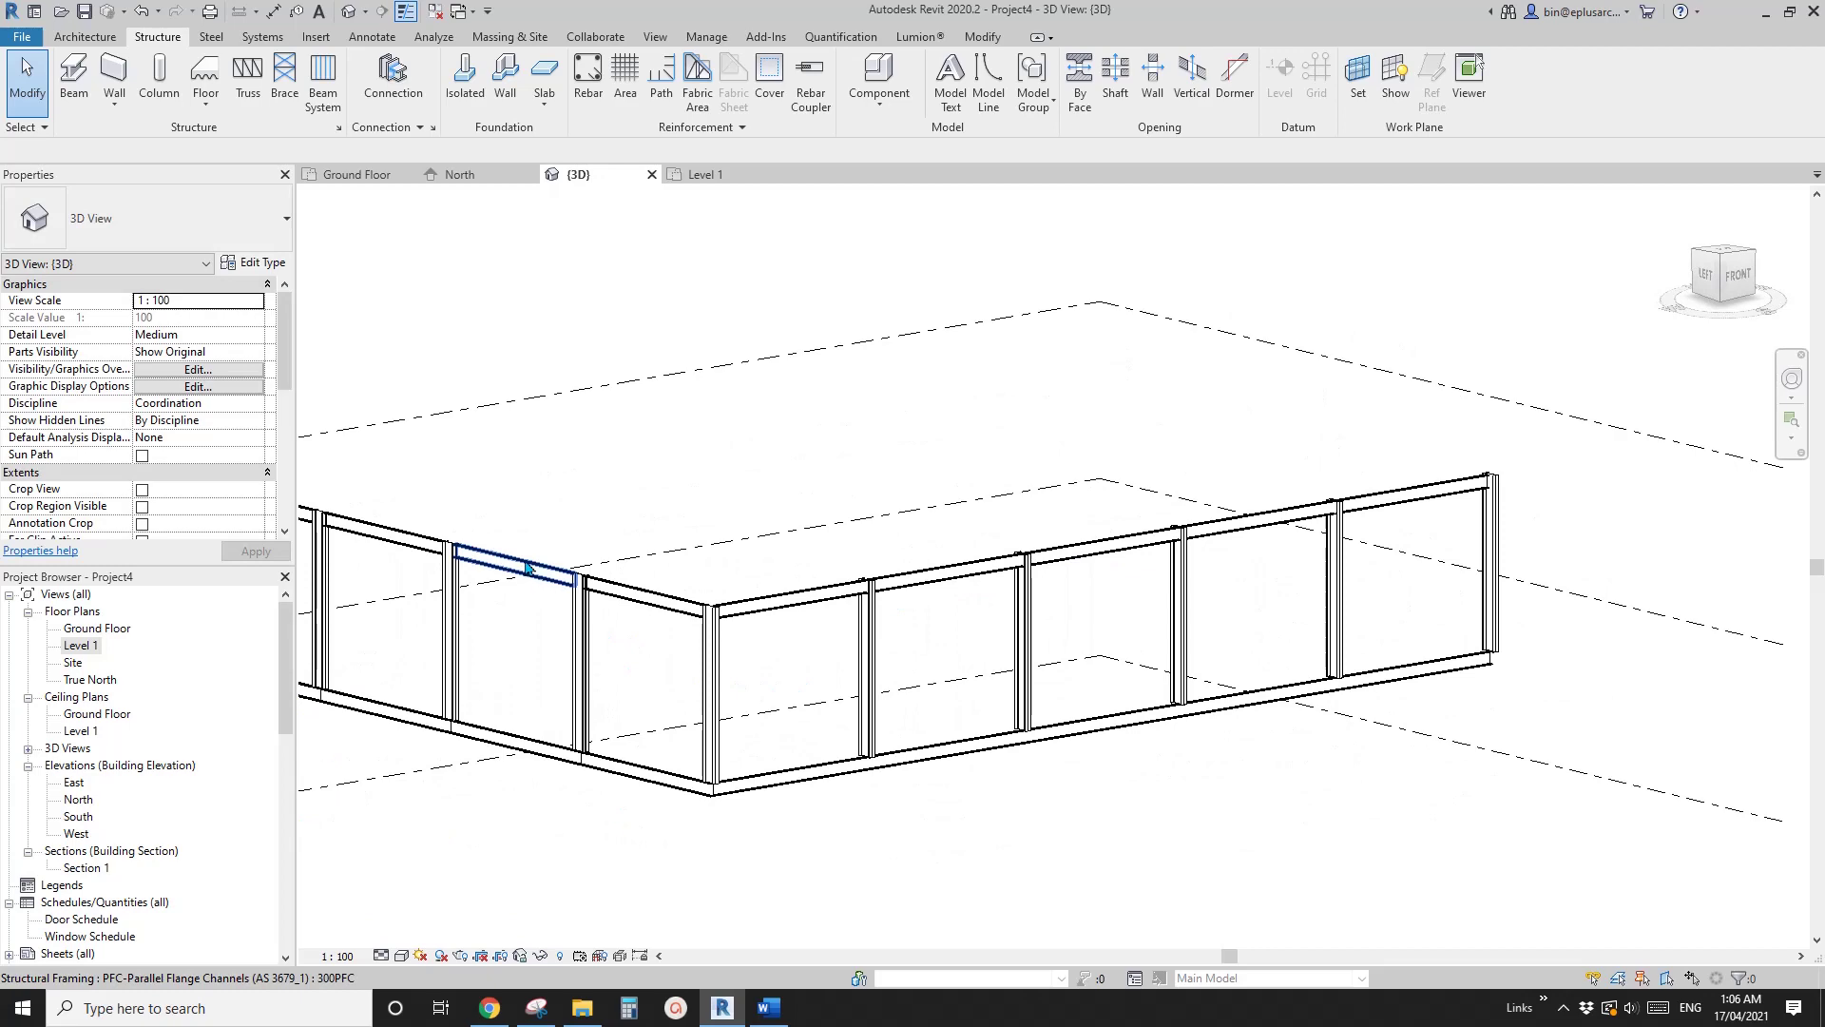
# - Examine the two framed sides along grids A and 1 from several angles, checking the upper and lower beams
pyautogui.moveTo(425, 544); pyautogui.dragTo(522, 542, button='middle')
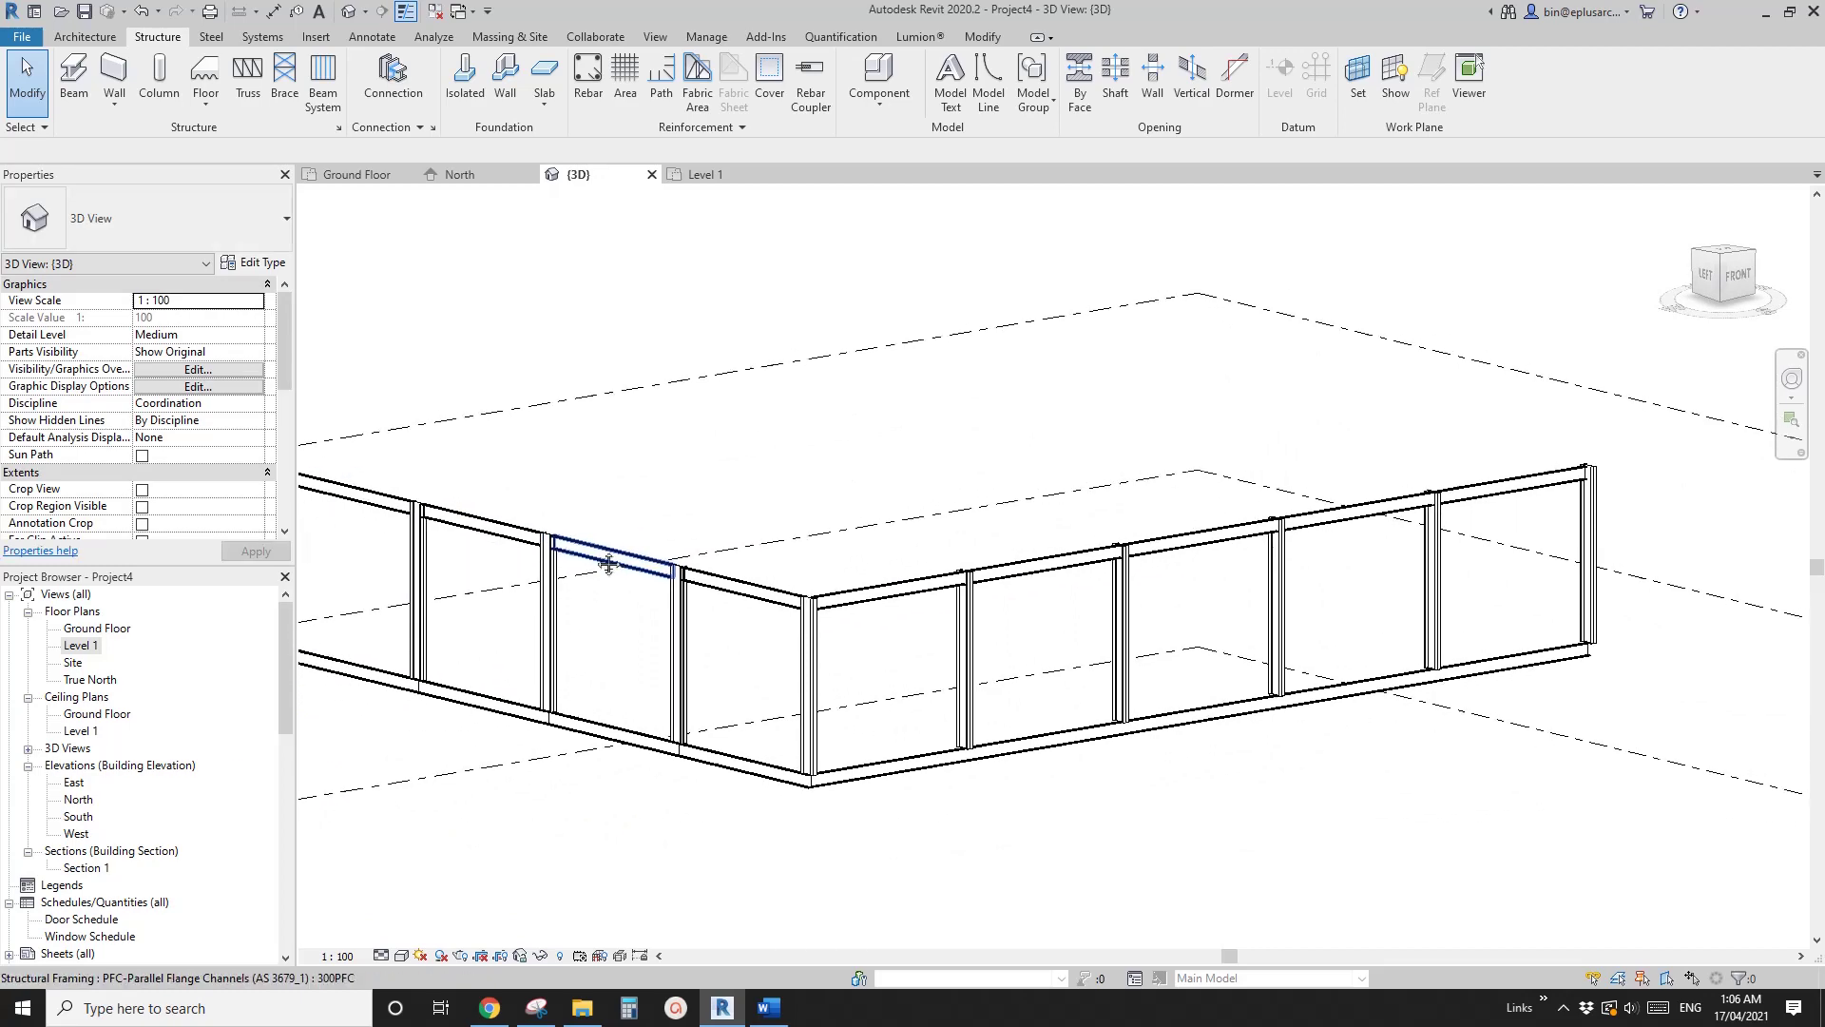
pyautogui.click(879, 599)
pyautogui.moveTo(1273, 550); pyautogui.dragTo(1287, 595, button='middle')
pyautogui.click(1287, 595)
pyautogui.moveTo(1050, 677); pyautogui.dragTo(1153, 624, button='middle')
pyautogui.scroll(-1, 1153, 623)
pyautogui.scroll(2, 978, 611)
pyautogui.moveTo(978, 611); pyautogui.dragTo(1085, 679, button='middle')
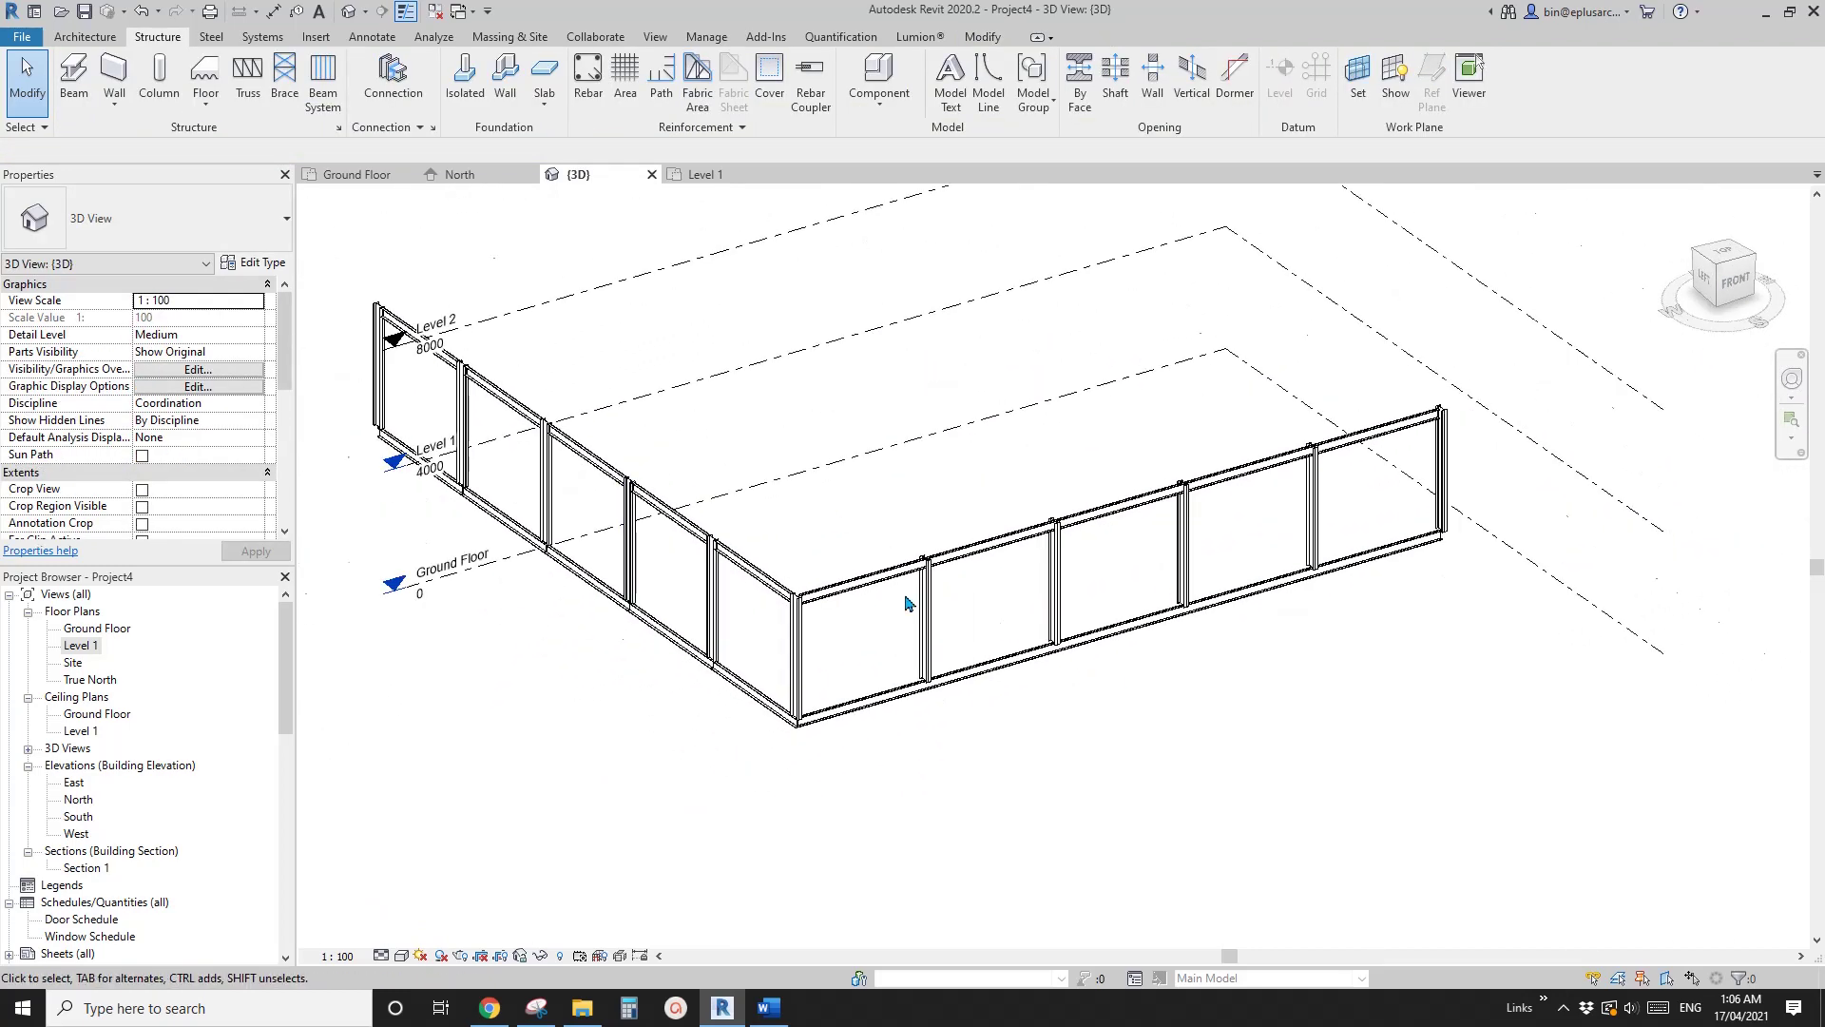
# - Place a diagonal 300PFC beam about 6020 mm long on grid 1, from the corner column's top to the second column's base
pyautogui.scroll(2, 907, 603)
pyautogui.click(837, 572)
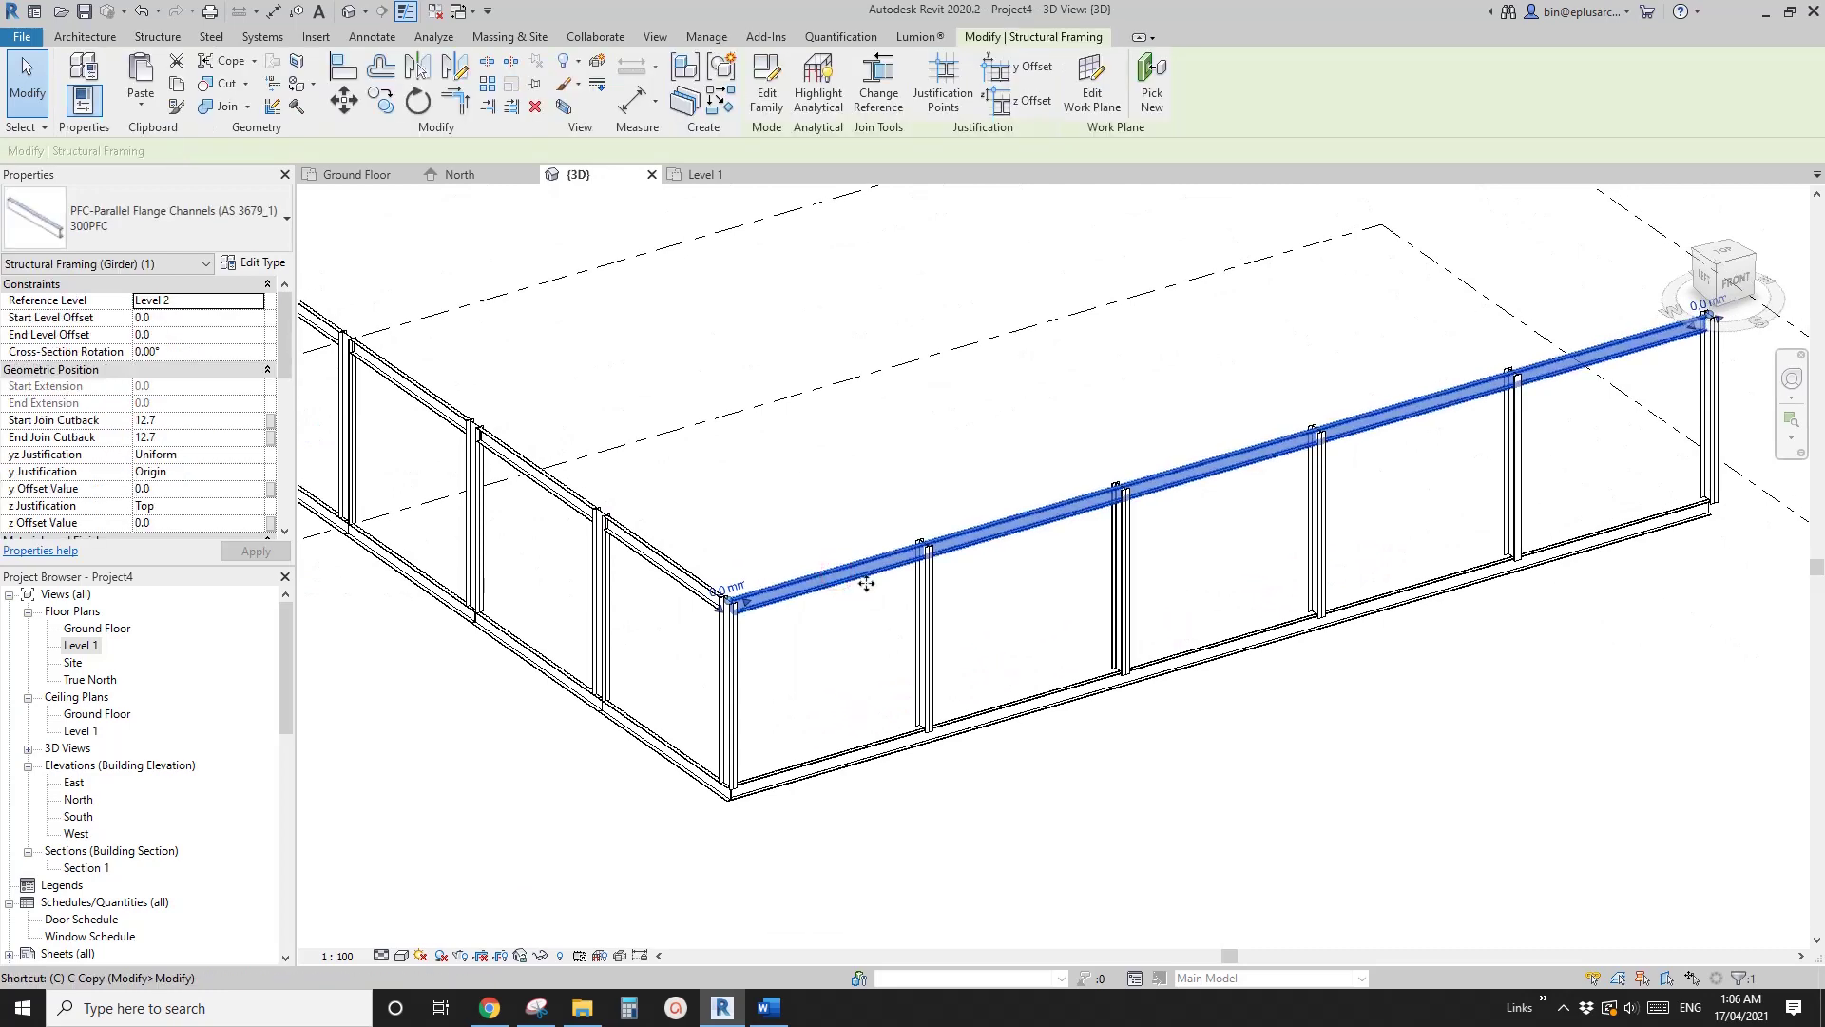
pyautogui.press('b')
pyautogui.press('m')
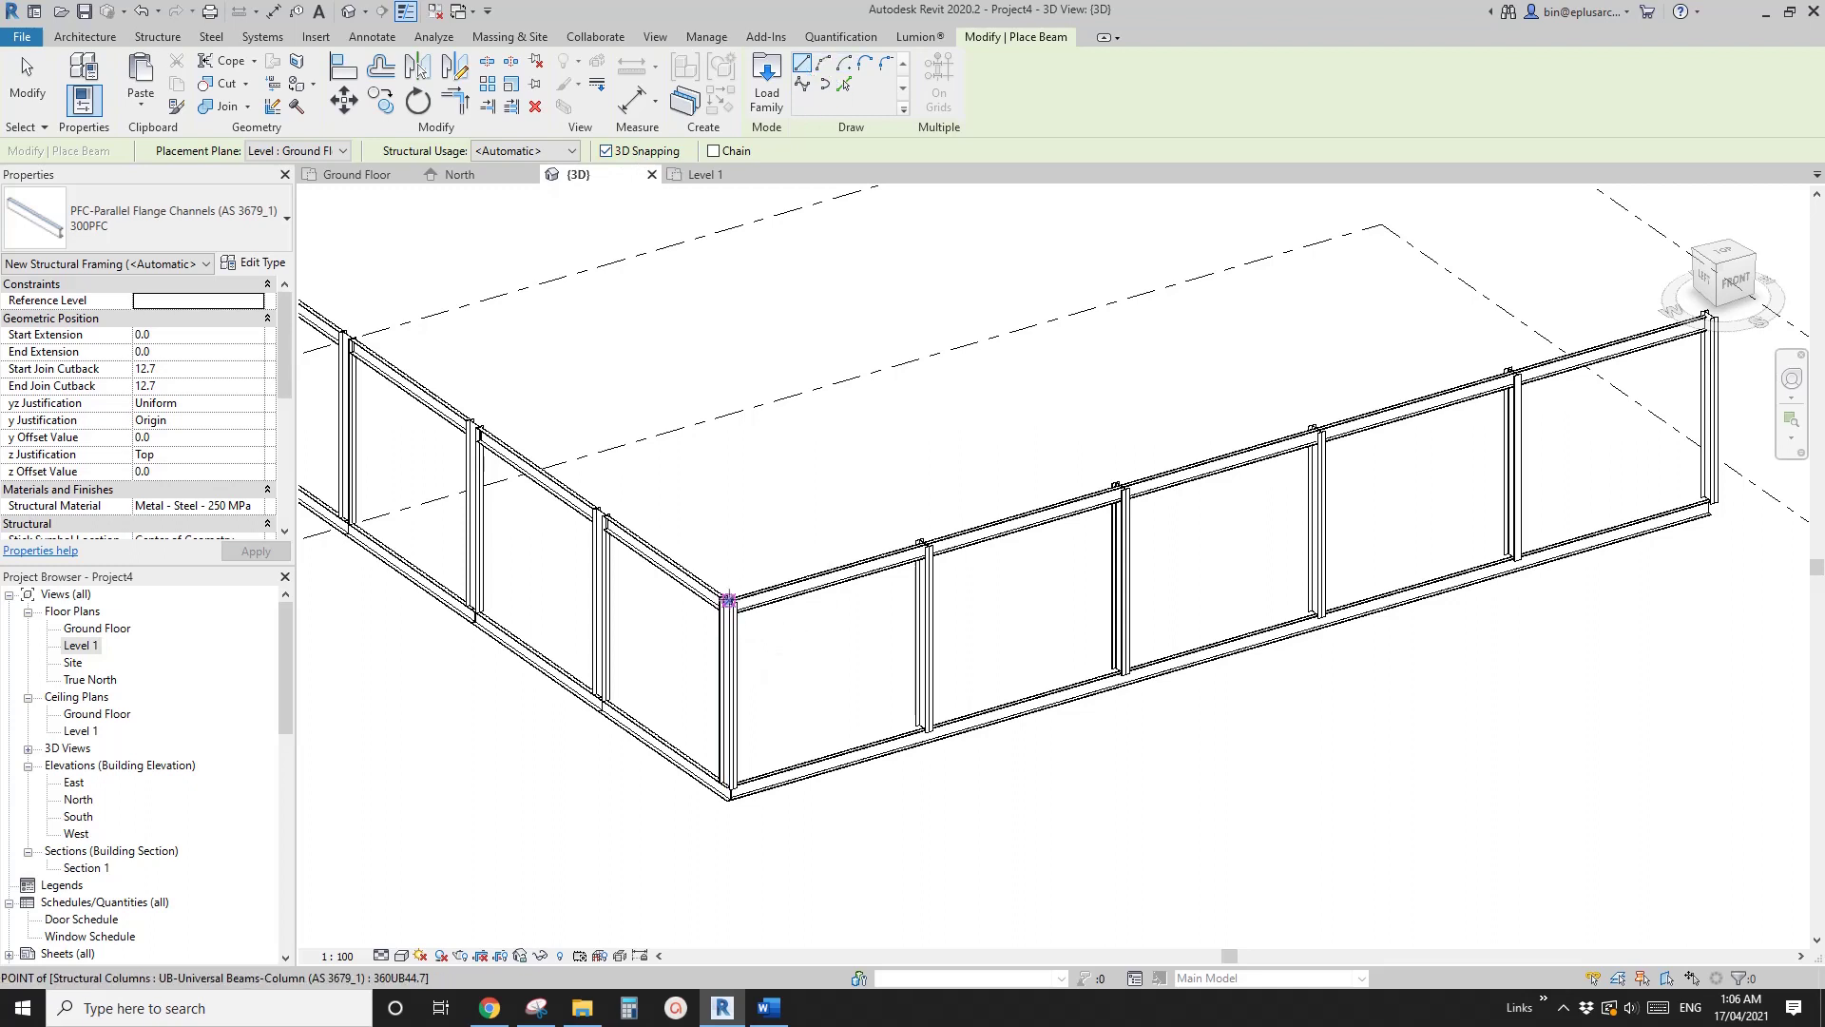
pyautogui.click(728, 601)
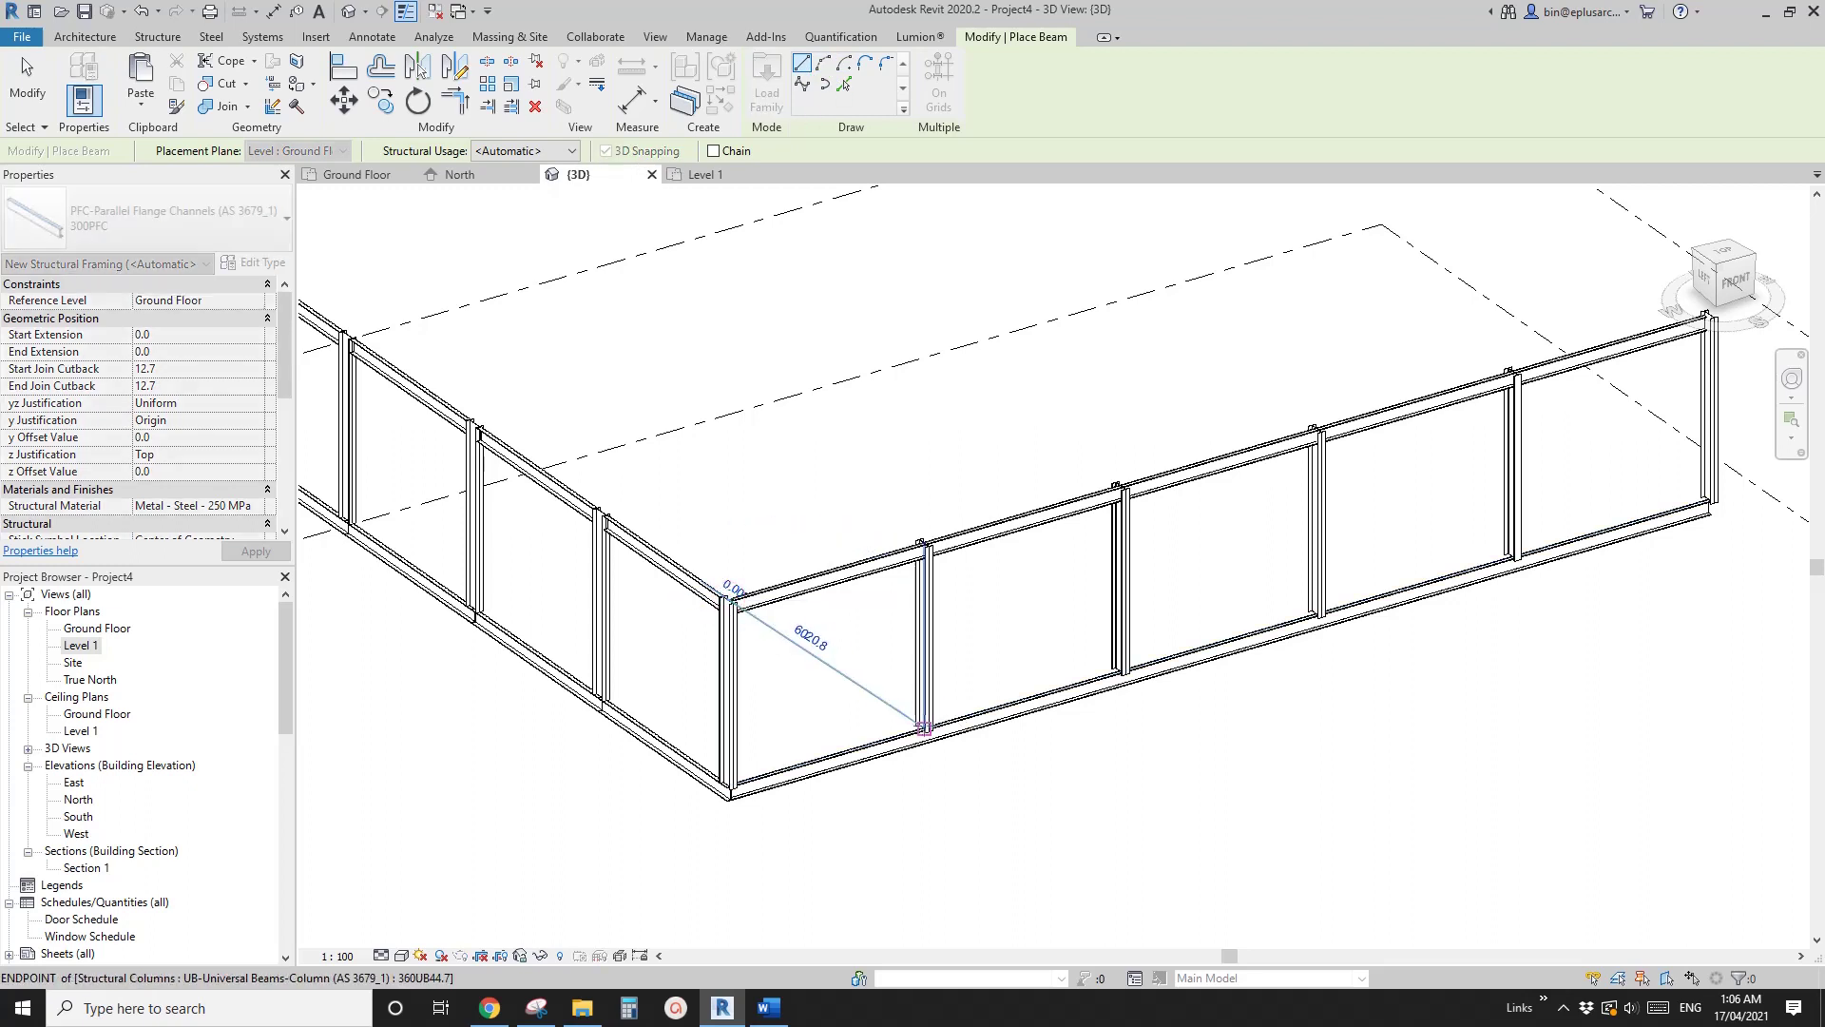
pyautogui.moveTo(954, 670); pyautogui.dragTo(972, 664, button='middle')
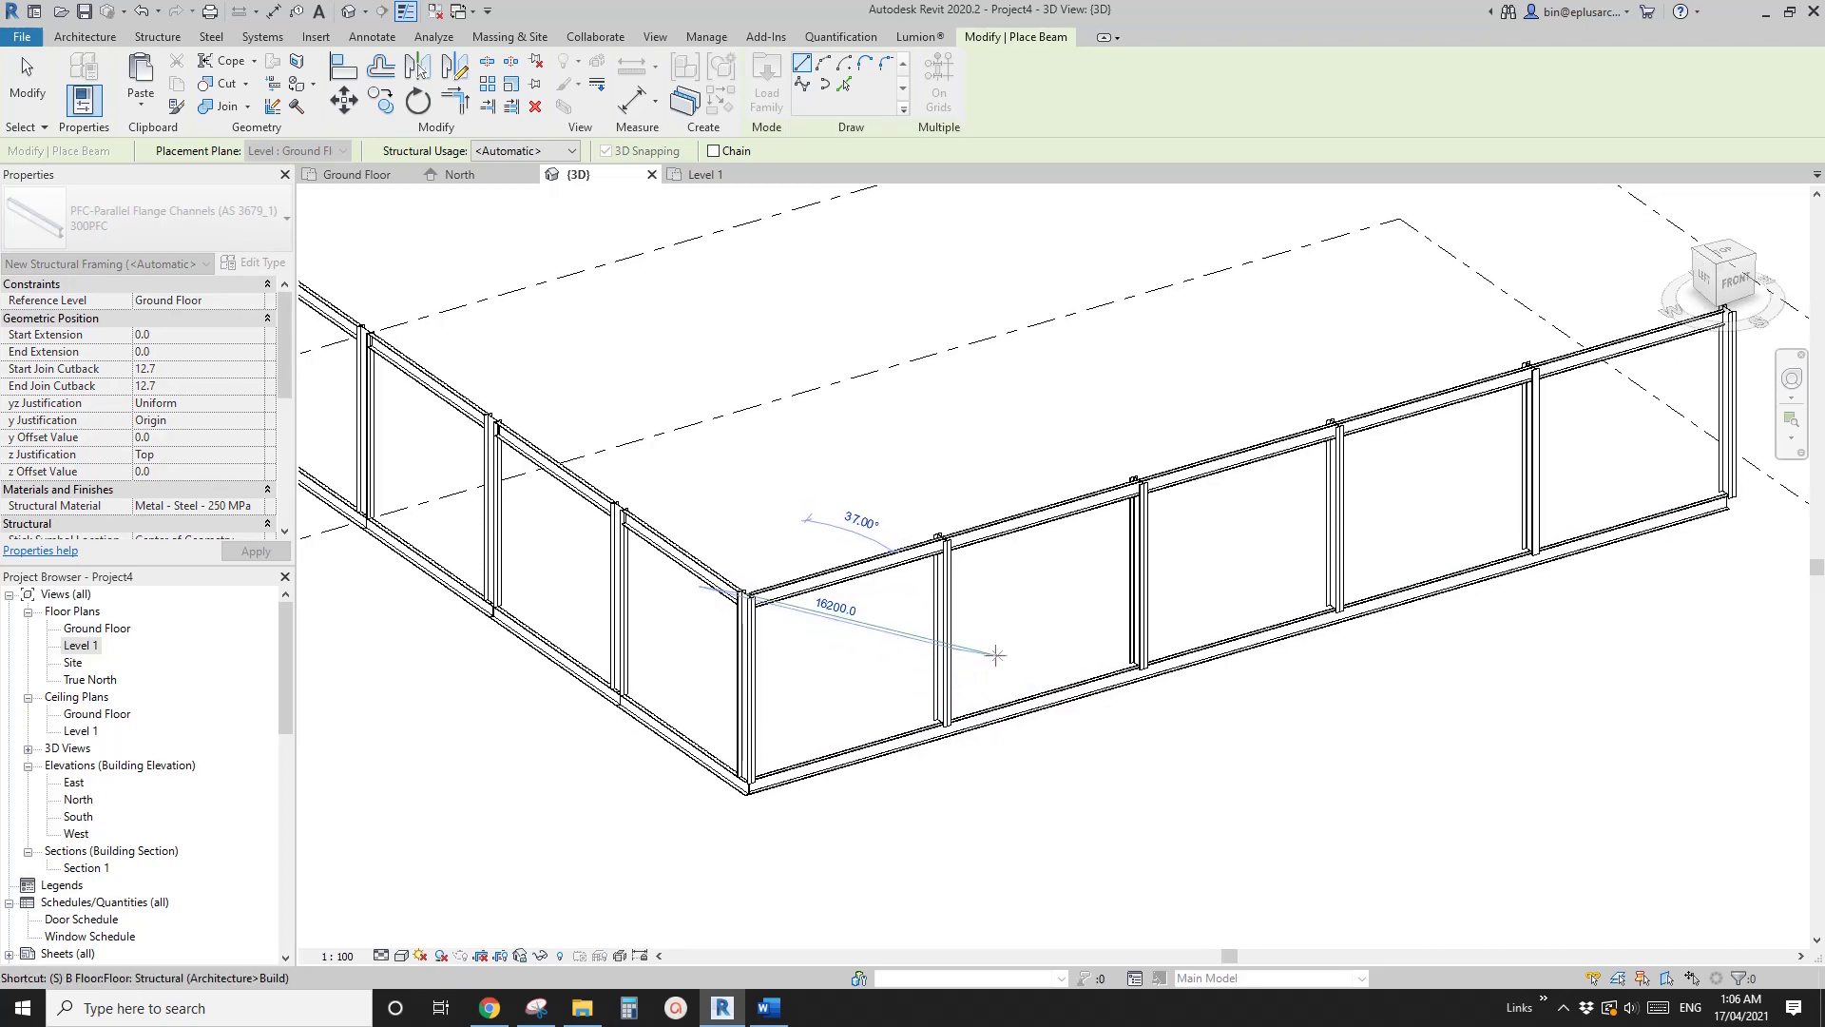
pyautogui.click(936, 720)
pyautogui.moveTo(1137, 646); pyautogui.dragTo(845, 598, button='middle')
pyautogui.scroll(-1, 1016, 643)
pyautogui.scroll(1, 922, 623)
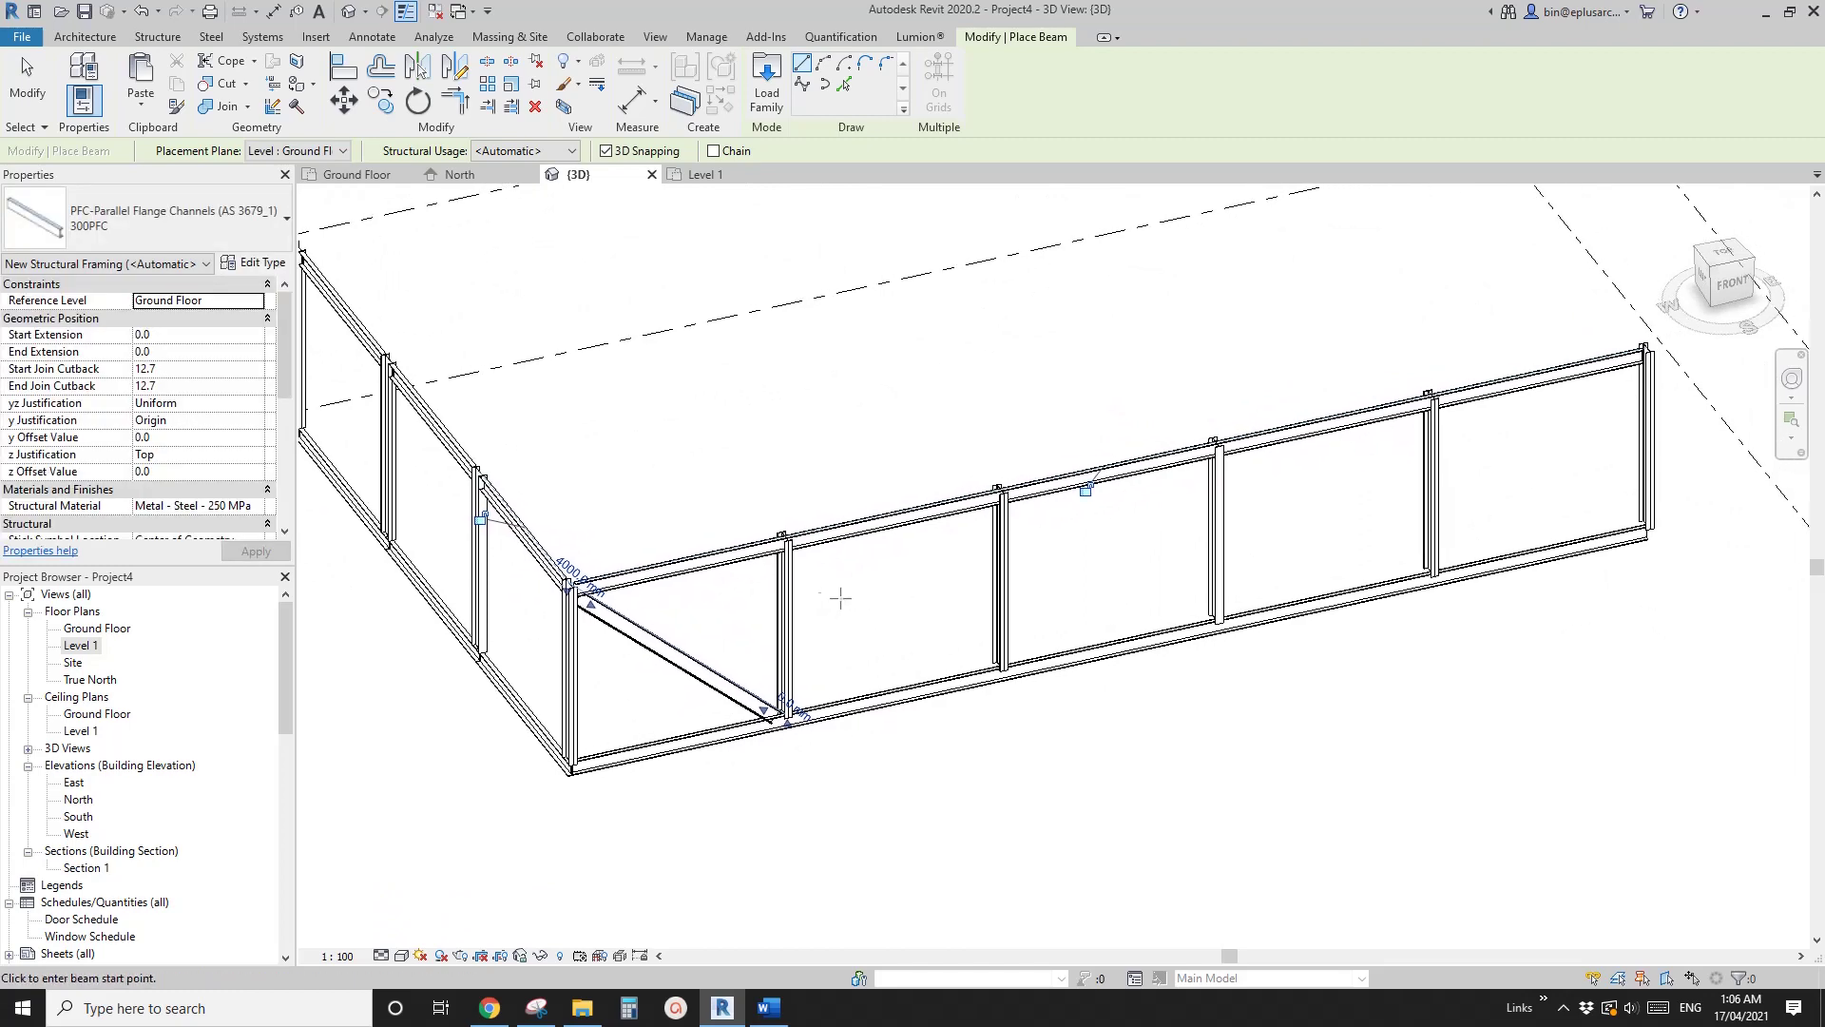
# - Try a diagonal across the second bay of grid 1, from the second column's top to the third column's base, and delete it
pyautogui.click(787, 585)
pyautogui.click(1001, 669)
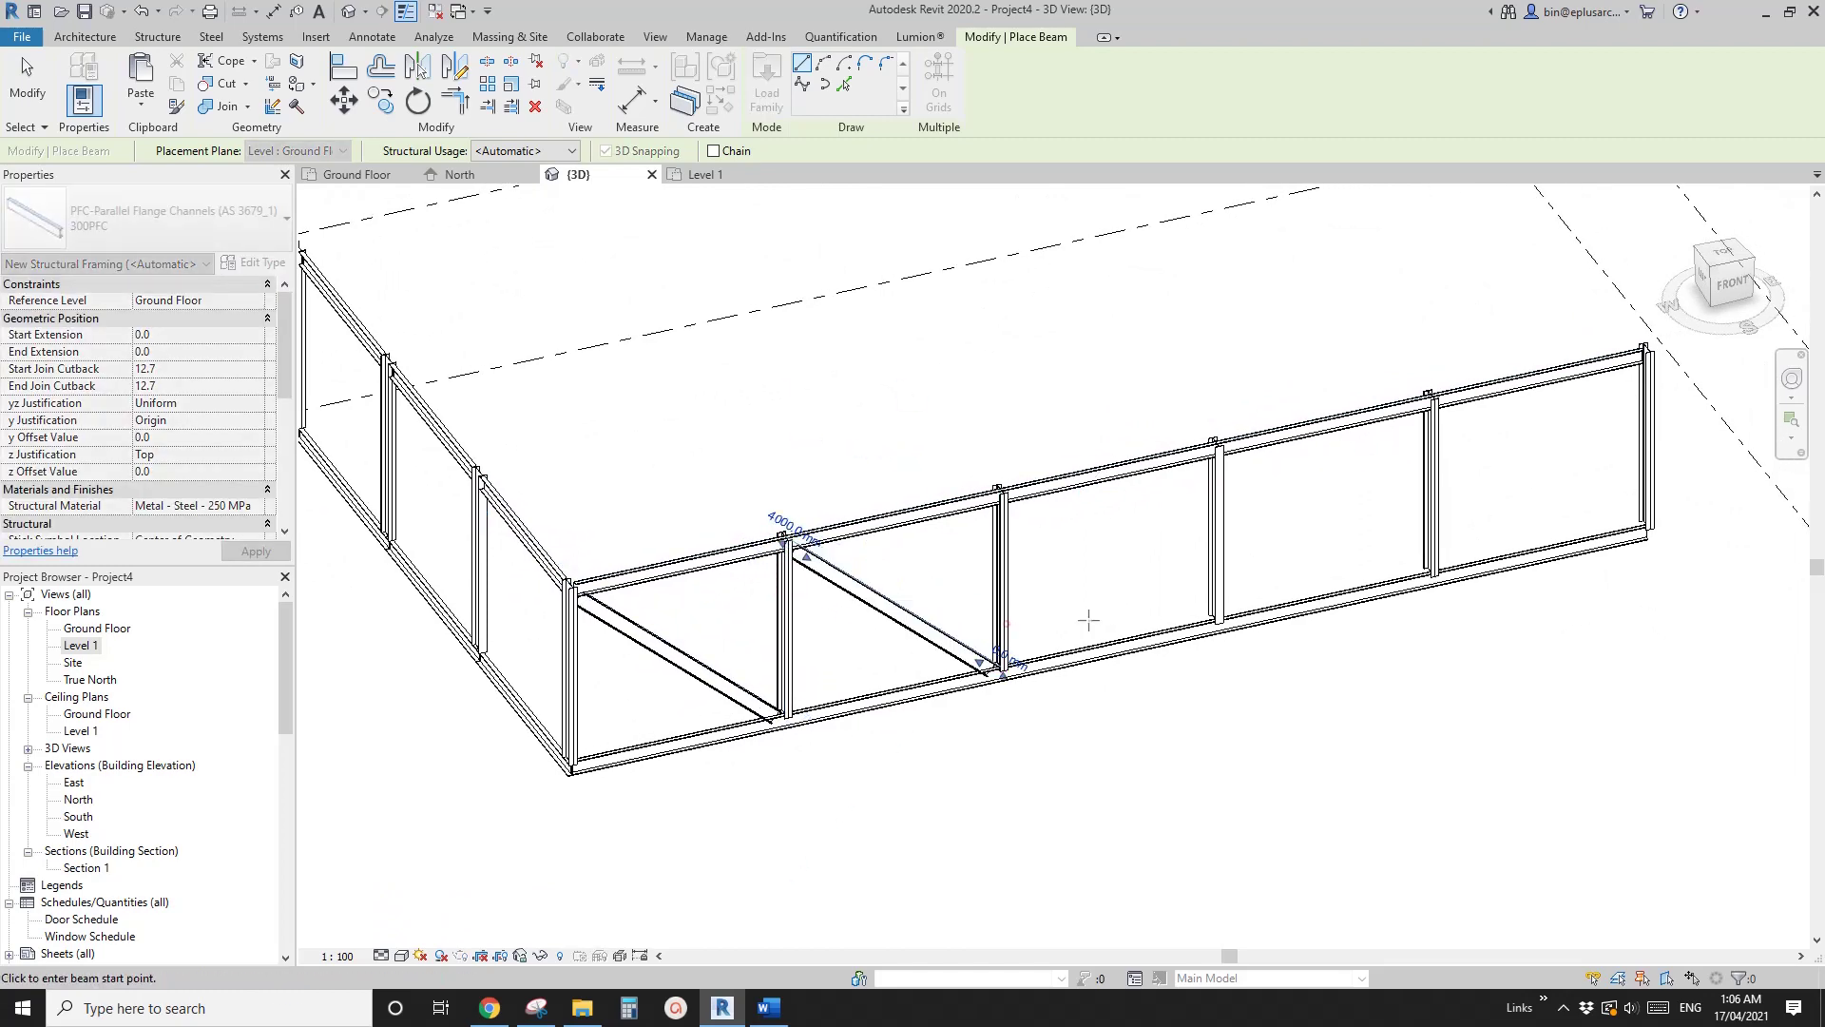
pyautogui.press('Escape')
pyautogui.press('Escape')
pyautogui.click(893, 608)
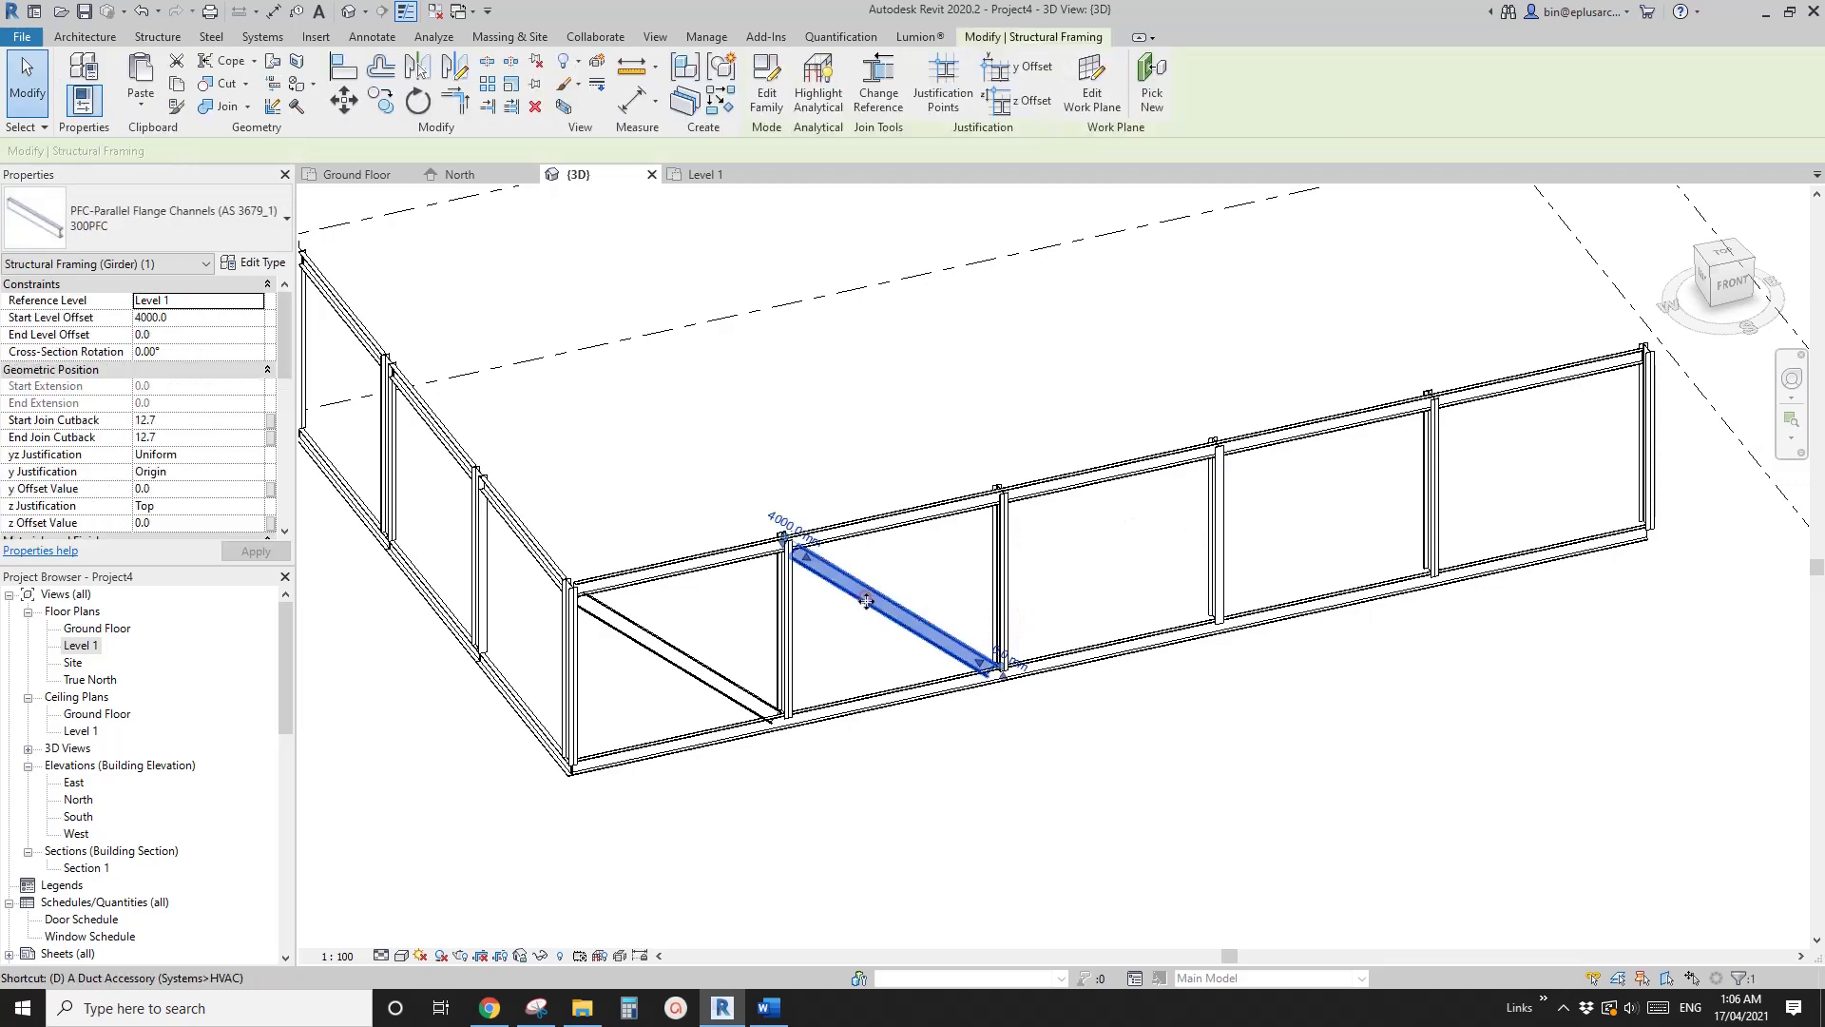
pyautogui.press('Delete')
pyautogui.moveTo(962, 580); pyautogui.dragTo(899, 582, button='middle')
# - Create a similar diagonal beam in the second bay of grid 1, from the second column's base to the third column's top
pyautogui.click(634, 679)
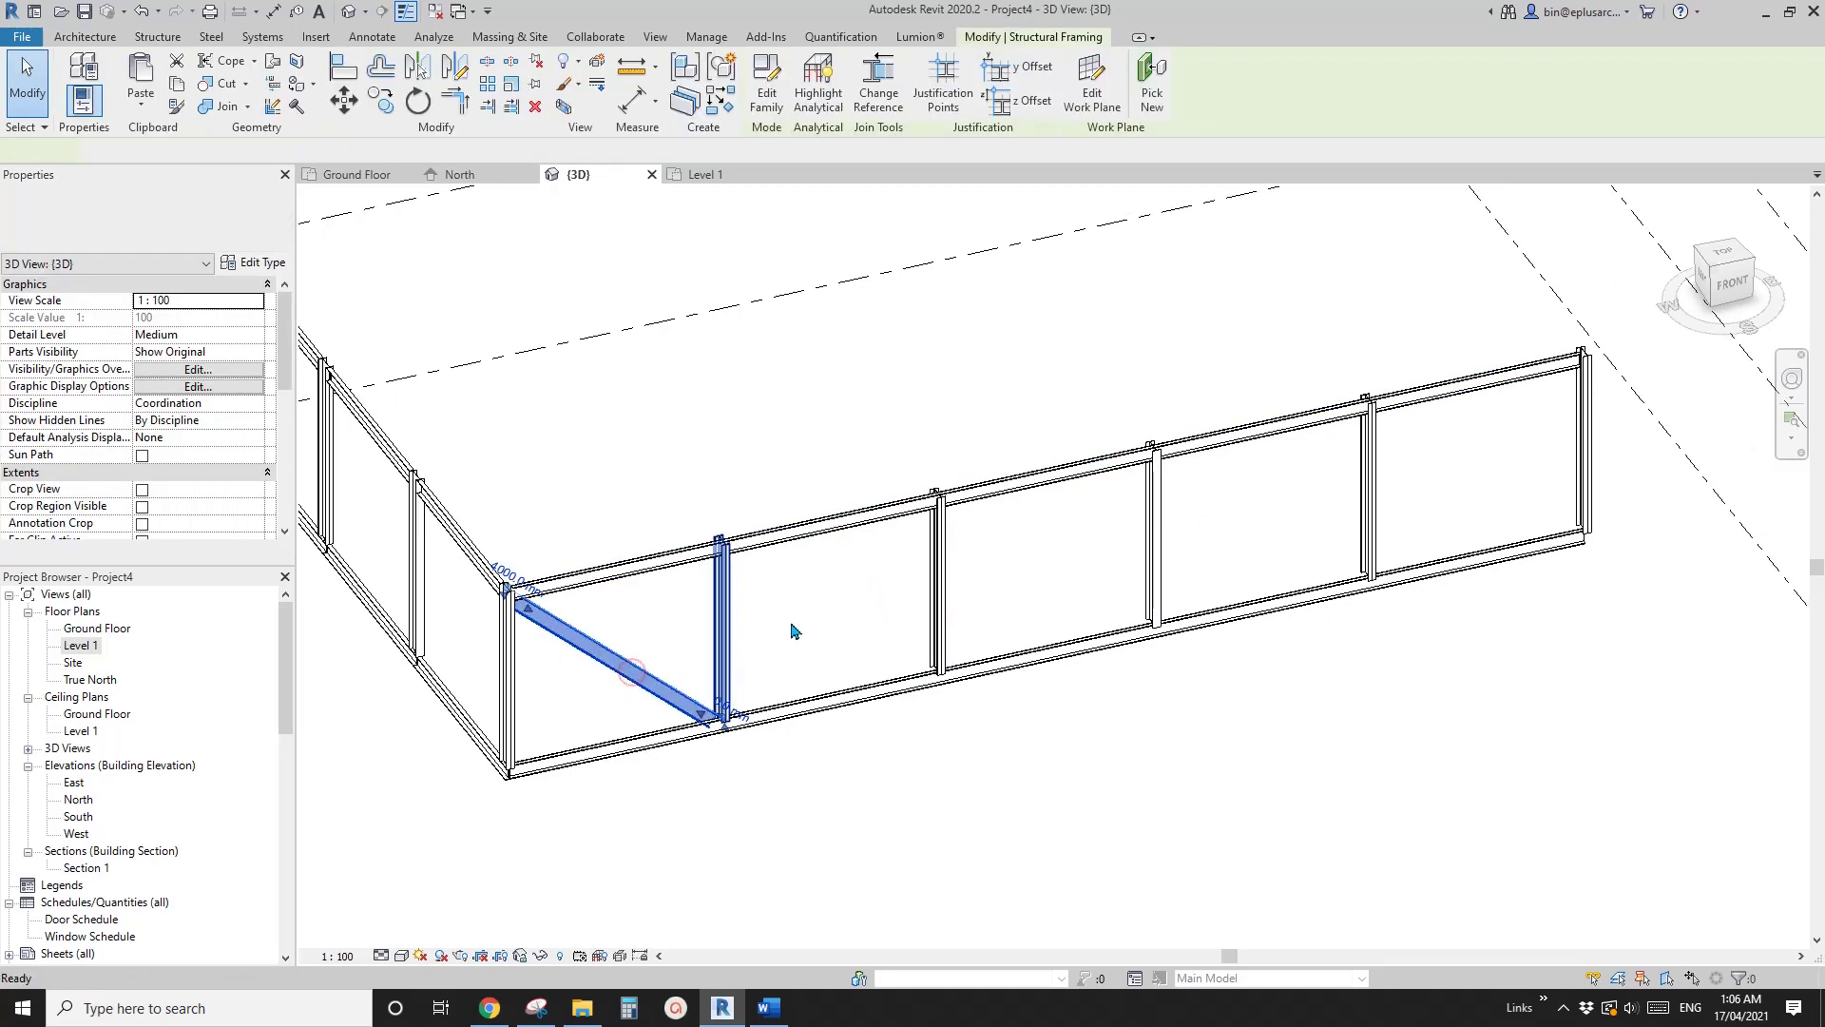
pyautogui.press('c')
pyautogui.press('s')
pyautogui.click(724, 709)
pyautogui.click(936, 493)
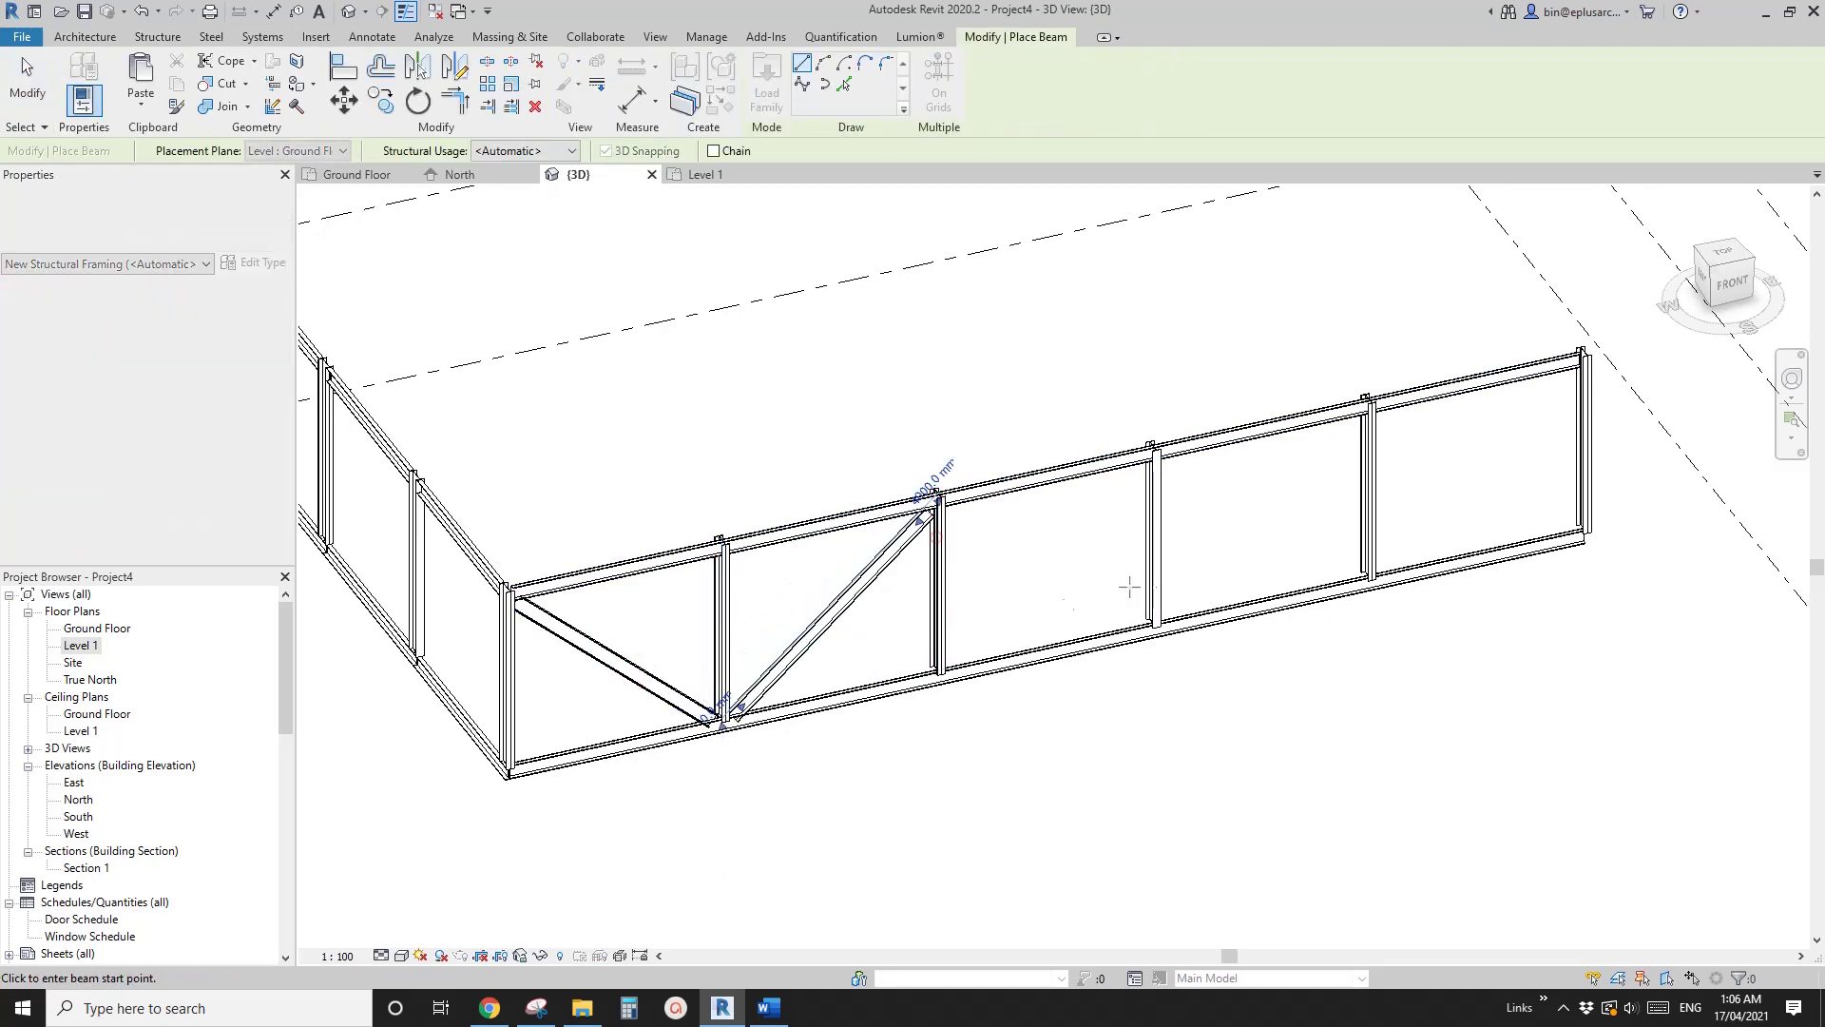
# - Place 300PFC diagonals in alternating directions across the third, fourth and fifth bays of grid 1
pyautogui.click(938, 496)
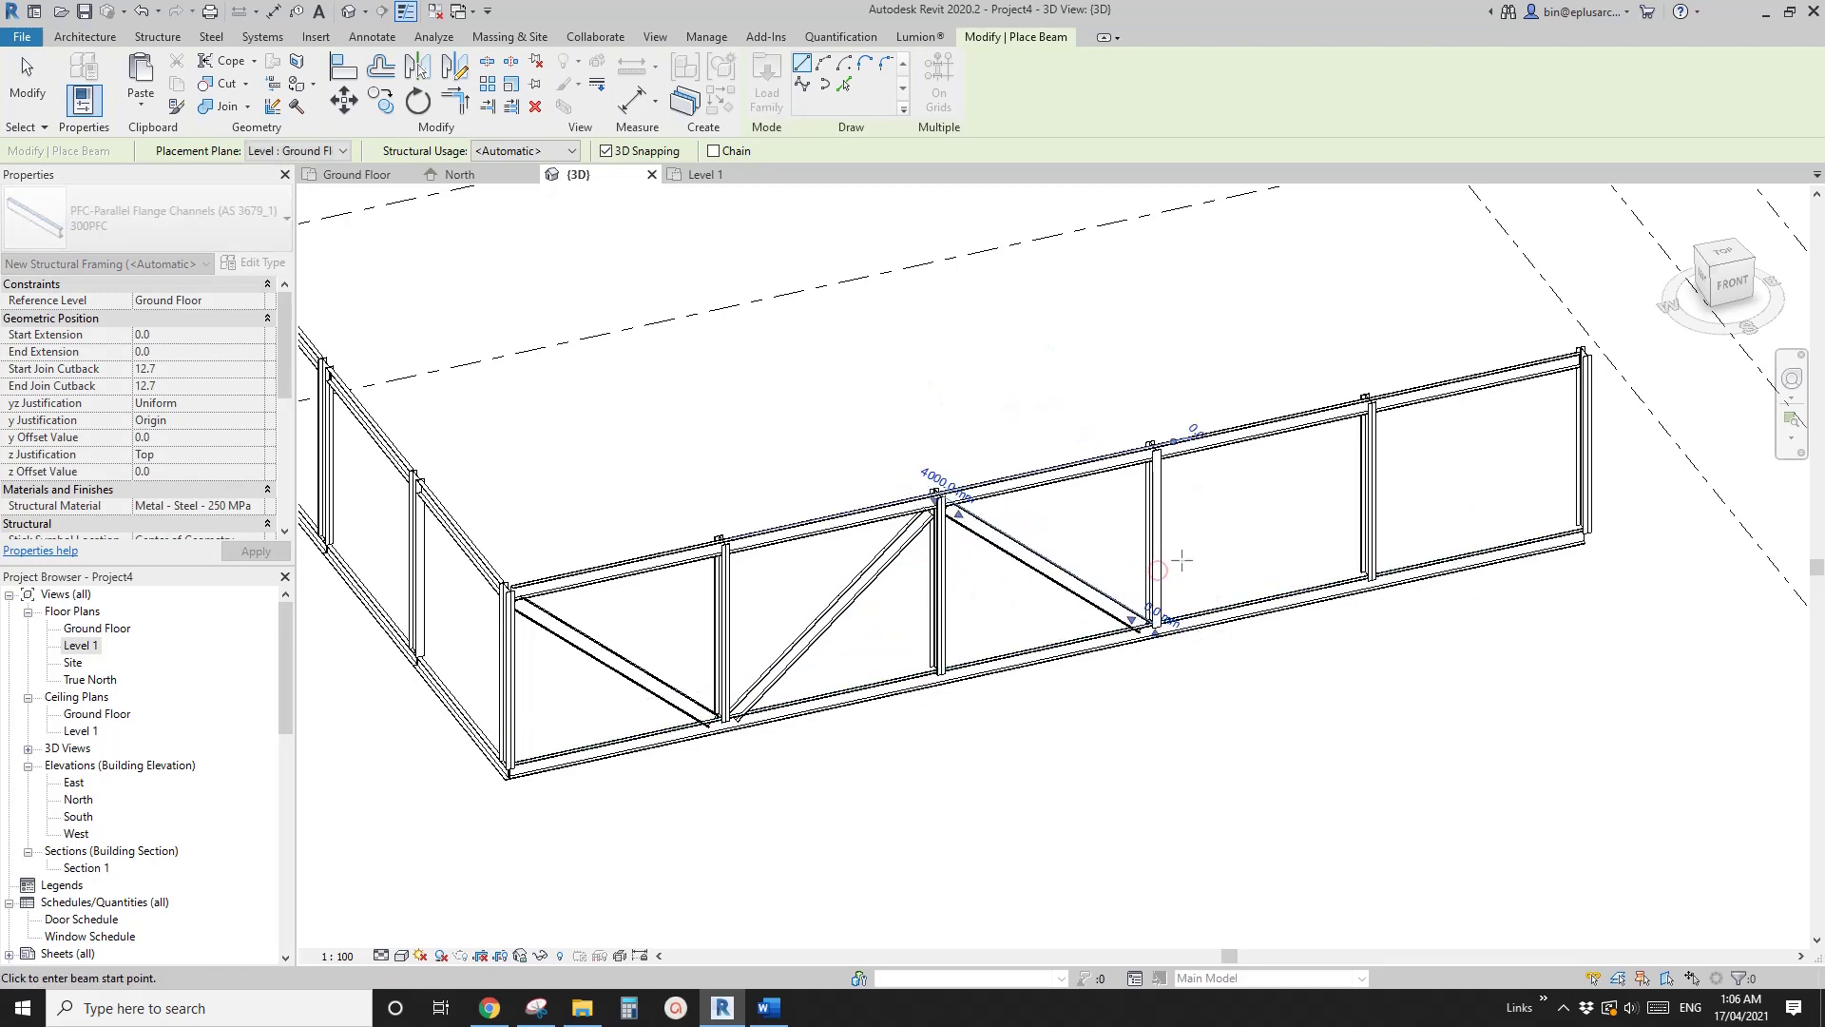
pyautogui.click(1153, 622)
pyautogui.click(1155, 622)
pyautogui.click(1367, 407)
pyautogui.click(1369, 406)
pyautogui.click(1582, 534)
pyautogui.press('Escape')
pyautogui.scroll(-1, 1158, 409)
# - Place alternating 300PFC diagonals across the first two bays of grid A, starting from the corner column's top
pyautogui.keyDown('shift'); pyautogui.moveTo(1100, 558); pyautogui.dragTo(1320, 536, button='middle'); pyautogui.keyUp('shift')
pyautogui.keyDown('shift'); pyautogui.moveTo(1084, 542); pyautogui.dragTo(1388, 471, button='middle'); pyautogui.keyUp('shift')
pyautogui.click(998, 567)
pyautogui.keyDown('shift'); pyautogui.moveTo(998, 567); pyautogui.dragTo(1236, 575, button='middle'); pyautogui.keyUp('shift')
pyautogui.press('c')
pyautogui.press('s')
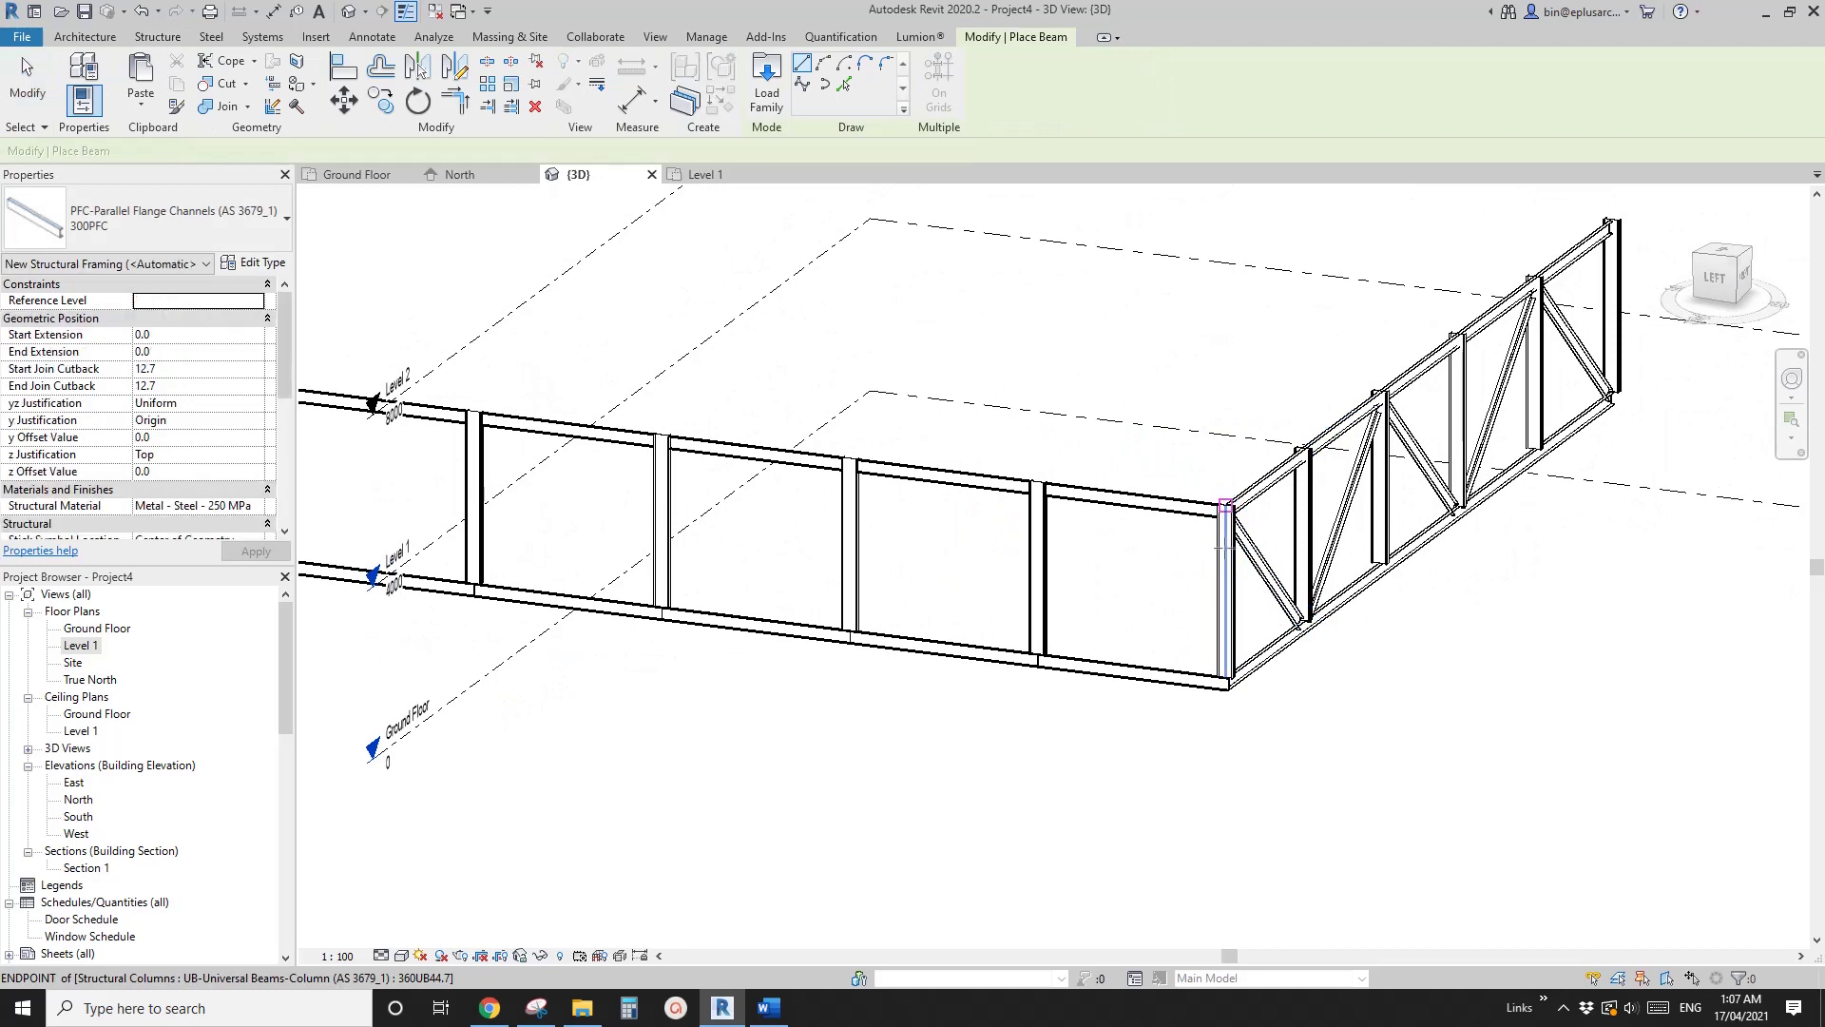
pyautogui.click(1227, 507)
pyautogui.click(1038, 655)
pyautogui.click(849, 461)
# - Place alternating 300PFC diagonals across the remaining three bays of grid A, ending at the end column's base
pyautogui.click(849, 461)
pyautogui.click(668, 563)
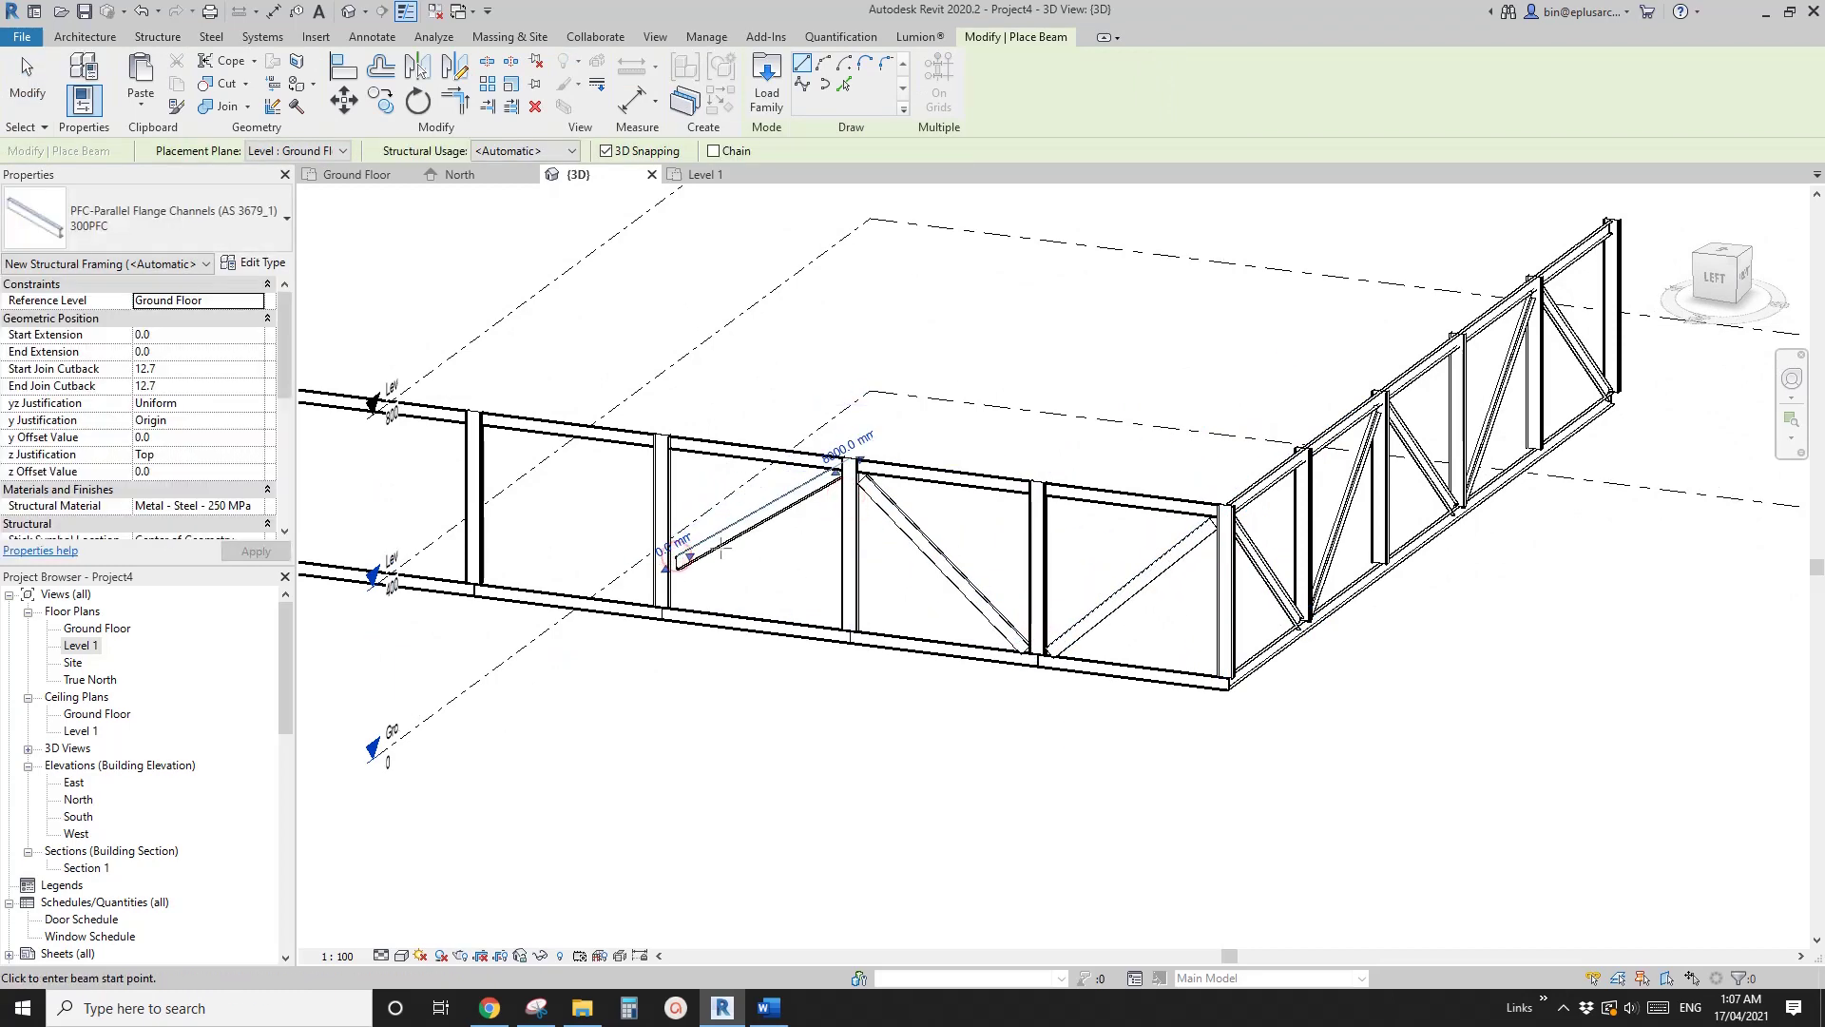
pyautogui.keyDown('shift'); pyautogui.moveTo(708, 561); pyautogui.dragTo(802, 561, button='middle'); pyautogui.keyUp('shift')
pyautogui.click(831, 529)
pyautogui.click(649, 579)
pyautogui.click(649, 580)
pyautogui.click(465, 457)
pyautogui.click(465, 522)
pyautogui.moveTo(498, 541); pyautogui.dragTo(814, 541, button='middle')
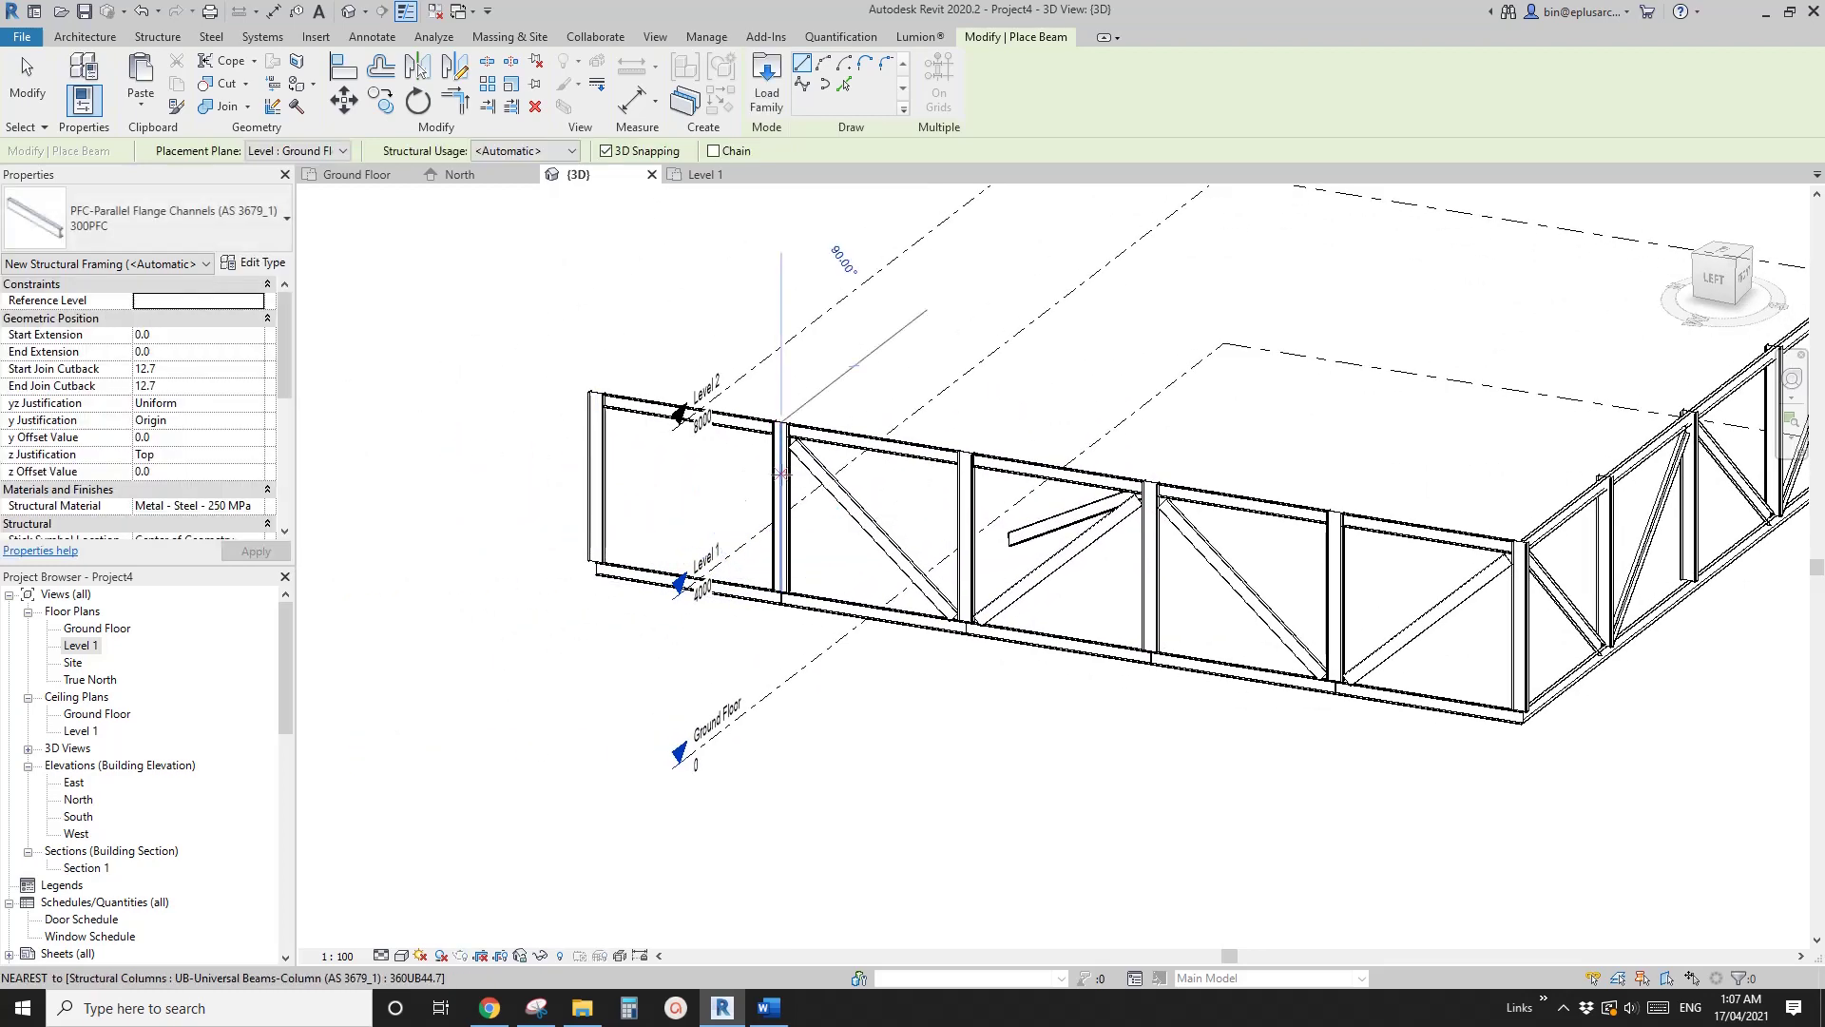
pyautogui.click(599, 547)
pyautogui.press('Escape')
# - Delete the stray short diagonal beam in the third bay of grid A
pyautogui.click(1039, 537)
pyautogui.press('Delete')
pyautogui.moveTo(1483, 580); pyautogui.dragTo(1285, 572, button='middle')
pyautogui.keyDown('shift'); pyautogui.moveTo(1285, 572); pyautogui.dragTo(1210, 563, button='middle'); pyautogui.keyUp('shift')
pyautogui.scroll(-1, 1300, 566)
pyautogui.moveTo(1486, 559); pyautogui.dragTo(1372, 539, button='middle')
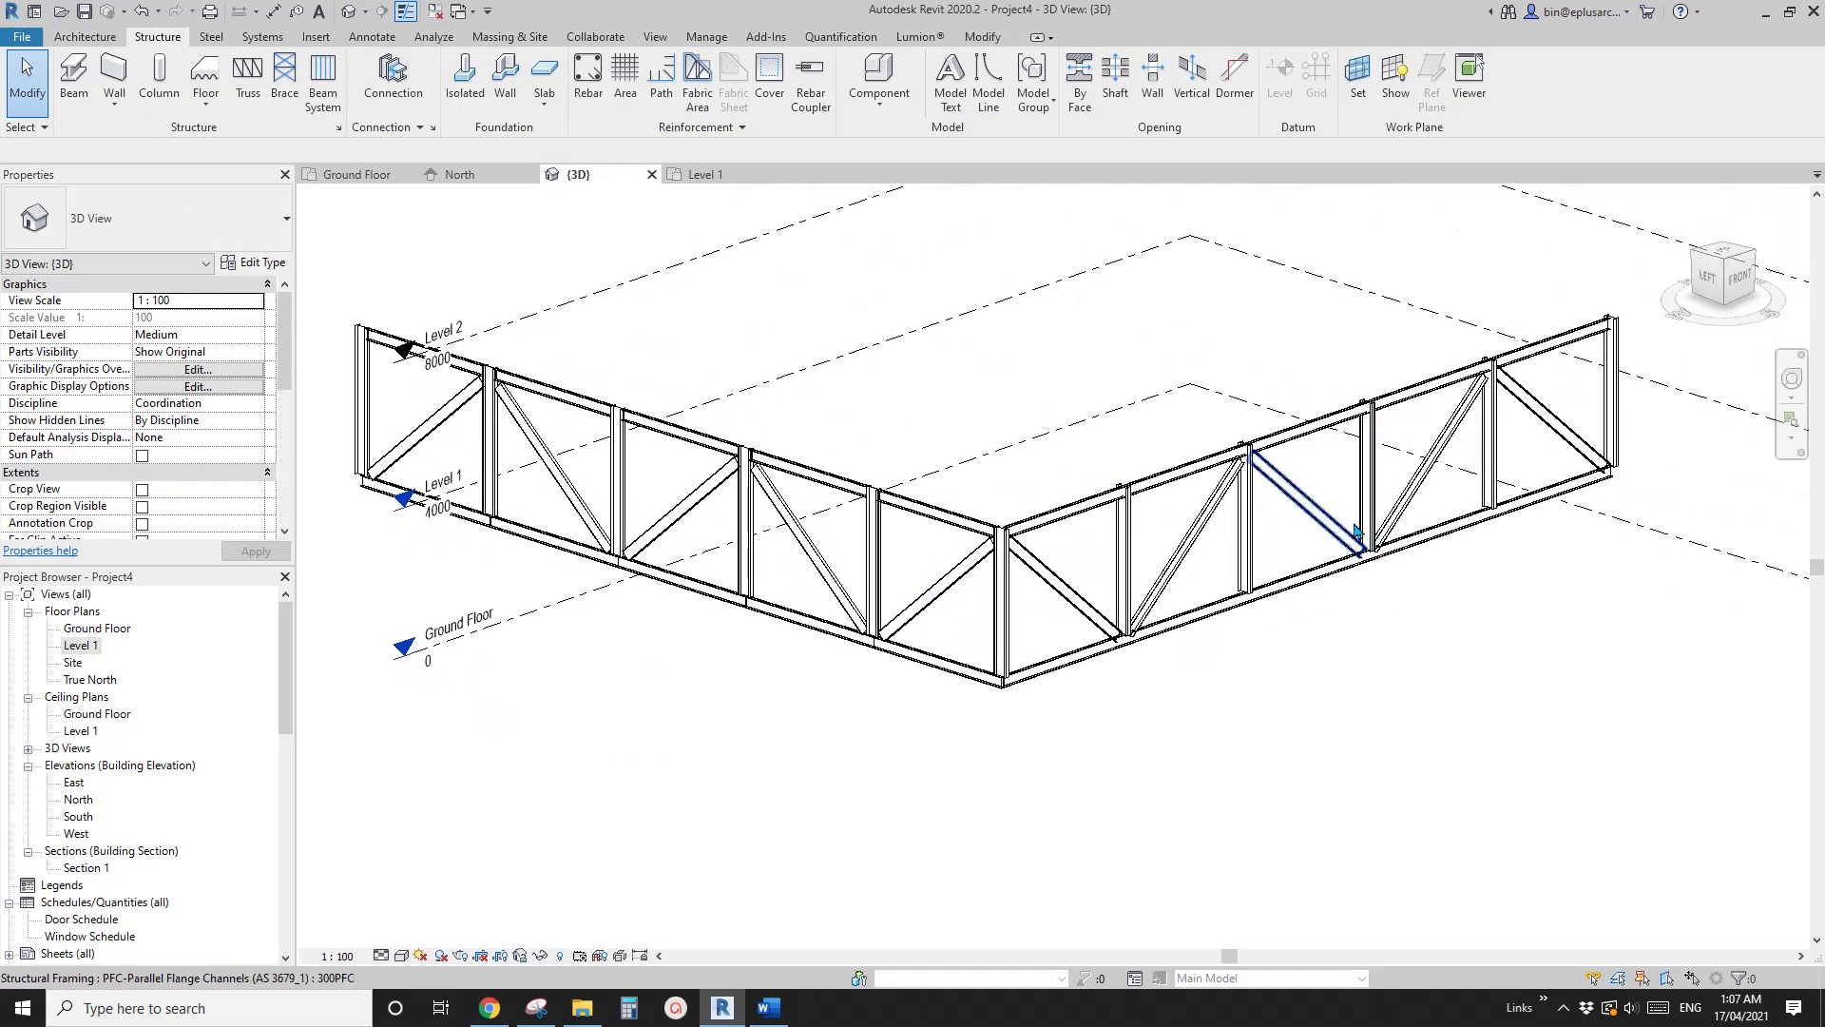
# - Compare both braced sides of the model with reference photo 100 in the Word document, returning to Revit after each look
pyautogui.scroll(-1, 1372, 539)
pyautogui.scroll(1, 1226, 593)
pyautogui.keyDown('shift'); pyautogui.moveTo(1266, 506); pyautogui.dragTo(1156, 570, button='middle'); pyautogui.keyUp('shift')
pyautogui.click(770, 1010)
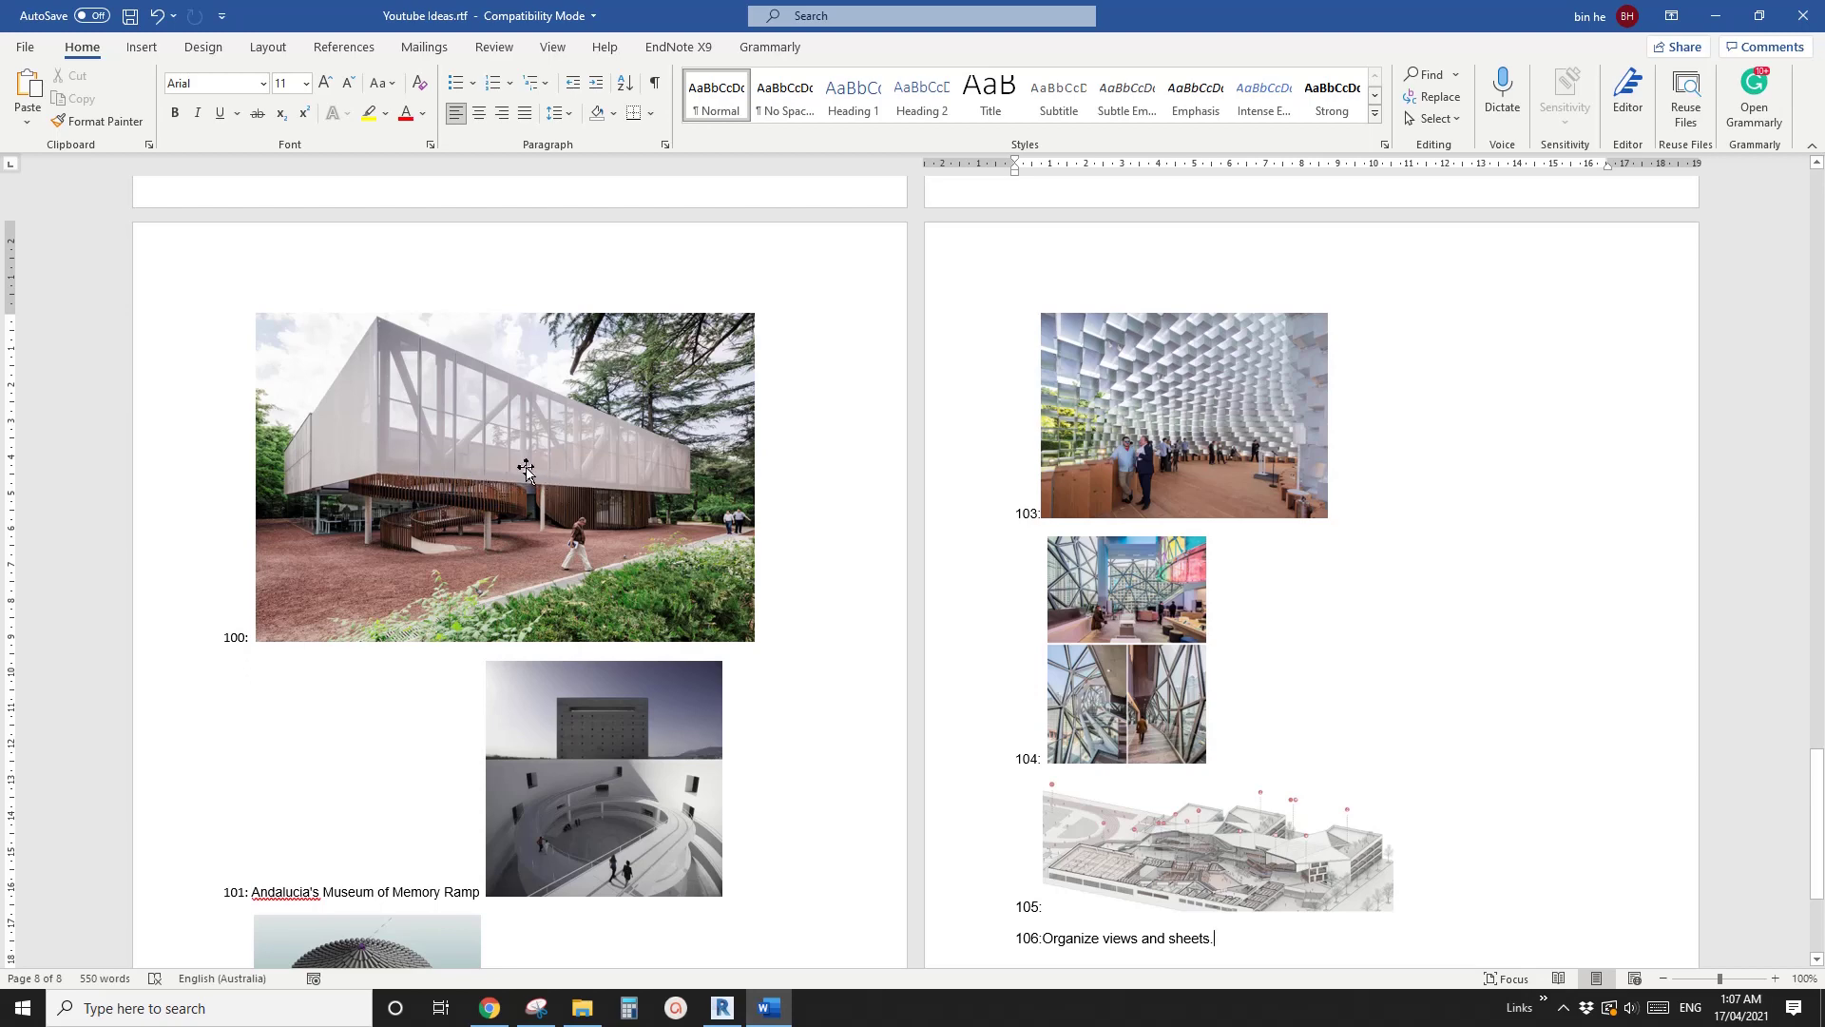
pyautogui.click(723, 1008)
pyautogui.moveTo(1093, 755); pyautogui.dragTo(1116, 650, button='middle')
pyautogui.scroll(-1, 1160, 629)
pyautogui.scroll(1, 1116, 650)
pyautogui.click(1031, 577)
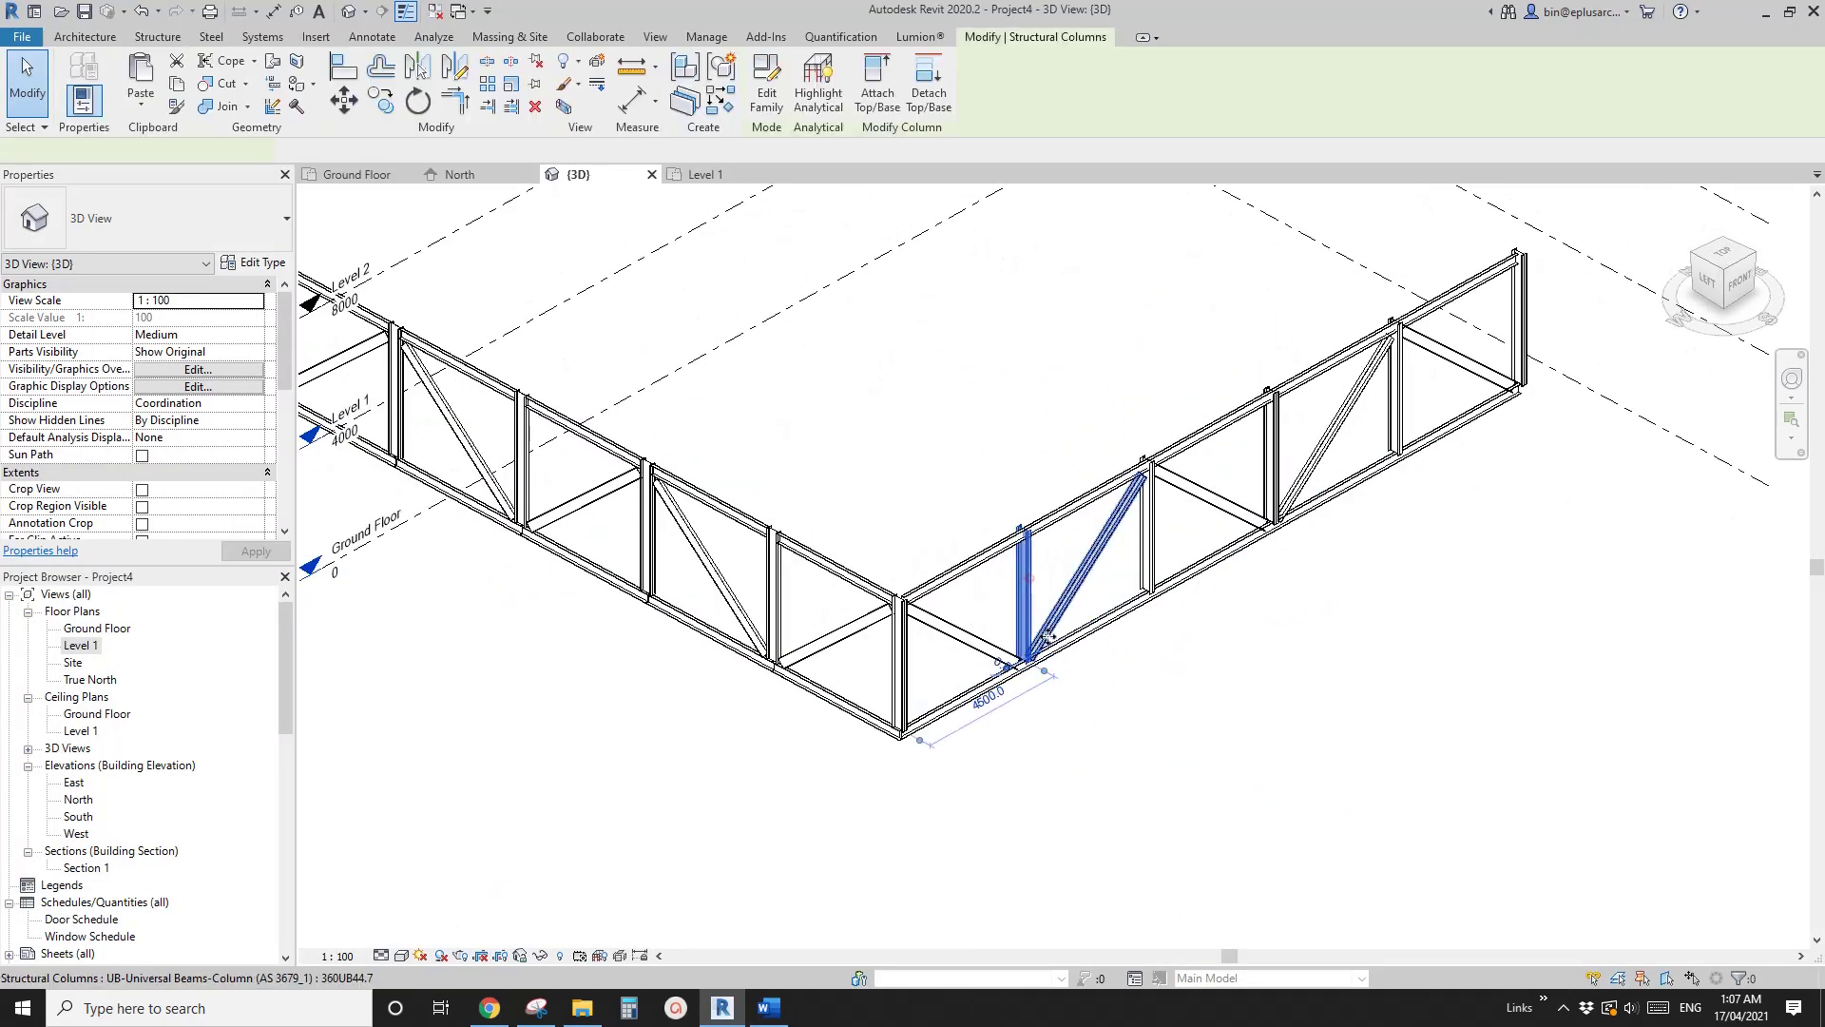
pyautogui.keyDown('shift'); pyautogui.moveTo(985, 739); pyautogui.dragTo(959, 743, button='middle'); pyautogui.keyUp('shift')
pyautogui.click(770, 1008)
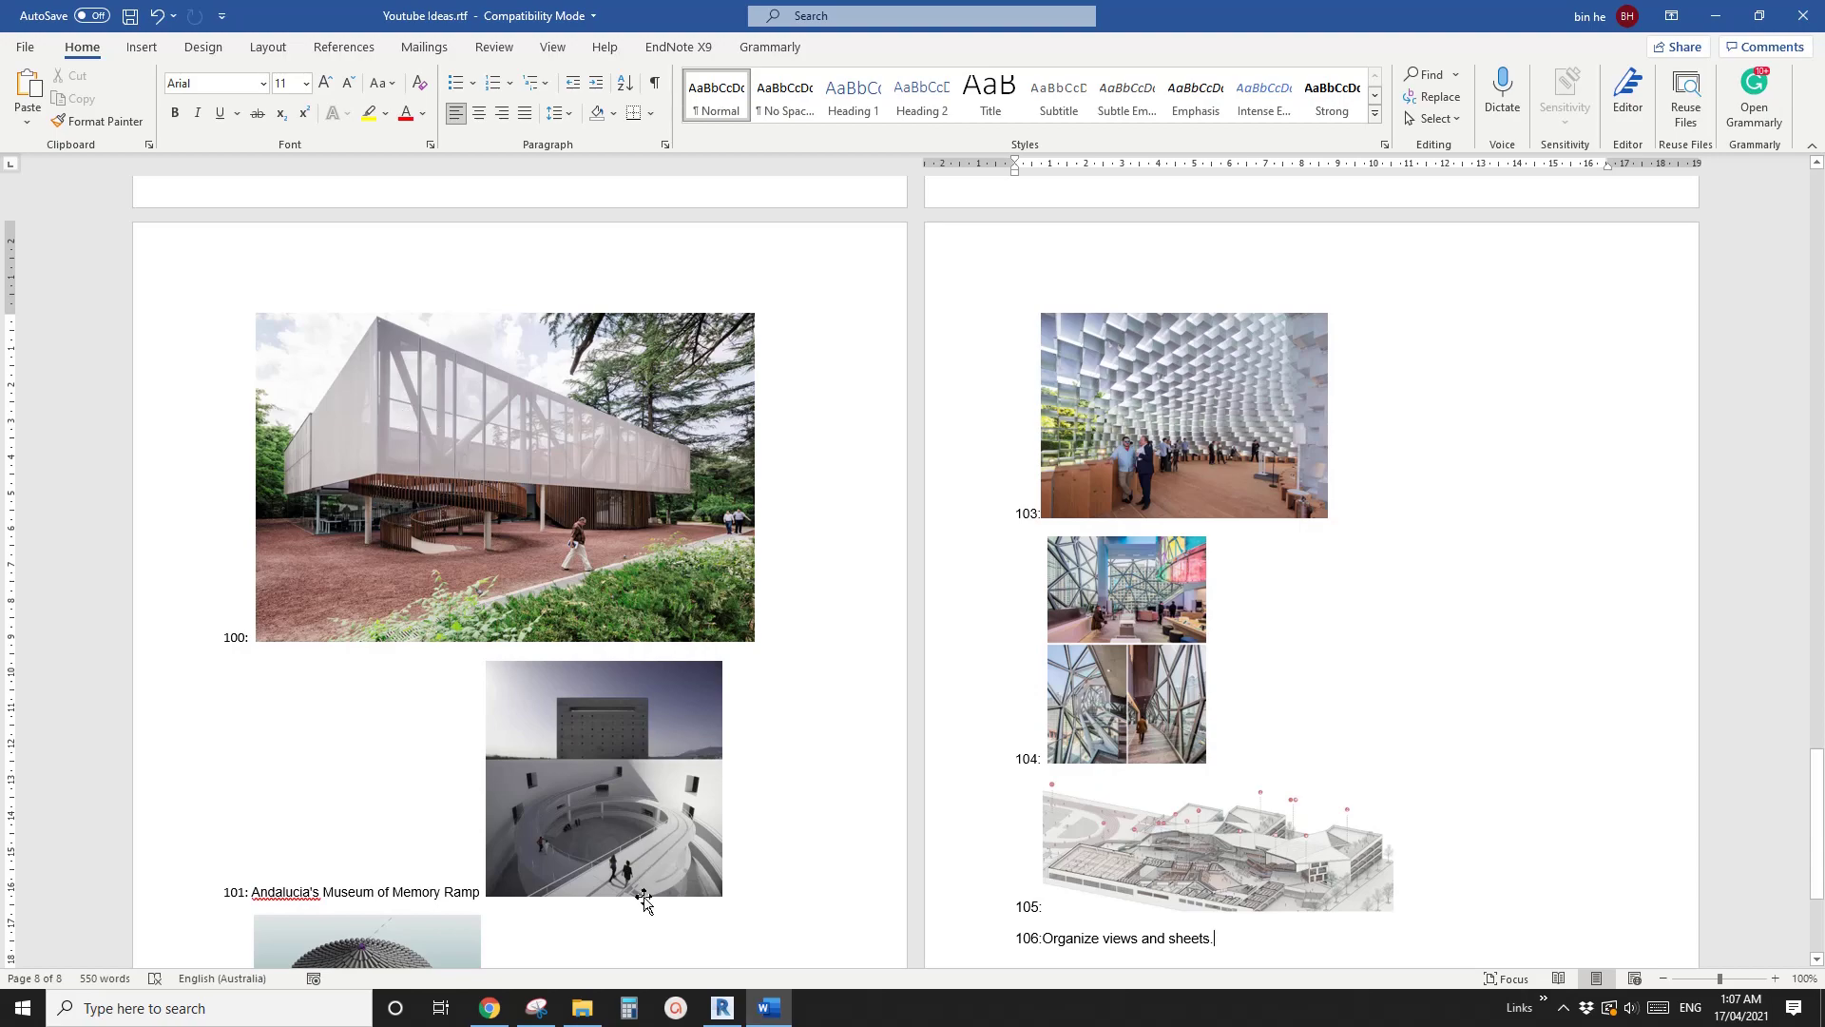
pyautogui.click(722, 1008)
pyautogui.click(1086, 768)
# - Draw a Storefront curtain wall about 3500 mm long and 8000 mm high in front of the grid 1 frame
pyautogui.scroll(-1, 1085, 768)
pyautogui.keyDown('shift'); pyautogui.moveTo(1086, 768); pyautogui.dragTo(921, 695, button='middle'); pyautogui.keyUp('shift')
pyautogui.scroll(-1, 1003, 700)
pyautogui.press('w')
pyautogui.press('a')
pyautogui.press('Escape')
pyautogui.press('w')
pyautogui.press('a')
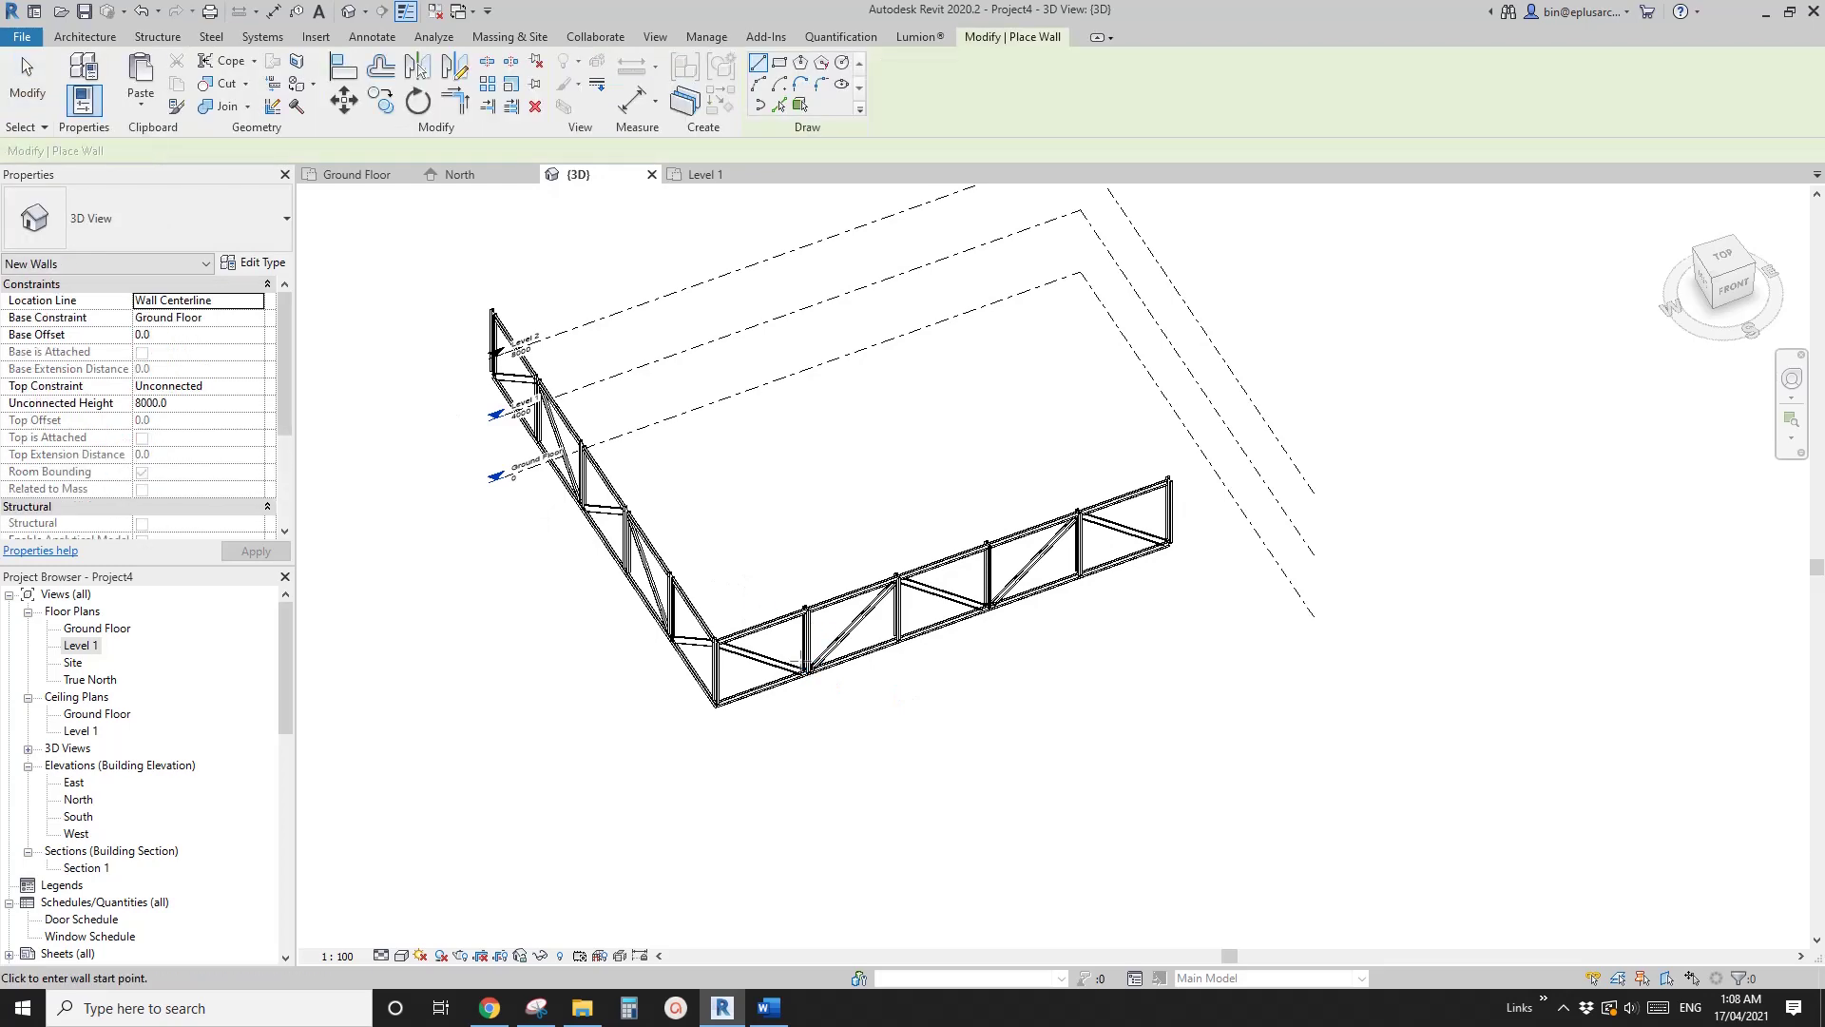
pyautogui.moveTo(543, 473); pyautogui.dragTo(519, 479, button='middle')
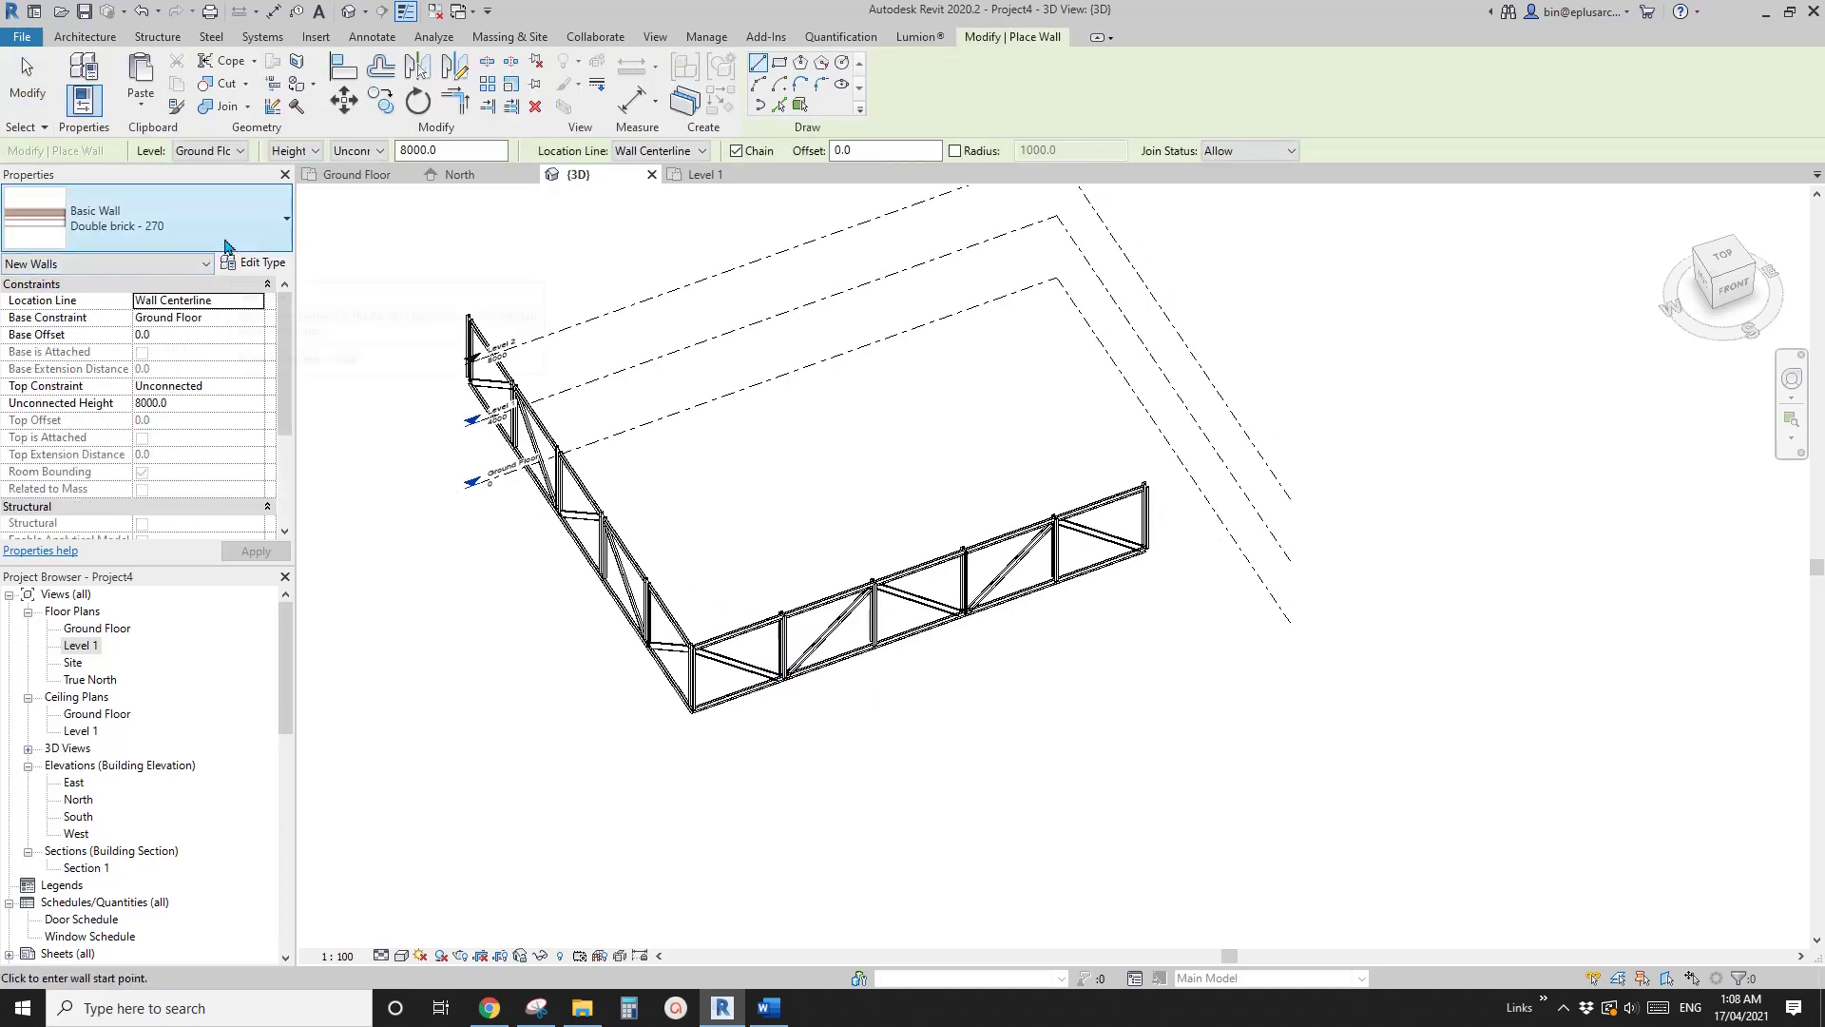
pyautogui.click(143, 218)
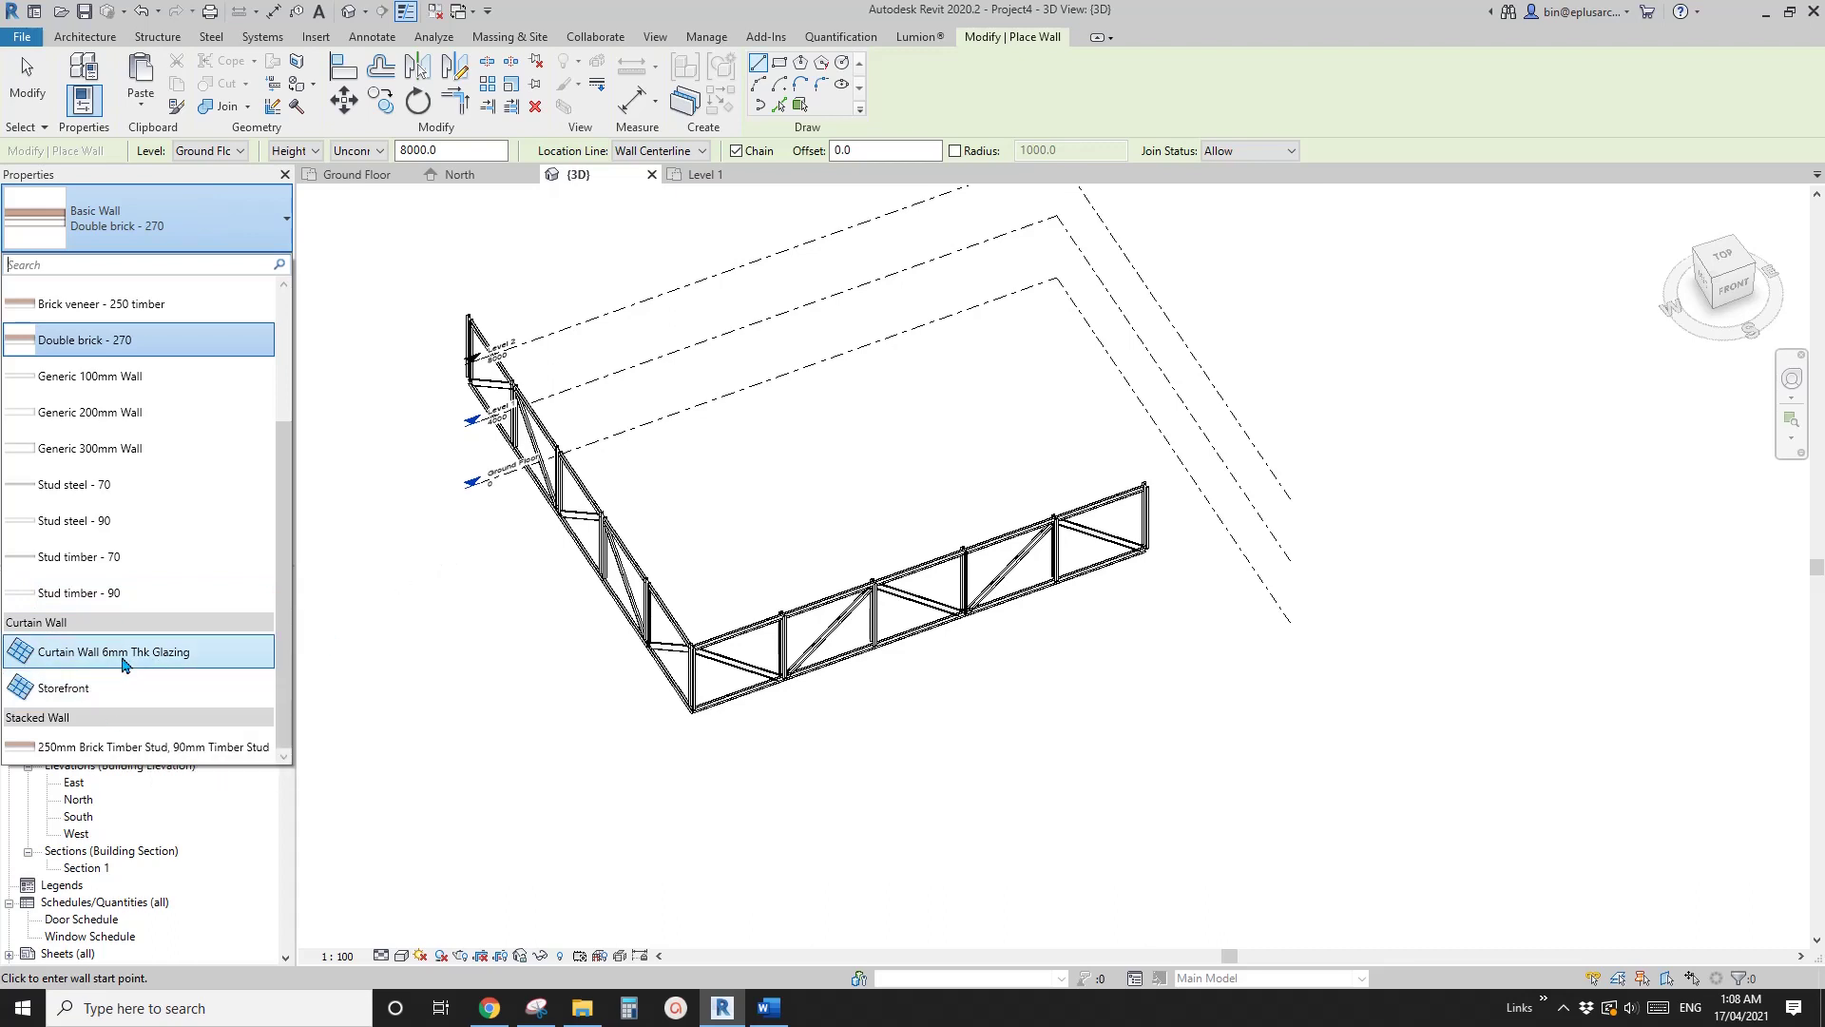
pyautogui.click(74, 687)
pyautogui.scroll(2, 848, 789)
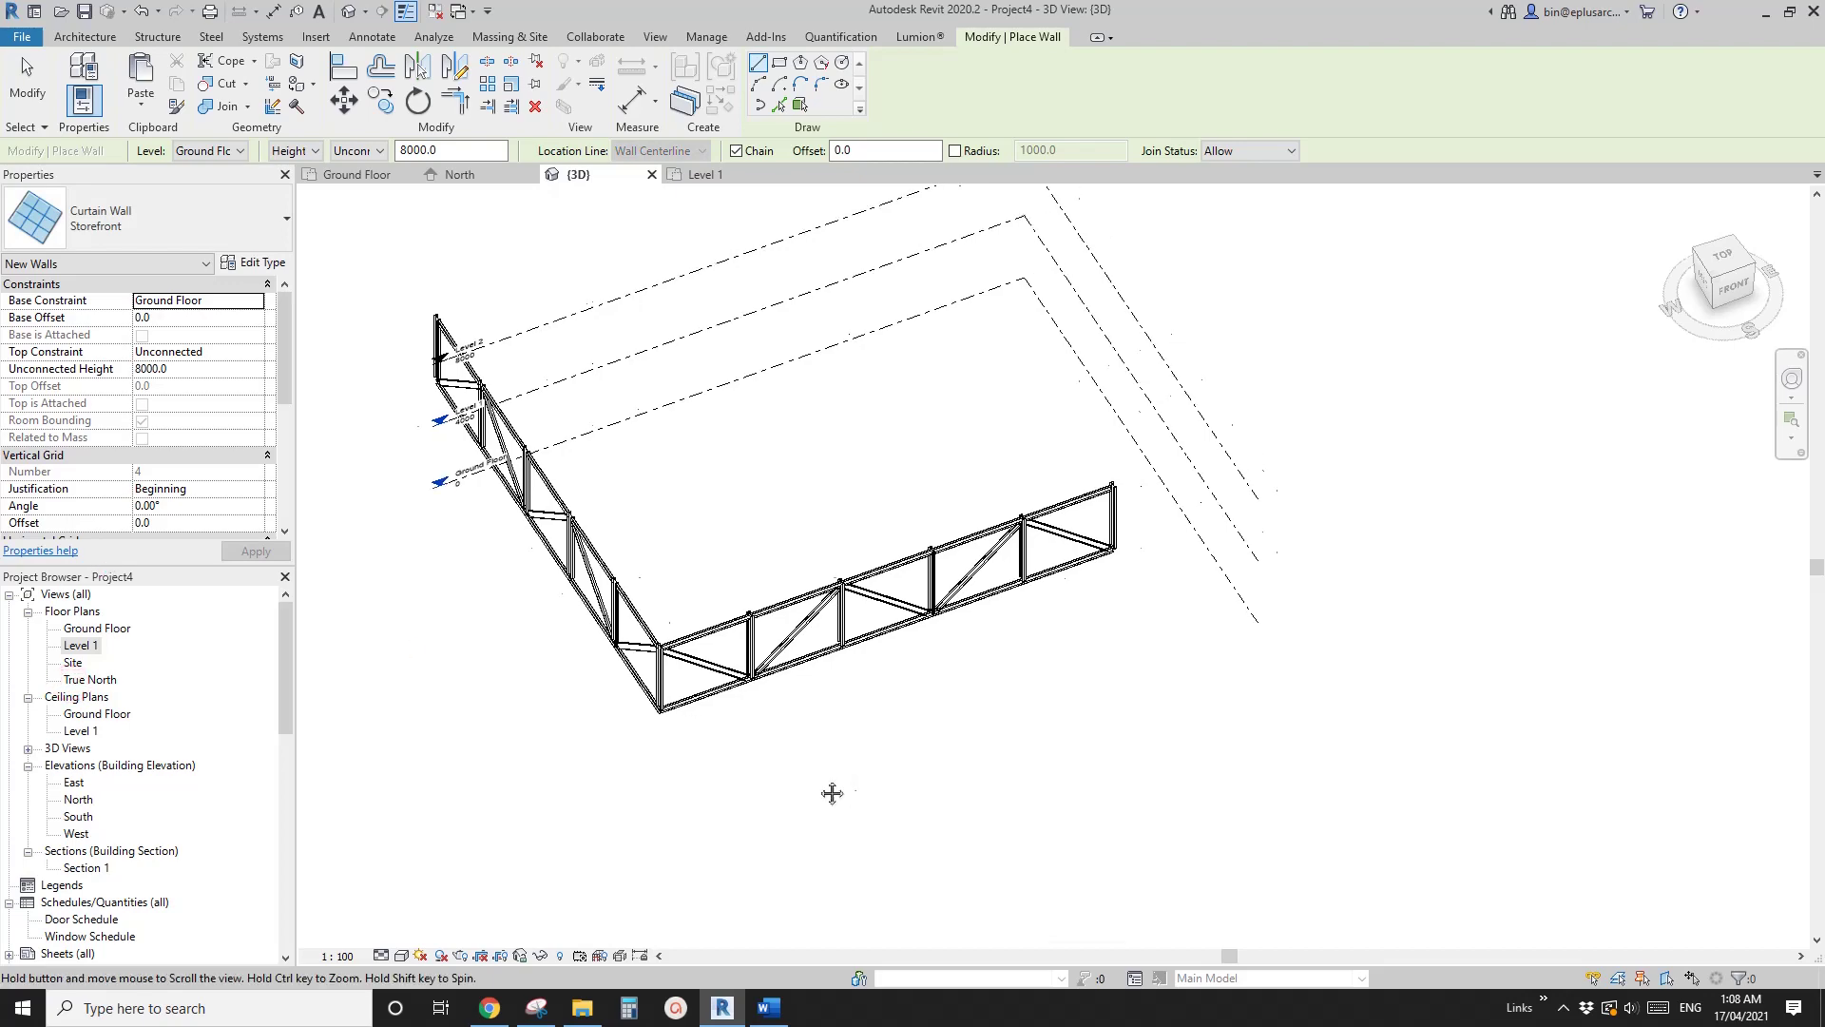
pyautogui.click(777, 740)
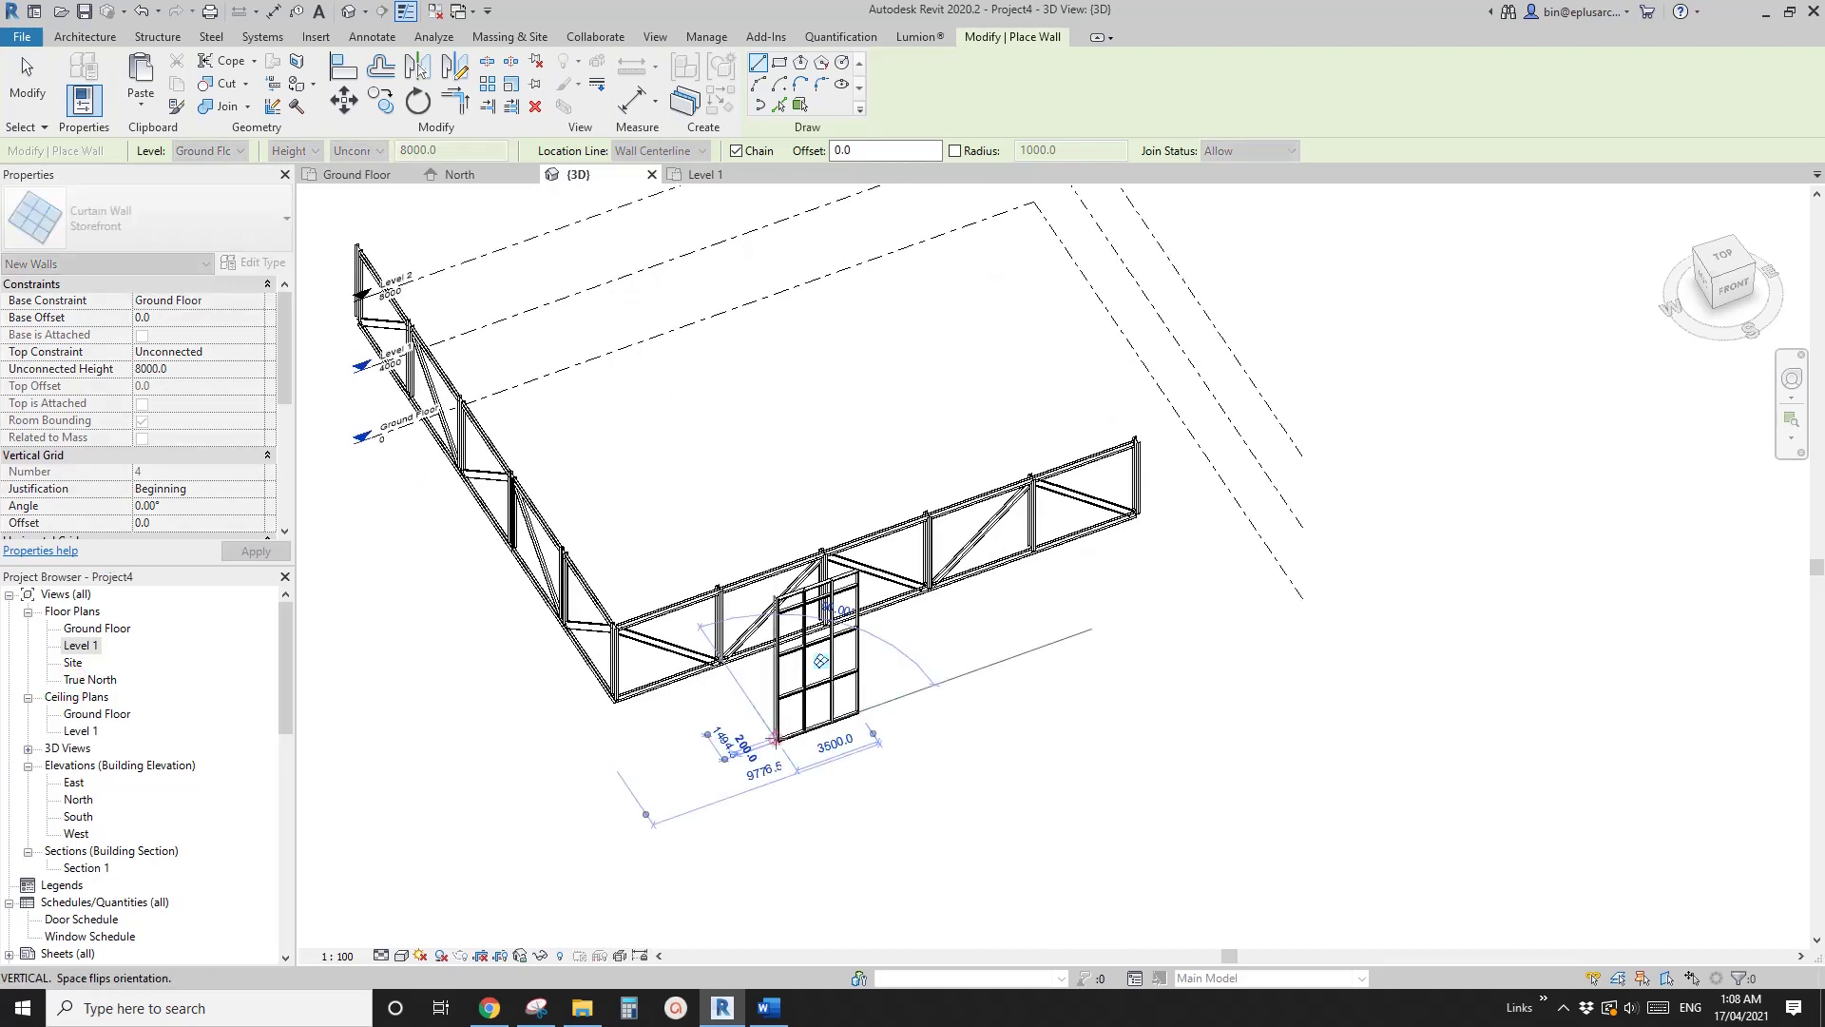
pyautogui.press('Escape')
pyautogui.press('Escape')
pyautogui.keyDown('shift'); pyautogui.moveTo(819, 713); pyautogui.dragTo(896, 632, button='middle'); pyautogui.keyUp('shift')
pyautogui.scroll(5, 815, 701)
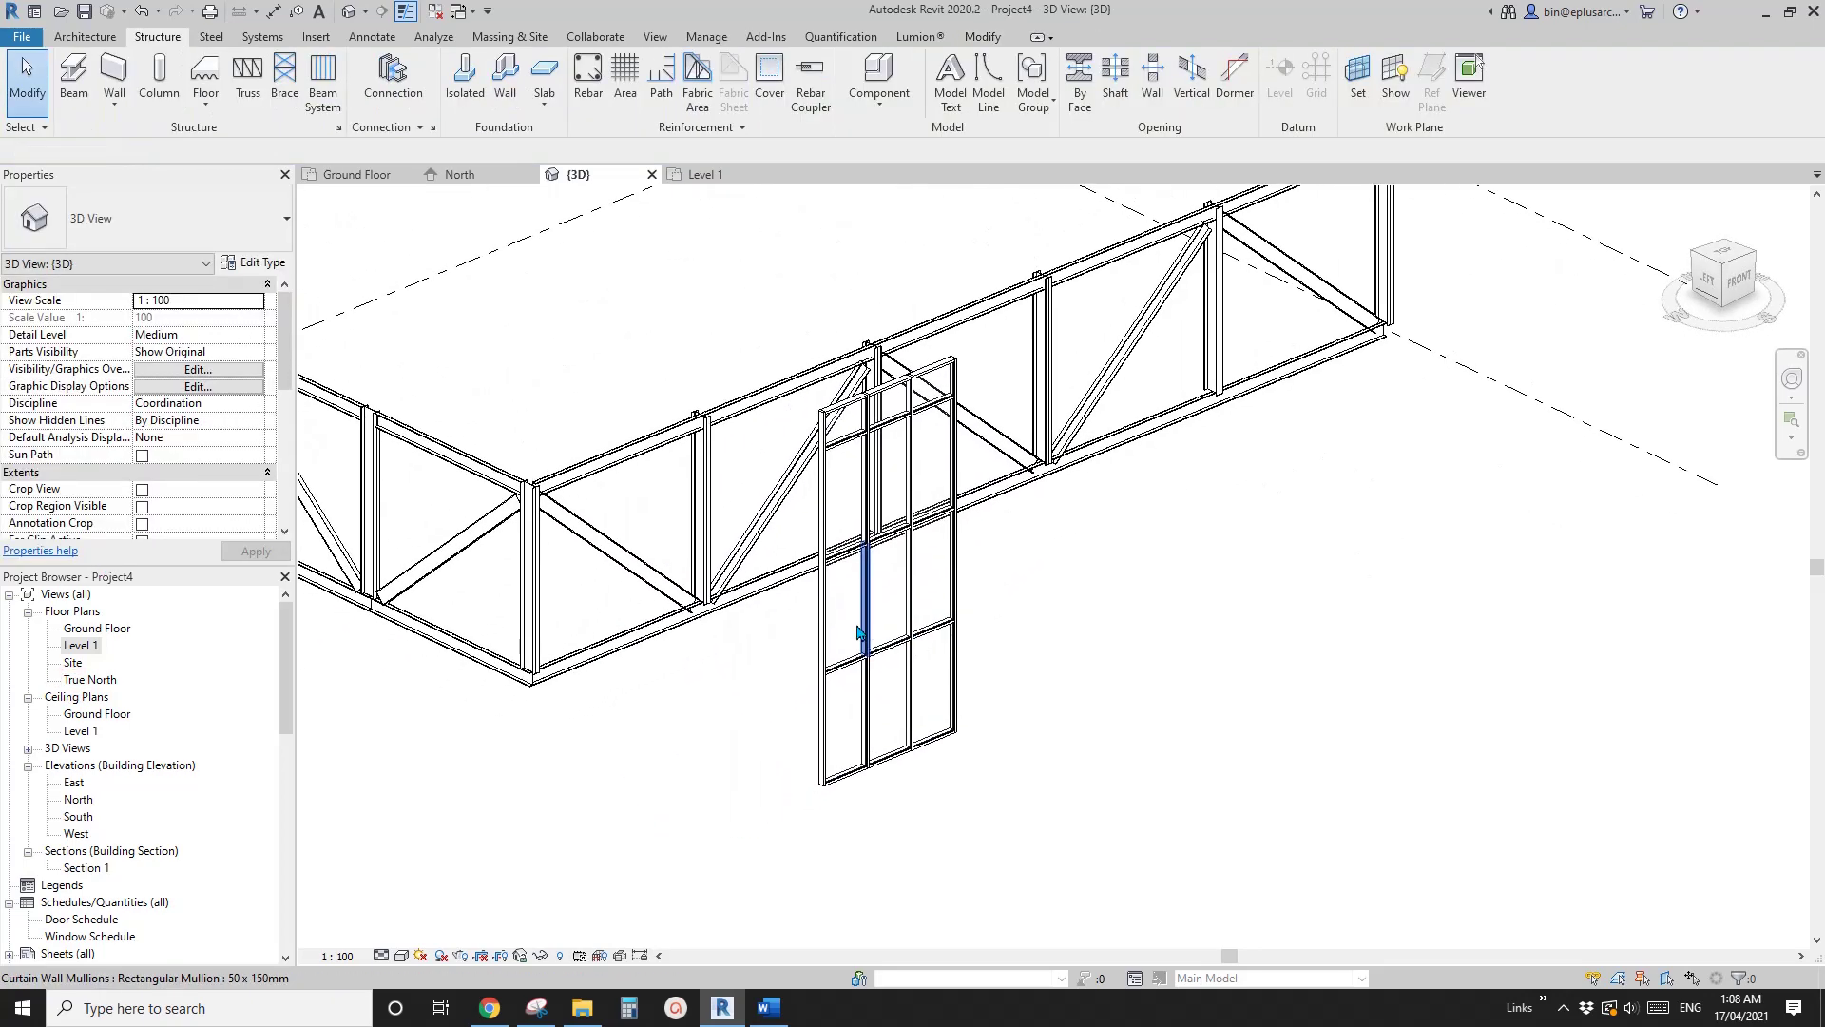
# - Duplicate the type of a 50 x 150mm border mullion on the storefront wall as 30X50
pyautogui.click(770, 1007)
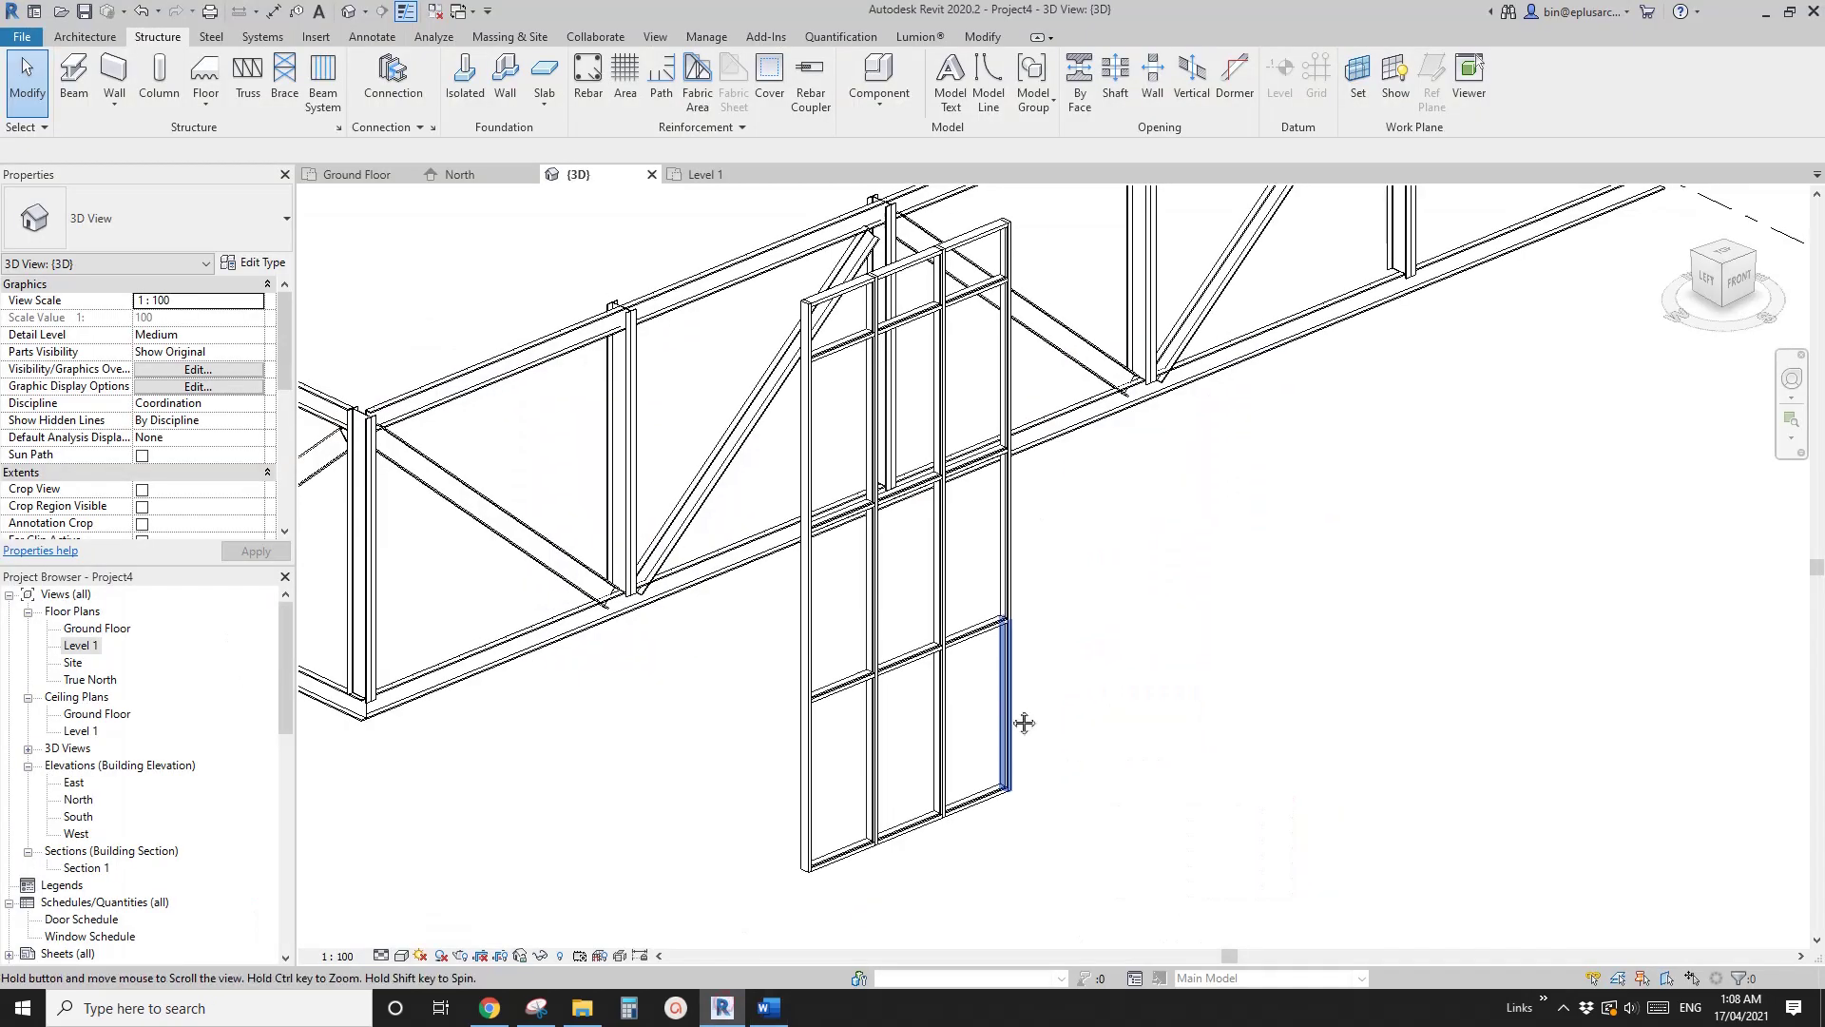
pyautogui.scroll(5, 843, 619)
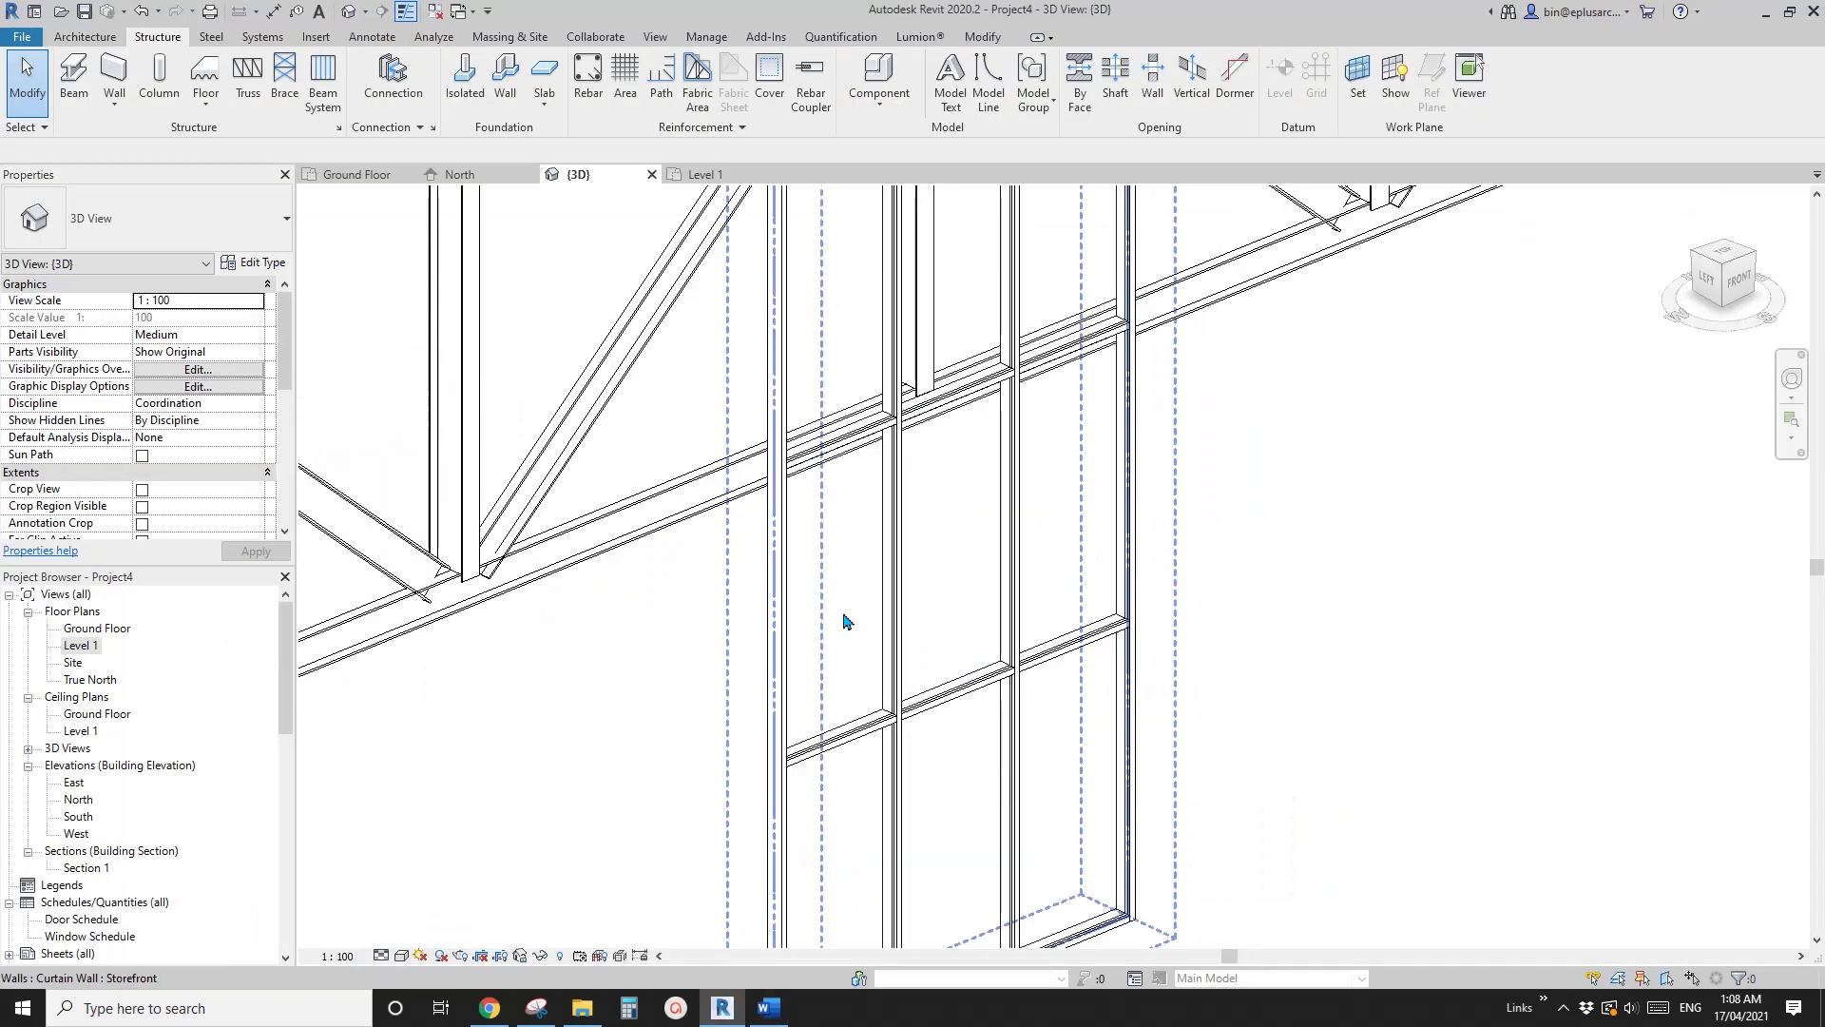
pyautogui.click(783, 584)
pyautogui.scroll(-3, 837, 551)
pyautogui.scroll(1, 876, 460)
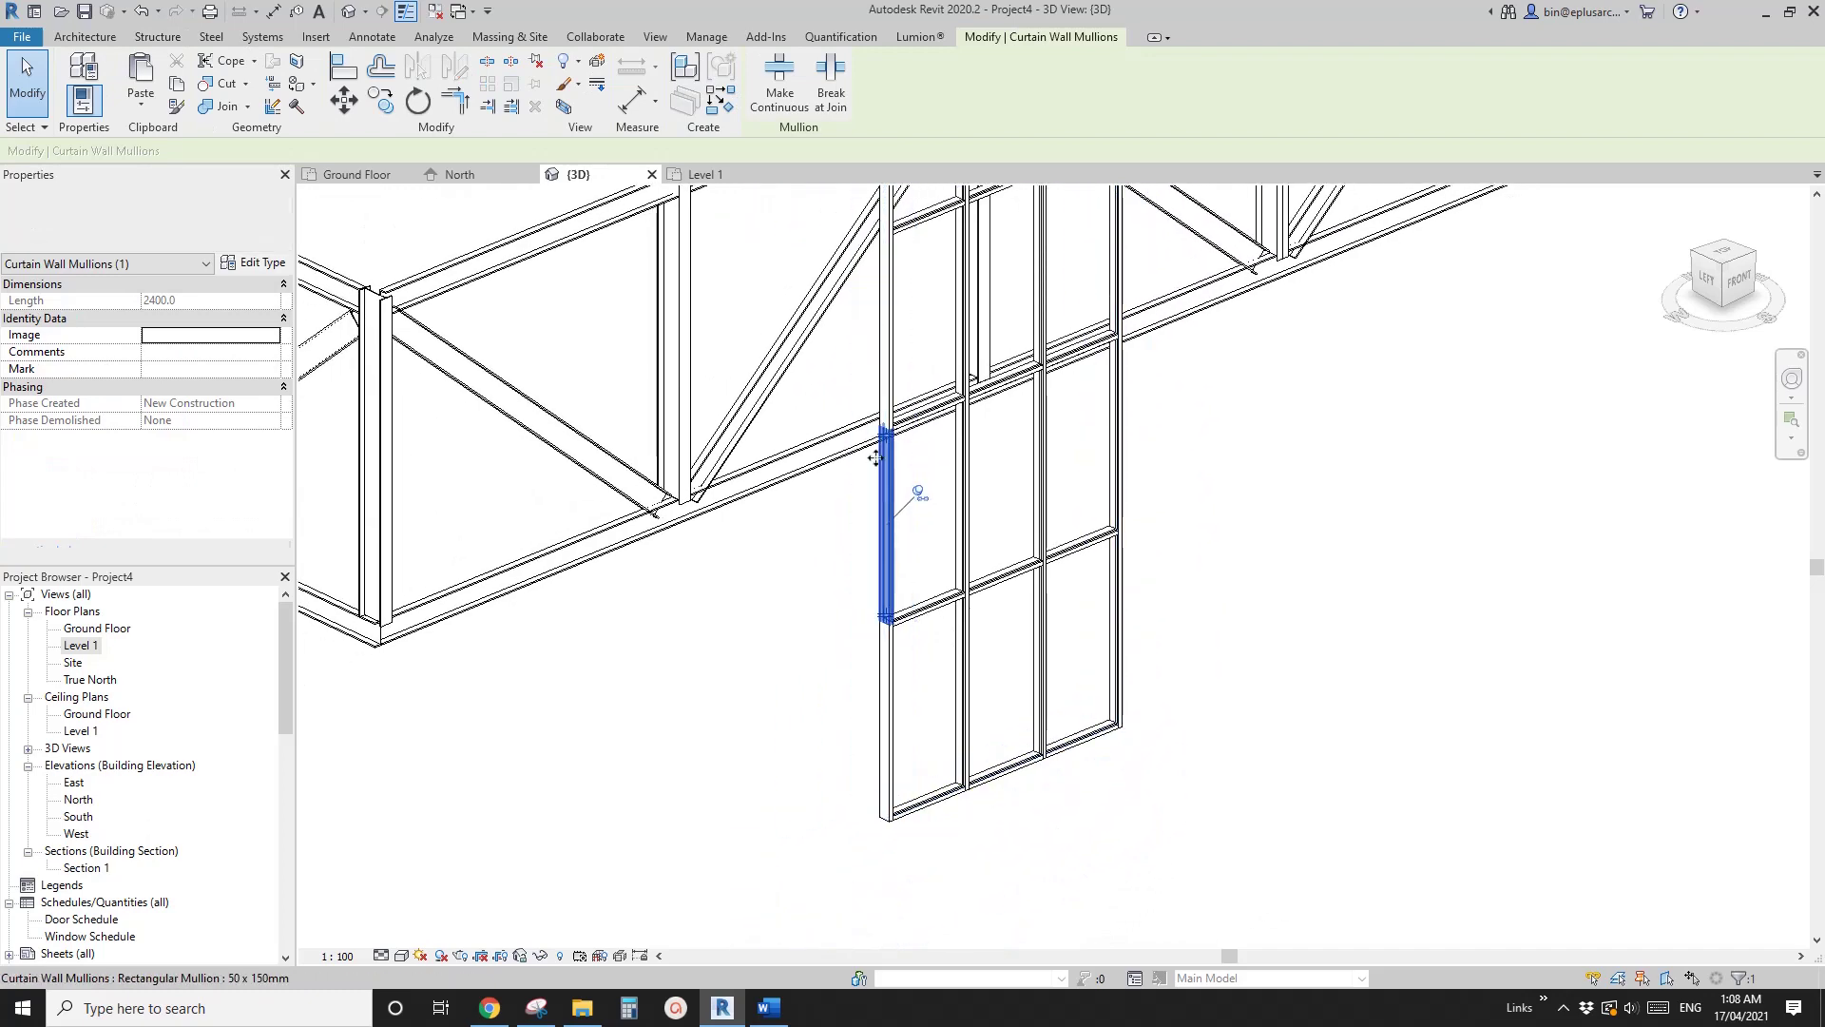
pyautogui.keyDown('shift'); pyautogui.moveTo(876, 461); pyautogui.dragTo(801, 555, button='middle'); pyautogui.keyUp('shift')
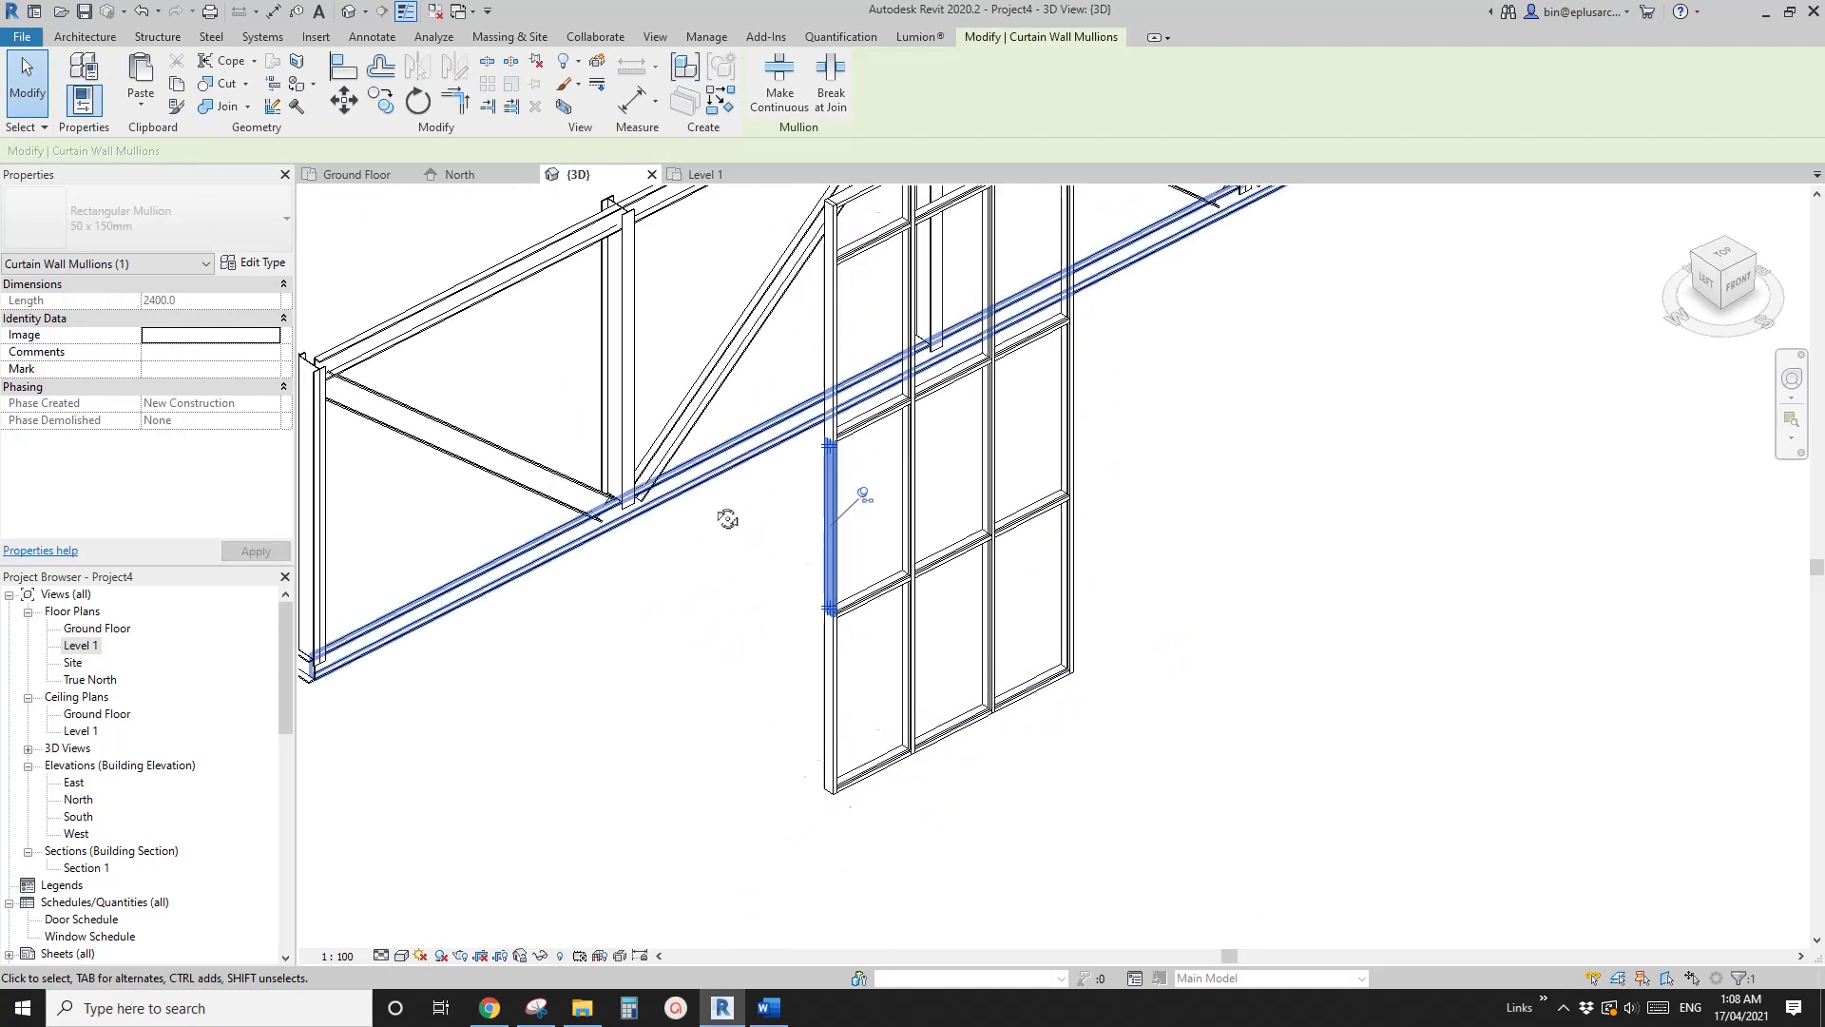
pyautogui.moveTo(865, 505); pyautogui.dragTo(890, 556, button='middle')
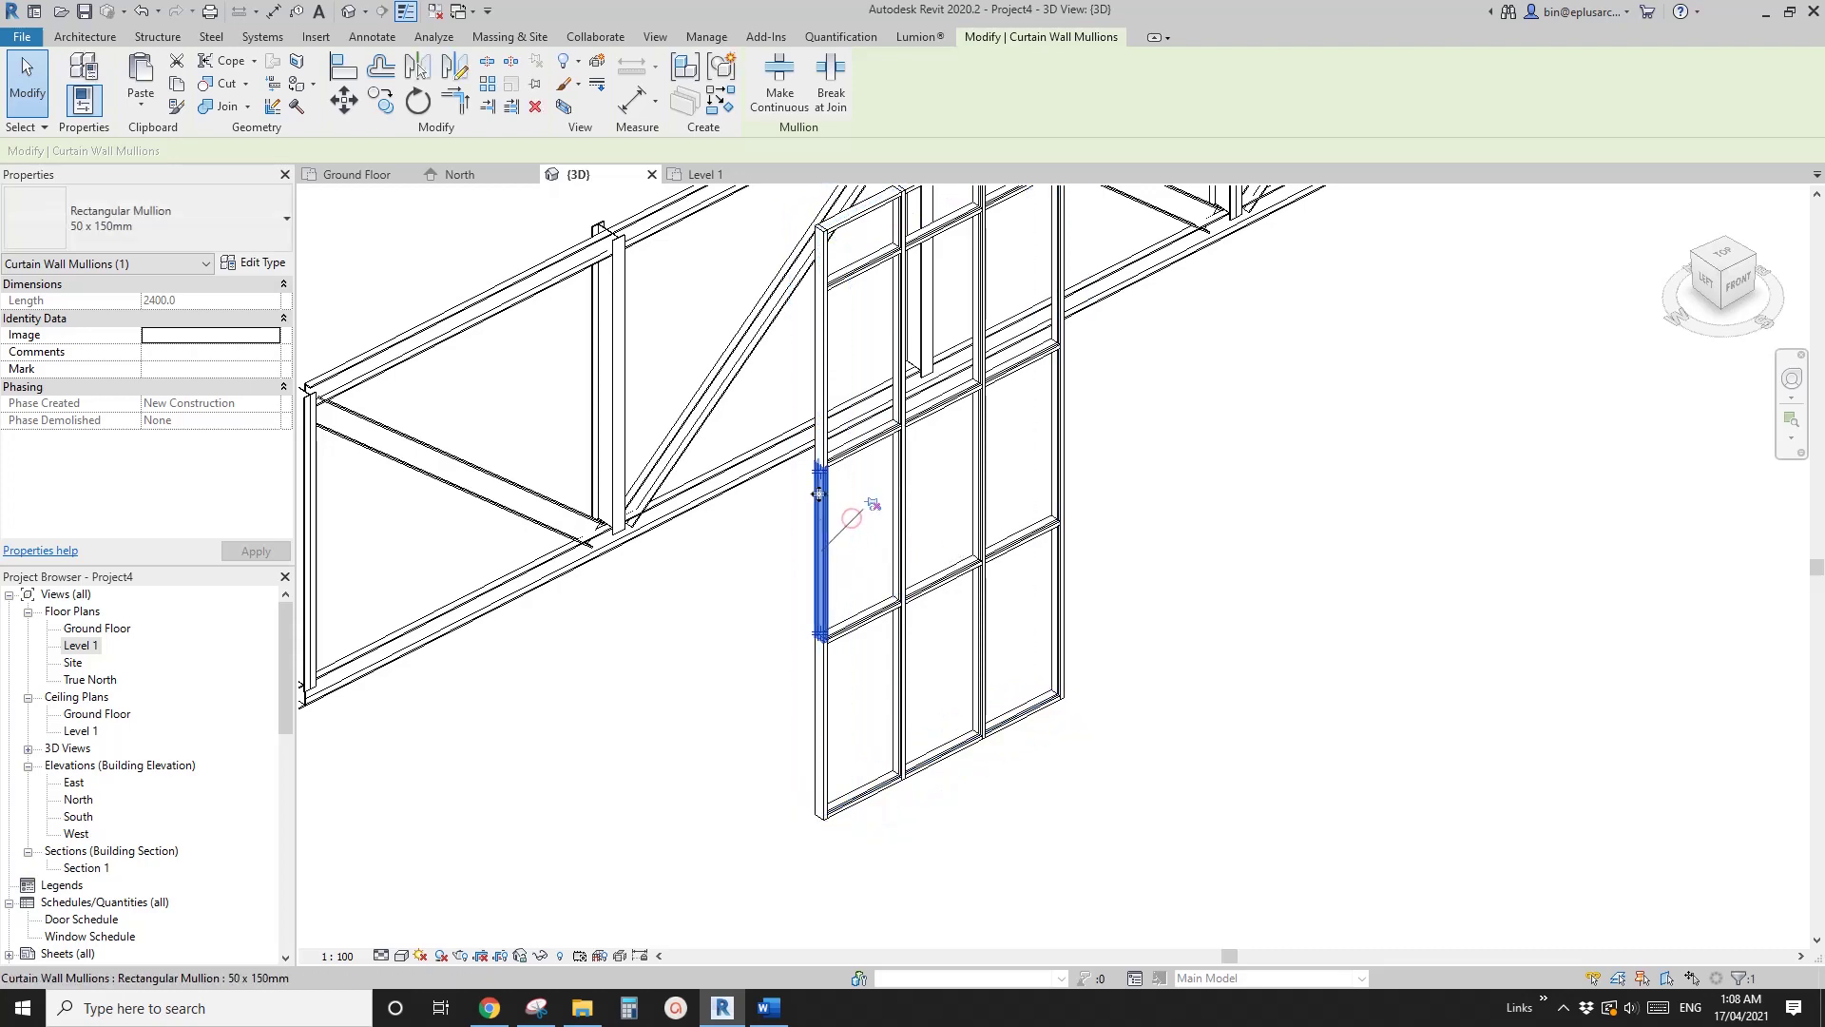
pyautogui.click(253, 266)
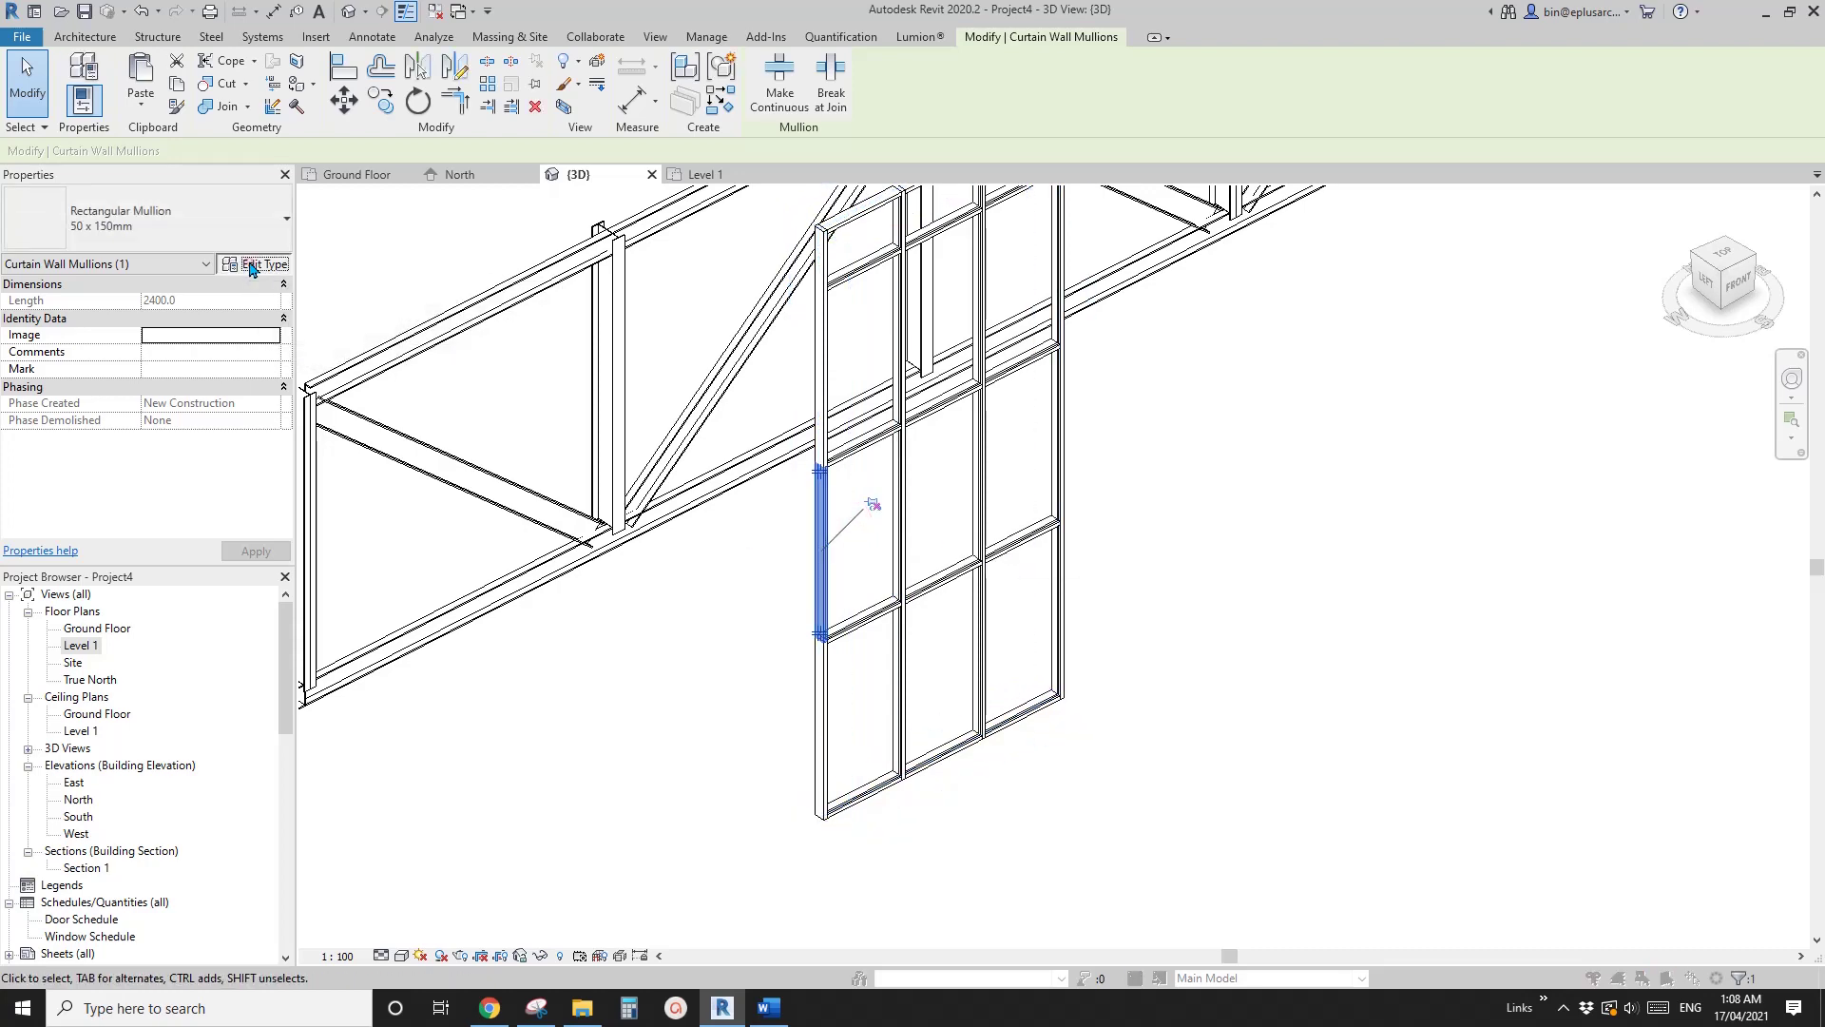
pyautogui.click(614, 190)
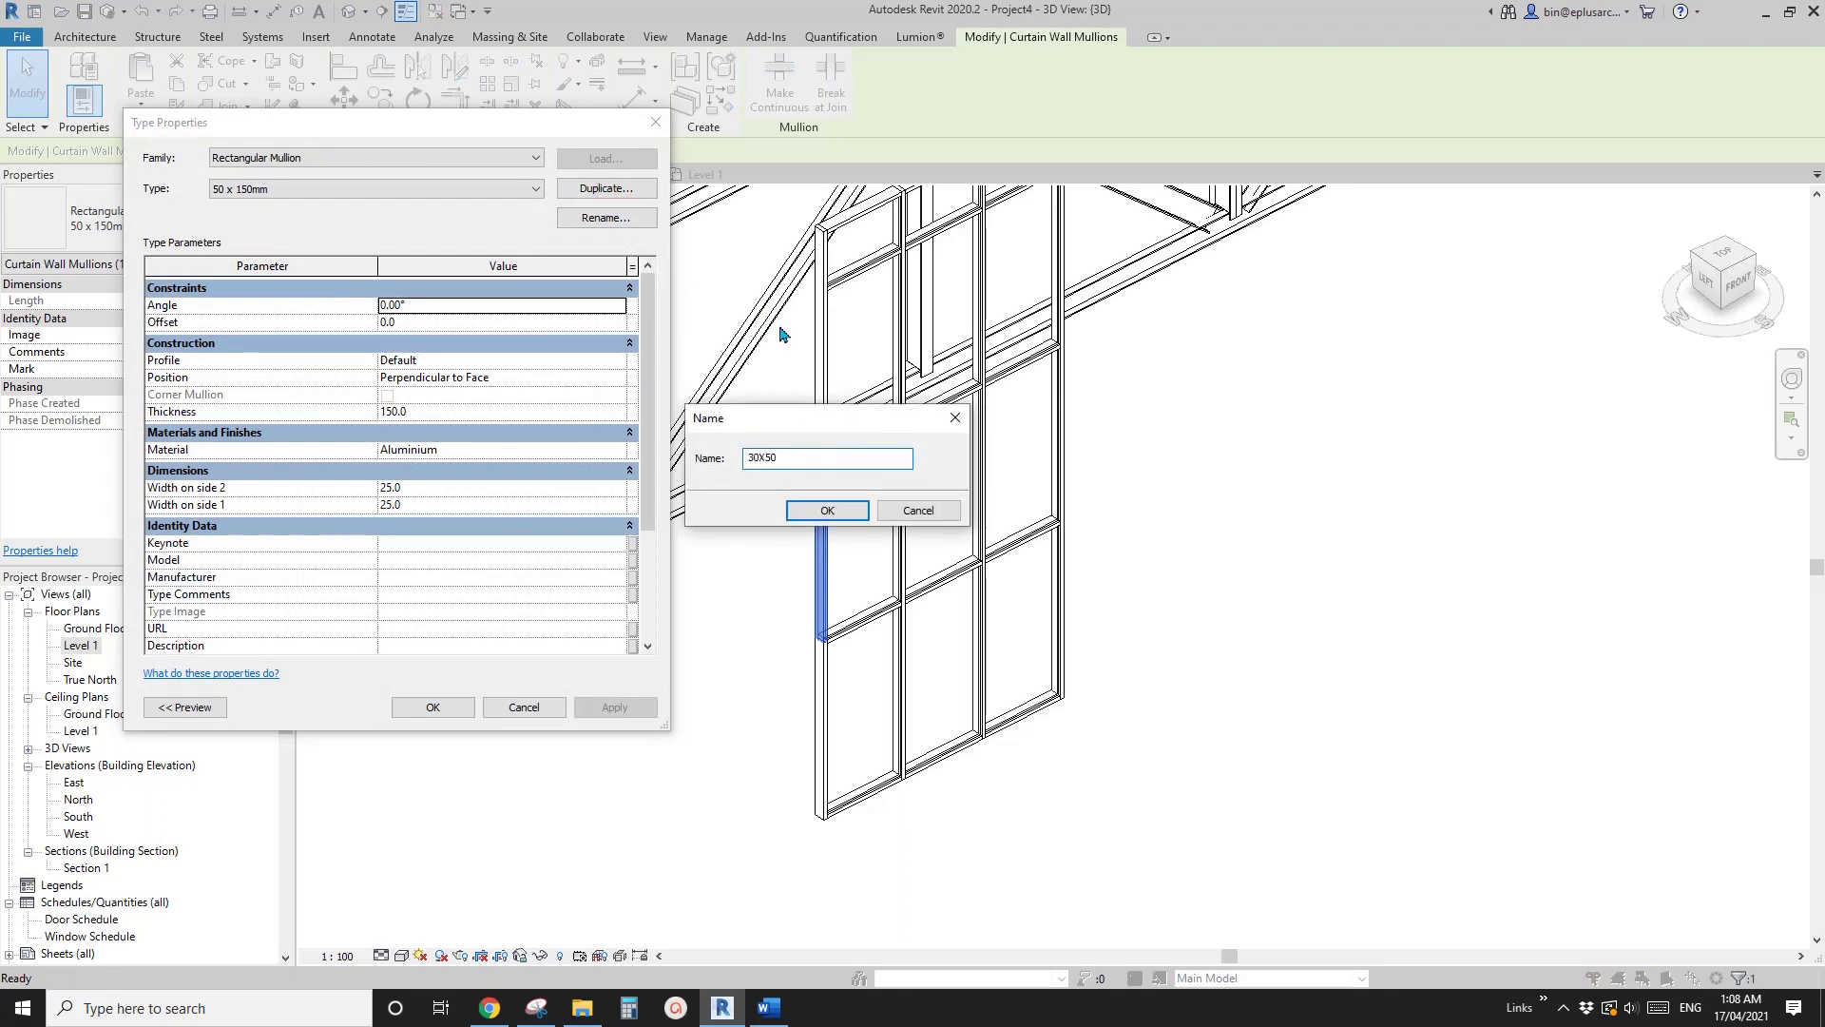
pyautogui.click(829, 512)
# - Set the 30X50 mullion type's width on both sides to 15 mm and its thickness to 50 mm
pyautogui.click(451, 487)
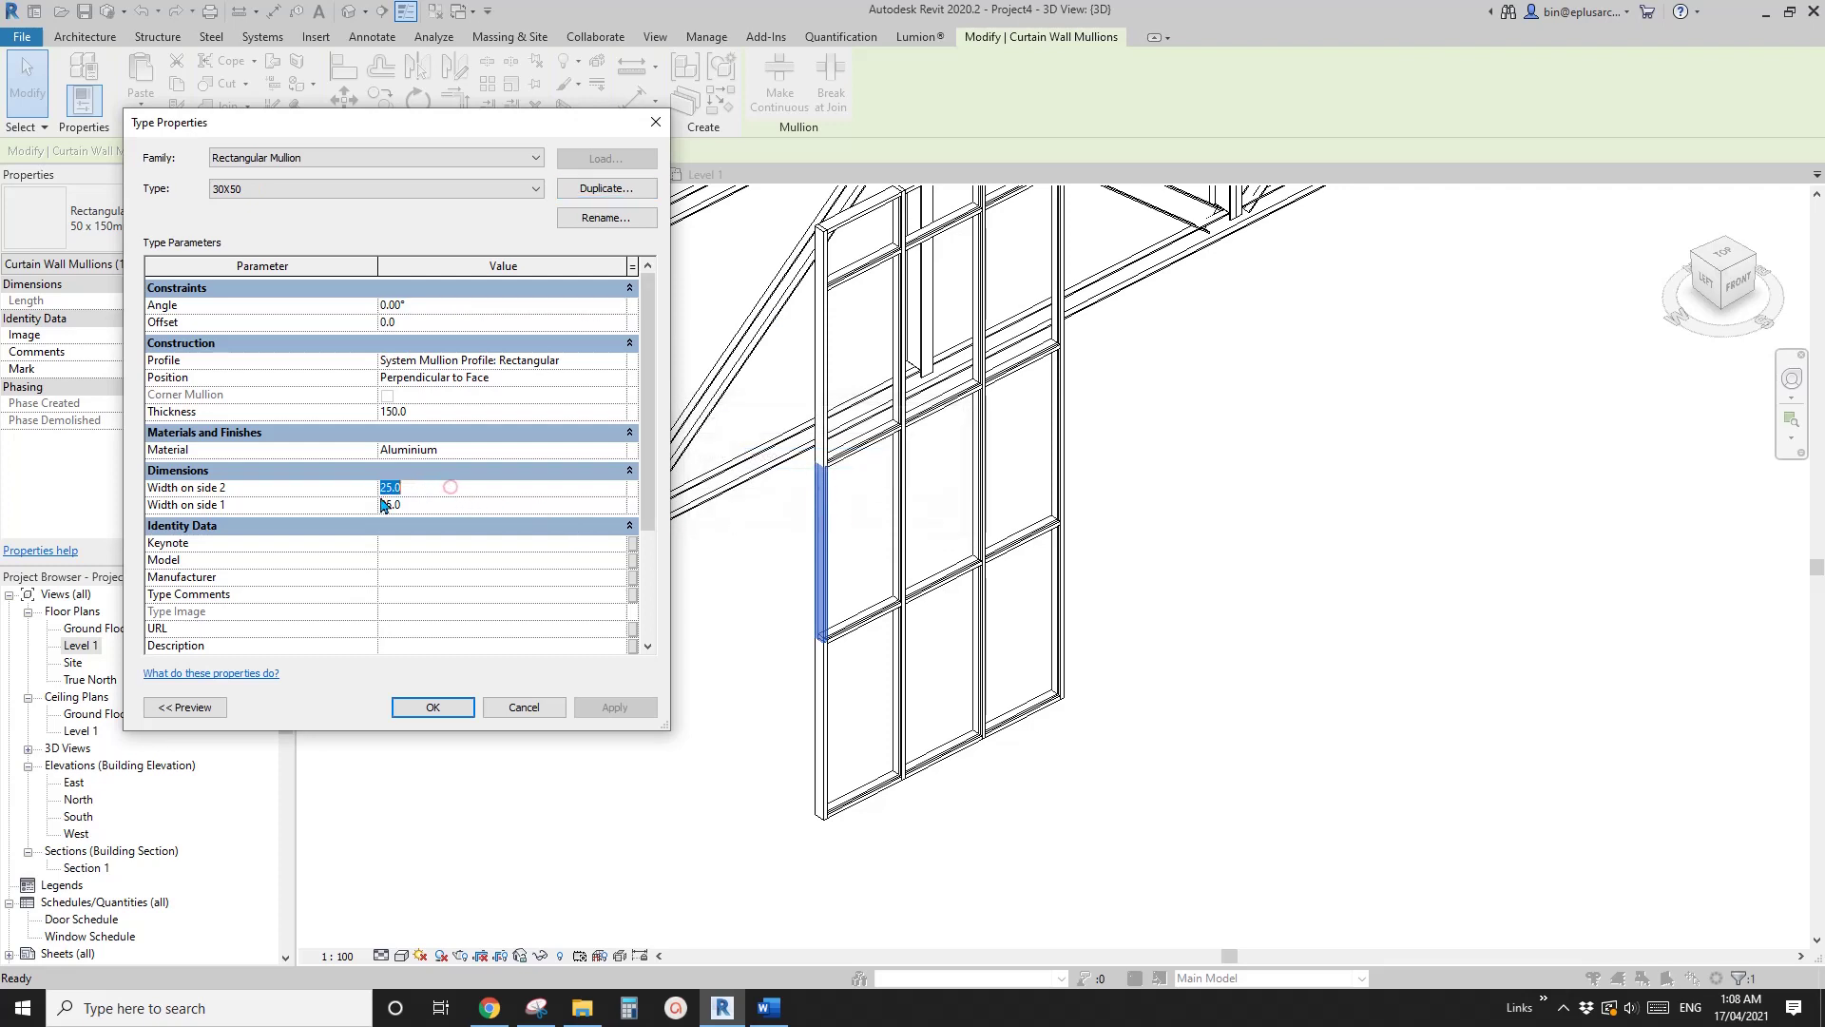
pyautogui.write('15')
pyautogui.click(451, 411)
pyautogui.write('50')
pyautogui.scroll(-3, 645, 381)
pyautogui.scroll(3, 642, 521)
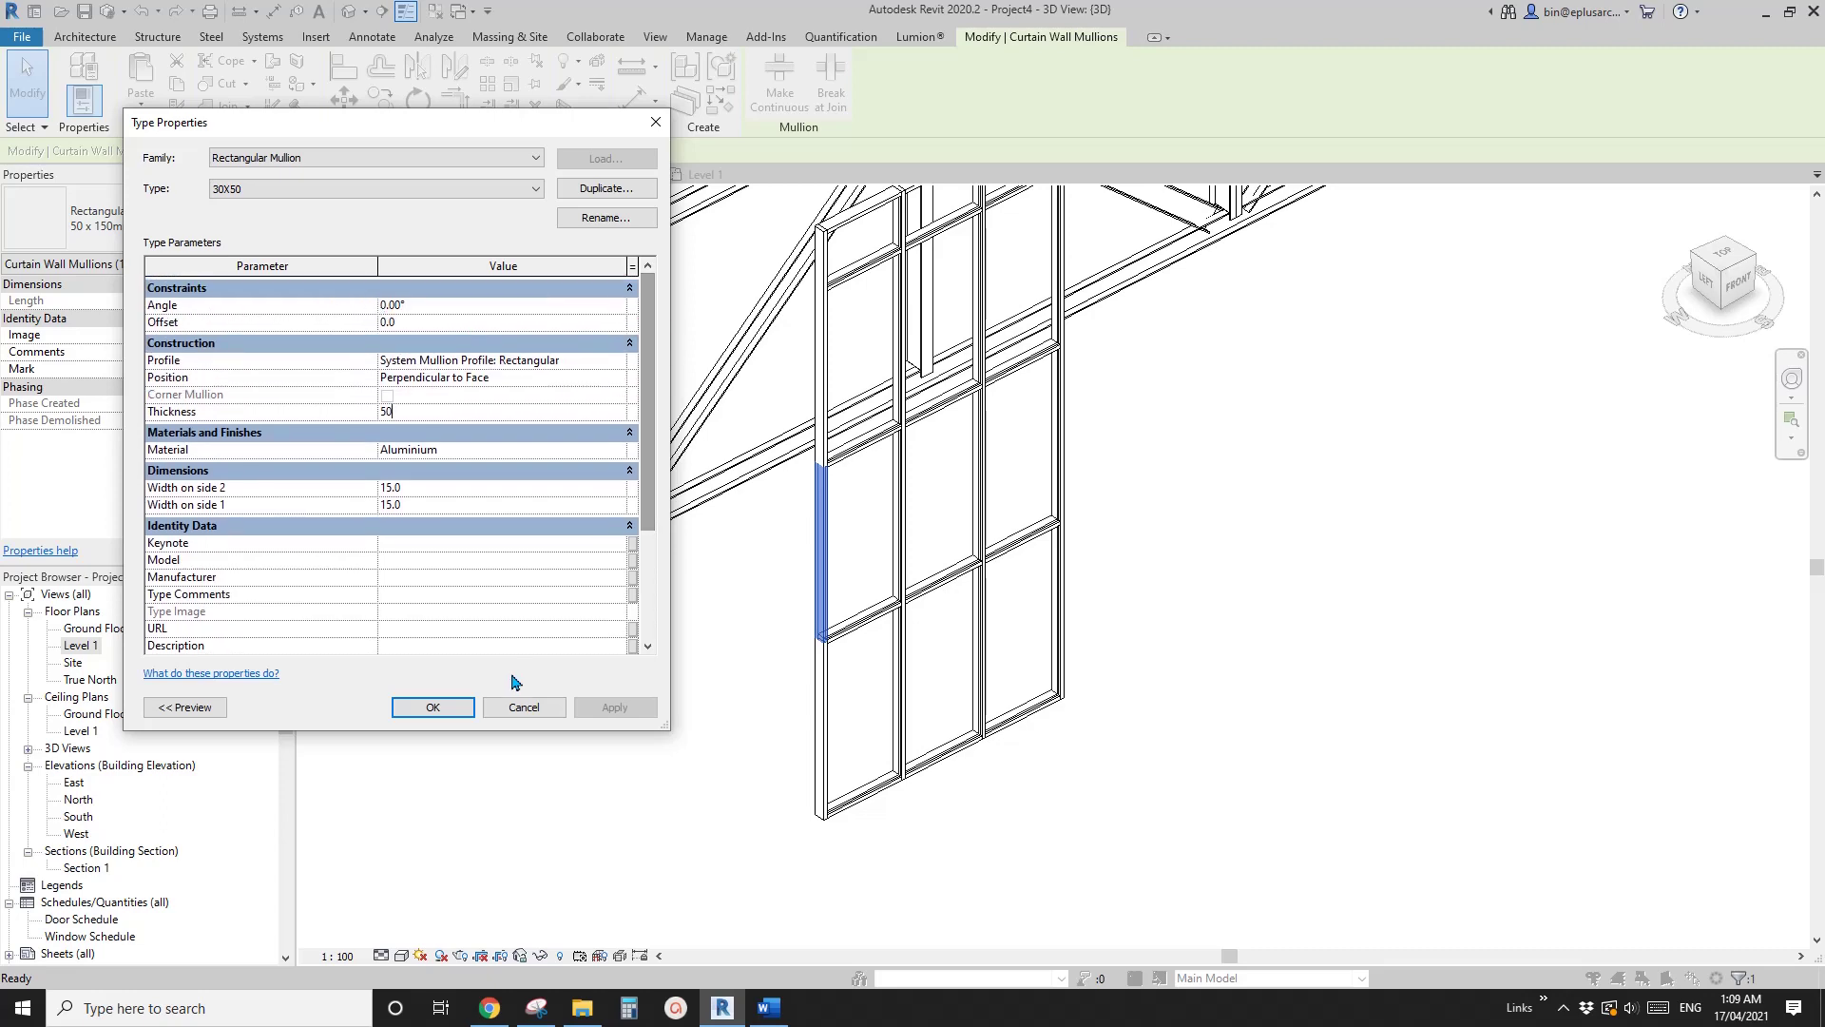
pyautogui.click(433, 707)
# - Examine the resized border mullion against the neighbouring mullions of the storefront wall
pyautogui.moveTo(779, 586)
pyautogui.mouseDown(button='middle')
pyautogui.moveTo(729, 567)
pyautogui.moveTo(841, 564)
pyautogui.moveTo(788, 539)
pyautogui.moveTo(806, 553)
pyautogui.moveTo(794, 593)
pyautogui.mouseUp(button='middle')
pyautogui.click(762, 584)
pyautogui.click(800, 522)
pyautogui.scroll(-1, 814, 547)
pyautogui.scroll(1, 847, 564)
pyautogui.scroll(2, 867, 558)
pyautogui.scroll(-2, 788, 539)
pyautogui.press('Escape')
pyautogui.scroll(-1, 919, 555)
# - Start a similar wall from the storefront wall and duplicate its type as Facade Panel
pyautogui.click(798, 517)
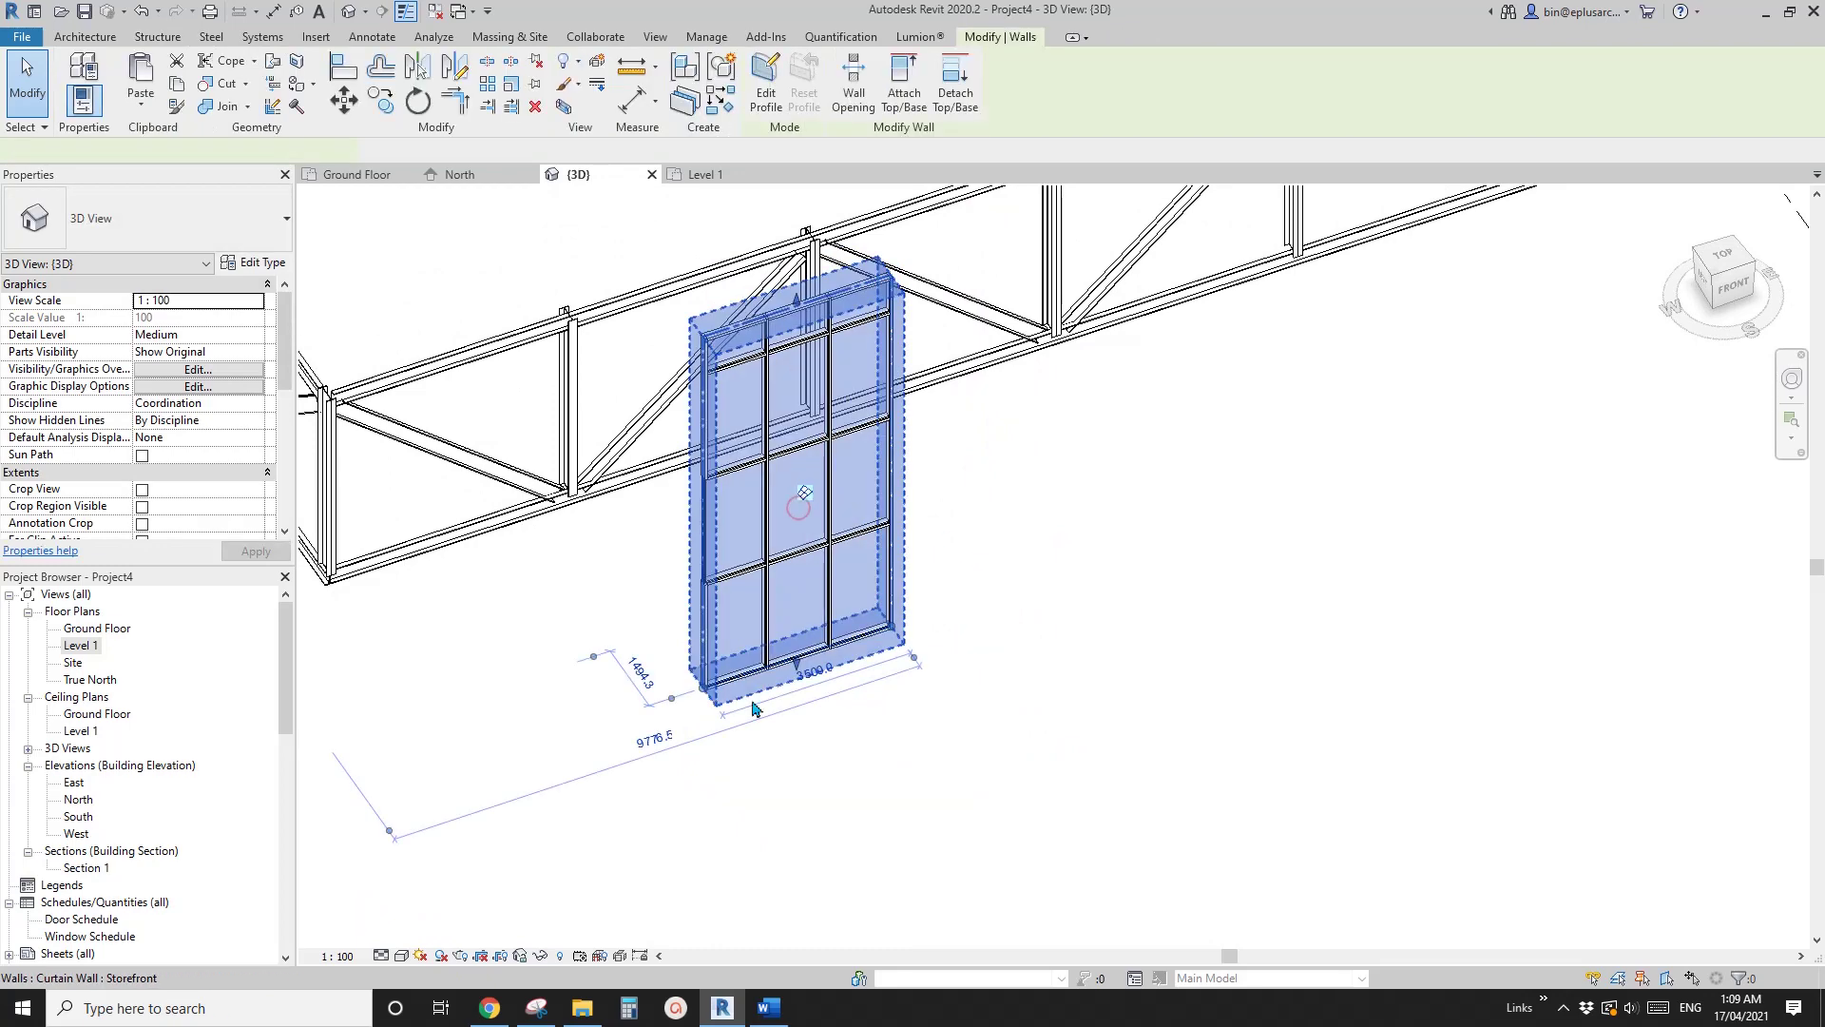
pyautogui.moveTo(878, 522); pyautogui.dragTo(771, 580, button='middle')
pyautogui.press('c')
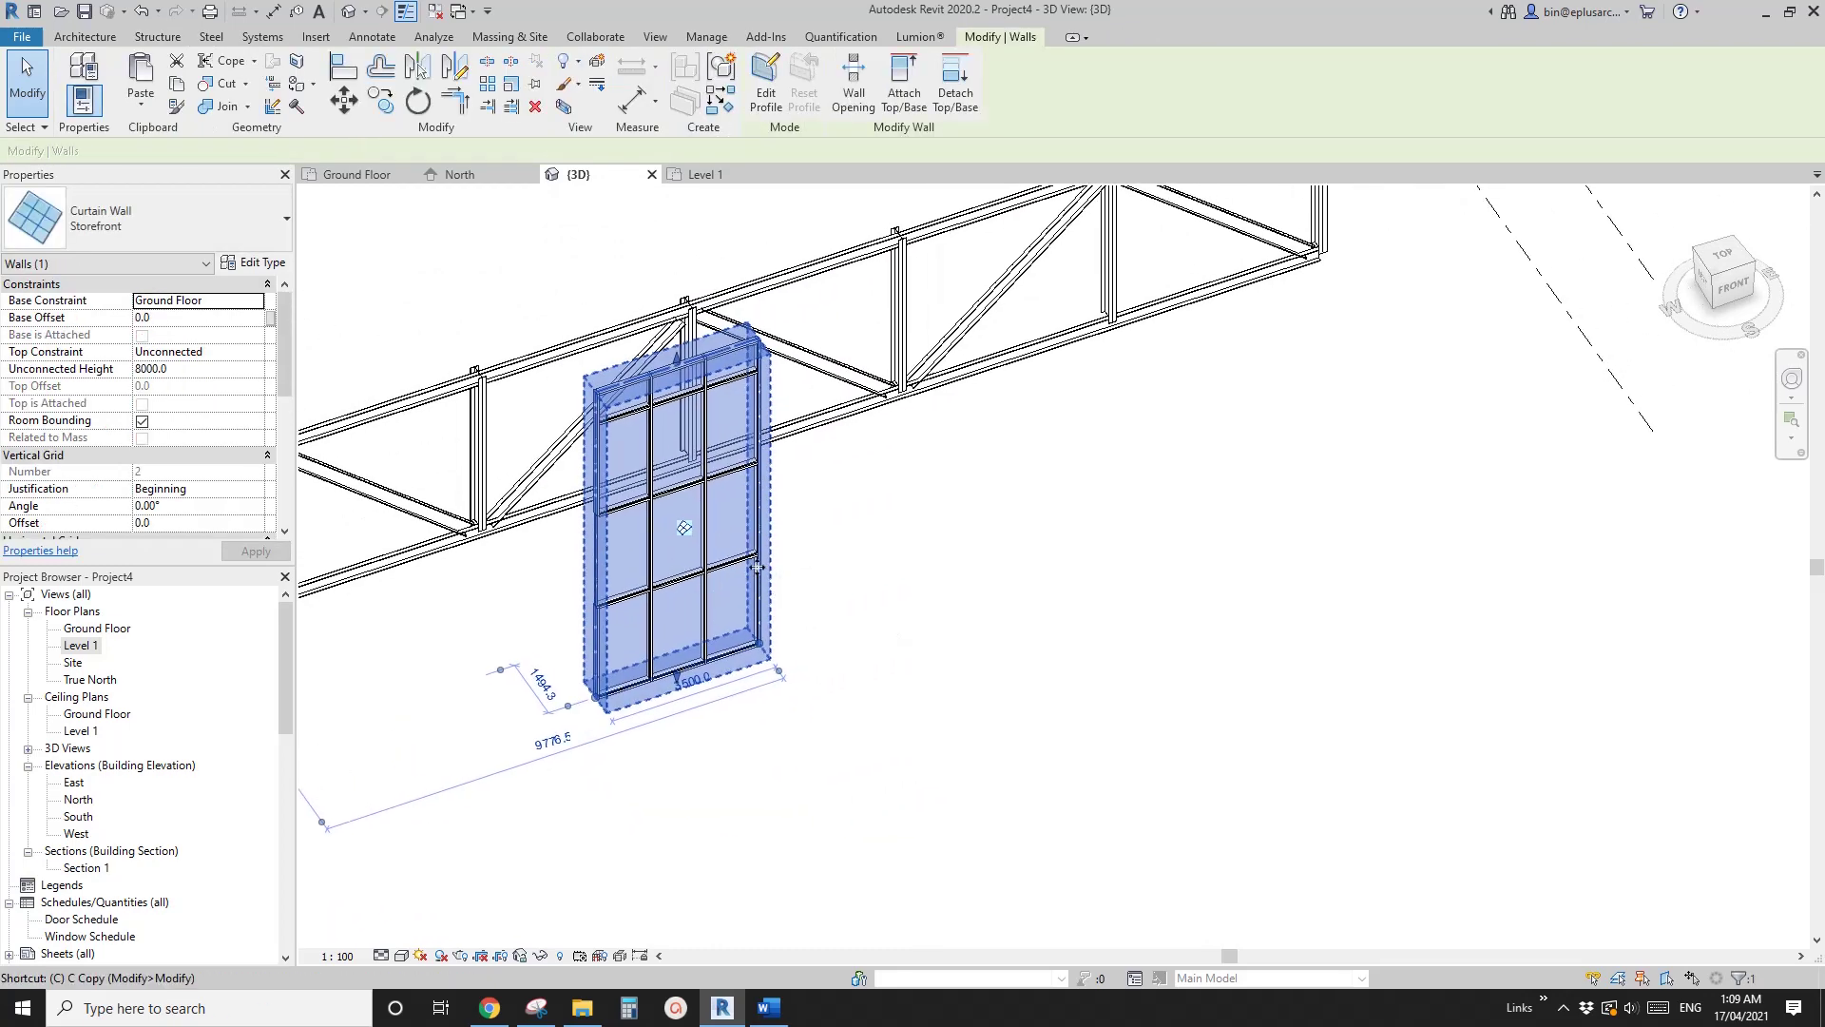
pyautogui.press('s')
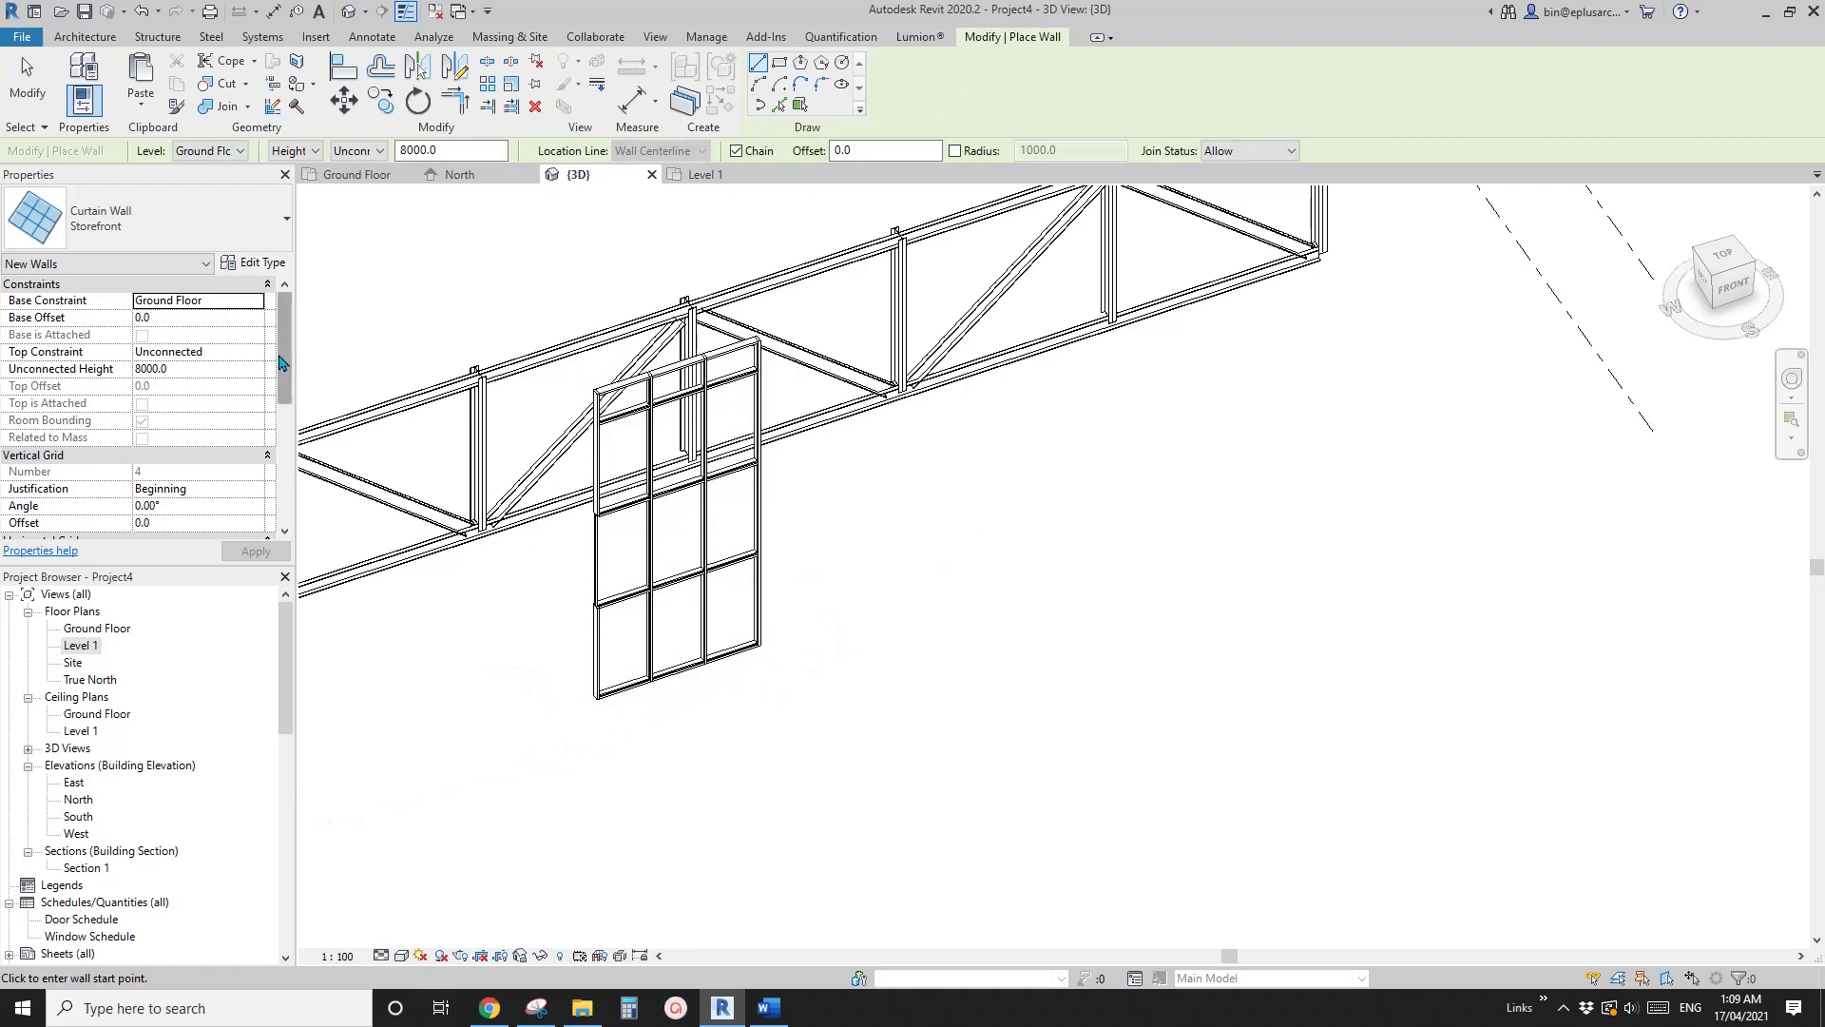
pyautogui.click(258, 263)
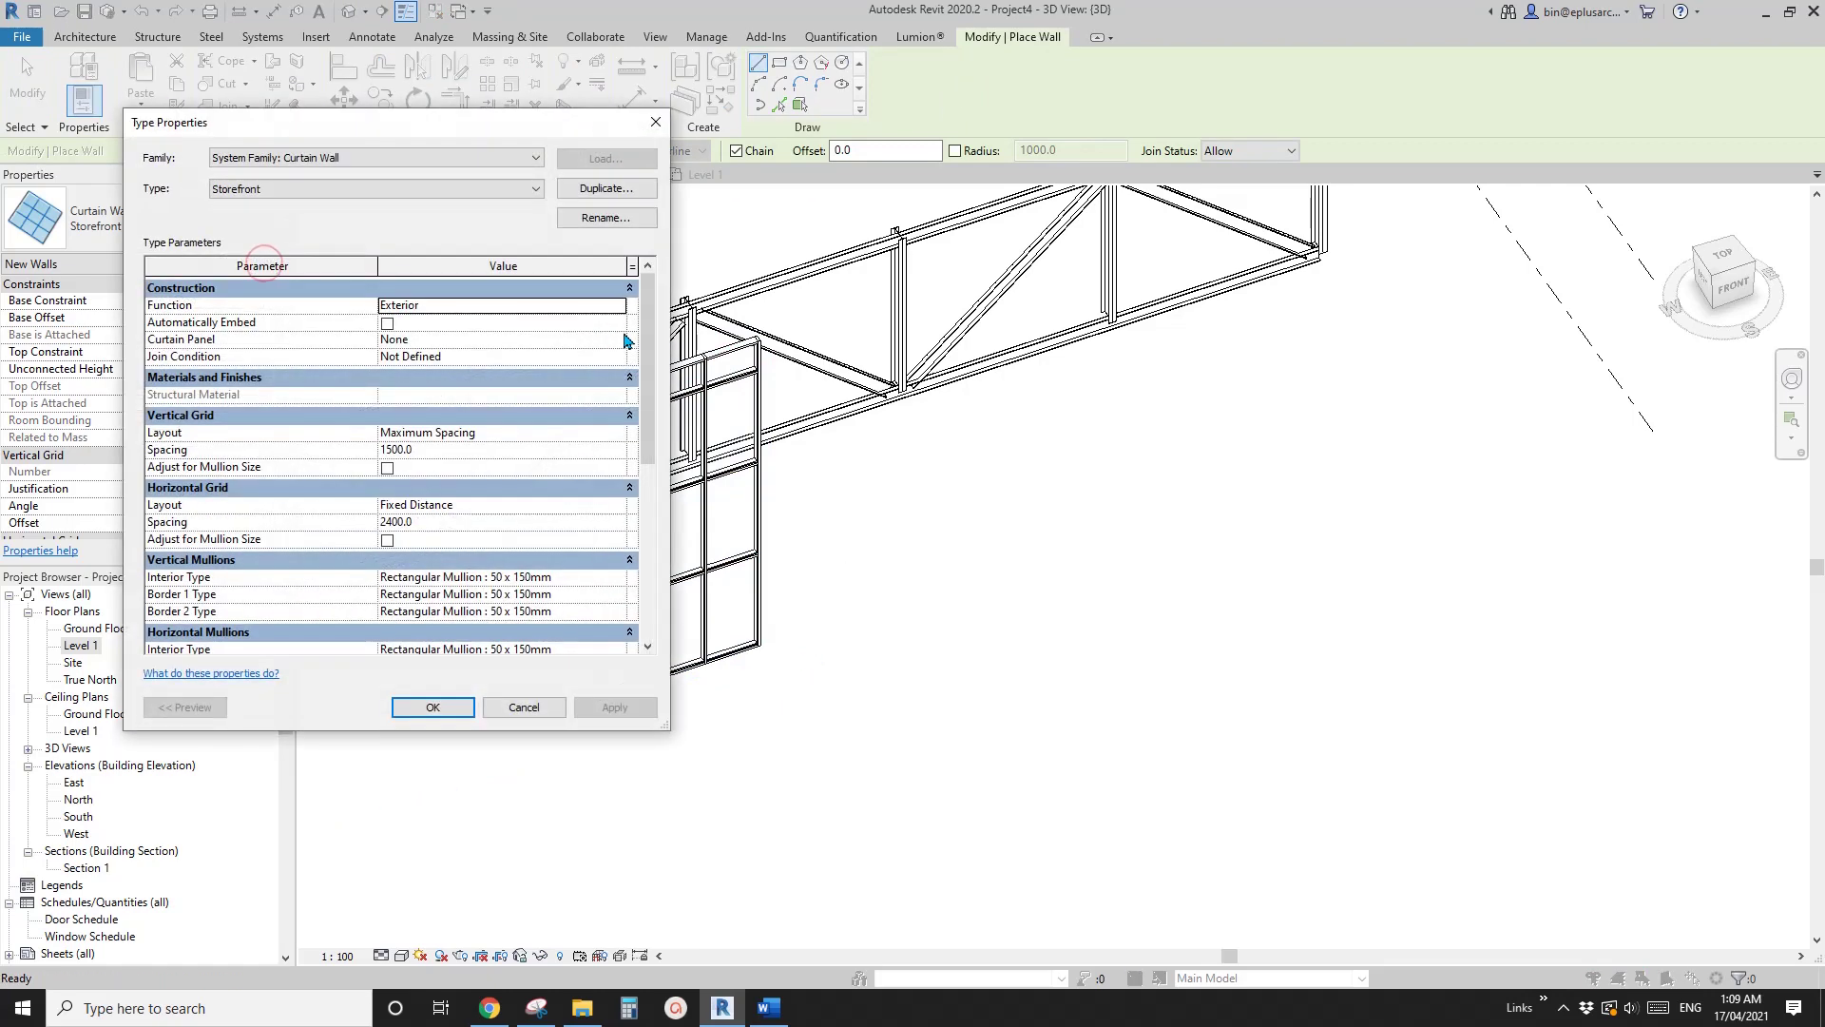
pyautogui.click(594, 188)
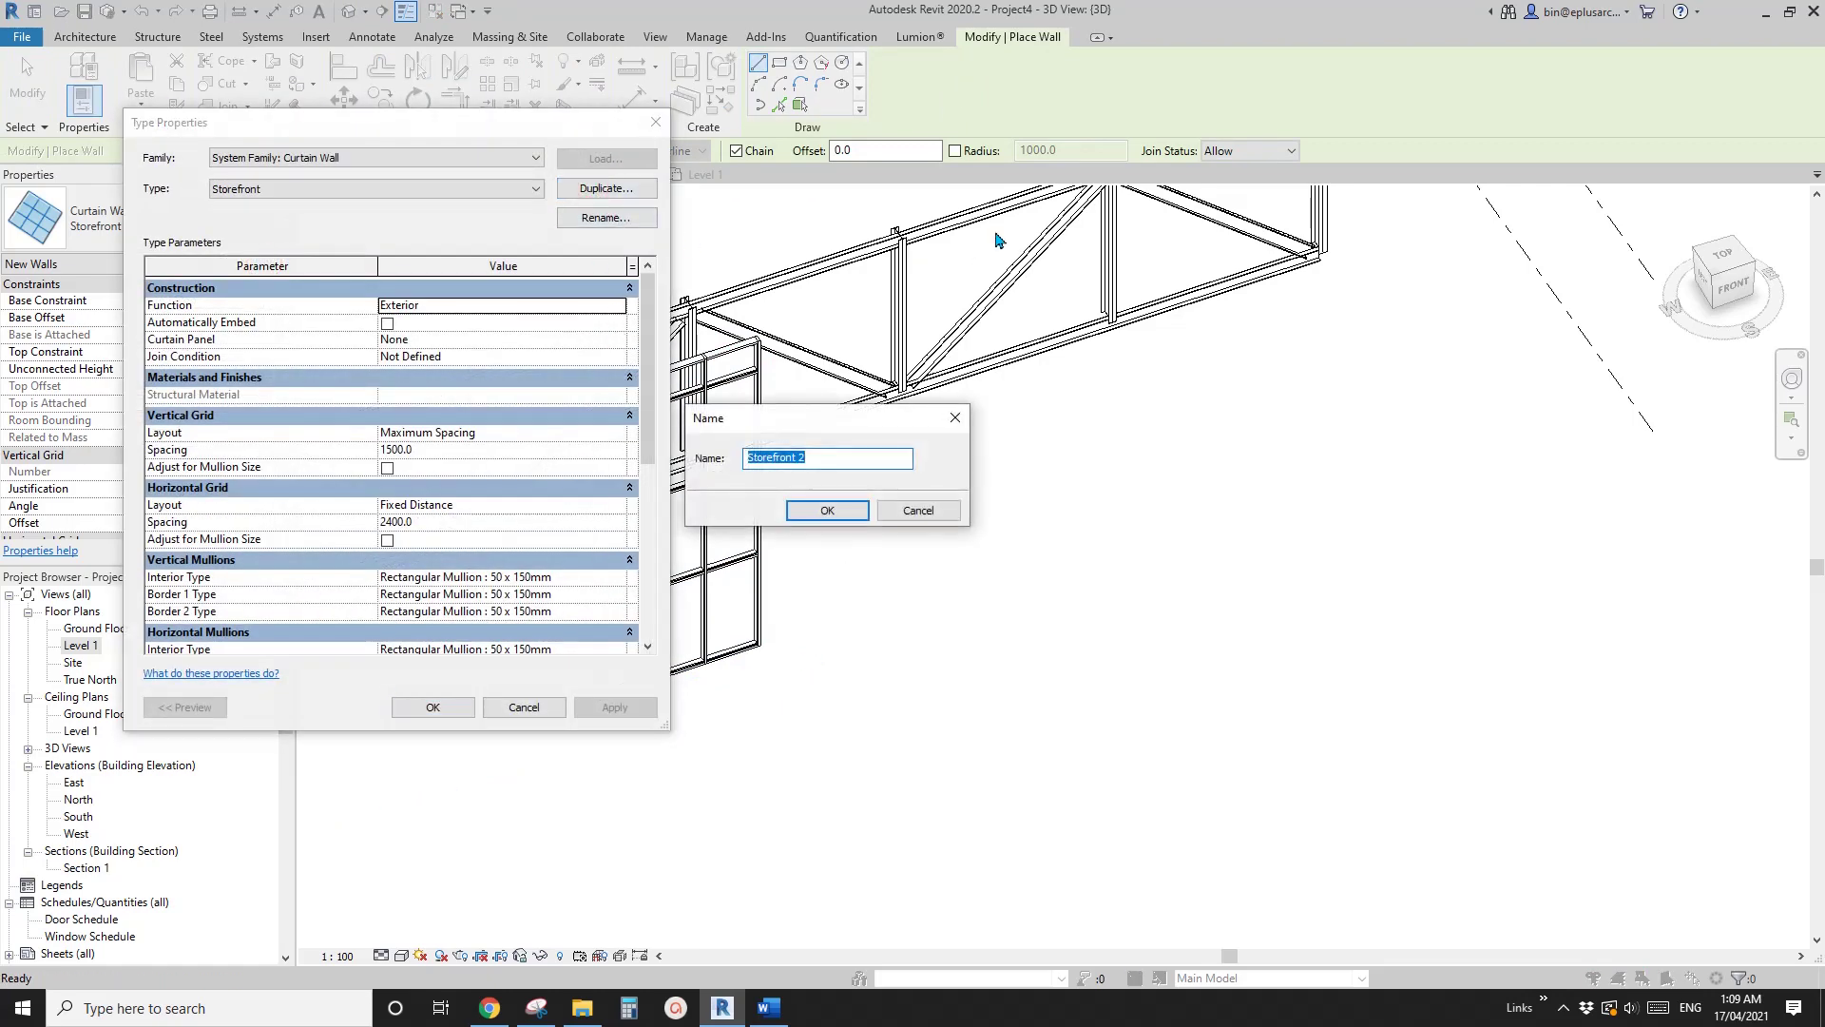
pyautogui.write('fA')
pyautogui.press('BackSpace')
pyautogui.press('BackSpace')
pyautogui.write('Fa')
pyautogui.click(830, 510)
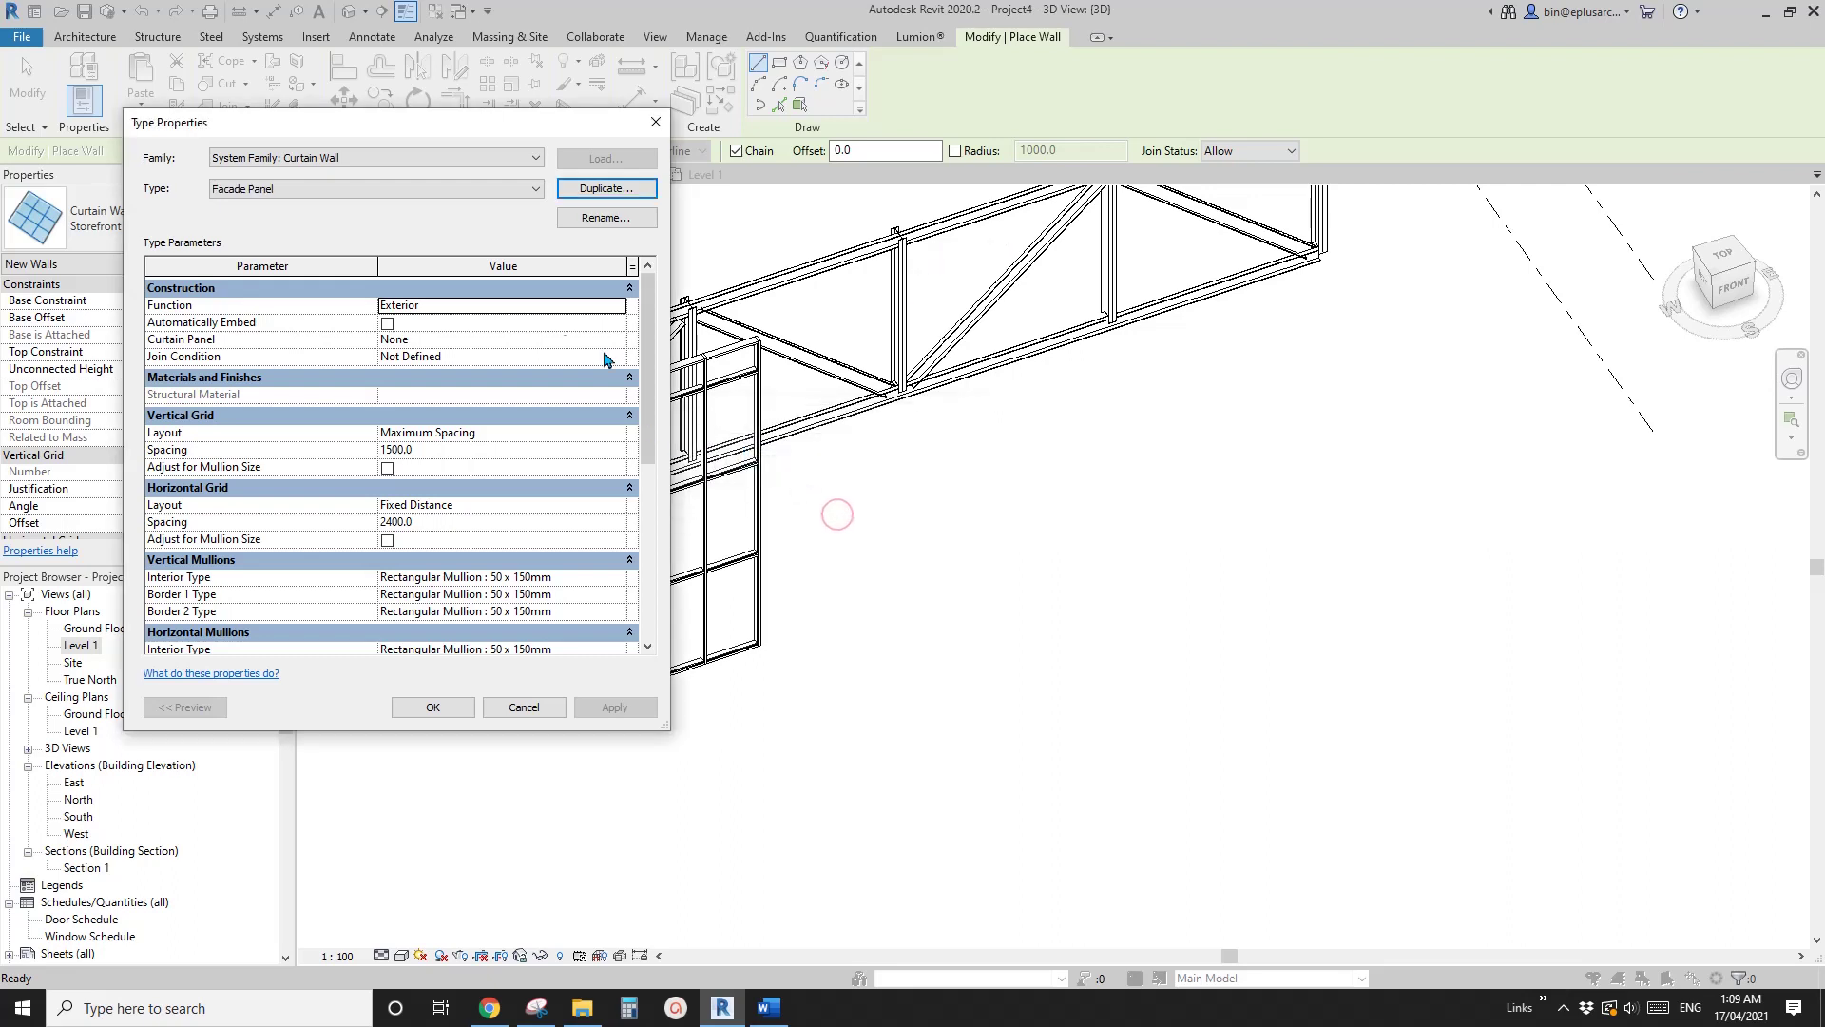
# - Review the available curtain panel and join condition options for the Facade Panel wall type without changing them
pyautogui.moveTo(465, 137); pyautogui.dragTo(615, 137)
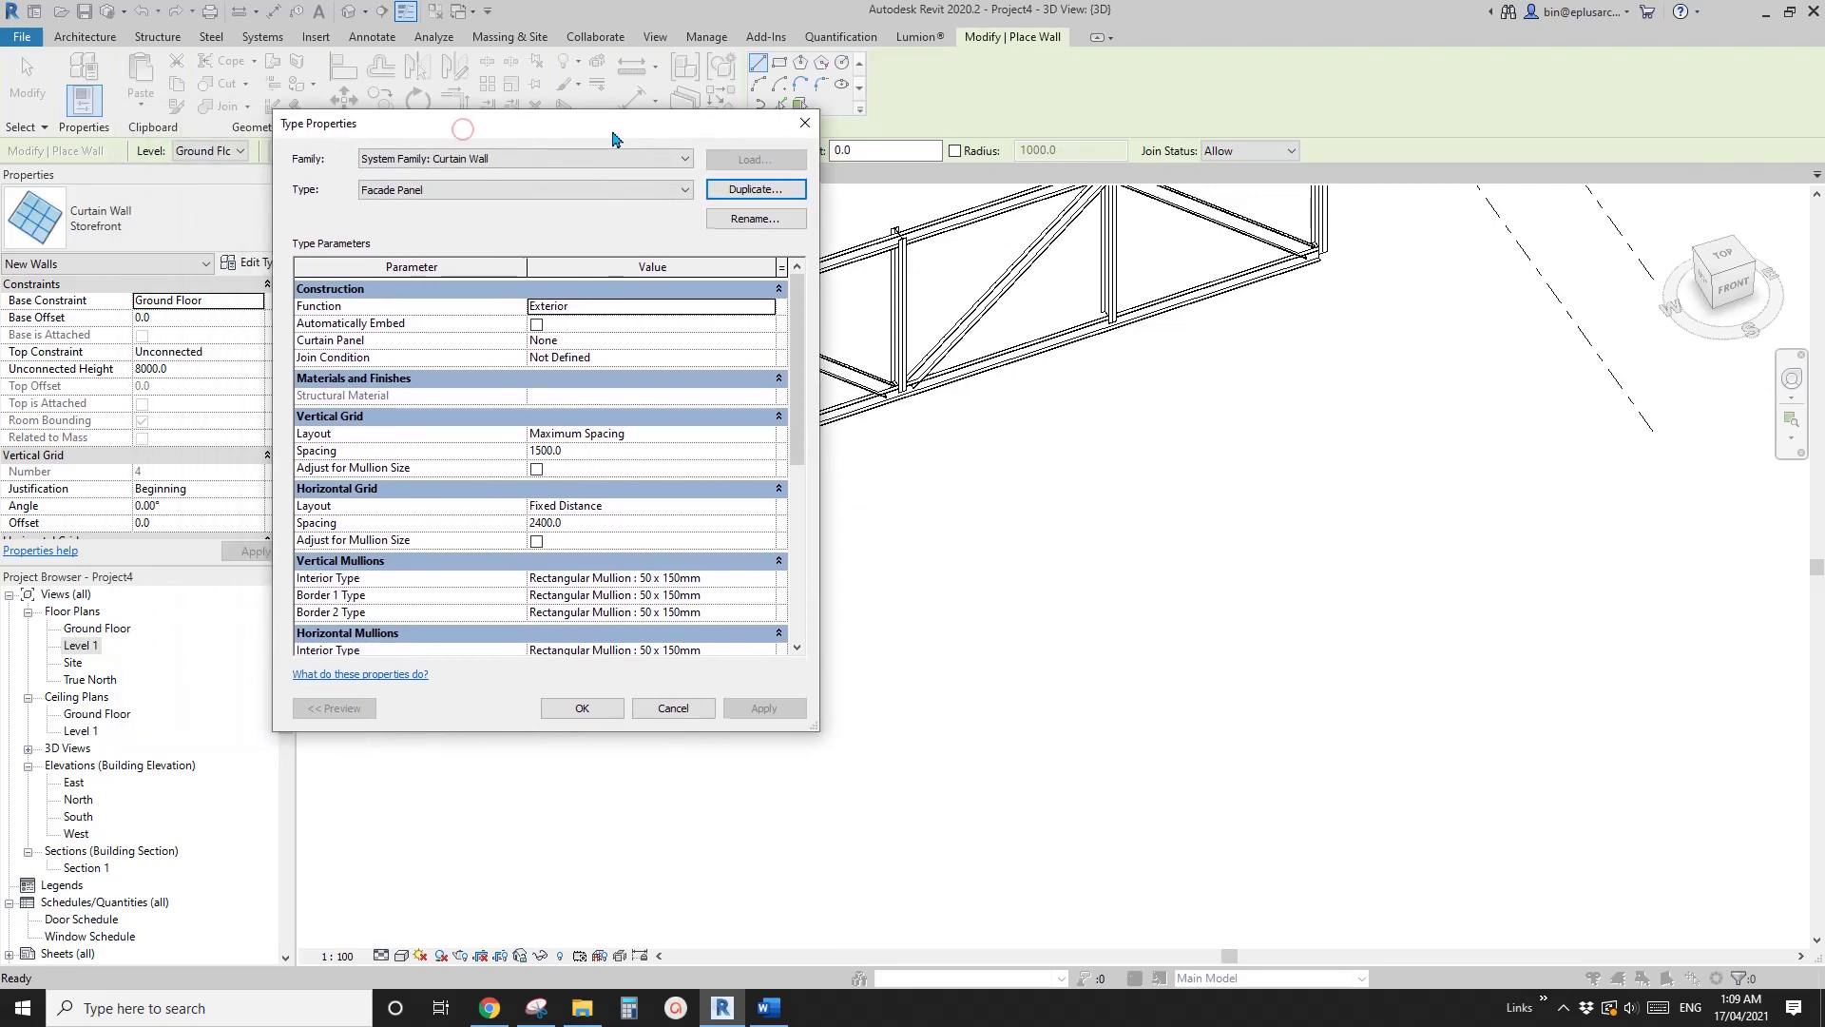
pyautogui.click(595, 342)
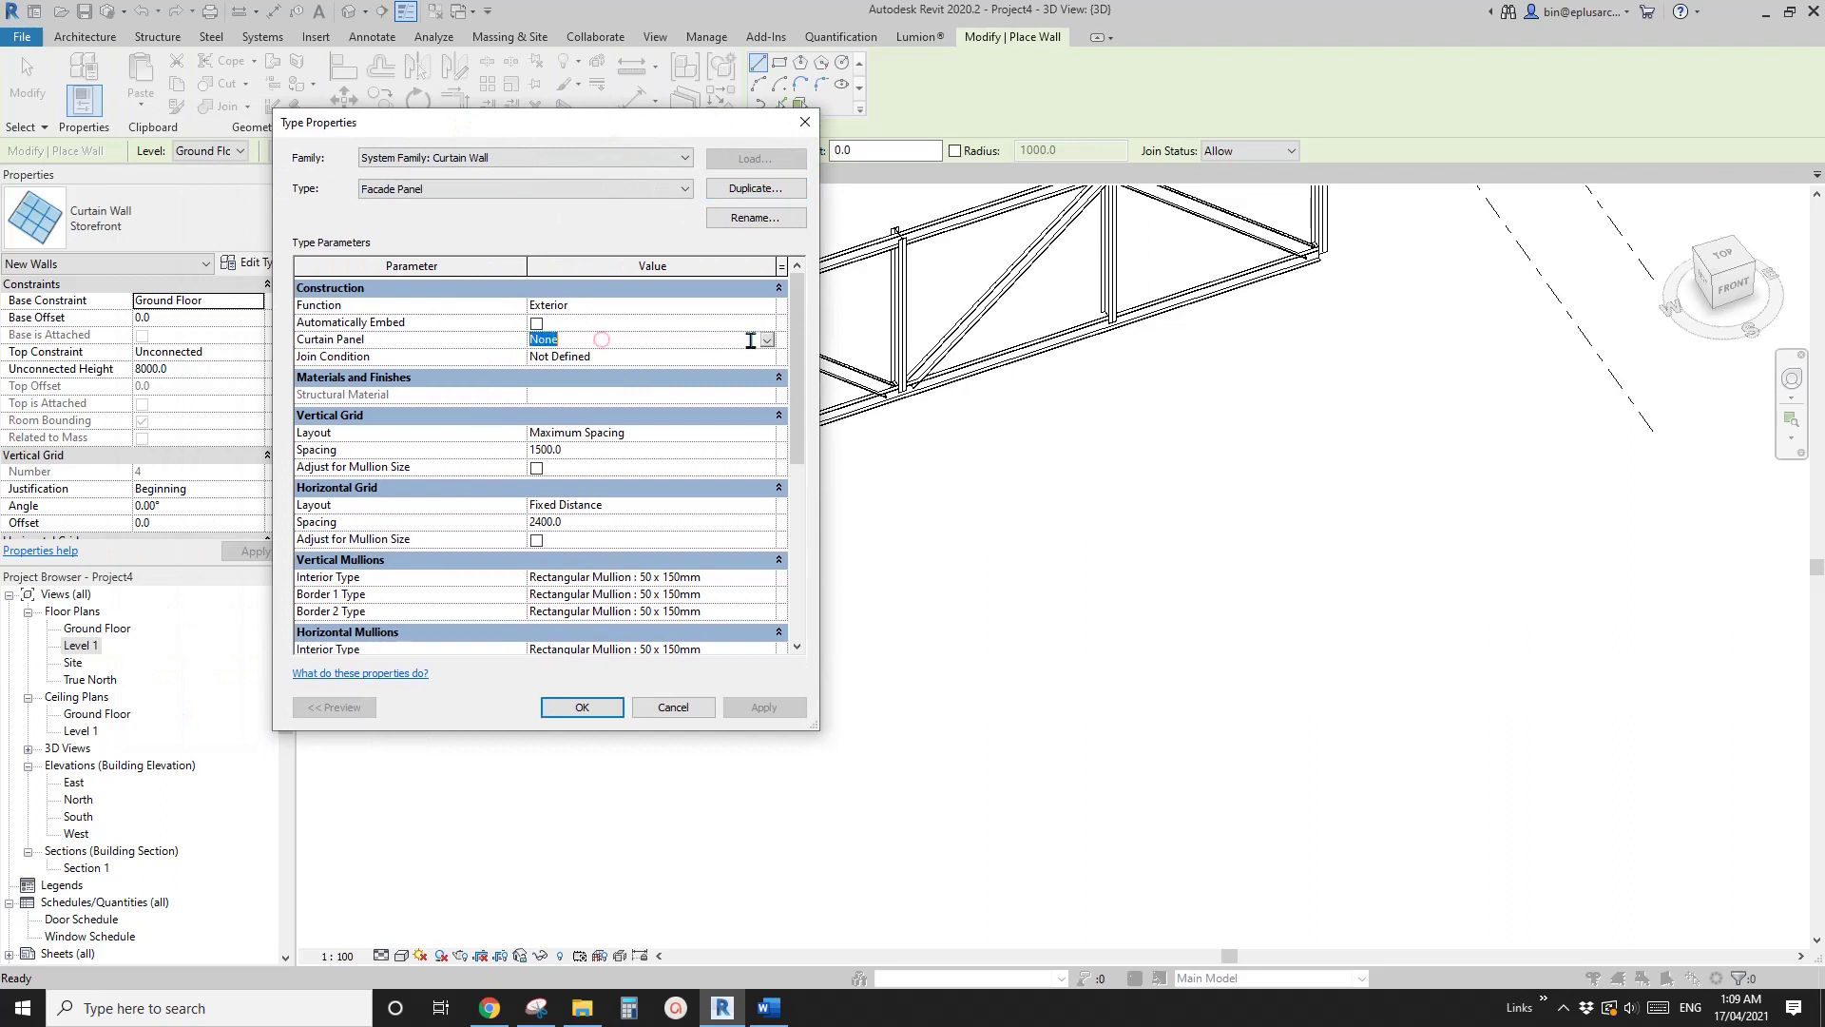
pyautogui.click(595, 342)
pyautogui.scroll(-1, 691, 412)
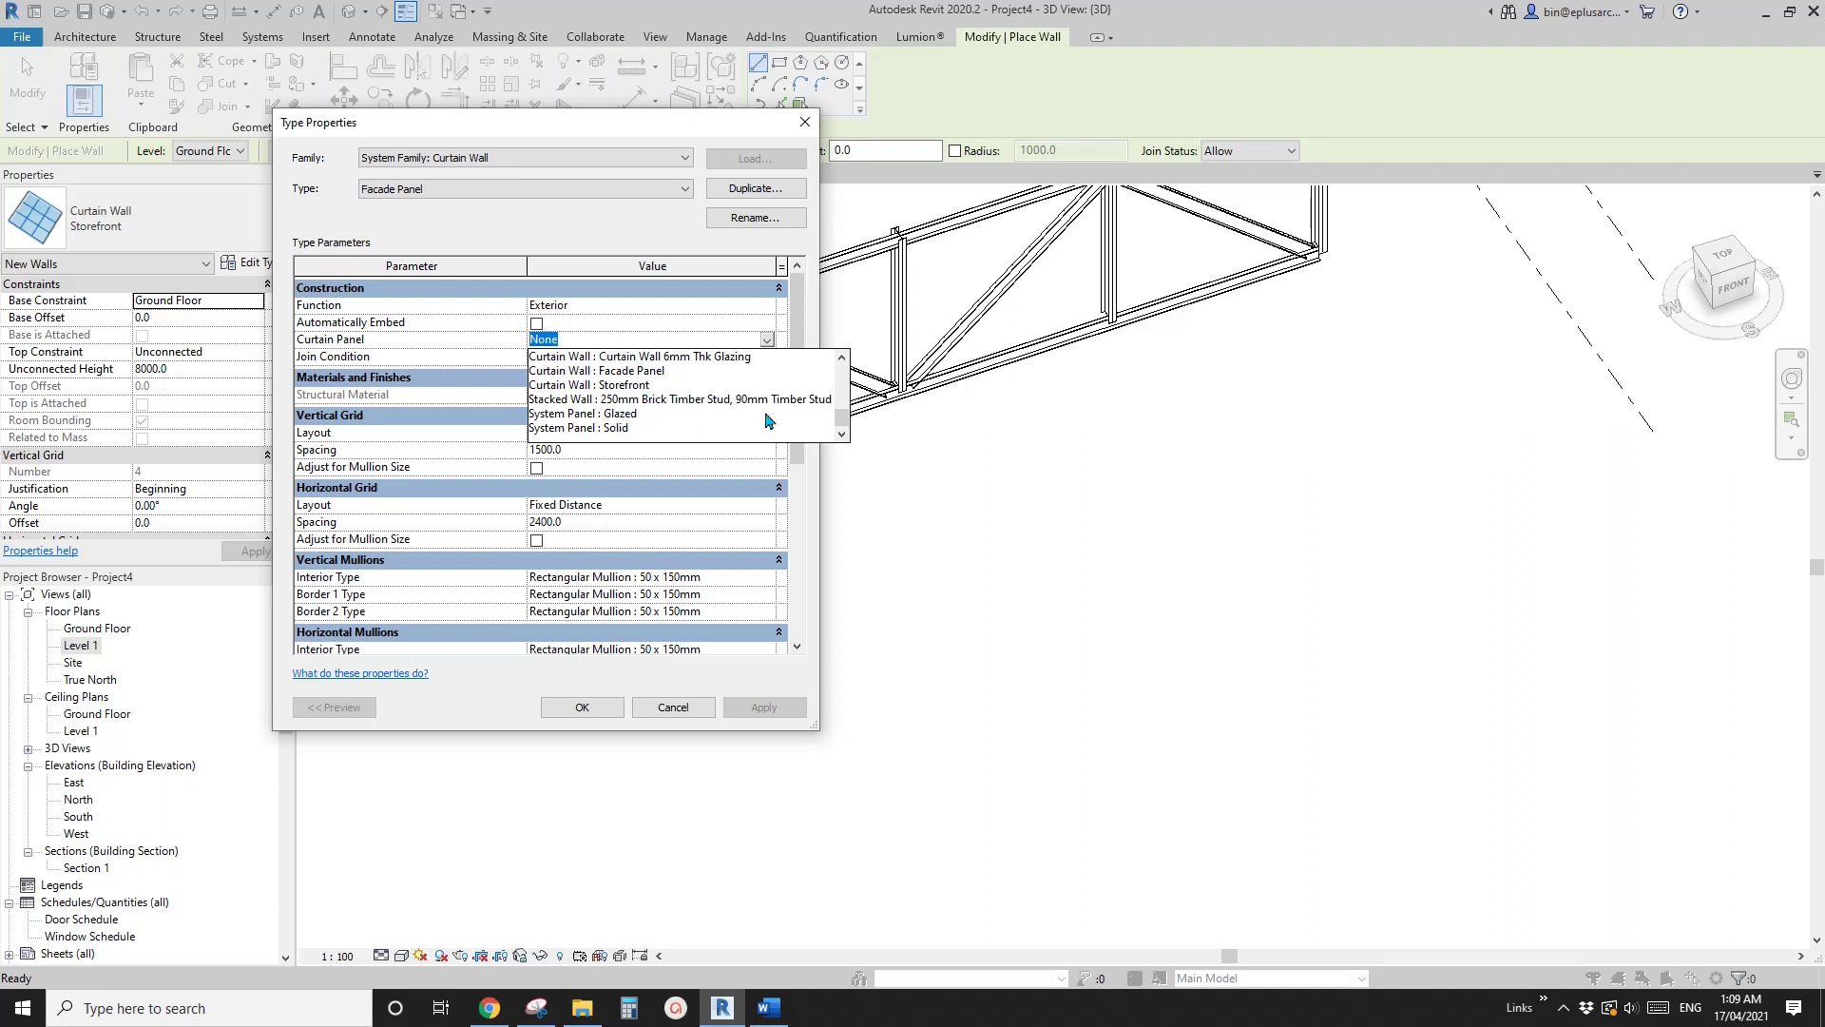
pyautogui.click(796, 315)
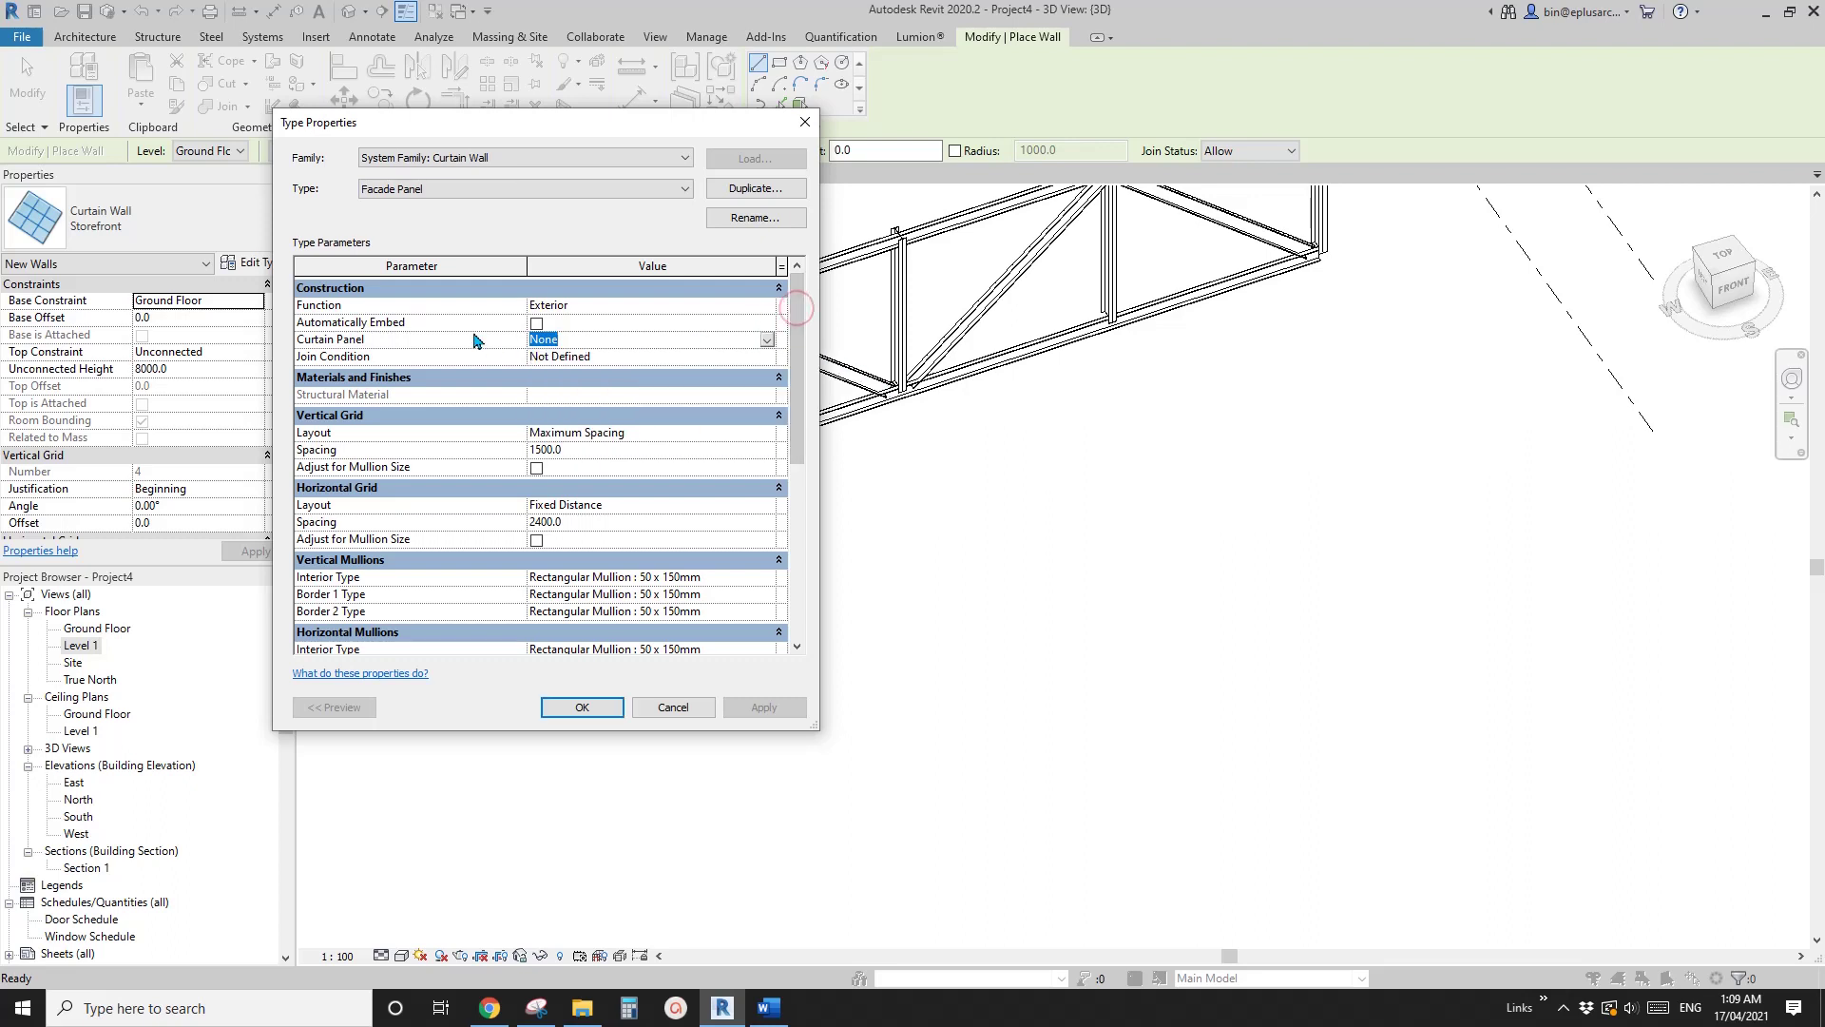
pyautogui.click(663, 356)
pyautogui.click(767, 356)
pyautogui.click(768, 361)
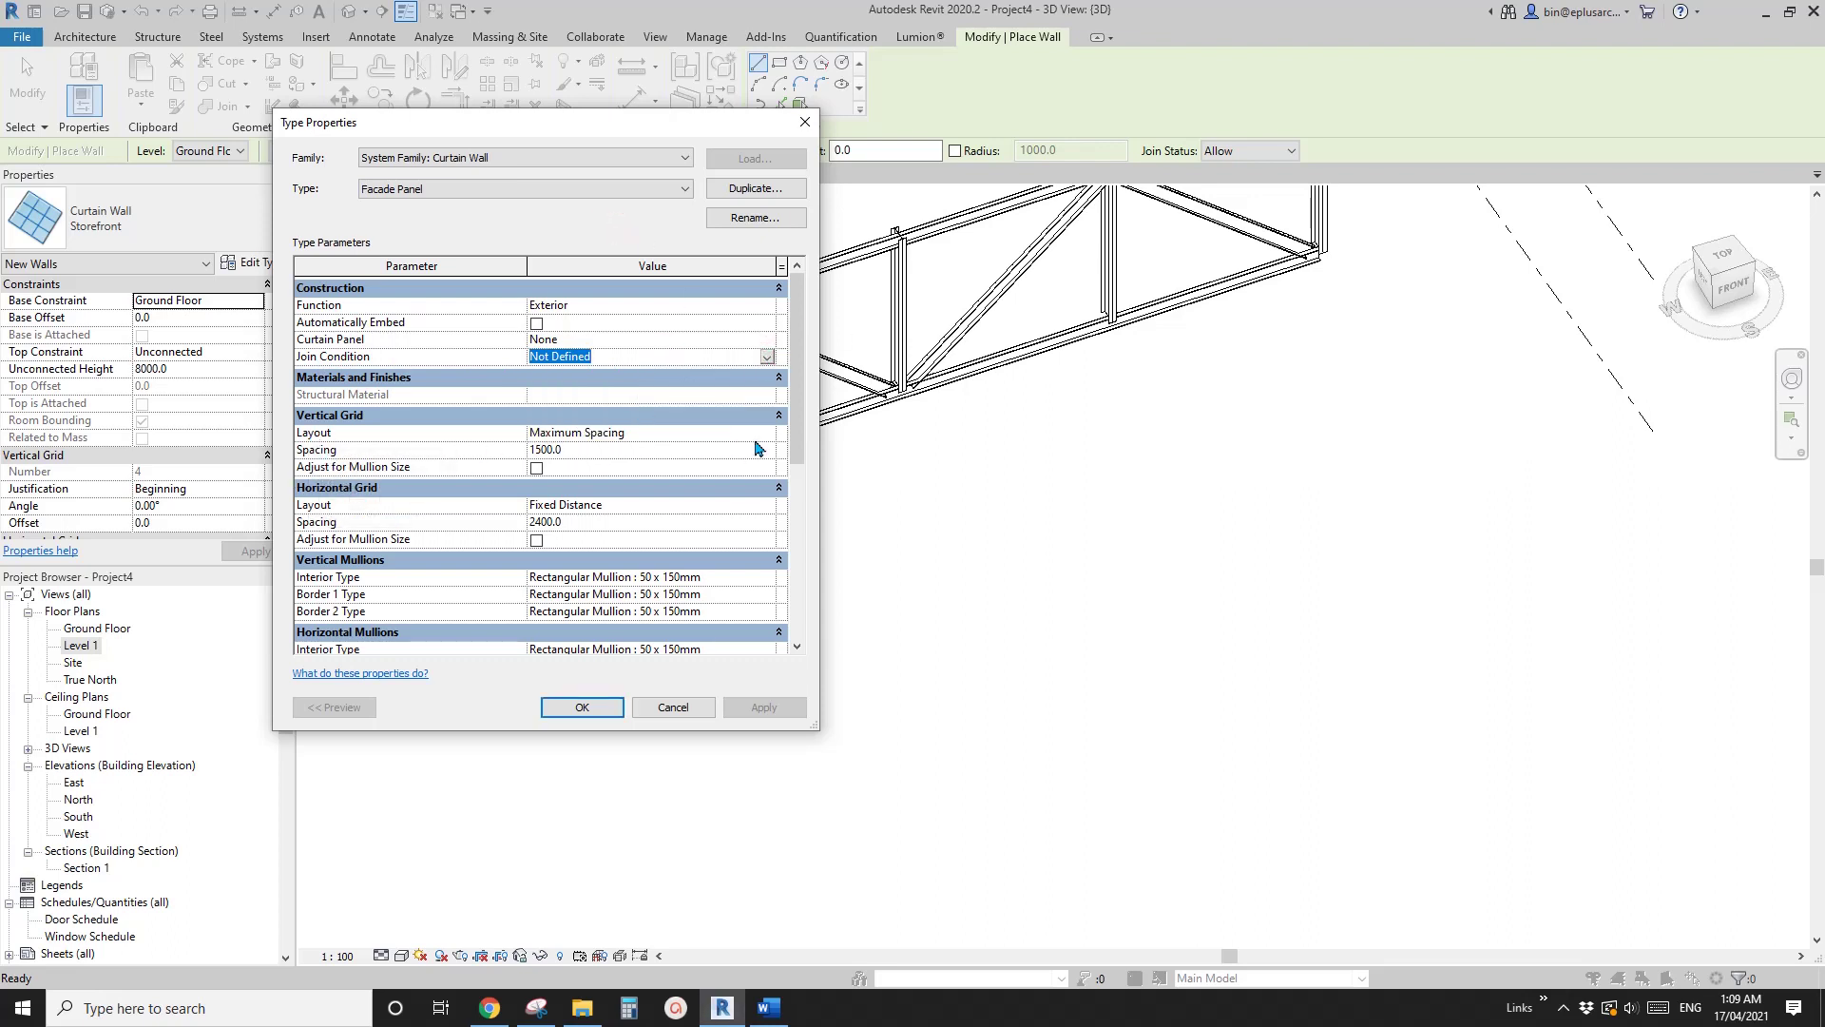
# - Set the Facade Panel type's vertical interior, border 1 and border 2 mullions to Rectangular Mullion : 30X50
pyautogui.moveTo(796, 420); pyautogui.dragTo(735, 489)
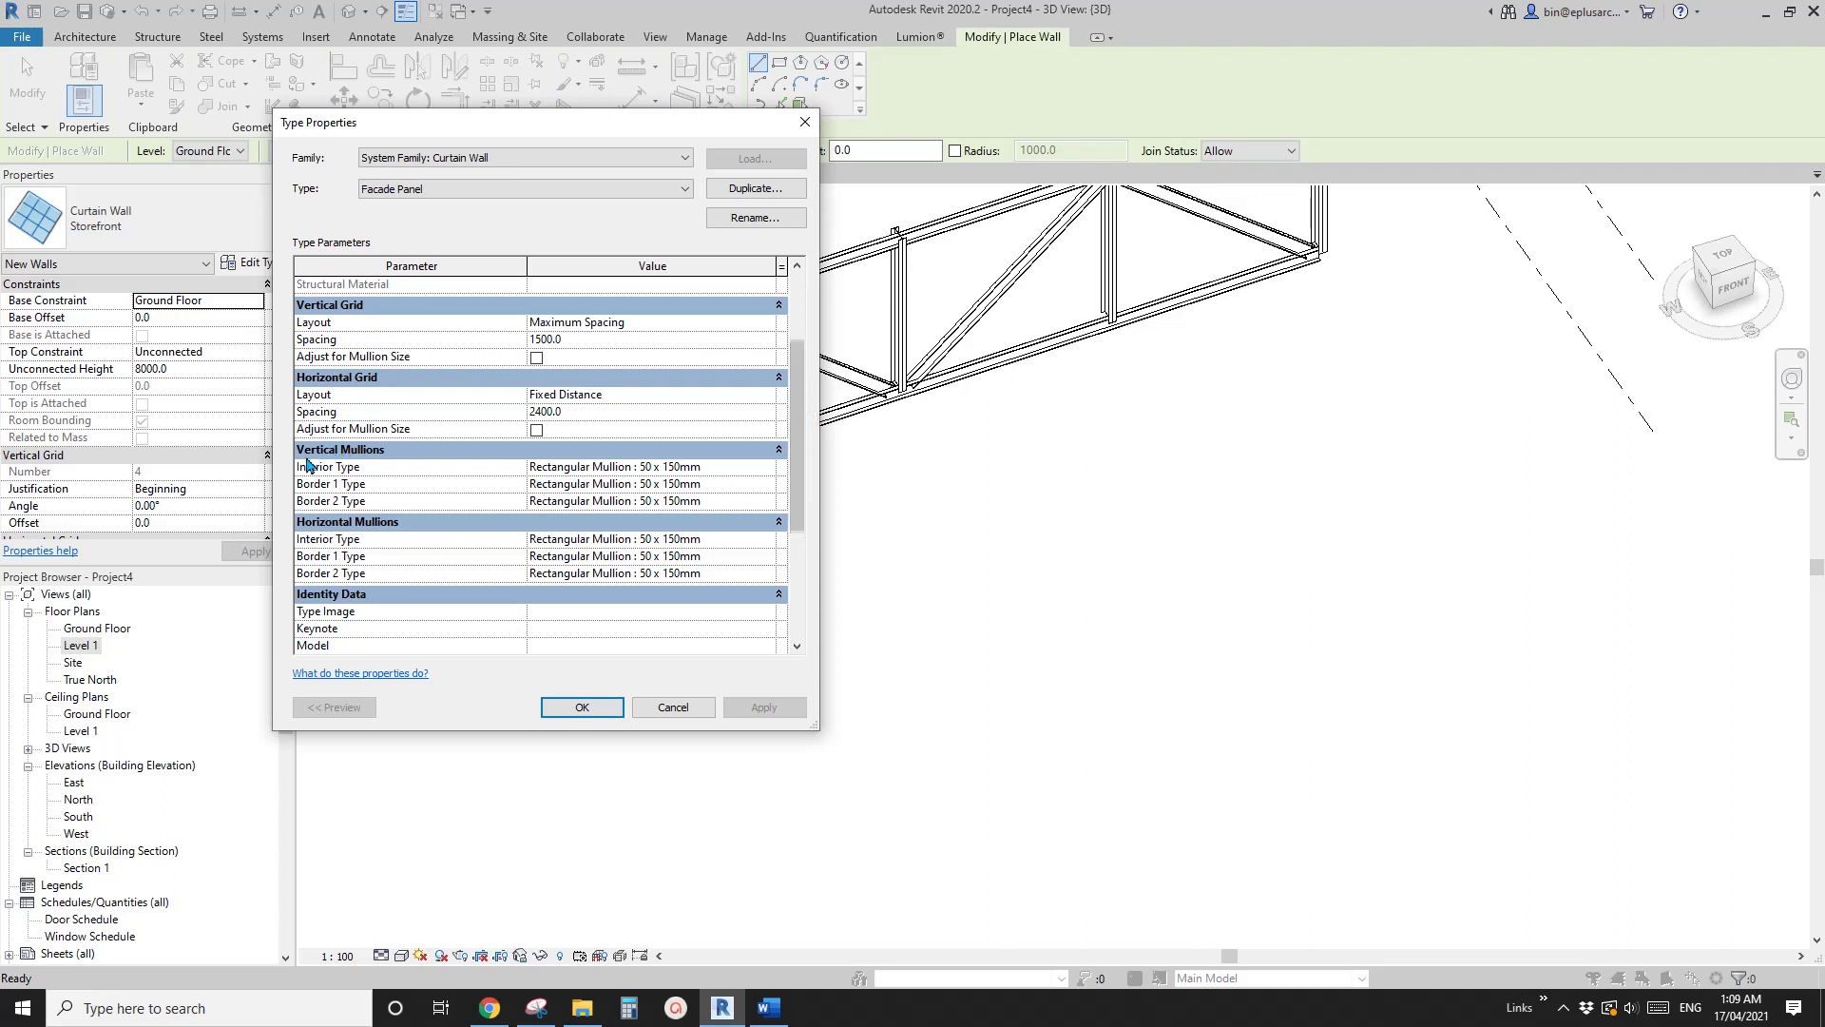
pyautogui.click(724, 466)
pyautogui.click(766, 467)
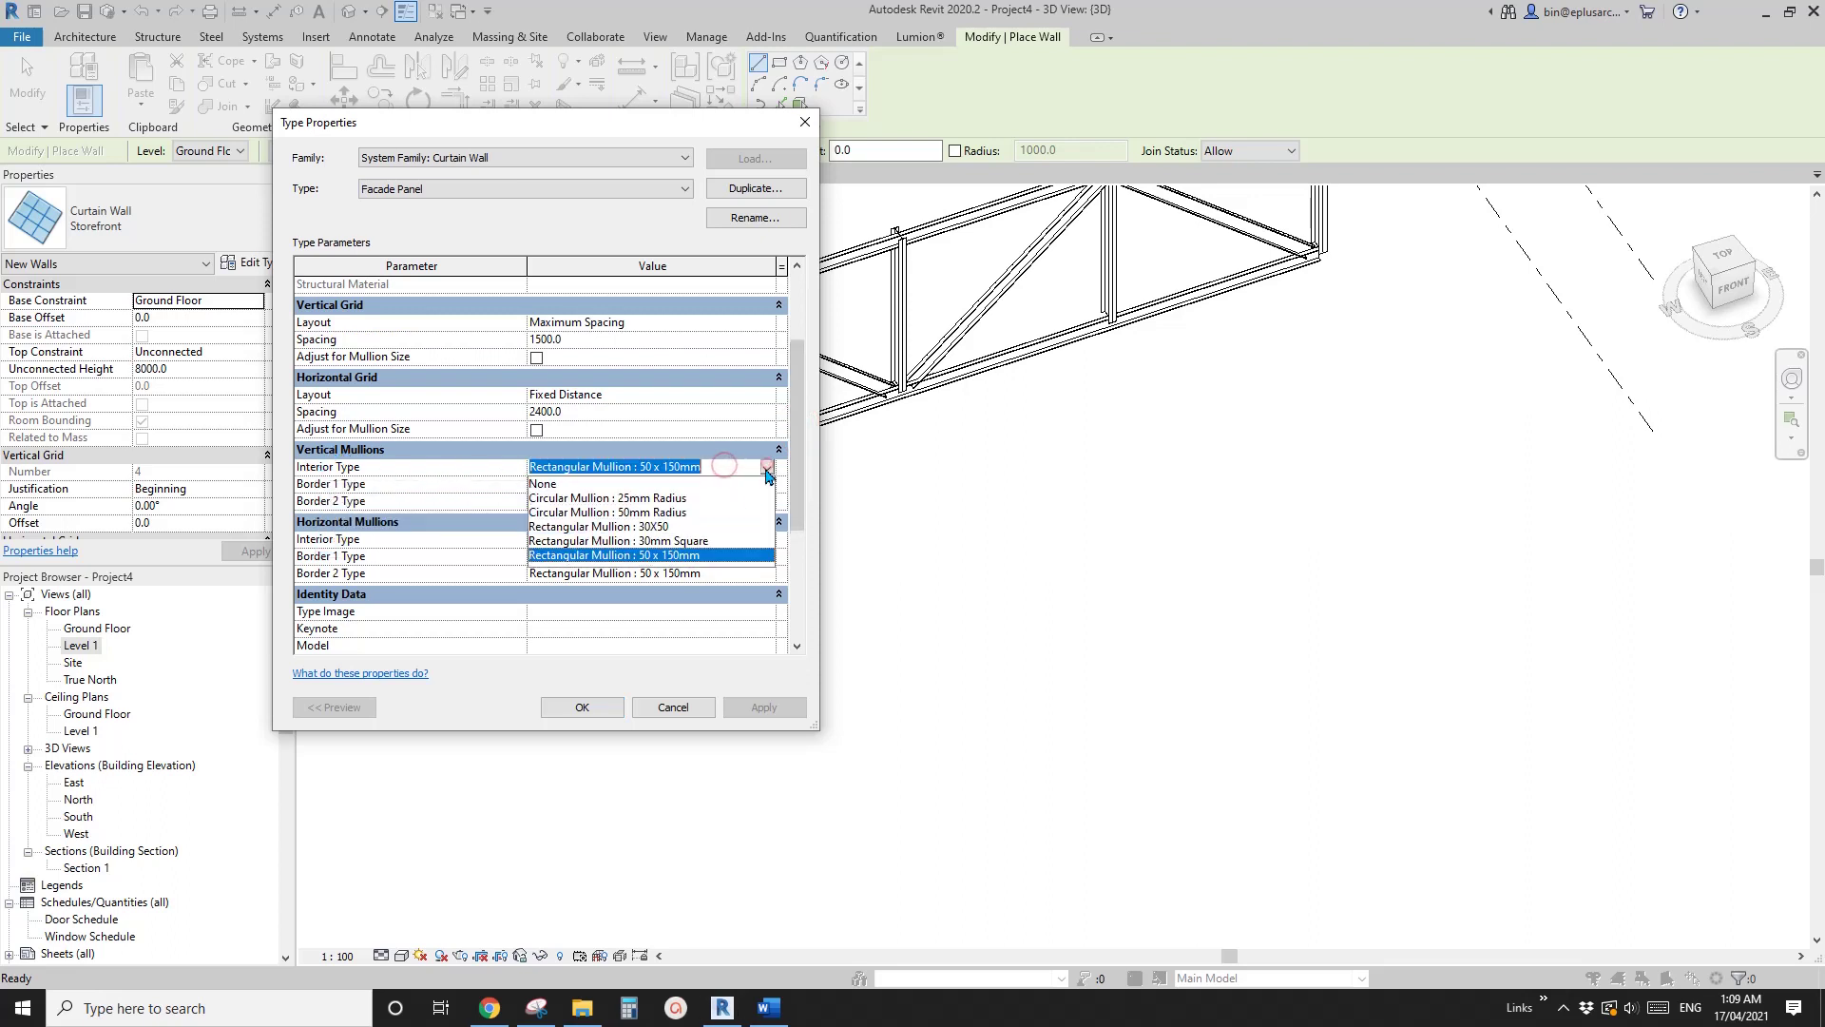
pyautogui.click(651, 526)
pyautogui.click(685, 484)
pyautogui.click(682, 544)
pyautogui.click(766, 501)
pyautogui.click(758, 560)
# - Set the Facade Panel type's horizontal interior, border 1 and border 2 mullions to Rectangular Mullion : 30X50
pyautogui.click(766, 539)
pyautogui.click(656, 597)
pyautogui.click(656, 556)
pyautogui.click(663, 616)
pyautogui.click(766, 573)
pyautogui.click(657, 633)
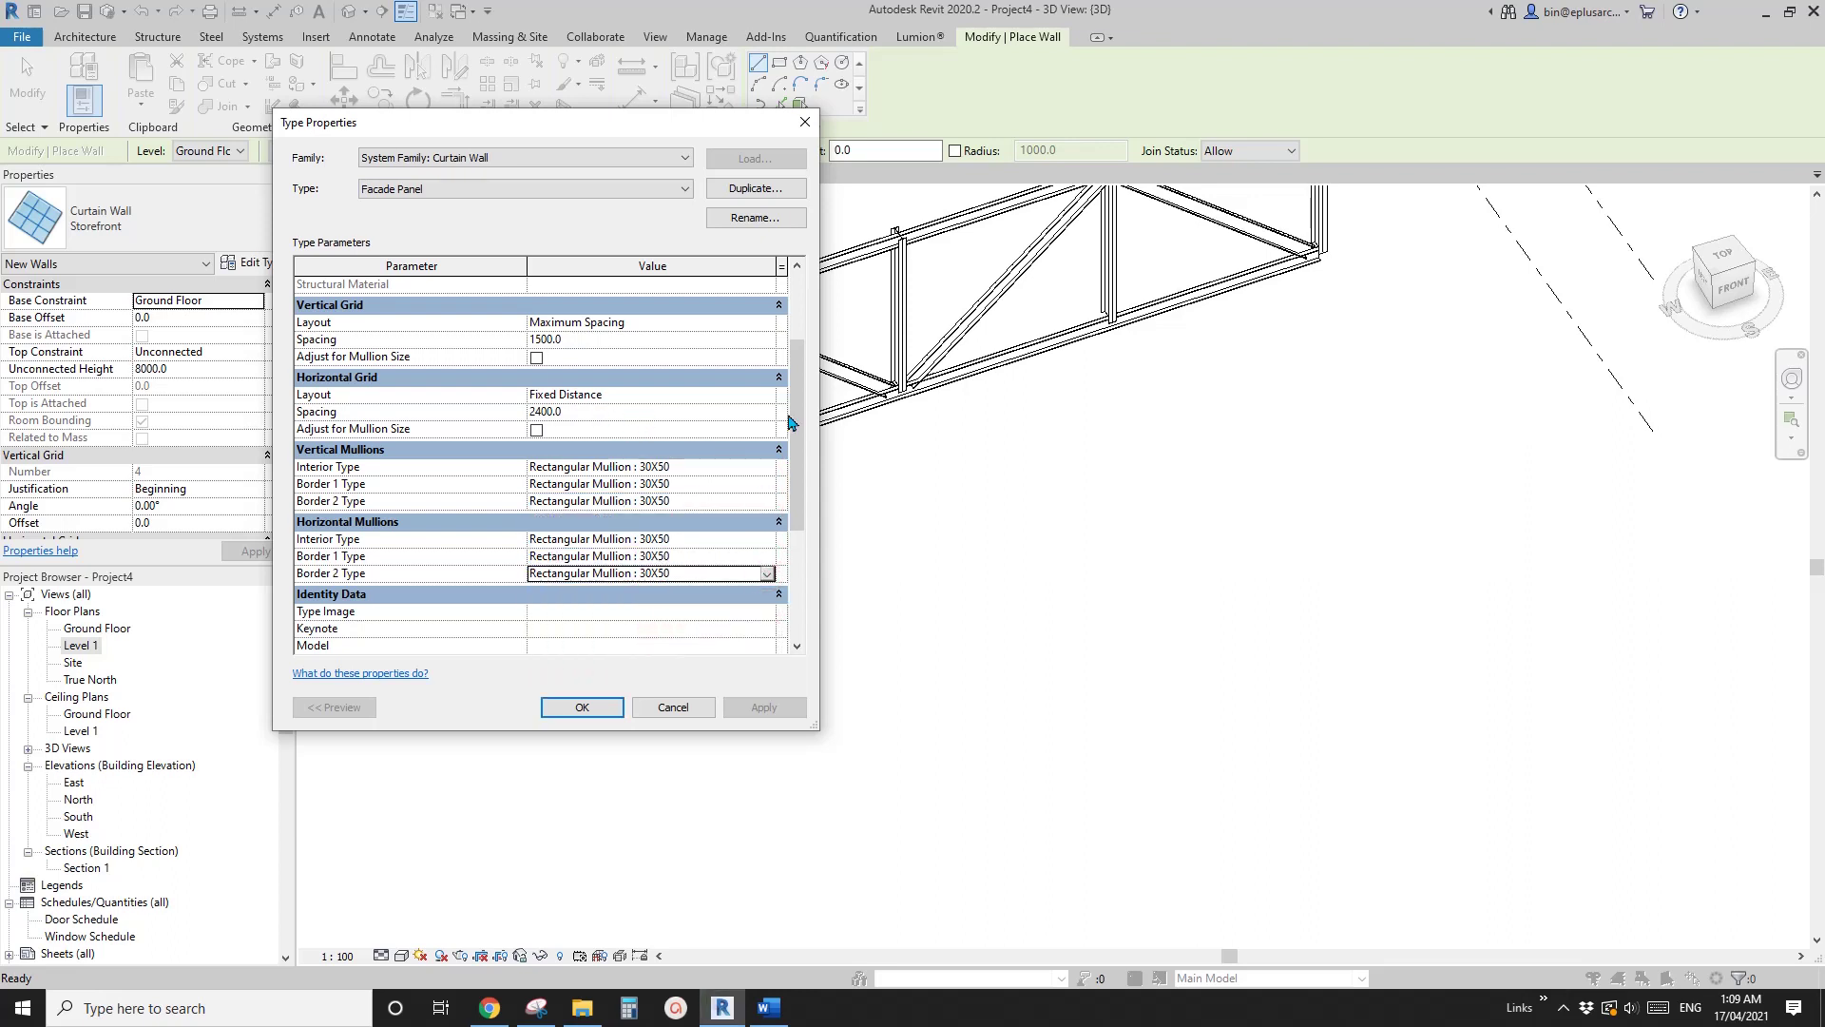
# - Check the building's reference photo in Word and set the Facade Panel type's horizontal grid layout to Fixed Number in Revit
pyautogui.scroll(2, 513, 440)
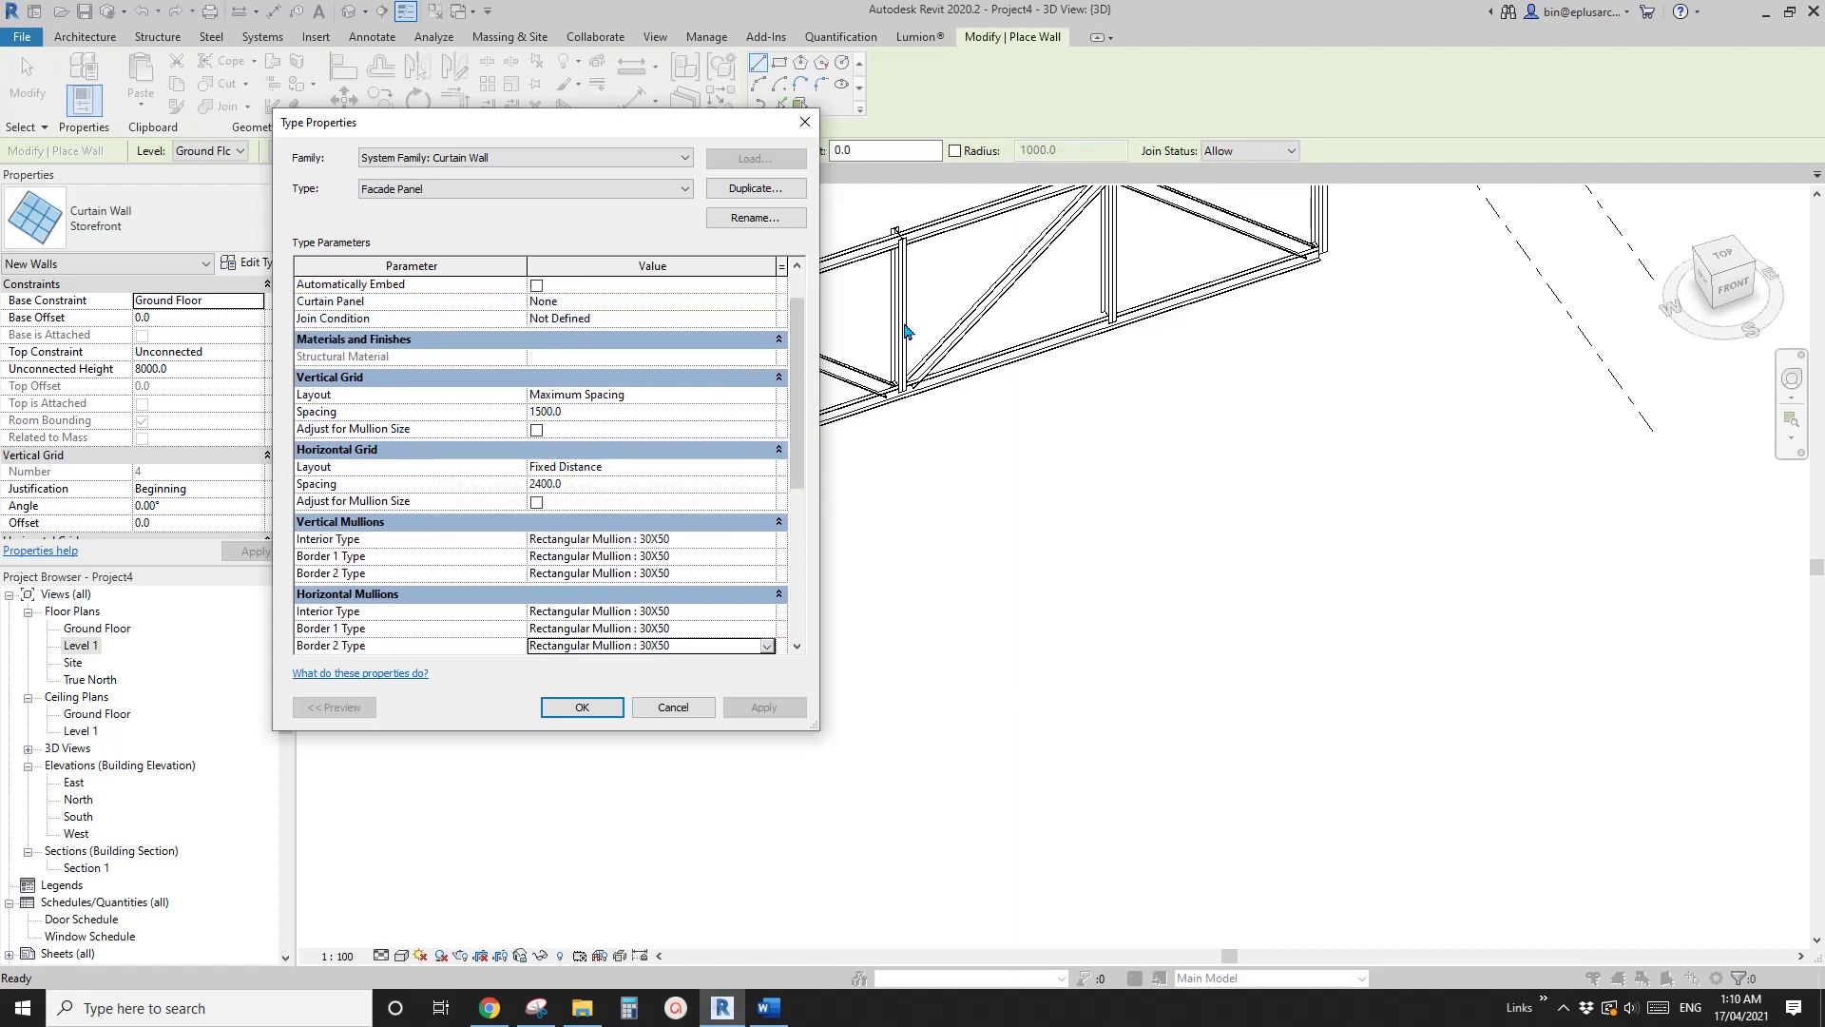
pyautogui.click(769, 1008)
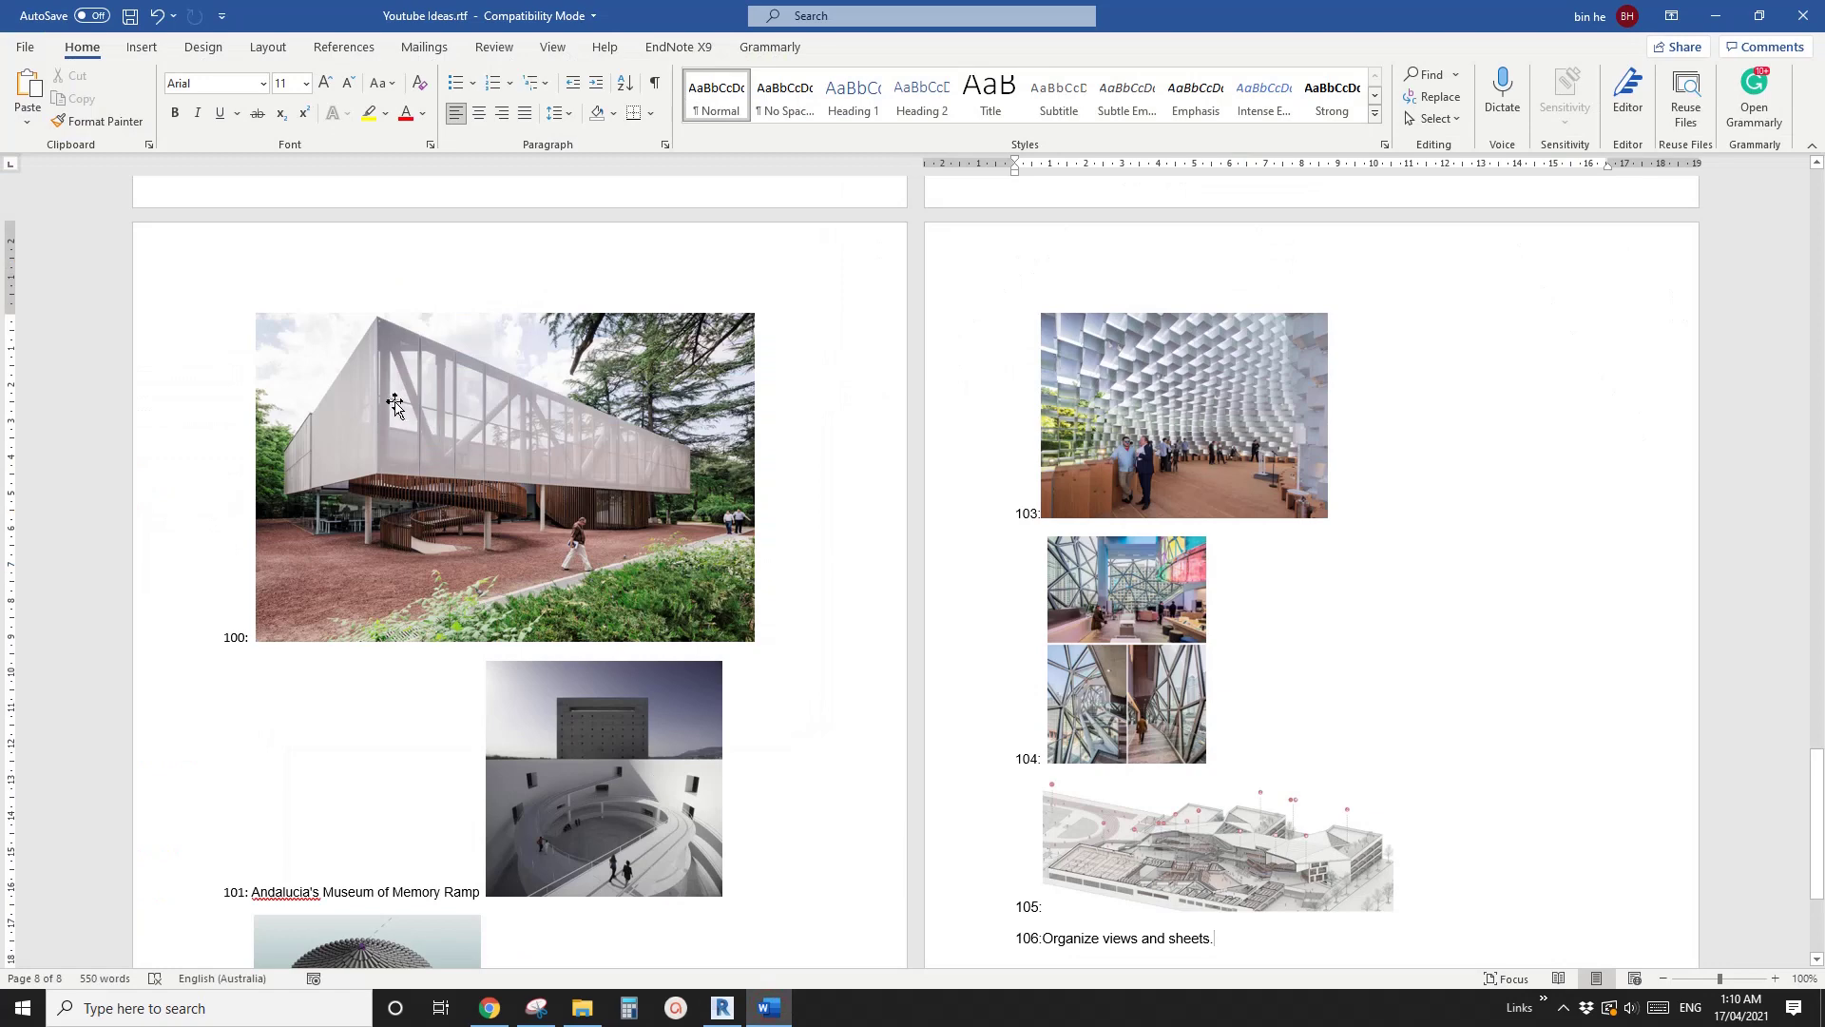
pyautogui.click(723, 1008)
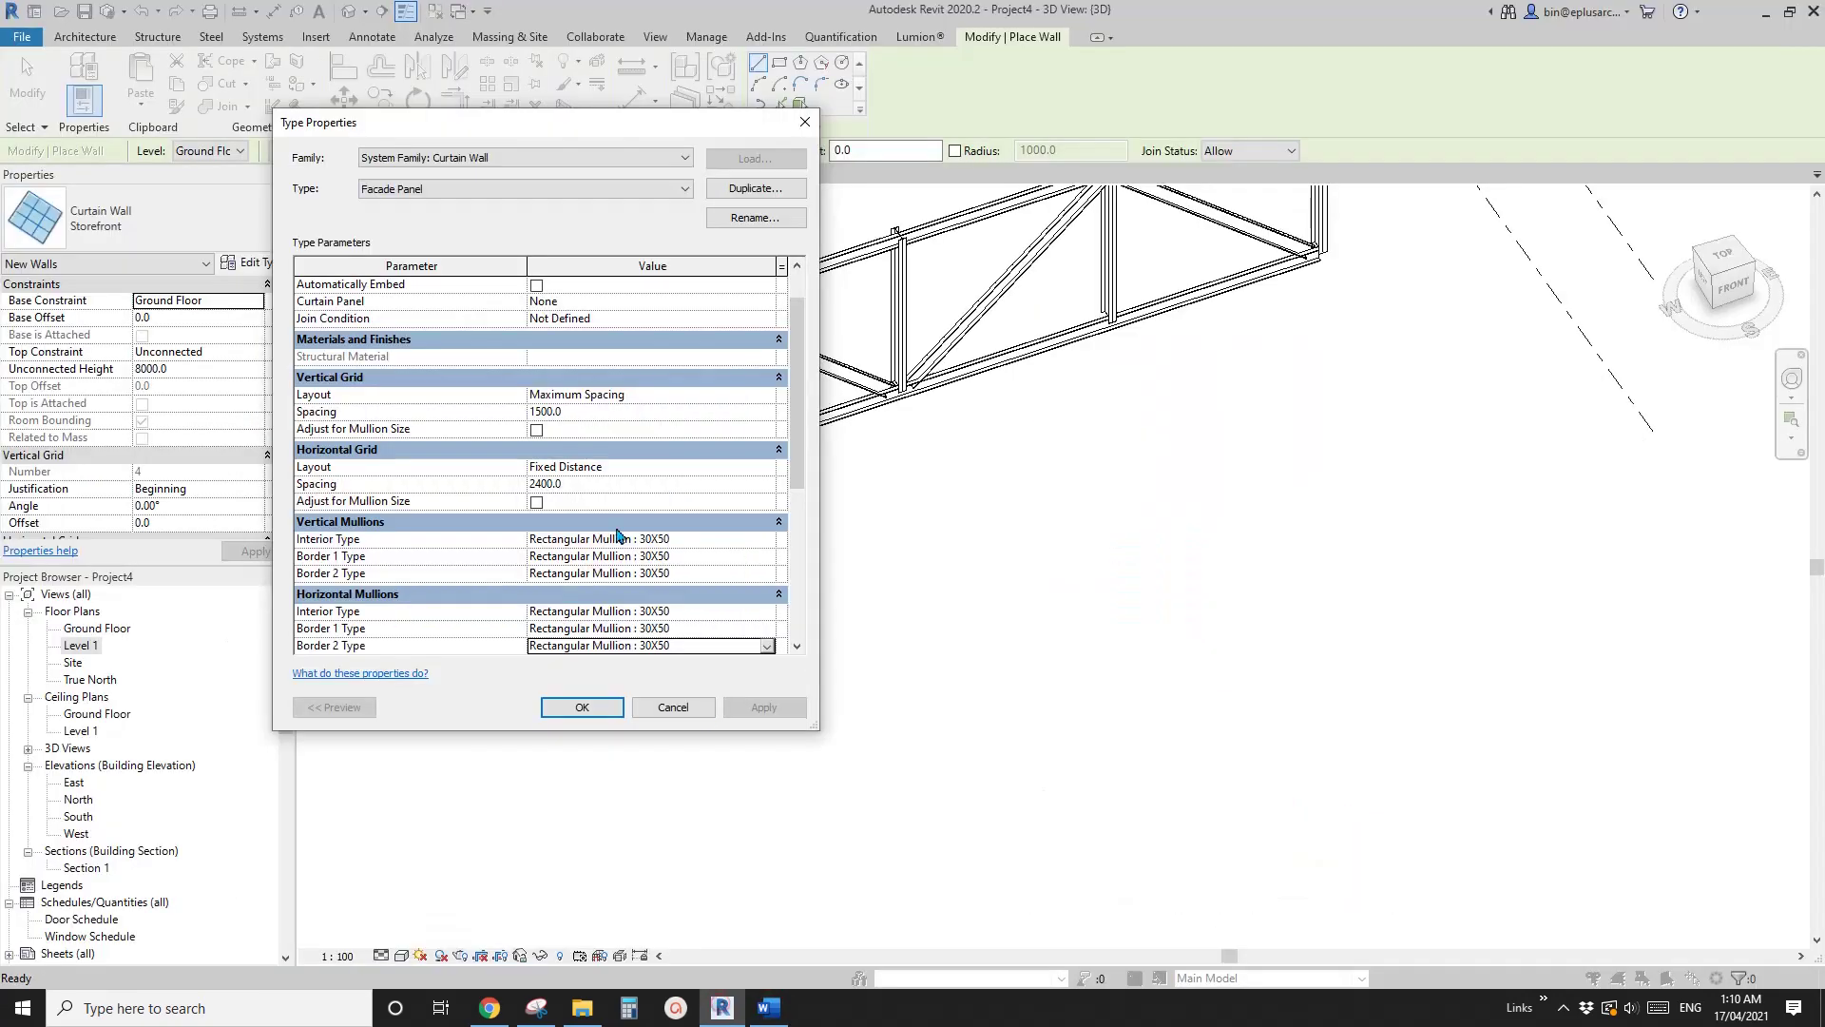
pyautogui.click(670, 467)
pyautogui.click(765, 467)
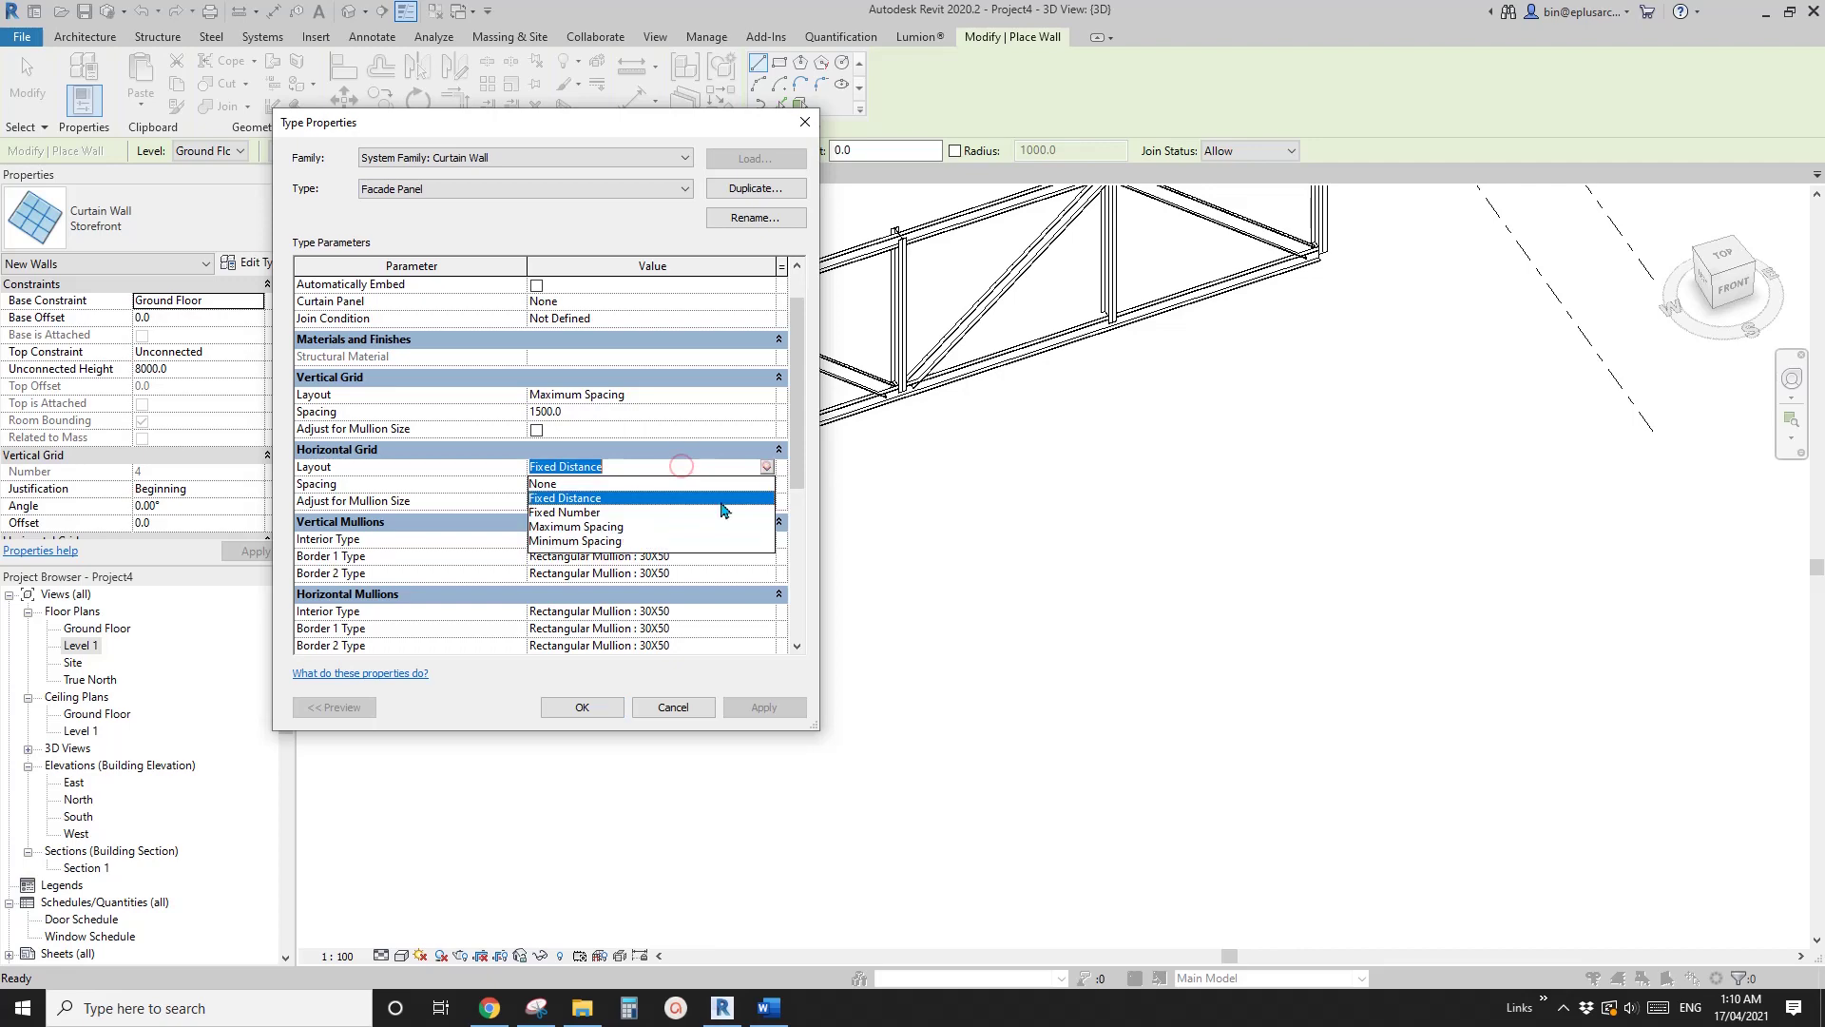
pyautogui.click(549, 514)
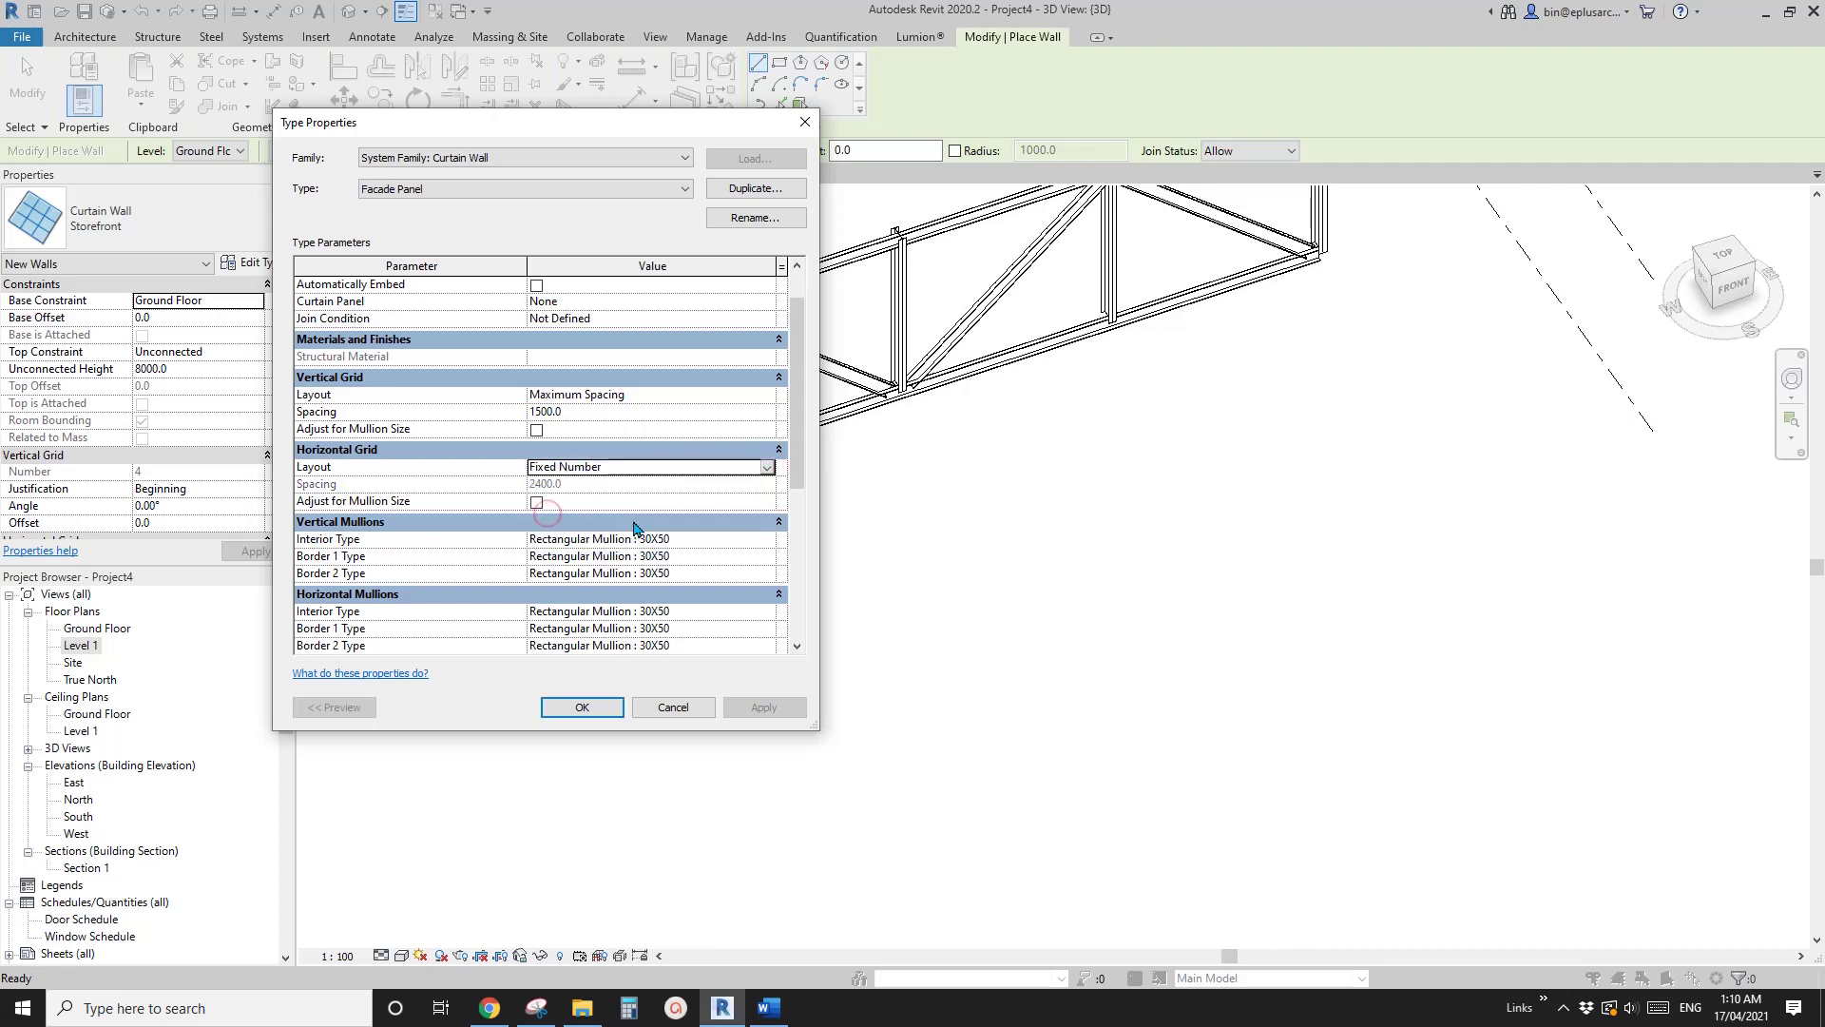
# - Recheck the facade photo in Word, keep Maximum Spacing as the vertical grid layout in Revit, and apply the type settings
pyautogui.click(770, 1009)
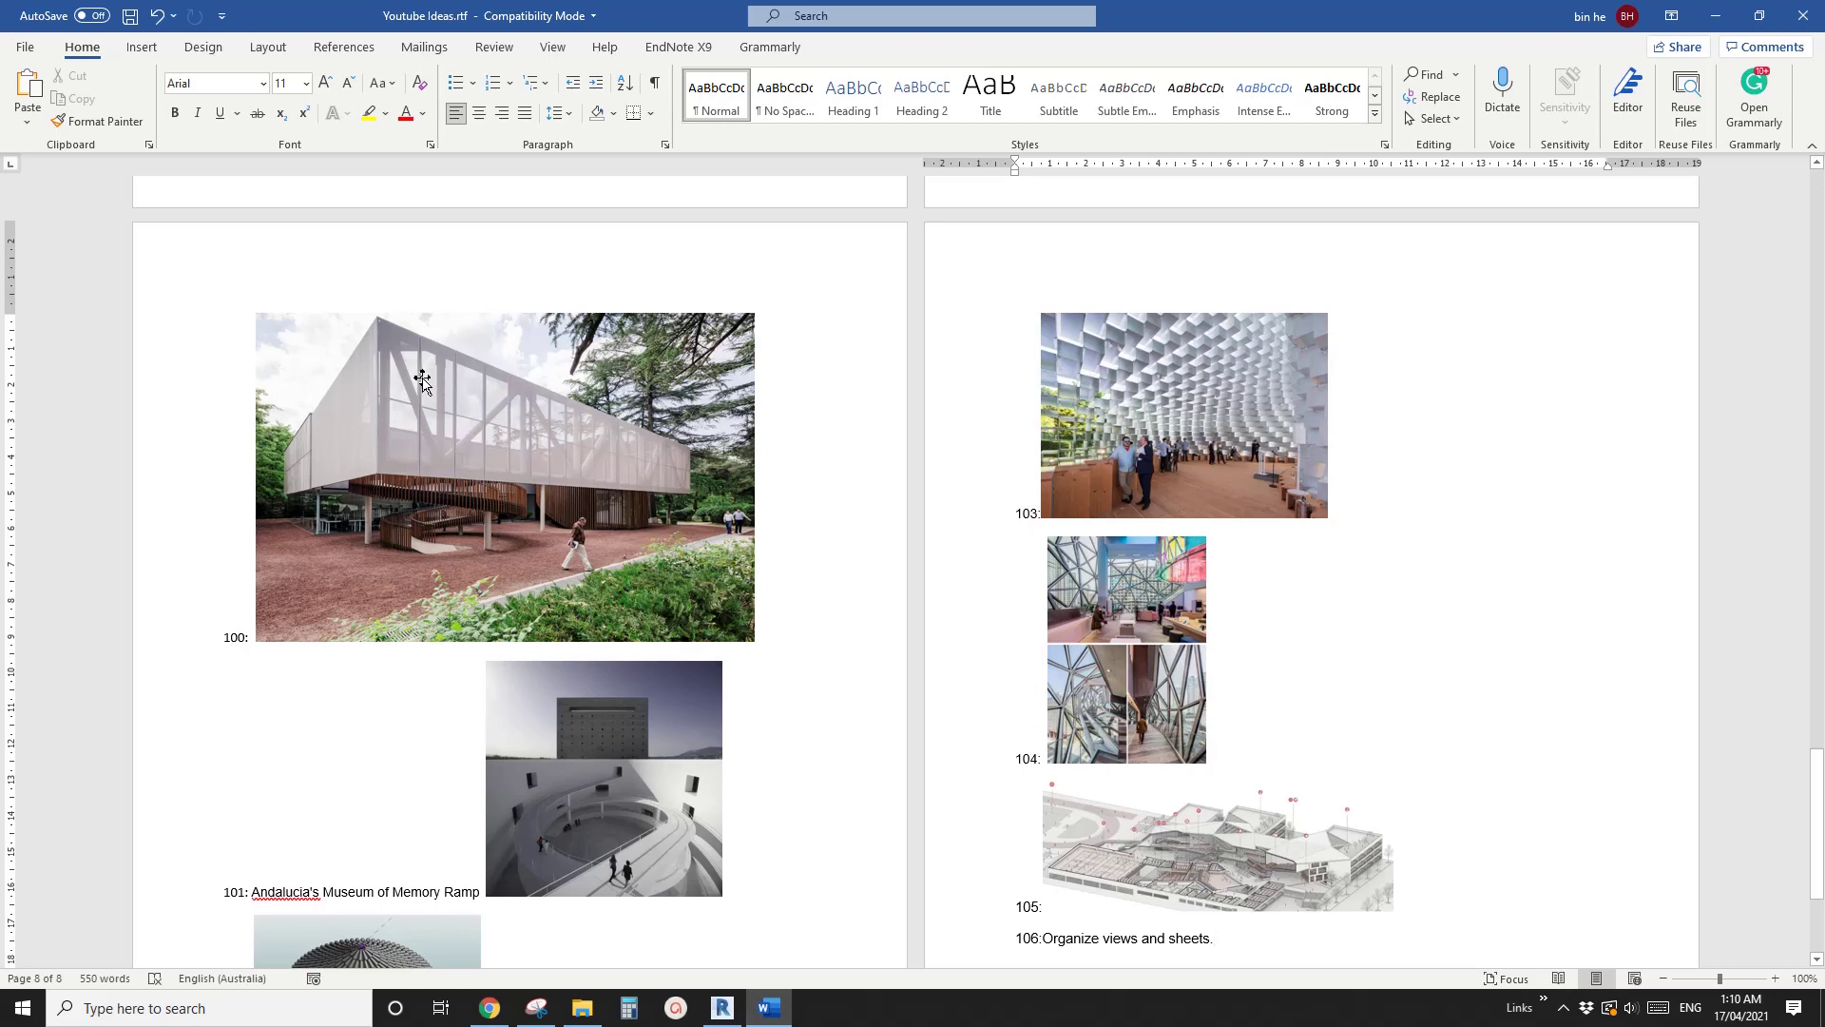
pyautogui.click(723, 1007)
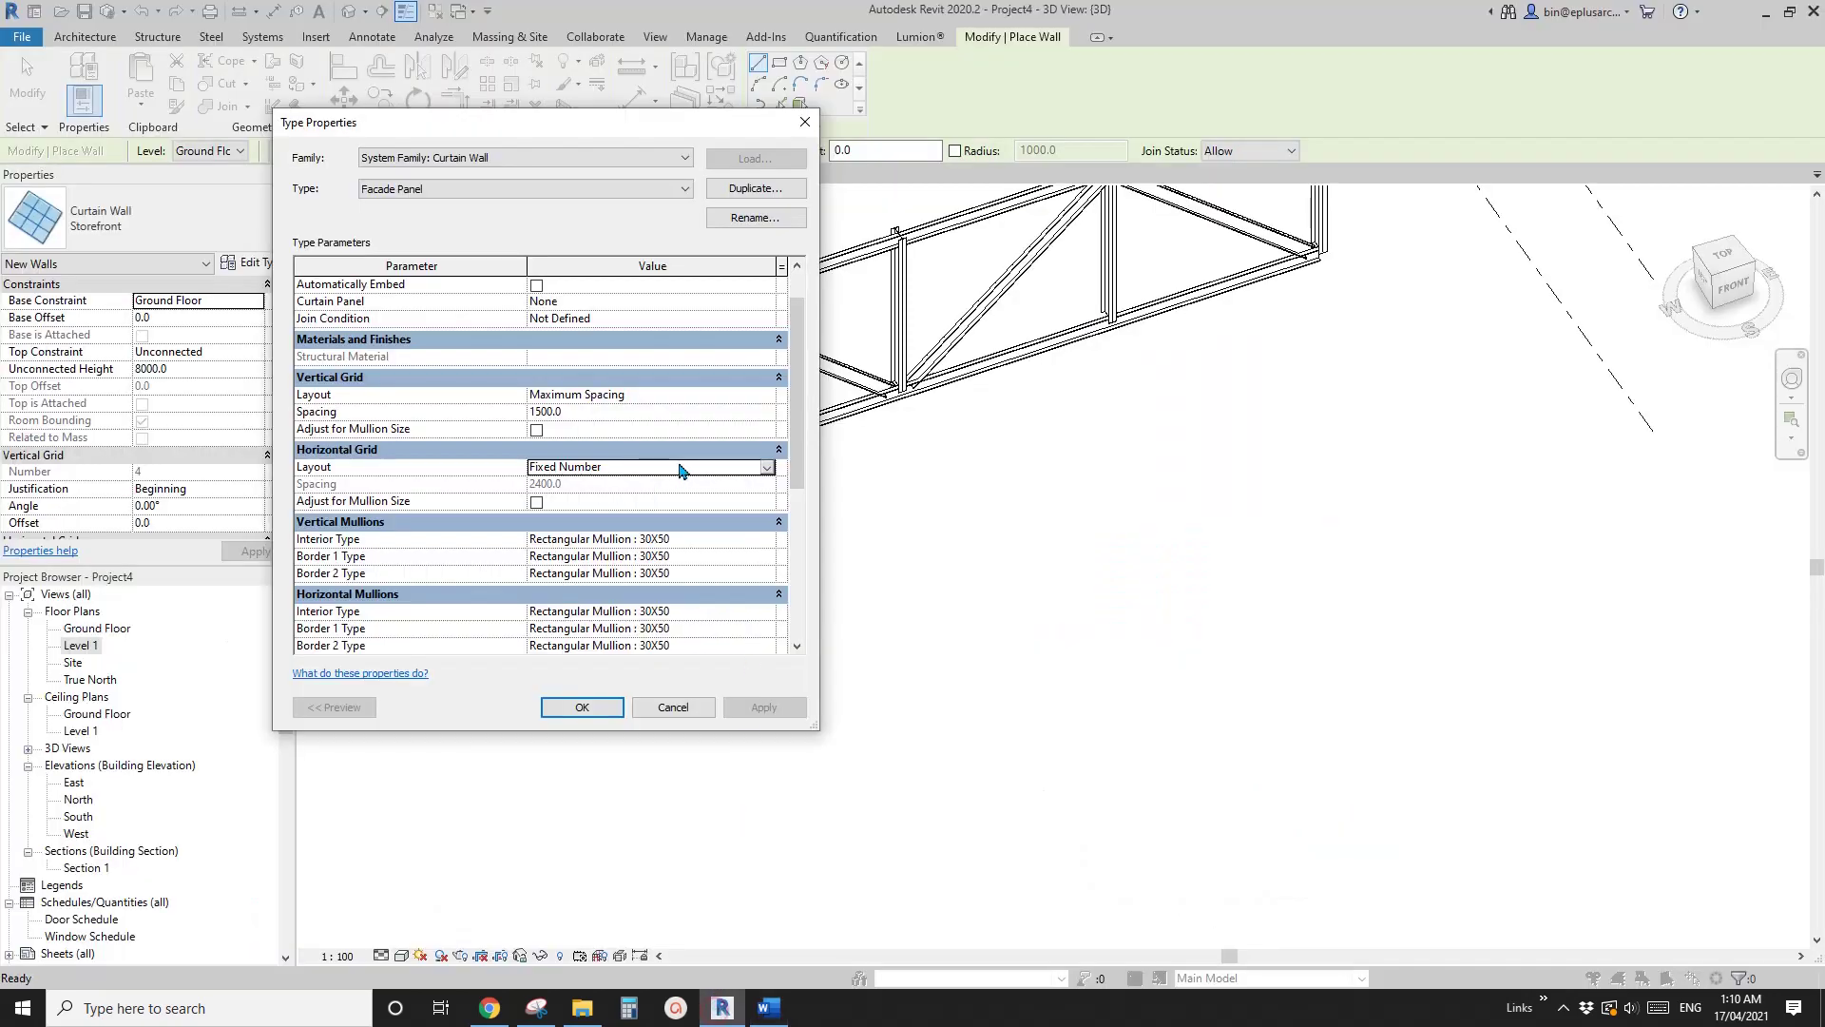
pyautogui.click(673, 394)
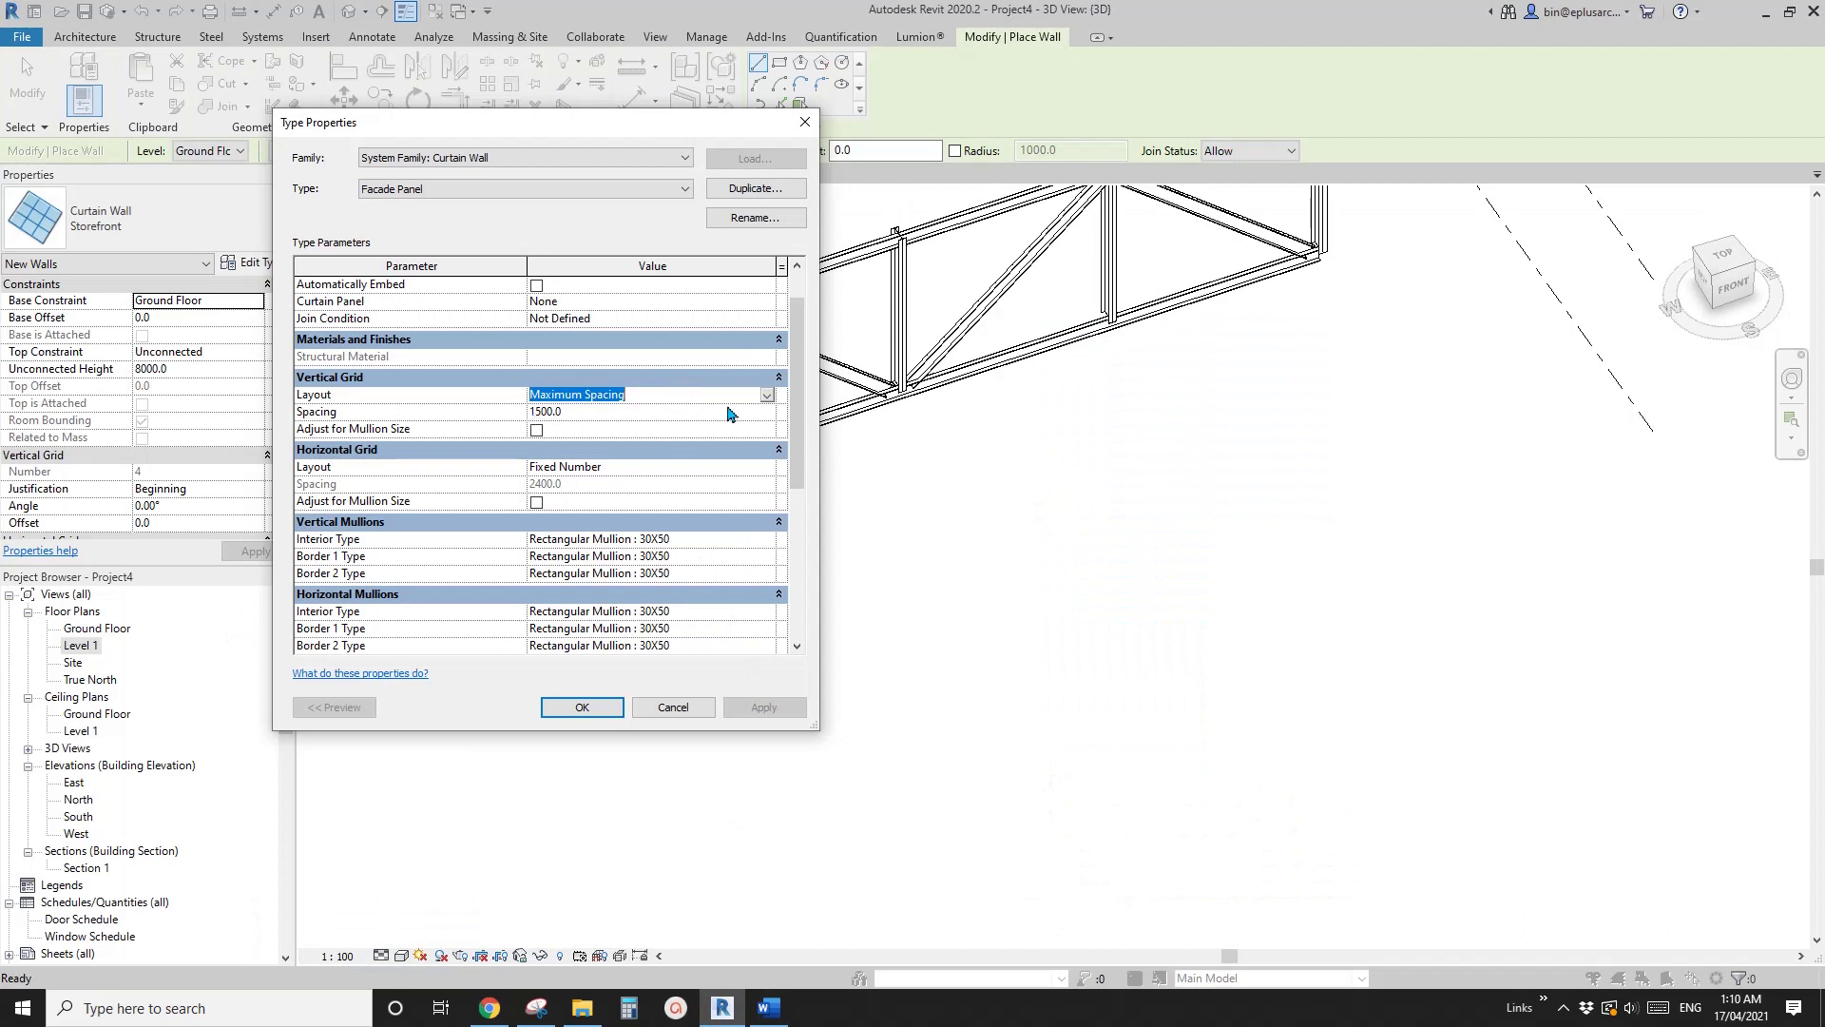
pyautogui.click(766, 395)
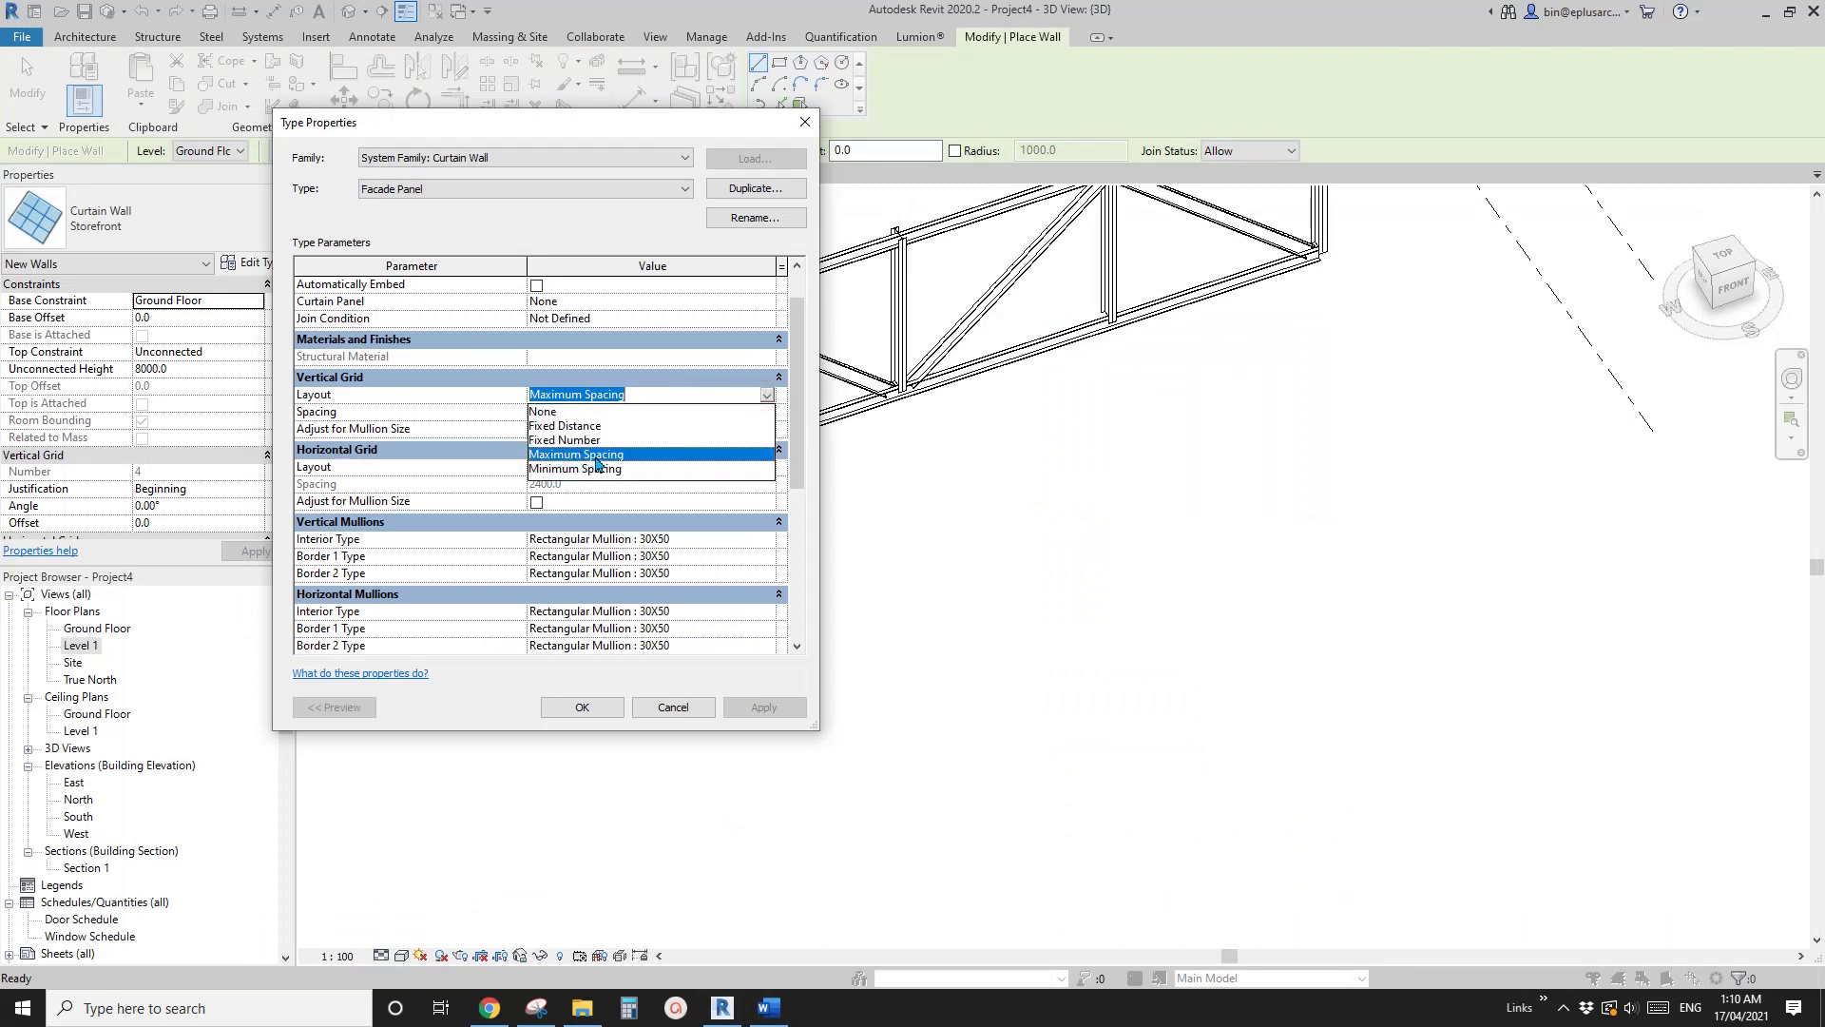
pyautogui.click(597, 460)
pyautogui.click(767, 395)
pyautogui.click(583, 456)
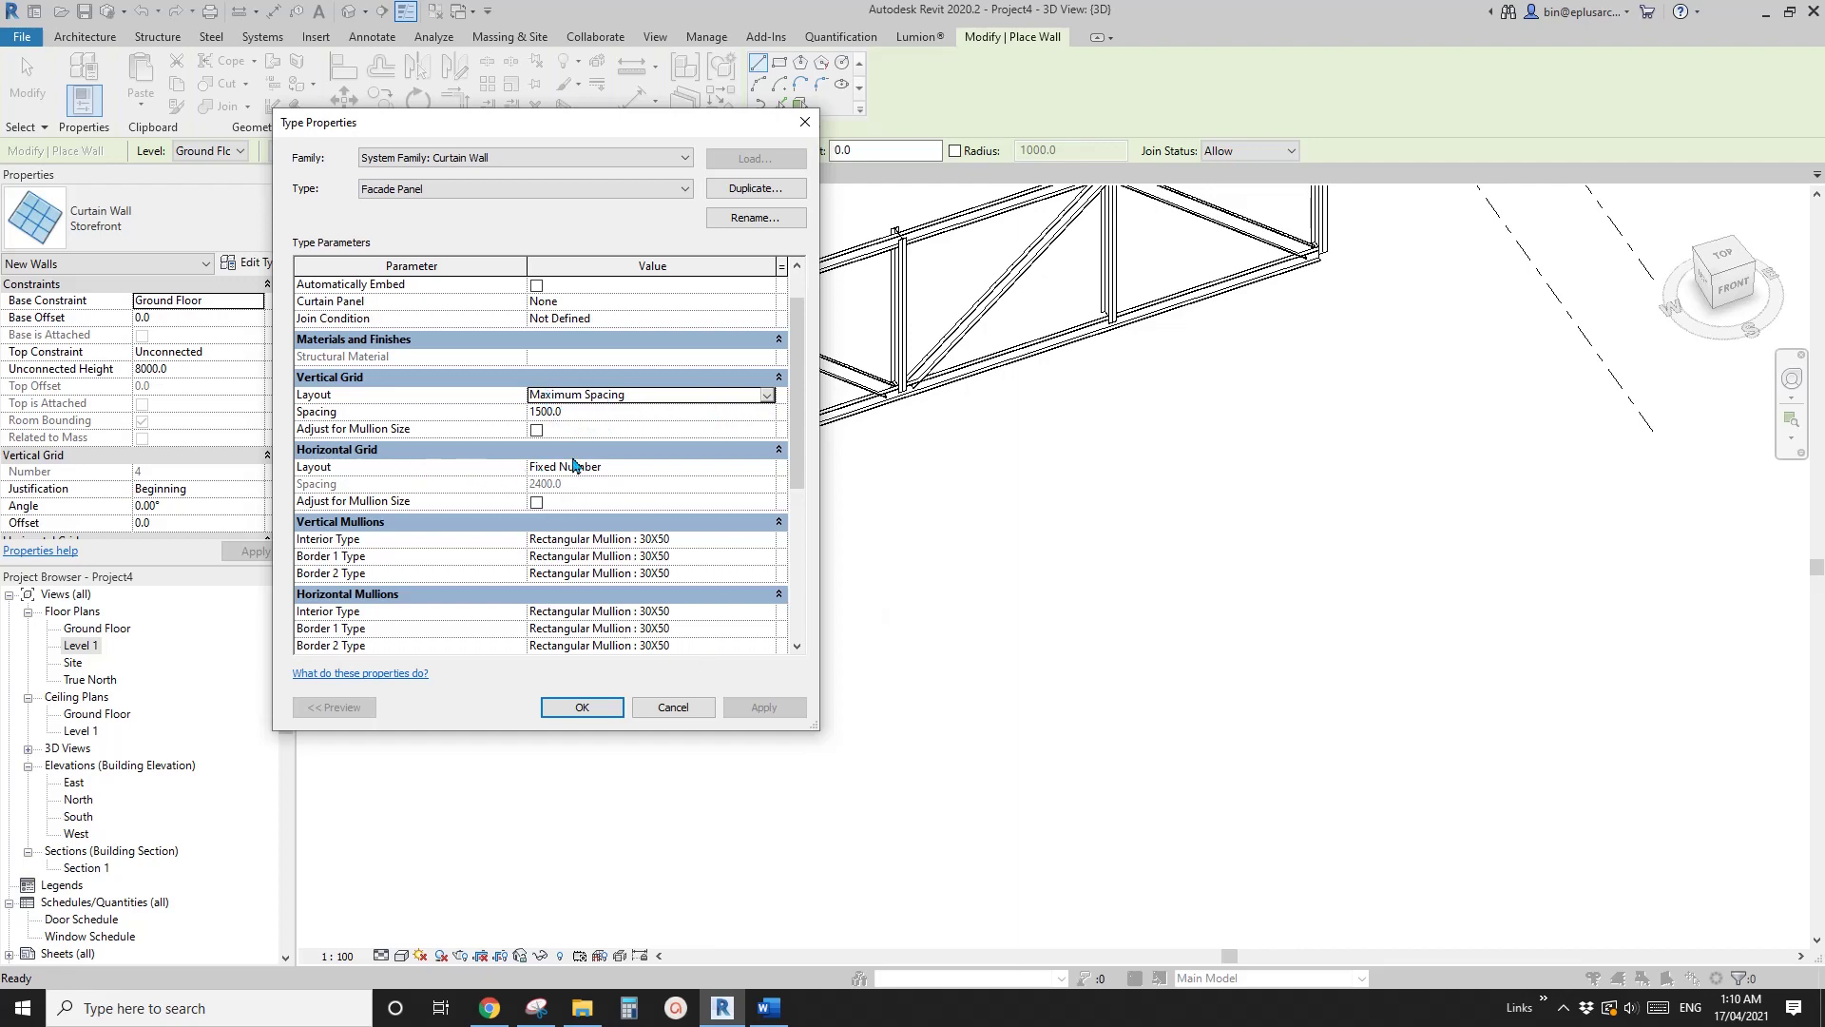
pyautogui.click(582, 706)
# - Draw a Facade Panel curtain wall about 4200 mm long in front of the truss, beside the storefront wall
pyautogui.keyDown('shift'); pyautogui.moveTo(888, 533); pyautogui.dragTo(835, 673, button='middle'); pyautogui.keyUp('shift')
pyautogui.click(889, 592)
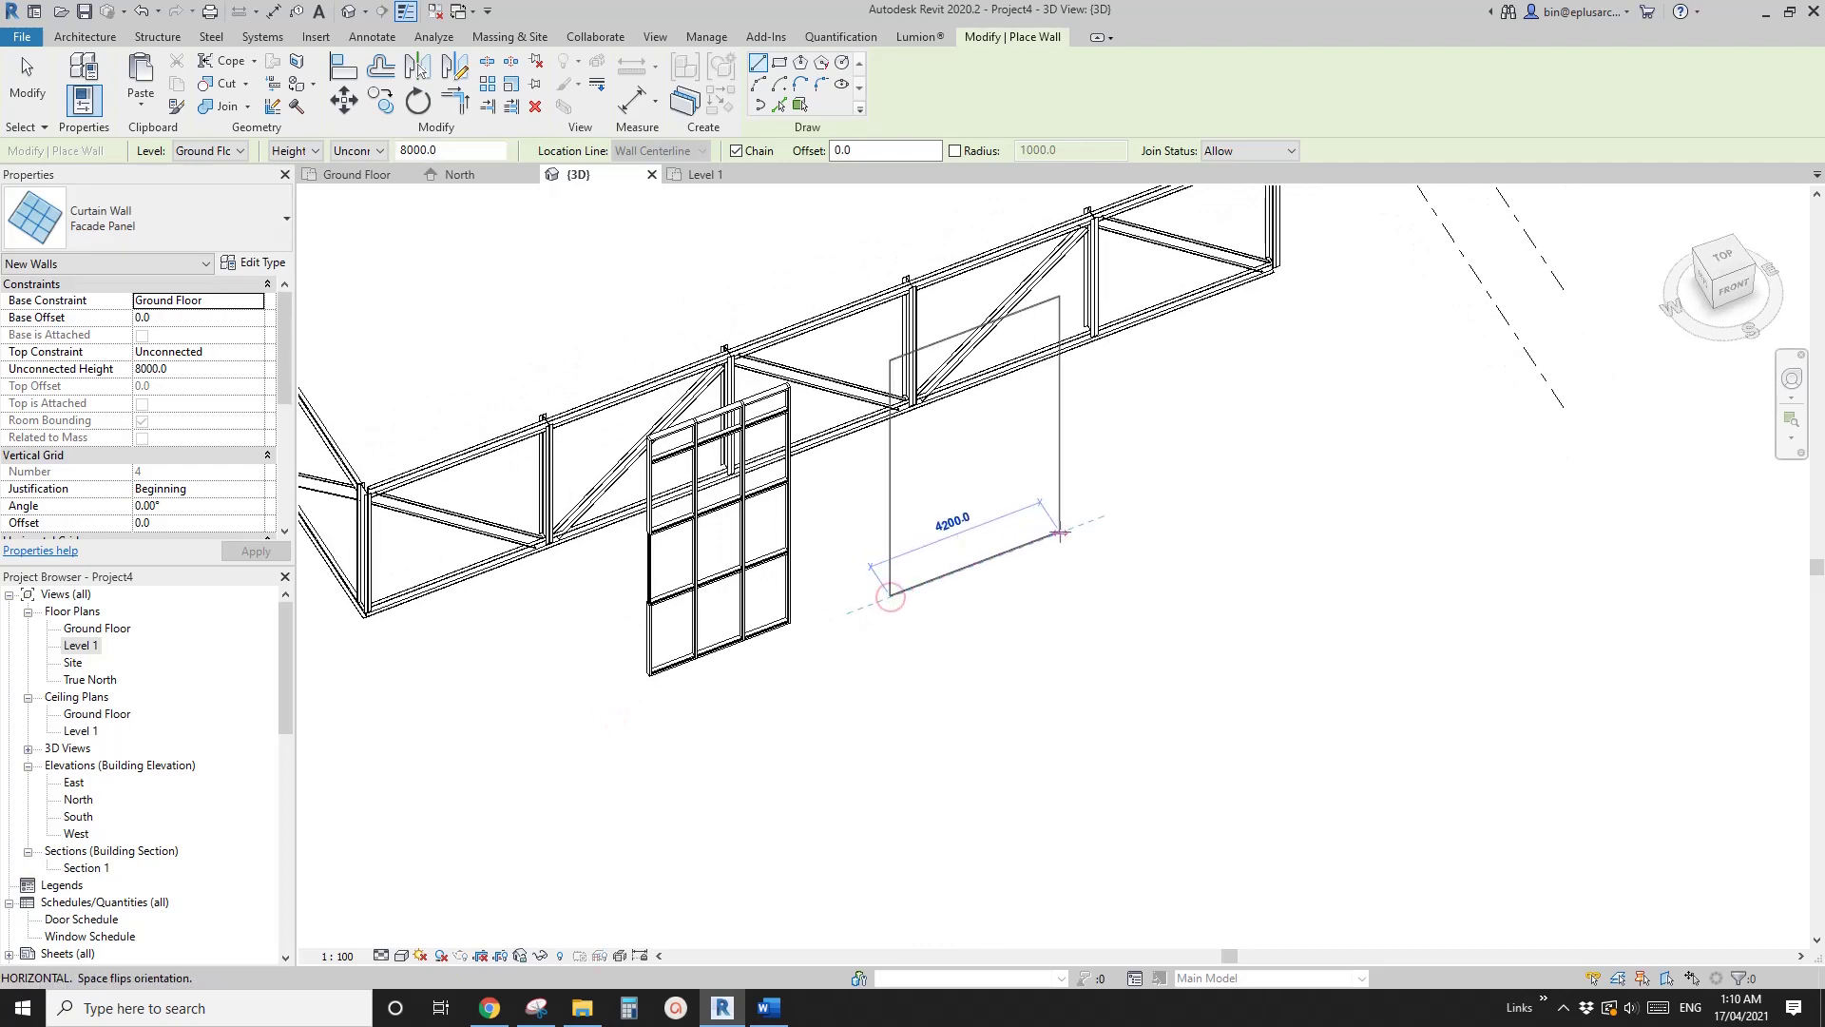
pyautogui.click(1058, 528)
pyautogui.press('Escape')
pyautogui.press('Escape')
# - Set the horizontal grid number of the new Facade Panel wall to 1
pyautogui.keyDown('shift'); pyautogui.moveTo(995, 539); pyautogui.dragTo(873, 525, button='middle'); pyautogui.keyUp('shift')
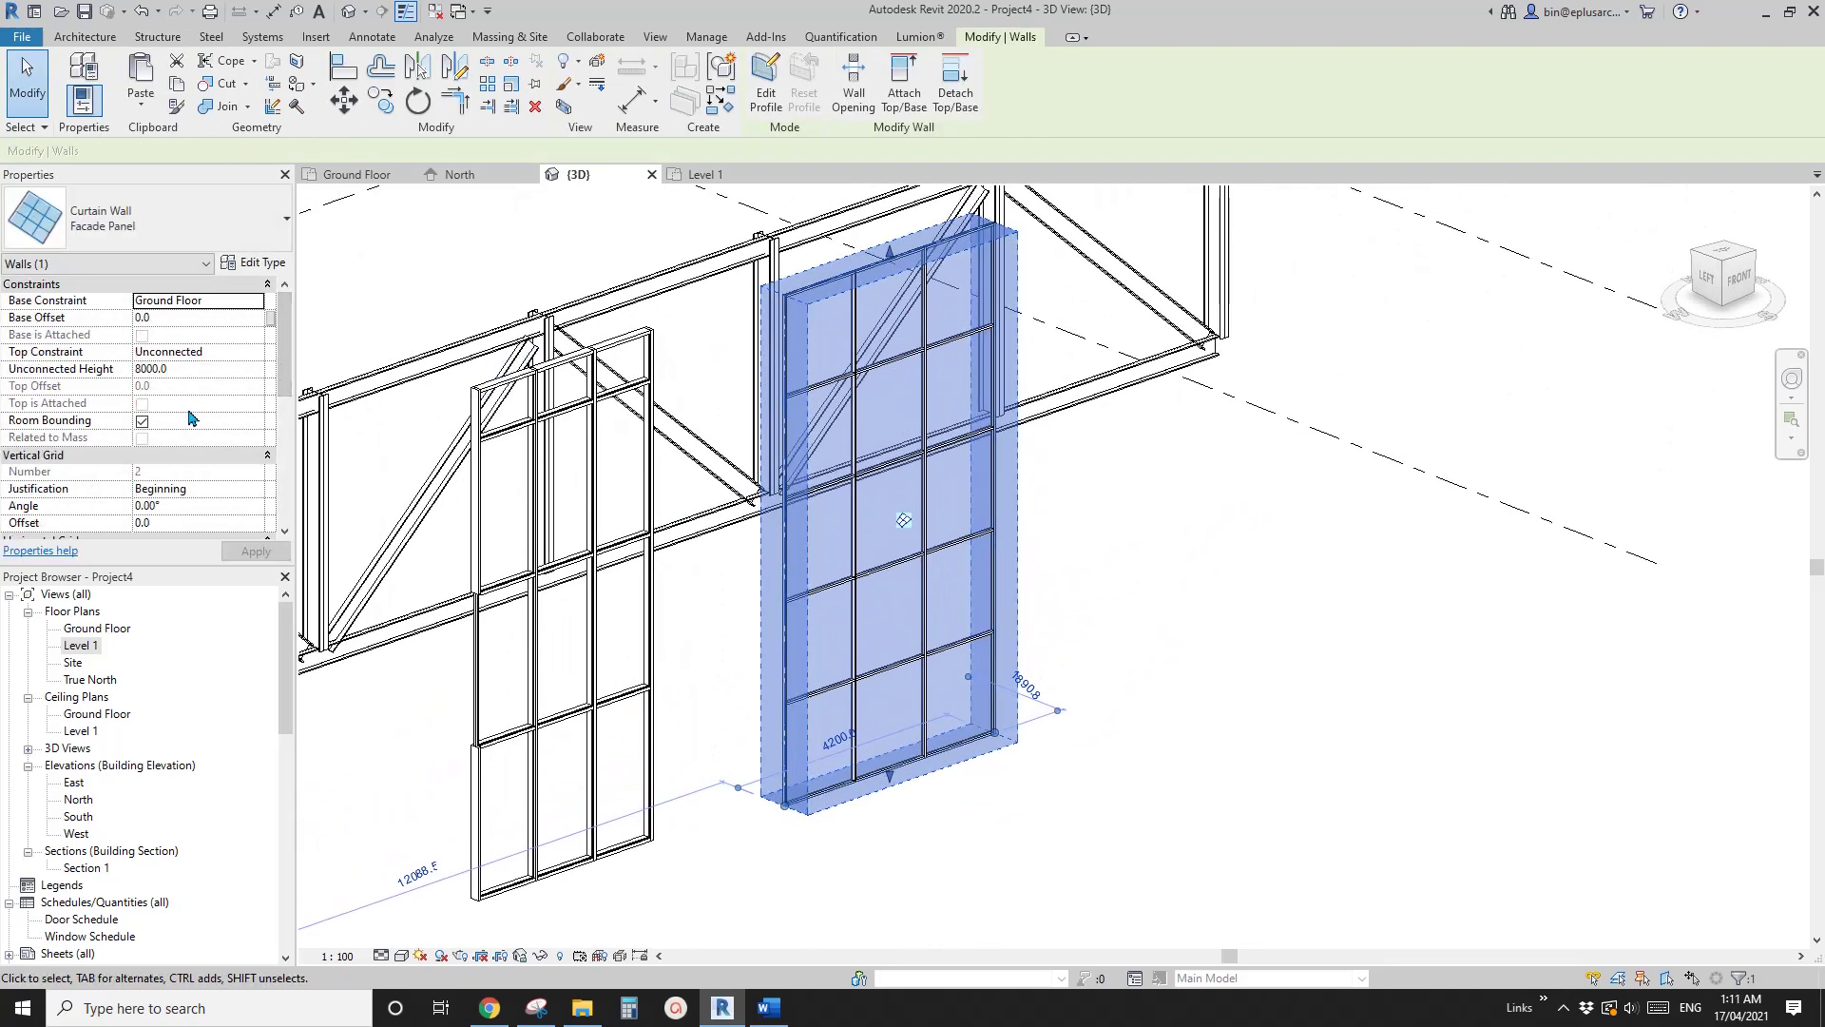
pyautogui.scroll(-5, 191, 419)
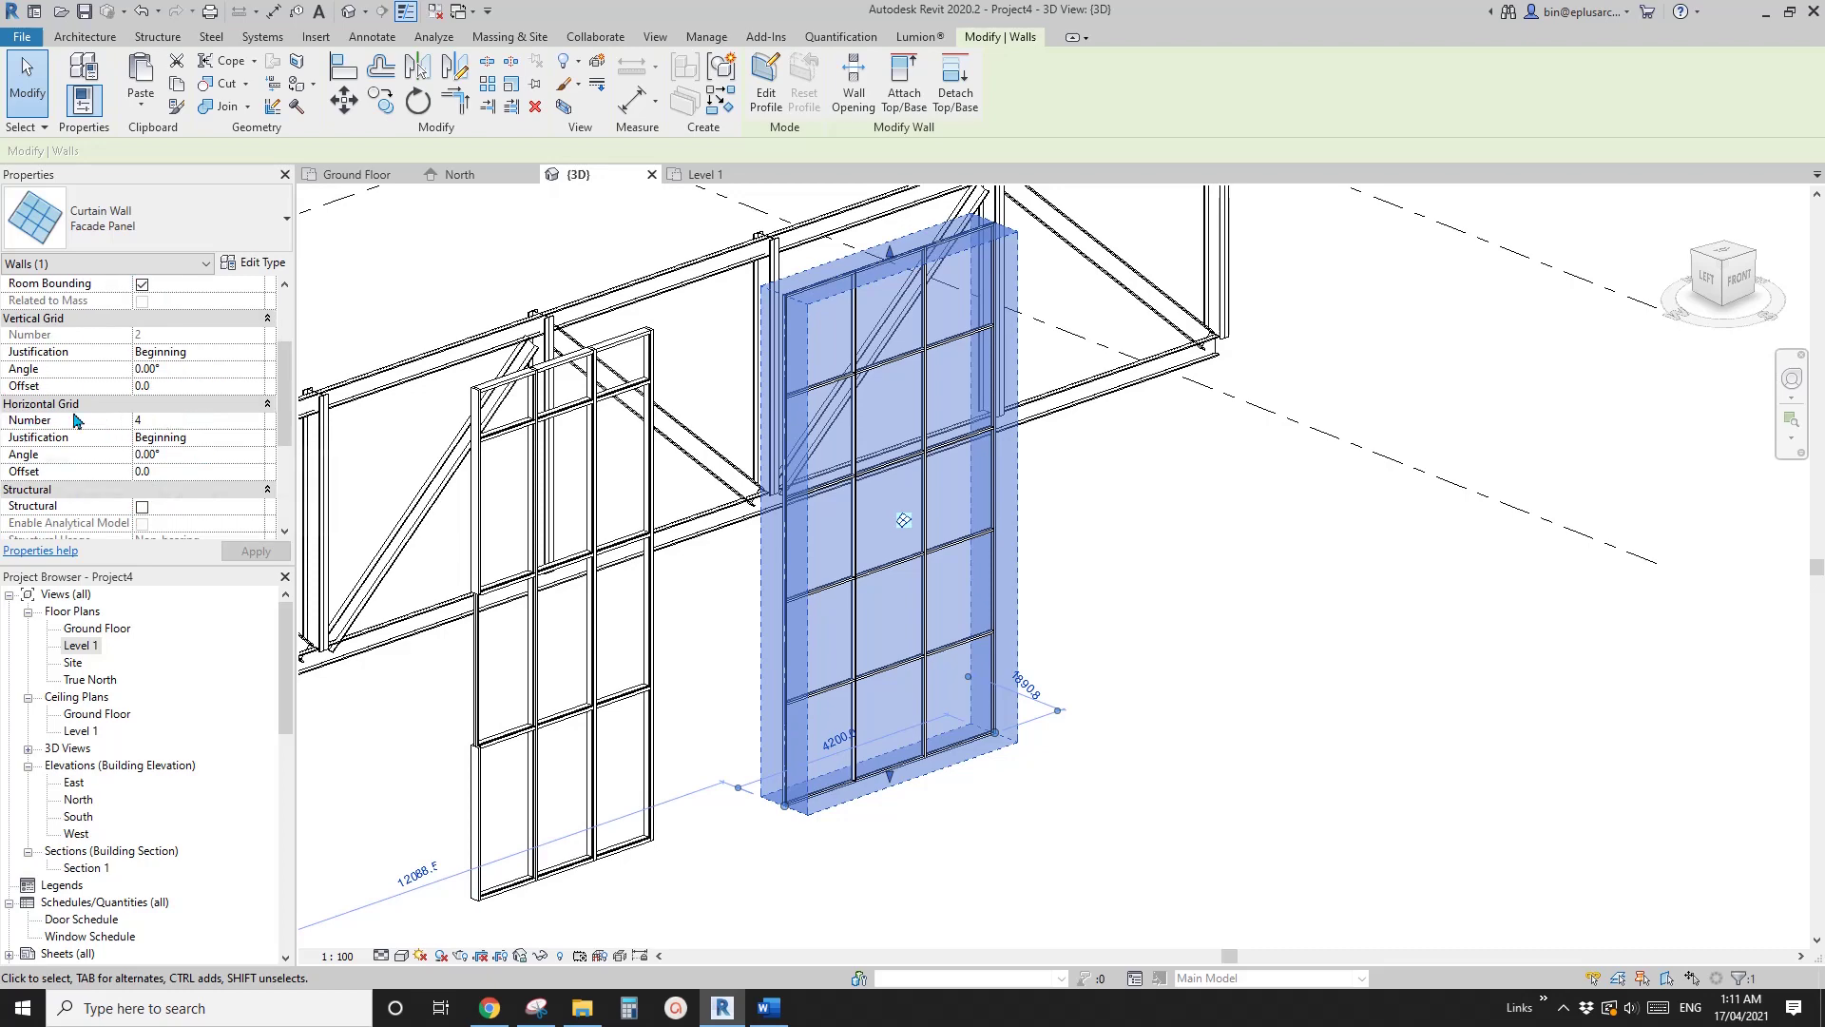
pyautogui.doubleClick(163, 423)
pyautogui.write('1')
pyautogui.click(1150, 498)
# - Constrain the Facade Panel wall's base to Level 1 and its top up to Level 2
pyautogui.scroll(2, 808, 518)
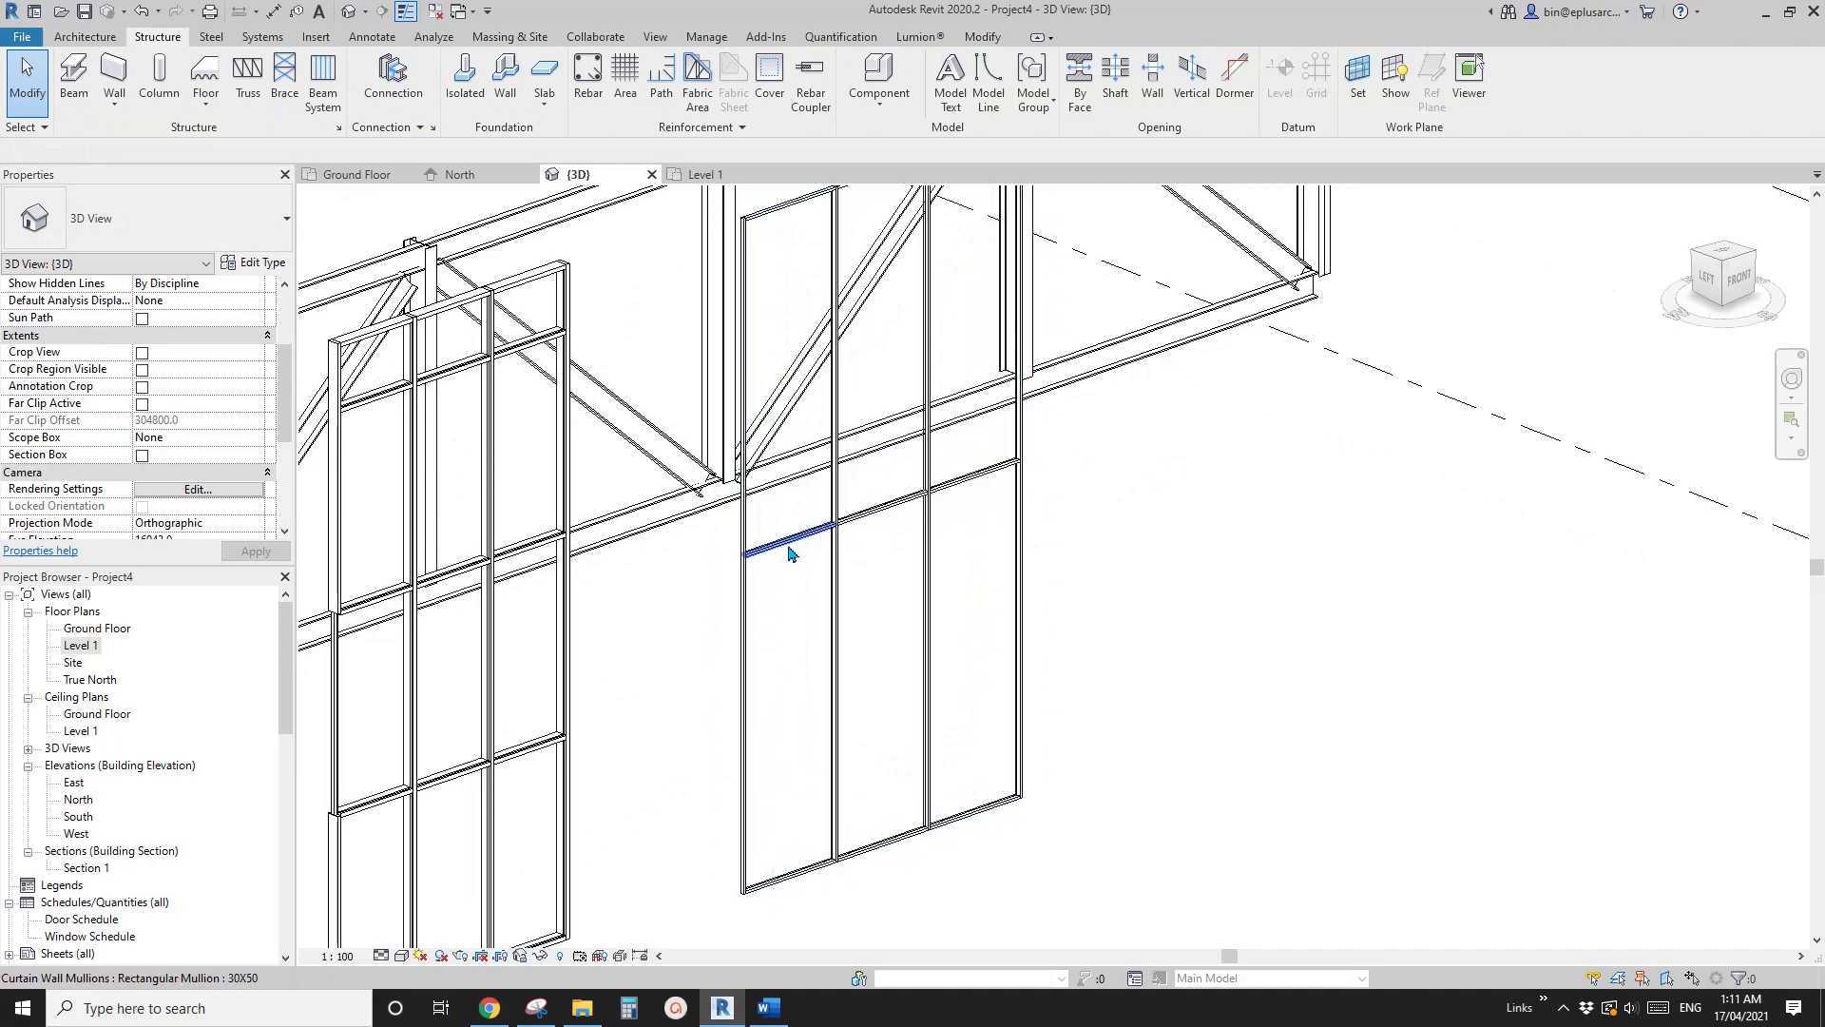
pyautogui.scroll(-2, 984, 492)
pyautogui.keyDown('shift'); pyautogui.moveTo(984, 493); pyautogui.dragTo(904, 612, button='middle'); pyautogui.keyUp('shift')
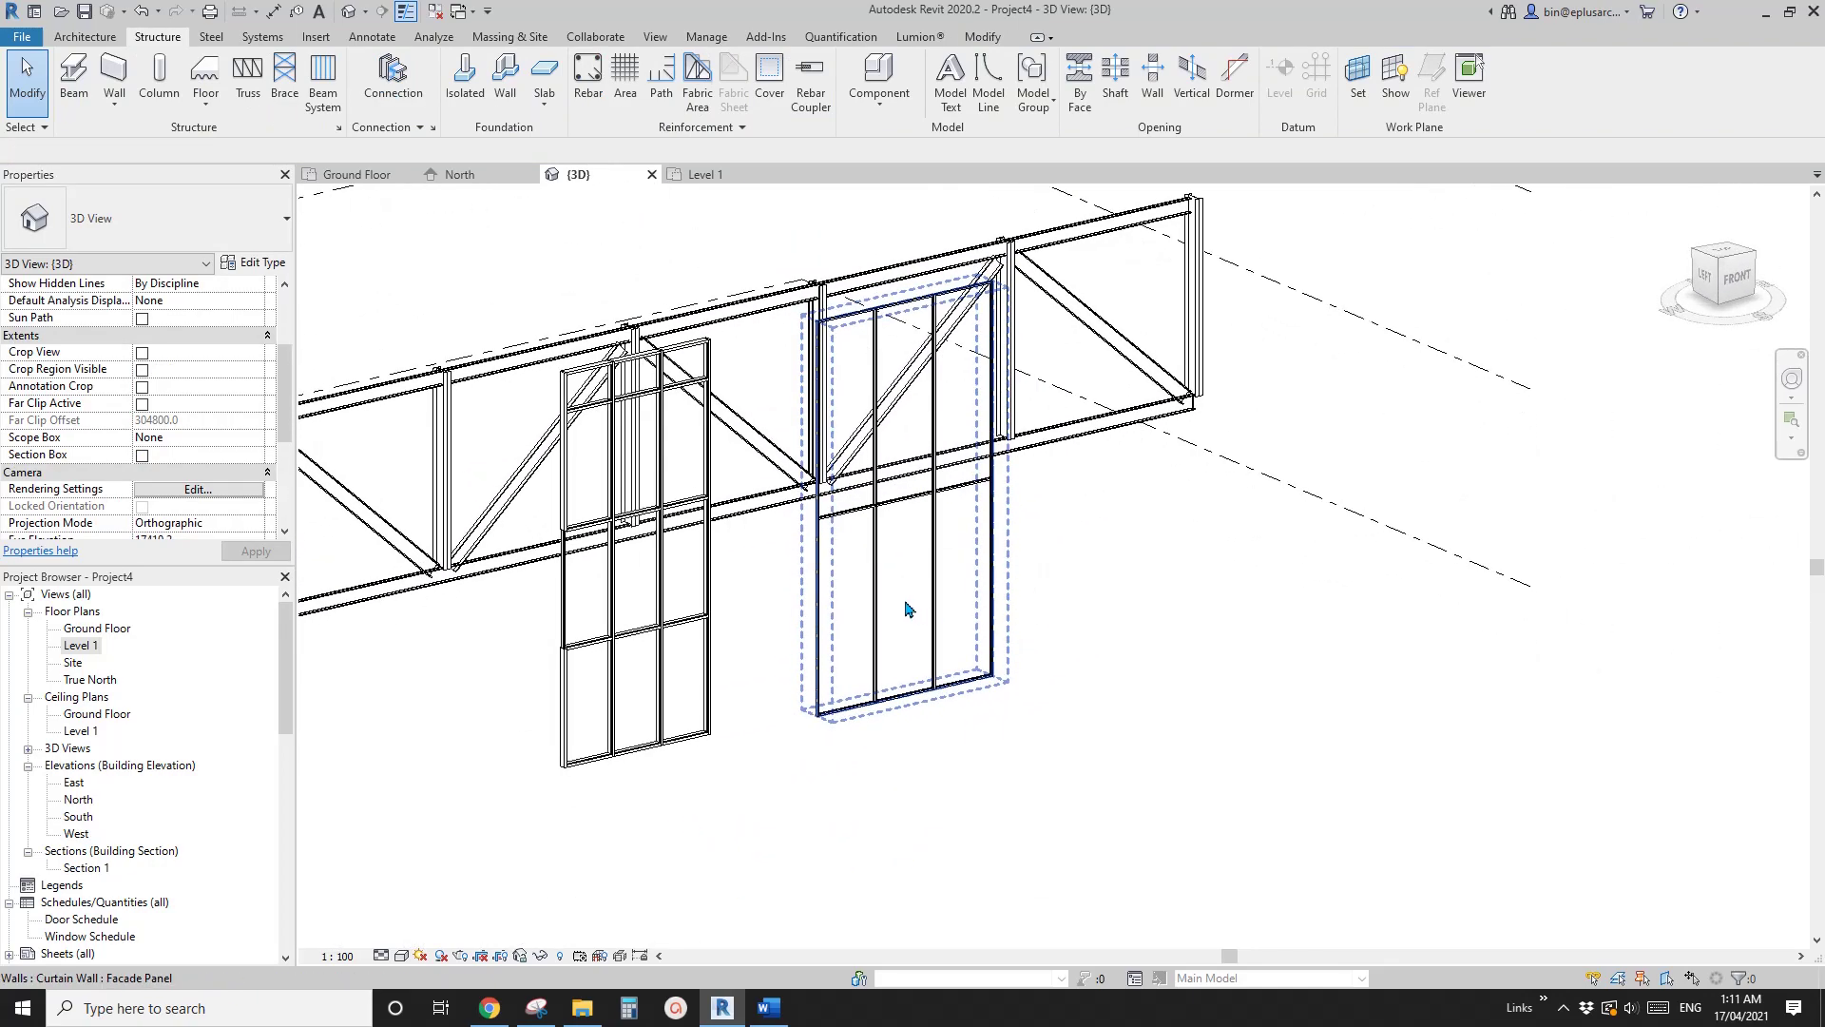
pyautogui.click(904, 605)
pyautogui.scroll(2, 986, 532)
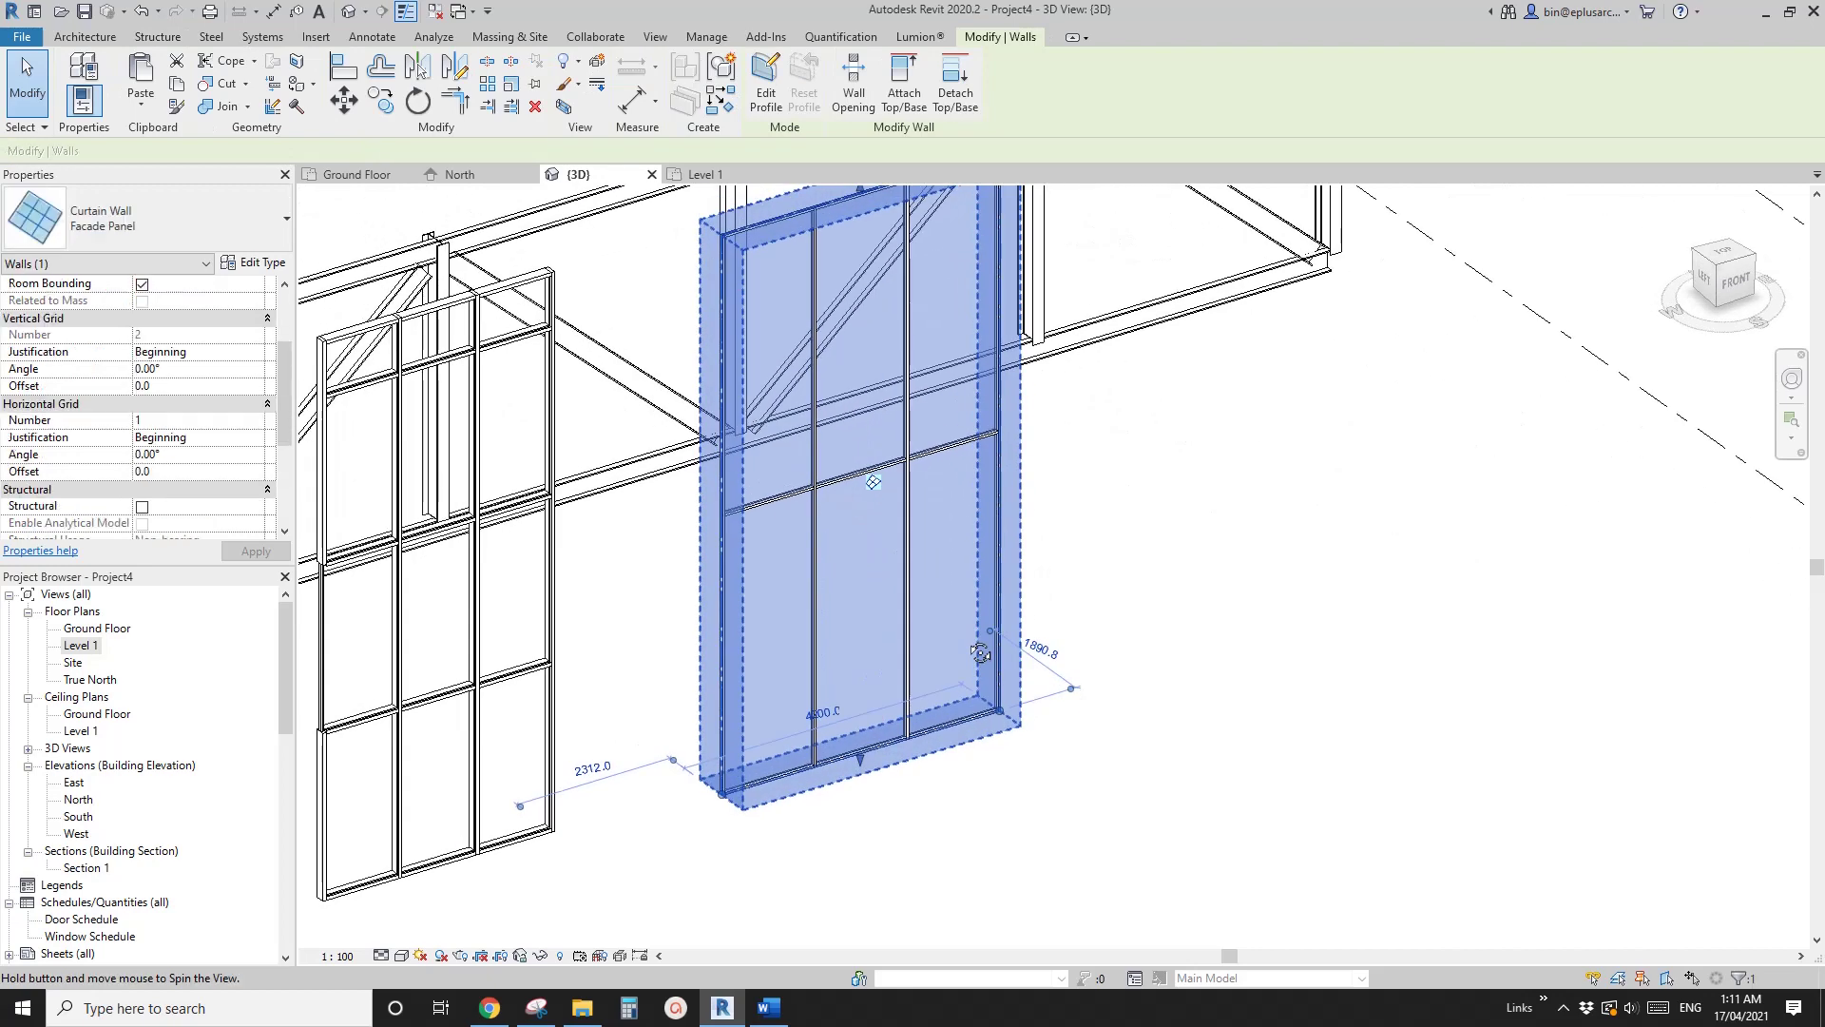
pyautogui.click(330, 422)
pyautogui.scroll(3, 197, 330)
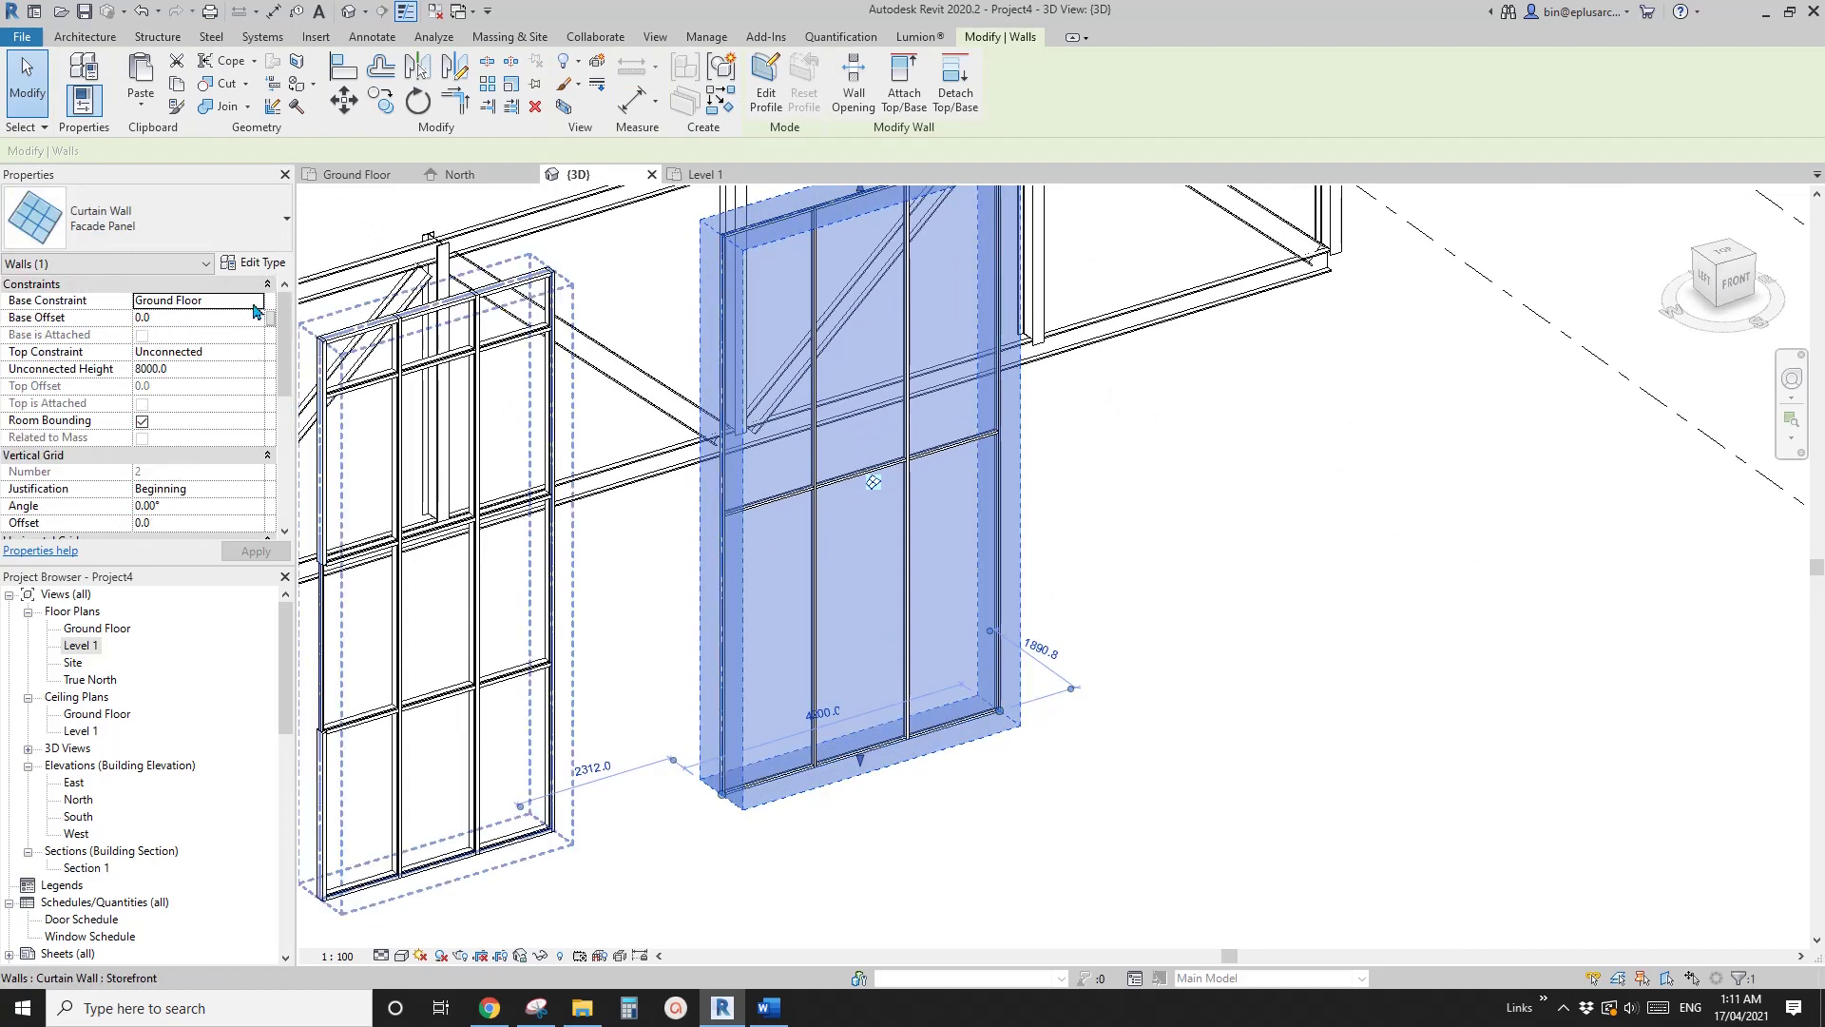
pyautogui.click(254, 300)
pyautogui.click(156, 329)
pyautogui.click(167, 352)
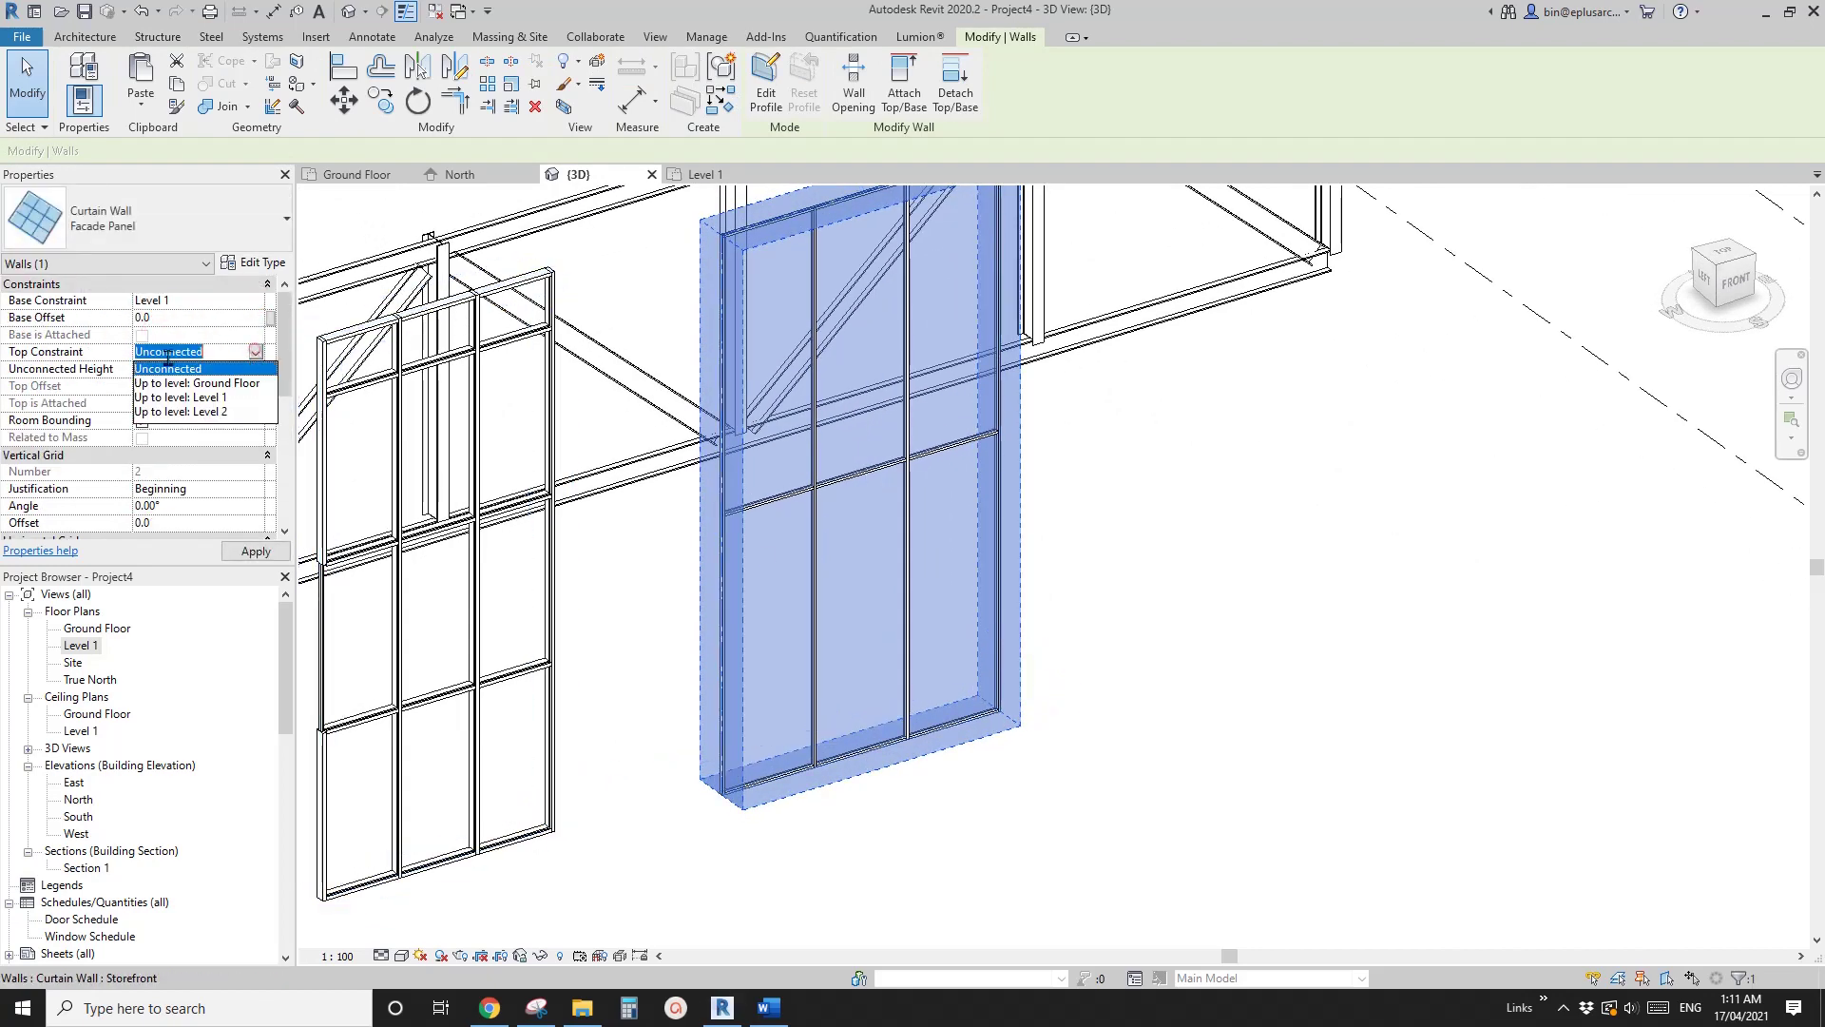
pyautogui.click(202, 411)
# - Set the Facade Panel wall's base offset to -300 mm so it covers the truss's lower beam
pyautogui.keyDown('shift'); pyautogui.moveTo(1174, 410); pyautogui.dragTo(1188, 446, button='middle'); pyautogui.keyUp('shift')
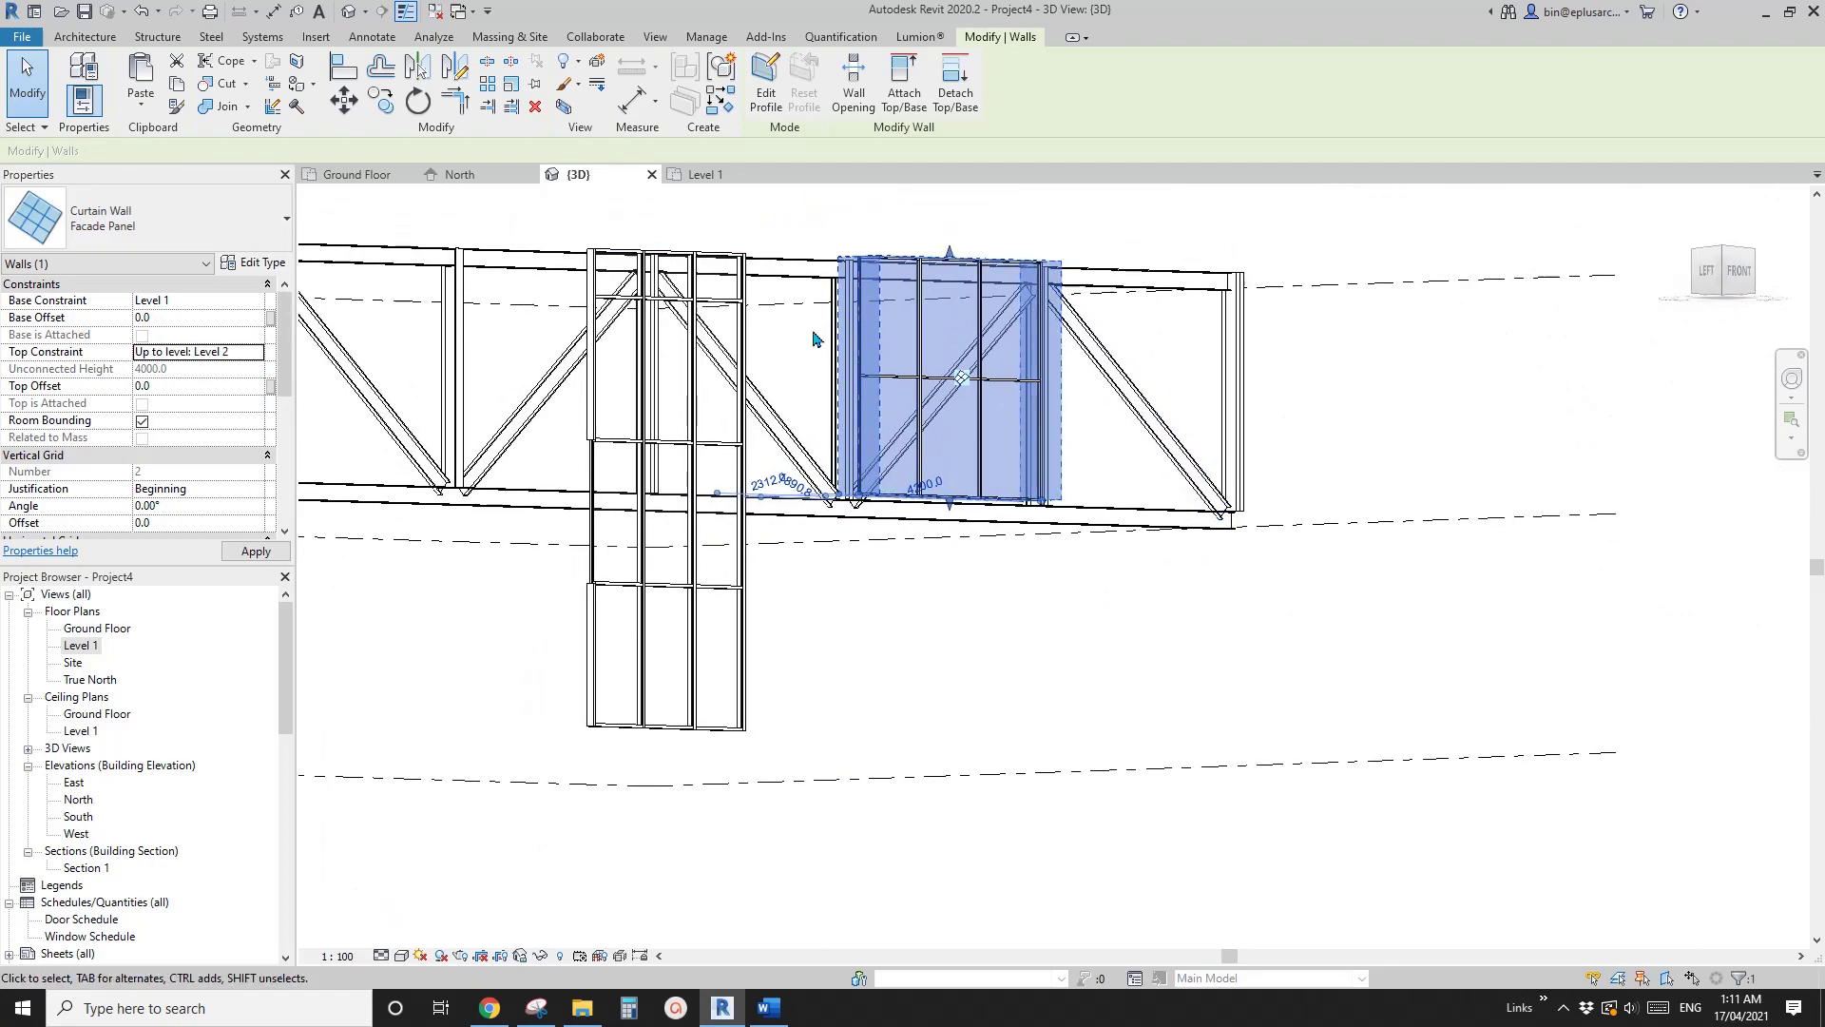
pyautogui.keyDown('shift'); pyautogui.moveTo(812, 338); pyautogui.dragTo(535, 404, button='middle'); pyautogui.keyUp('shift')
pyautogui.scroll(3, 1069, 517)
pyautogui.moveTo(1070, 516)
pyautogui.keyDown('shift'); pyautogui.mouseDown(button='middle')
pyautogui.moveTo(1120, 537)
pyautogui.moveTo(1095, 486)
pyautogui.moveTo(986, 472)
pyautogui.moveTo(1026, 504)
pyautogui.moveTo(1131, 506)
pyautogui.mouseUp(button='middle'); pyautogui.keyUp('shift')
pyautogui.scroll(1, 1089, 478)
pyautogui.scroll(-1, 1028, 503)
pyautogui.click(186, 317)
pyautogui.write('-3')
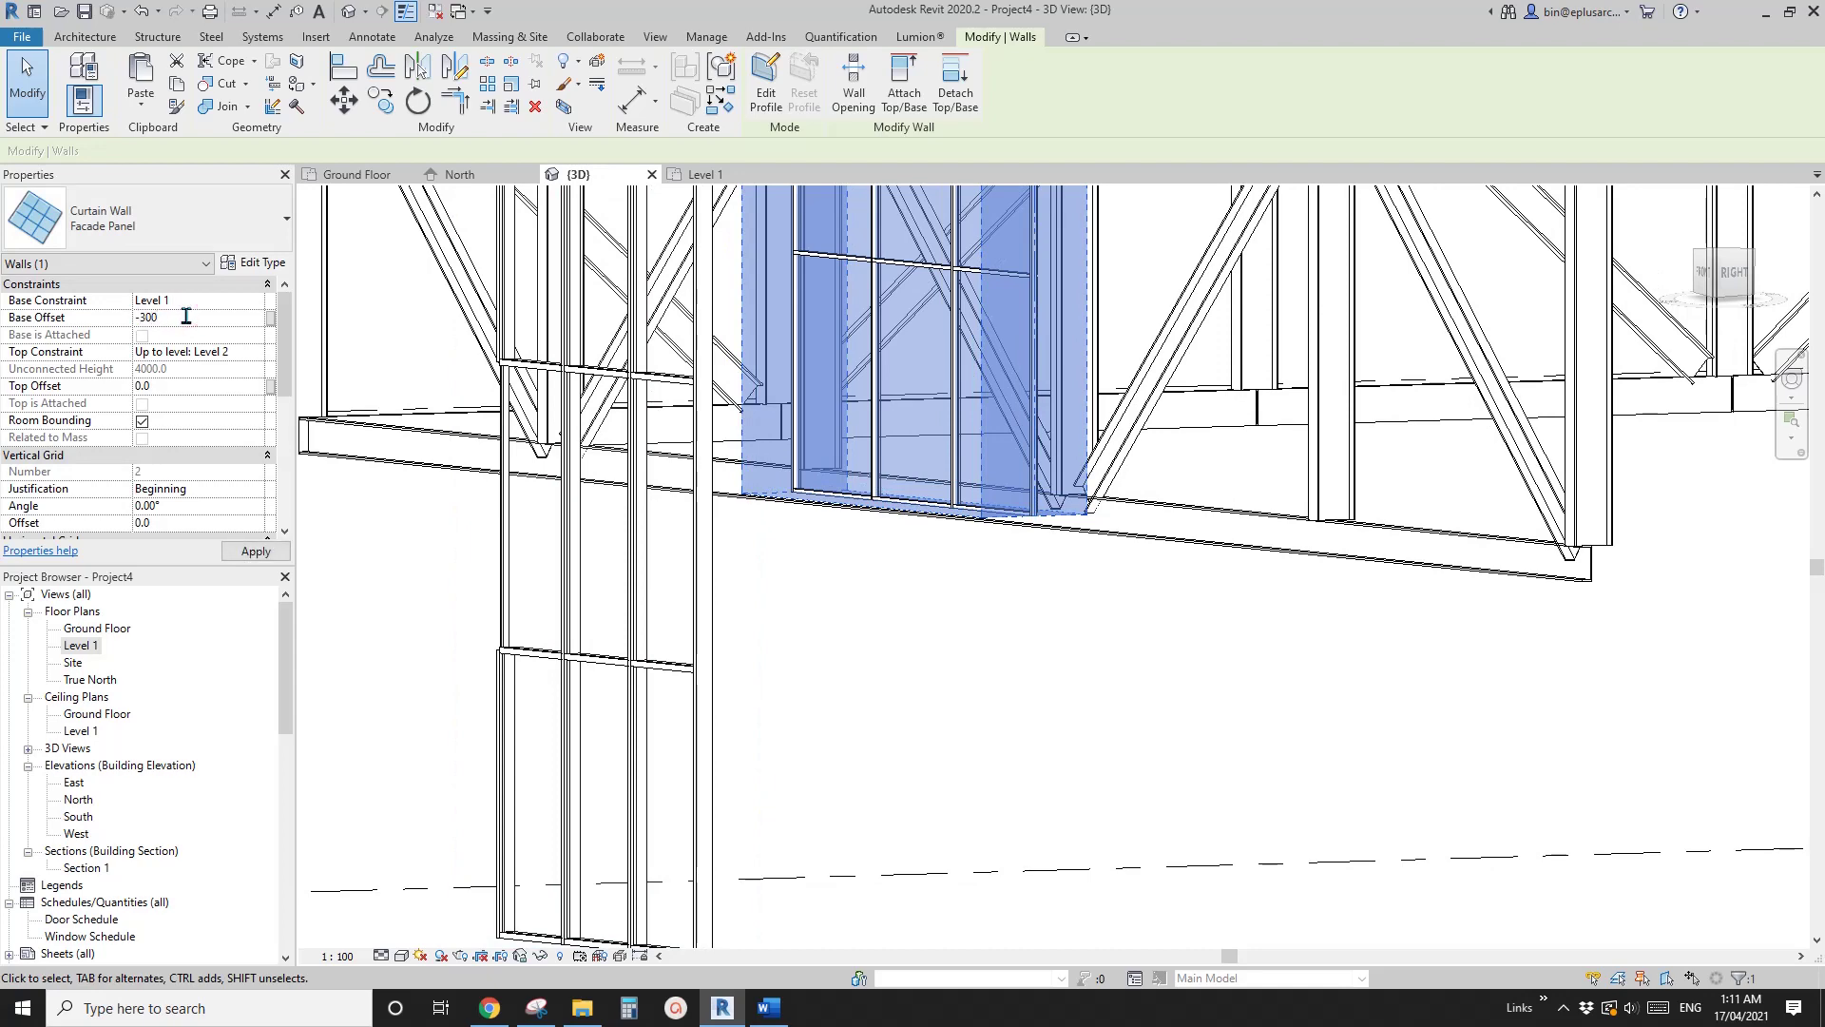
pyautogui.write('00')
pyautogui.press('Return')
pyautogui.press('Escape')
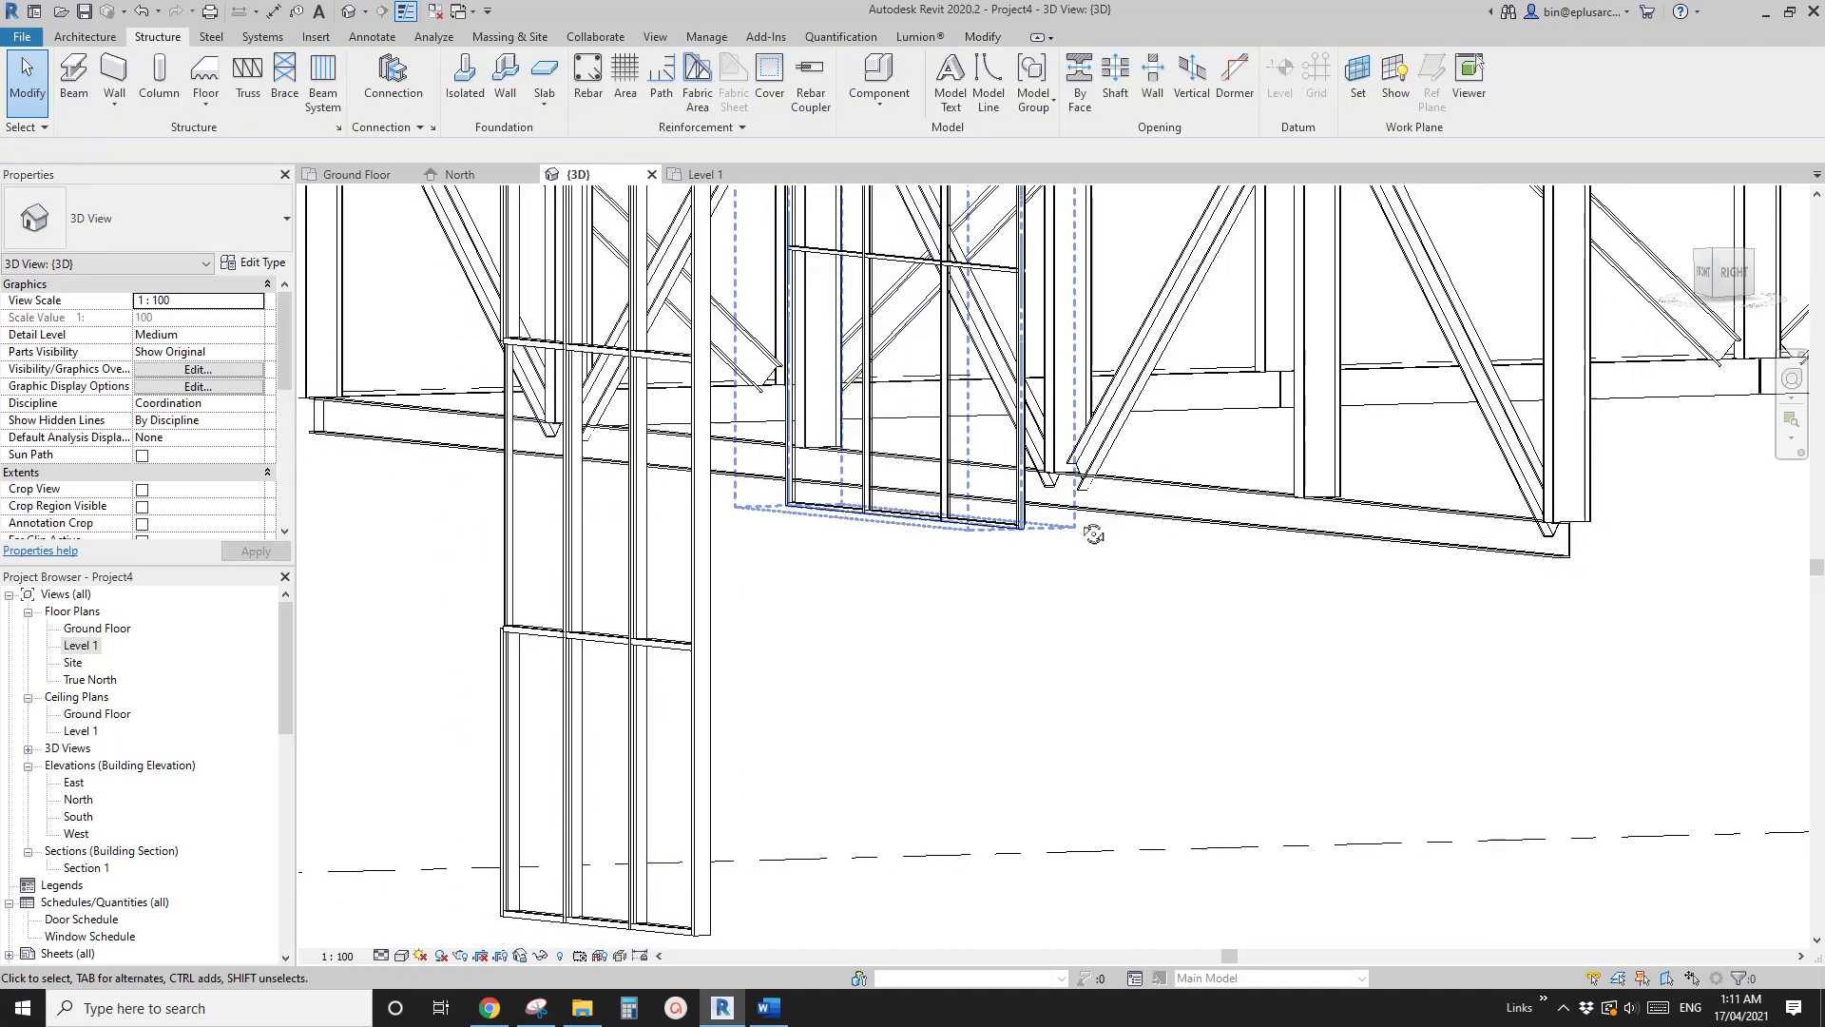
# - Delete the old storefront curtain wall standing beside the Facade Panel wall
pyautogui.scroll(-2, 1135, 510)
pyautogui.keyDown('shift'); pyautogui.moveTo(851, 480); pyautogui.dragTo(1141, 545, button='middle'); pyautogui.keyUp('shift')
pyautogui.scroll(-1, 1129, 518)
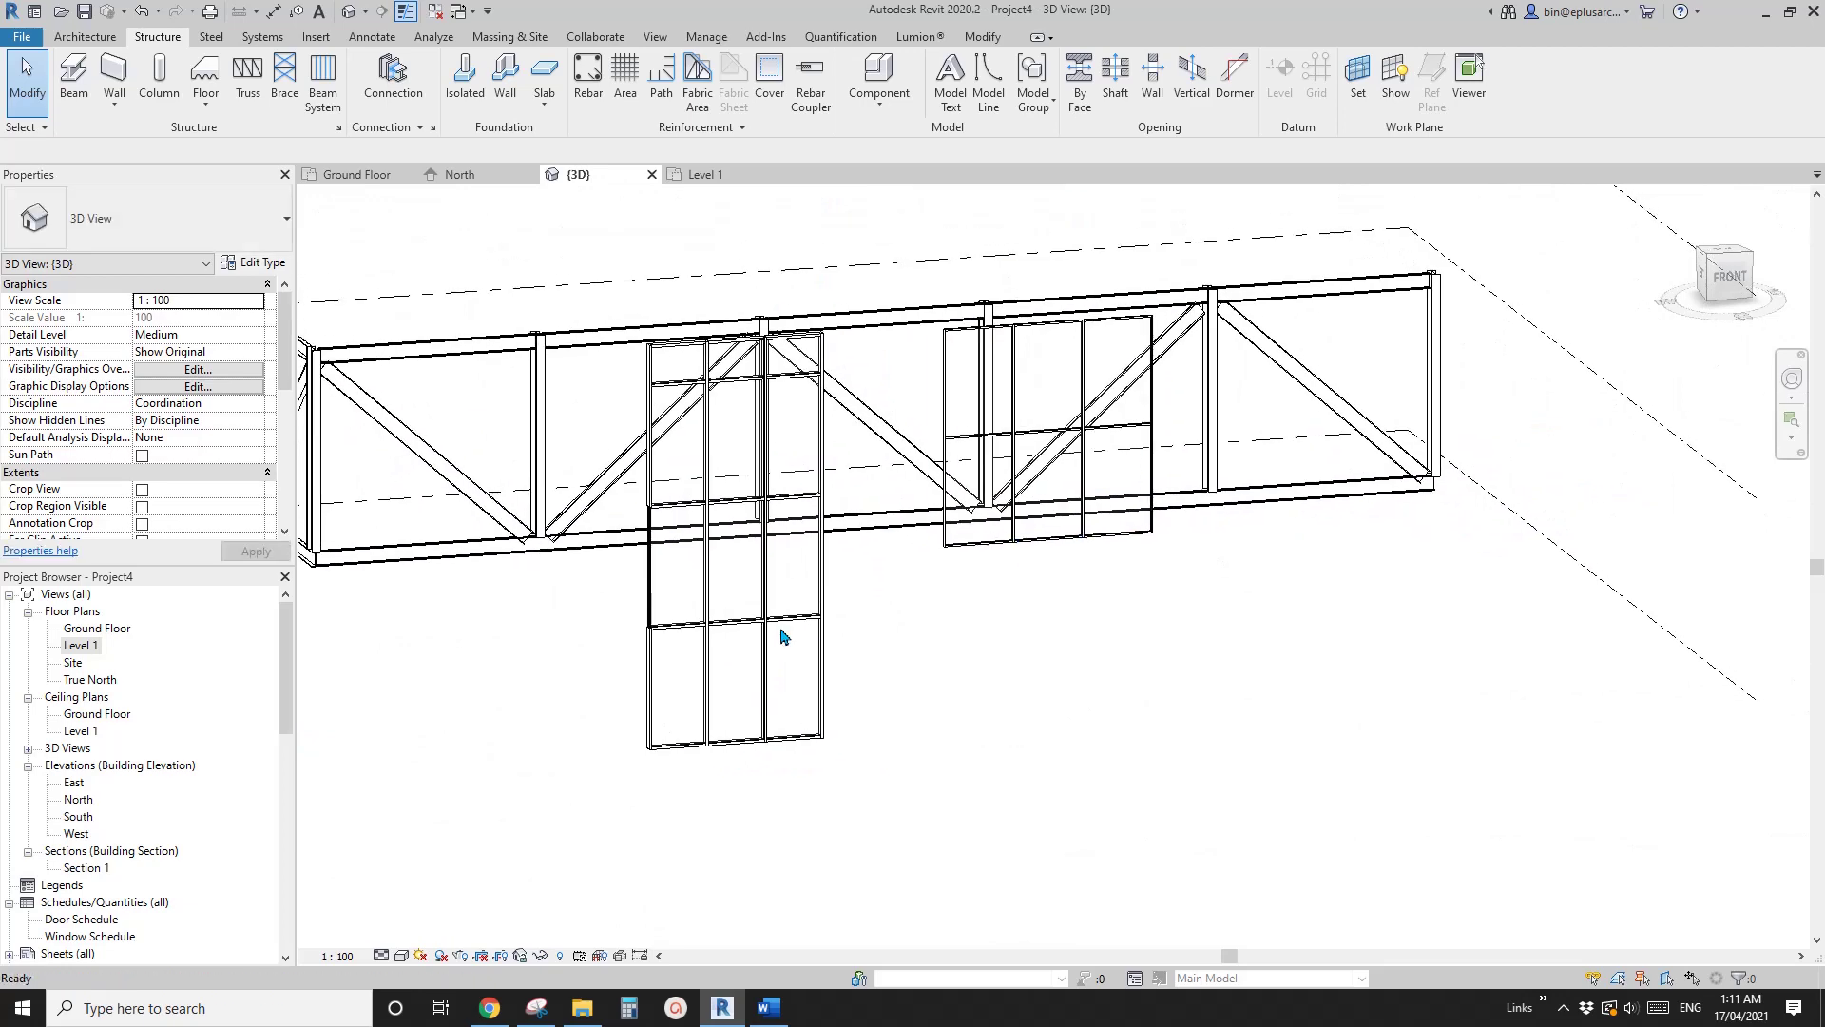
pyautogui.click(732, 663)
pyautogui.press('Delete')
# - Select the lower middle glazed panel of the Facade Panel wall and duplicate its system panel type as Facade Panel
pyautogui.keyDown('shift'); pyautogui.moveTo(868, 612); pyautogui.dragTo(916, 639, button='middle'); pyautogui.keyUp('shift')
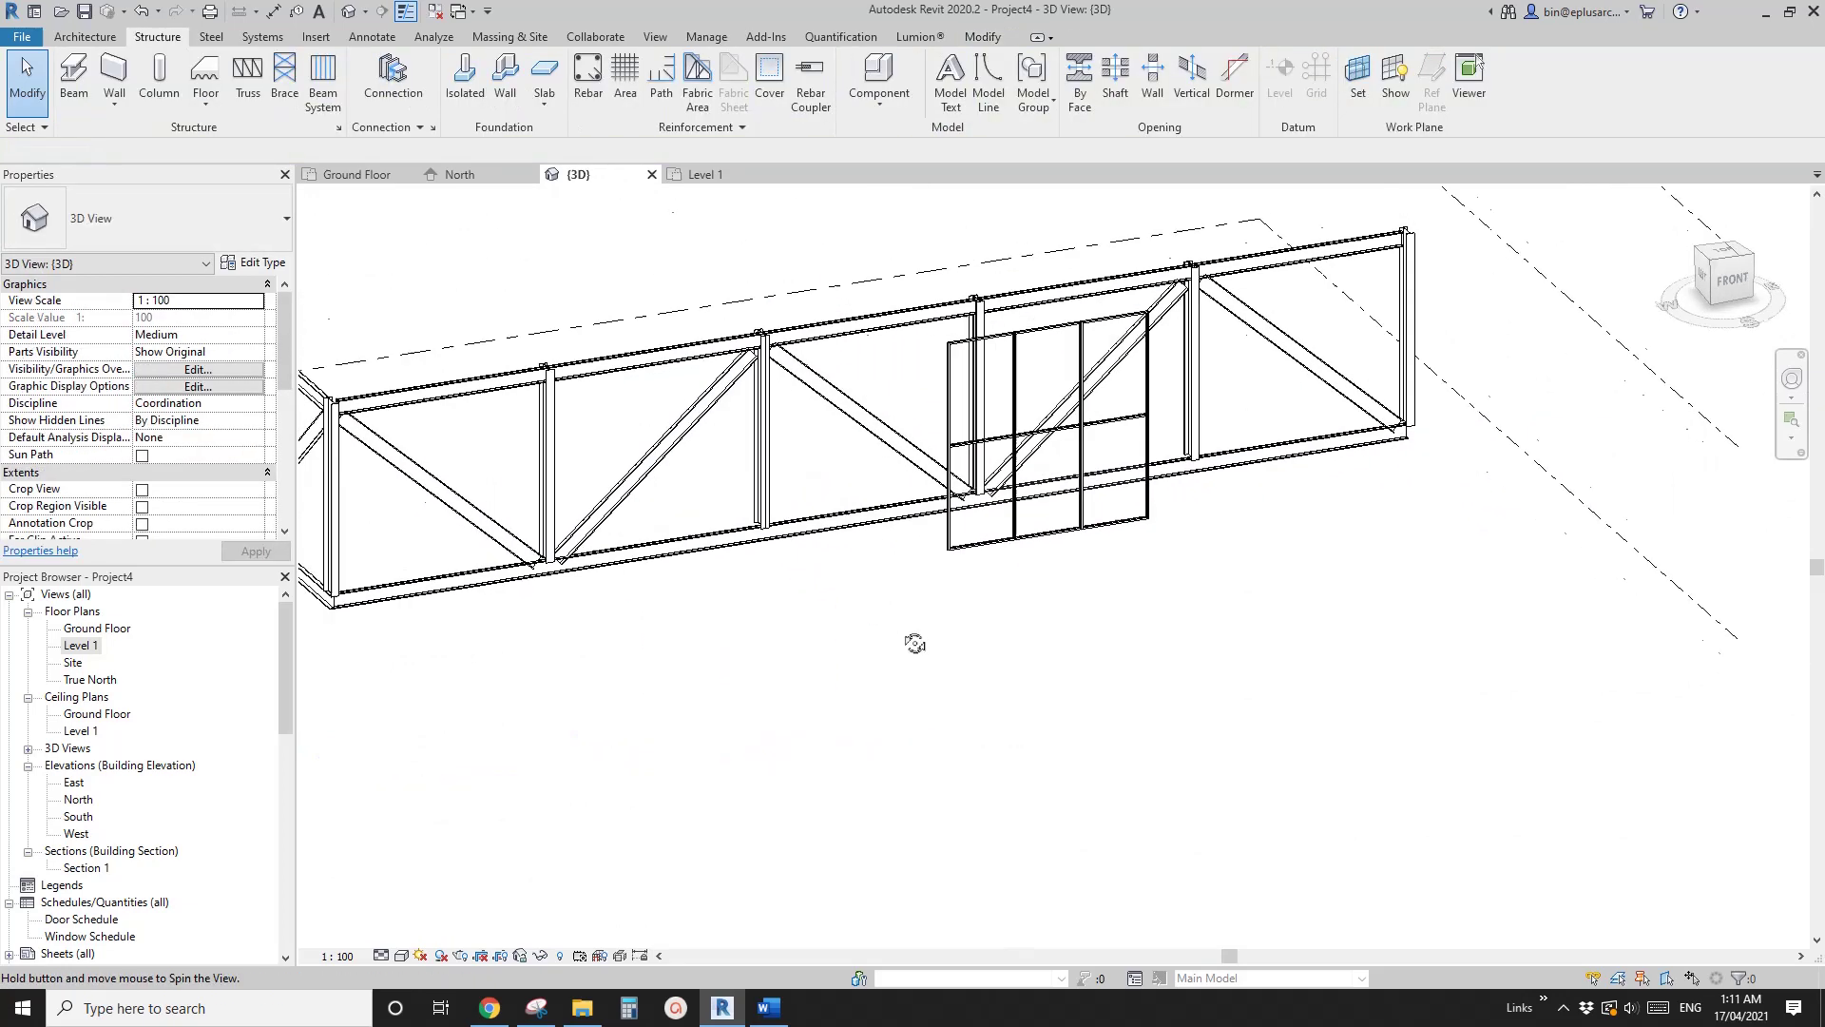
pyautogui.scroll(3, 1062, 518)
pyautogui.press('Tab')
pyautogui.click(1034, 475)
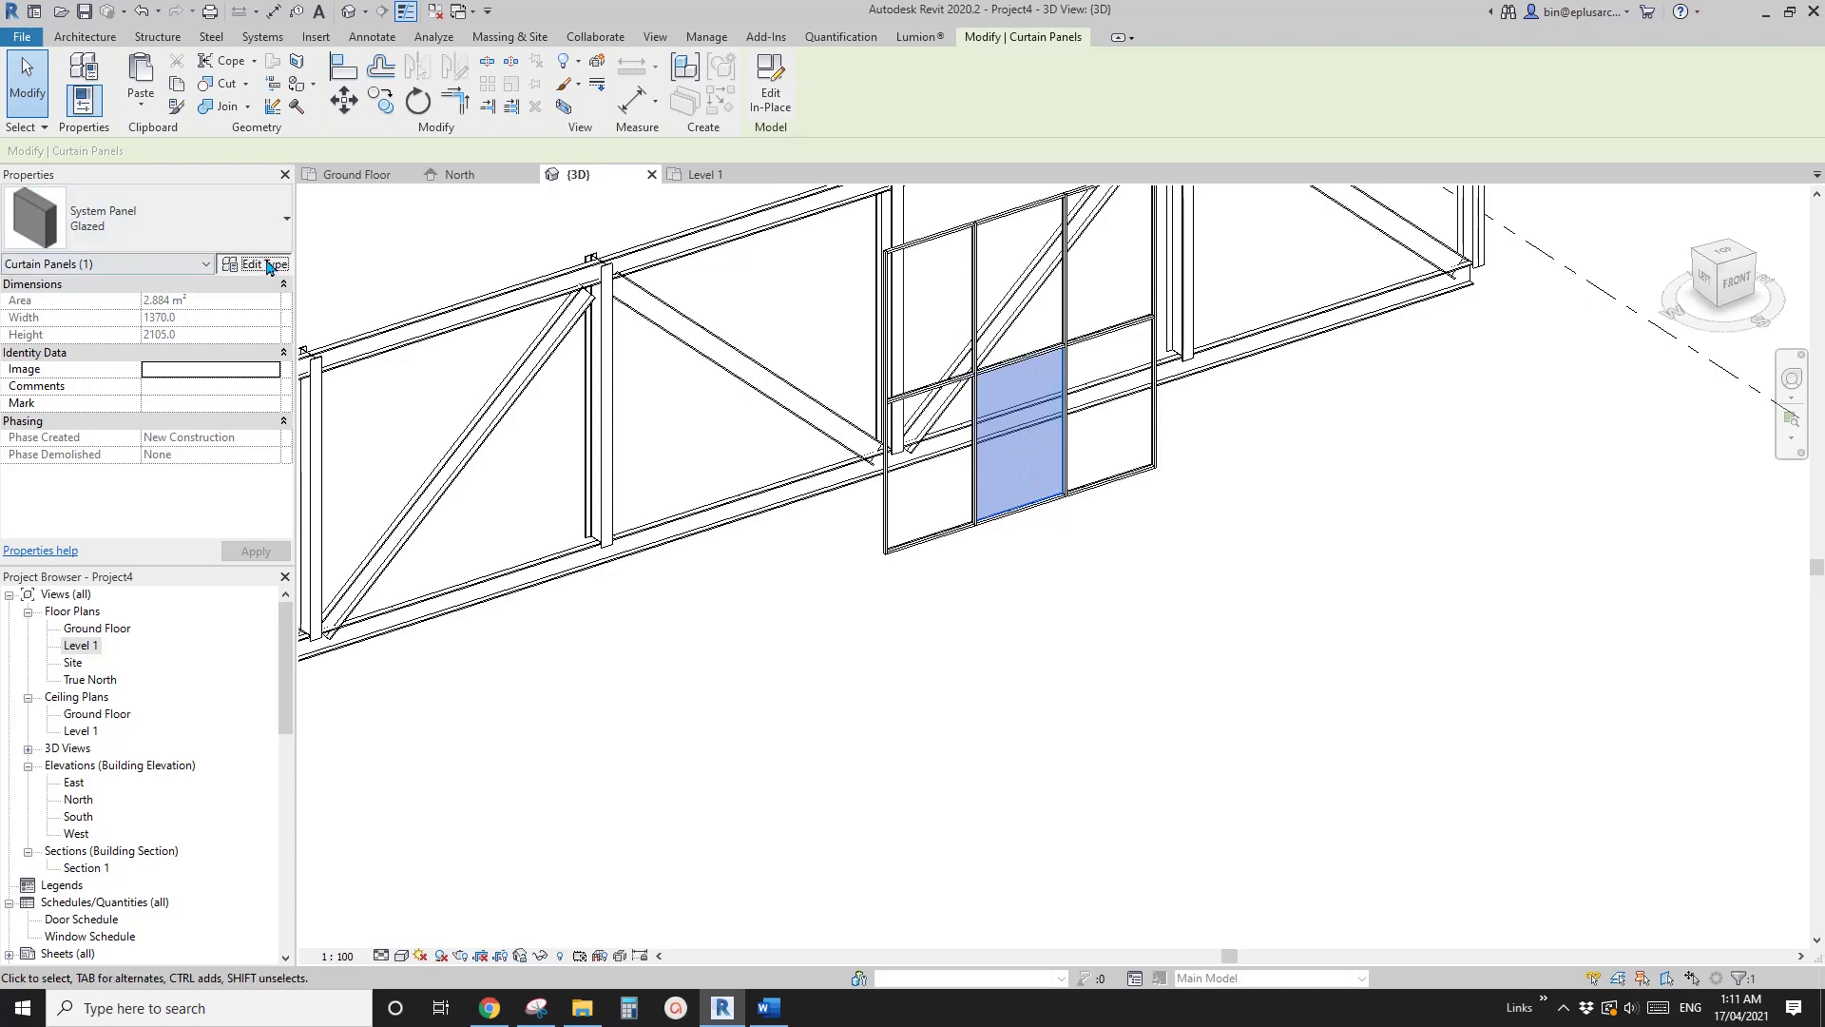
pyautogui.click(253, 263)
pyautogui.click(751, 189)
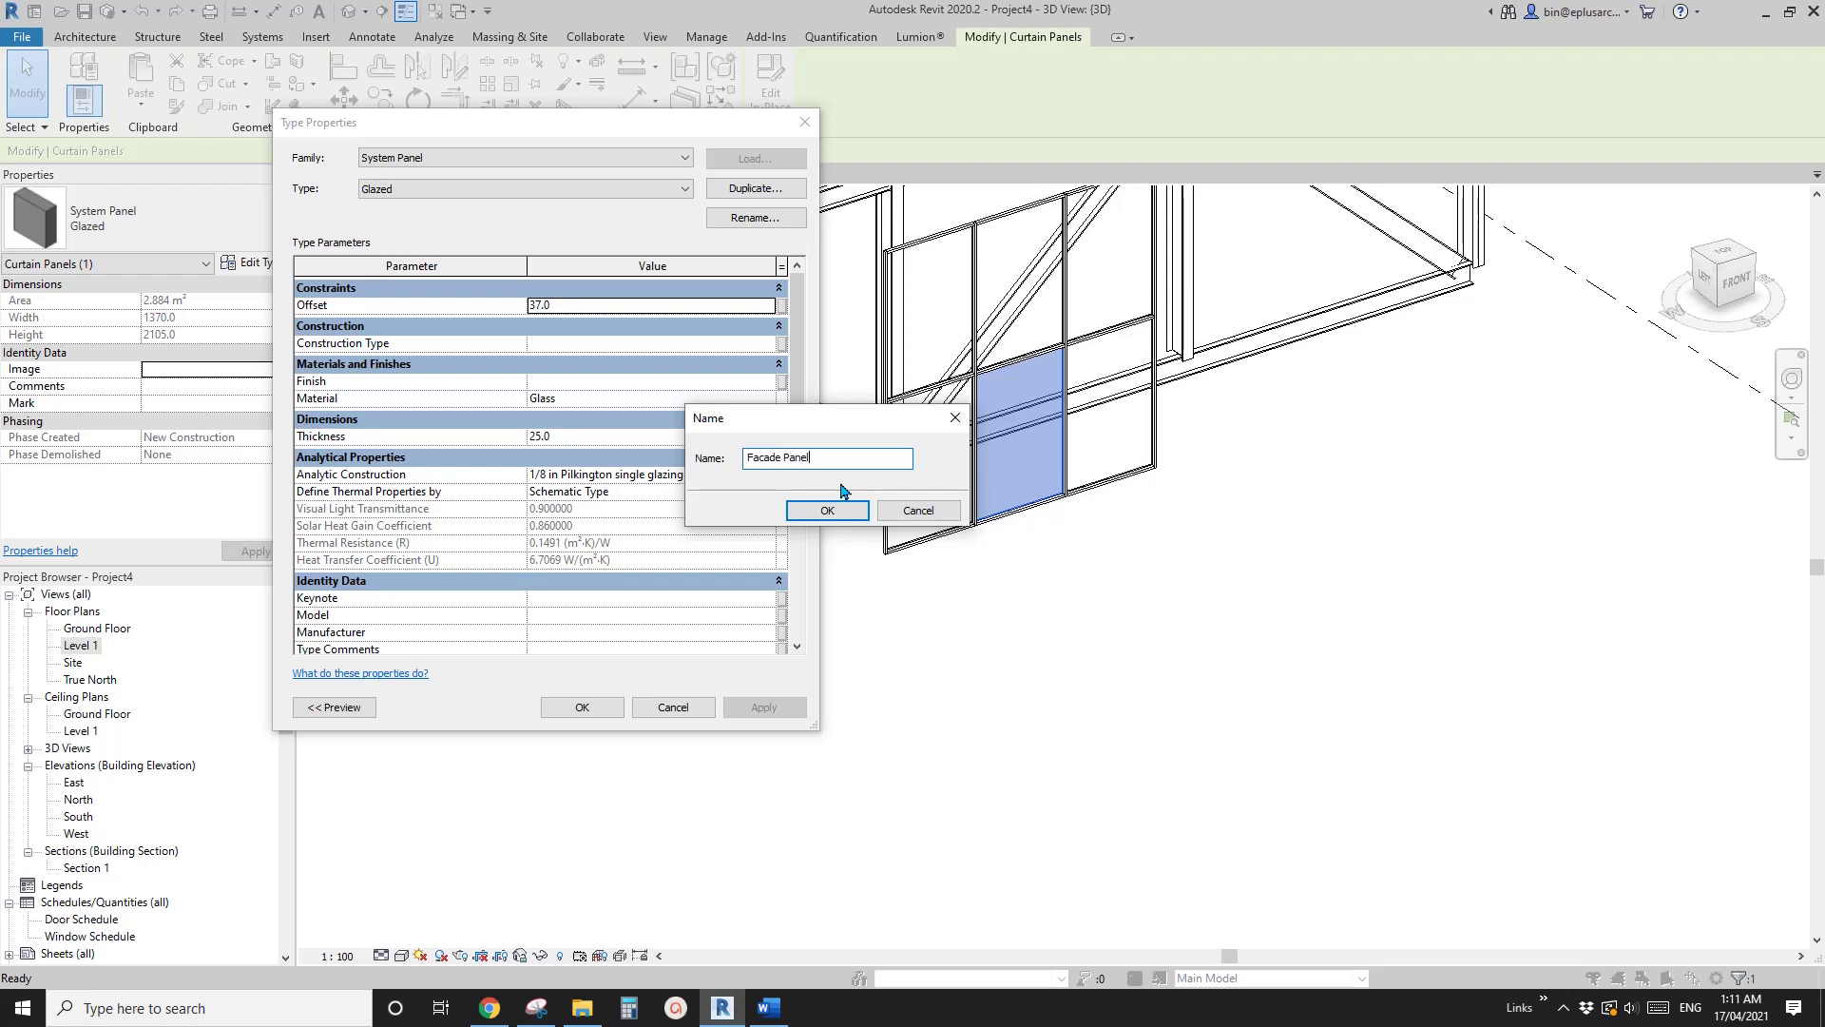
pyautogui.click(825, 509)
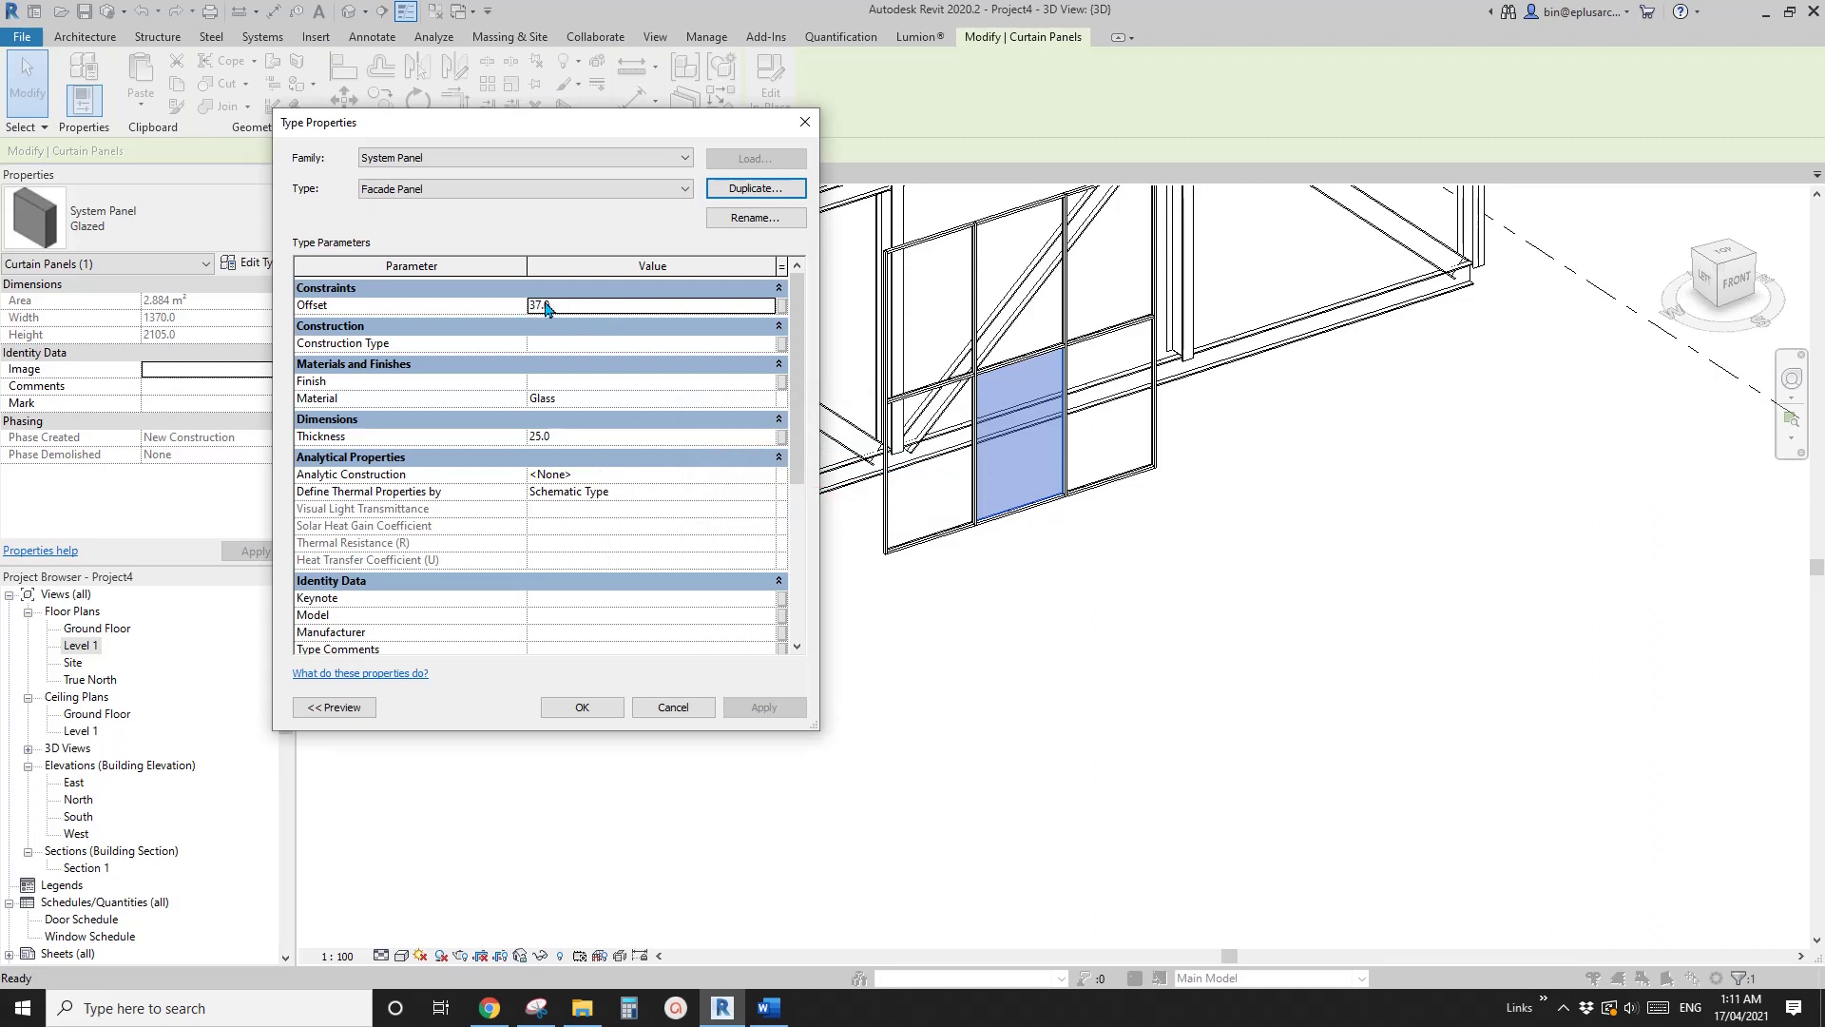
# - Set the thickness of the Facade Panel system panel type to 10 mm
pyautogui.click(586, 433)
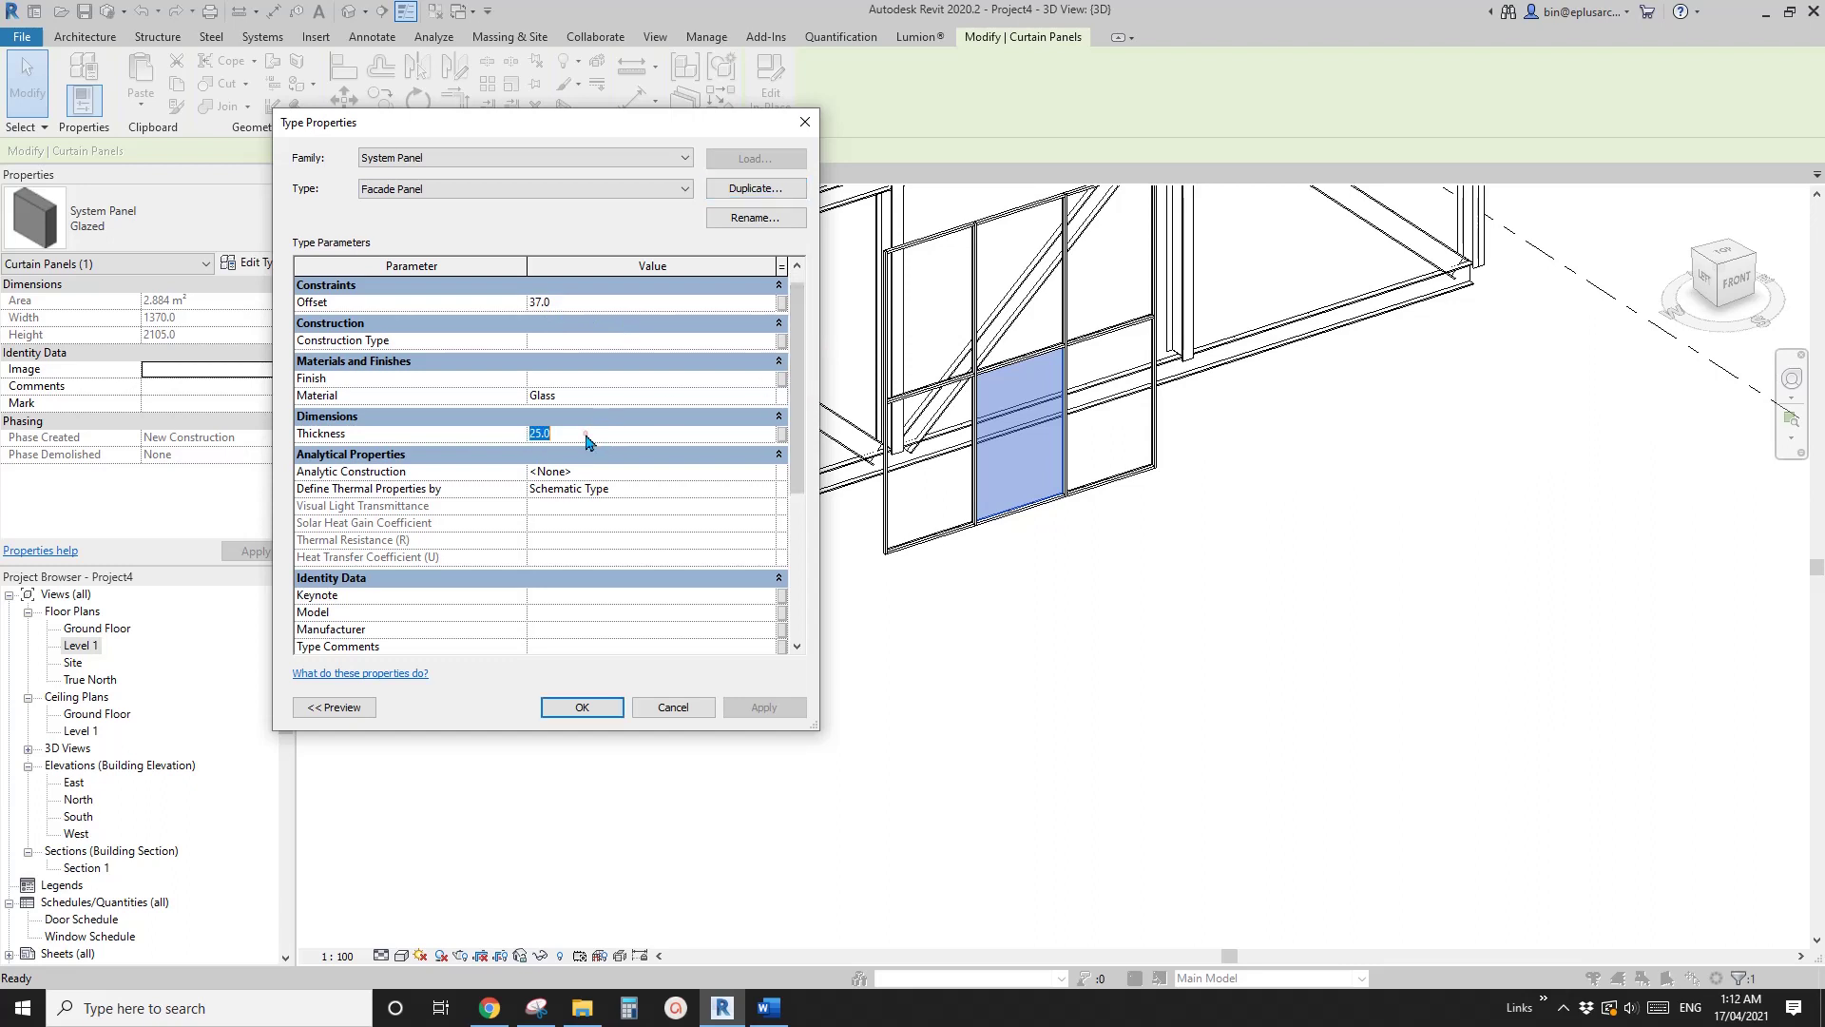
pyautogui.write('120')
pyautogui.moveTo(551, 433); pyautogui.dragTo(524, 447)
pyautogui.write('10')
# - Create a new material for the panel type and name it Facade Panel
pyautogui.click(601, 399)
pyautogui.click(768, 395)
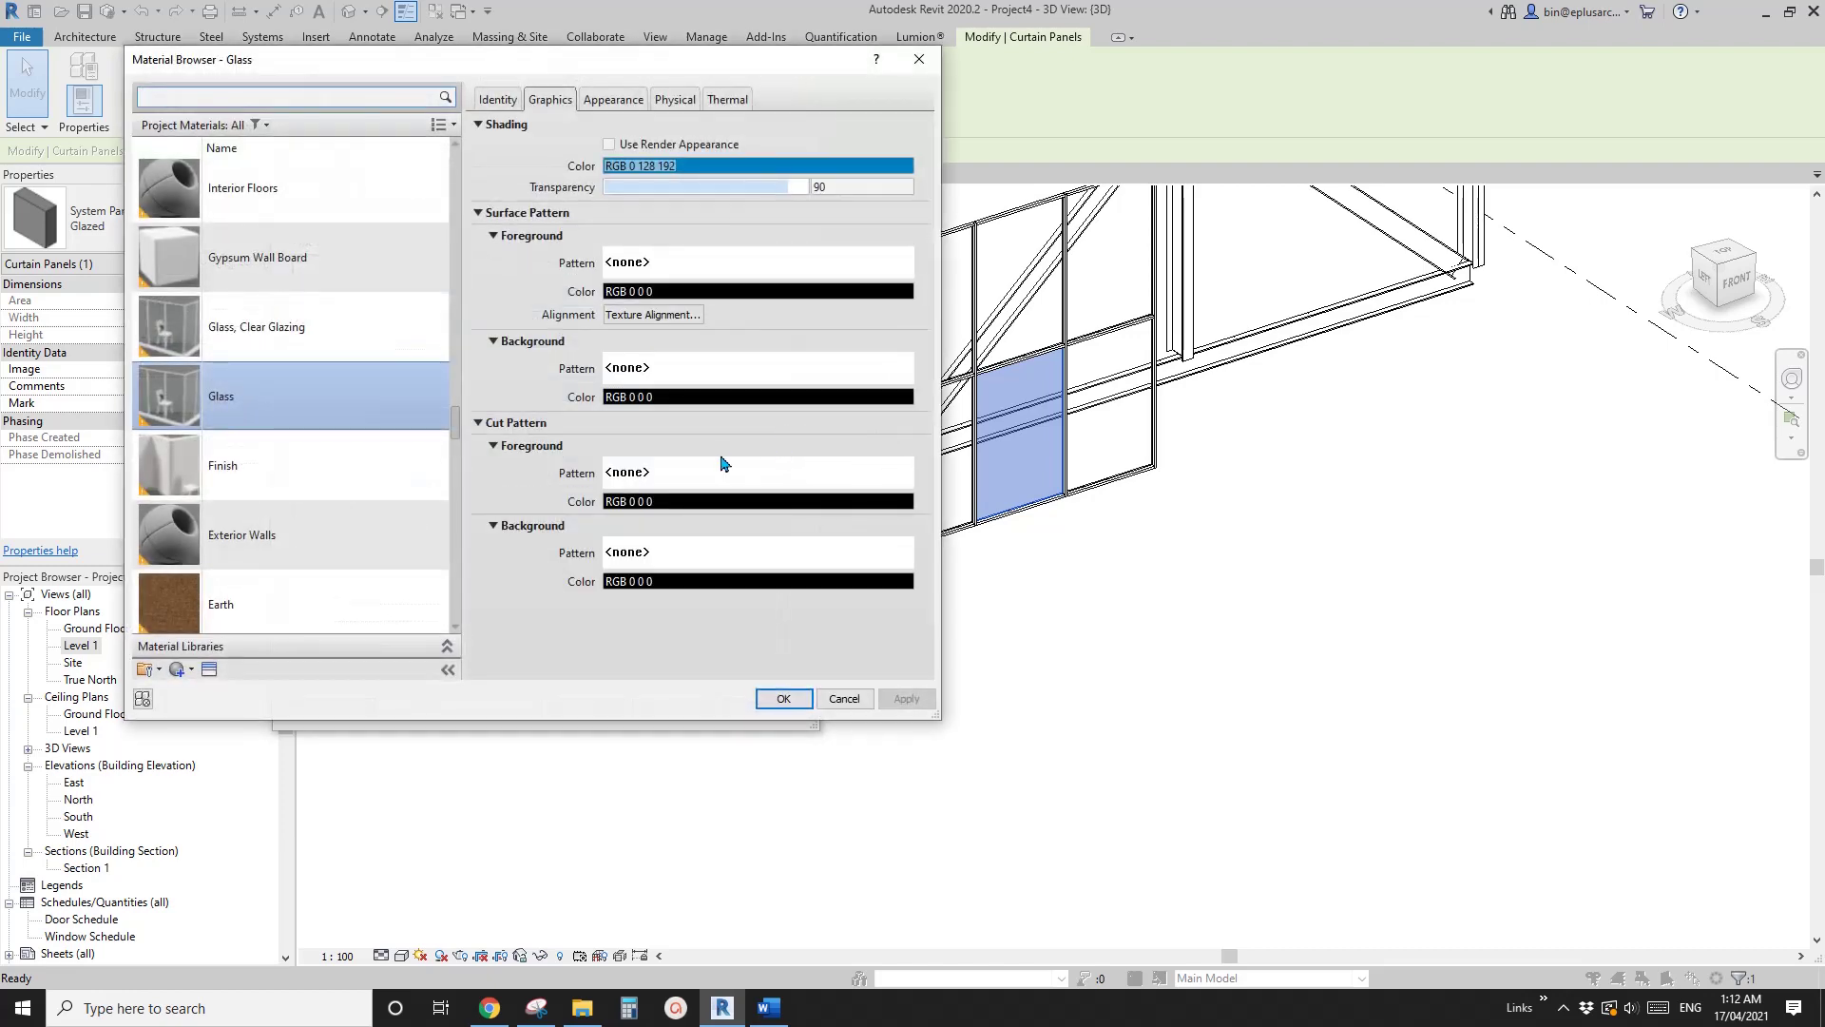
pyautogui.click(176, 670)
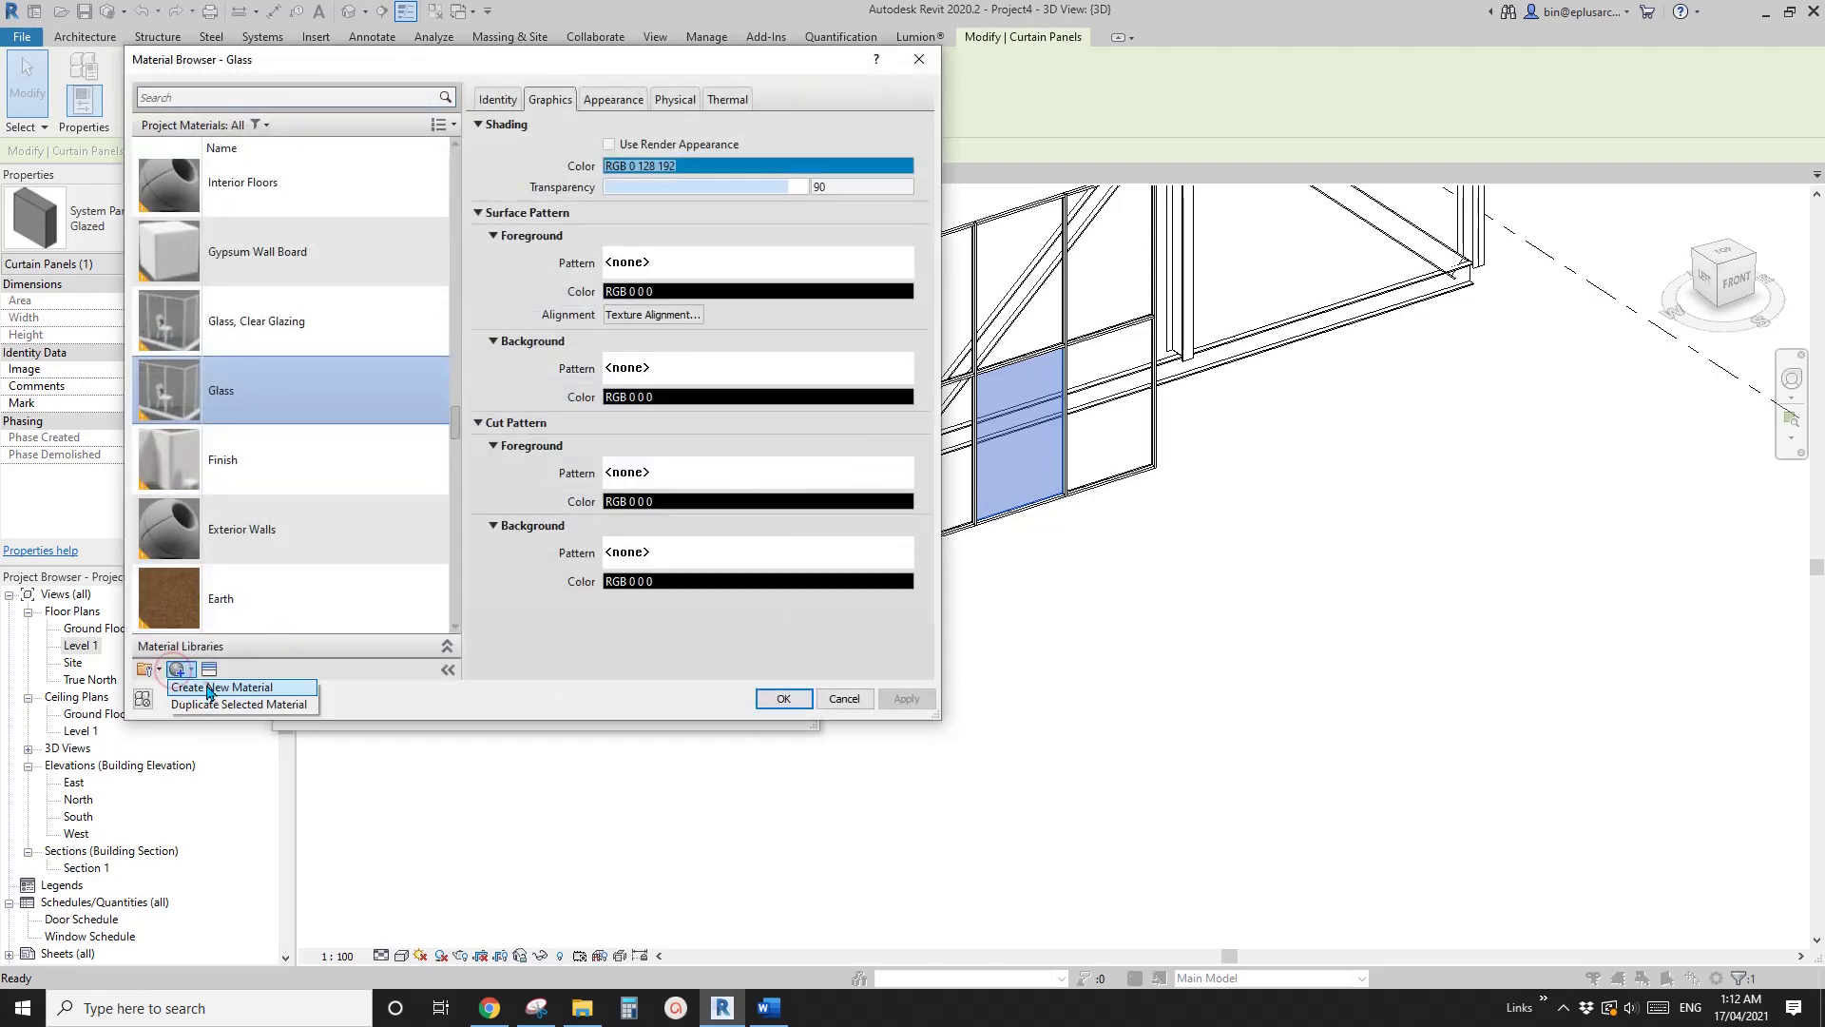
pyautogui.click(207, 688)
pyautogui.rightClick(279, 407)
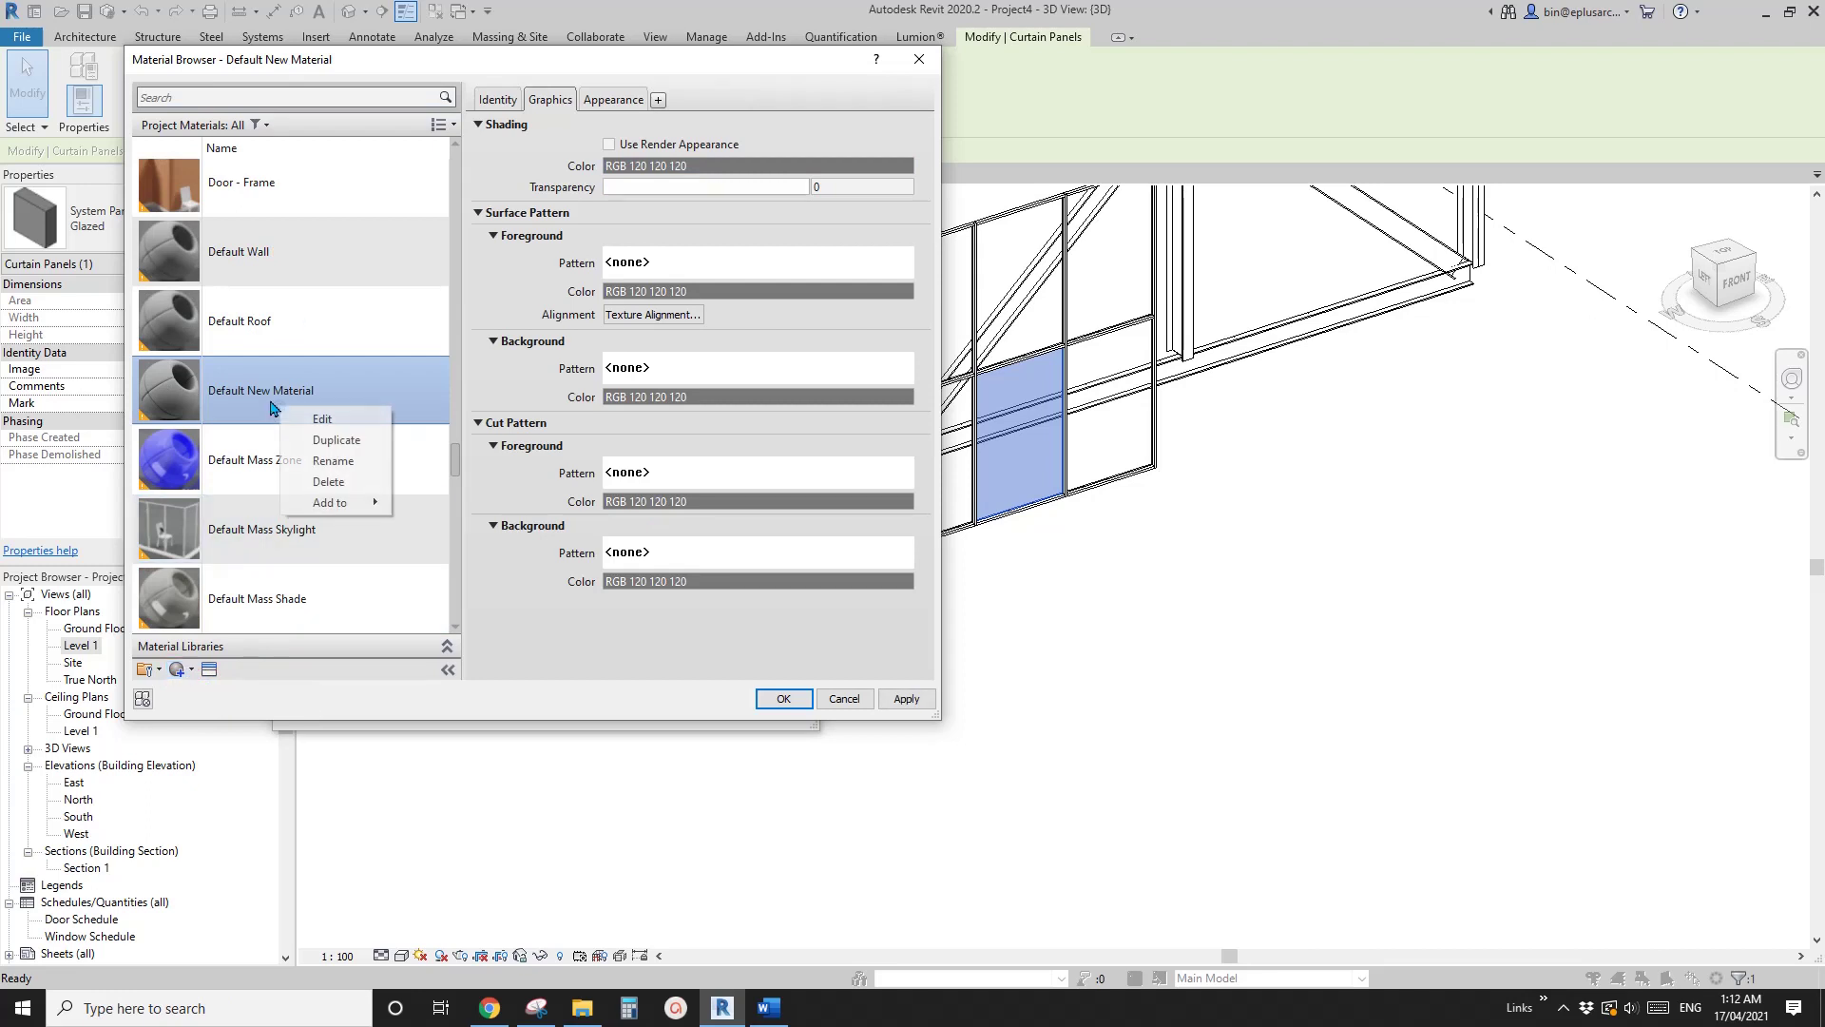
pyautogui.click(339, 467)
pyautogui.write('Facade Panel')
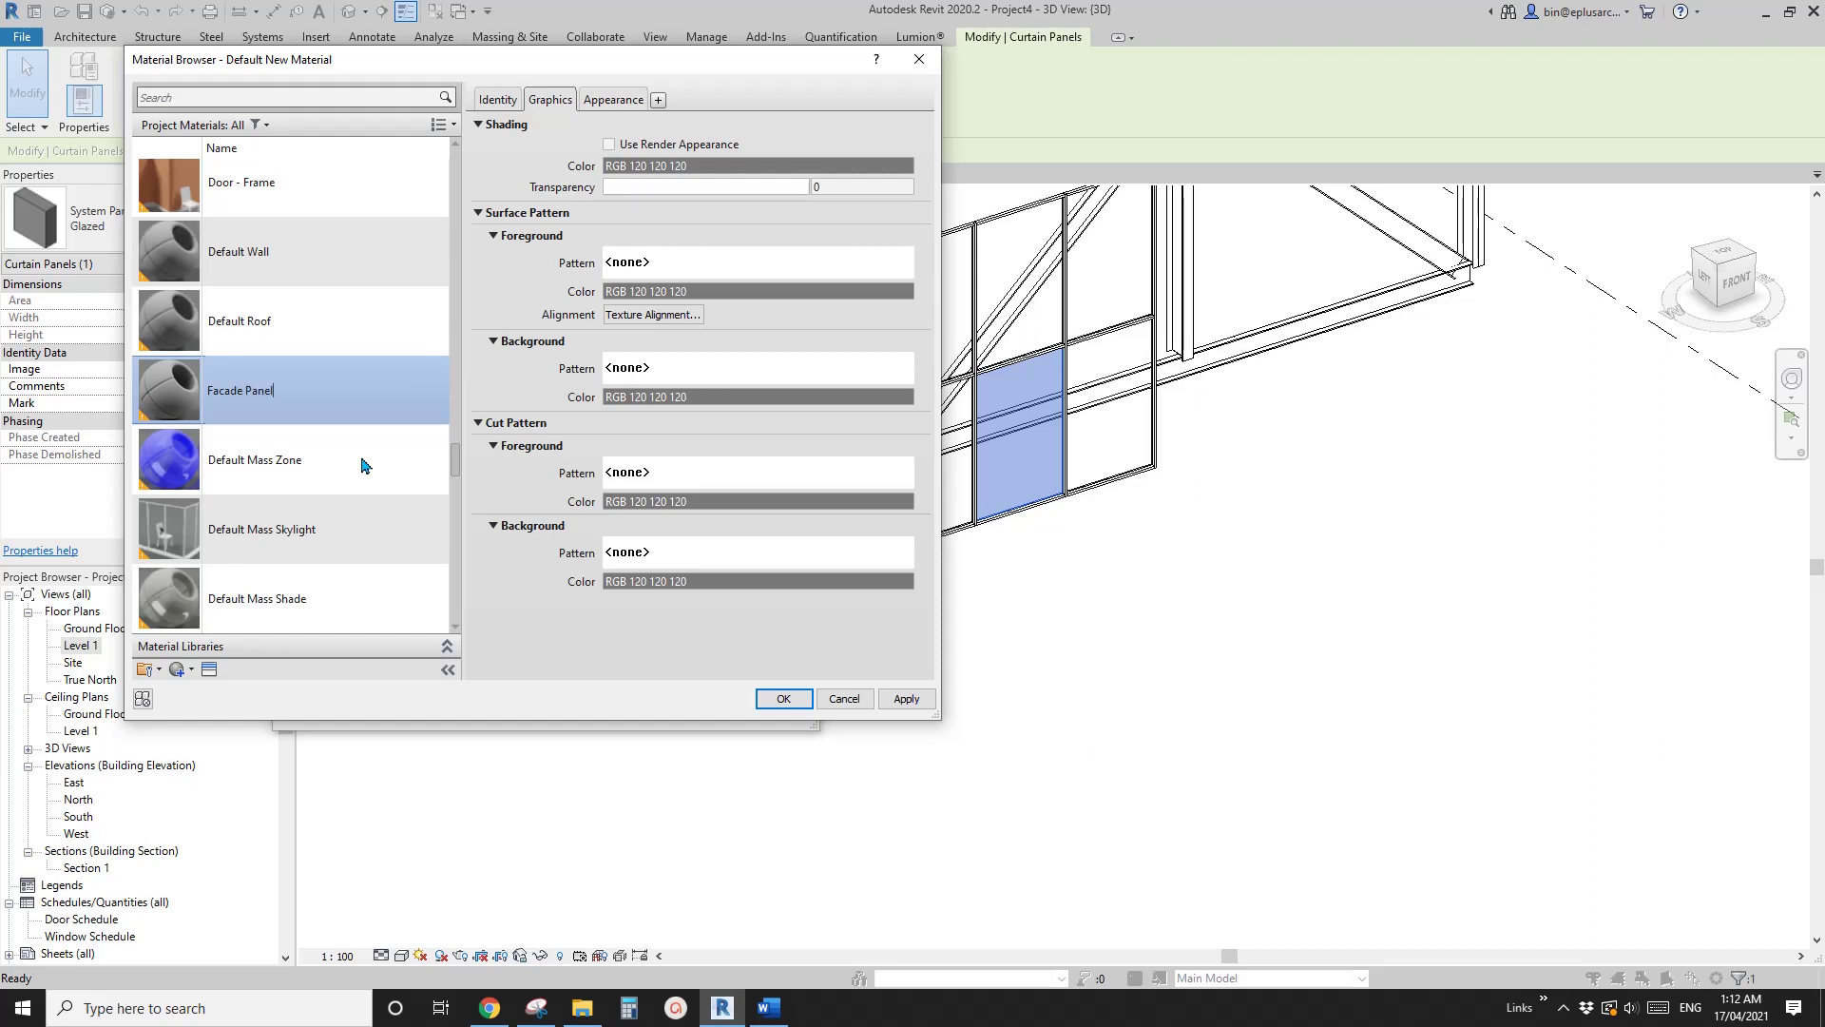
# - Give the Facade Panel material a duplicated appearance asset with colour RGB 225 225 225 and transparency enabled, and assign the material to the panel type
pyautogui.click(609, 99)
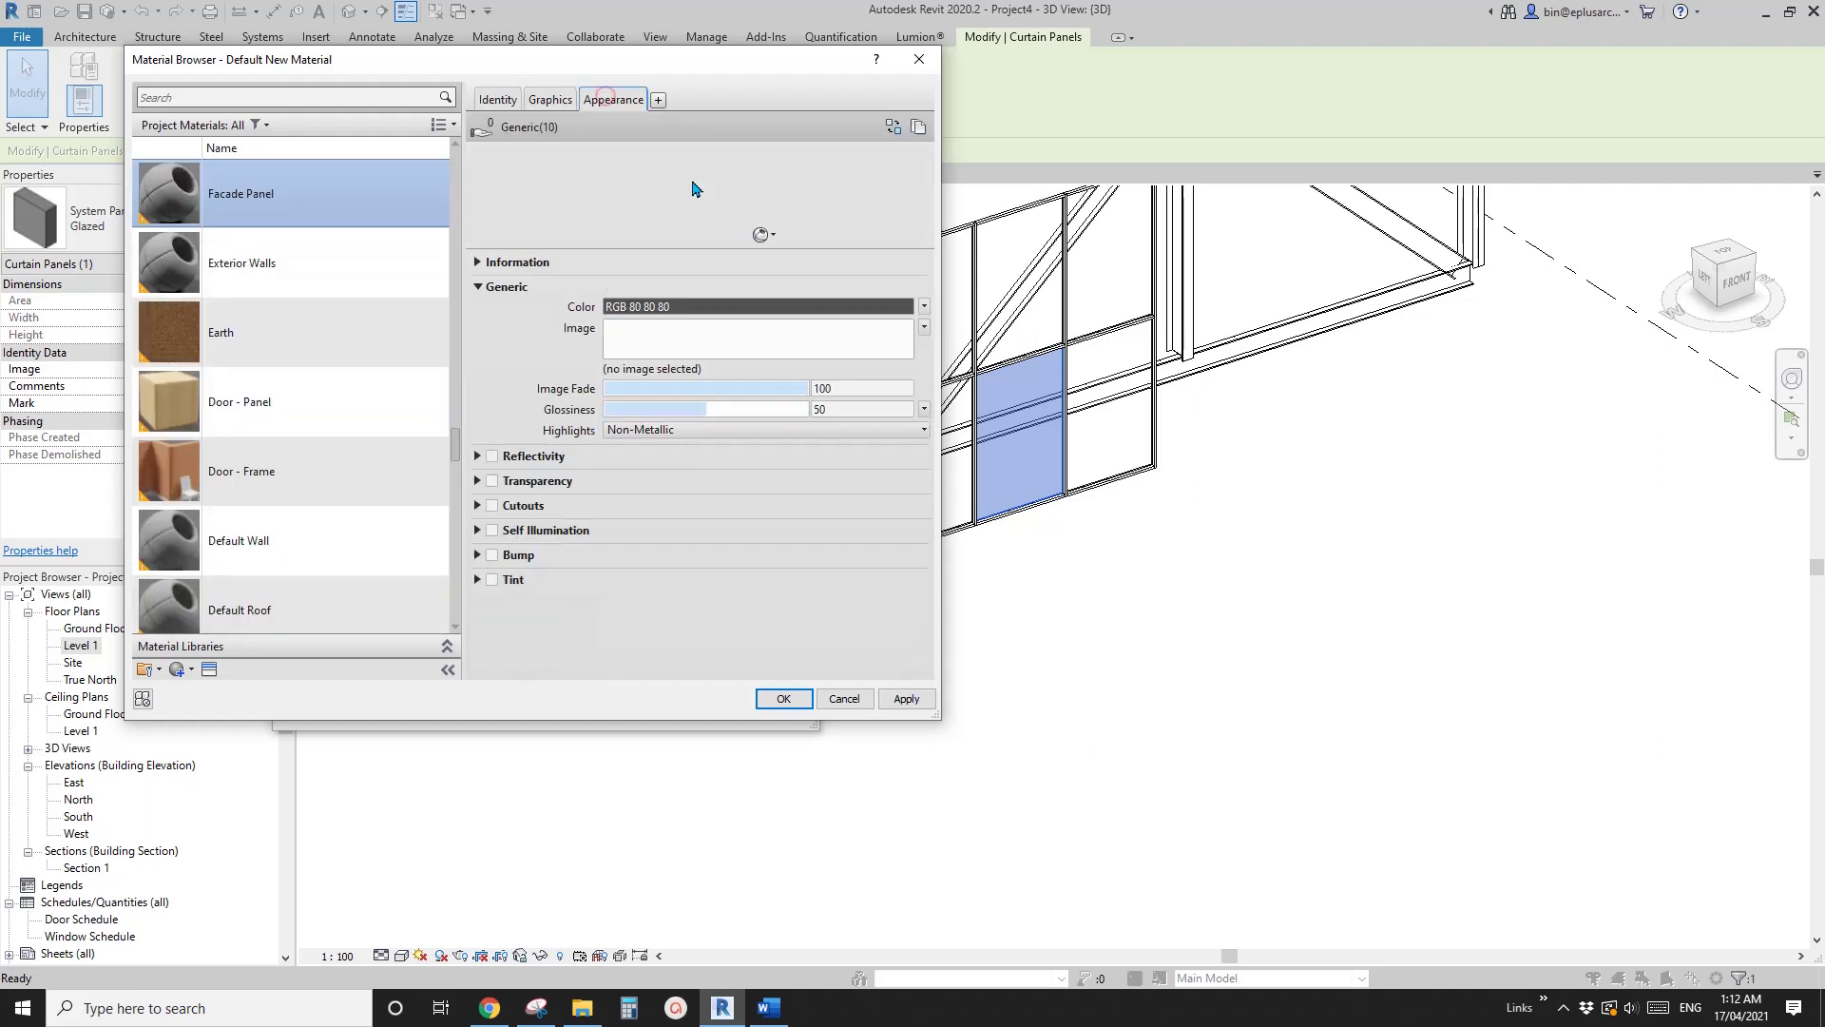
pyautogui.click(918, 128)
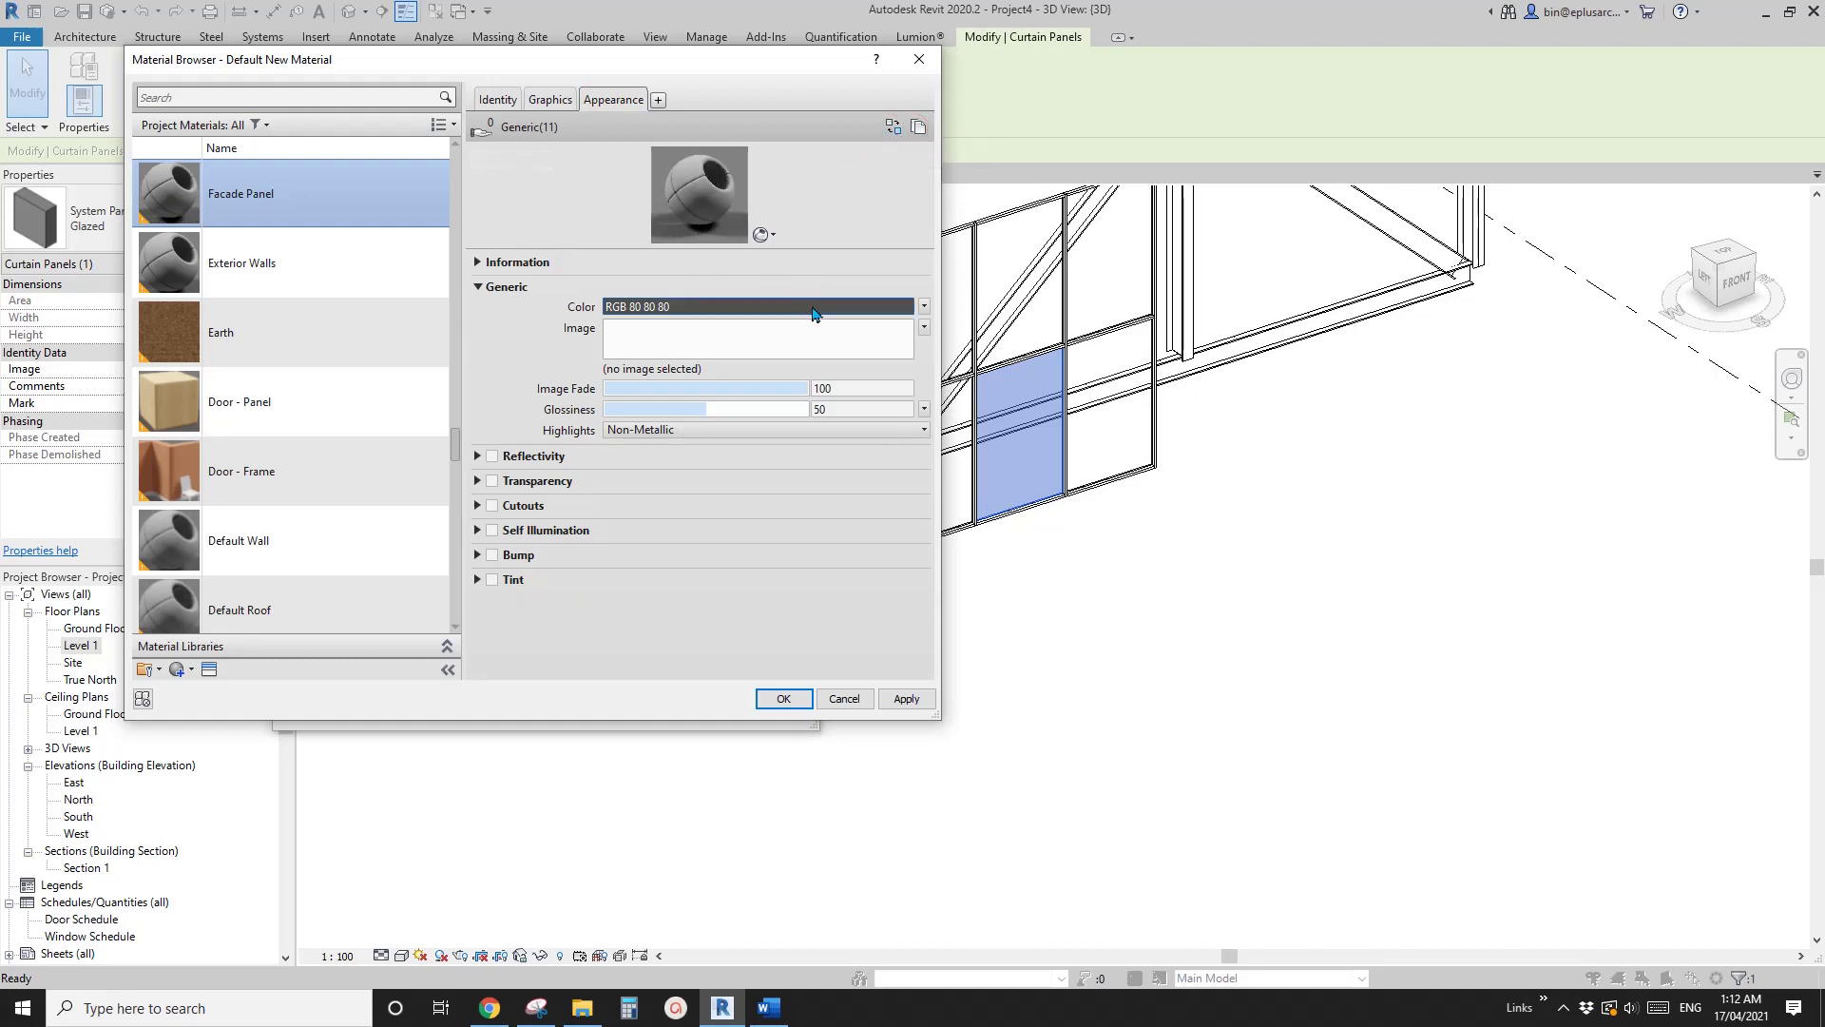
pyautogui.click(768, 305)
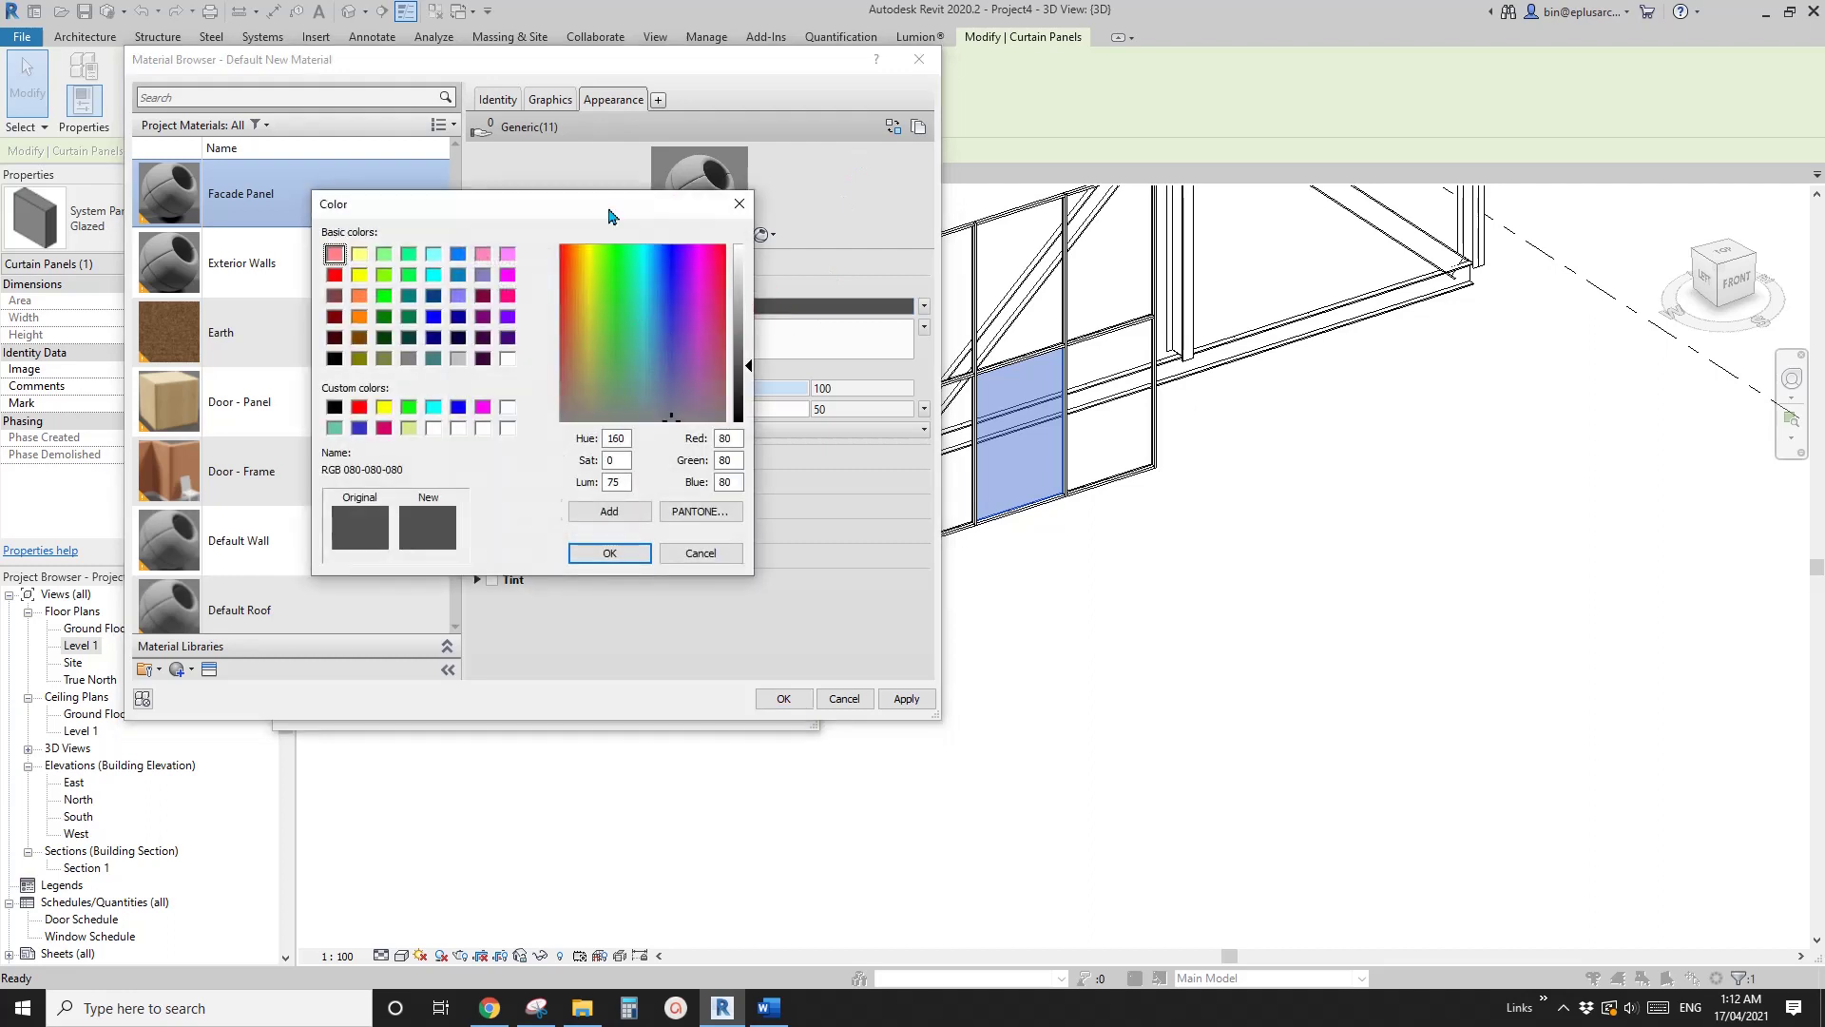
pyautogui.moveTo(608, 215); pyautogui.dragTo(489, 162)
pyautogui.click(339, 304)
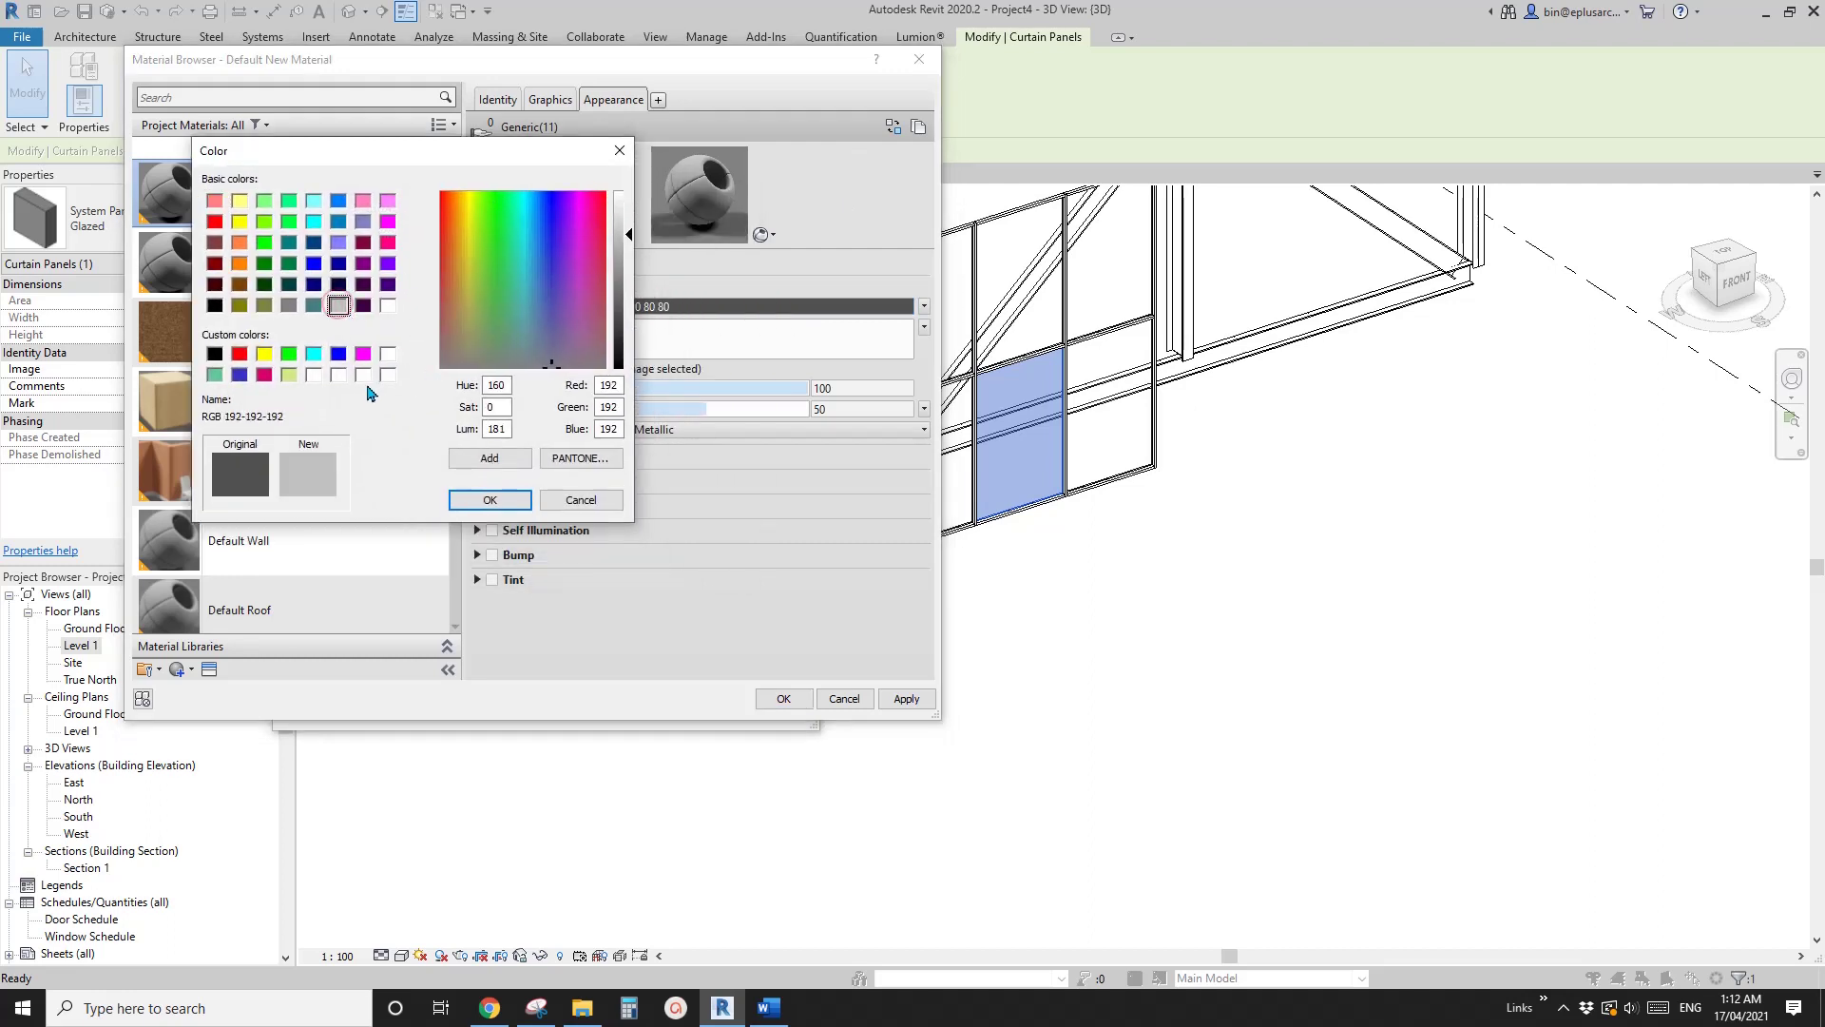
pyautogui.moveTo(629, 234); pyautogui.dragTo(628, 211)
pyautogui.click(489, 499)
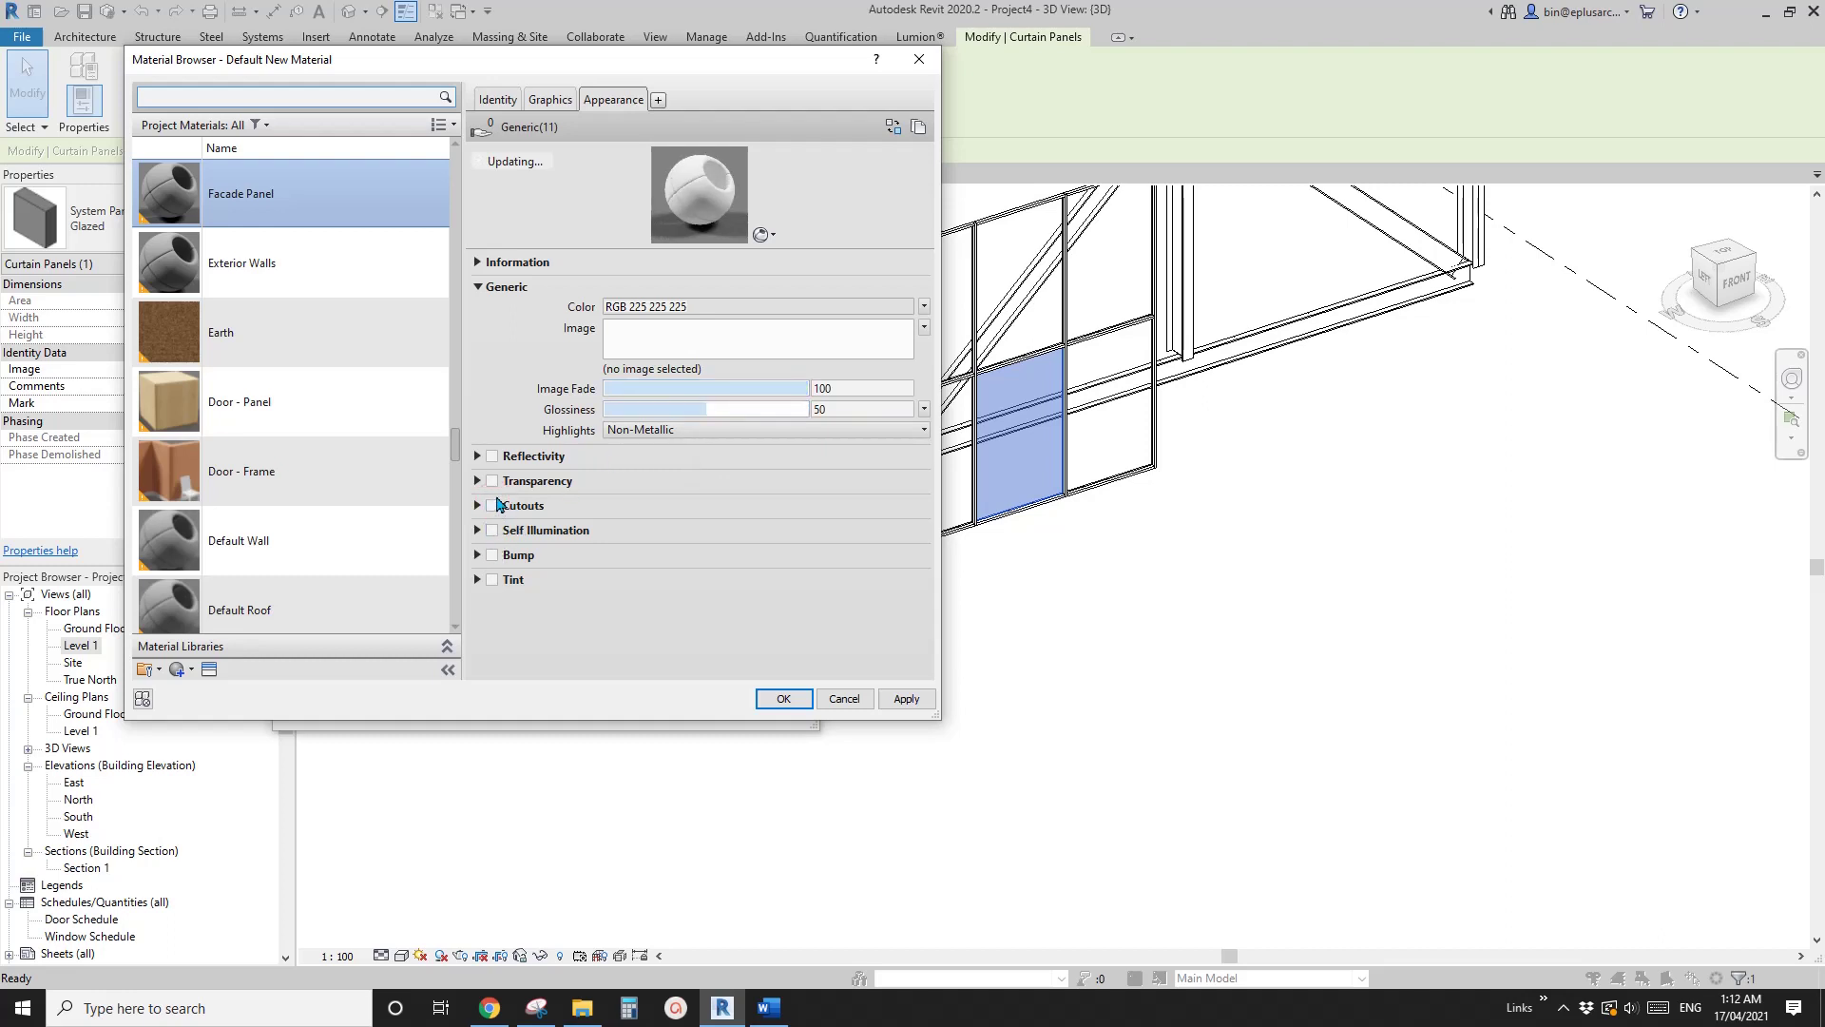
pyautogui.click(492, 481)
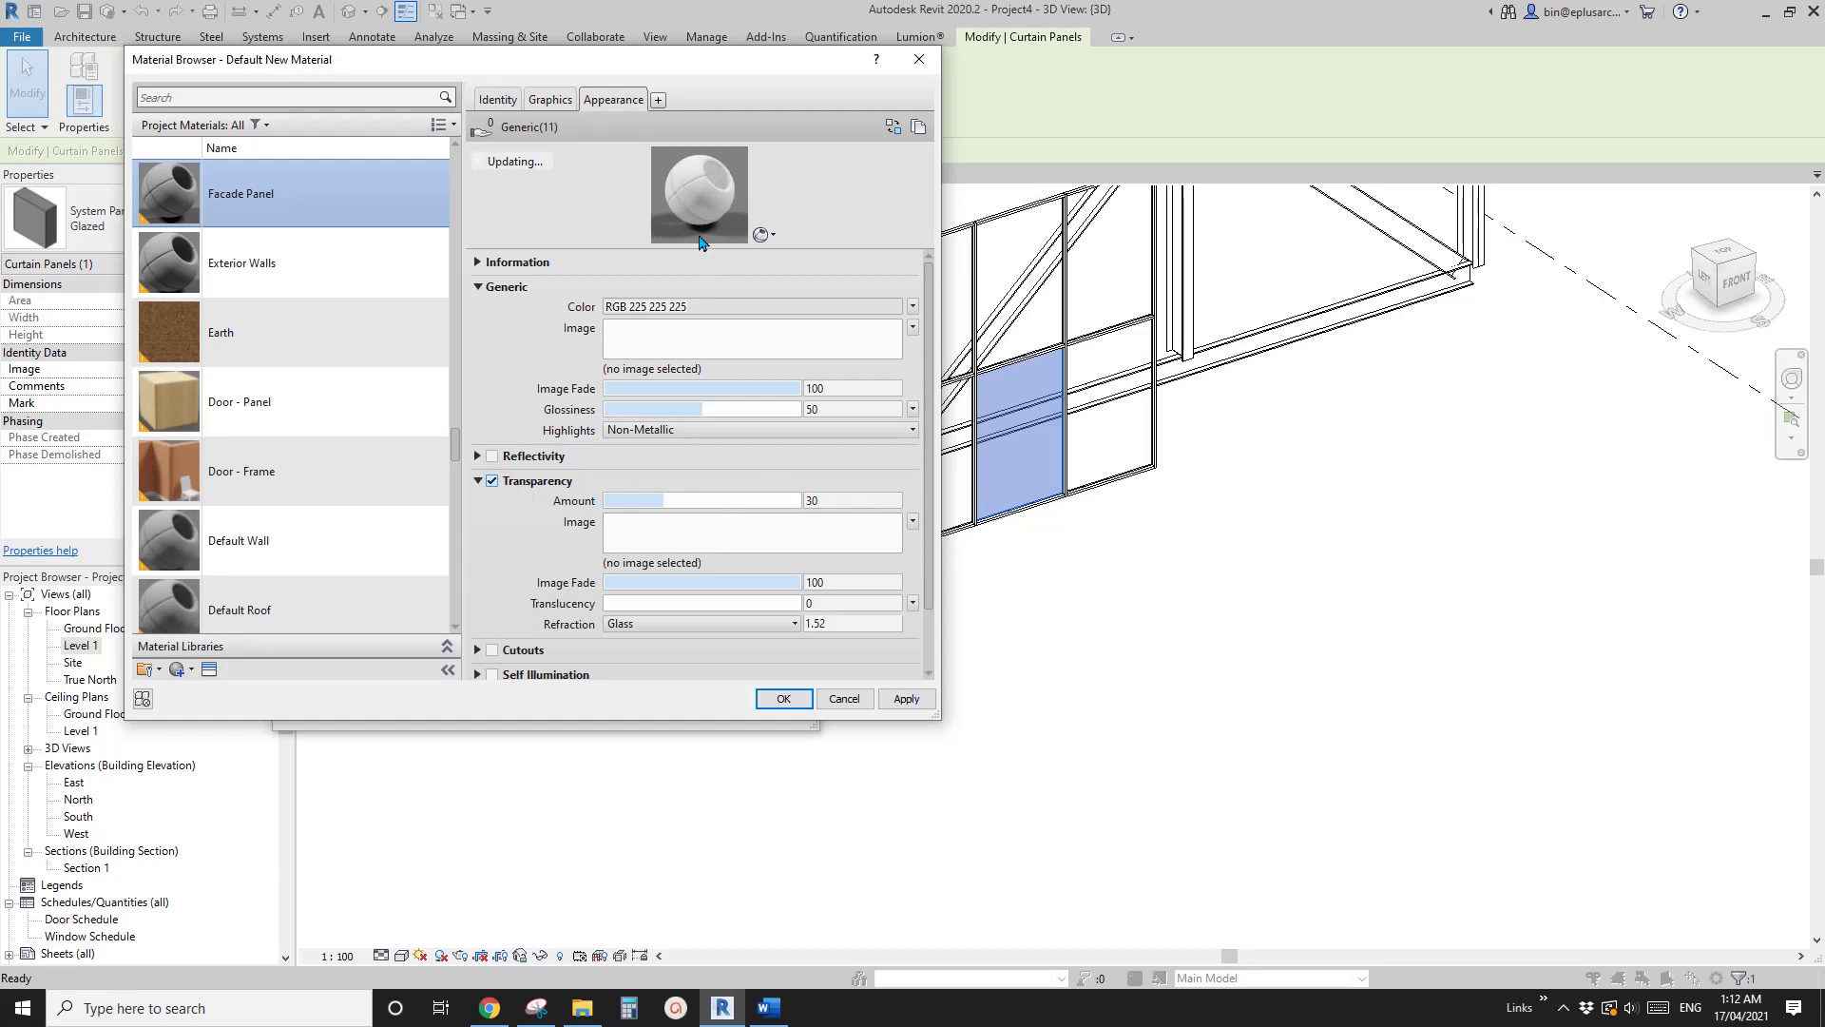
pyautogui.click(784, 697)
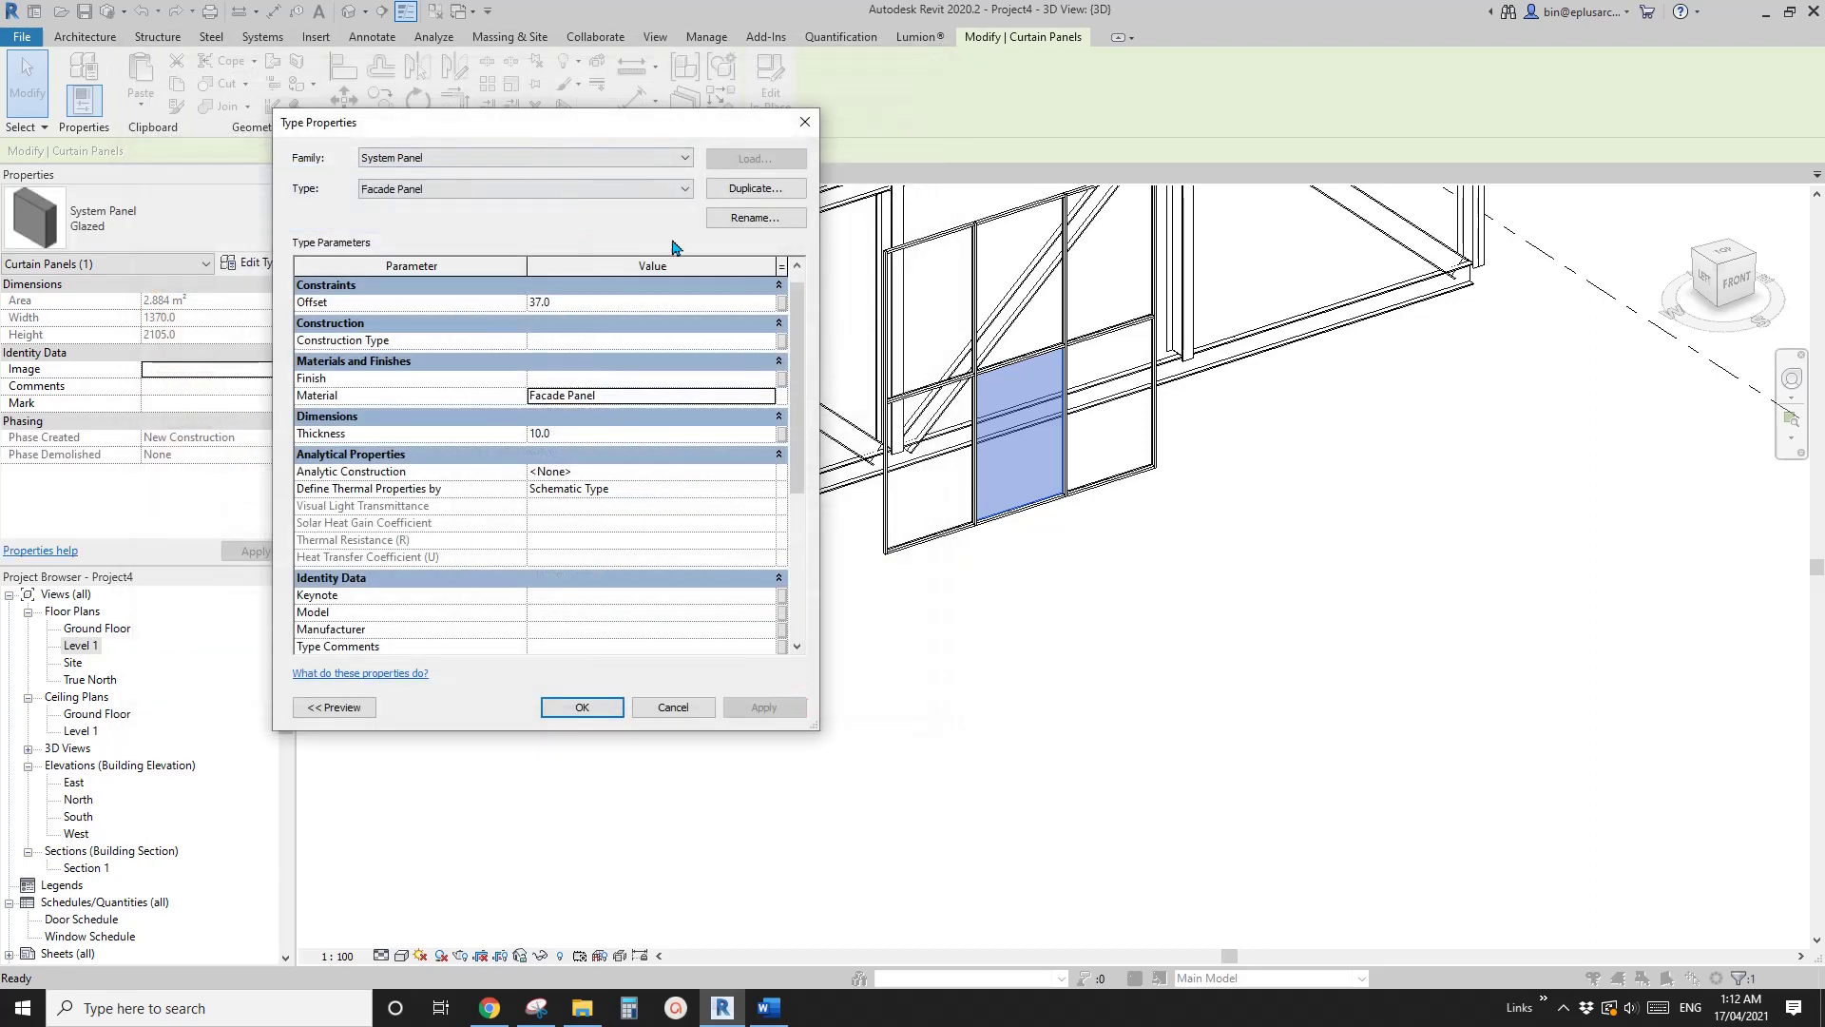
# - Match the Facade Panel material's shading colour and transparency to its render appearance, and accept the panel type settings
pyautogui.click(769, 399)
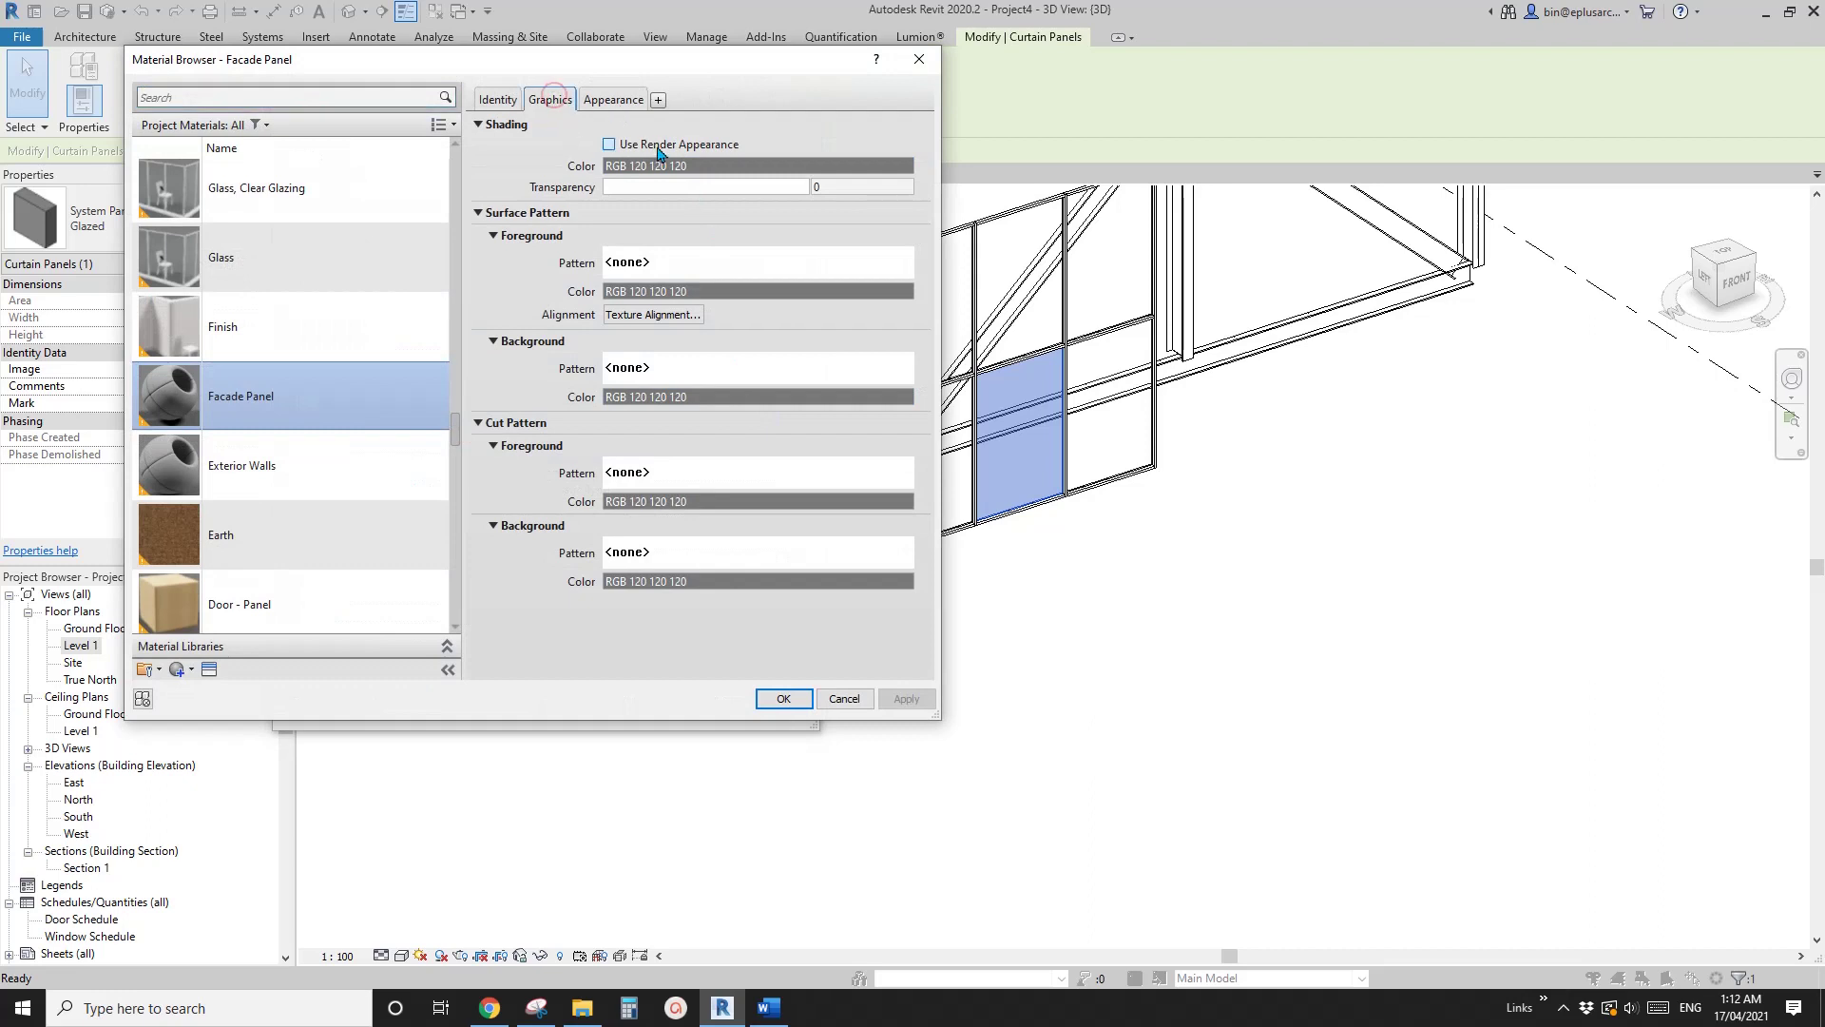
pyautogui.click(654, 146)
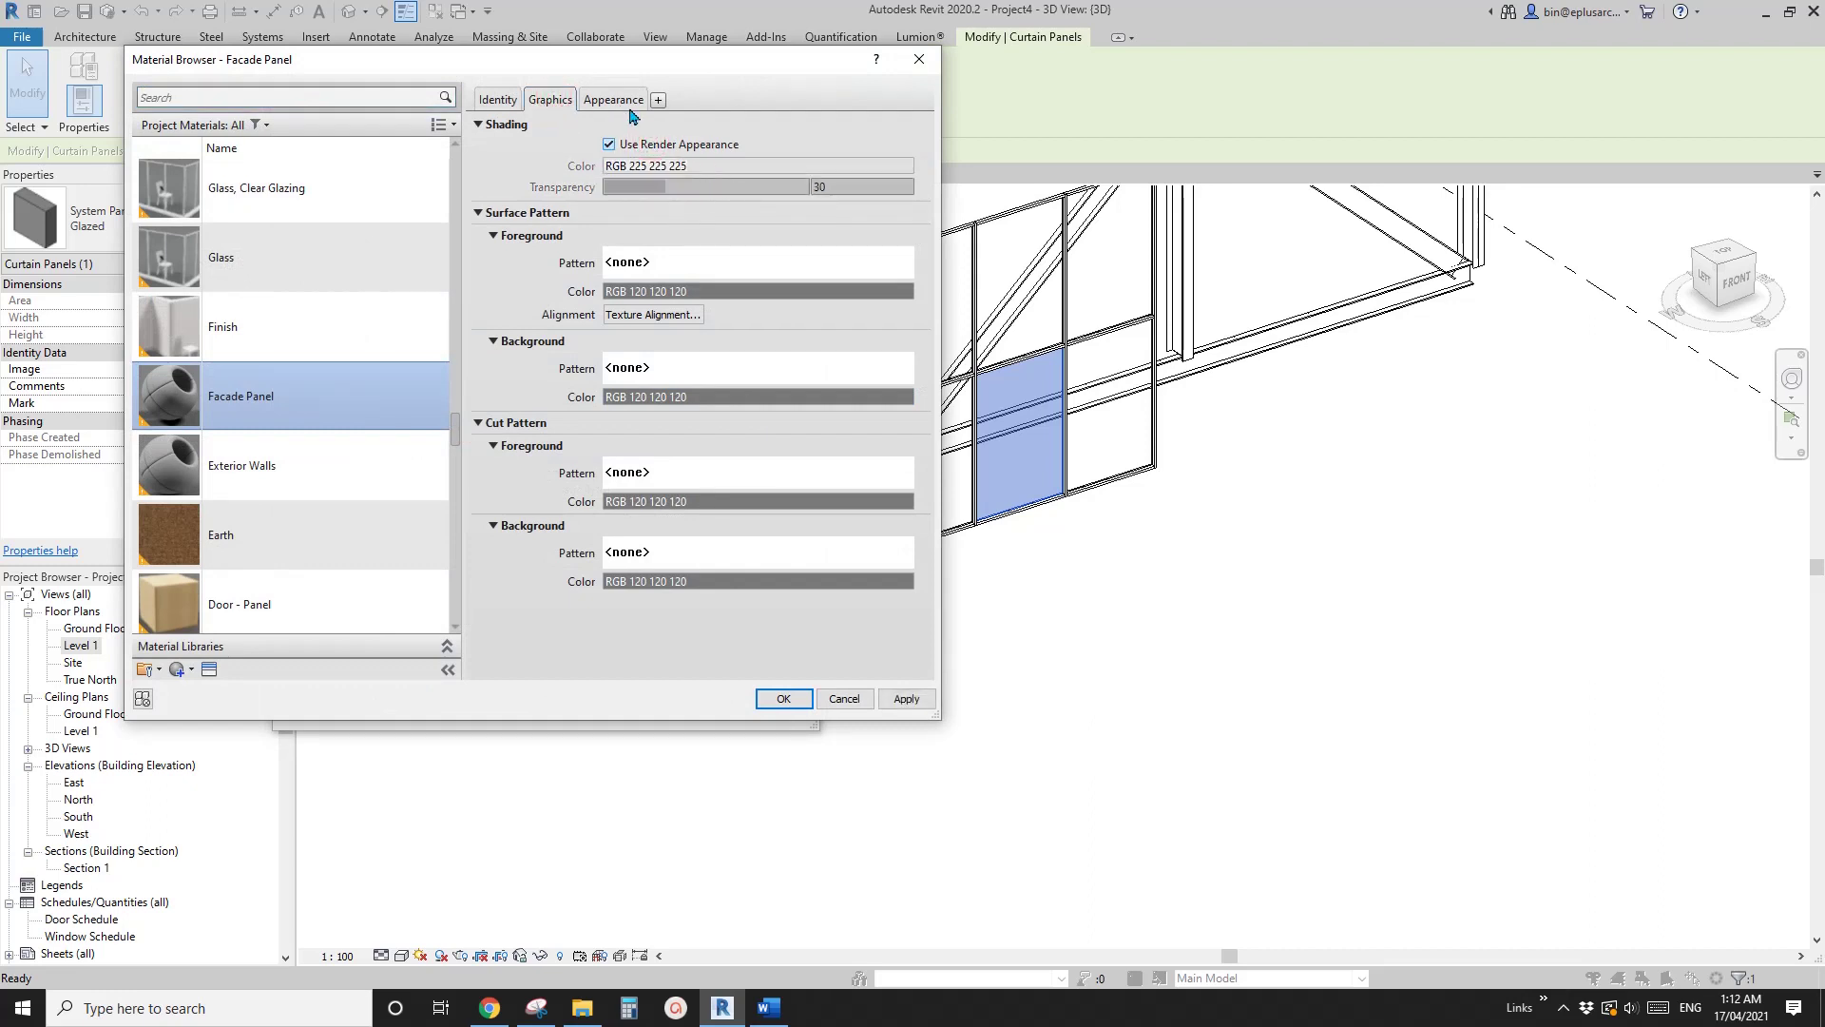
pyautogui.click(620, 100)
pyautogui.click(551, 99)
pyautogui.click(640, 145)
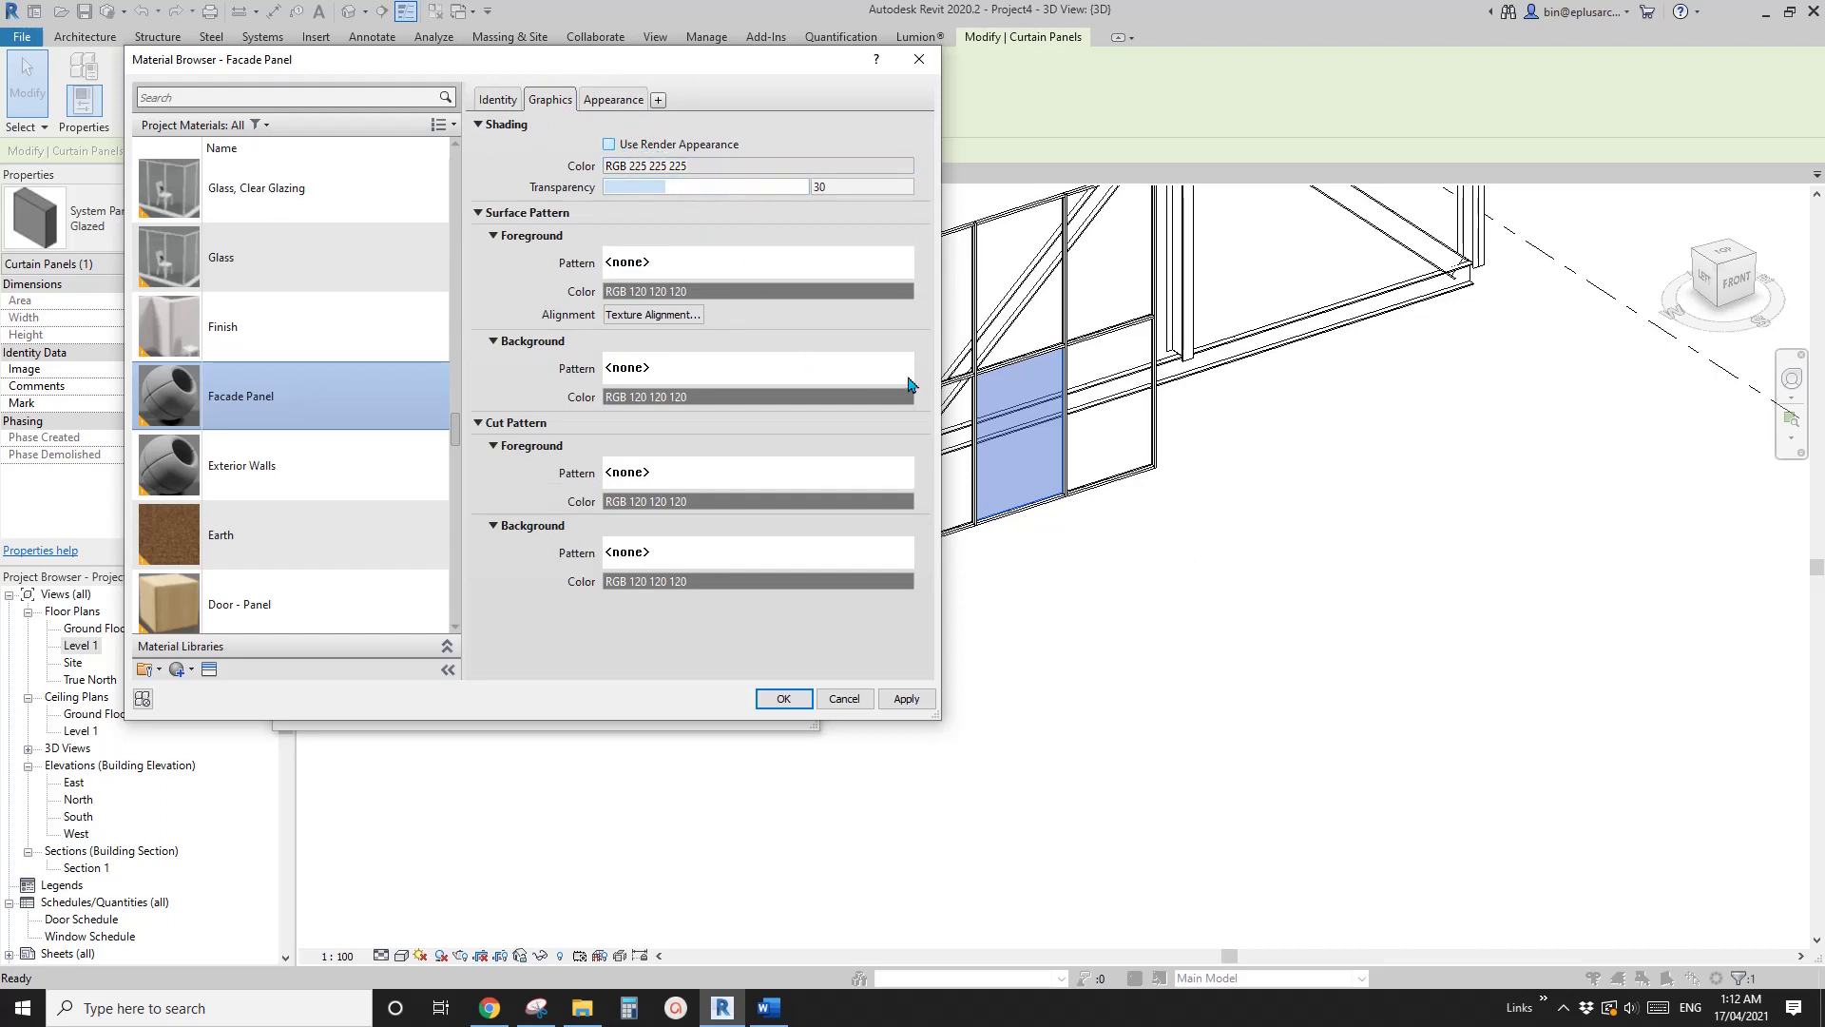
pyautogui.click(783, 698)
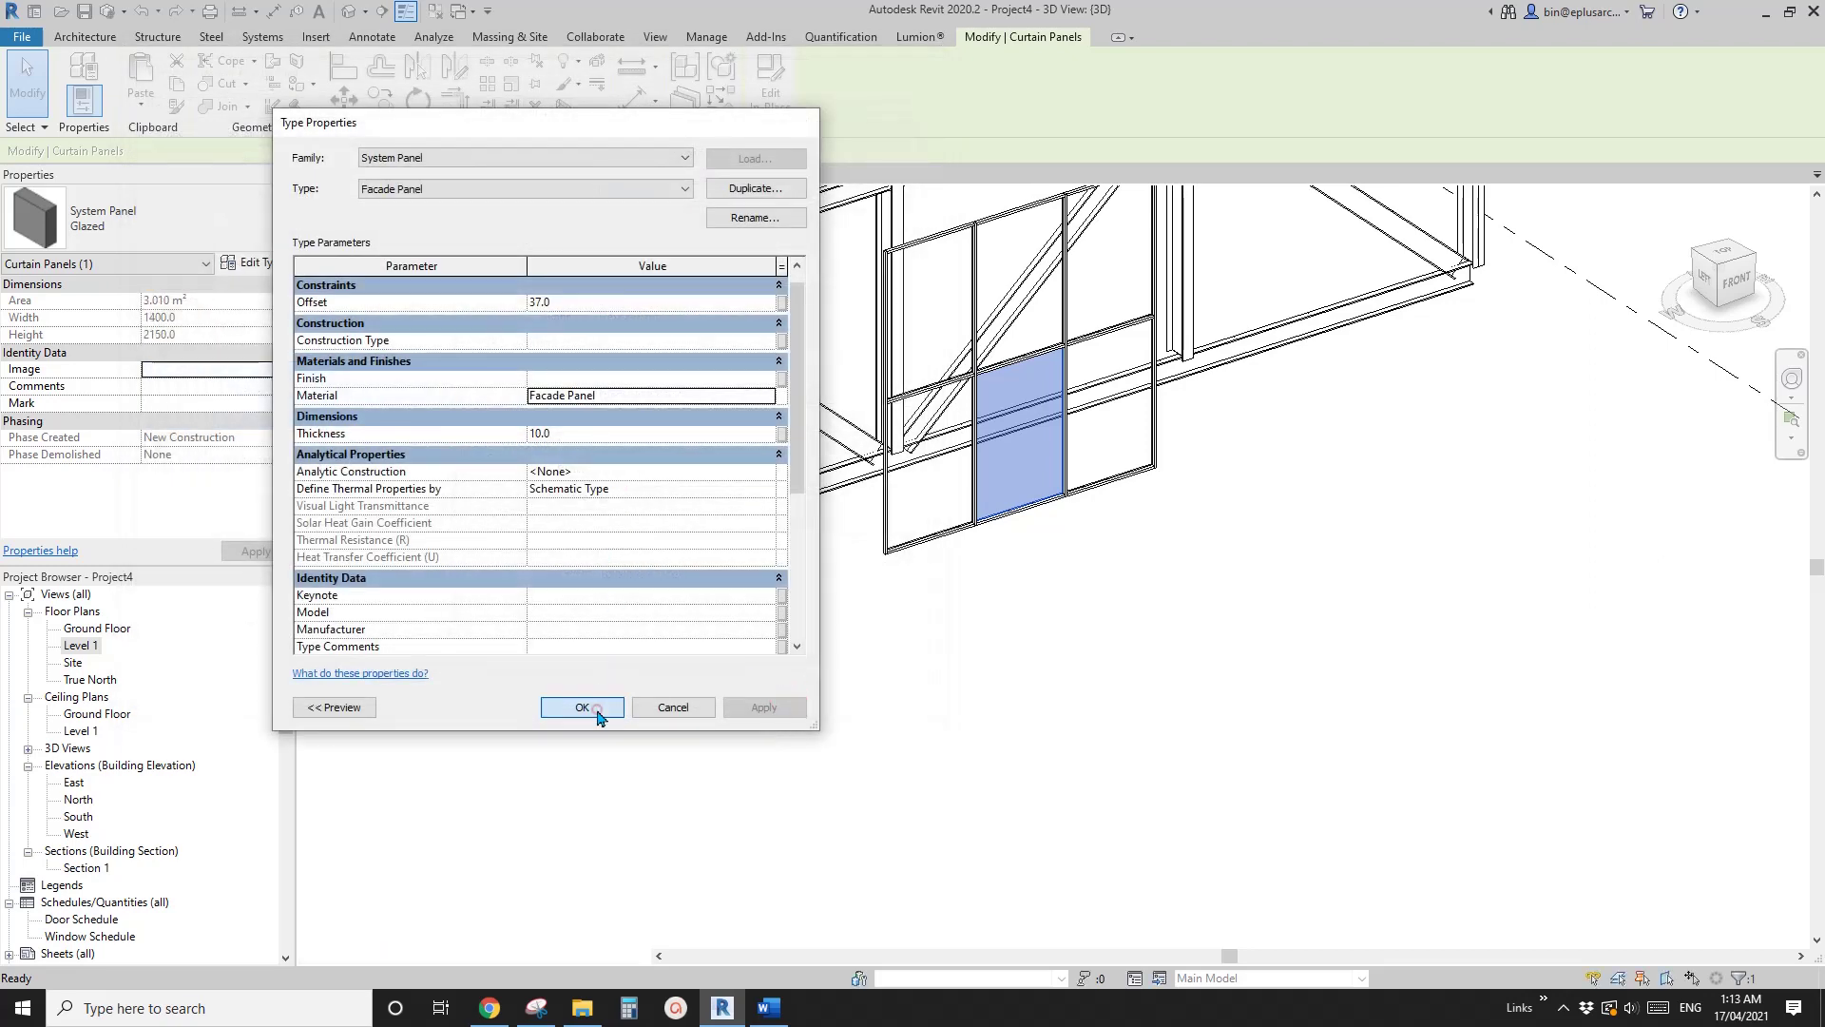
pyautogui.click(582, 706)
# - Display the 3D view in a shaded visual style and examine the Facade Panel wall's lower middle panel from several angles
pyautogui.scroll(3, 1071, 529)
pyautogui.press('Escape')
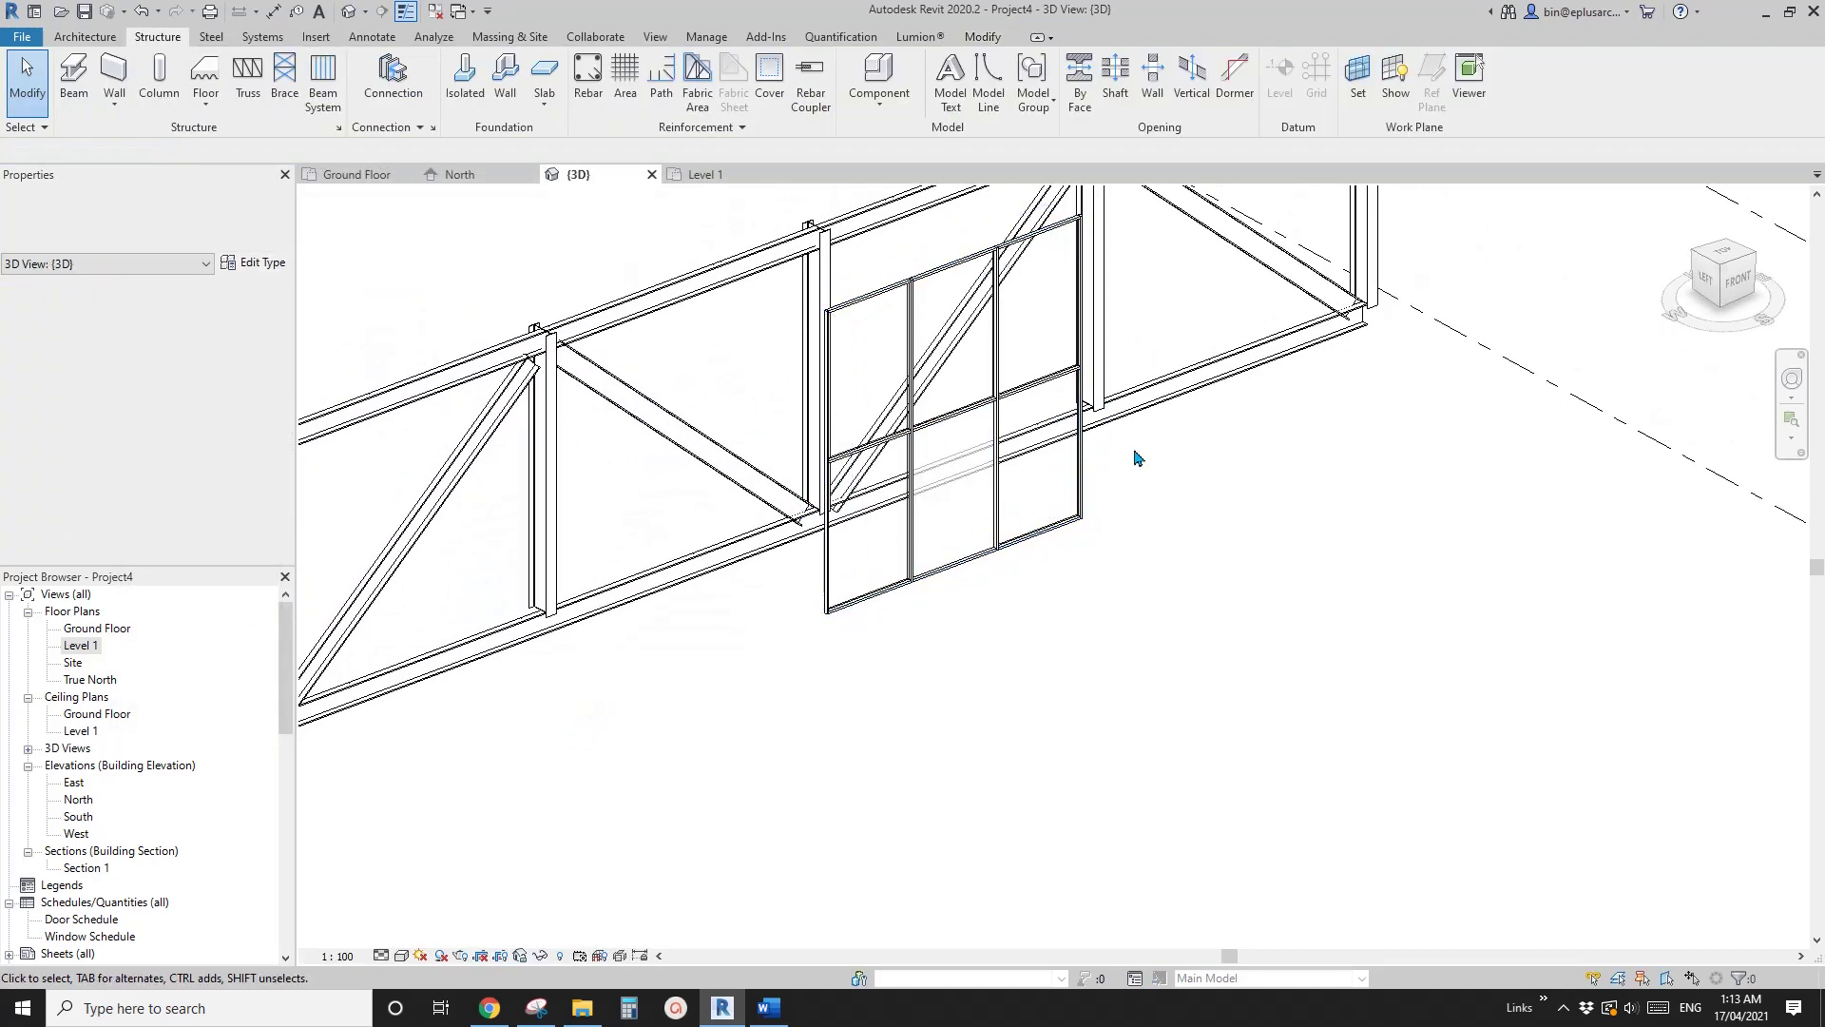
pyautogui.scroll(2, 1051, 511)
pyautogui.scroll(-1, 905, 518)
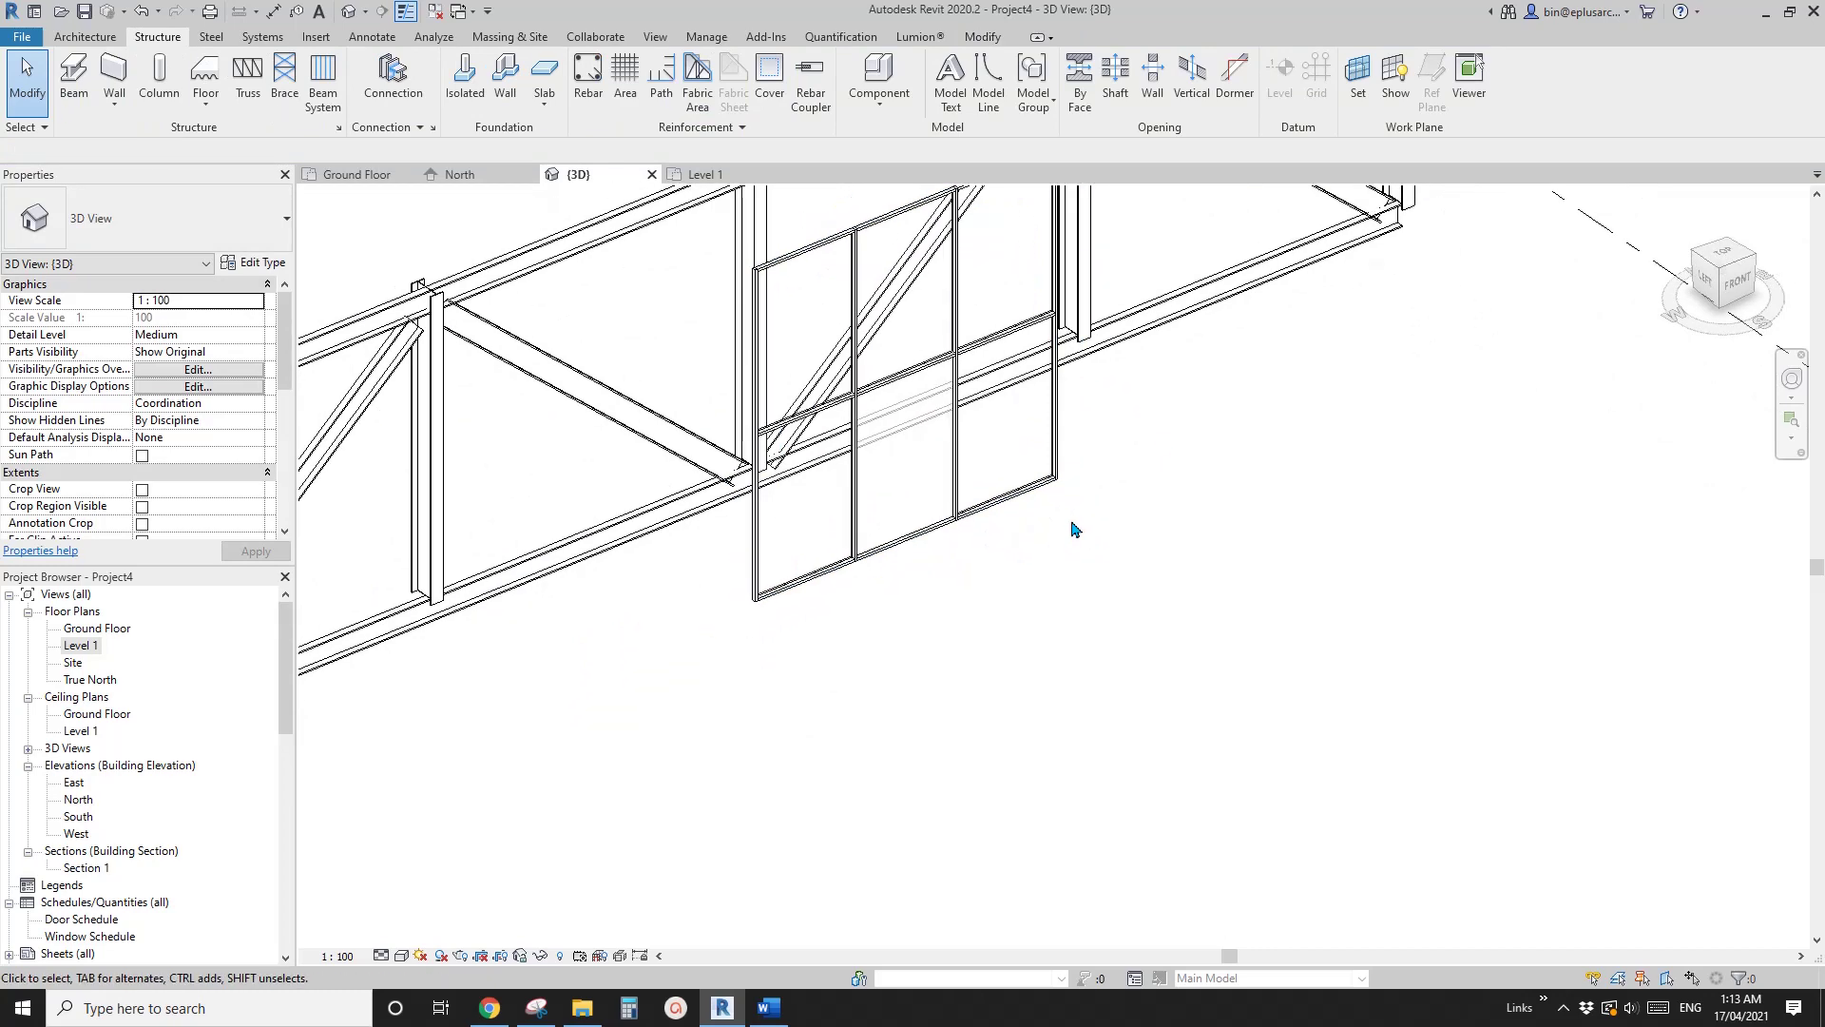
pyautogui.scroll(-2, 1103, 608)
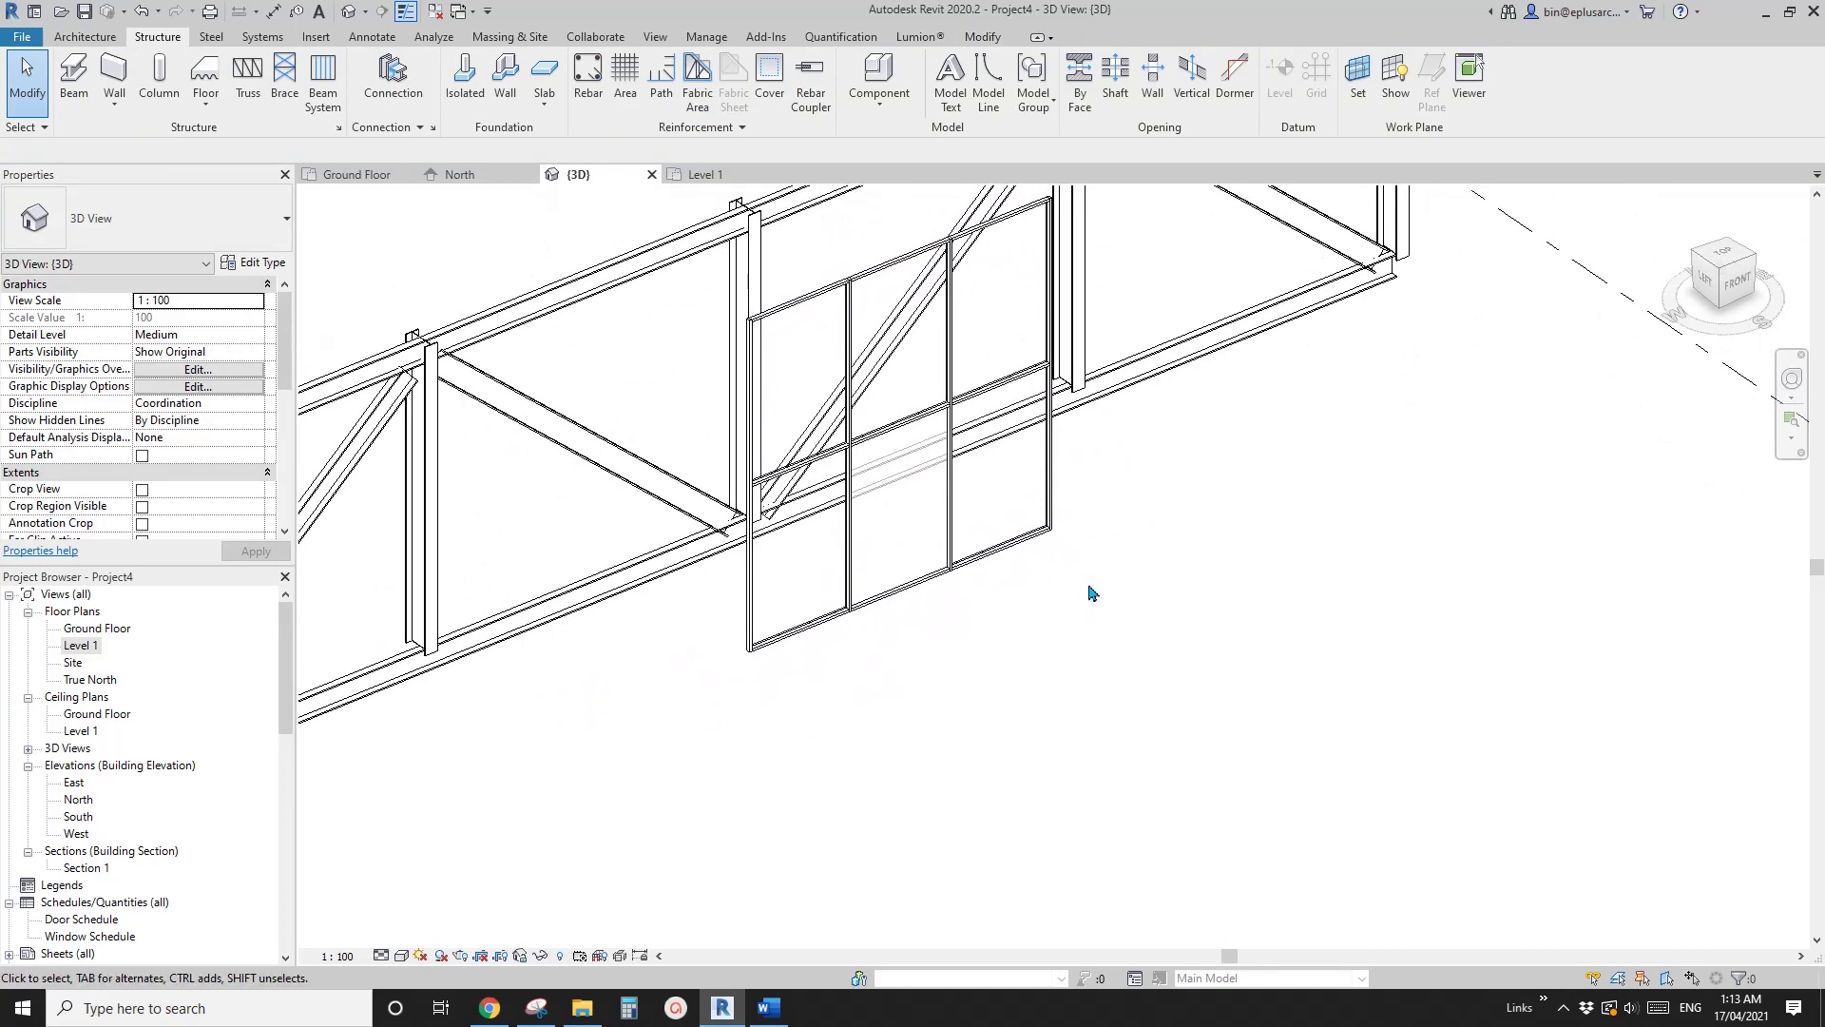
pyautogui.moveTo(1088, 591)
pyautogui.keyDown('shift'); pyautogui.mouseDown(button='middle')
pyautogui.moveTo(1068, 595)
pyautogui.moveTo(868, 398)
pyautogui.moveTo(982, 454)
pyautogui.mouseUp(button='middle'); pyautogui.keyUp('shift')
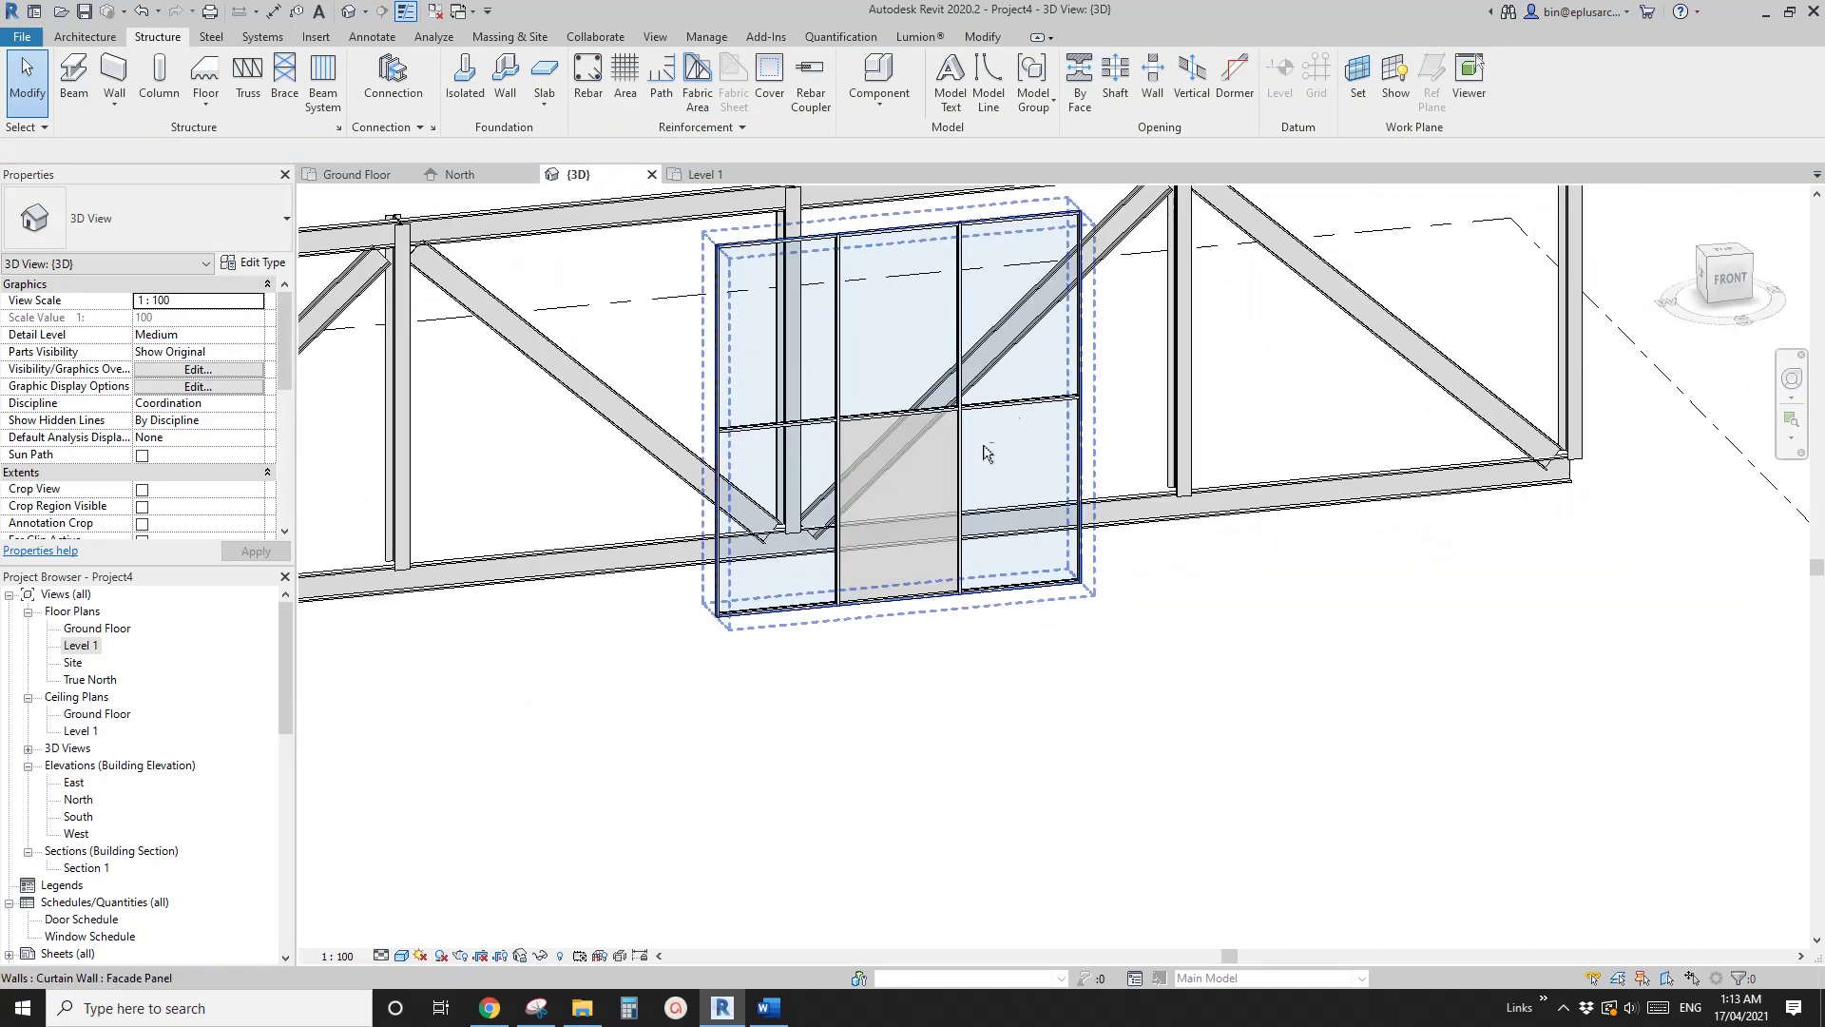
pyautogui.scroll(1, 985, 436)
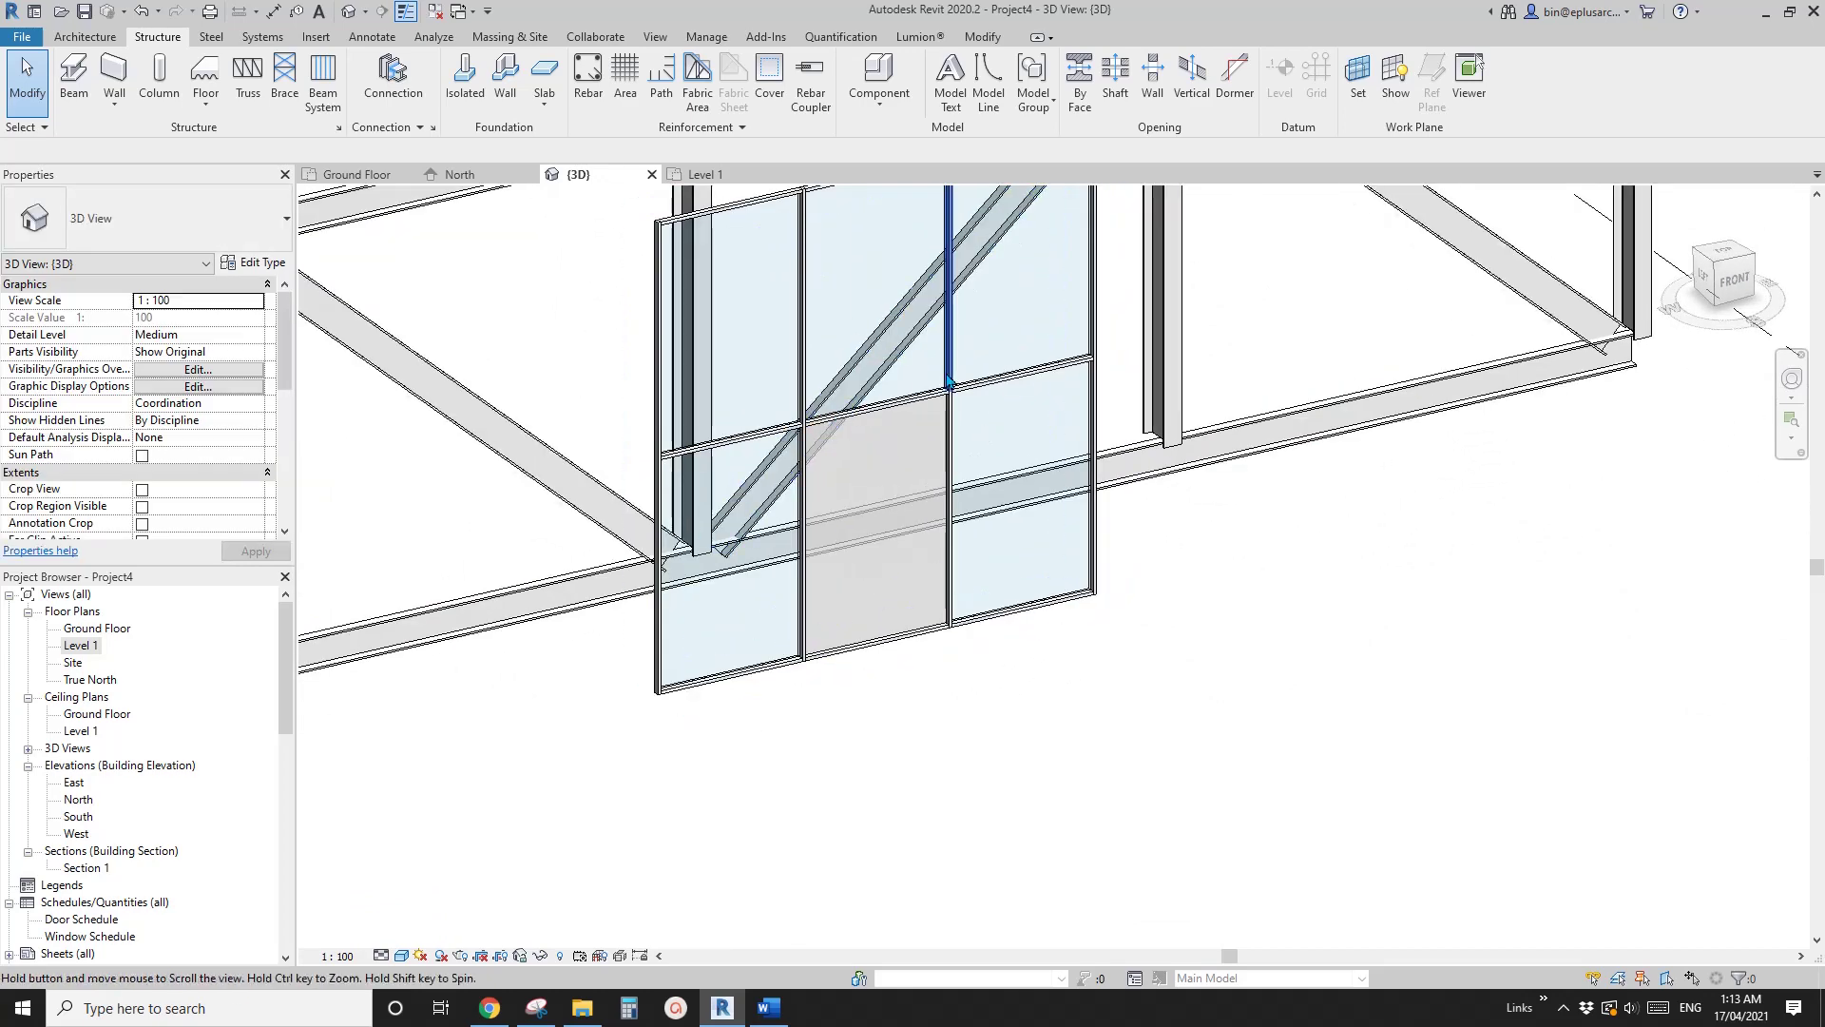
pyautogui.moveTo(989, 321); pyautogui.dragTo(982, 371, button='middle')
pyautogui.keyDown('shift'); pyautogui.moveTo(1096, 476); pyautogui.dragTo(1141, 486, button='middle'); pyautogui.keyUp('shift')
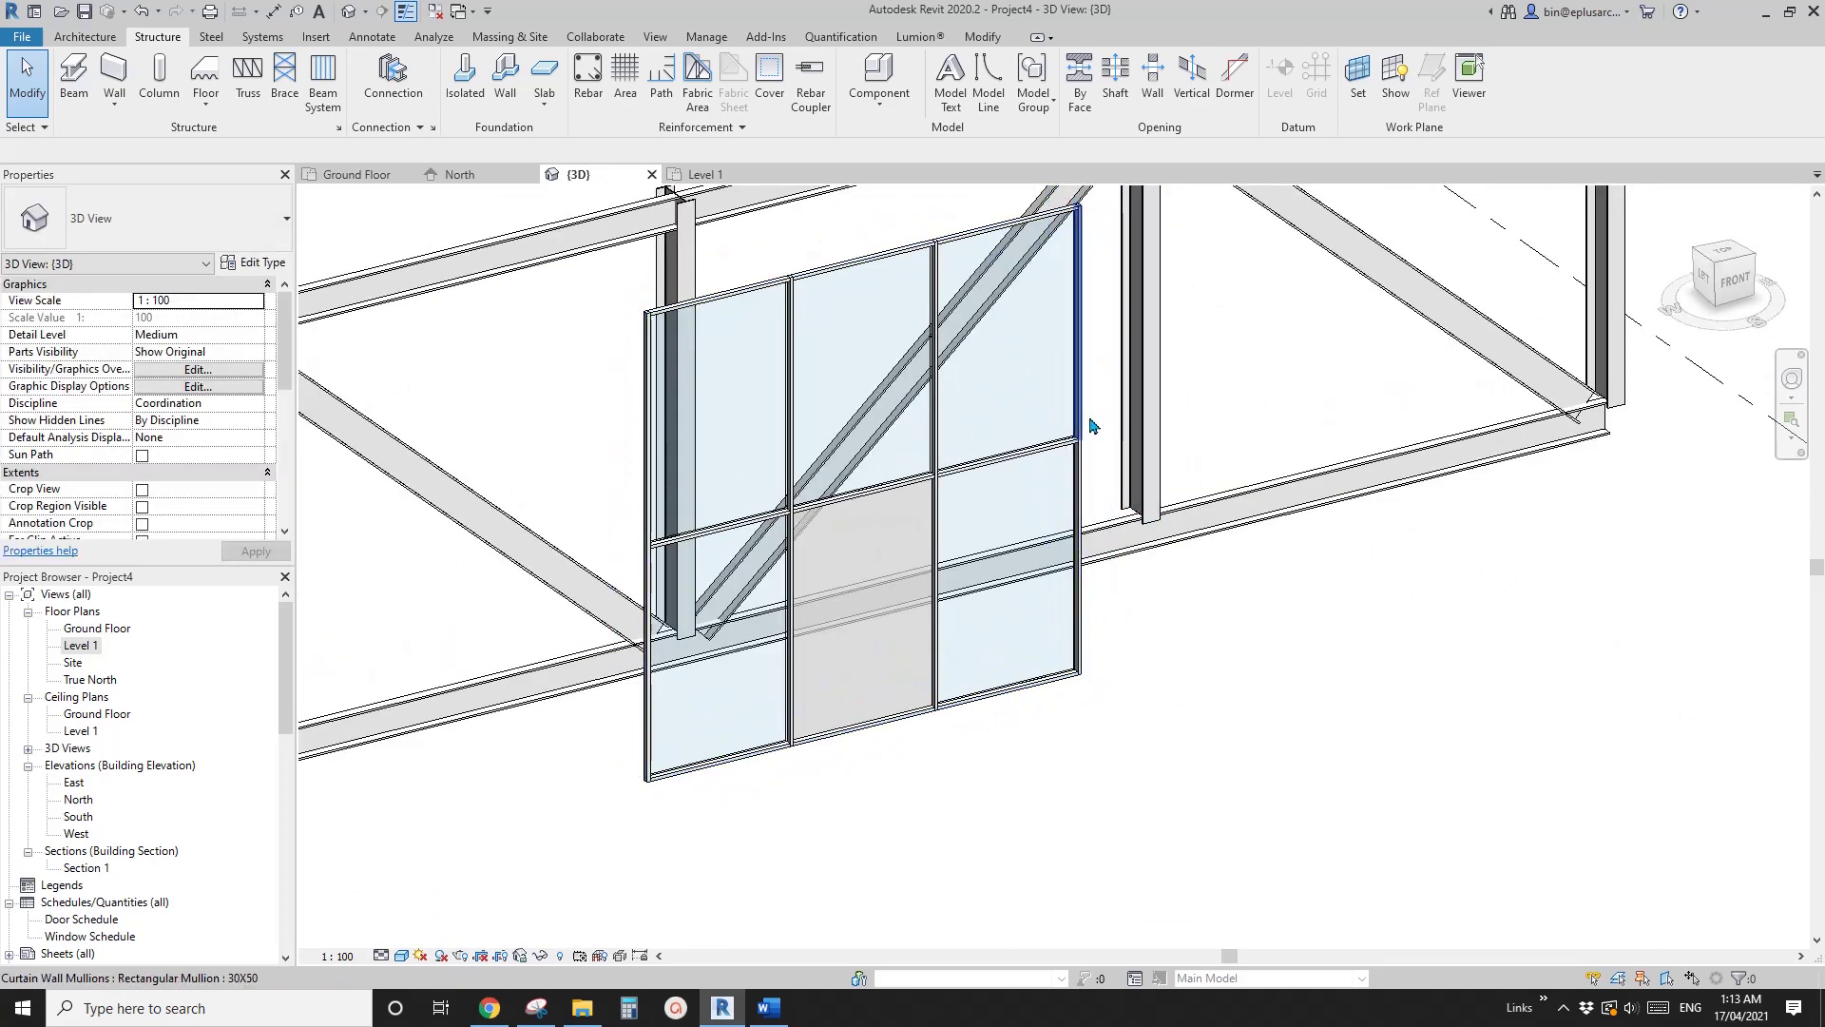
# - Set the Facade Panel curtain wall type's curtain panel to System Panel : Facade Panel
pyautogui.click(1038, 394)
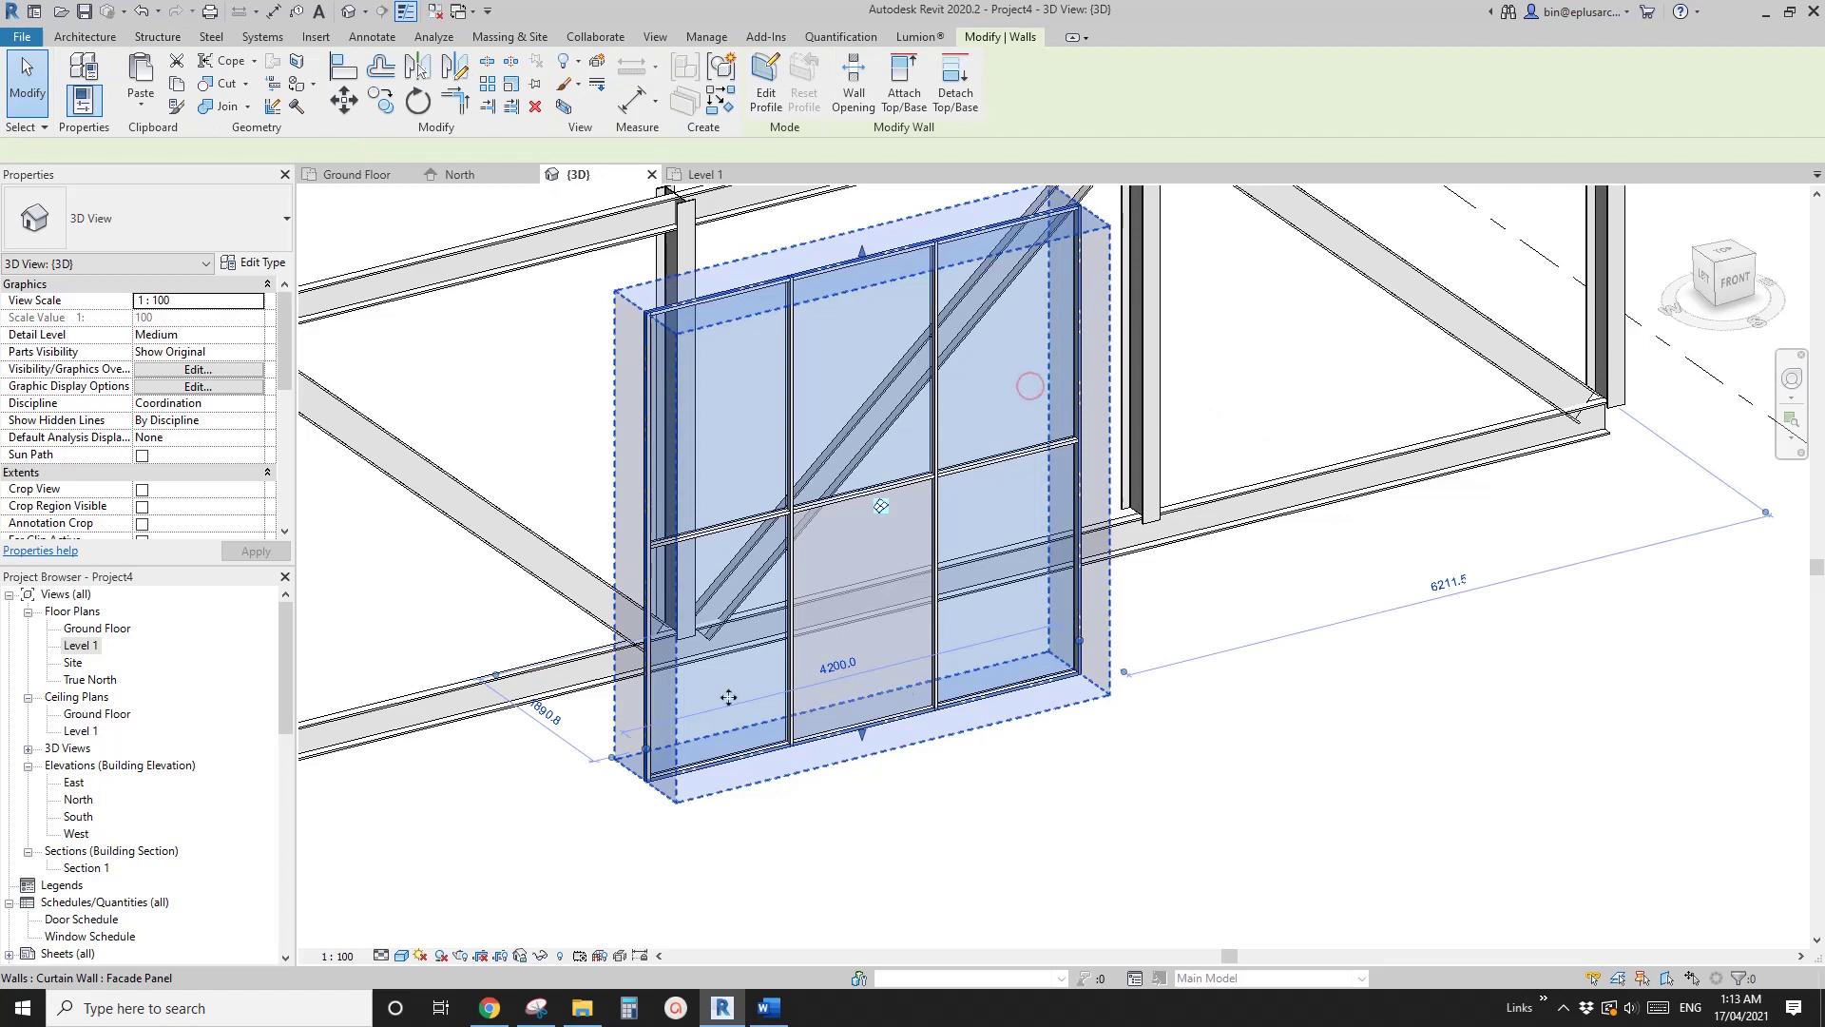
pyautogui.click(257, 263)
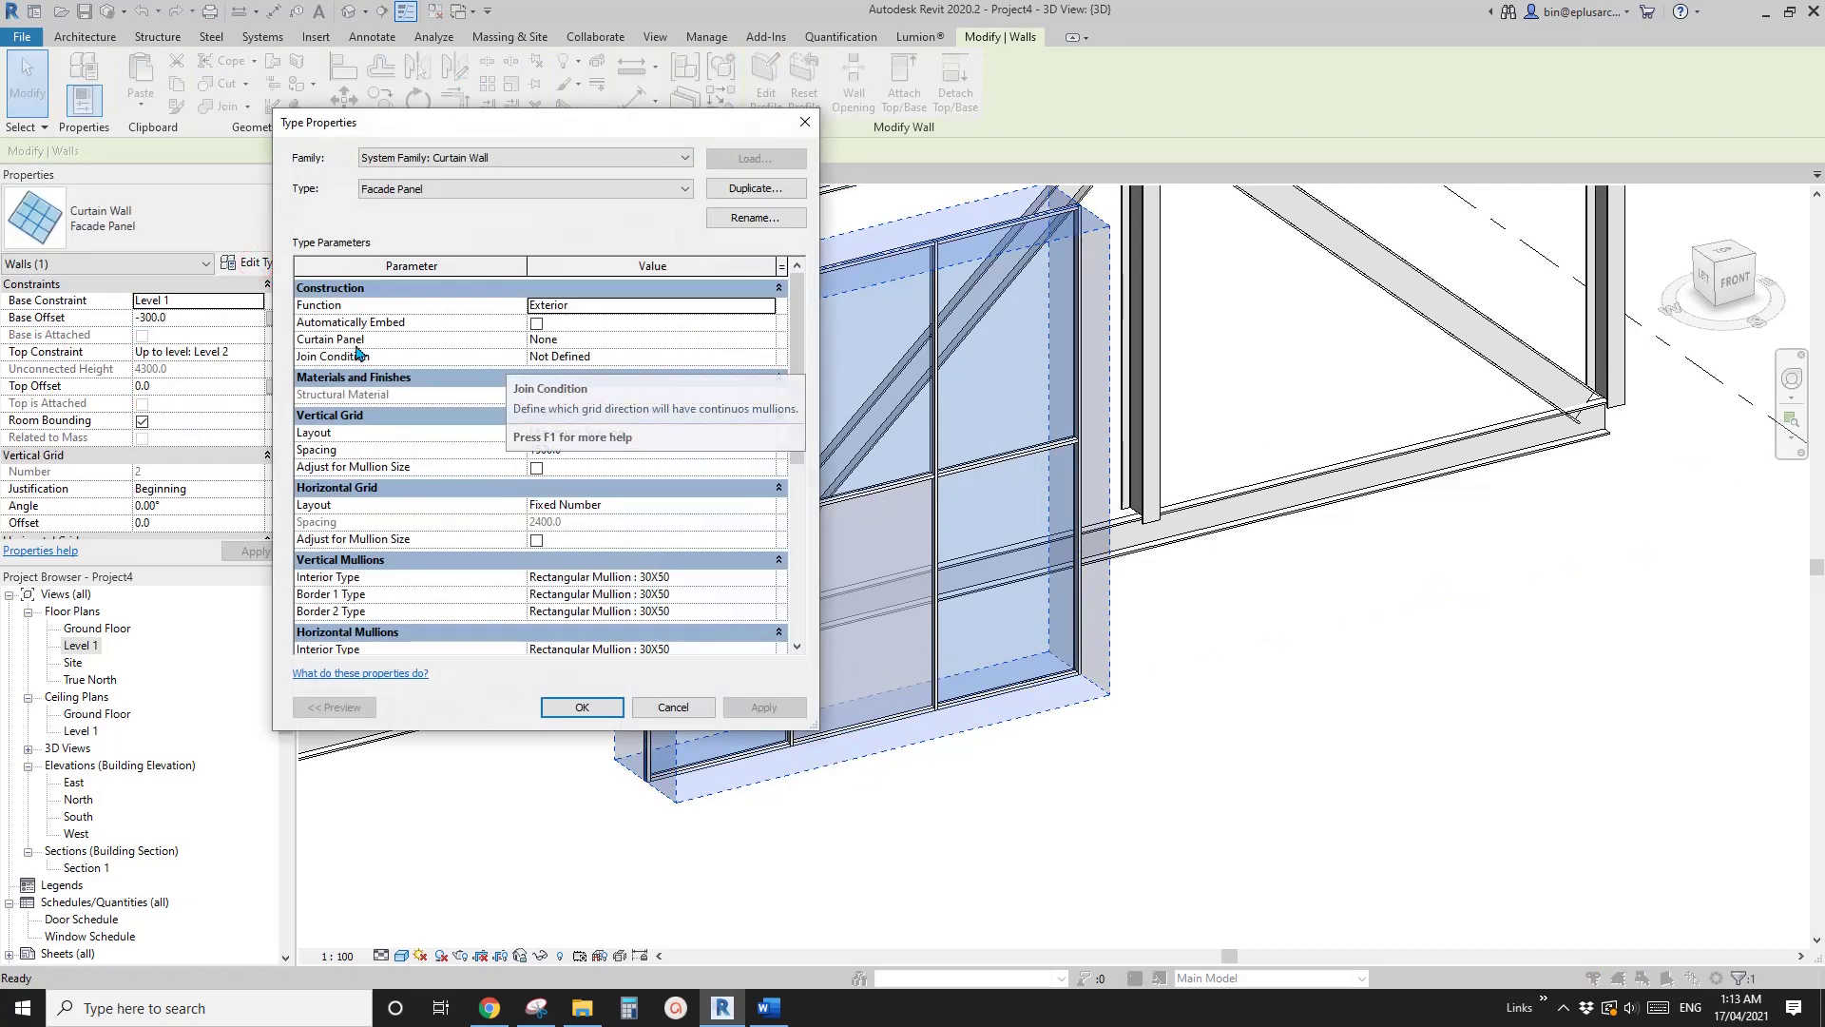
pyautogui.click(602, 339)
pyautogui.click(766, 340)
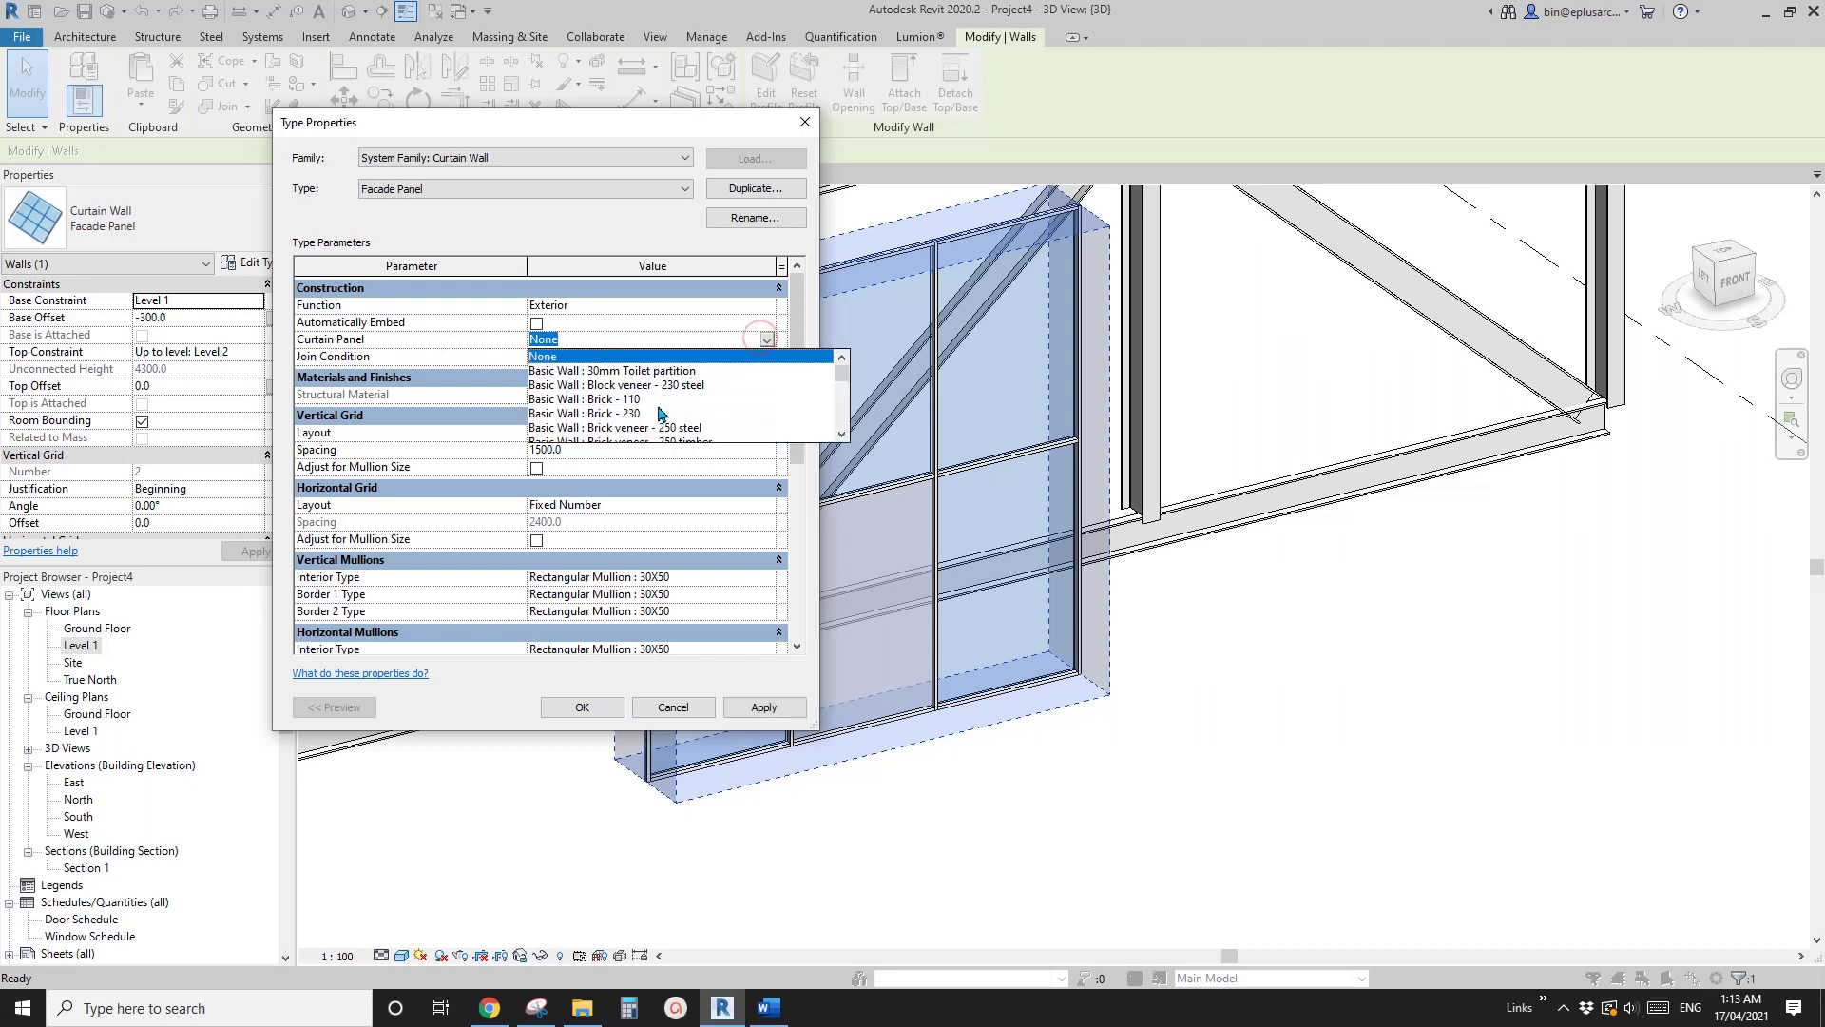
pyautogui.moveTo(843, 378); pyautogui.dragTo(842, 400)
pyautogui.scroll(-3, 842, 404)
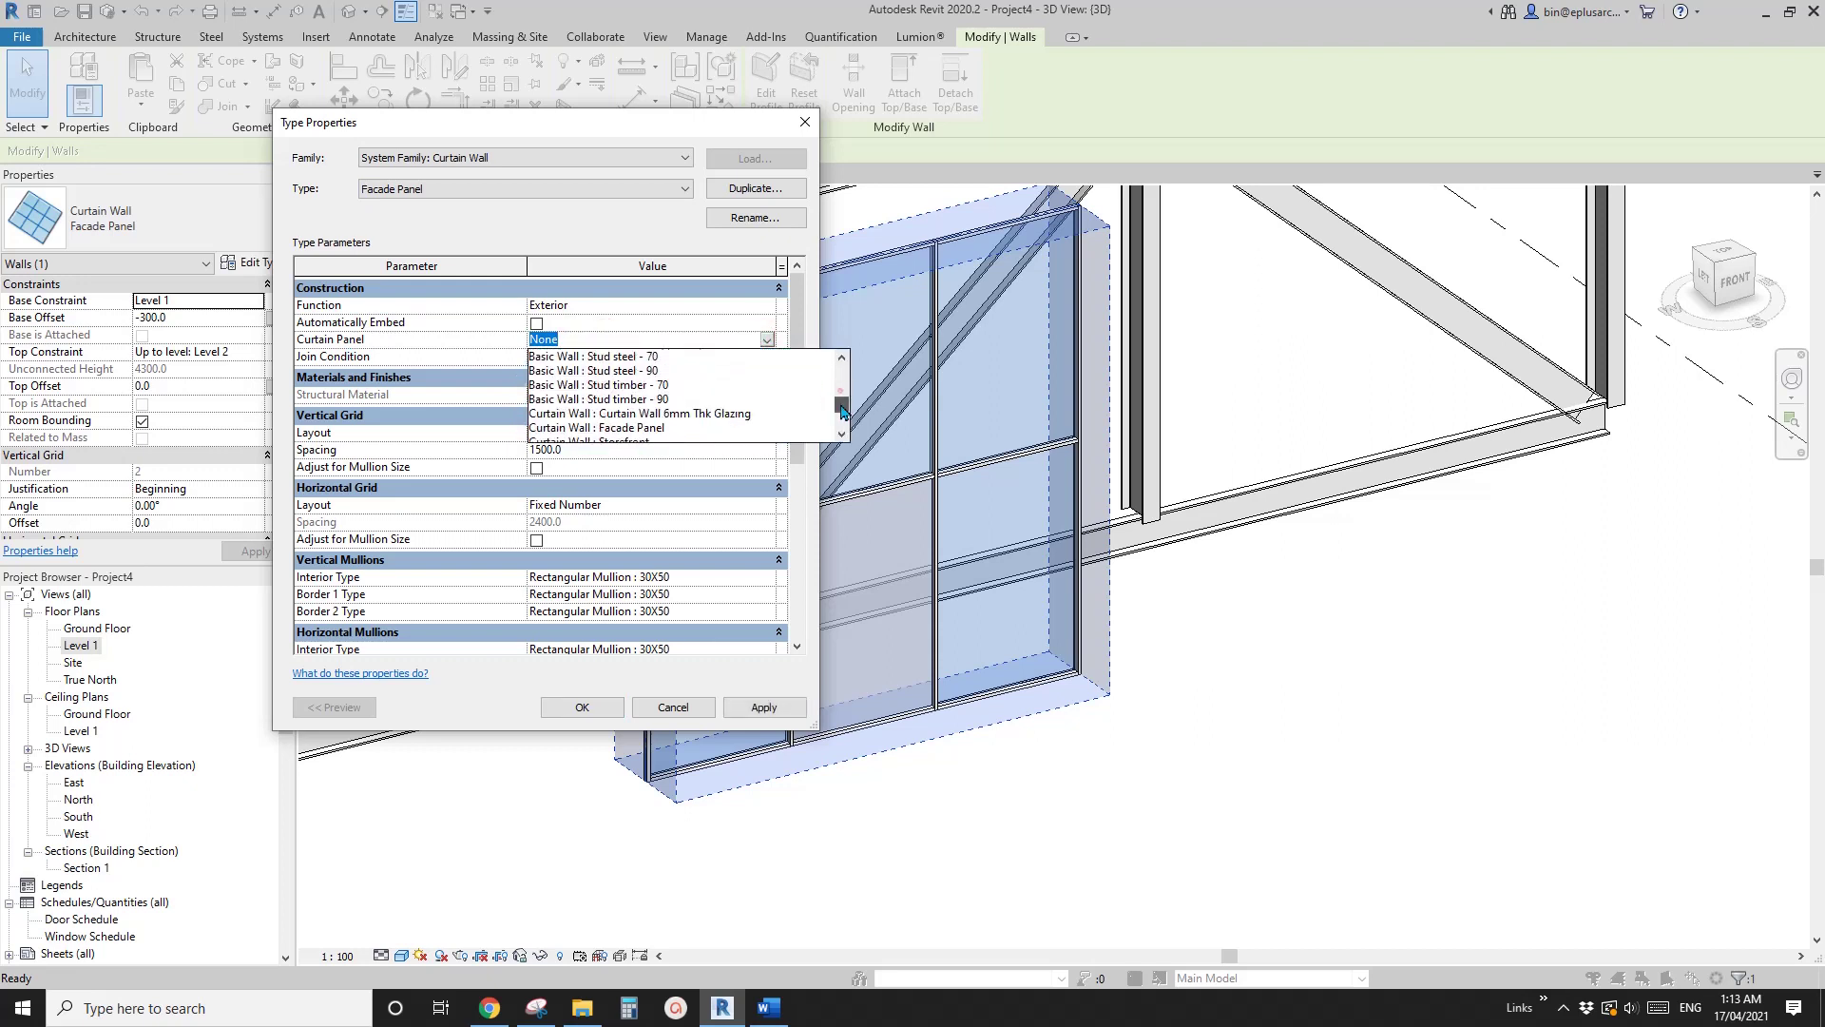
pyautogui.click(634, 398)
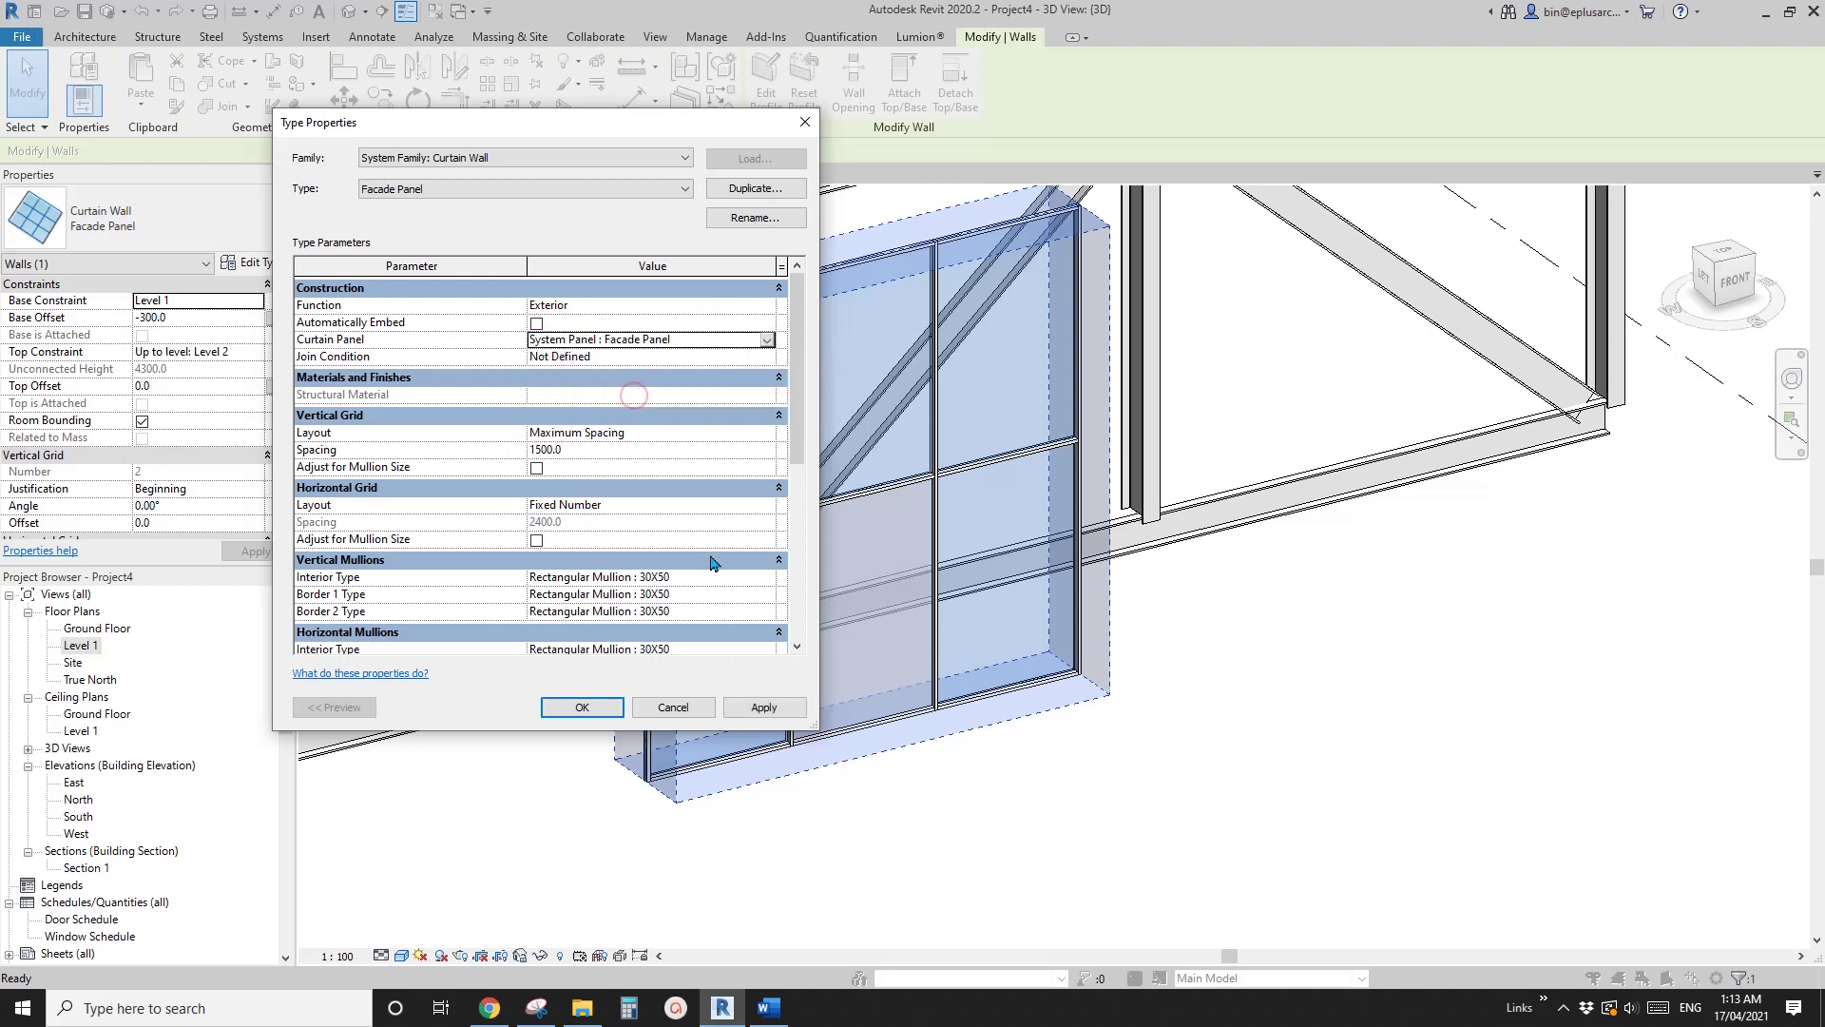
pyautogui.click(591, 707)
# - Examine the Facade Panel wall's individual panels and mullions by selecting them one at a time
pyautogui.keyDown('shift'); pyautogui.moveTo(1006, 611); pyautogui.dragTo(1010, 601, button='middle'); pyautogui.keyUp('shift')
pyautogui.scroll(-1, 1009, 601)
pyautogui.press('Escape')
pyautogui.keyDown('shift'); pyautogui.moveTo(993, 466); pyautogui.dragTo(794, 529, button='middle'); pyautogui.keyUp('shift')
pyautogui.press('Tab')
pyautogui.click(968, 459)
pyautogui.press('Escape')
pyautogui.click(995, 434)
pyautogui.click(875, 559)
pyautogui.press('Escape')
pyautogui.click(852, 601)
pyautogui.click(842, 545)
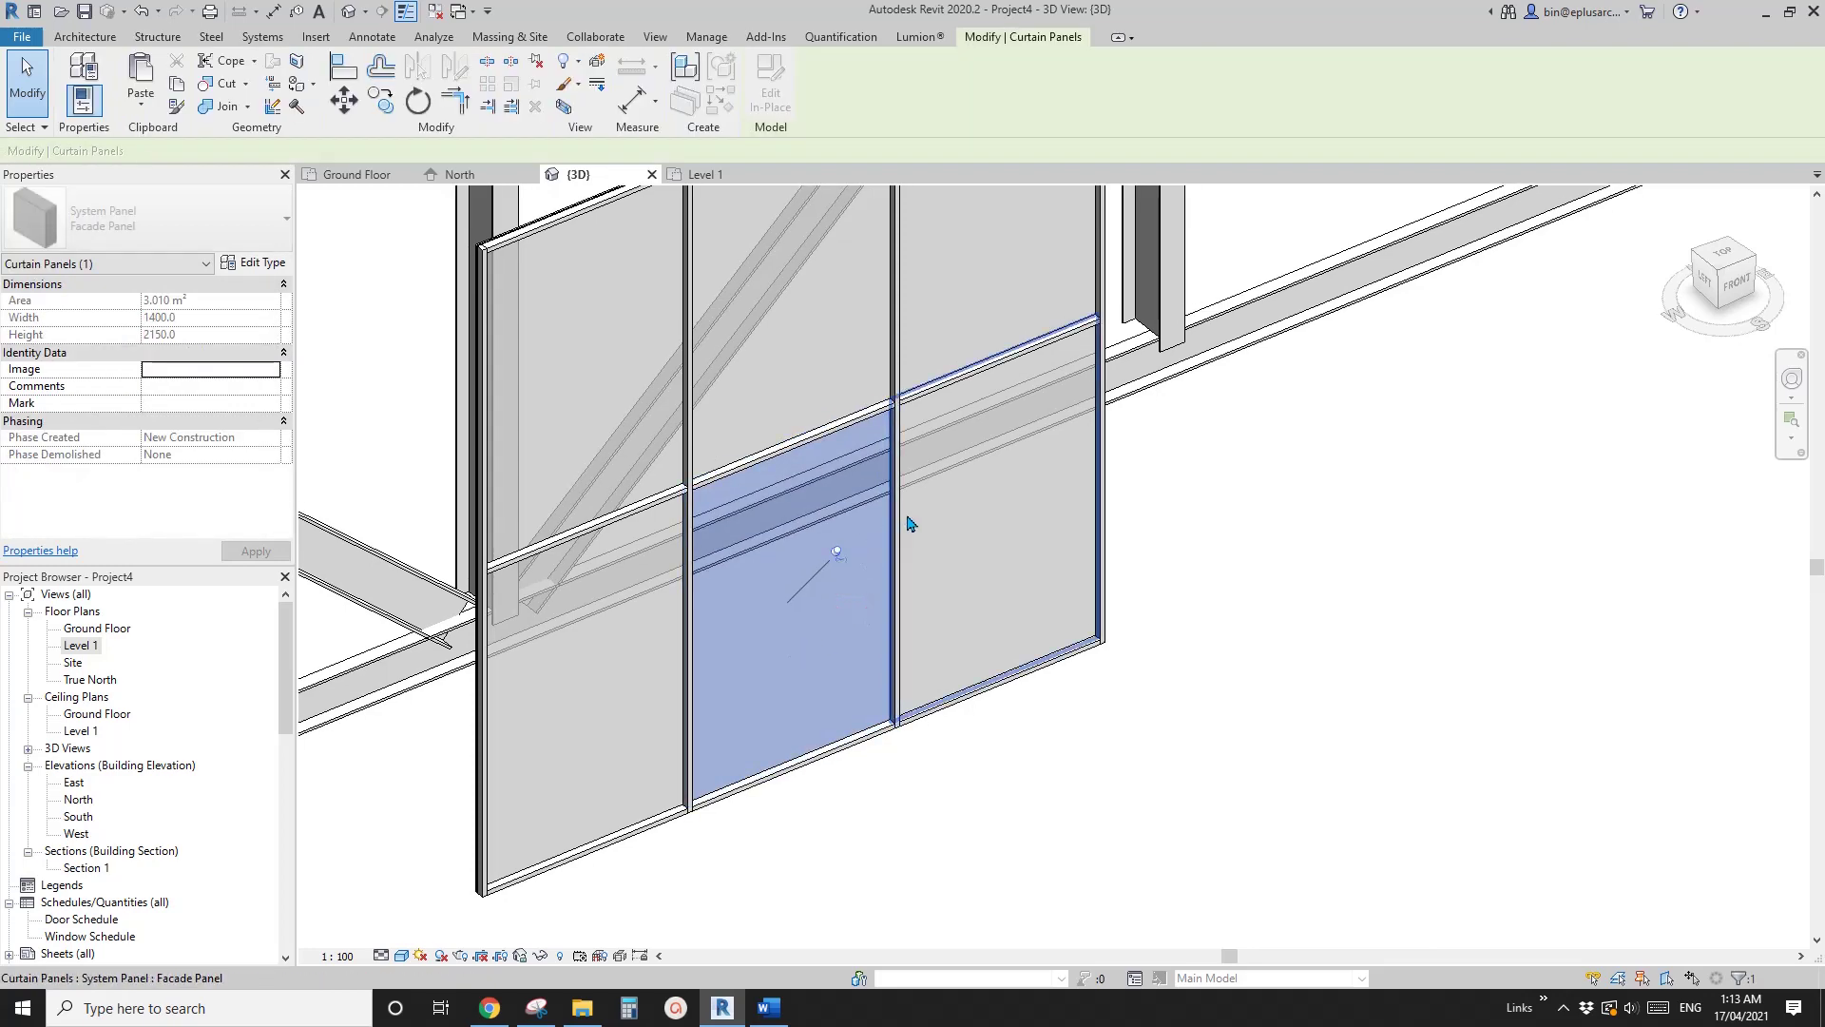
pyautogui.press('Escape')
pyautogui.click(941, 516)
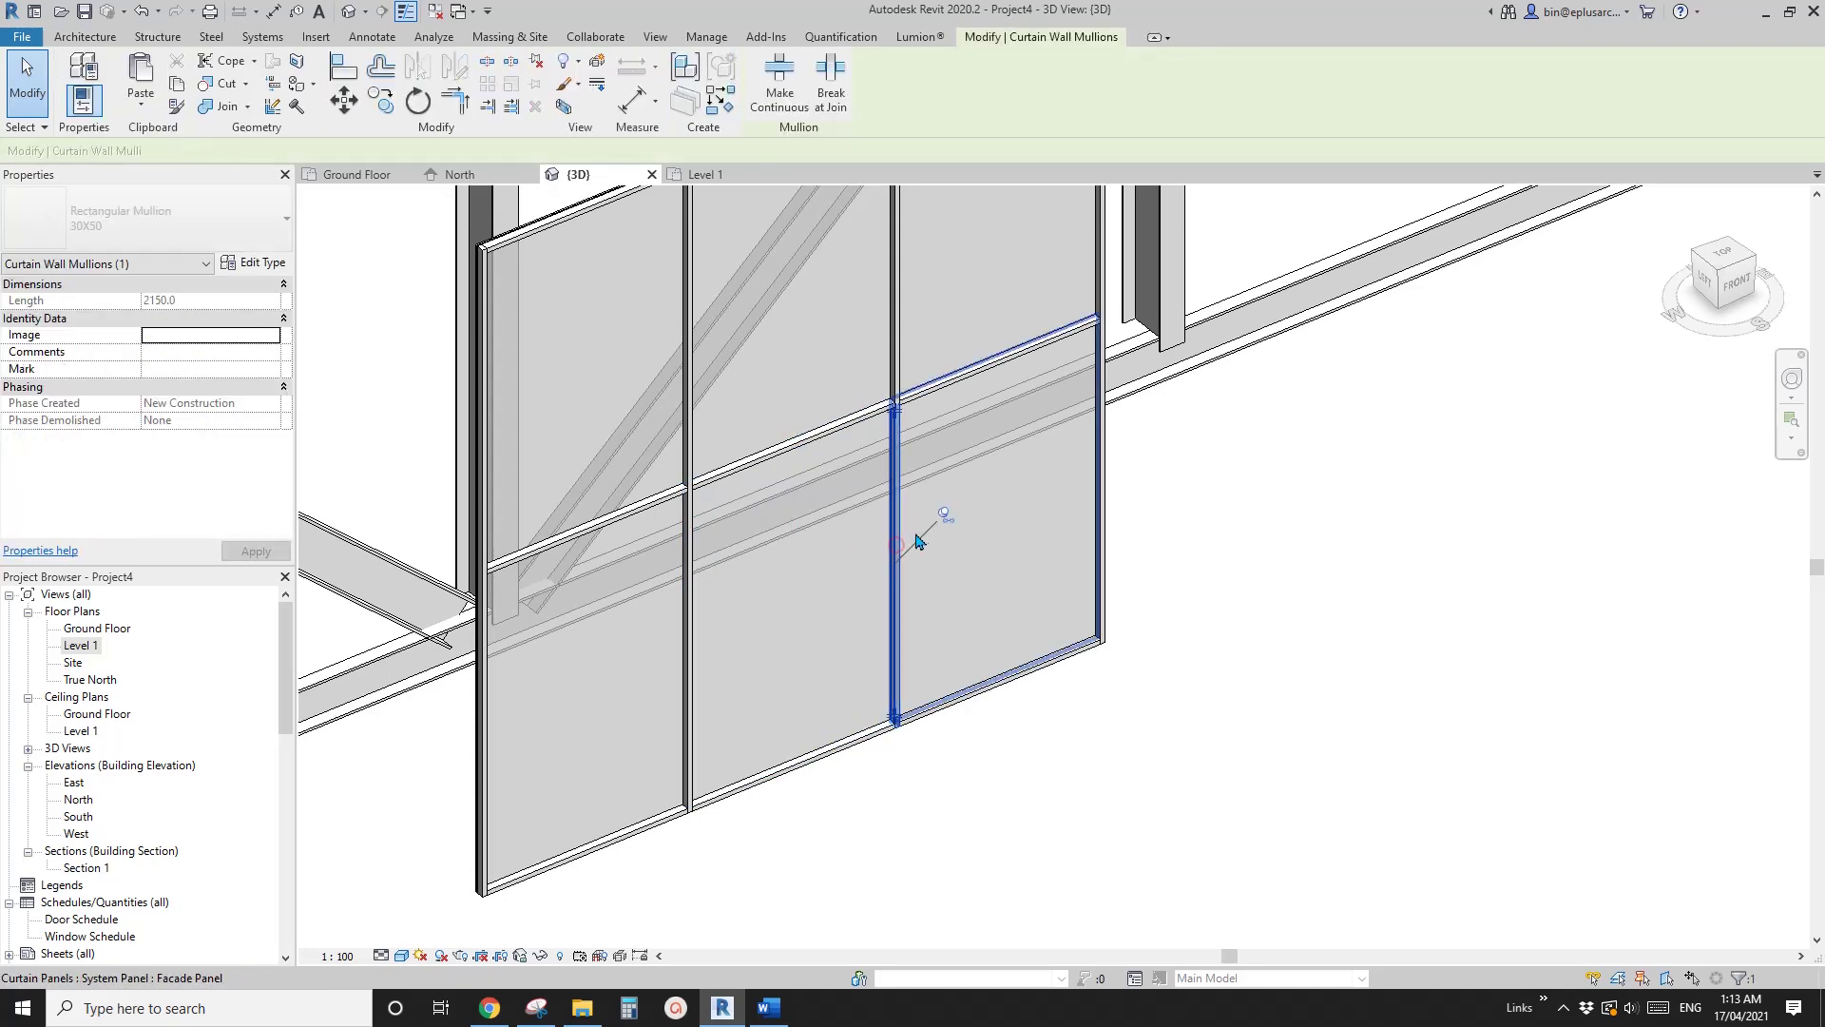
pyautogui.moveTo(918, 537); pyautogui.dragTo(929, 528, button='middle')
pyautogui.press('Escape')
pyautogui.click(834, 565)
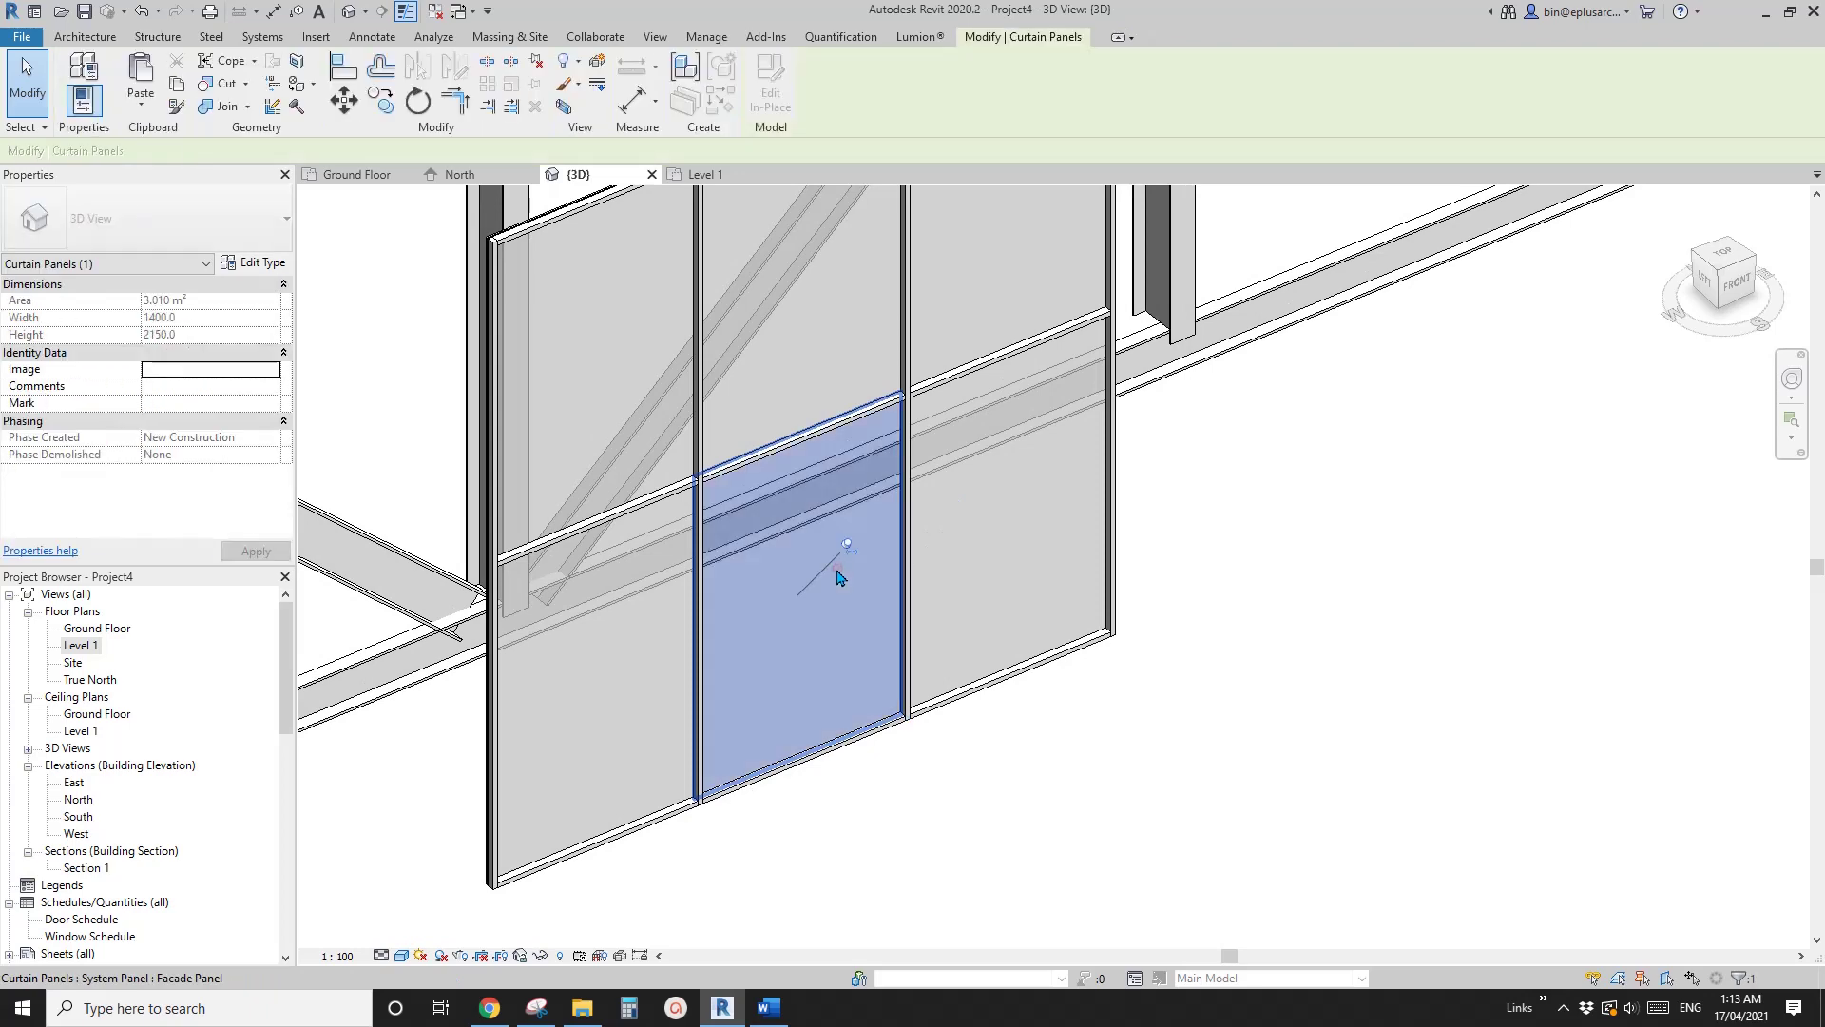
pyautogui.press('Escape')
# - Check the curtain panel assignment in the Facade Panel wall's type properties
pyautogui.click(838, 686)
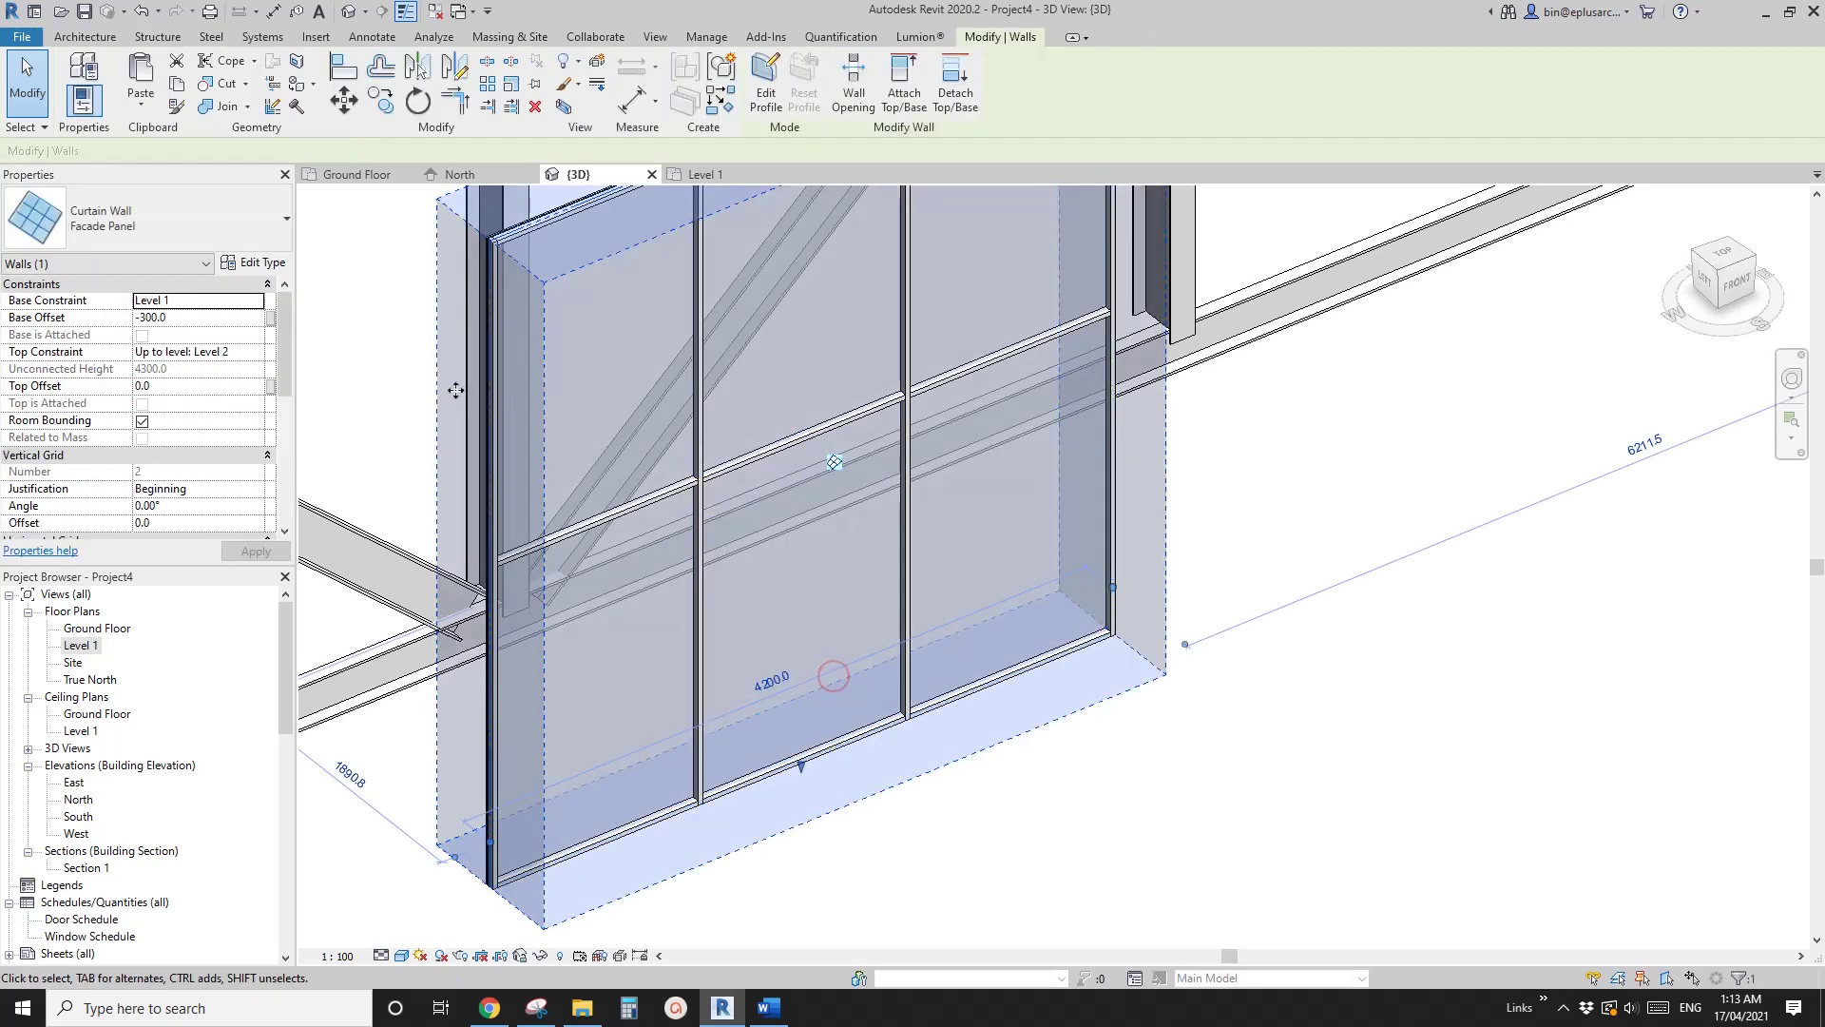
pyautogui.click(255, 263)
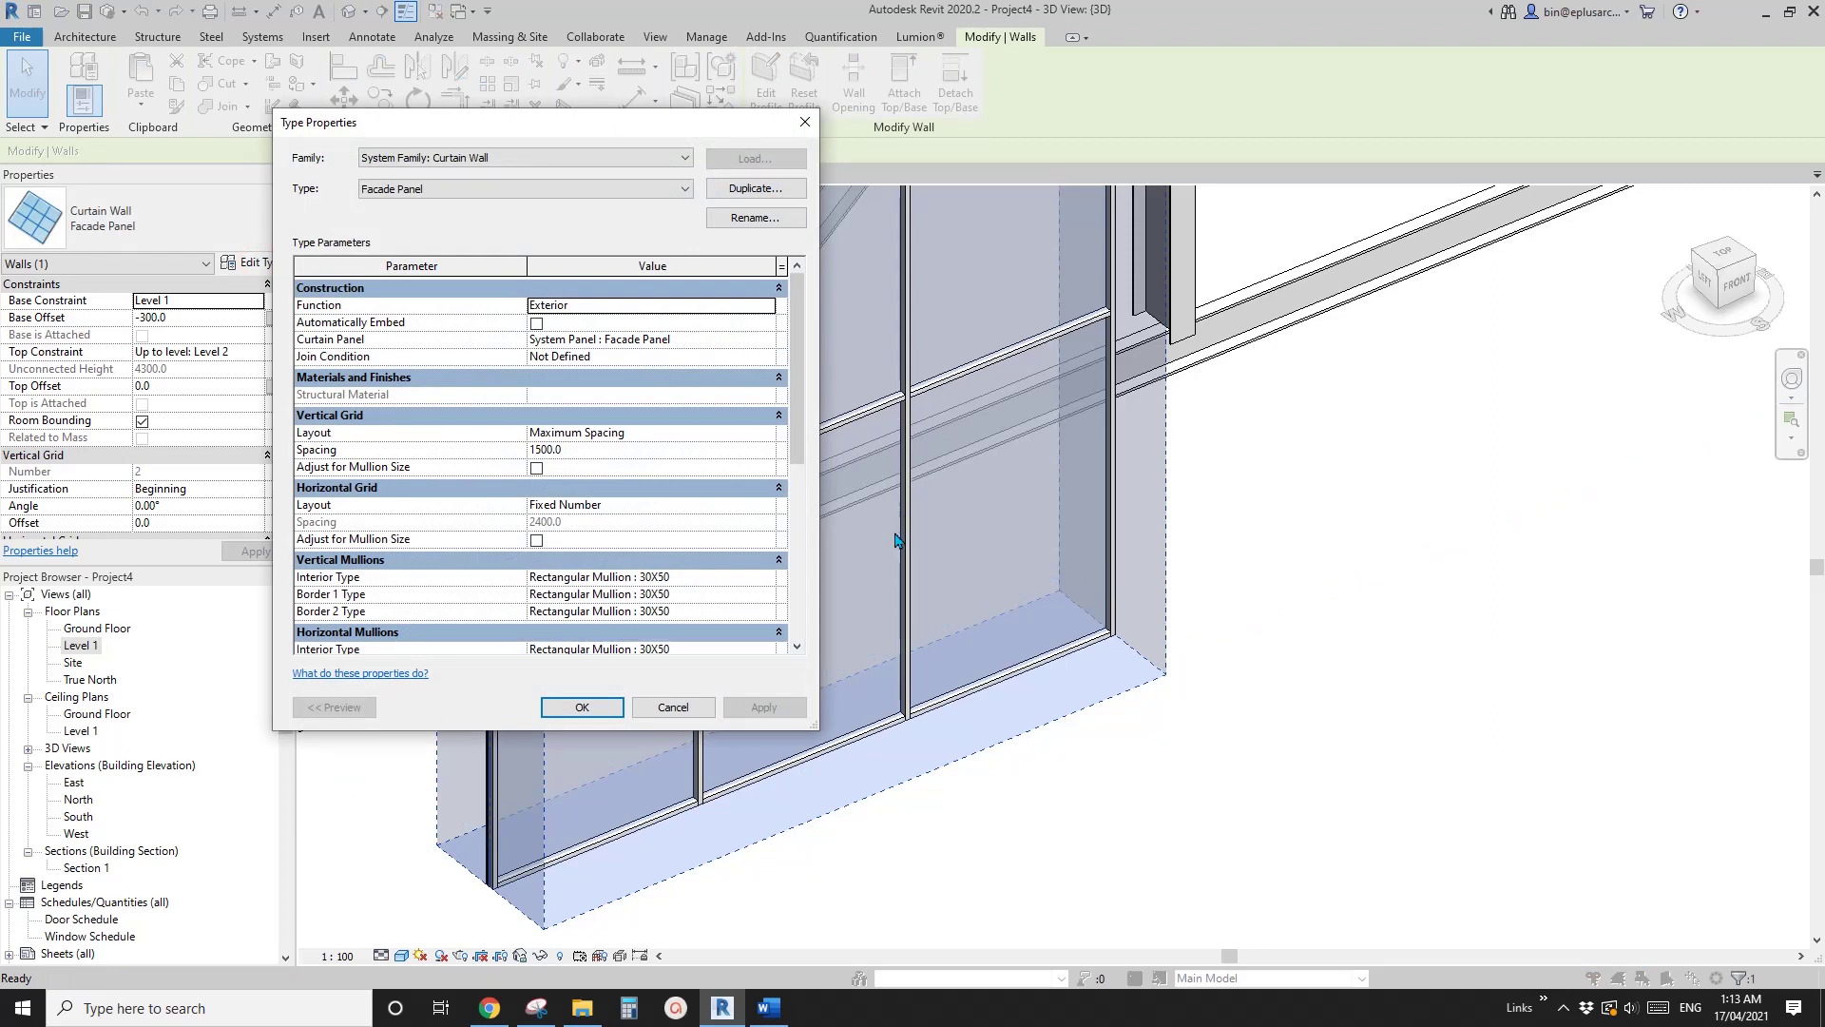
pyautogui.click(595, 339)
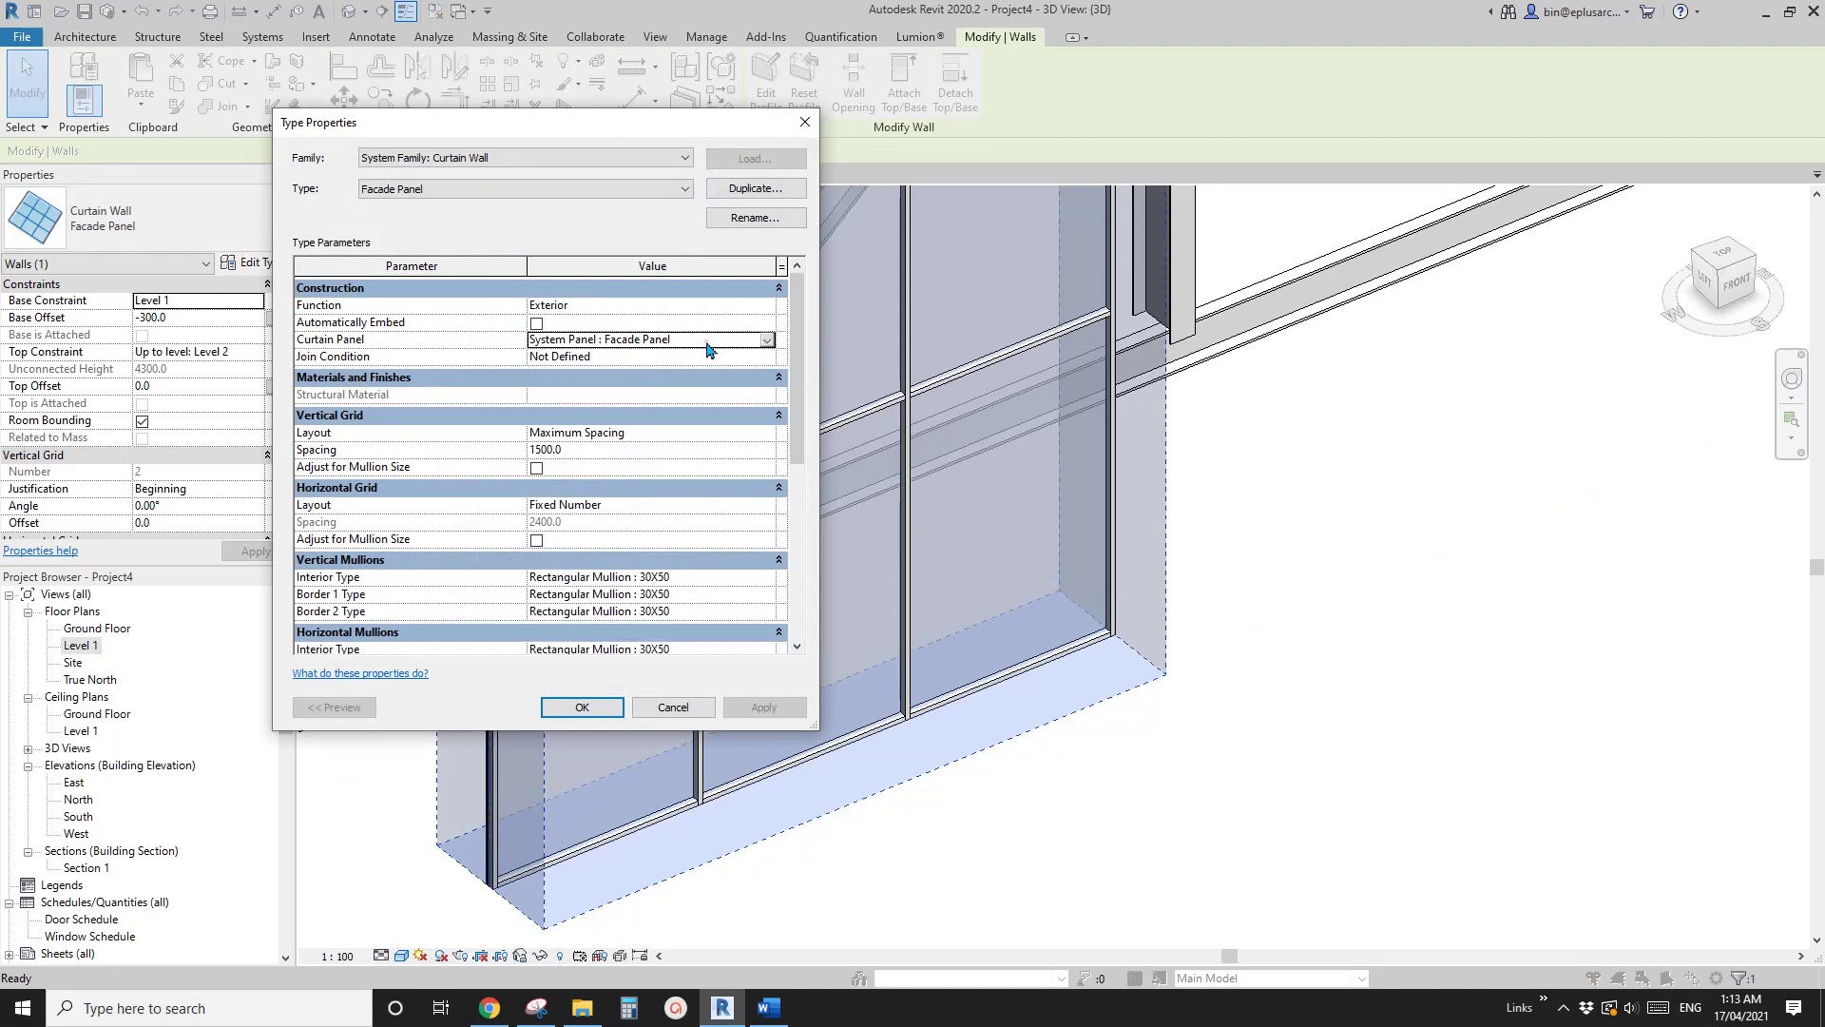
pyautogui.click(766, 339)
pyautogui.click(767, 339)
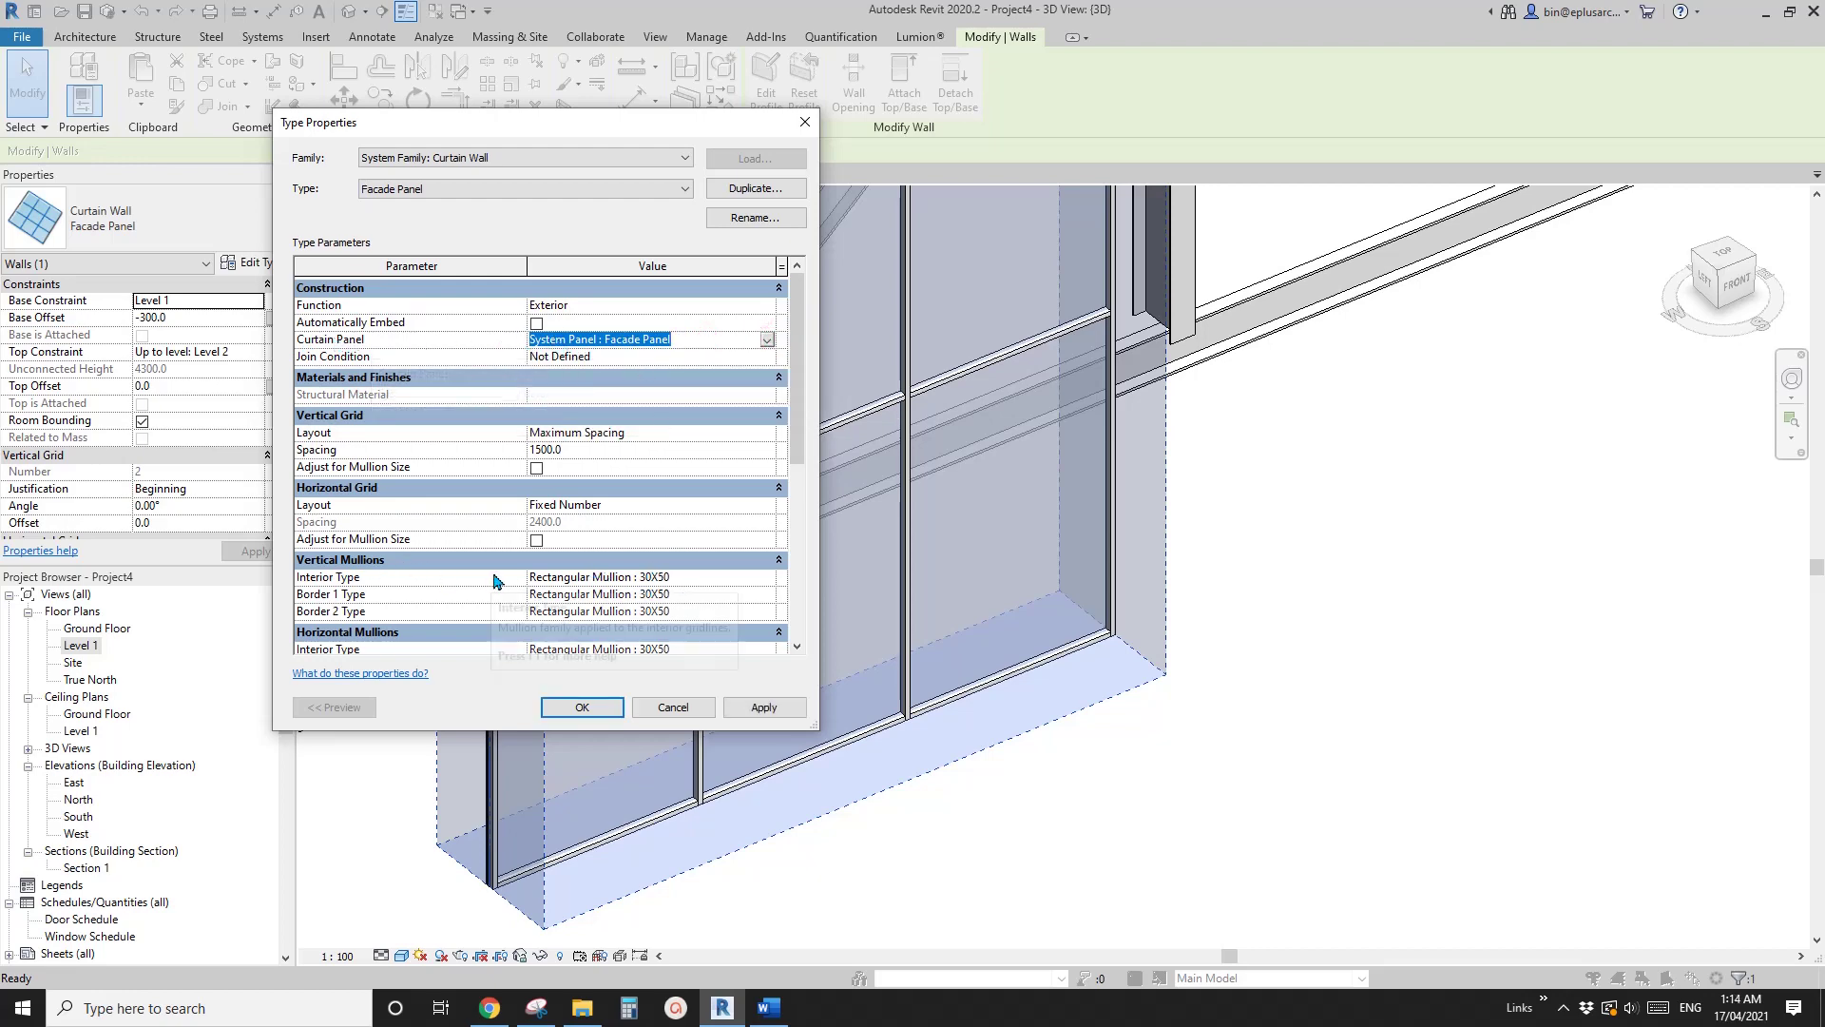
pyautogui.click(751, 711)
pyautogui.press('Escape')
# - Unpin the Facade Panel wall's lower middle panel and change its type to System Panel : Glazed
pyautogui.moveTo(915, 610); pyautogui.dragTo(909, 623, button='middle')
pyautogui.press('Escape')
pyautogui.press('Tab')
pyautogui.click(827, 592)
pyautogui.click(838, 559)
pyautogui.moveTo(832, 625); pyautogui.dragTo(891, 603, button='middle')
pyautogui.click(176, 206)
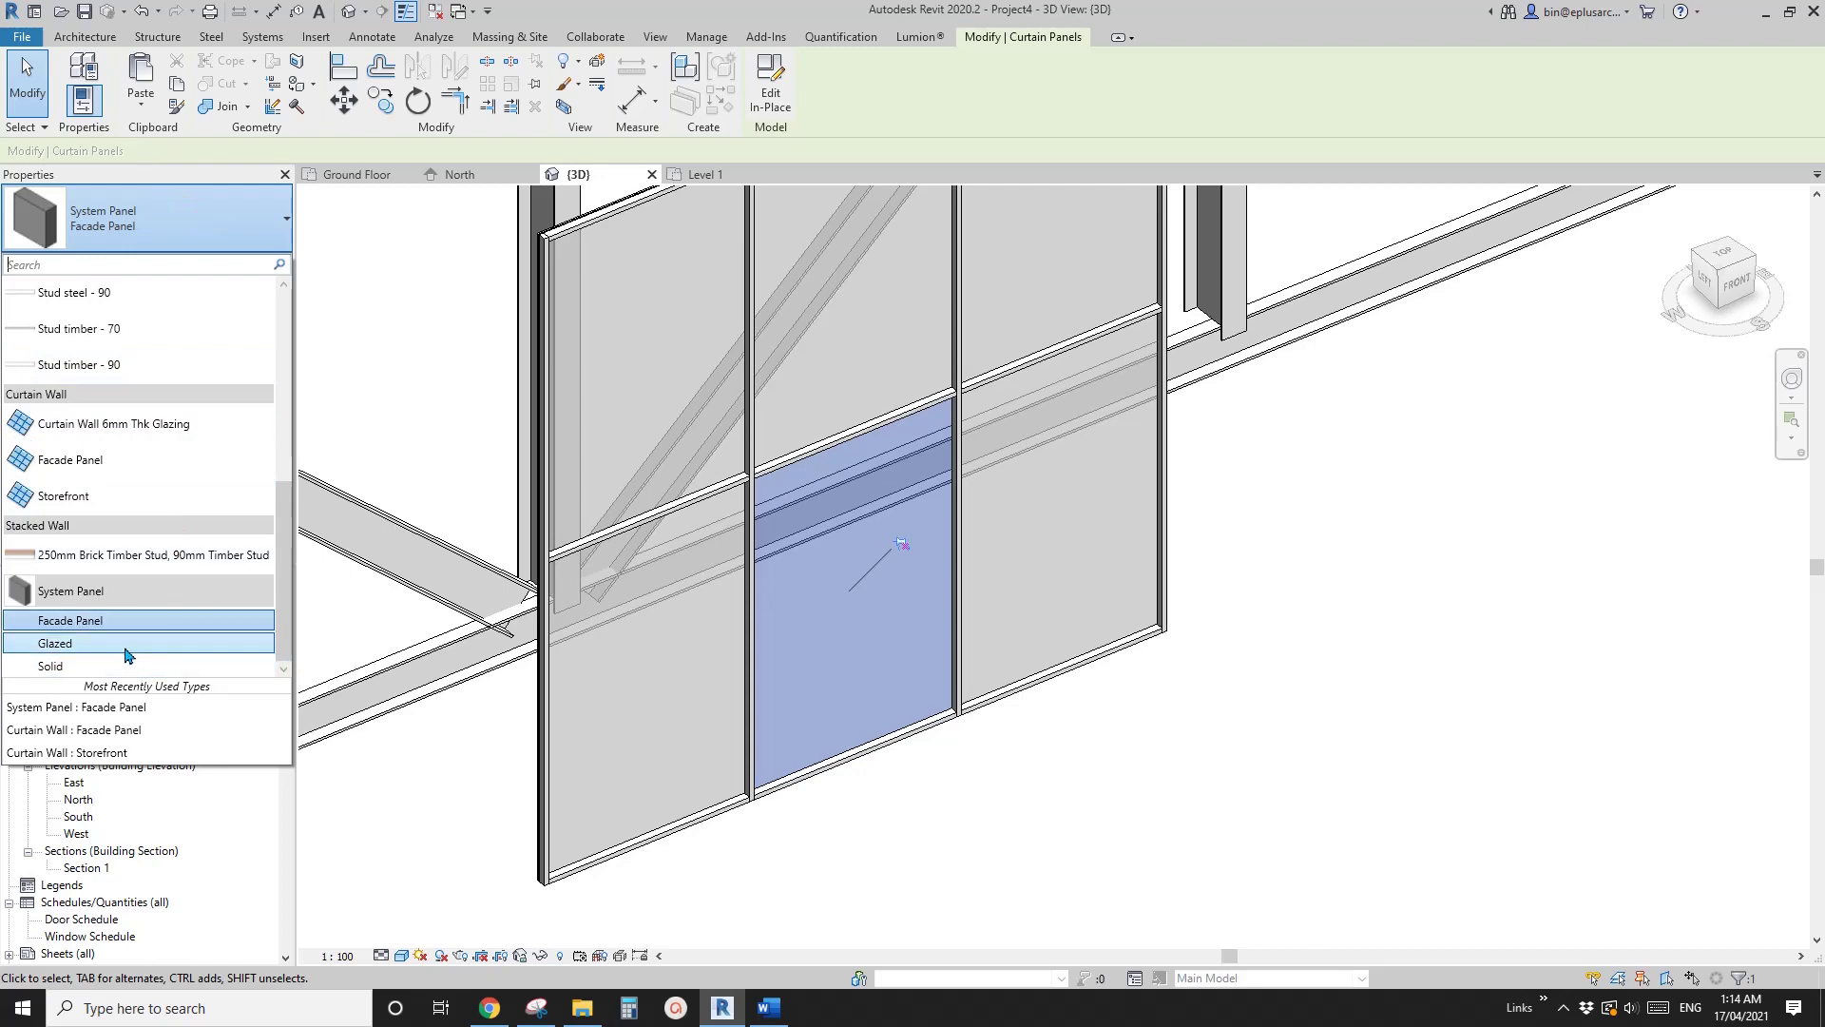
pyautogui.click(111, 646)
pyautogui.click(1087, 741)
pyautogui.scroll(-1, 1089, 723)
pyautogui.scroll(-1, 1088, 709)
pyautogui.keyDown('shift'); pyautogui.moveTo(1089, 709); pyautogui.dragTo(873, 680, button='middle'); pyautogui.keyUp('shift')
pyautogui.keyDown('shift'); pyautogui.moveTo(1044, 681); pyautogui.dragTo(993, 668, button='middle'); pyautogui.keyUp('shift')
# - Pin the glazed panel again to restore the curtain panel type assigned by the wall
pyautogui.press('Tab')
pyautogui.click(830, 567)
pyautogui.click(997, 723)
pyautogui.press('Tab')
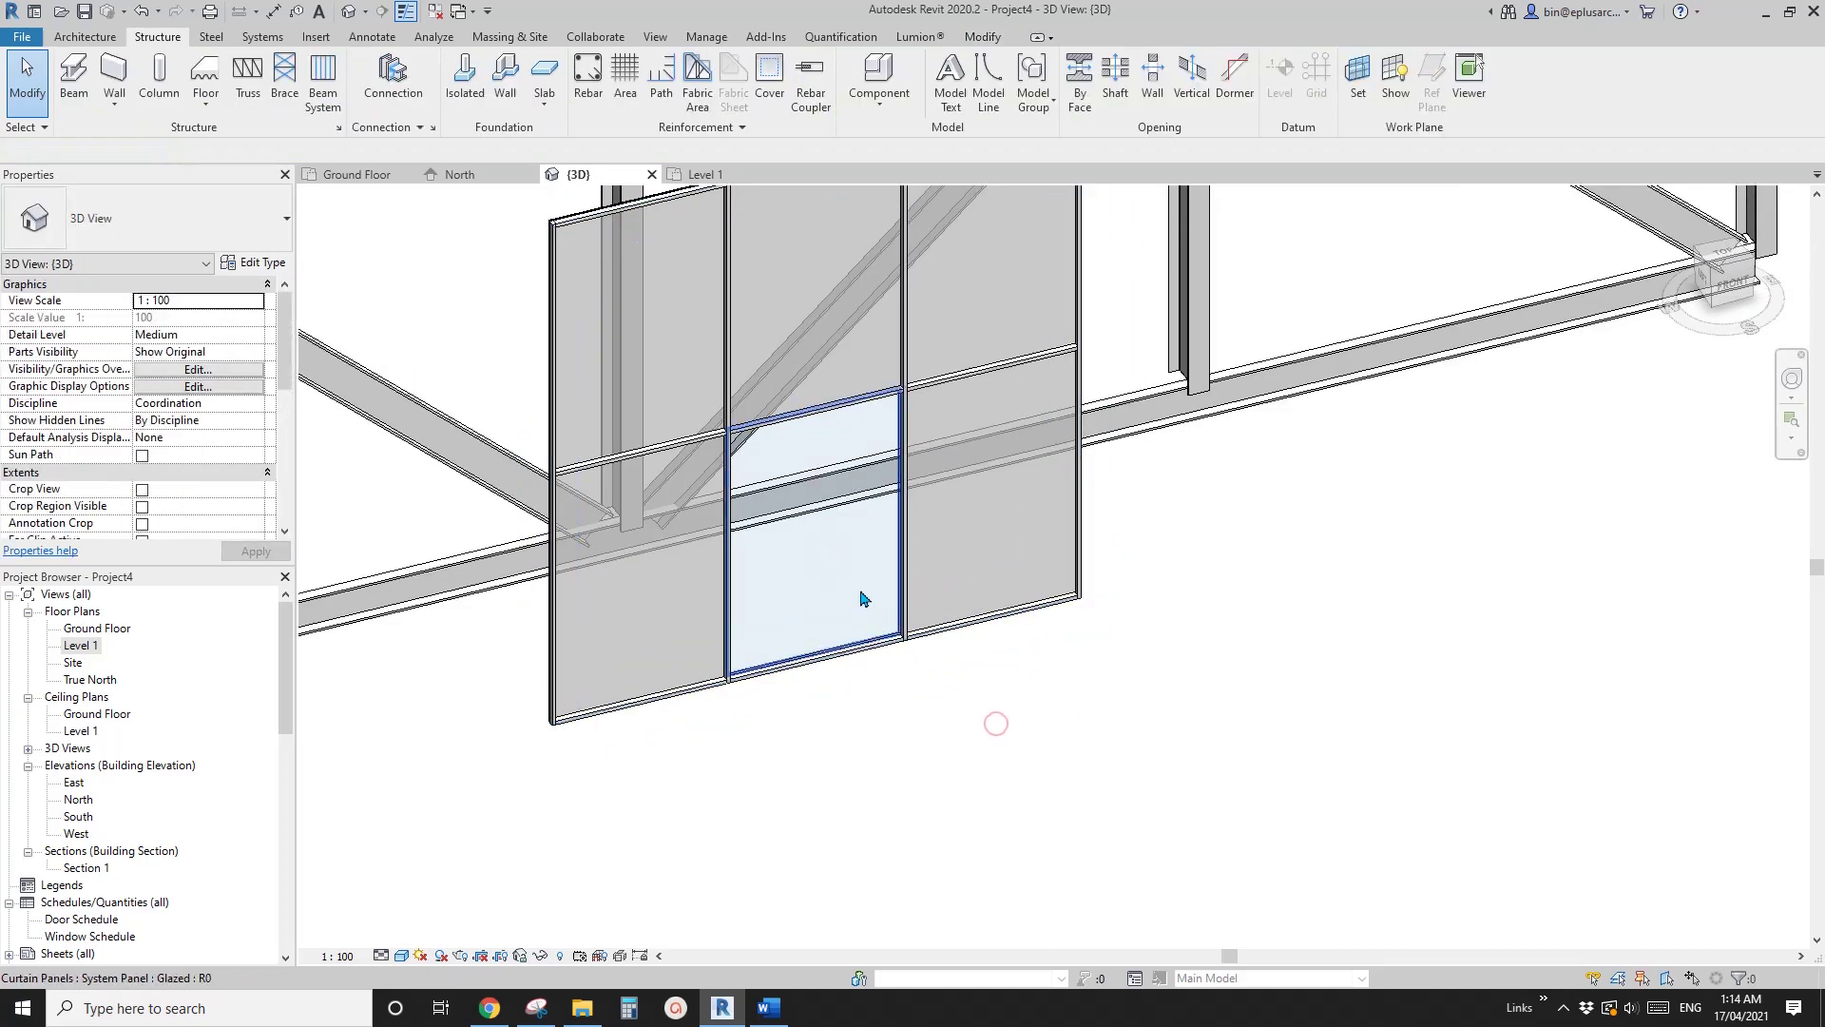
pyautogui.click(863, 598)
pyautogui.click(1109, 741)
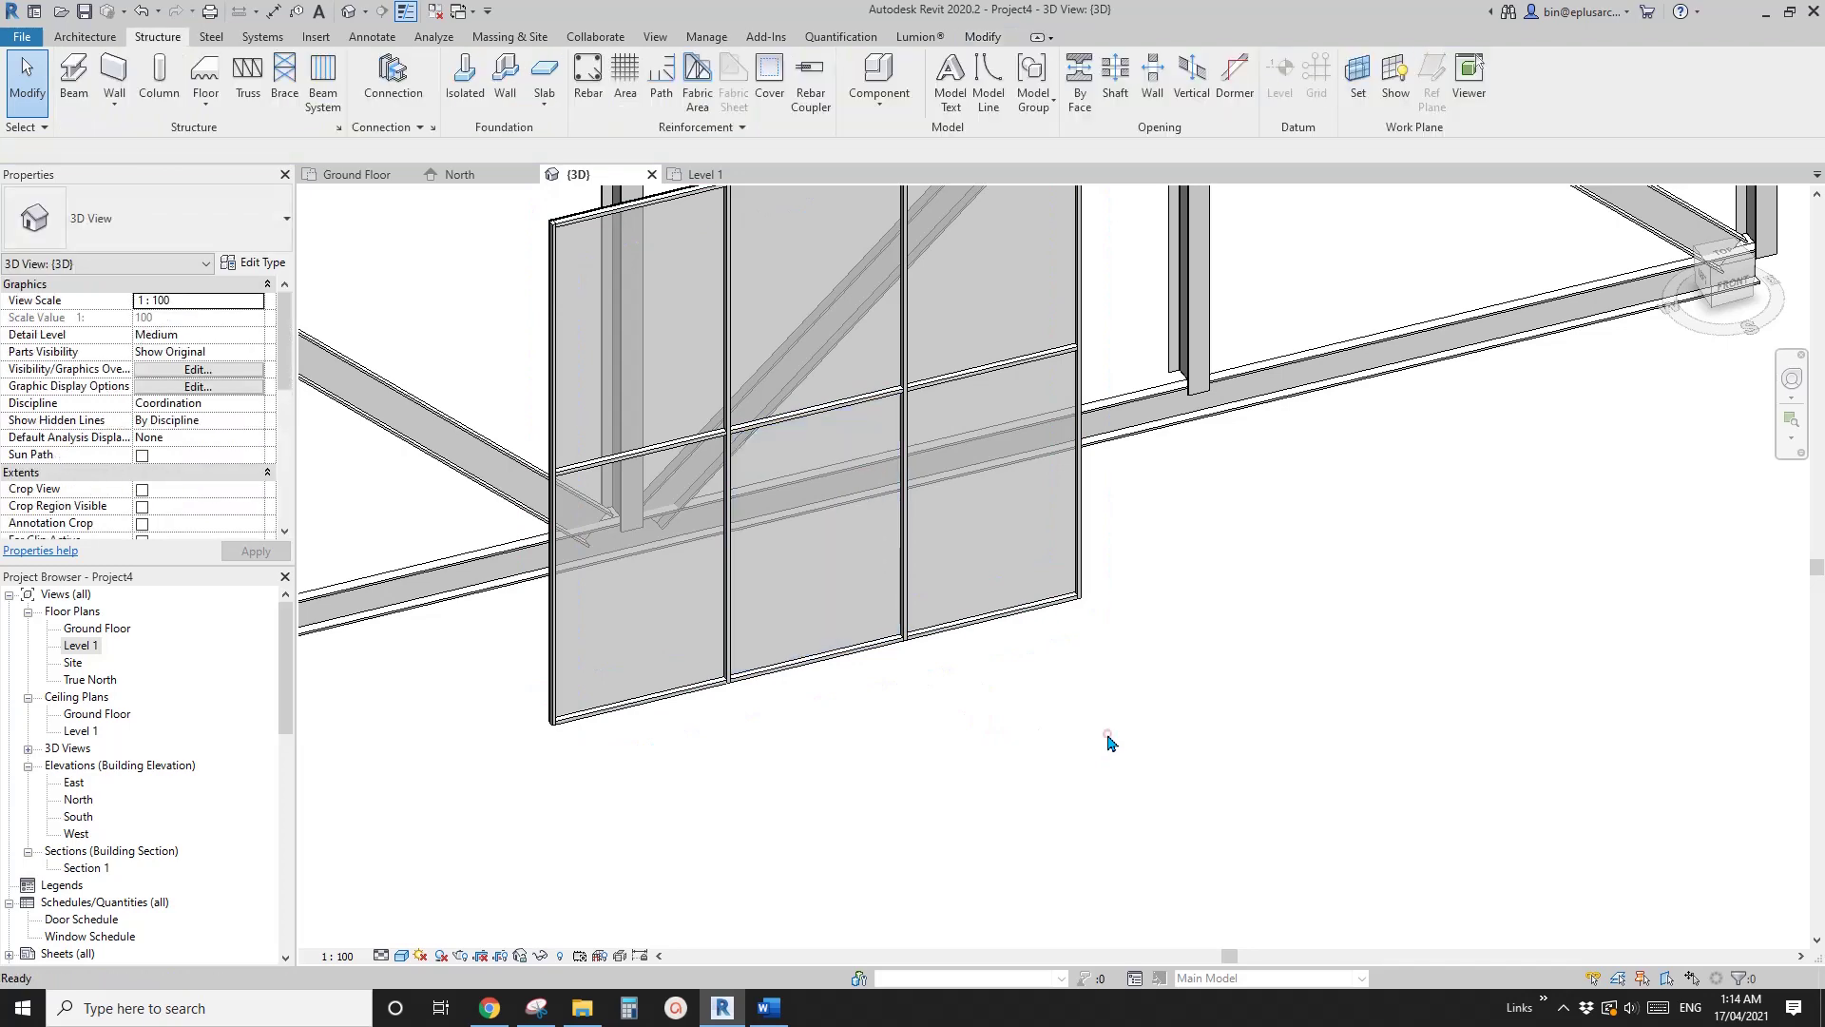
# - Examine the panel and mullion depth, and compare it with the building reference photo in the Word document
pyautogui.scroll(-2, 1029, 719)
pyautogui.keyDown('shift'); pyautogui.moveTo(1026, 718); pyautogui.dragTo(1071, 673, button='middle'); pyautogui.keyUp('shift')
pyautogui.scroll(1, 969, 654)
pyautogui.moveTo(941, 590); pyautogui.dragTo(894, 641, button='middle')
pyautogui.scroll(1, 904, 611)
pyautogui.keyDown('shift'); pyautogui.moveTo(894, 642); pyautogui.dragTo(929, 643, button='middle'); pyautogui.keyUp('shift')
pyautogui.click(863, 881)
pyautogui.click(769, 1008)
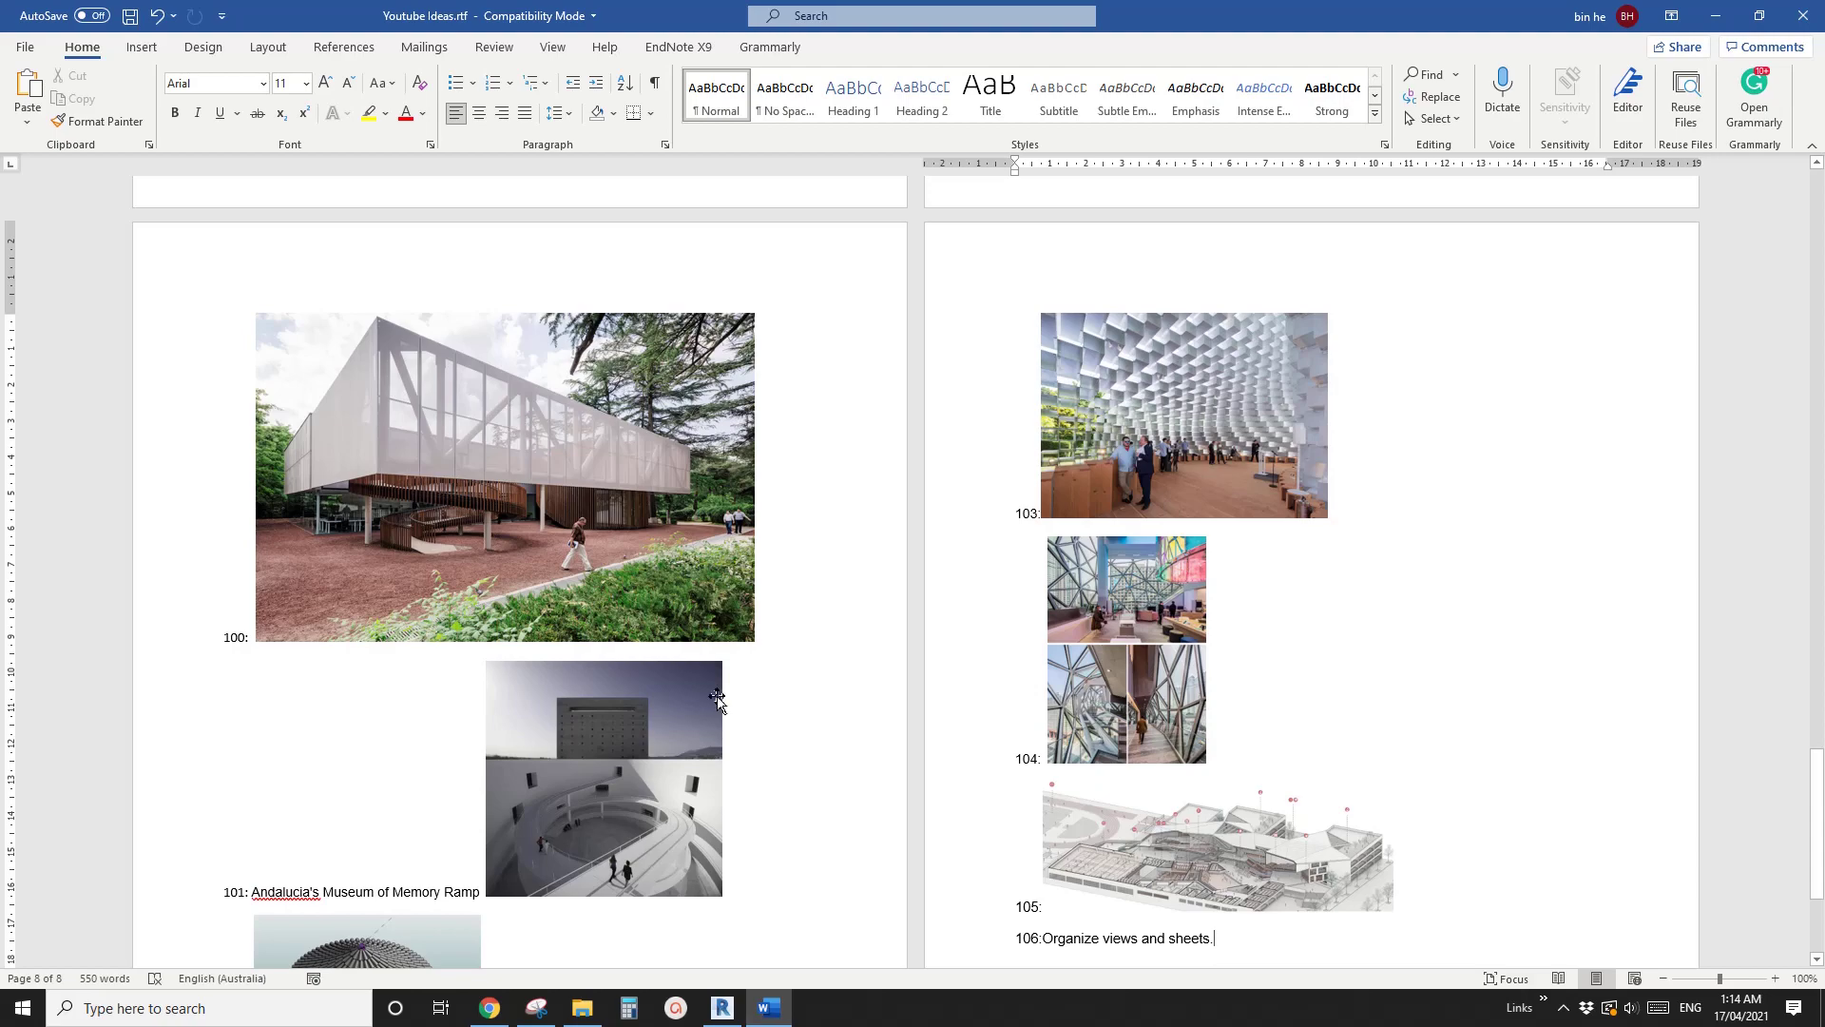
pyautogui.click(725, 1006)
# - Examine the mullion framing up close, selecting the horizontal mullion above the lower middle panel
pyautogui.moveTo(978, 680); pyautogui.dragTo(986, 719, button='middle')
pyautogui.scroll(3, 960, 637)
pyautogui.moveTo(988, 618); pyautogui.dragTo(948, 449, button='middle')
pyautogui.scroll(-1, 949, 449)
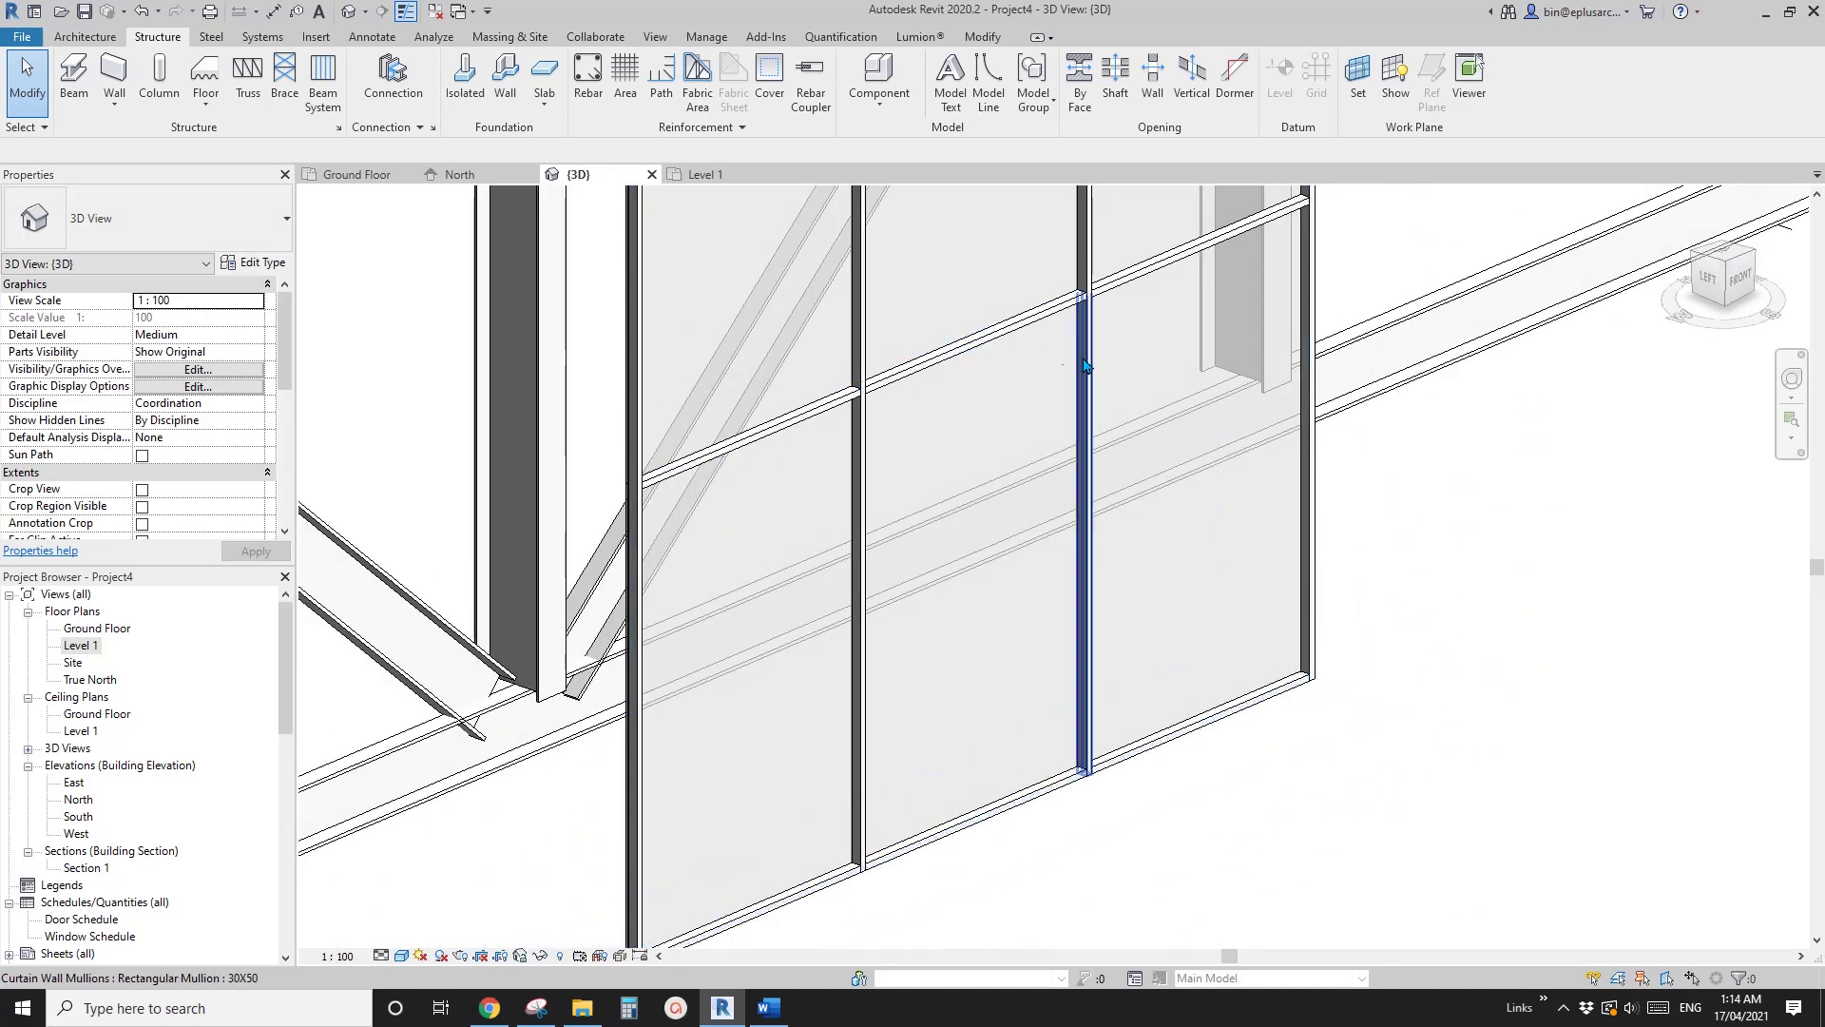
pyautogui.moveTo(1085, 365); pyautogui.dragTo(972, 403, button='middle')
pyautogui.click(879, 369)
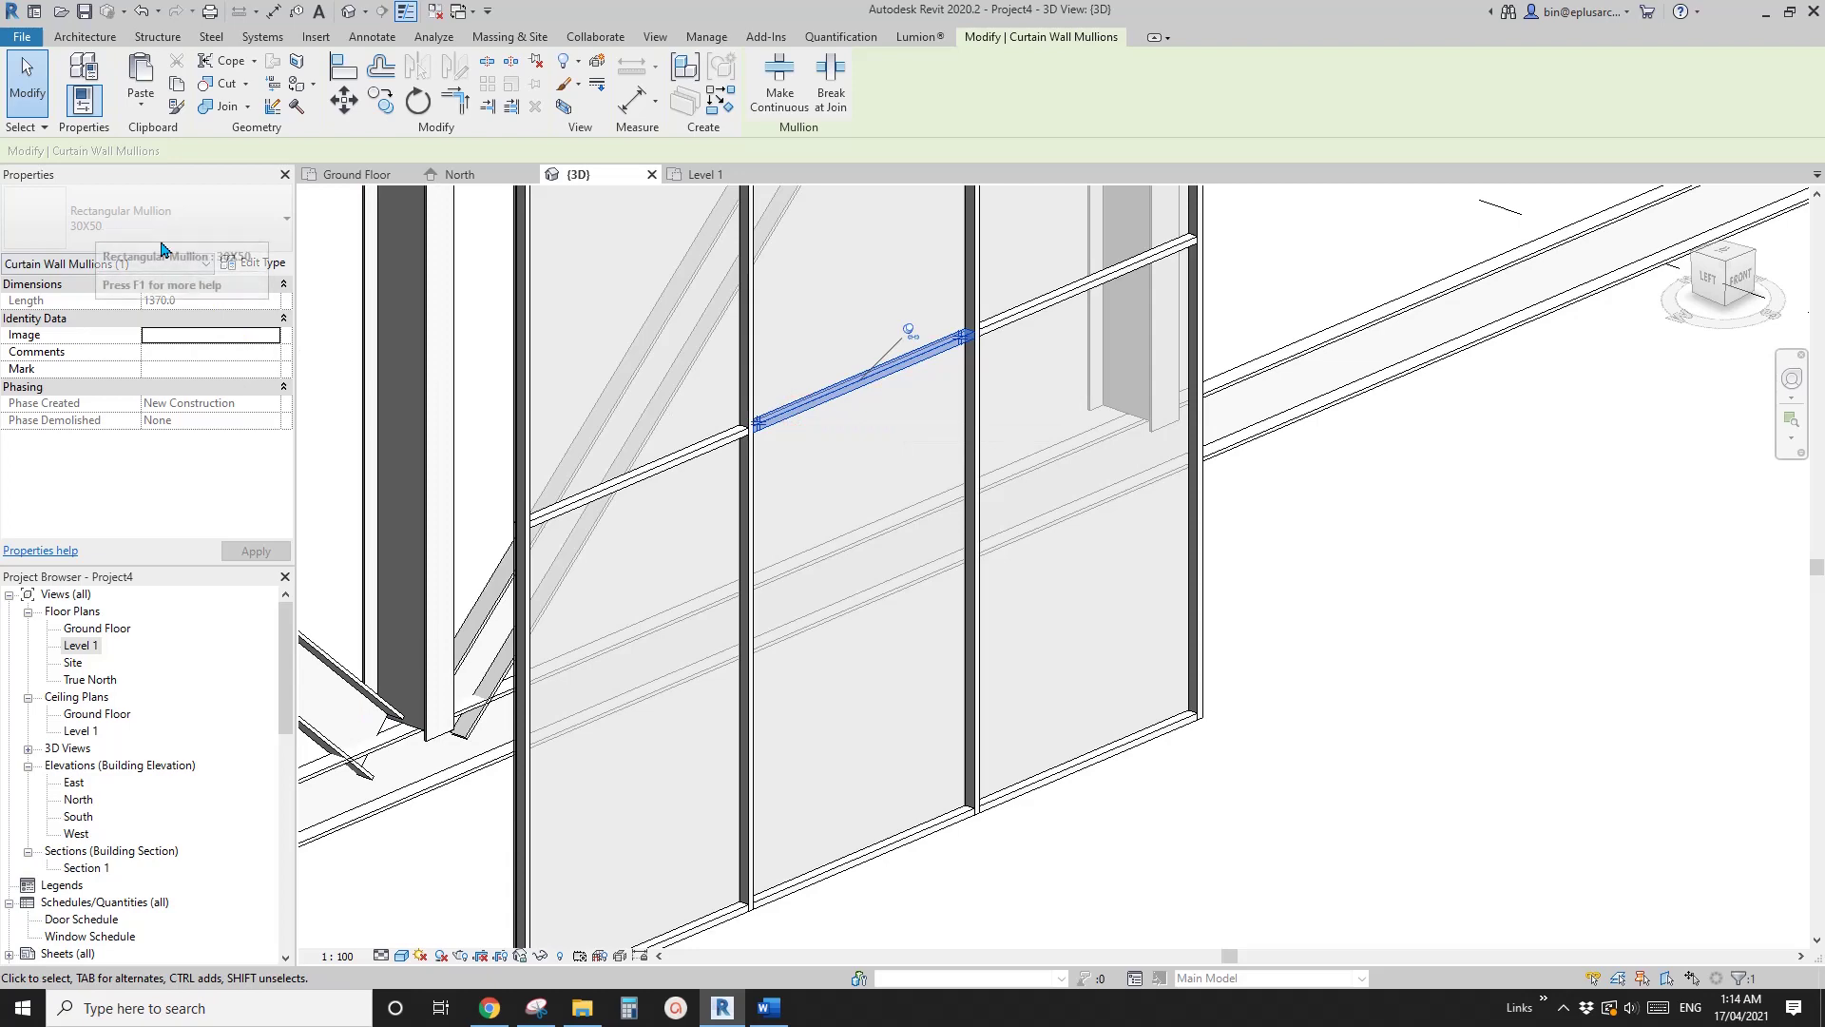
pyautogui.press('Escape')
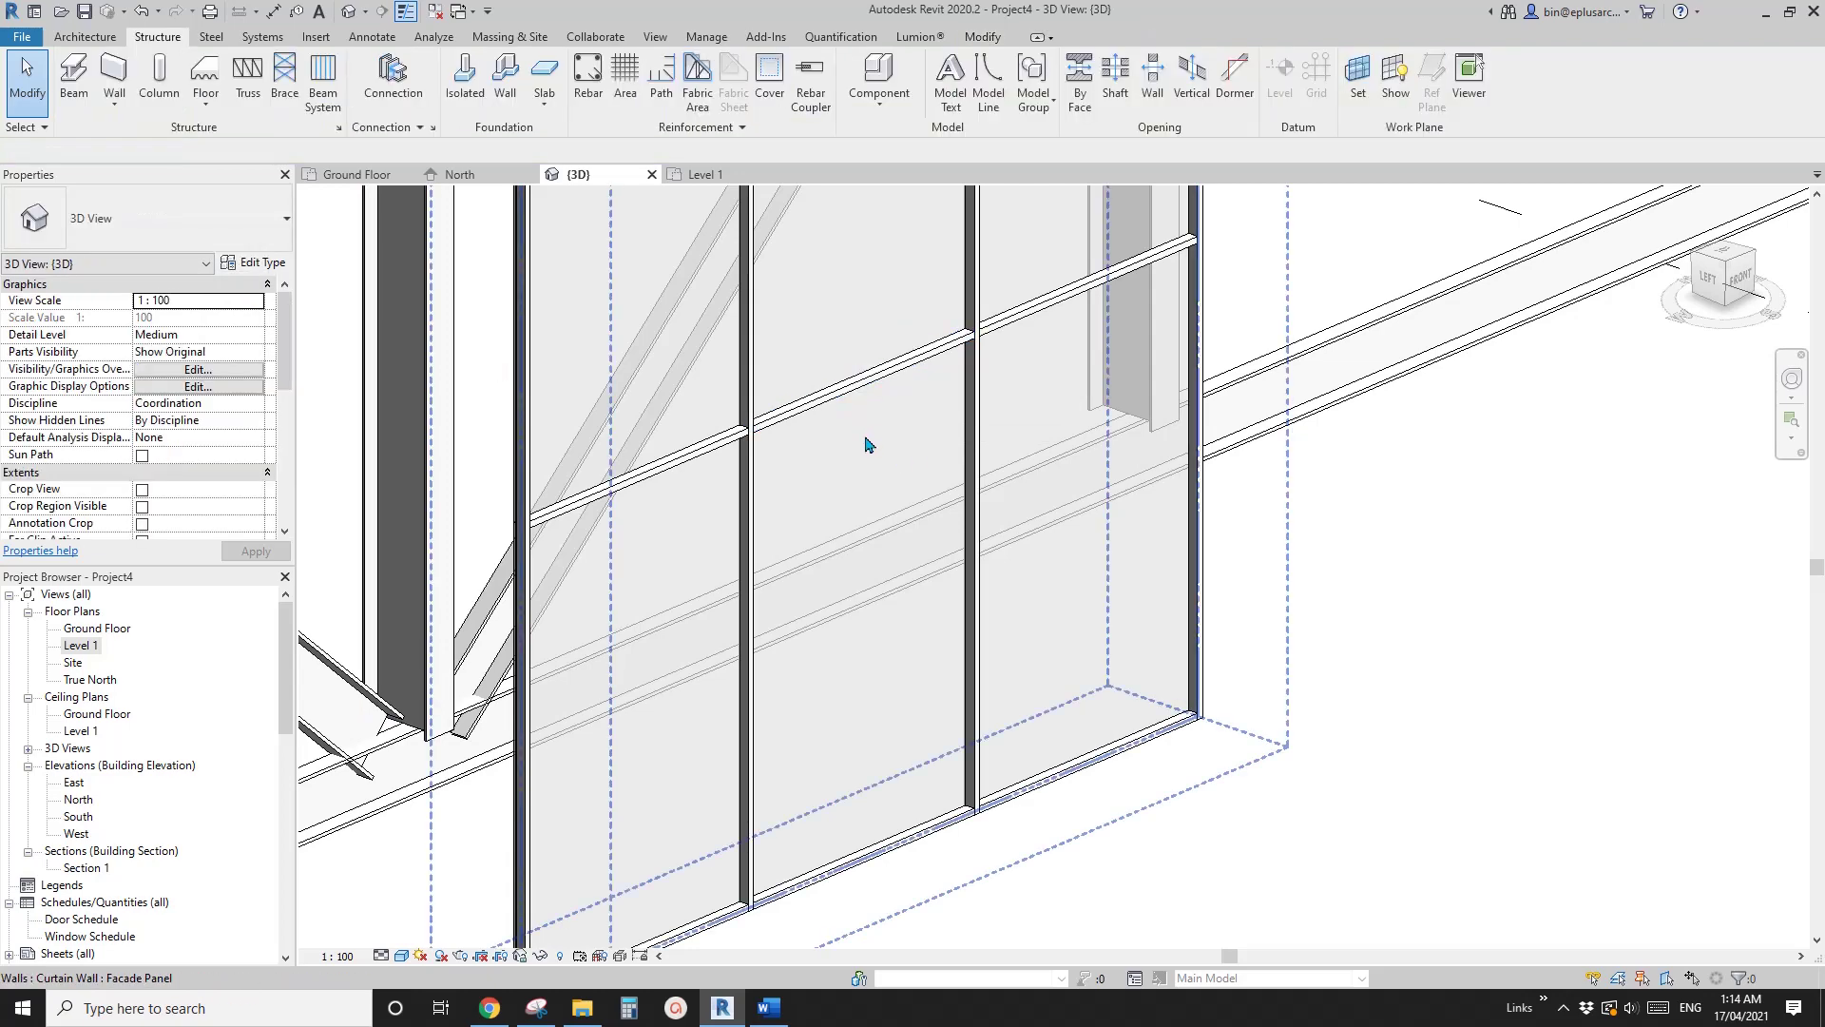
# - Unpin the lower middle panel and set the offset of its Facade Panel type to 0
pyautogui.click(868, 438)
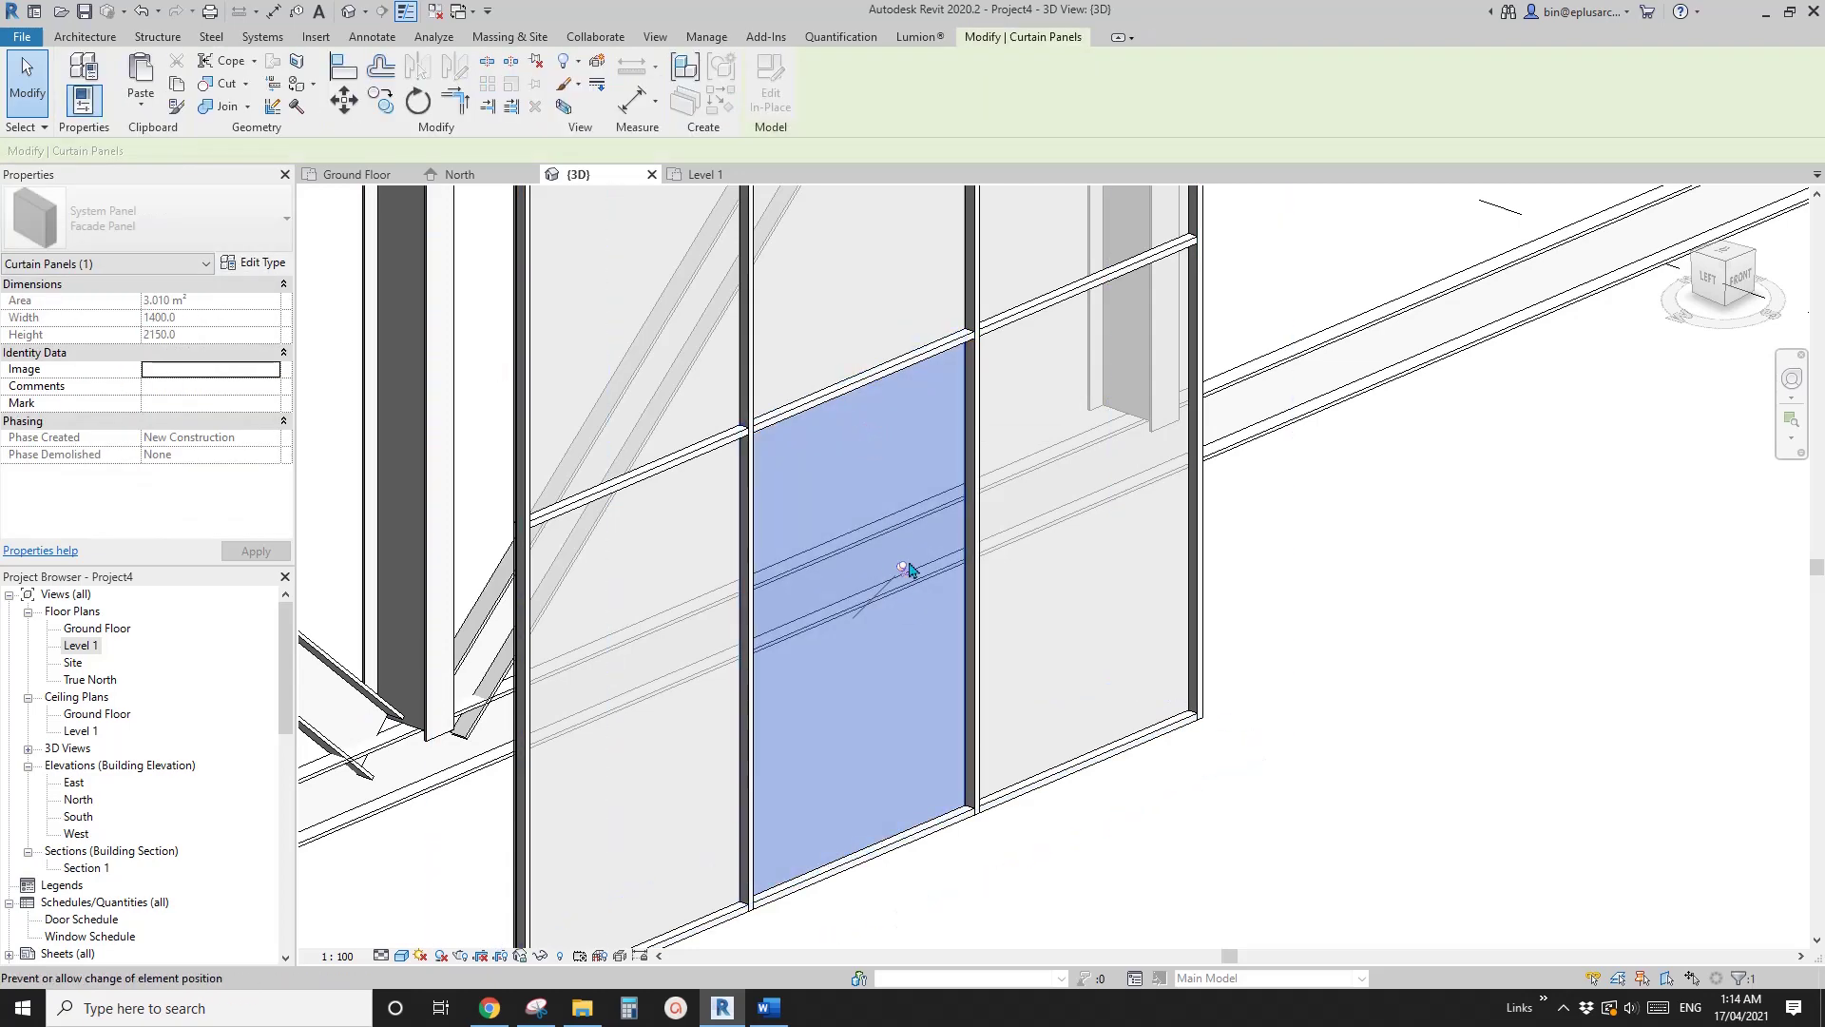
pyautogui.click(908, 568)
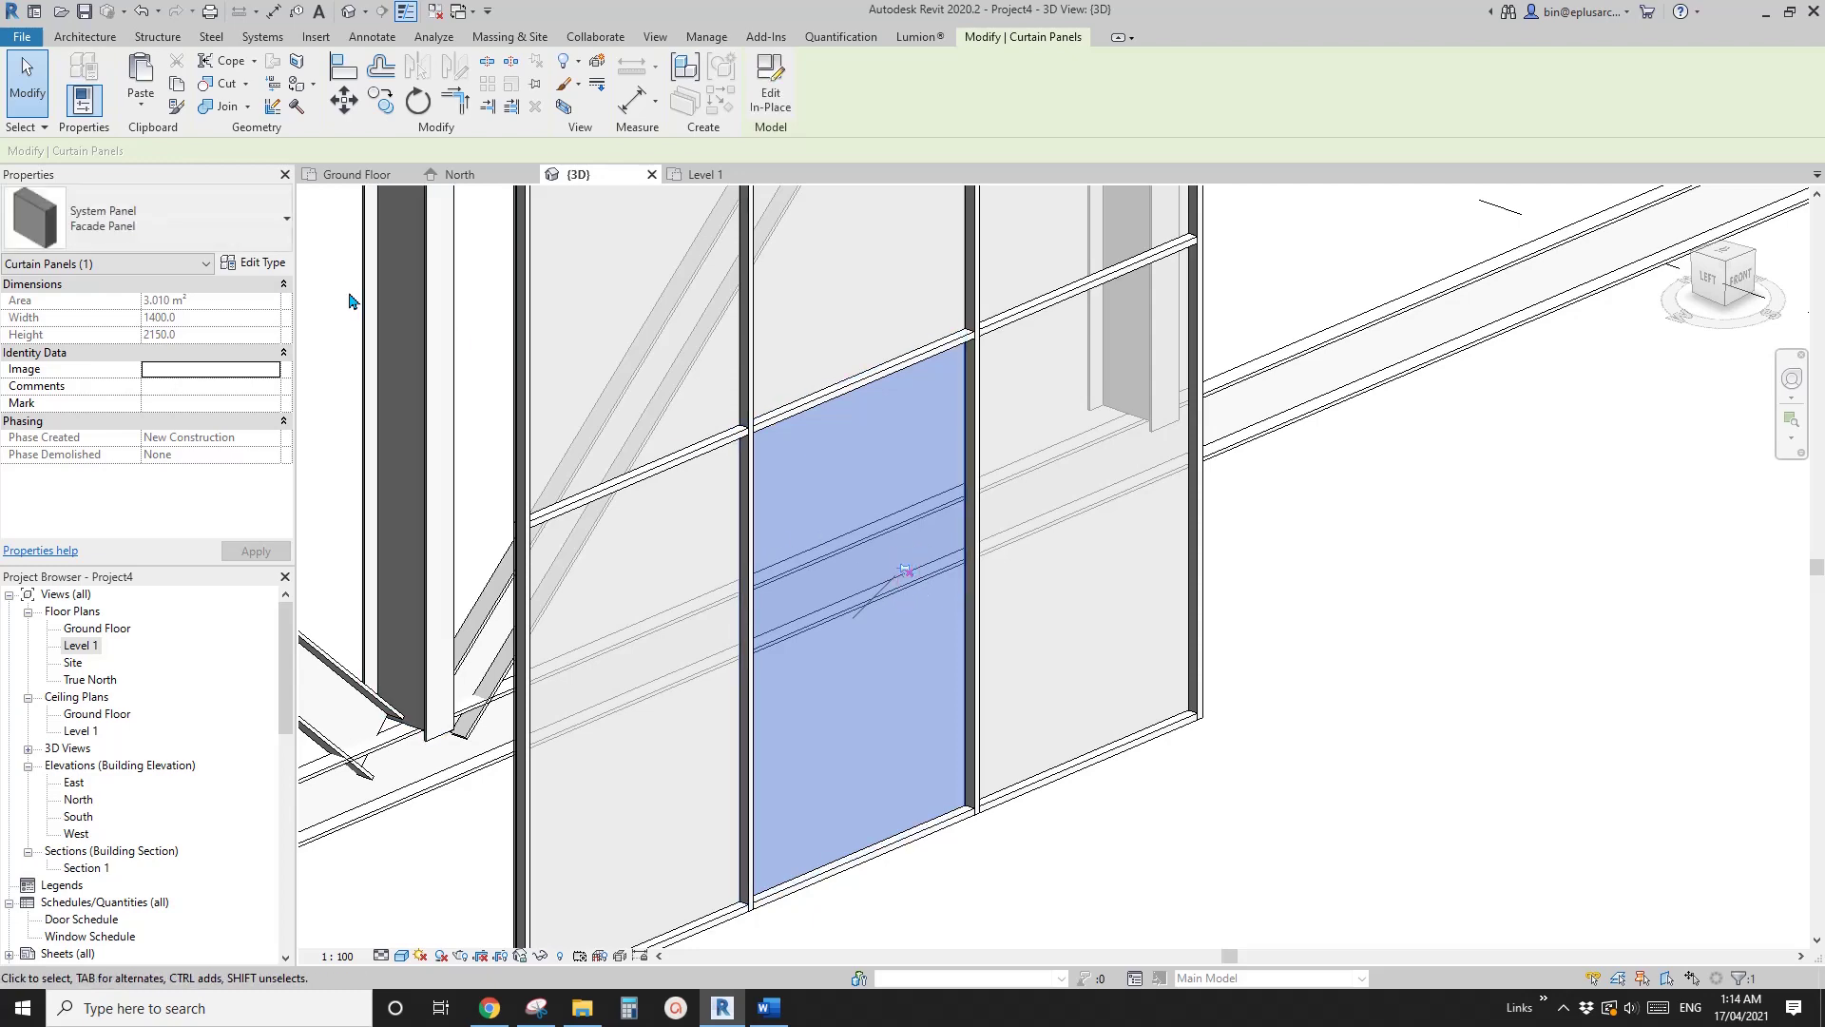
pyautogui.click(254, 266)
pyautogui.moveTo(533, 120); pyautogui.dragTo(365, 117)
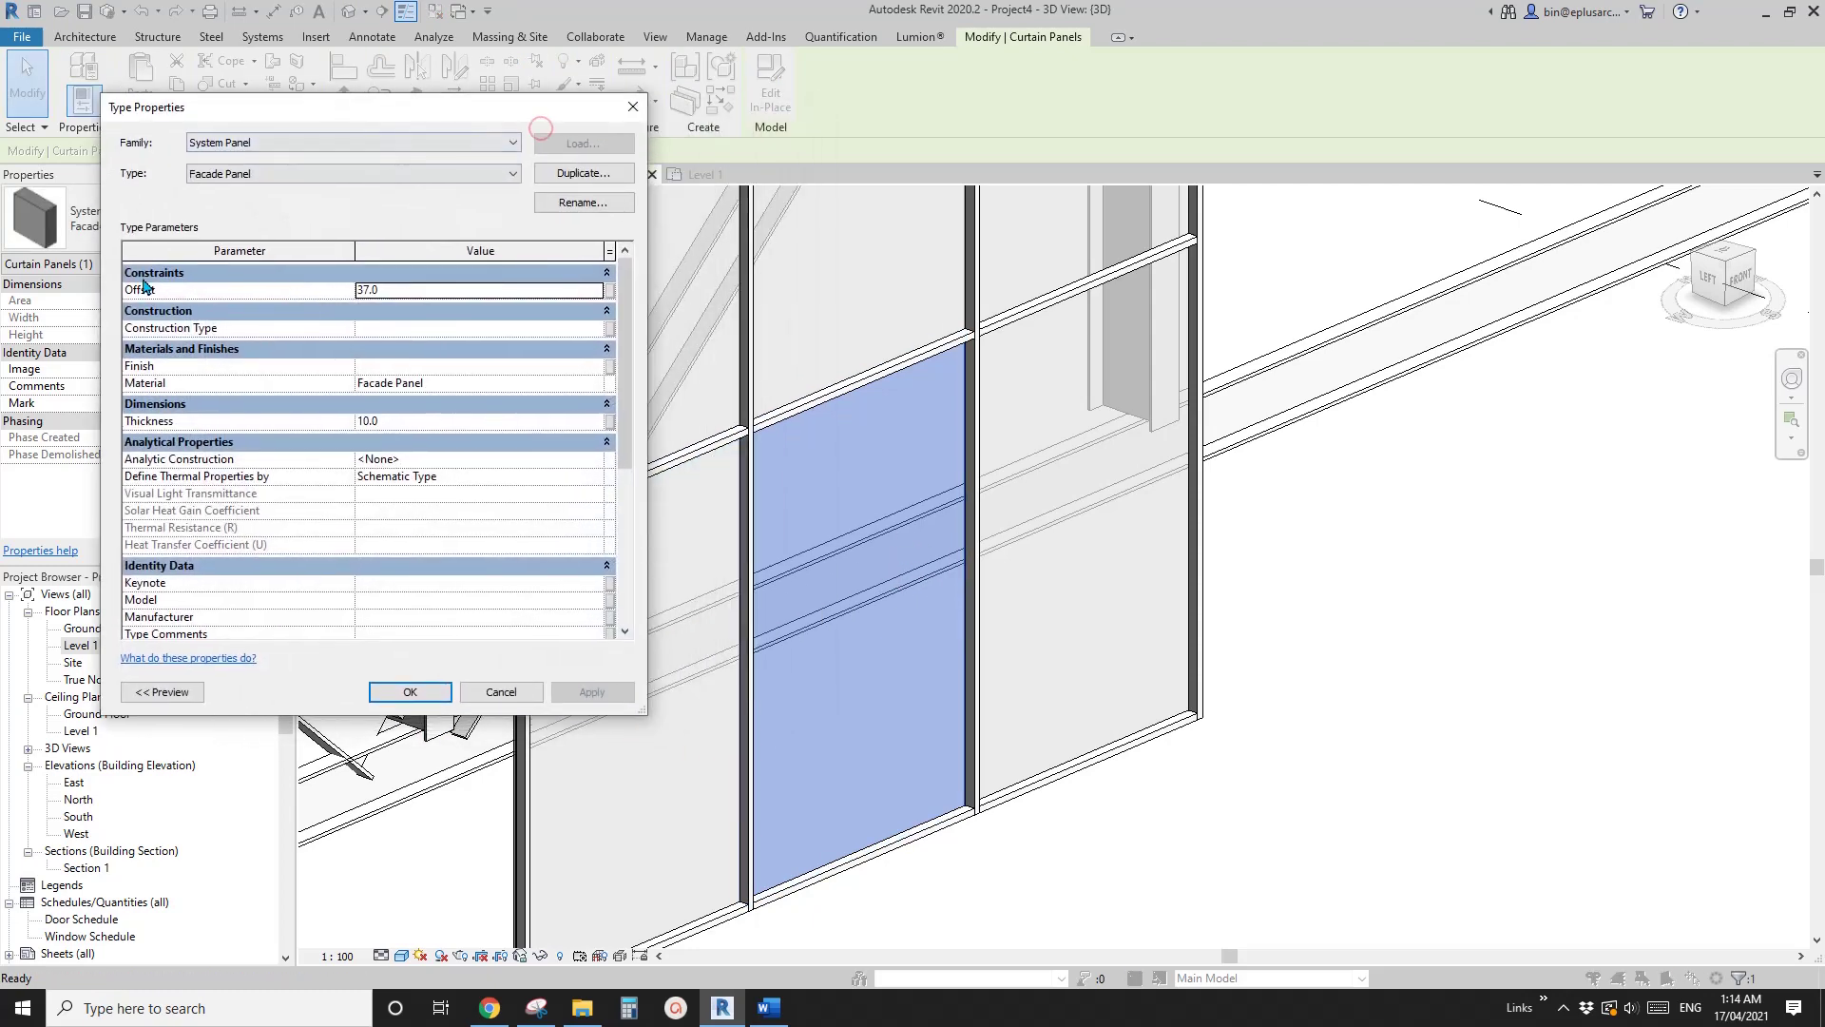
pyautogui.click(419, 297)
pyautogui.write('0')
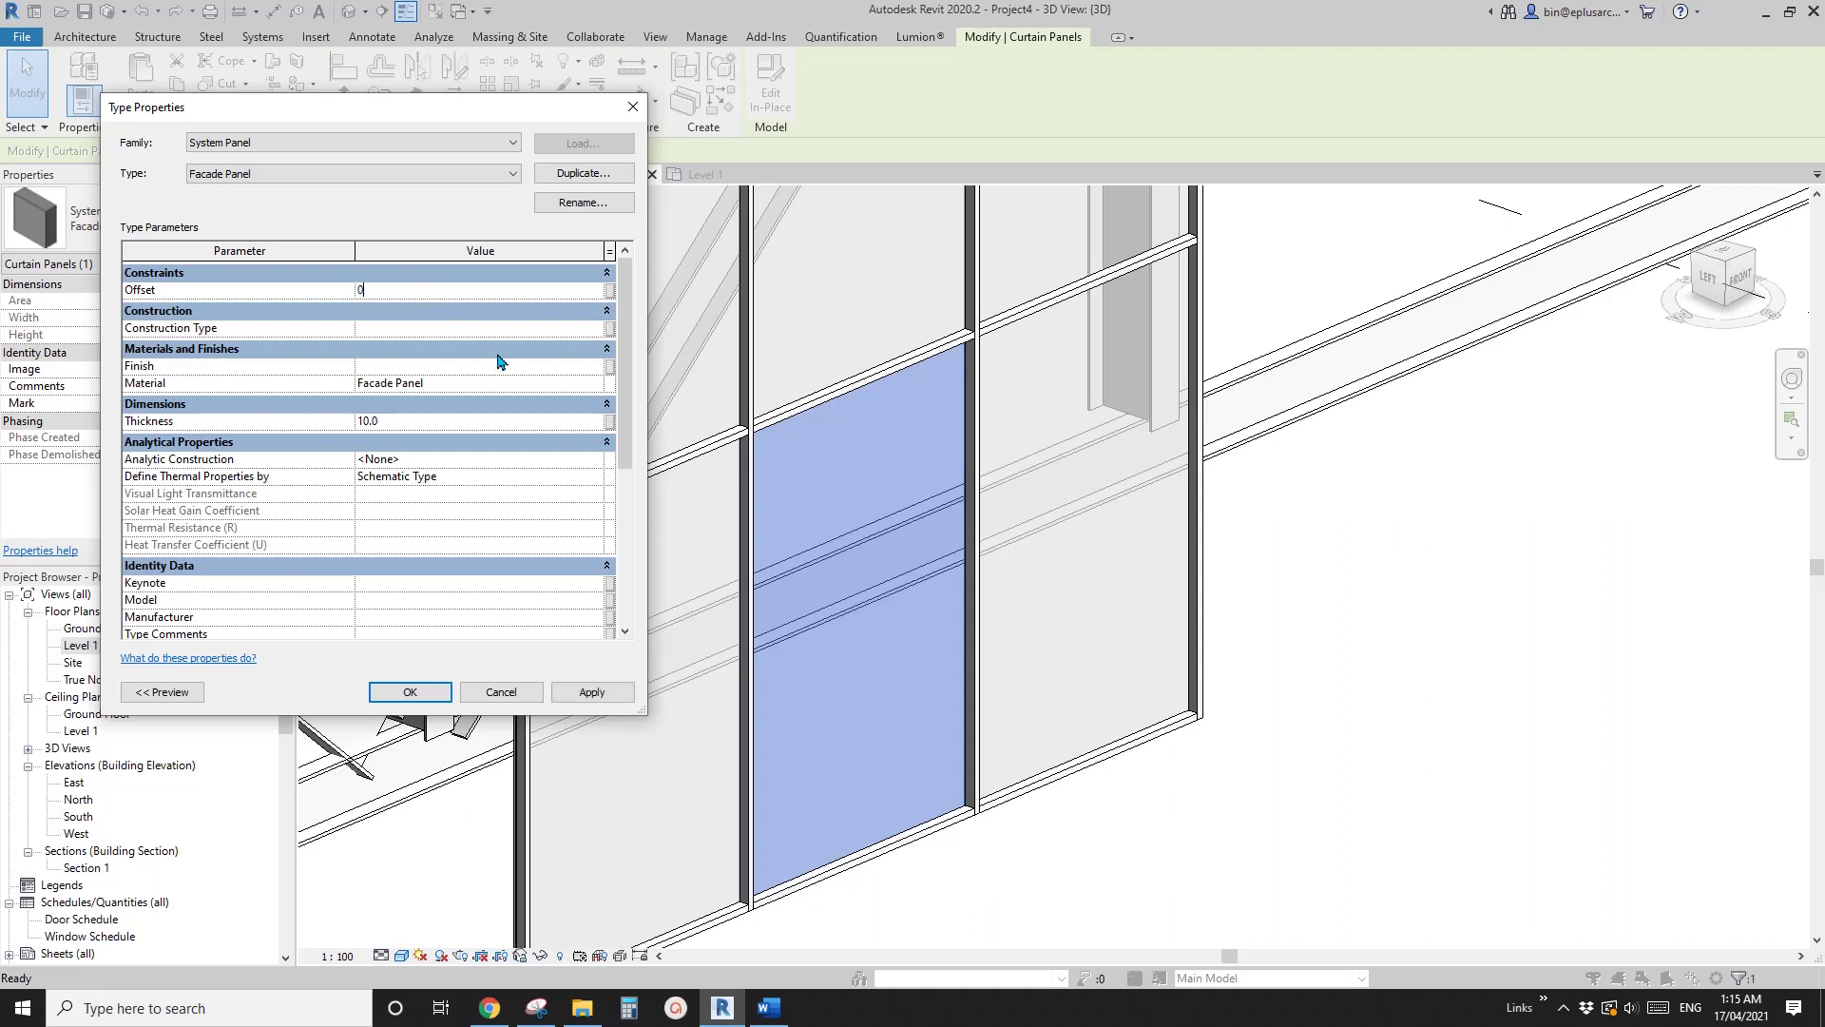
pyautogui.click(594, 688)
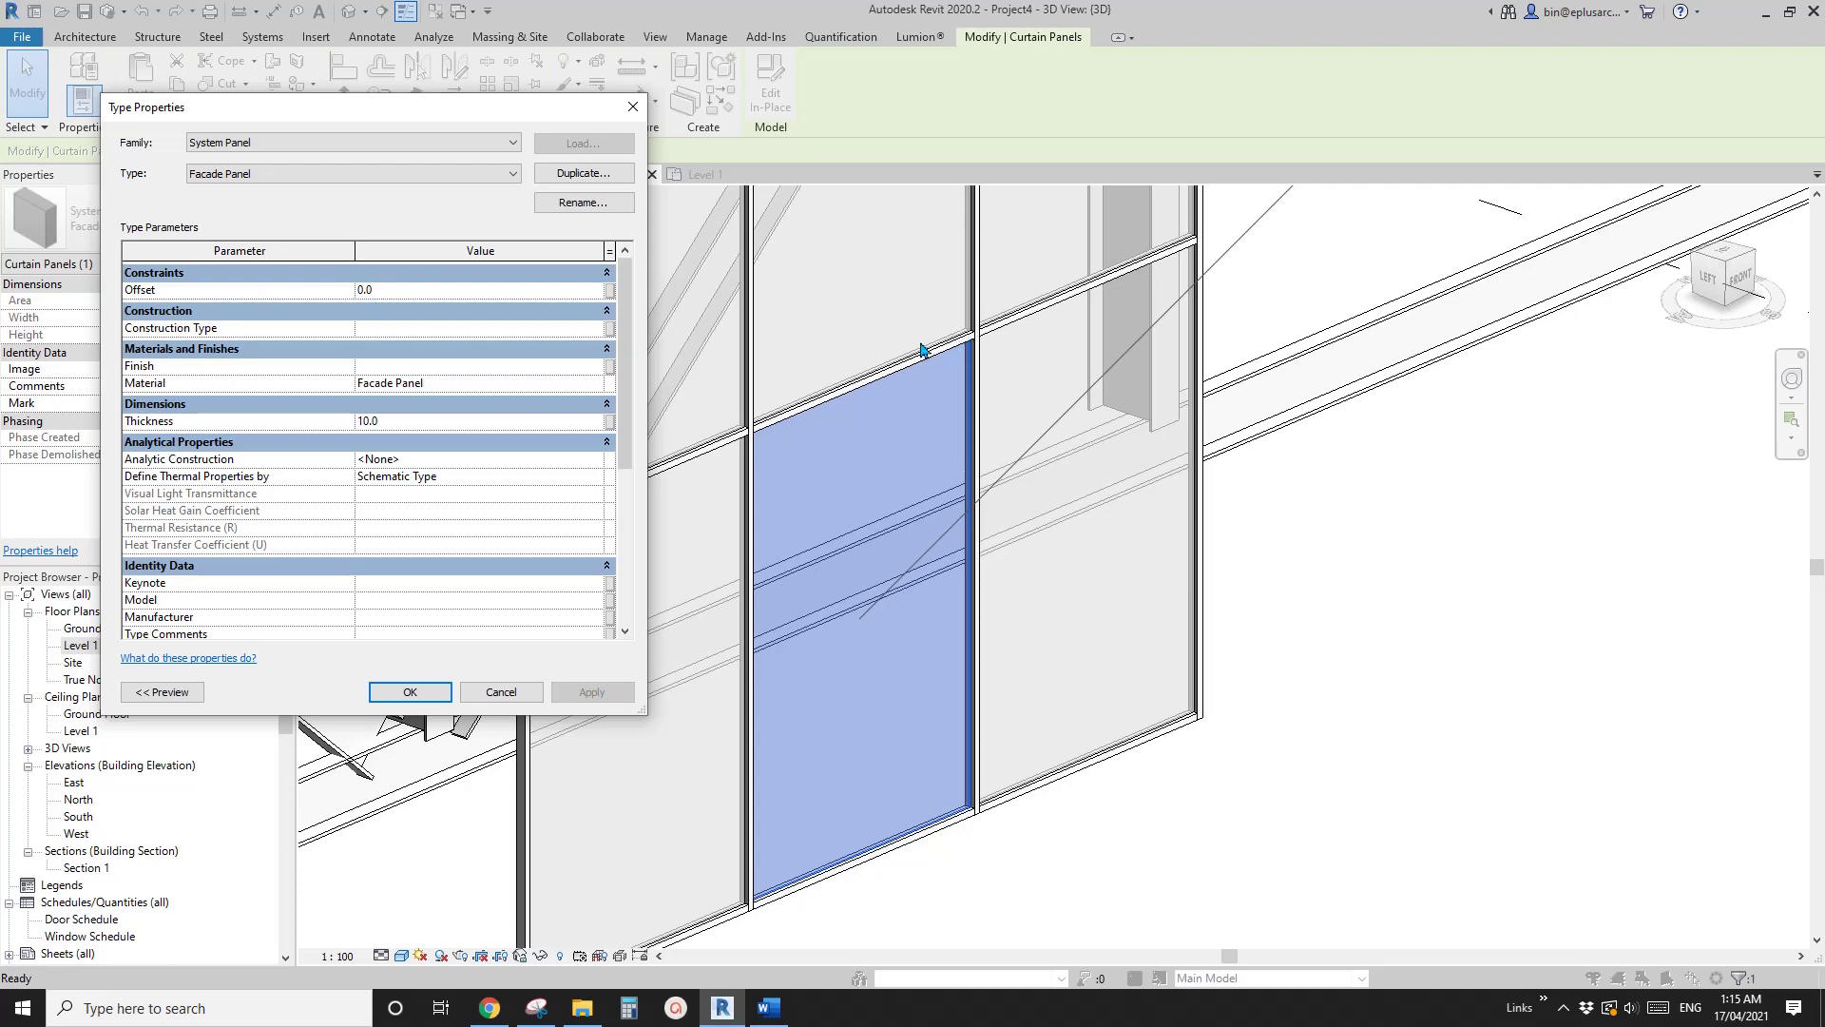
# - Try an offset of -25 for the Facade Panel system panel type
pyautogui.click(398, 289)
pyautogui.write('-3')
pyautogui.click(609, 693)
pyautogui.write('-25')
pyautogui.click(566, 693)
# - Set the offset of the Facade Panel system panel type to -30
pyautogui.click(411, 290)
pyautogui.write('-30')
pyautogui.click(588, 693)
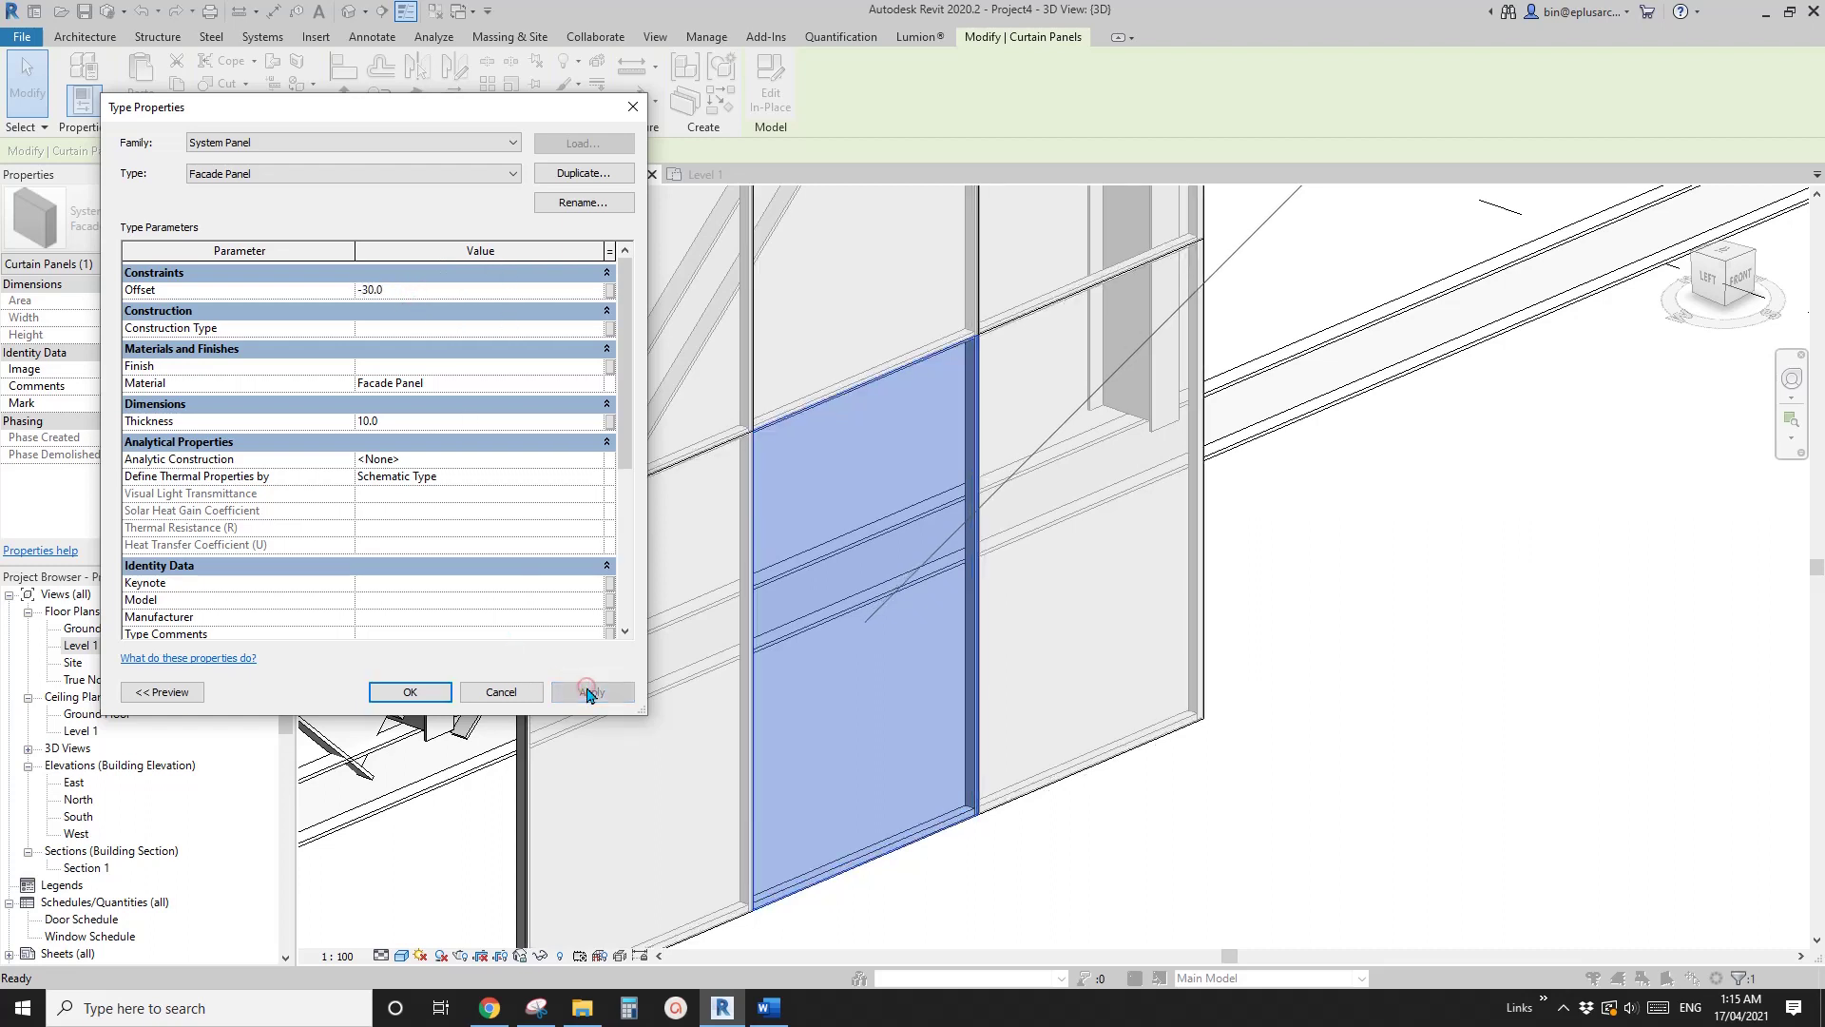
pyautogui.click(410, 692)
# - Examine how the offset panels sit against the mullions at close range and from several angles
pyautogui.press('Escape')
pyautogui.keyDown('shift'); pyautogui.moveTo(1161, 726); pyautogui.dragTo(1085, 713, button='middle'); pyautogui.keyUp('shift')
pyautogui.keyDown('shift'); pyautogui.moveTo(1072, 704); pyautogui.dragTo(1235, 754, button='middle'); pyautogui.keyUp('shift')
pyautogui.scroll(4, 989, 489)
pyautogui.scroll(-1, 1059, 517)
pyautogui.keyDown('shift'); pyautogui.moveTo(1061, 523); pyautogui.dragTo(836, 342, button='middle'); pyautogui.keyUp('shift')
pyautogui.scroll(3, 779, 338)
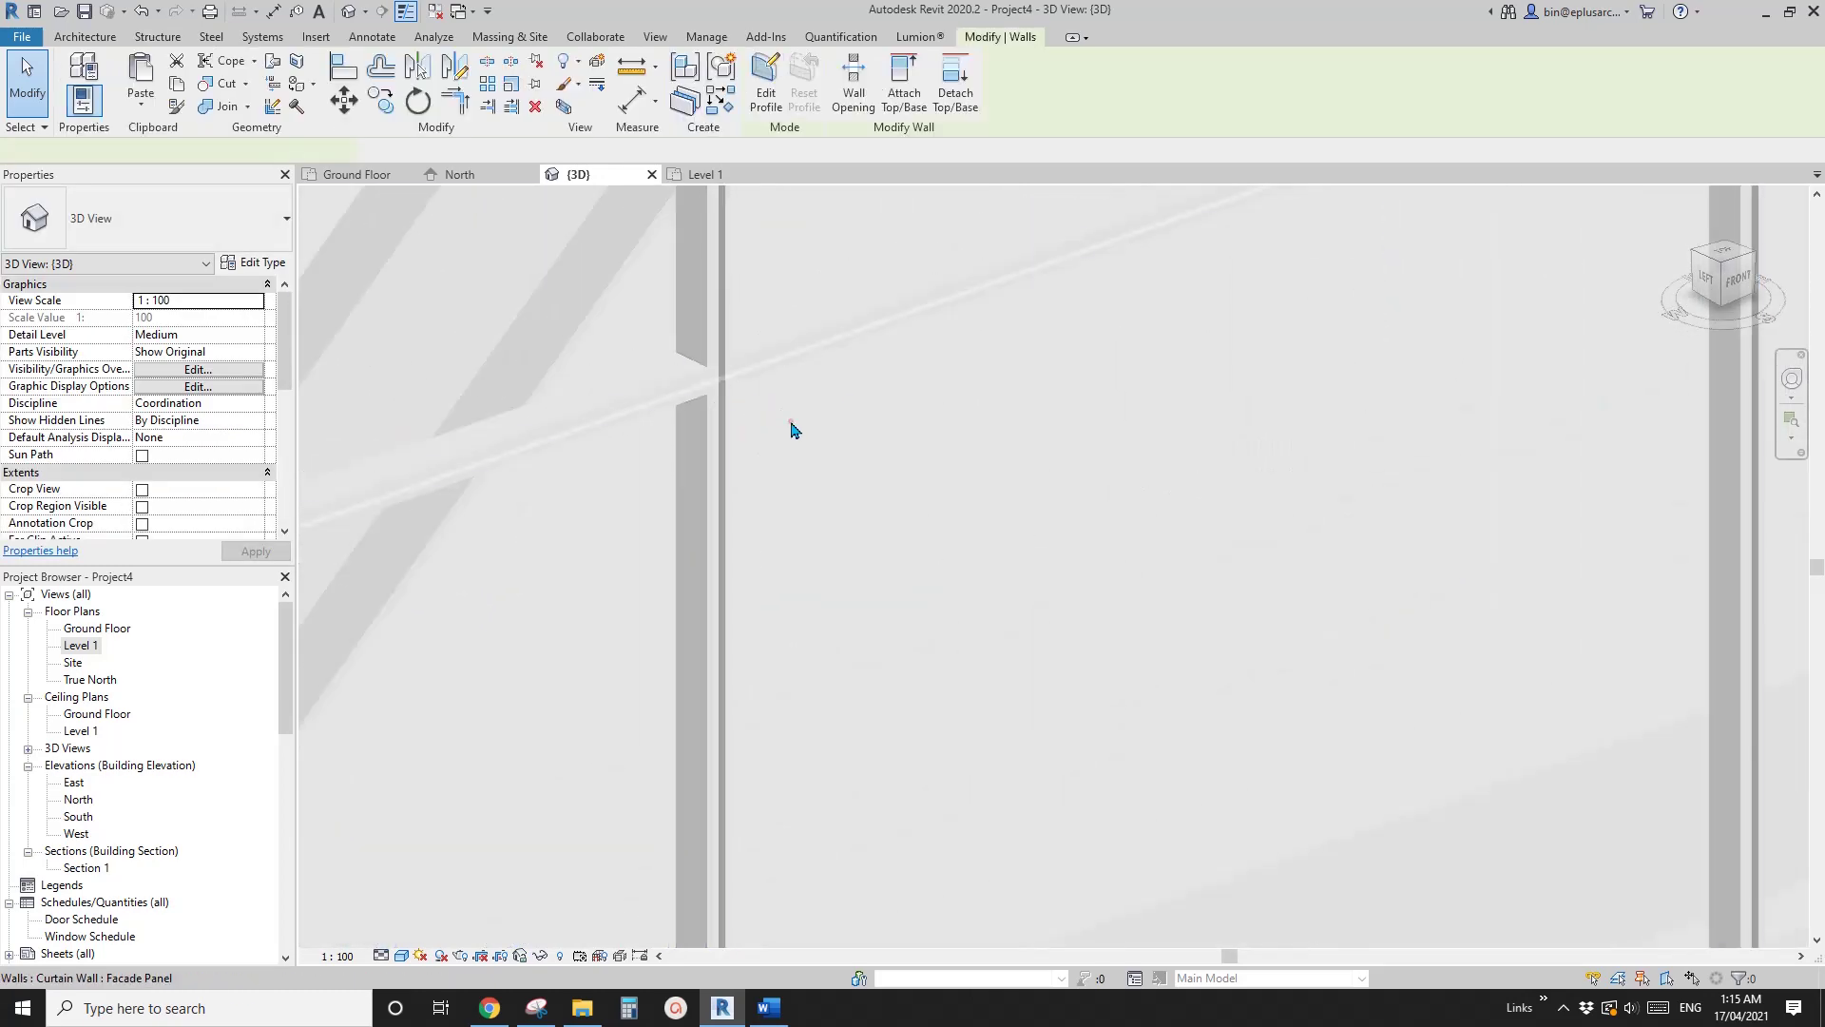
pyautogui.click(792, 424)
pyautogui.scroll(-6, 824, 472)
pyautogui.press('Escape')
pyautogui.scroll(-2, 1015, 591)
pyautogui.keyDown('shift'); pyautogui.moveTo(1015, 590); pyautogui.dragTo(982, 664, button='middle'); pyautogui.keyUp('shift')
pyautogui.scroll(-2, 966, 646)
# - Extend the Facade Panel wall to the outer edge of the front frame's end column with Trim/Extend Single Element
pyautogui.moveTo(948, 659); pyautogui.dragTo(1124, 571)
pyautogui.keyDown('shift'); pyautogui.moveTo(1123, 571); pyautogui.dragTo(742, 584, button='middle'); pyautogui.keyUp('shift')
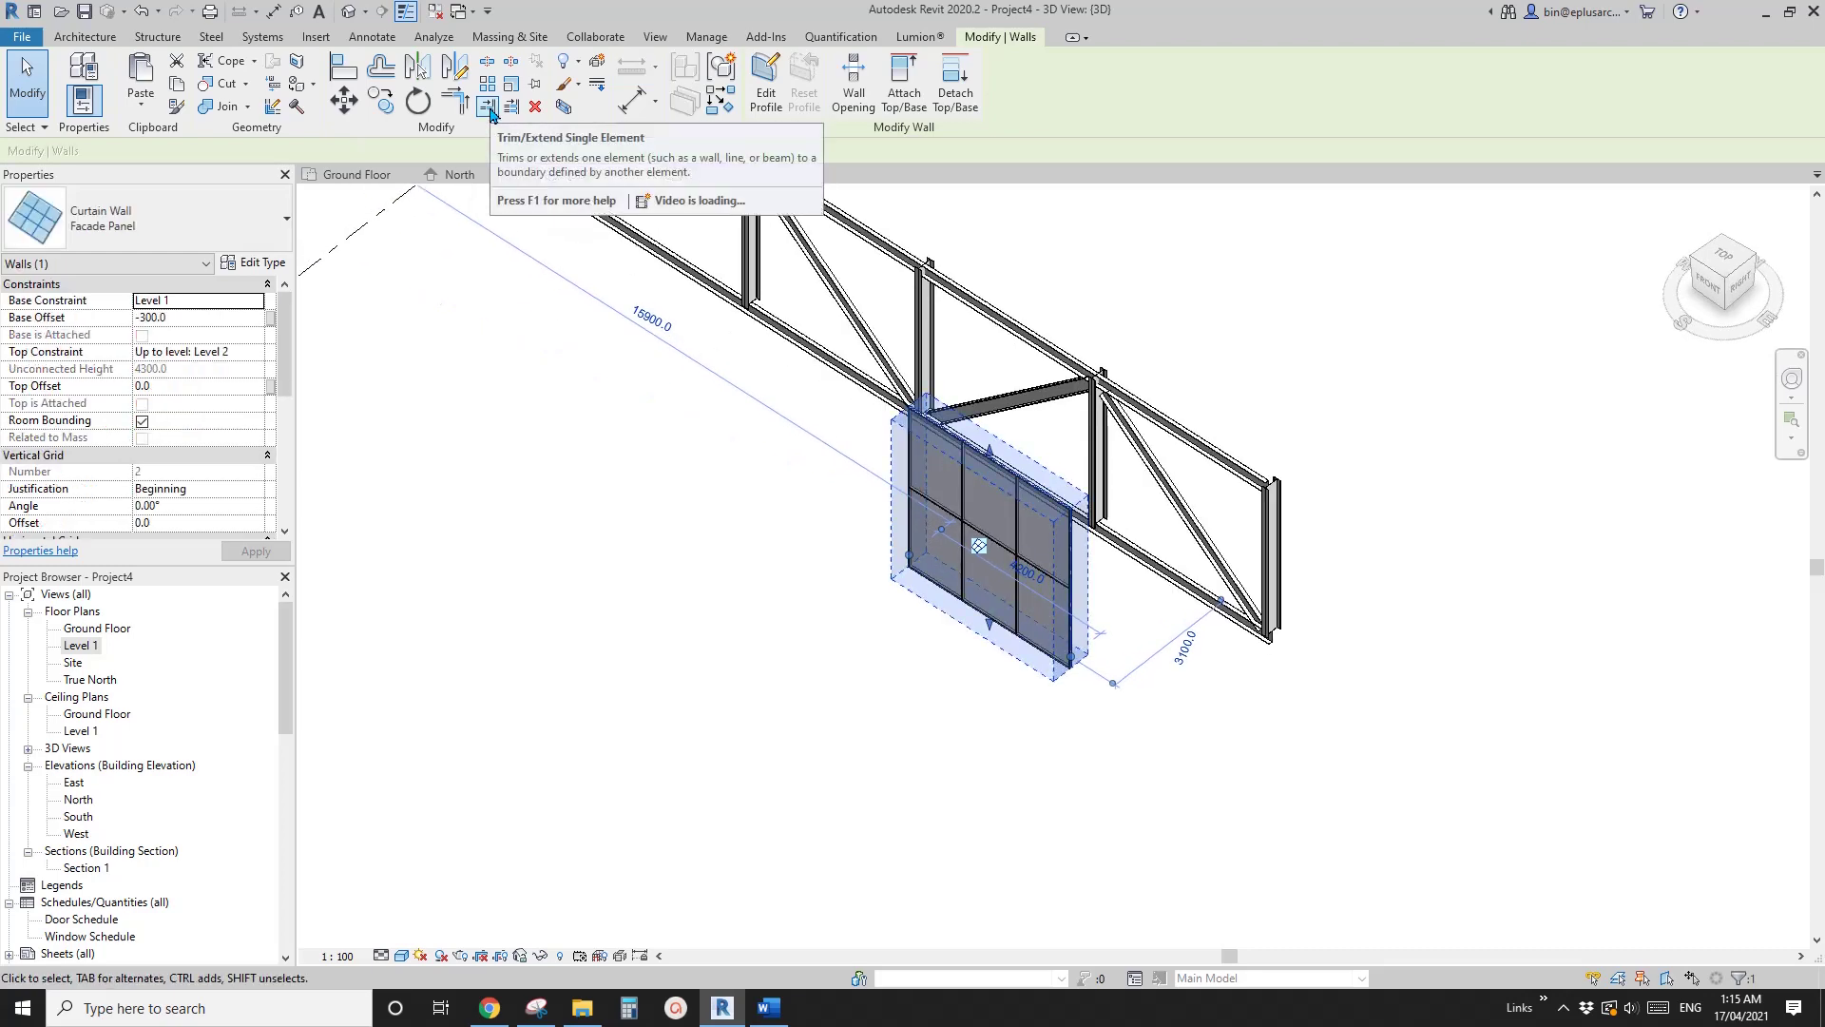
pyautogui.click(488, 109)
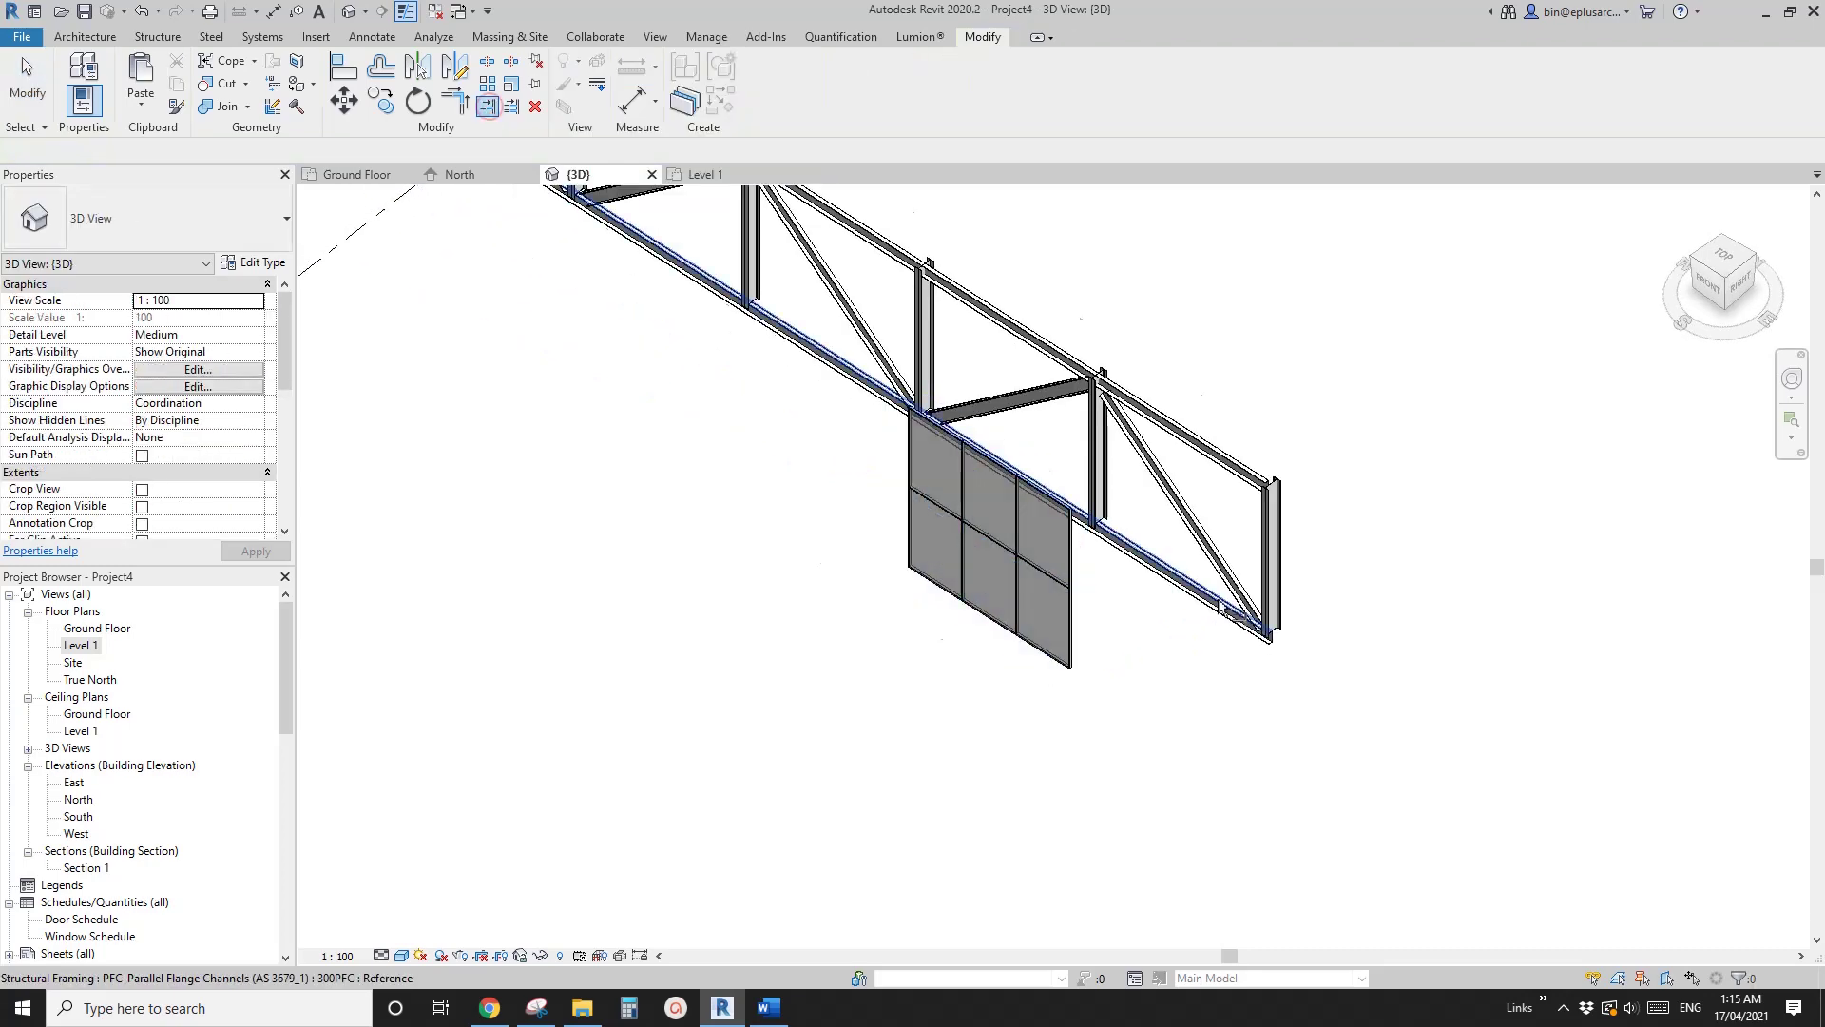
pyautogui.scroll(10, 1327, 520)
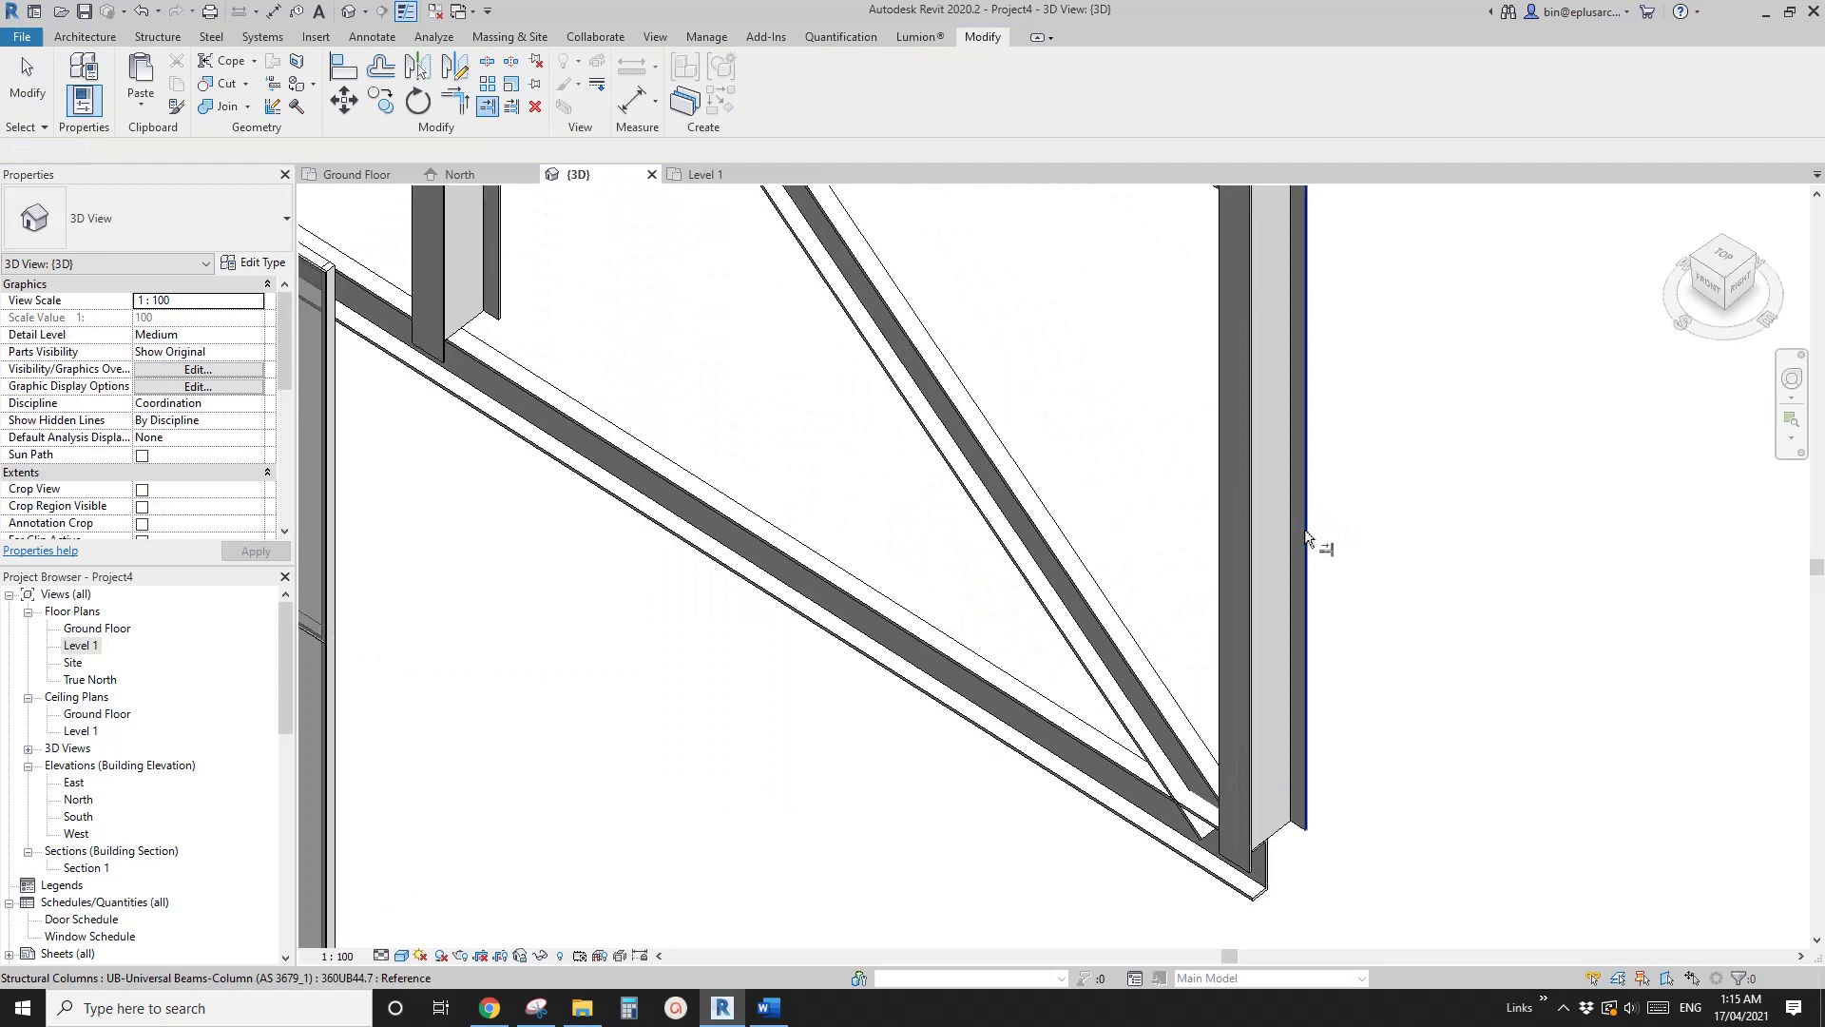
pyautogui.scroll(-10, 1046, 608)
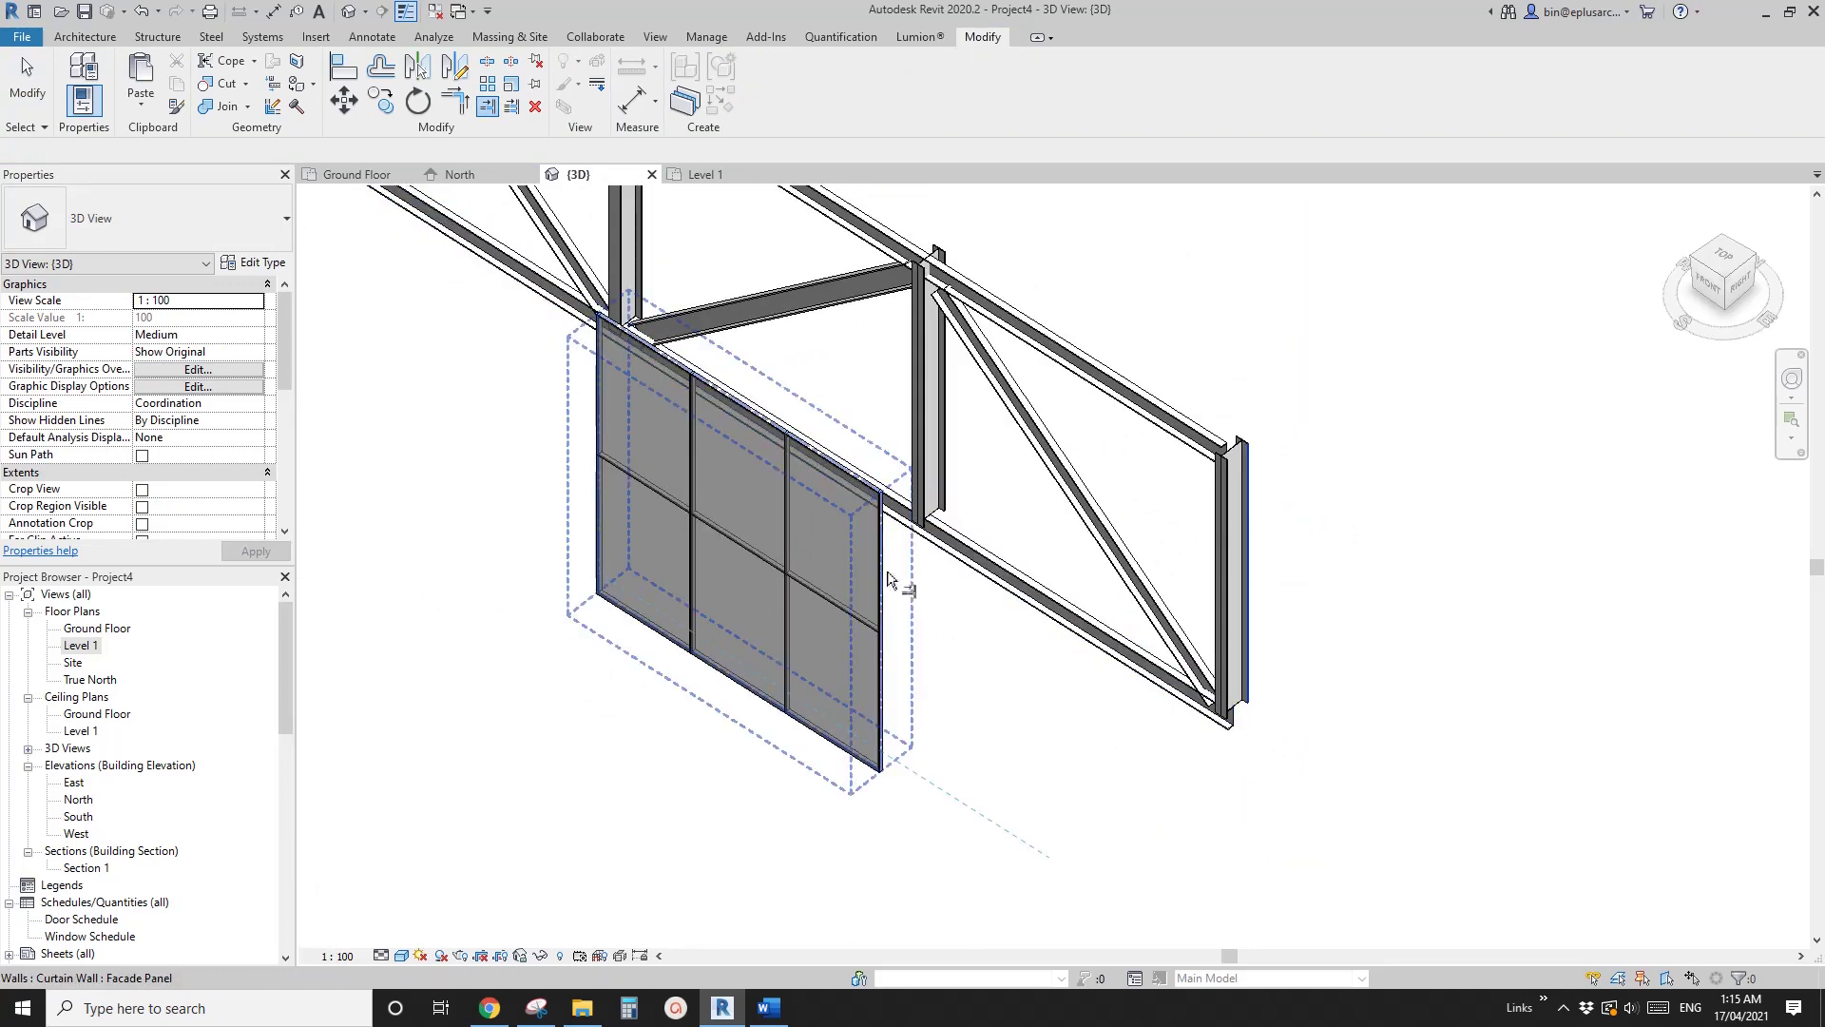
# - Extend the opposite end of the Facade Panel wall to the column at the building corner
pyautogui.scroll(-8, 978, 637)
pyautogui.keyDown('shift'); pyautogui.moveTo(856, 631); pyautogui.dragTo(903, 739, button='middle'); pyautogui.keyUp('shift')
pyautogui.scroll(10, 749, 698)
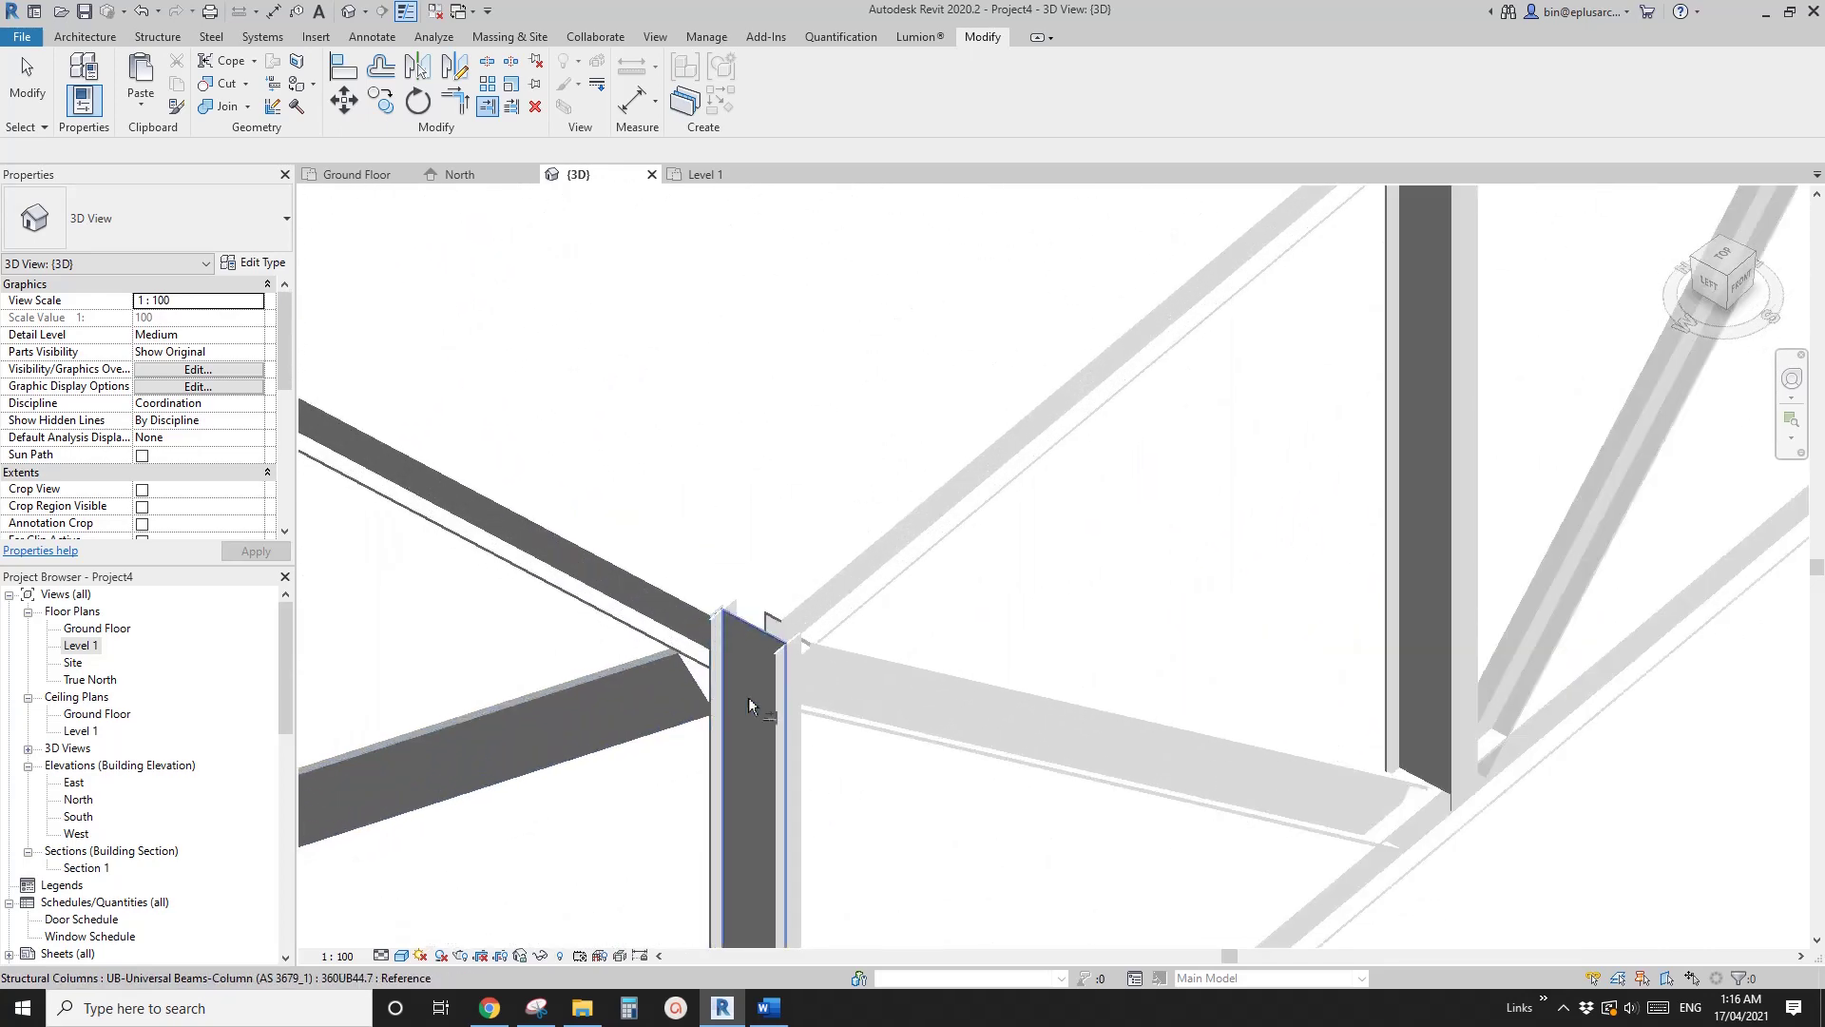
pyautogui.scroll(-8, 763, 692)
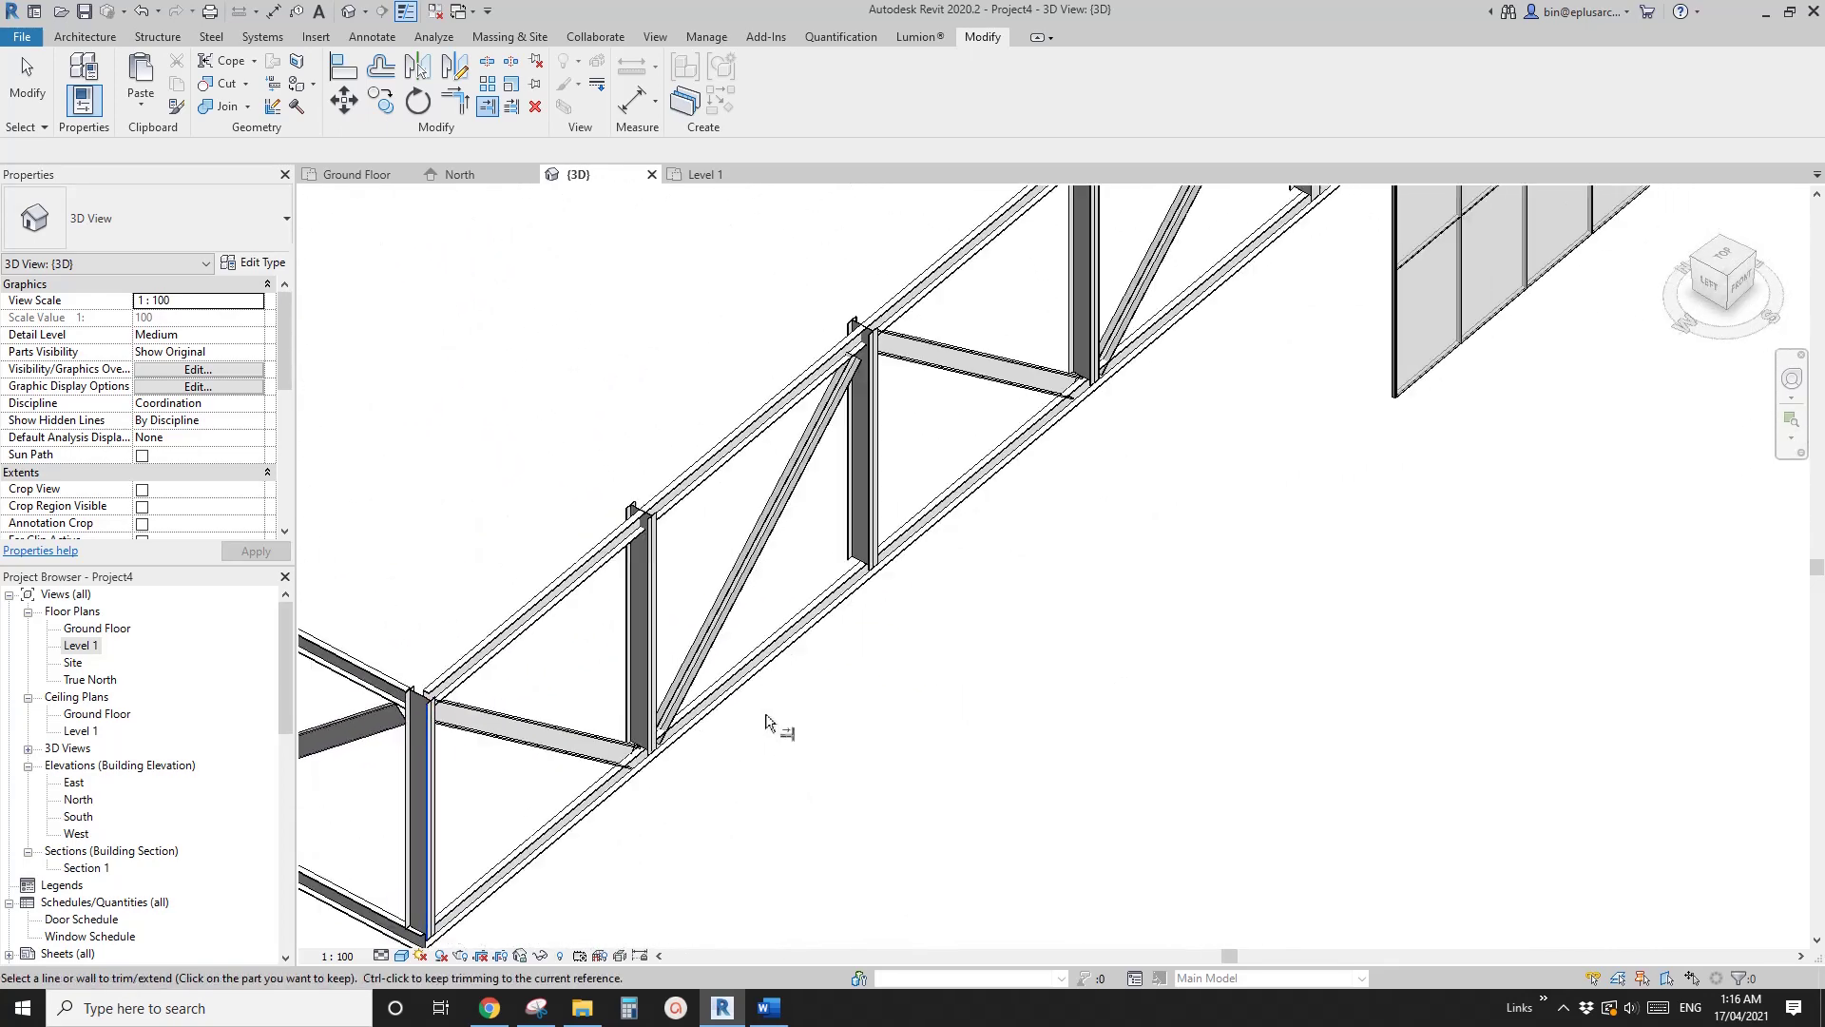
pyautogui.keyDown('shift'); pyautogui.moveTo(1231, 552); pyautogui.dragTo(950, 514, button='middle'); pyautogui.keyUp('shift')
# - Move the Facade Panel wall in top view so its mullions' back face meets the columns' outer flange
pyautogui.click(1718, 267)
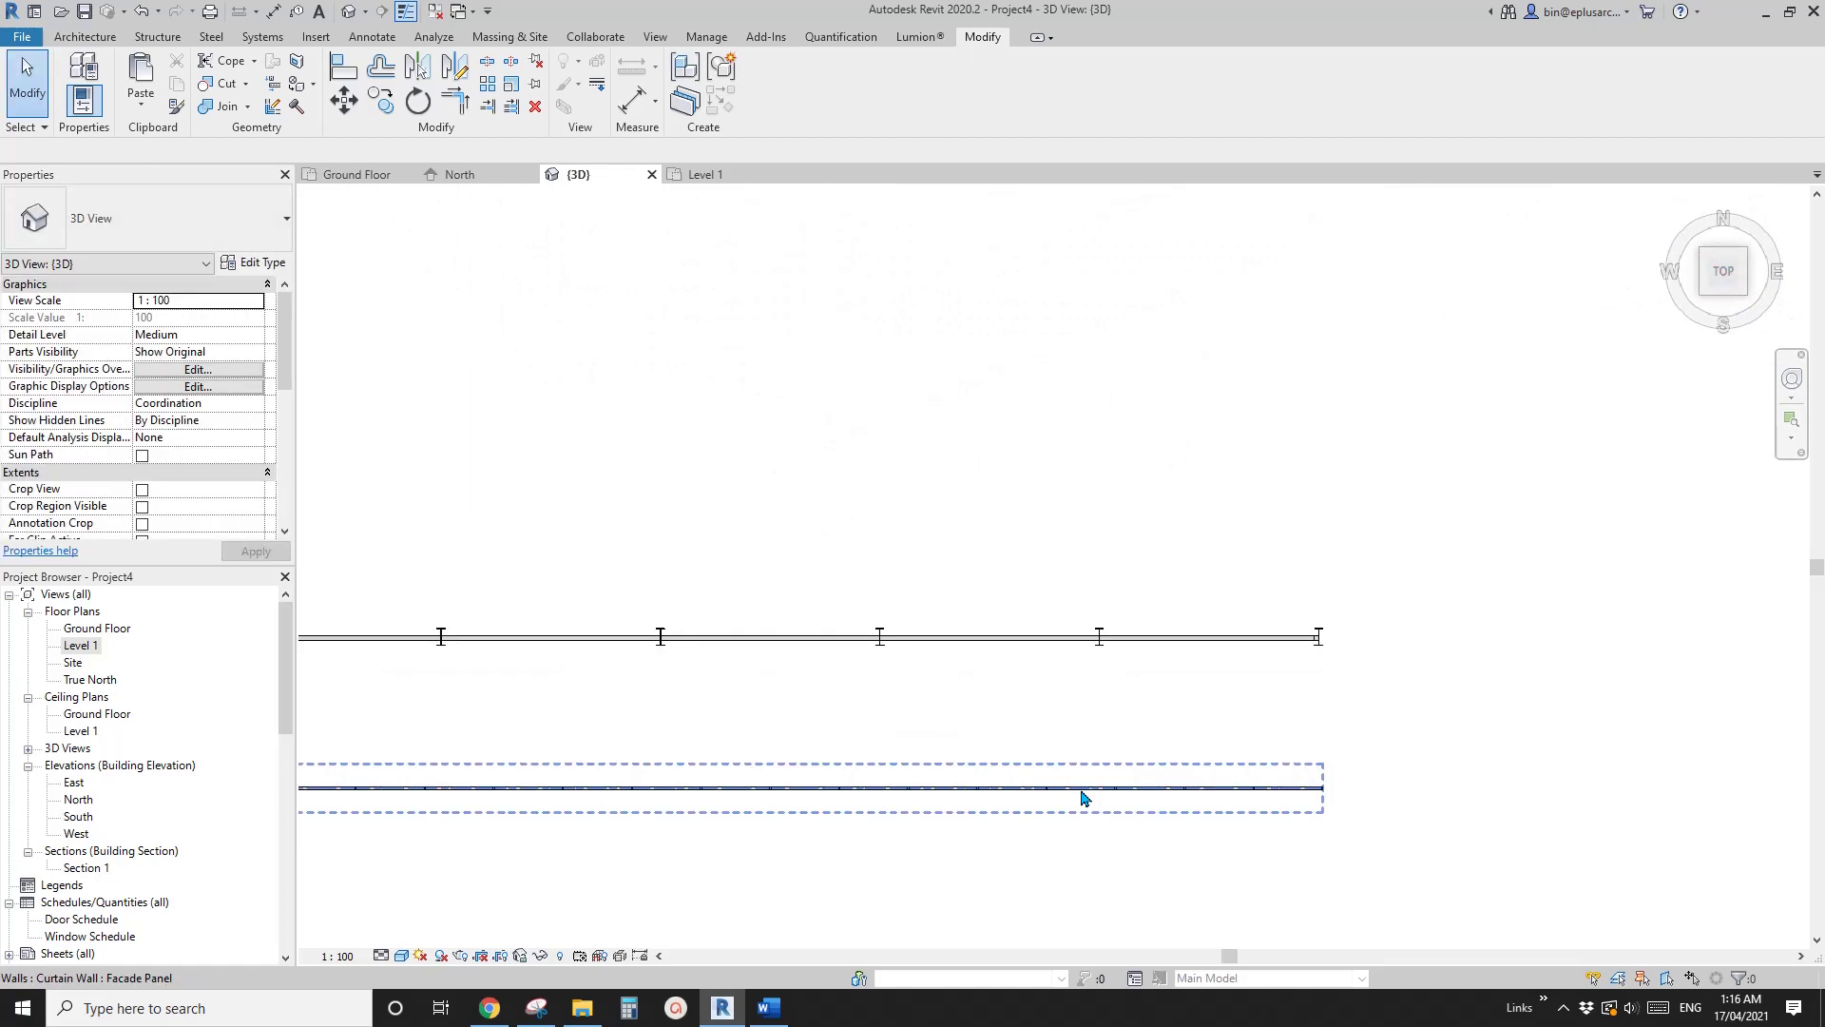
pyautogui.click(1081, 789)
pyautogui.scroll(2, 1084, 795)
pyautogui.press('m')
pyautogui.press('v')
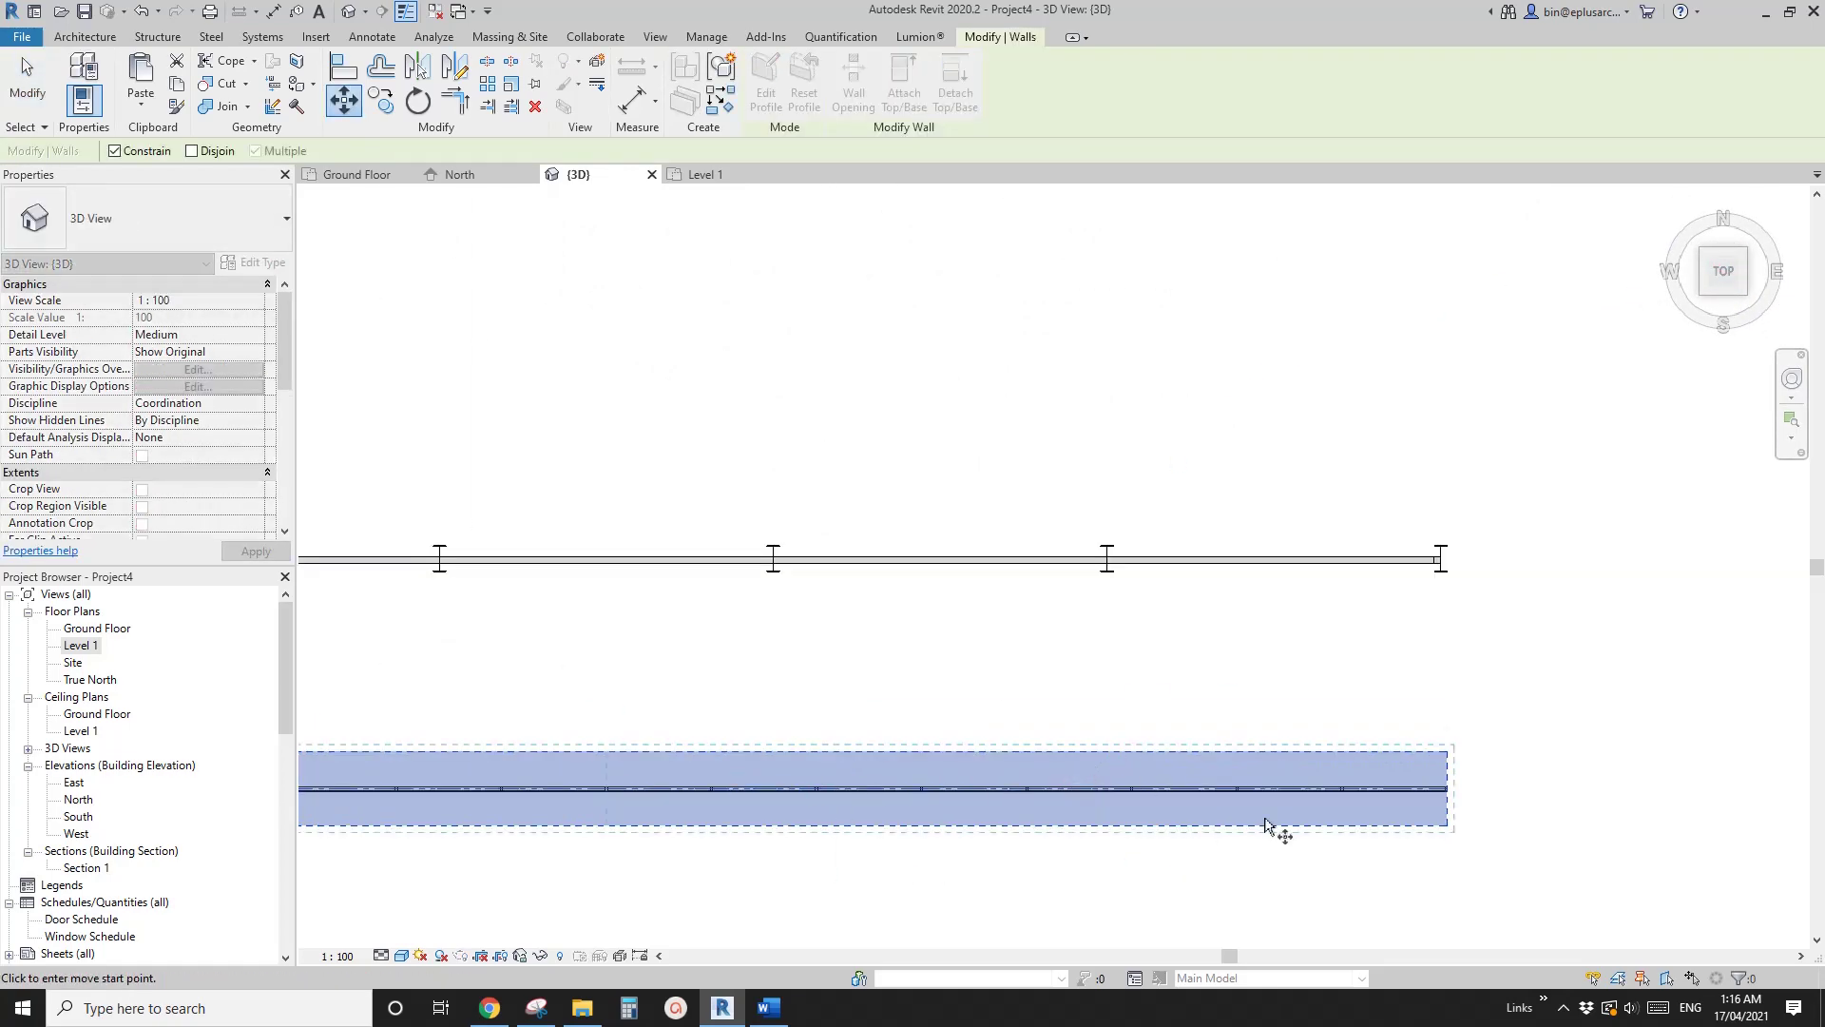
pyautogui.scroll(5, 1083, 794)
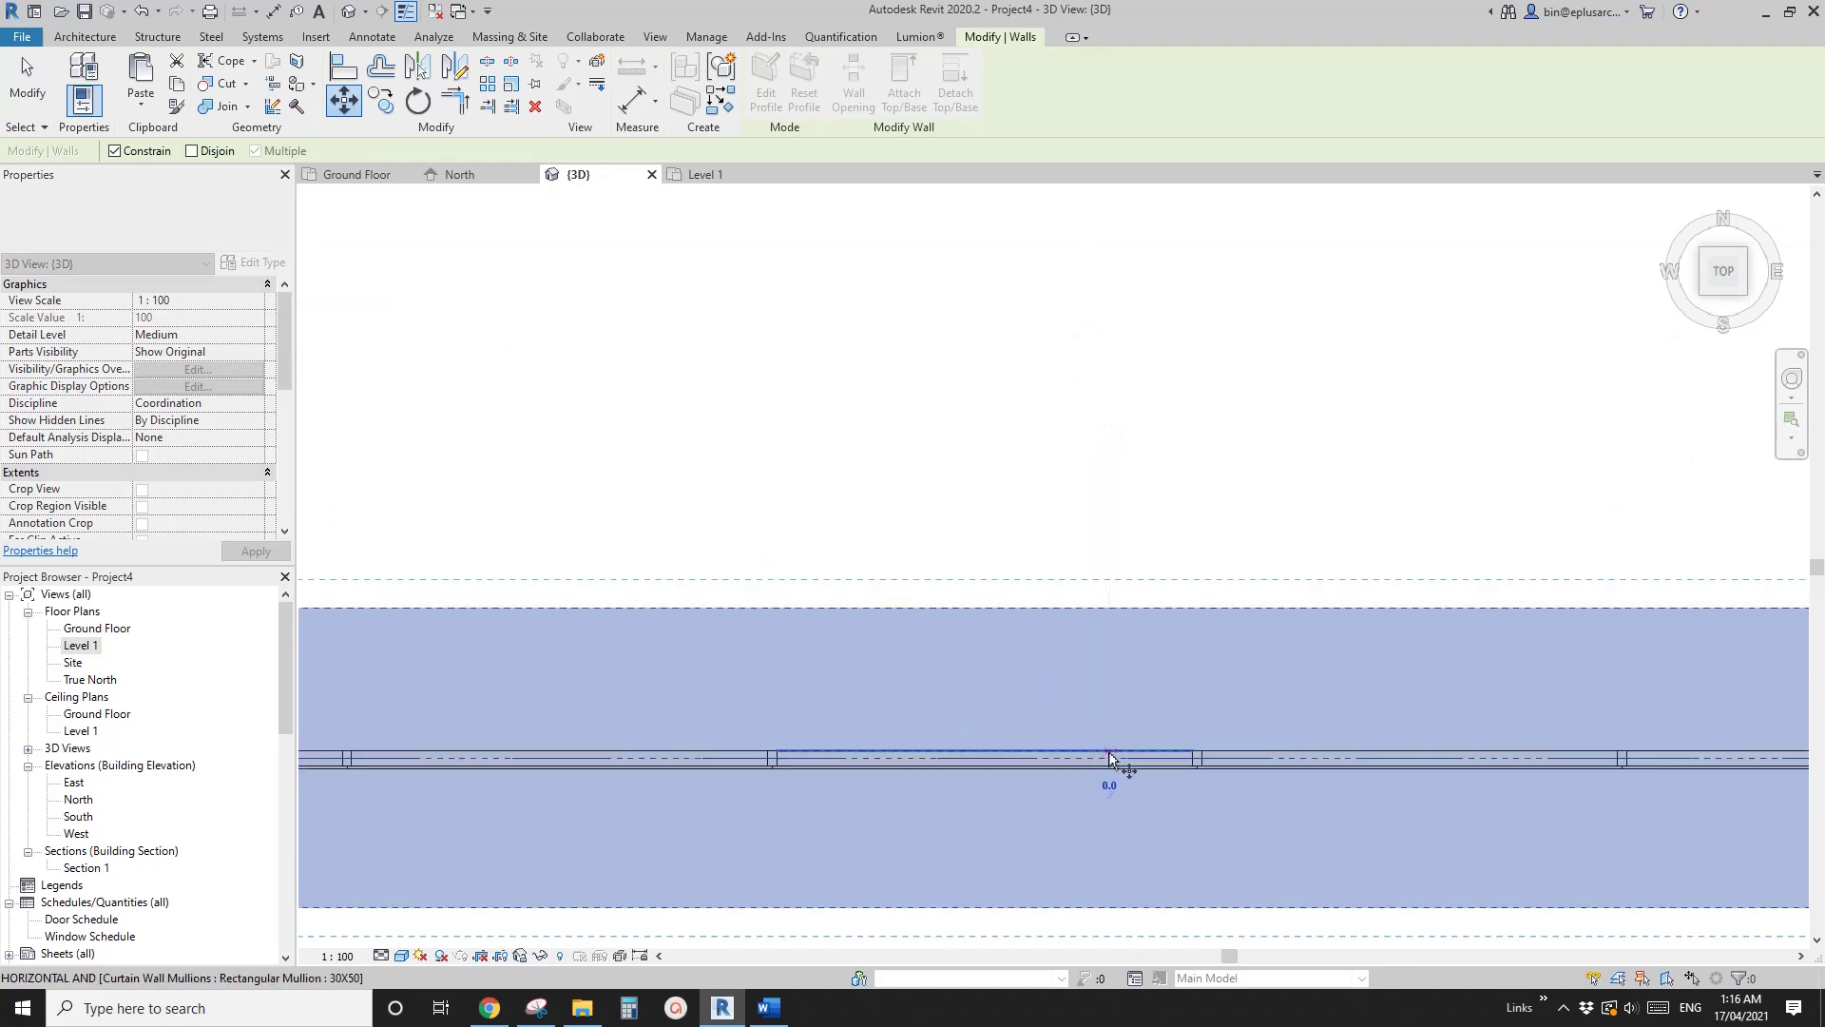
pyautogui.scroll(-5, 1110, 752)
pyautogui.scroll(7, 1129, 669)
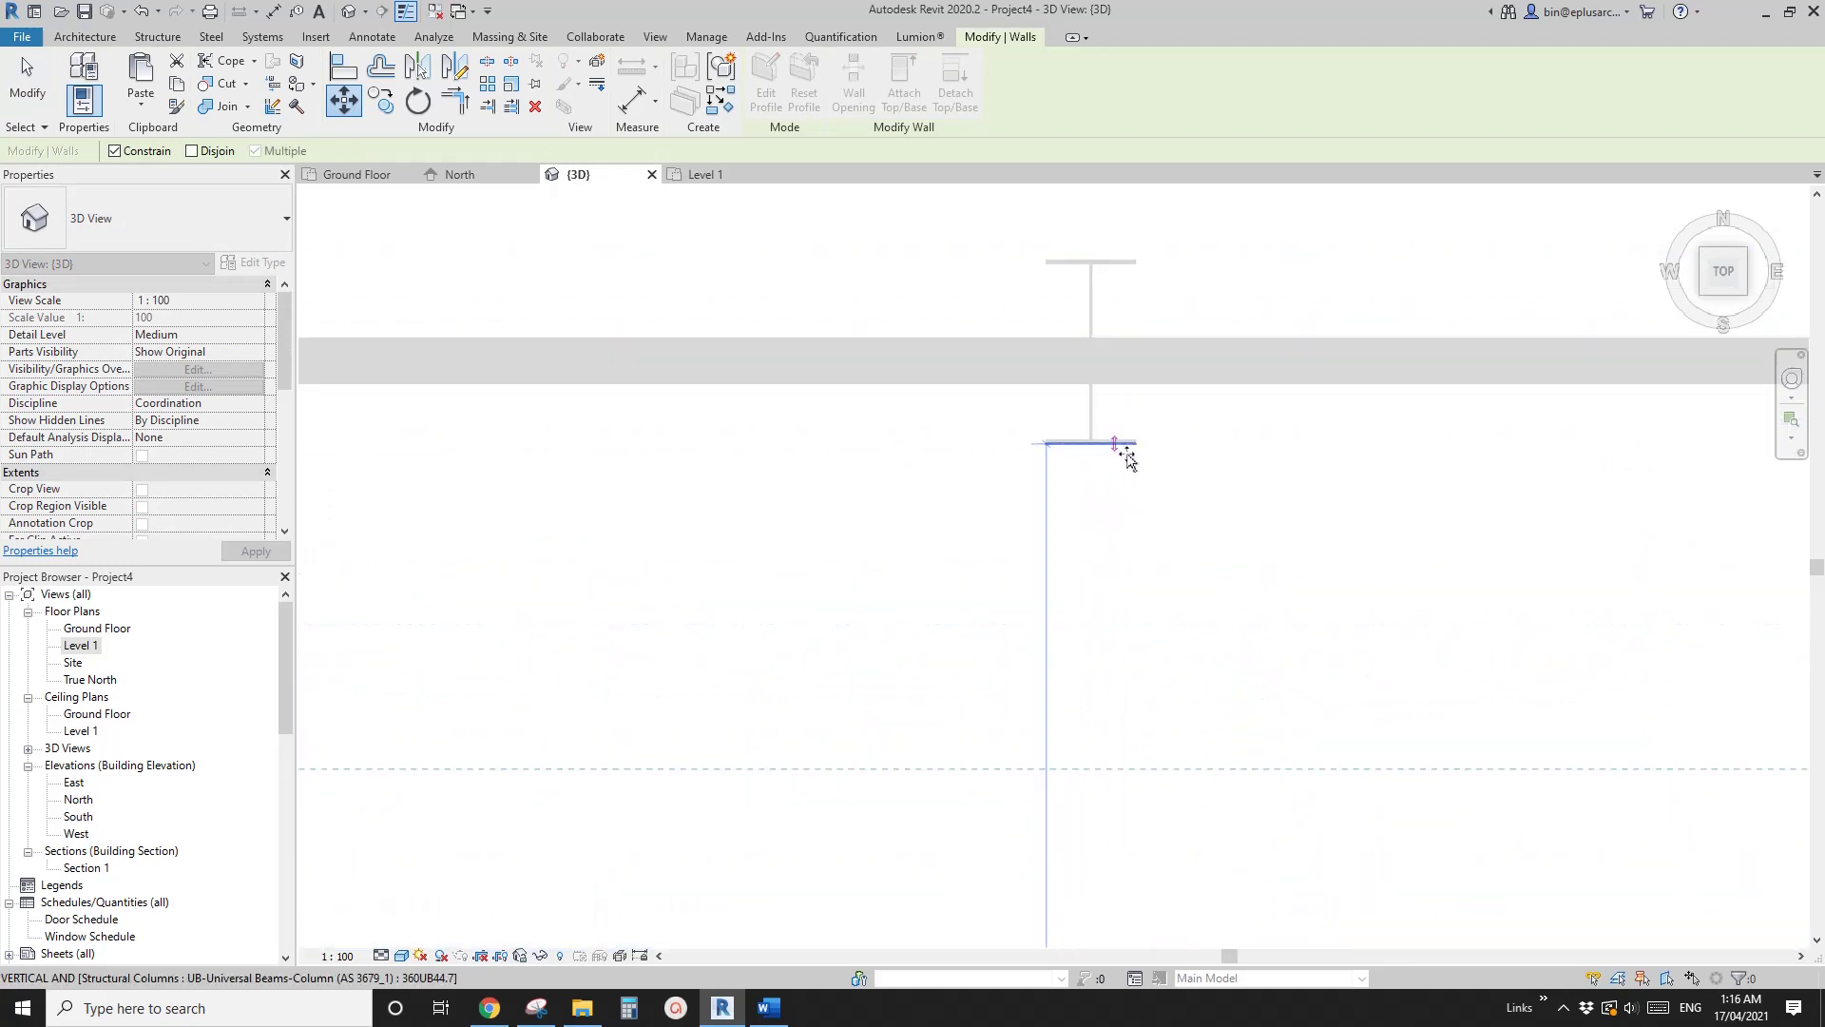
pyautogui.scroll(2, 1122, 456)
pyautogui.scroll(-3, 1100, 416)
pyautogui.press('Escape')
# - Mirror a copy of the Facade Panel wall onto the adjoining side frame about a diagonal axis drawn through the corner
pyautogui.scroll(-6, 1067, 435)
pyautogui.keyDown('shift'); pyautogui.moveTo(1051, 476); pyautogui.dragTo(1271, 305, button='middle'); pyautogui.keyUp('shift')
pyautogui.scroll(-2, 1260, 344)
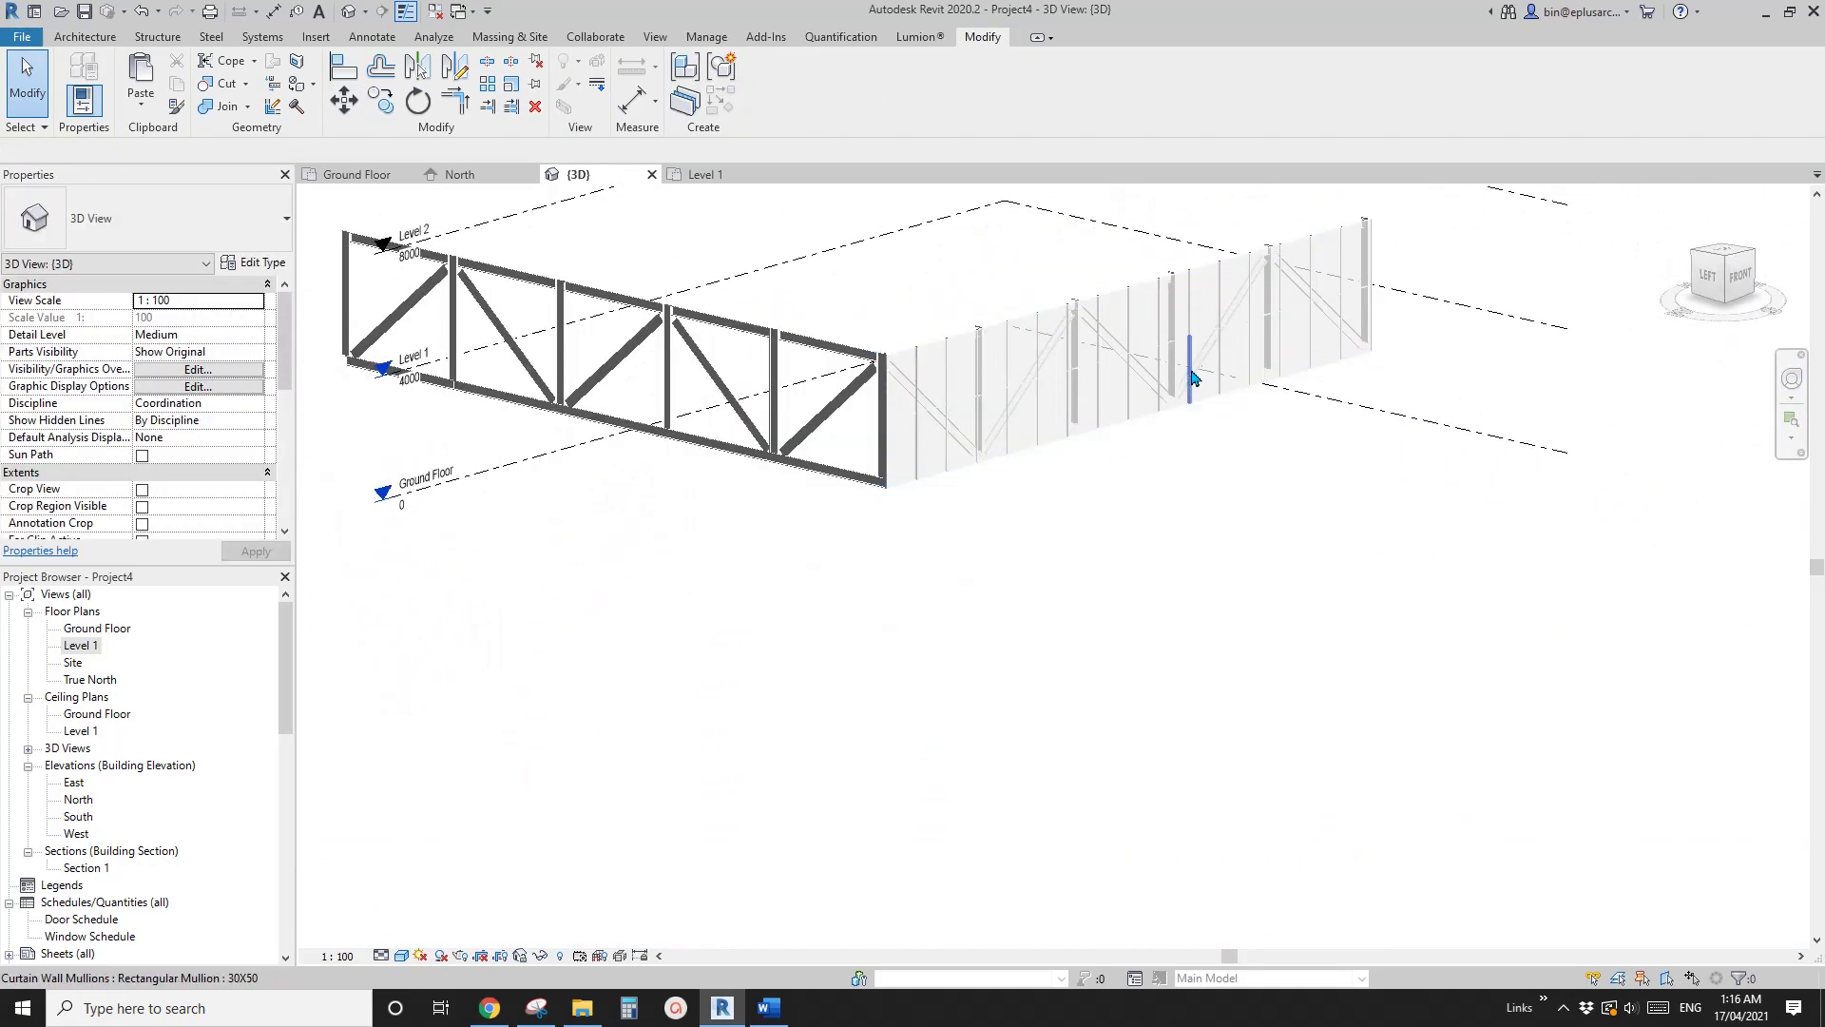
pyautogui.keyDown('shift'); pyautogui.moveTo(1185, 391); pyautogui.dragTo(1055, 559, button='middle'); pyautogui.keyUp('shift')
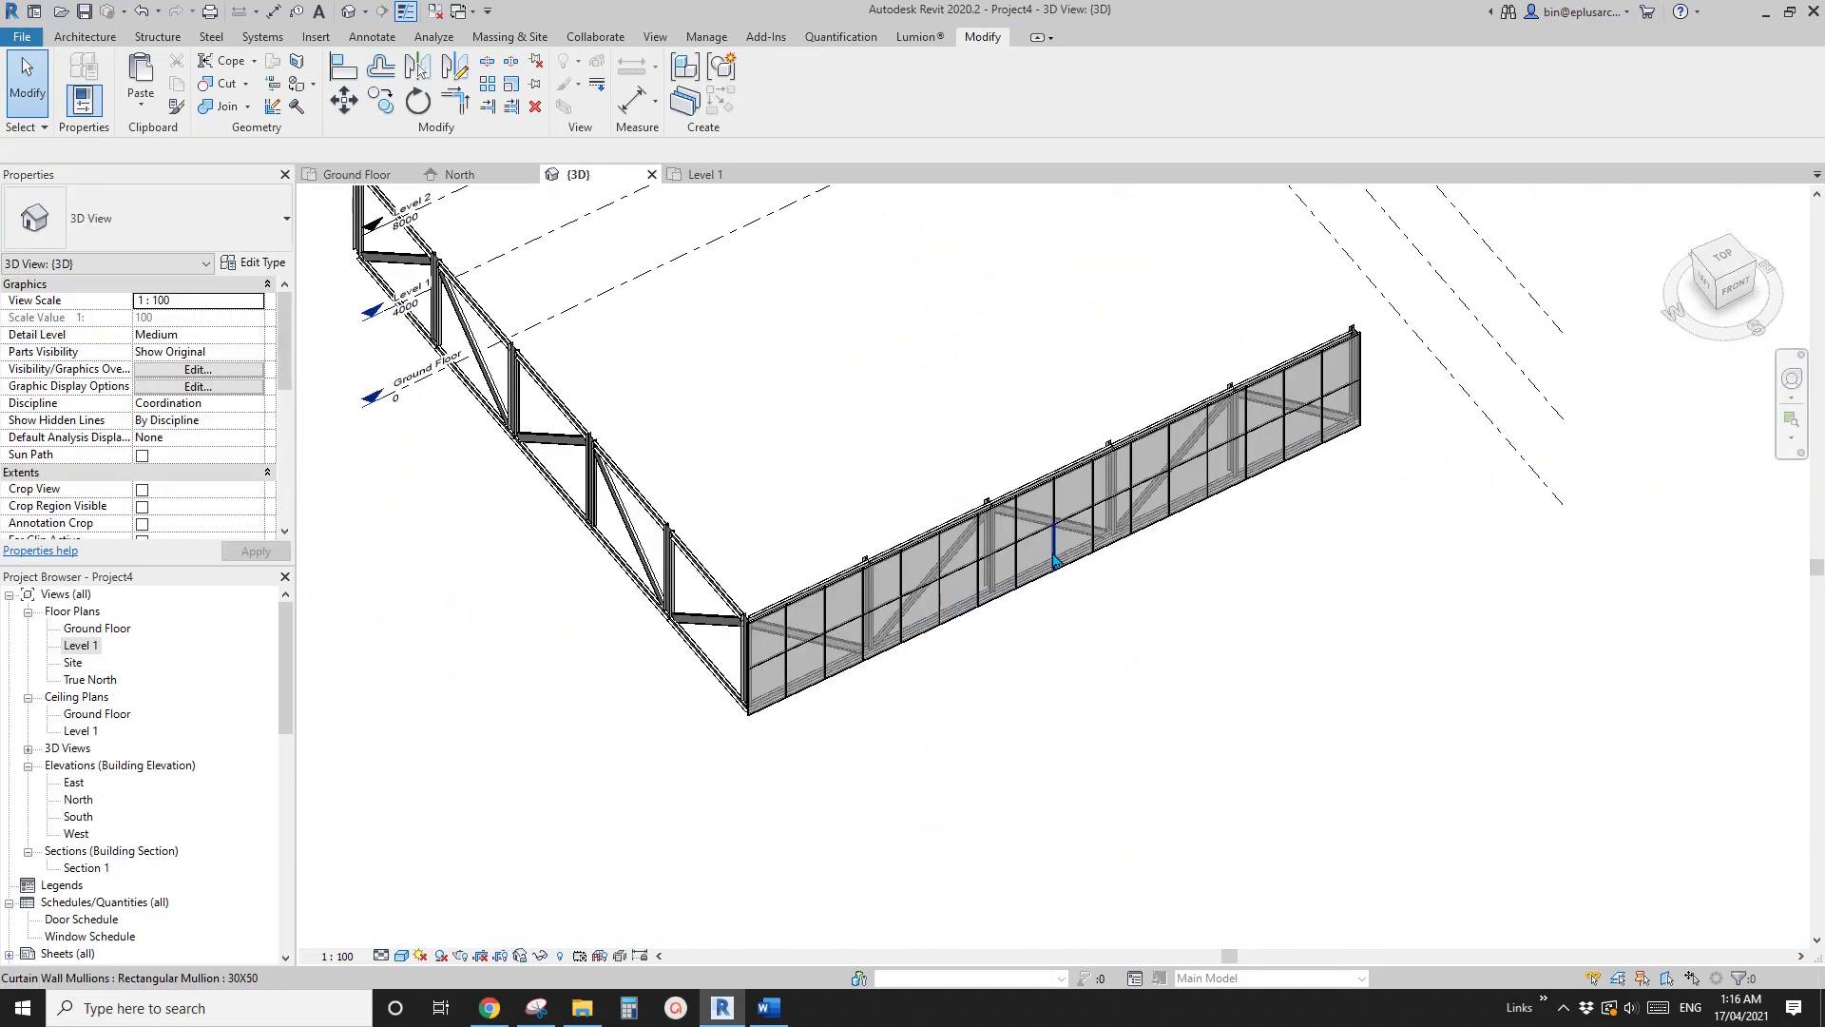
pyautogui.click(1712, 307)
pyautogui.scroll(3, 784, 734)
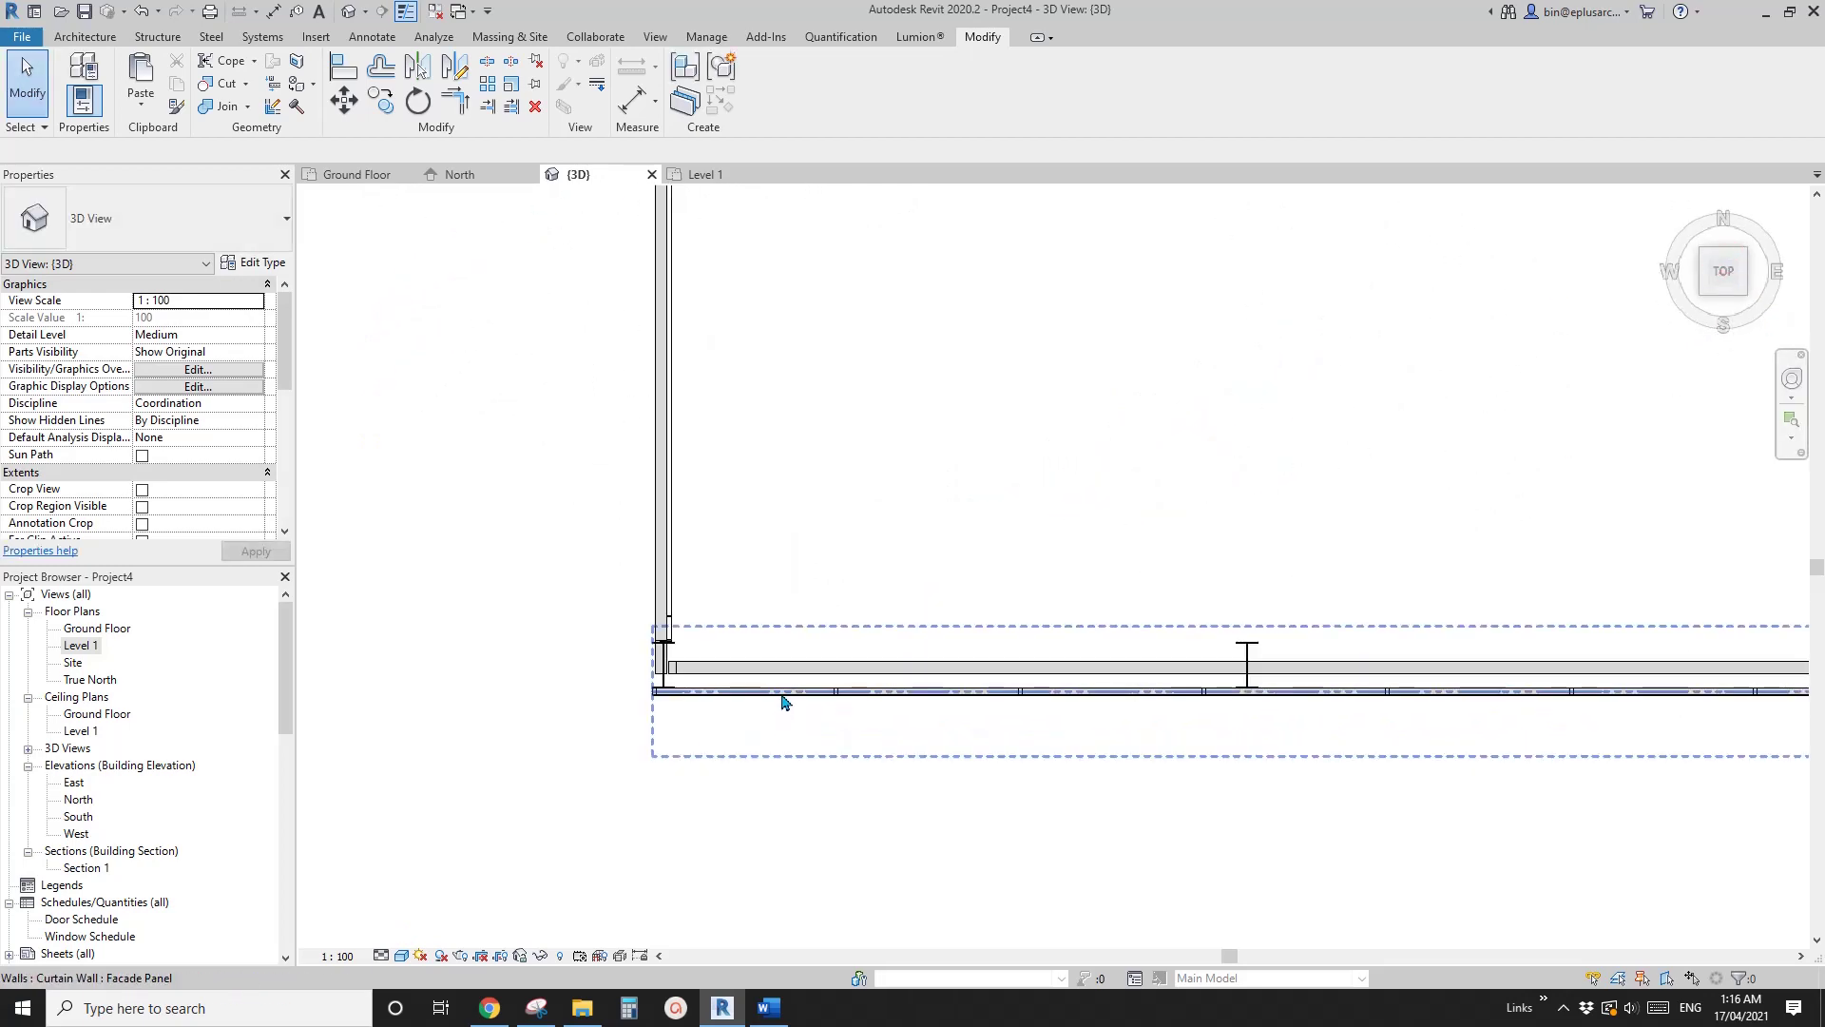
pyautogui.click(785, 702)
pyautogui.scroll(5, 668, 665)
pyautogui.scroll(2, 668, 660)
pyautogui.press('d')
pyautogui.press('m')
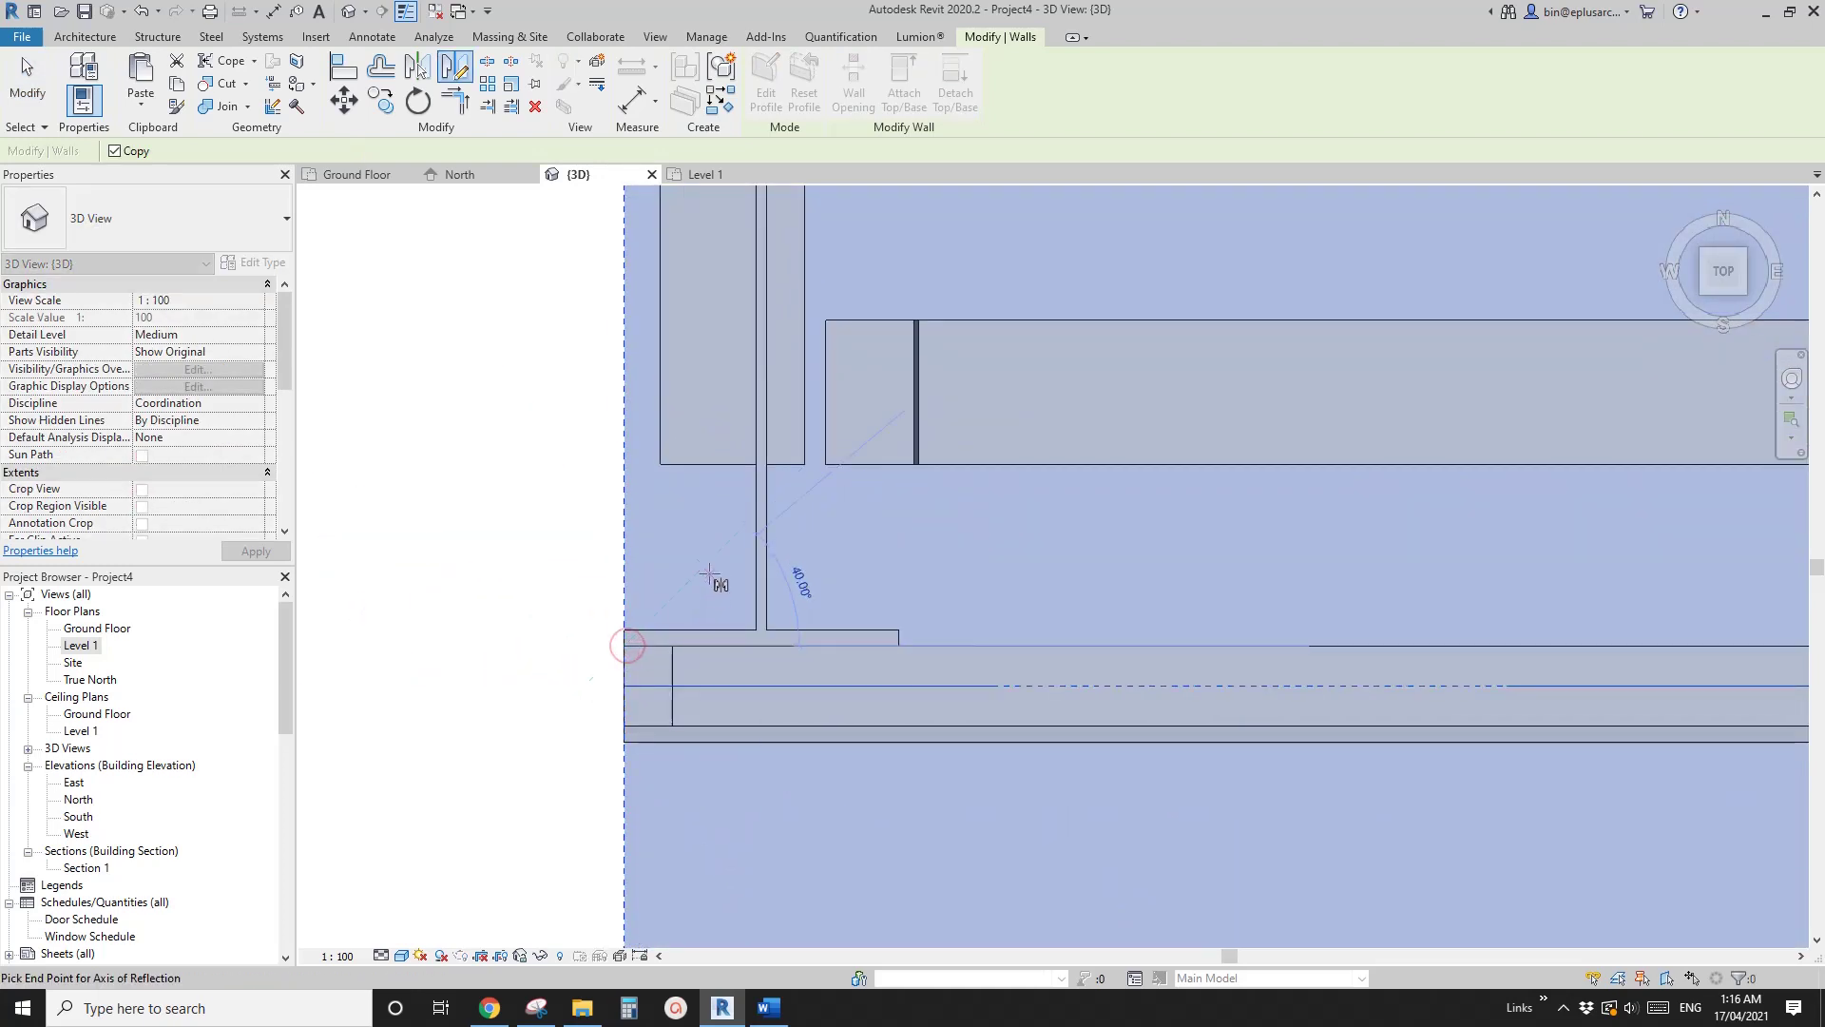
pyautogui.scroll(-4, 775, 571)
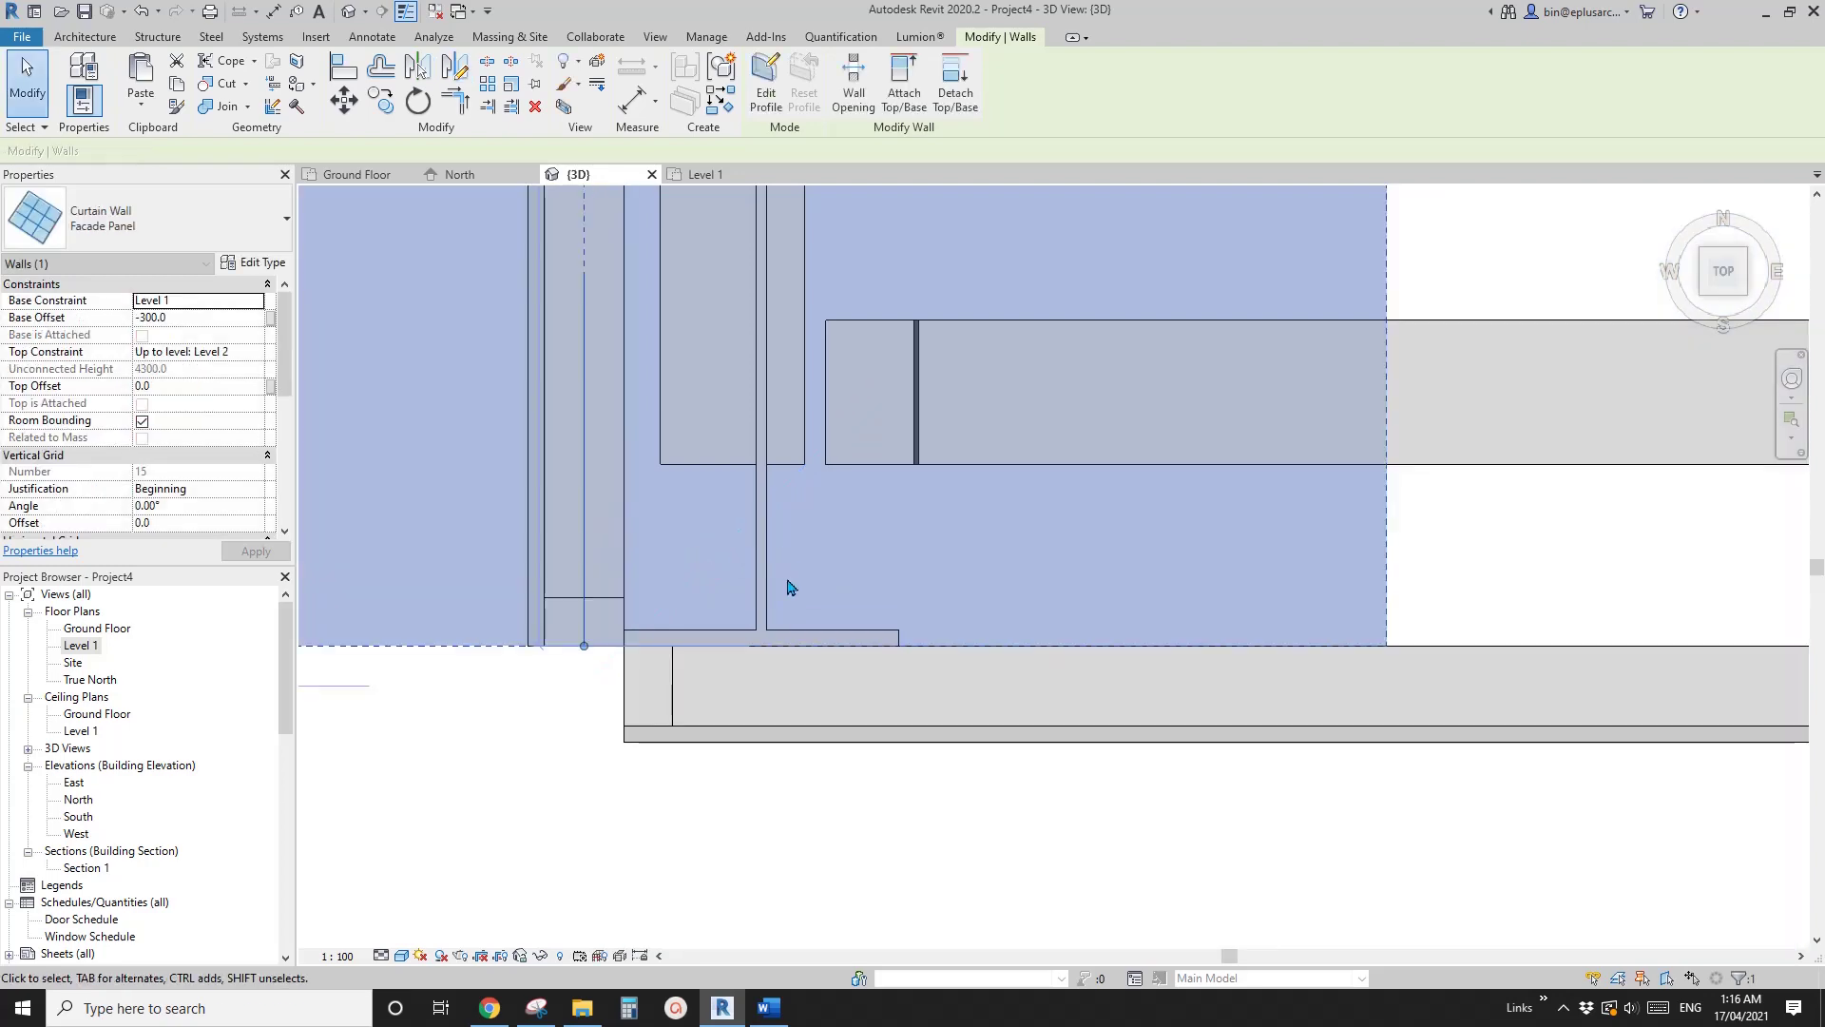
pyautogui.keyDown('shift'); pyautogui.moveTo(639, 484); pyautogui.dragTo(872, 786, button='middle'); pyautogui.keyUp('shift')
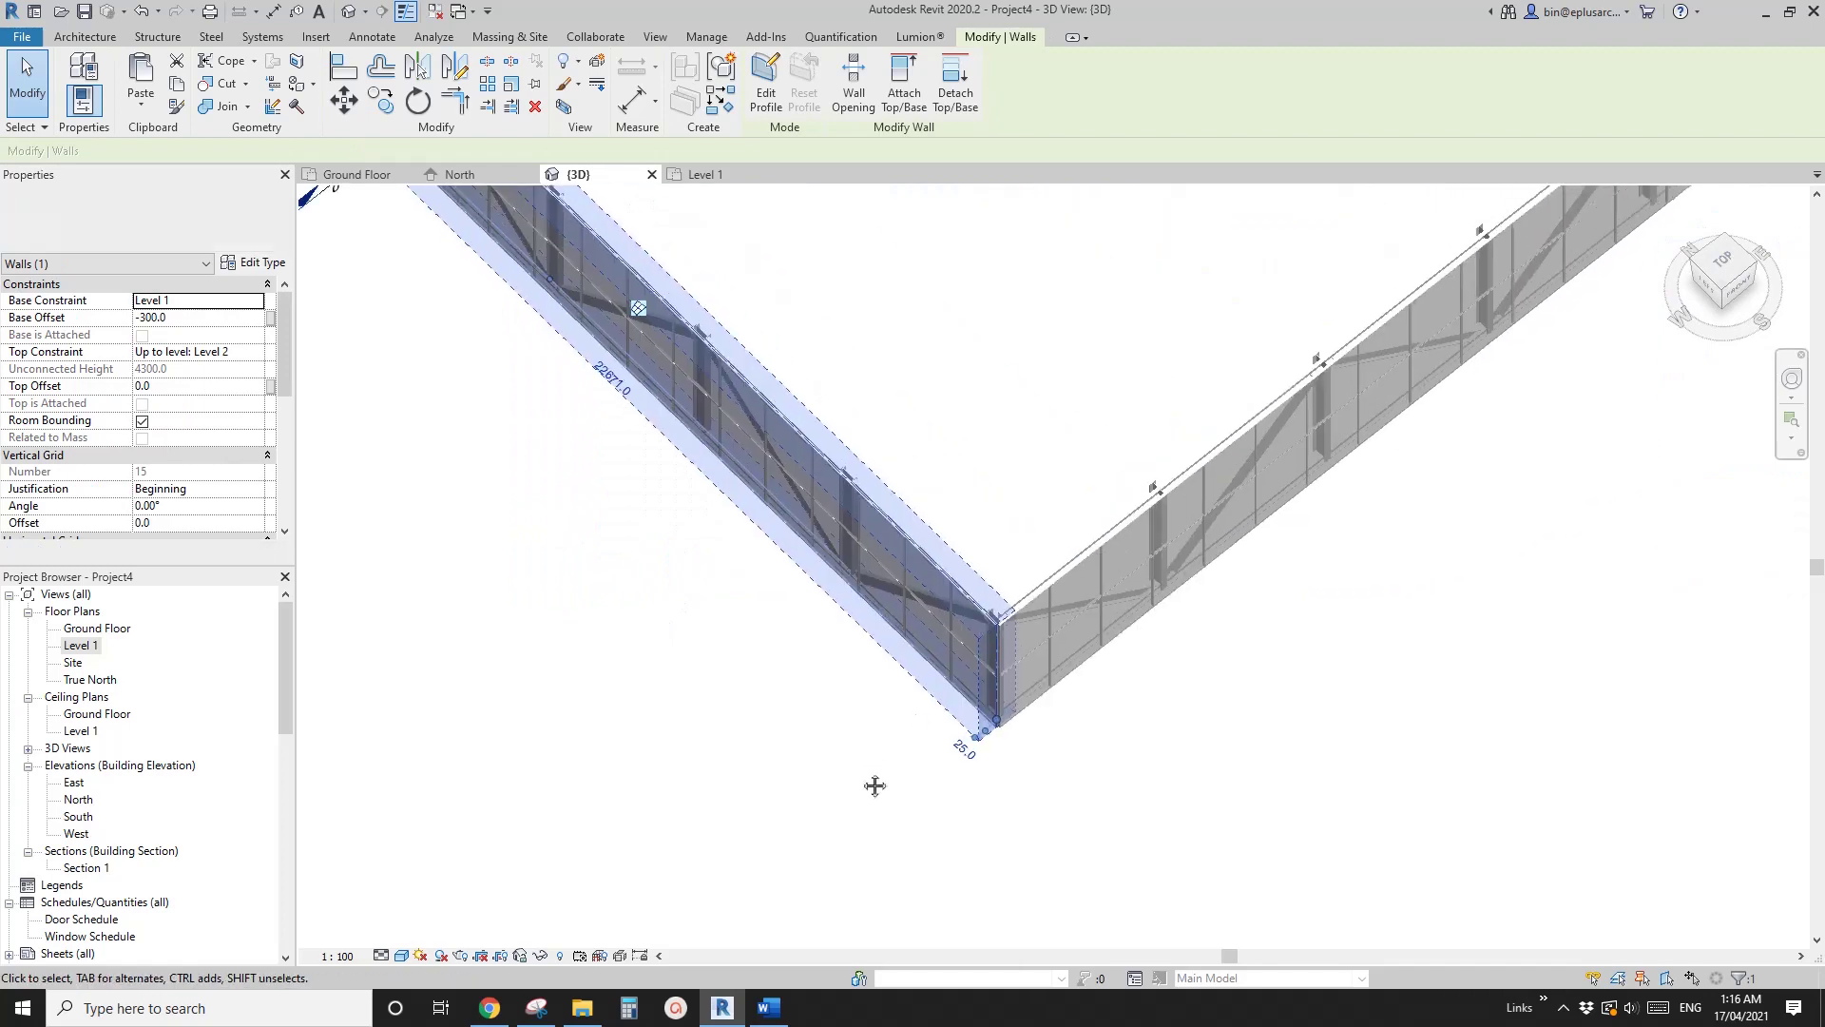
pyautogui.click(872, 786)
# - Try to extend the mirrored Facade Panel wall's corner end to the outer edge of the adjoining wall's end mullion
pyautogui.keyDown('shift'); pyautogui.moveTo(1005, 631); pyautogui.dragTo(1147, 613, button='middle'); pyautogui.keyUp('shift')
pyautogui.scroll(8, 1055, 533)
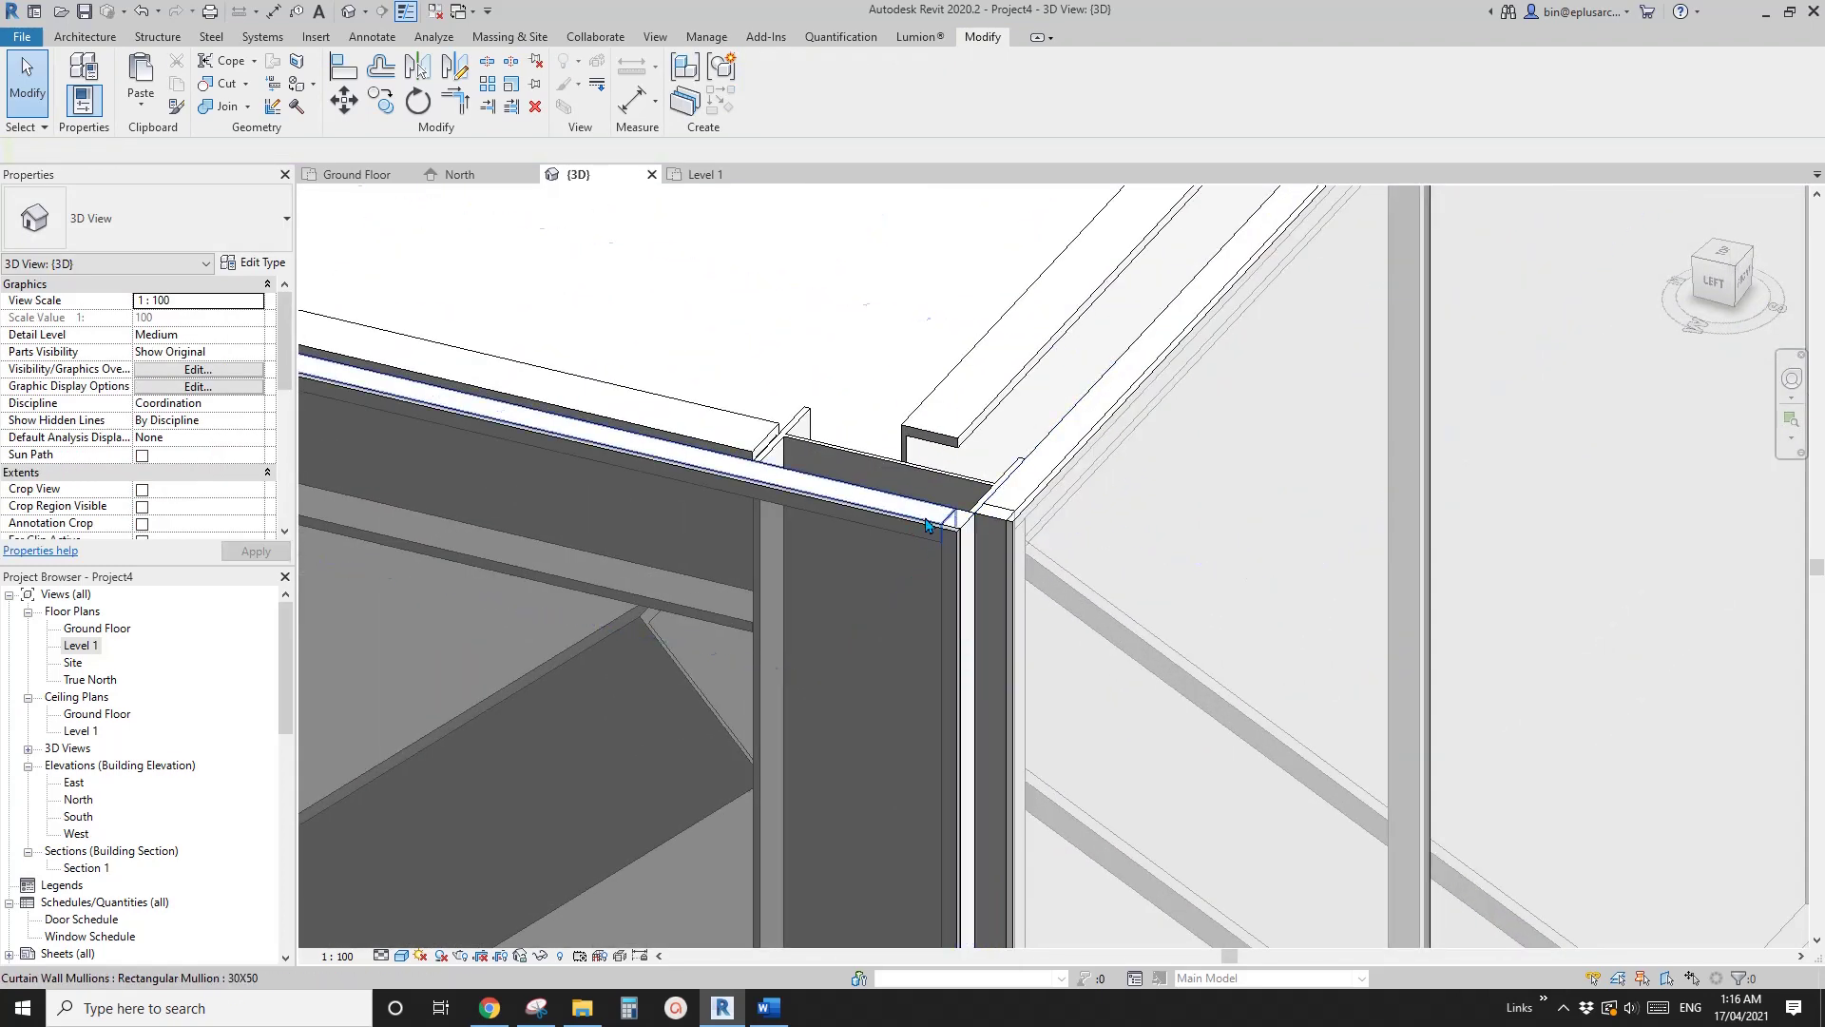
pyautogui.click(939, 521)
pyautogui.moveTo(938, 521); pyautogui.dragTo(1019, 559, button='middle')
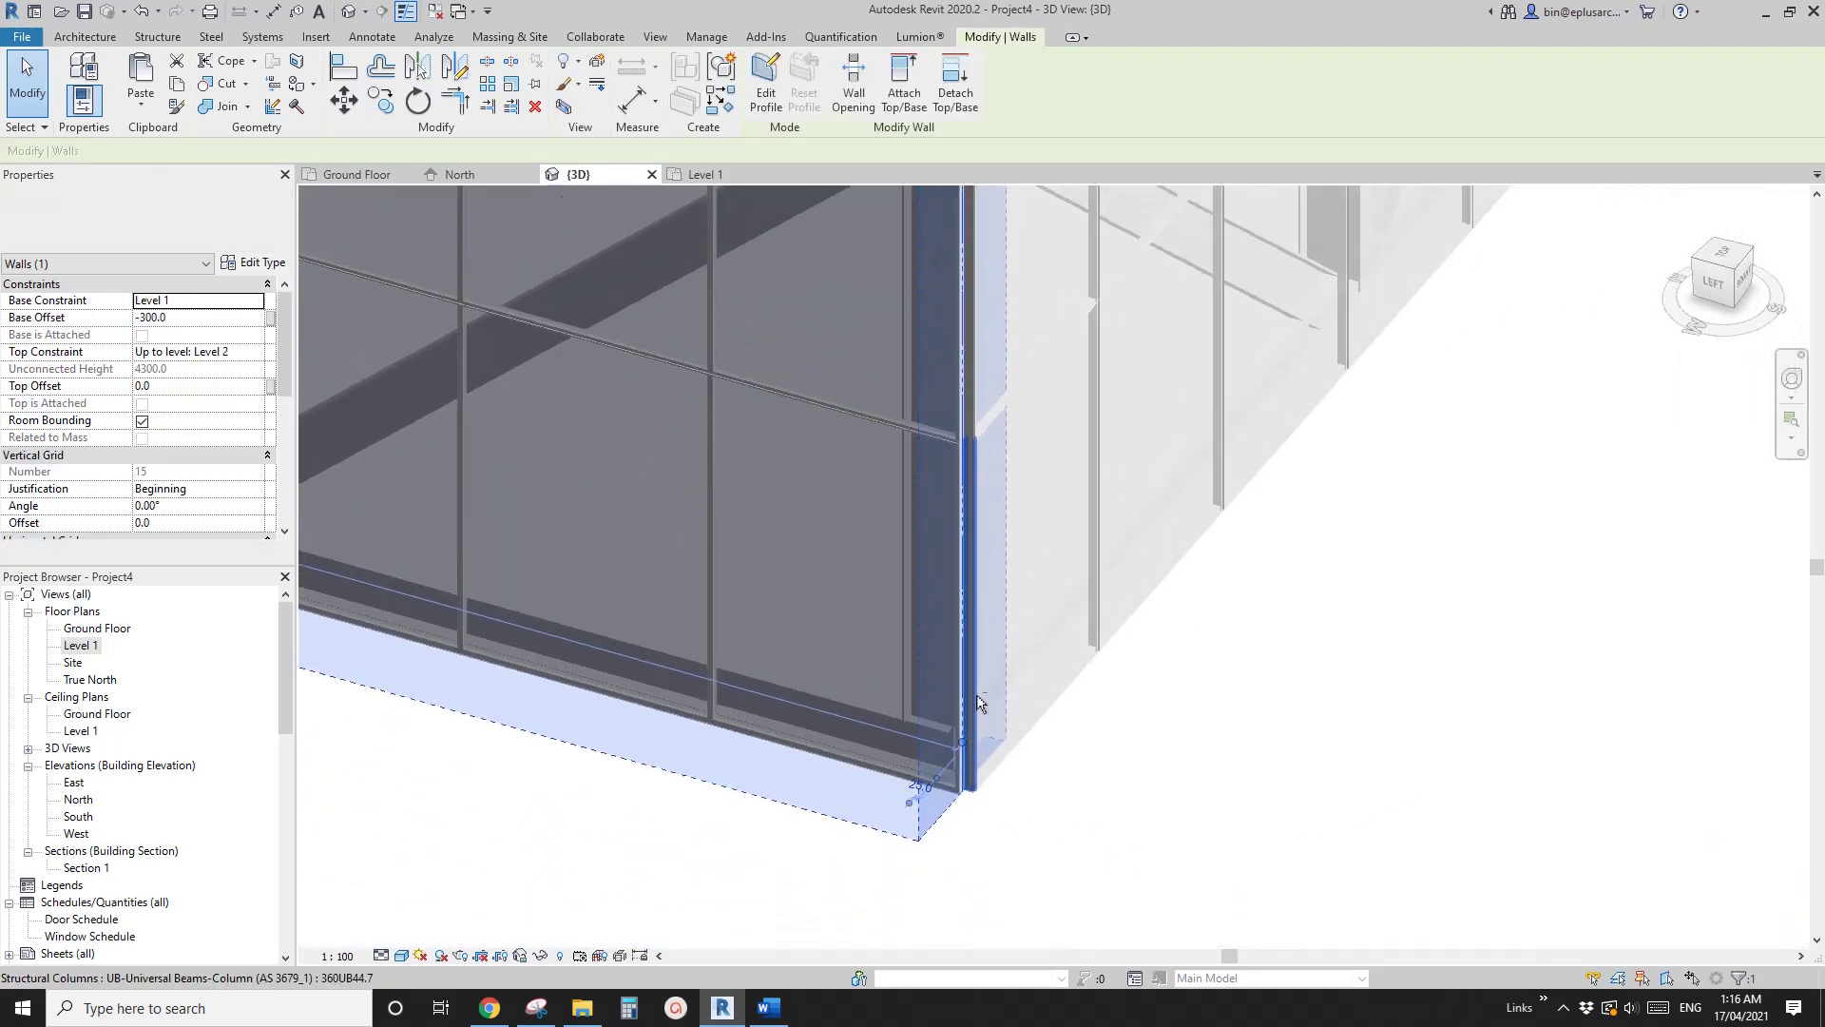
pyautogui.scroll(4, 971, 724)
pyautogui.moveTo(970, 729); pyautogui.dragTo(976, 728)
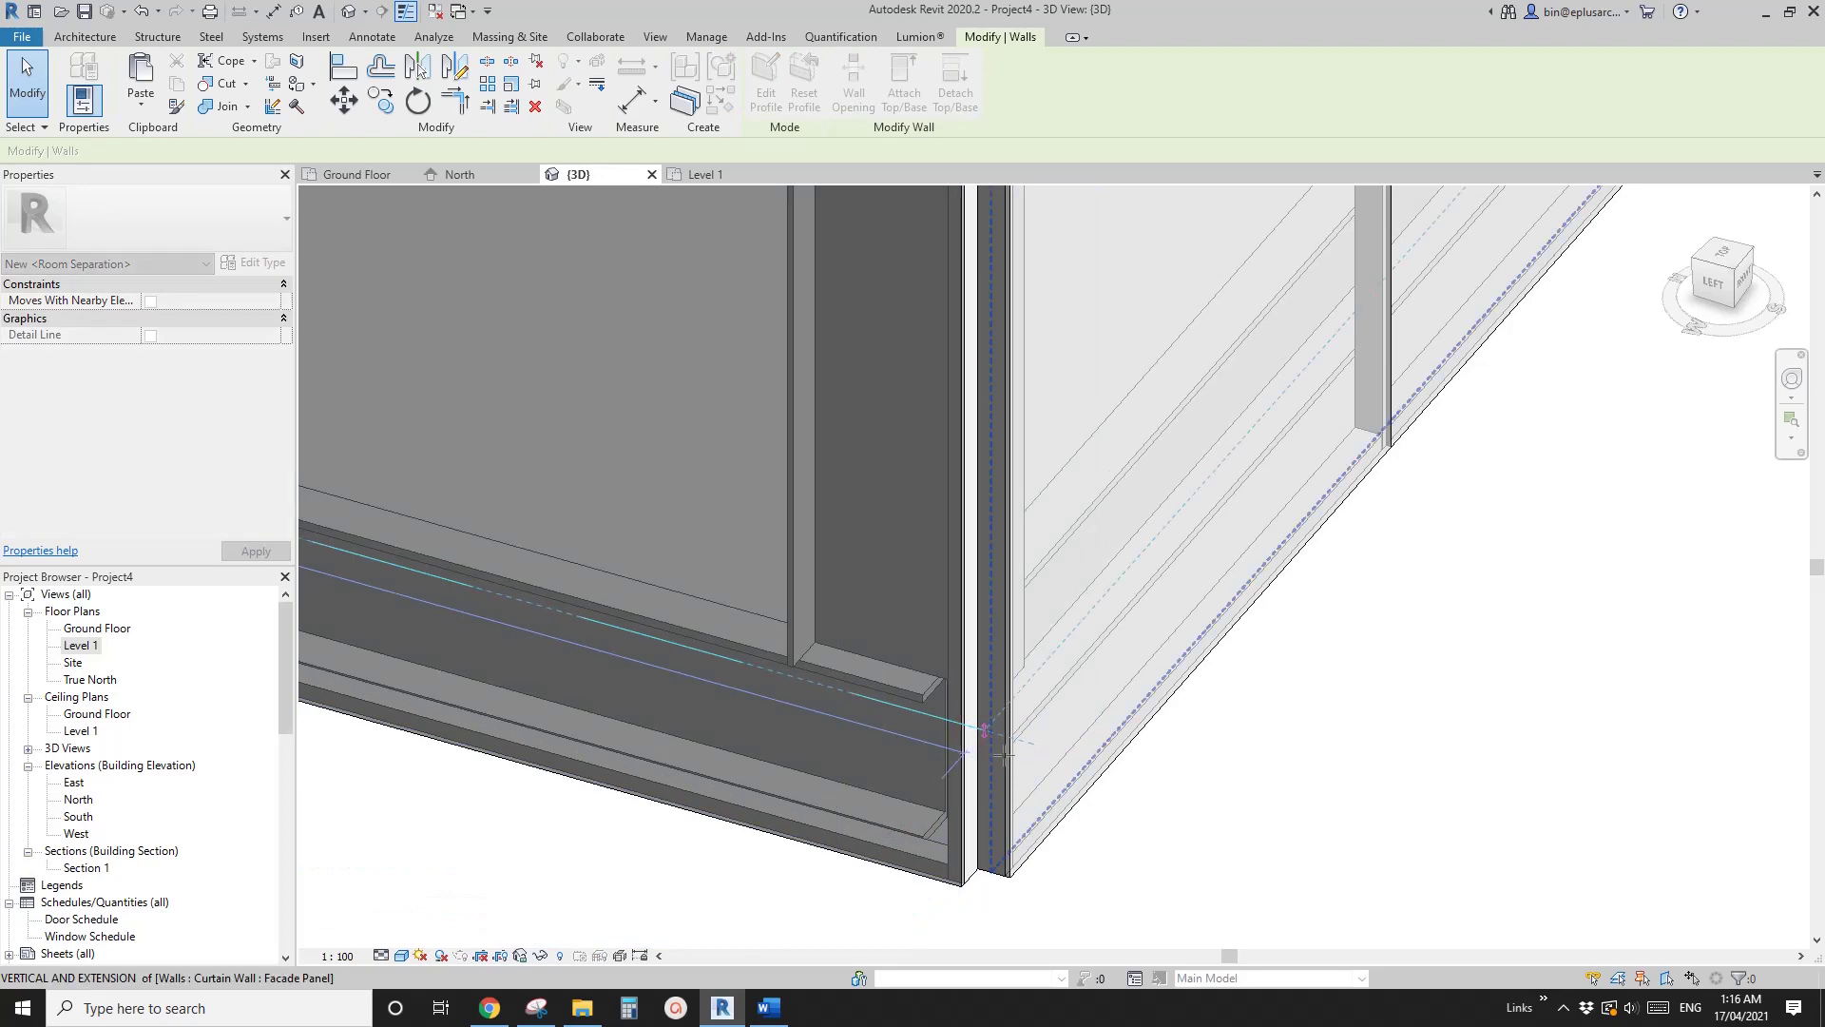
pyautogui.moveTo(1004, 756); pyautogui.dragTo(1004, 755)
pyautogui.press('r')
pyautogui.press('s')
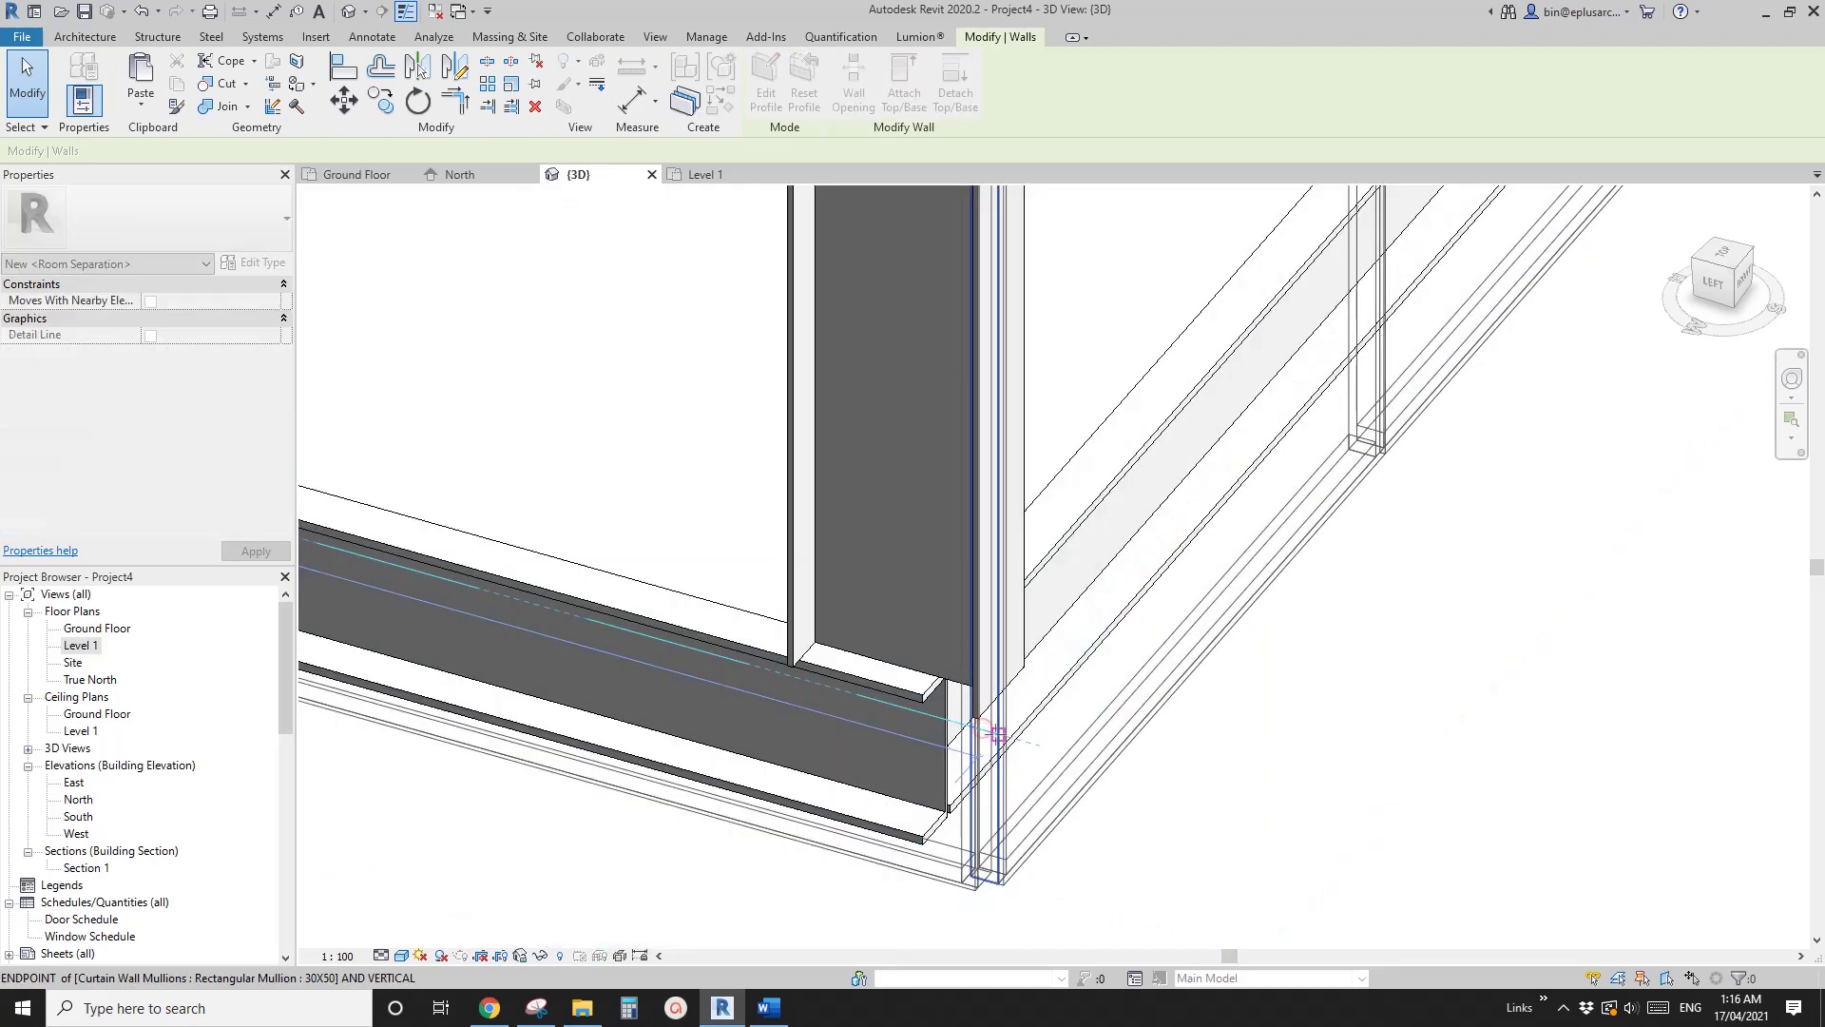
pyautogui.press('Escape')
pyautogui.click(1022, 784)
pyautogui.scroll(-4, 1022, 783)
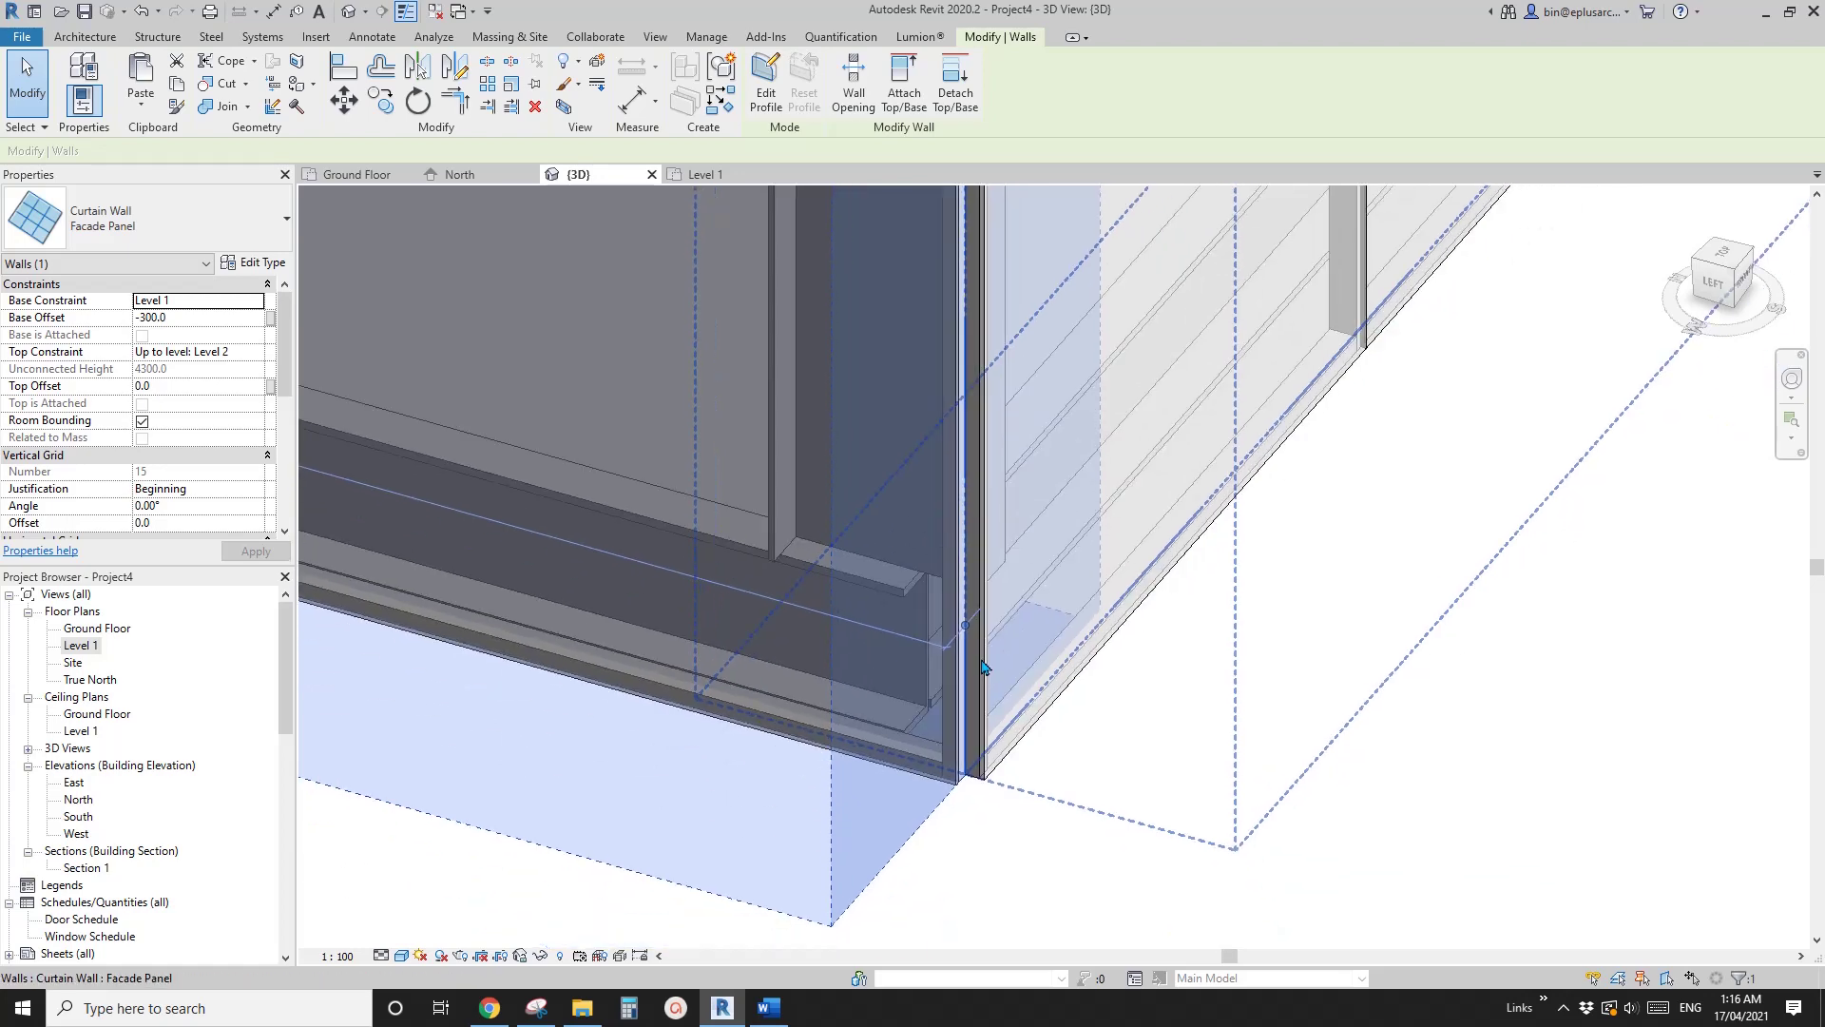
# - Disallow the join at the Facade Panel wall's corner end and extend that end to the adjoining wall's end mullion
pyautogui.scroll(4, 935, 704)
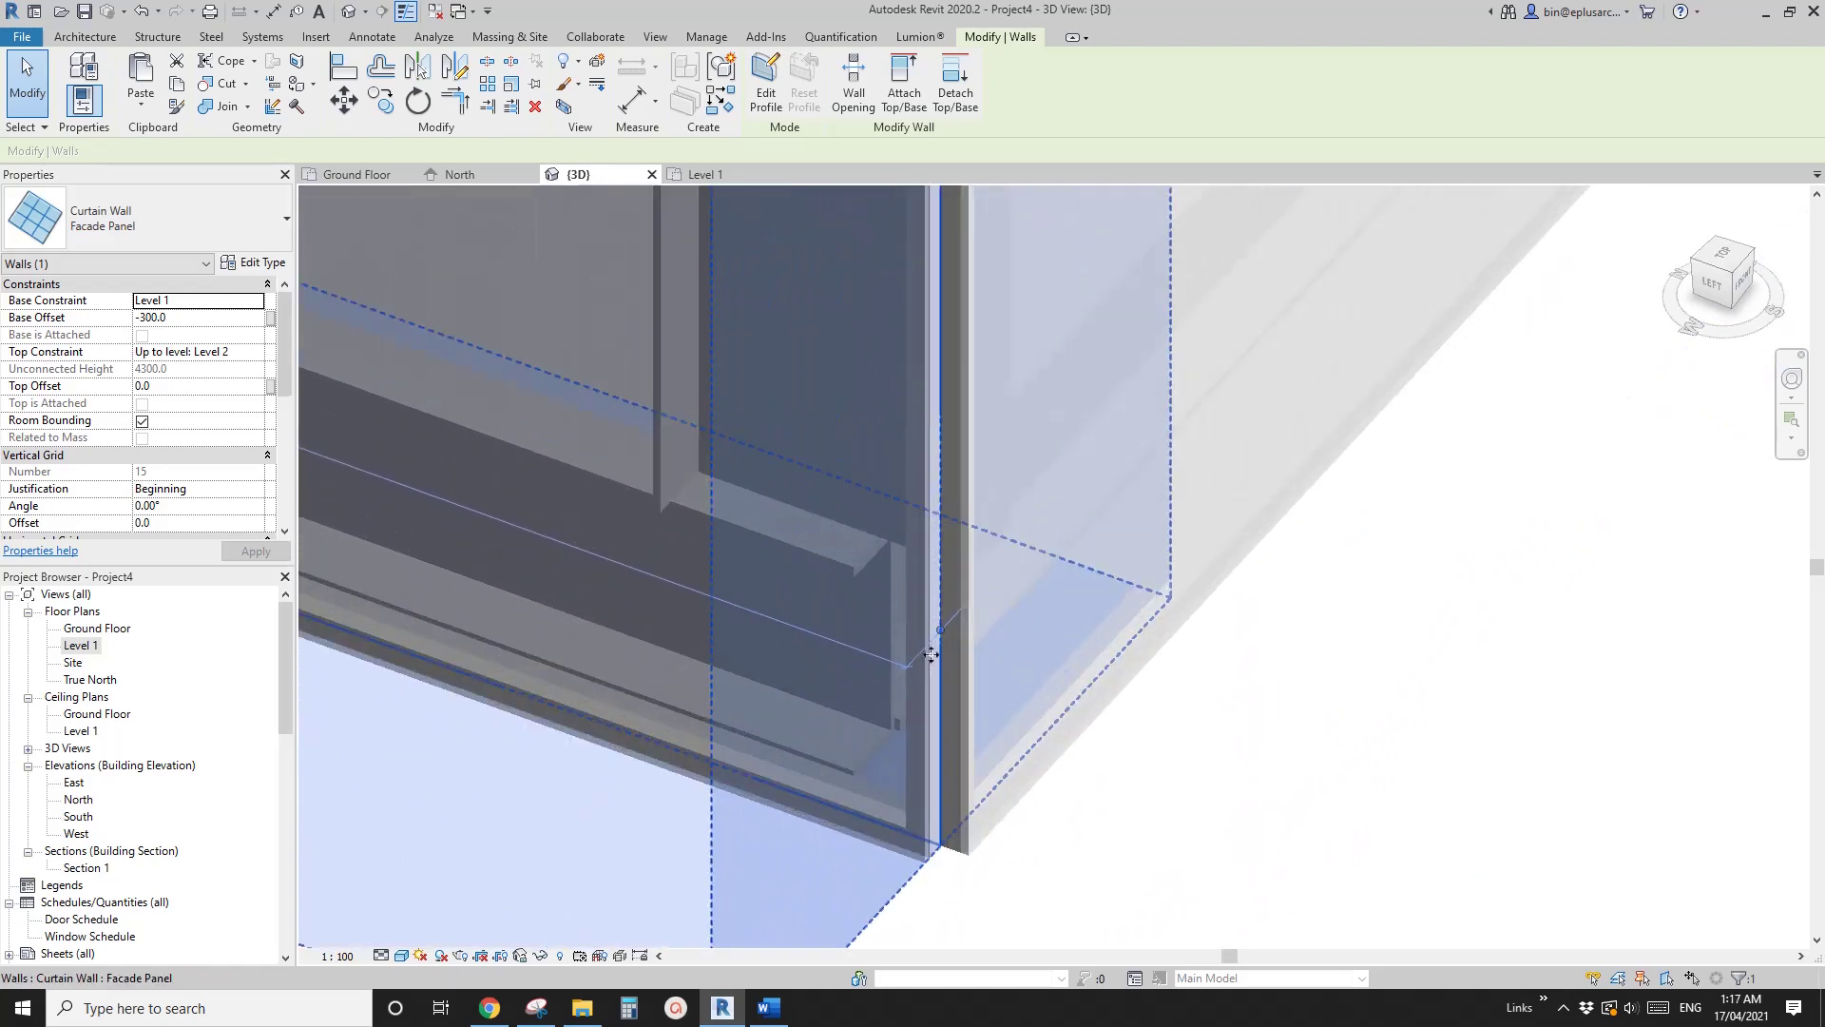
pyautogui.rightClick(948, 620)
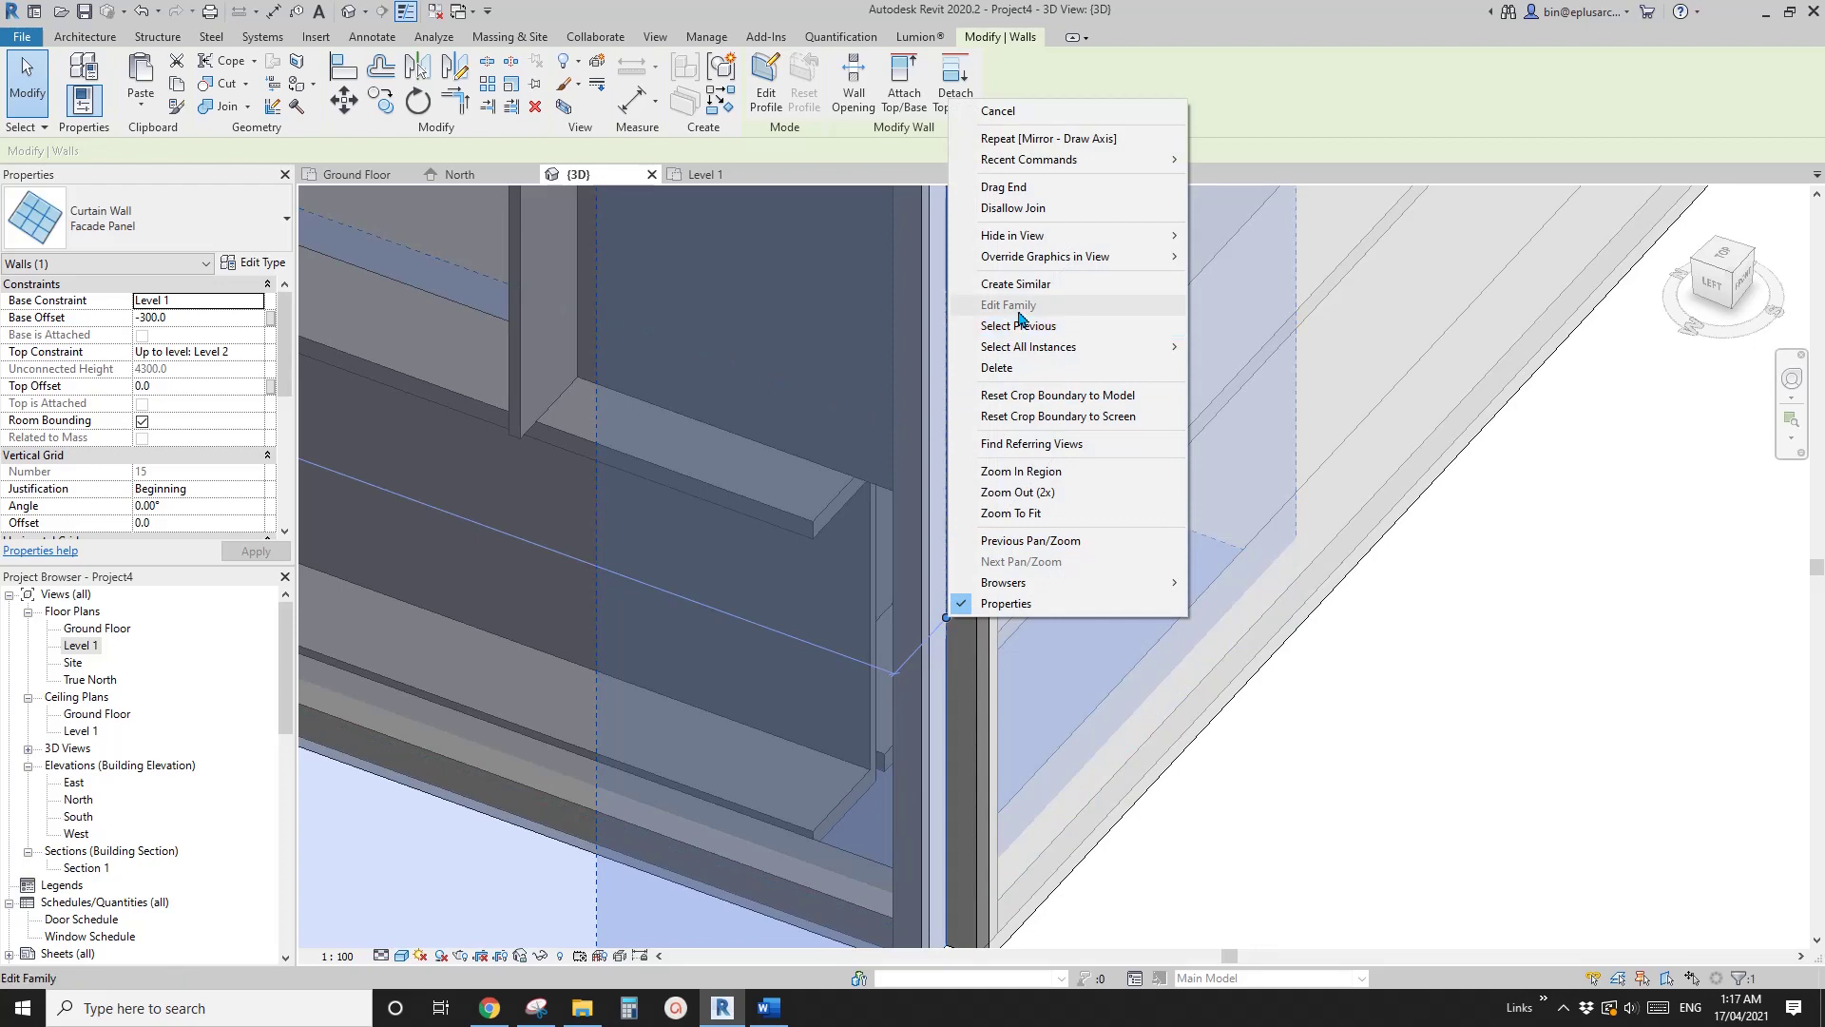
pyautogui.click(1025, 209)
pyautogui.moveTo(947, 617); pyautogui.dragTo(968, 623)
pyautogui.press('Escape')
pyautogui.press('Escape')
pyautogui.click(1009, 659)
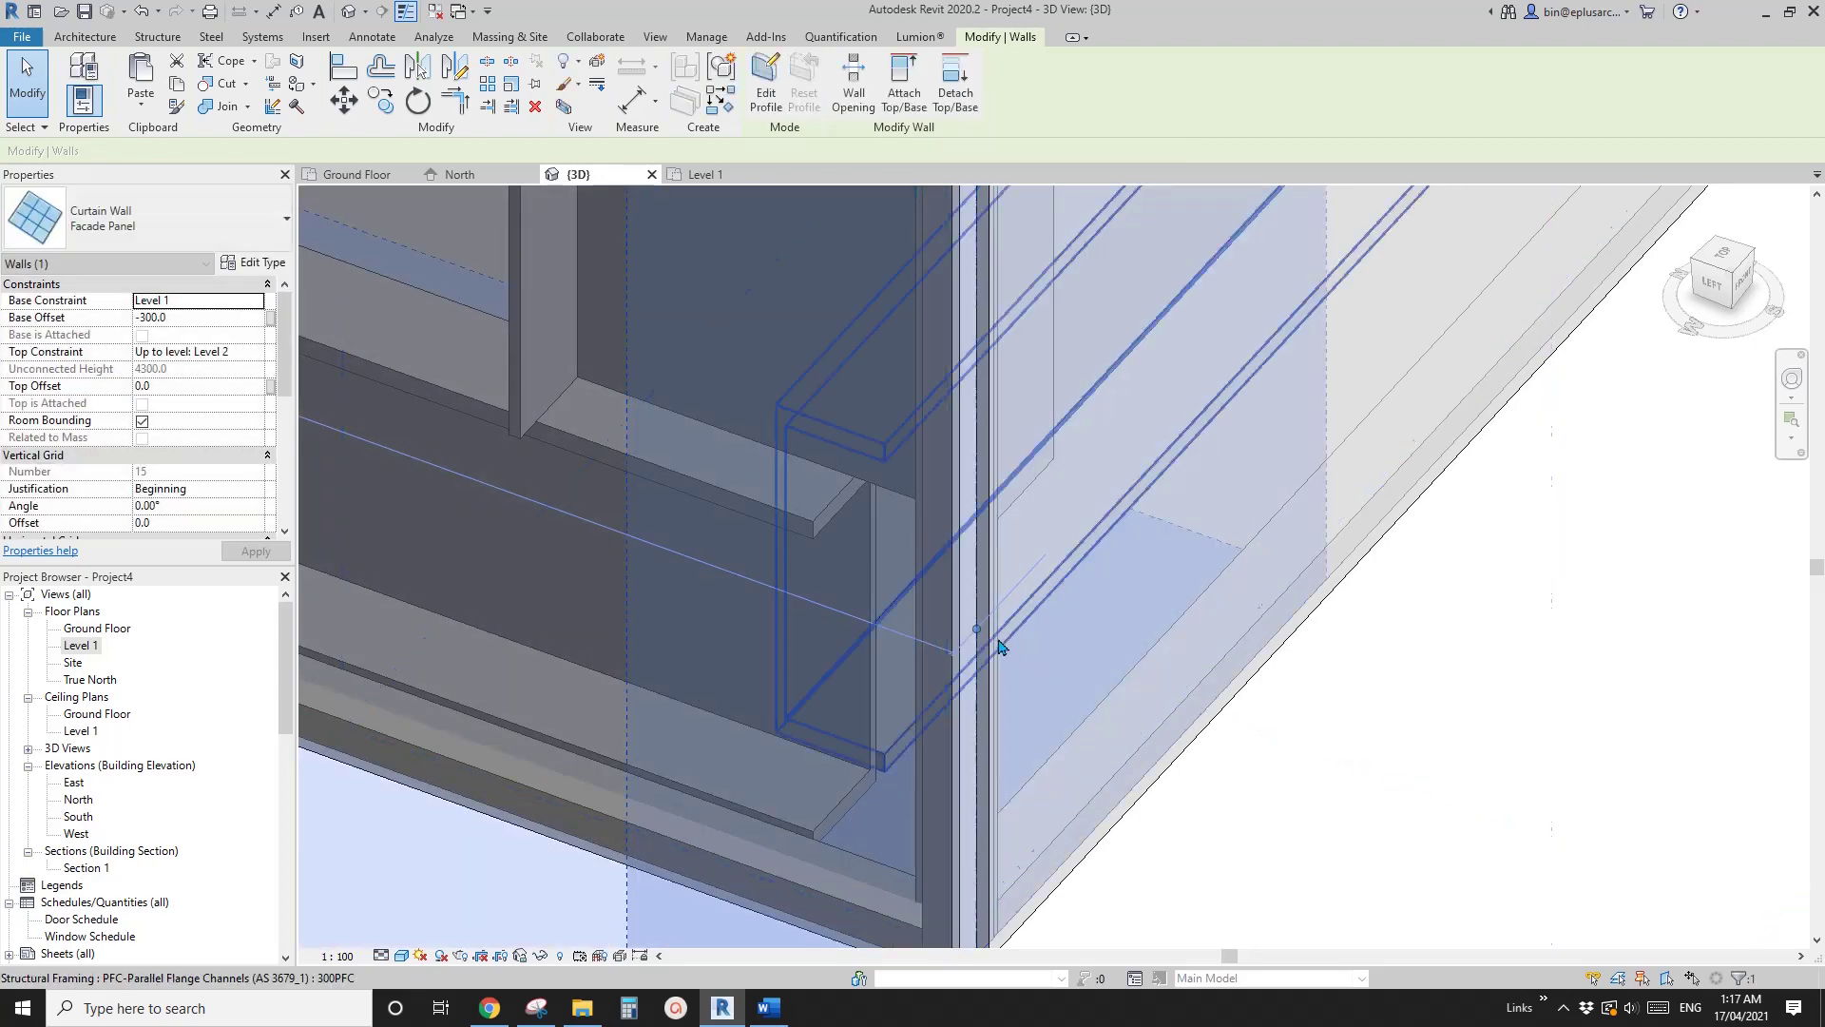
pyautogui.press('Escape')
# - Examine how the end mullions of the two Facade Panel walls meet at the building corner
pyautogui.scroll(-4, 984, 623)
pyautogui.keyDown('shift'); pyautogui.moveTo(994, 563); pyautogui.dragTo(984, 576, button='middle'); pyautogui.keyUp('shift')
pyautogui.scroll(-3, 950, 552)
pyautogui.scroll(5, 849, 464)
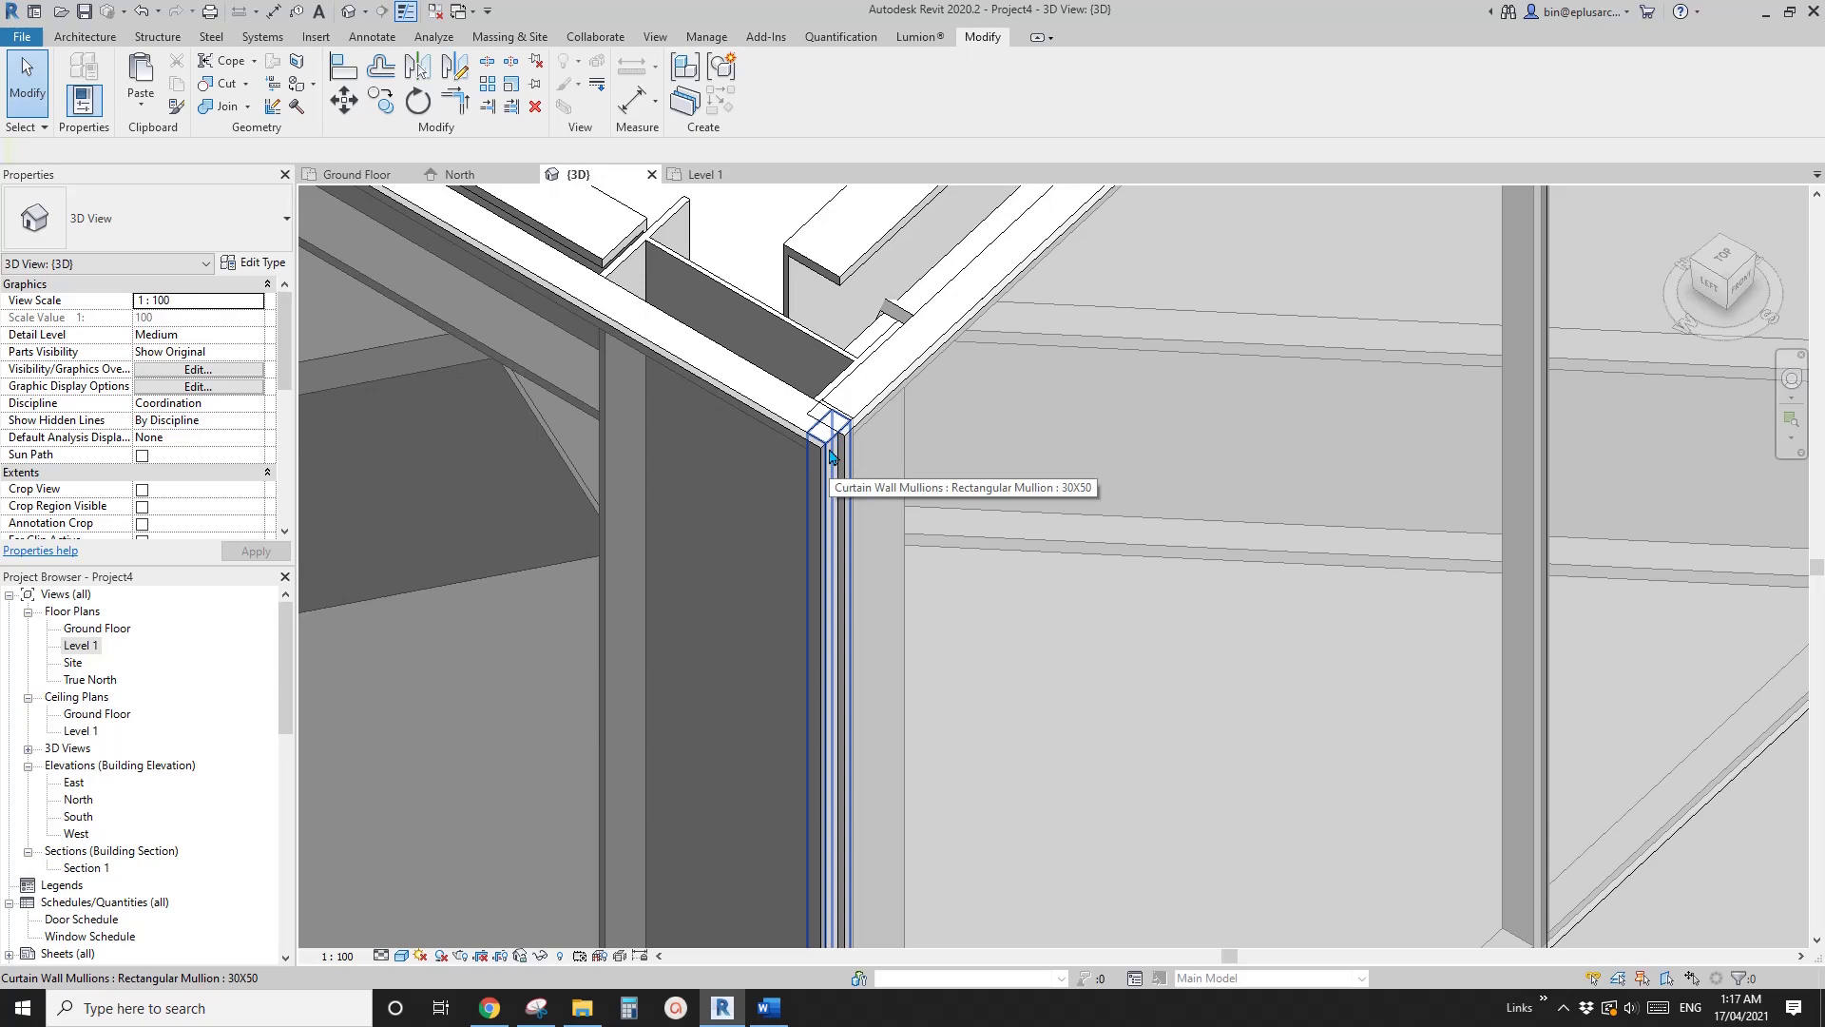
pyautogui.scroll(-5, 830, 457)
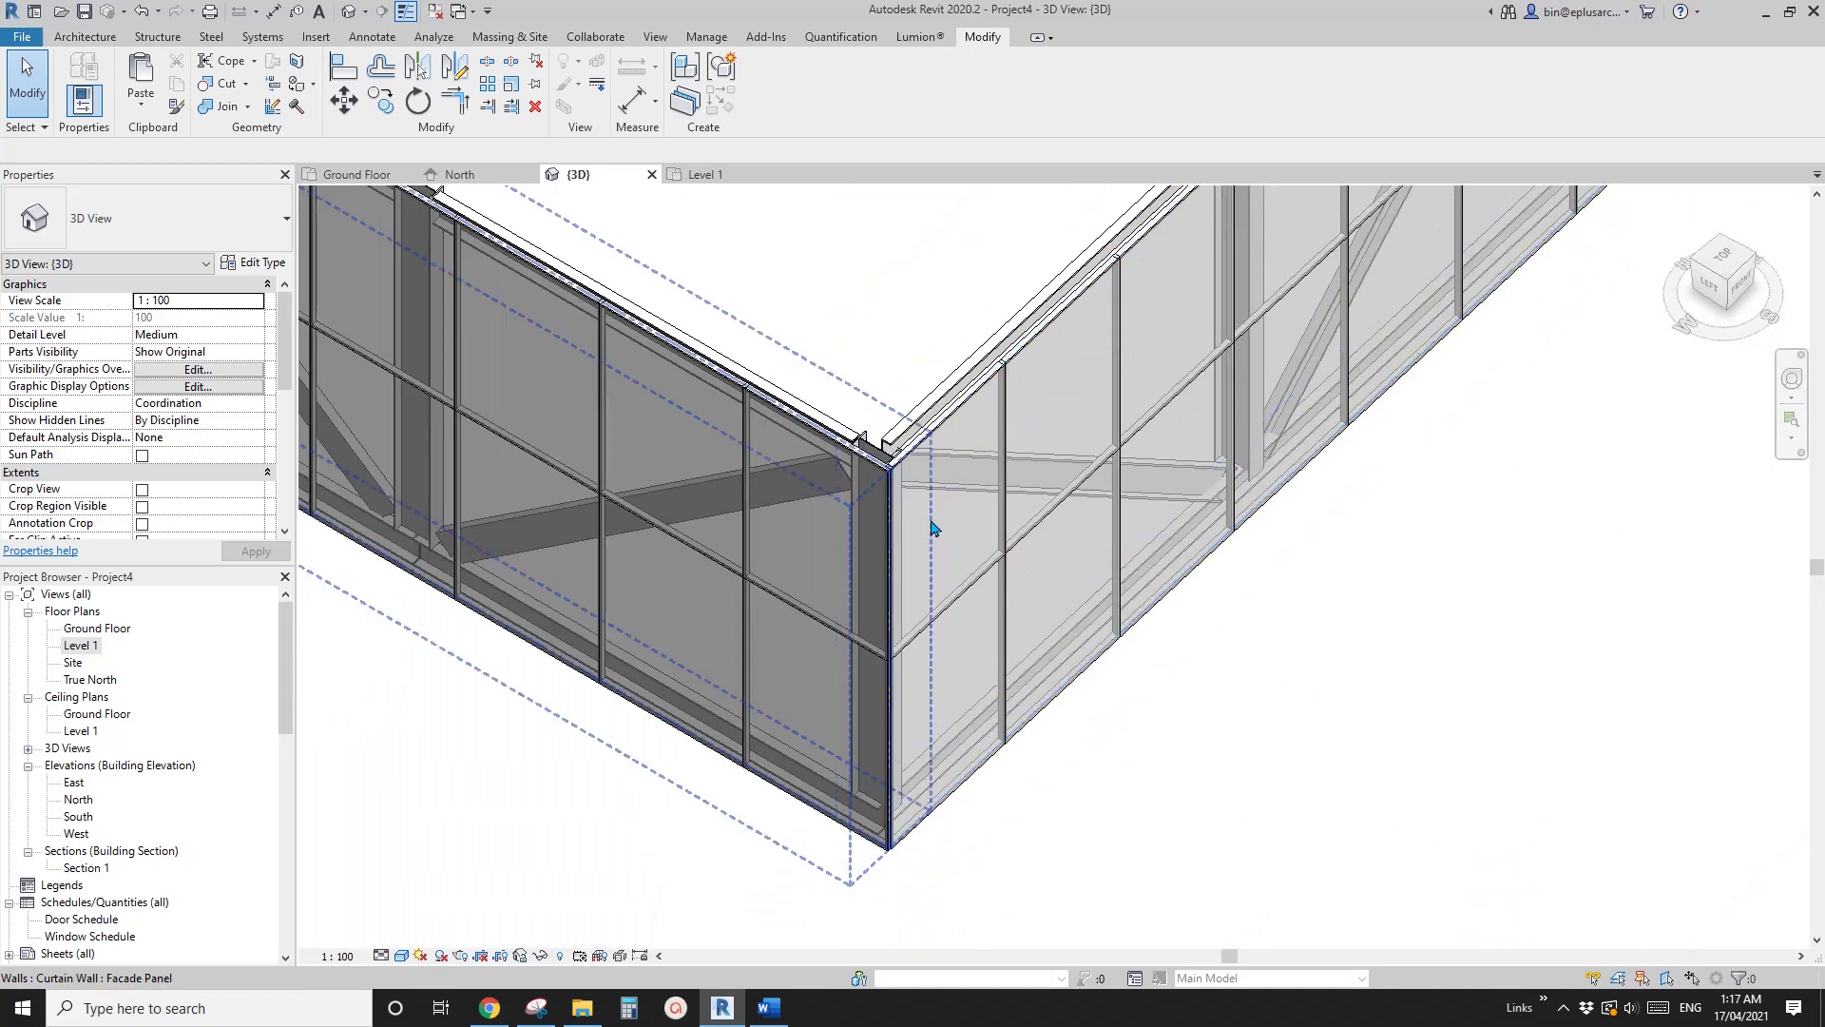
pyautogui.keyDown('shift'); pyautogui.moveTo(893, 532); pyautogui.dragTo(1129, 513, button='middle'); pyautogui.keyUp('shift')
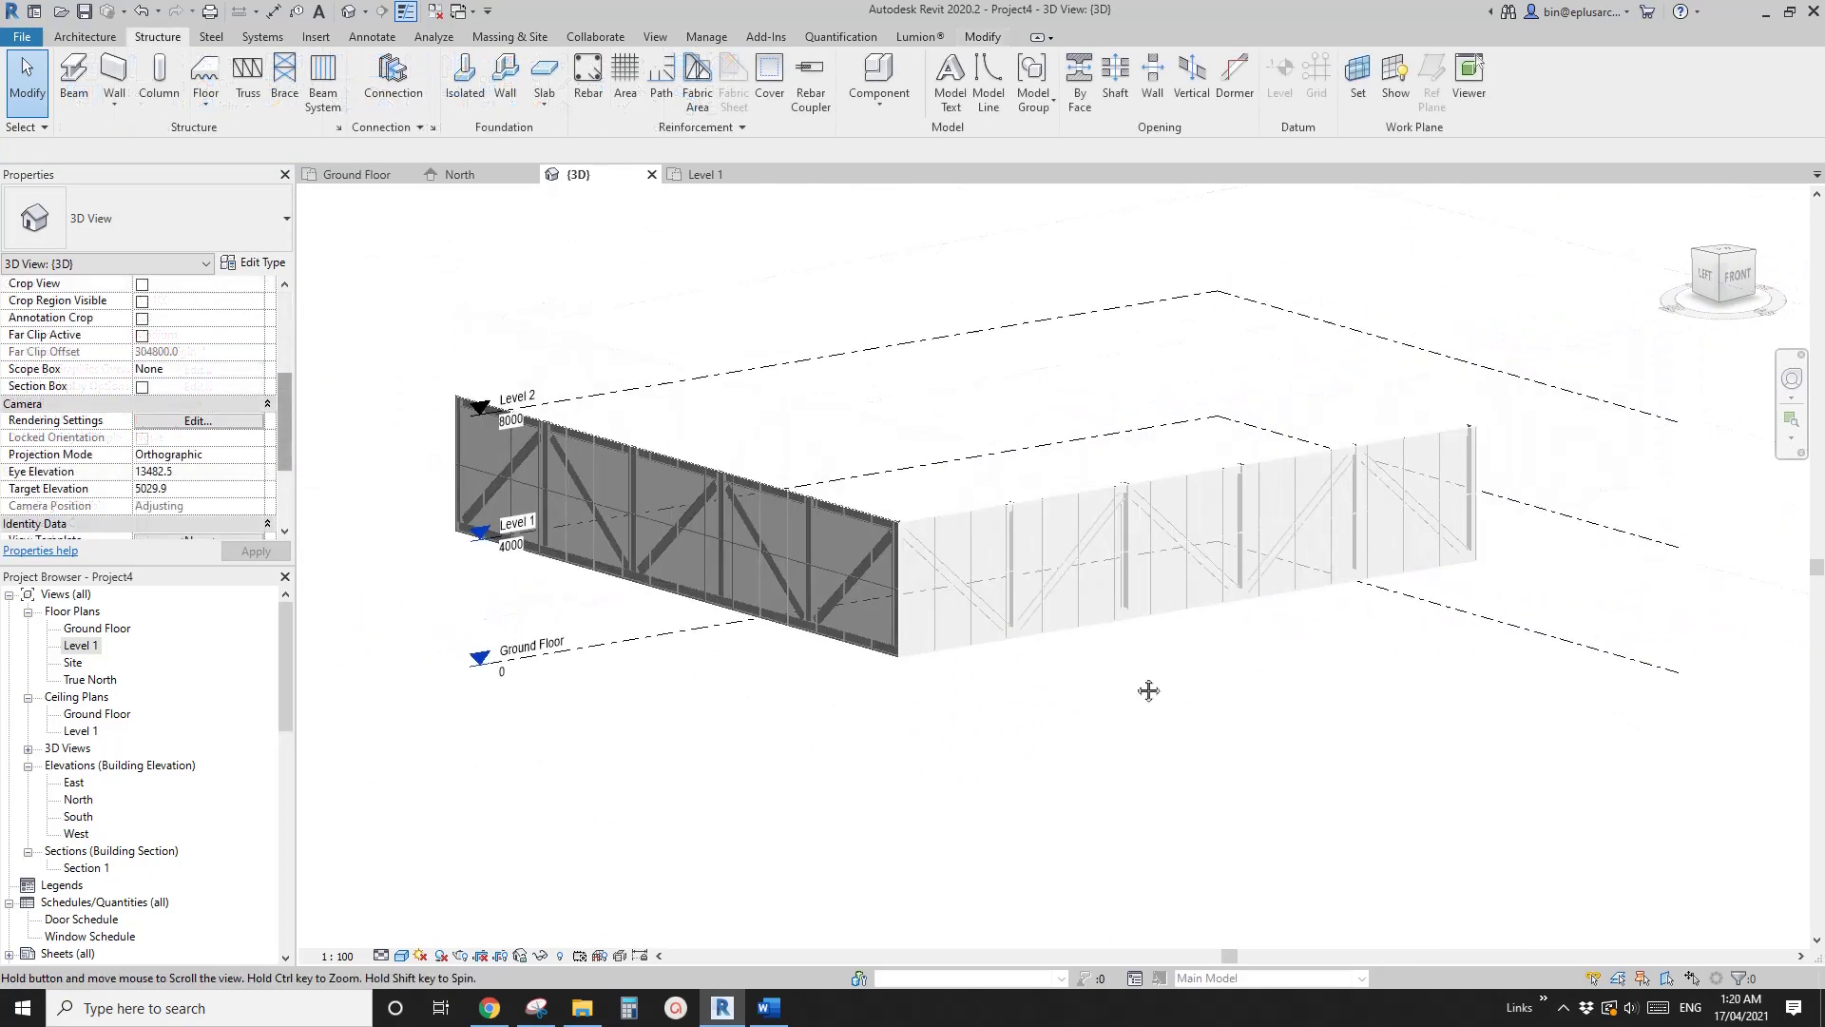
pyautogui.keyDown('shift'); pyautogui.moveTo(1114, 687); pyautogui.dragTo(1101, 703, button='middle'); pyautogui.keyUp('shift')
pyautogui.scroll(3, 1131, 672)
pyautogui.click(1090, 581)
pyautogui.keyDown('shift'); pyautogui.moveTo(1089, 582); pyautogui.dragTo(1018, 587, button='middle'); pyautogui.keyUp('shift')
pyautogui.press('Escape')
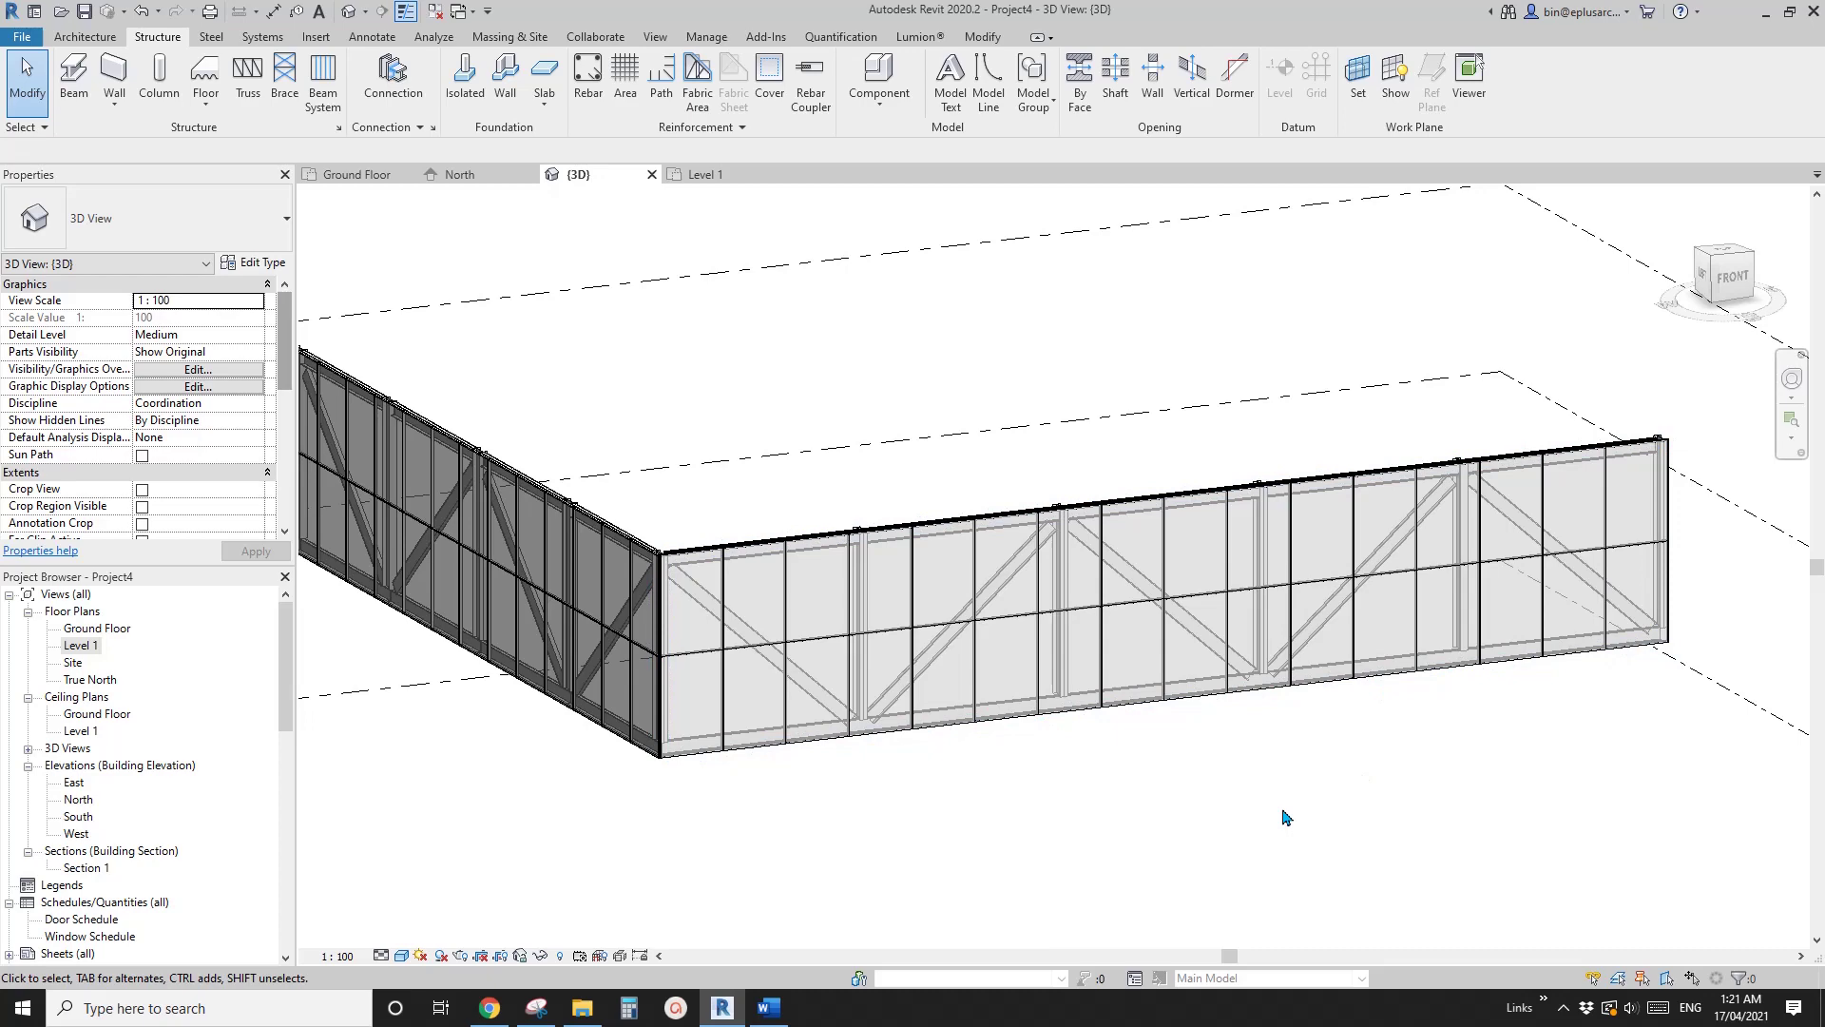
pyautogui.moveTo(1248, 783); pyautogui.dragTo(1248, 787, button='middle')
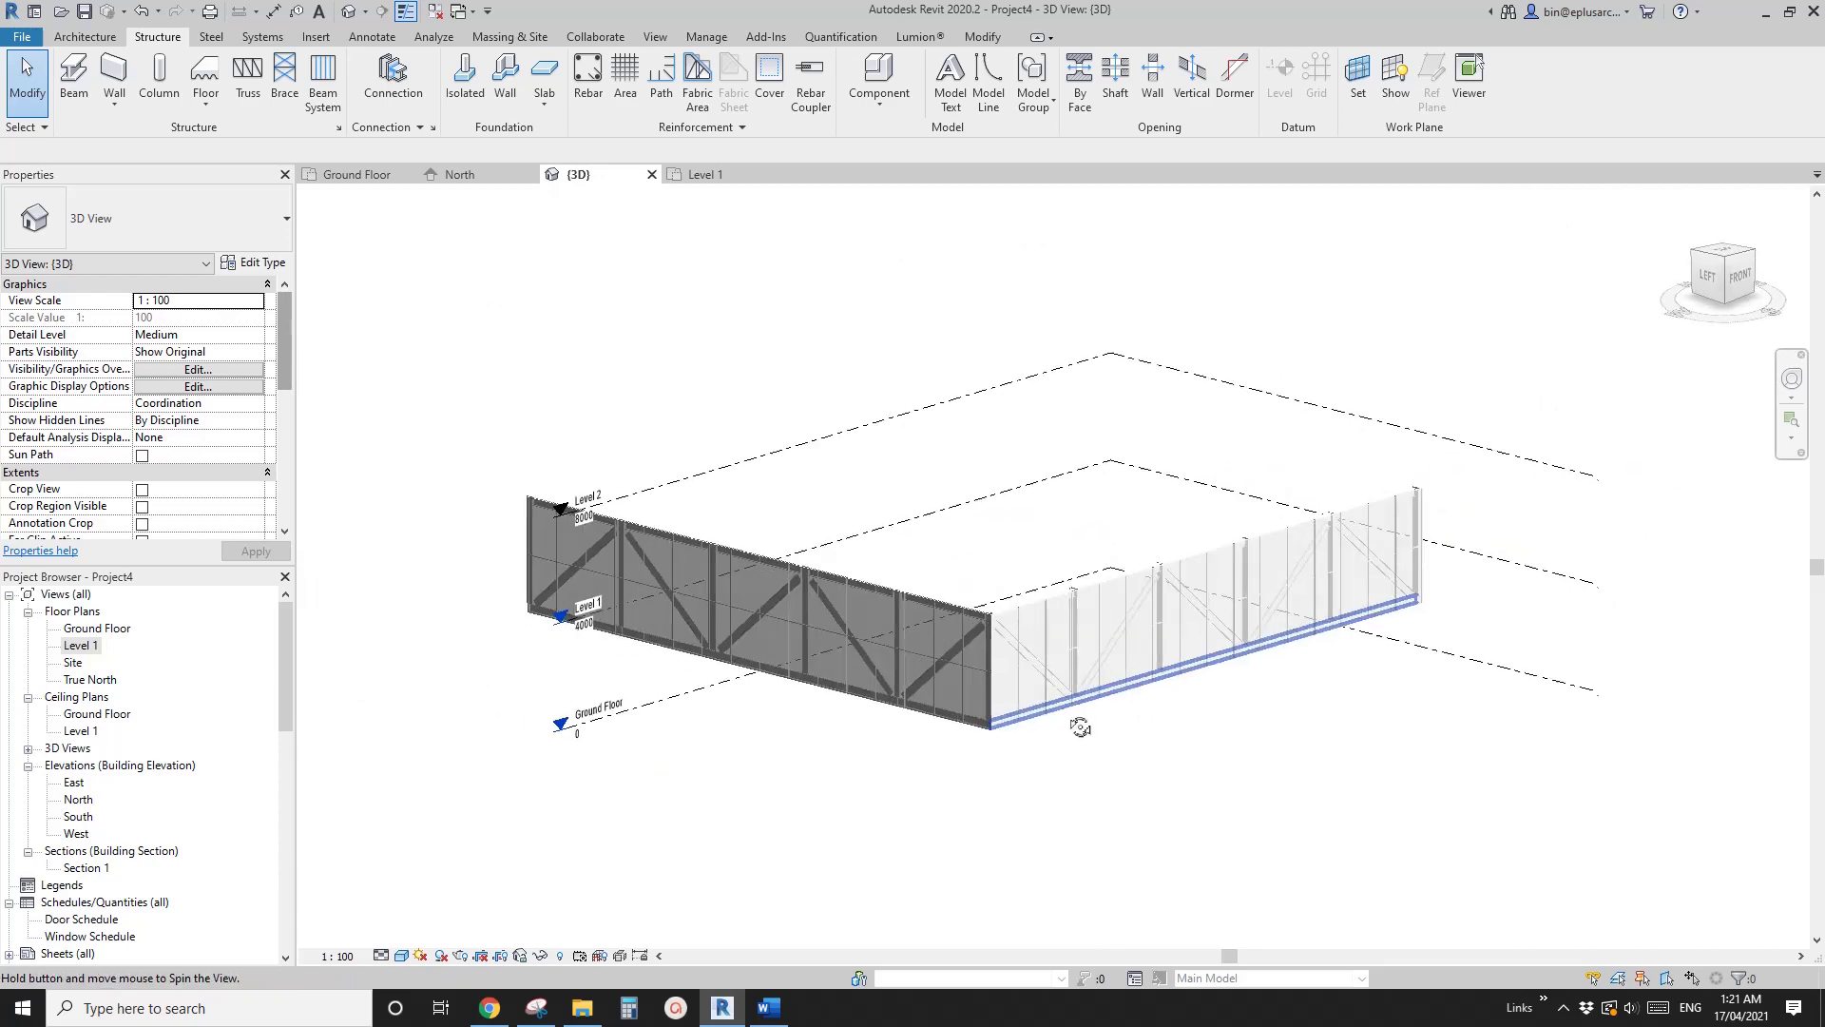
pyautogui.scroll(1, 1059, 720)
pyautogui.scroll(1, 1144, 742)
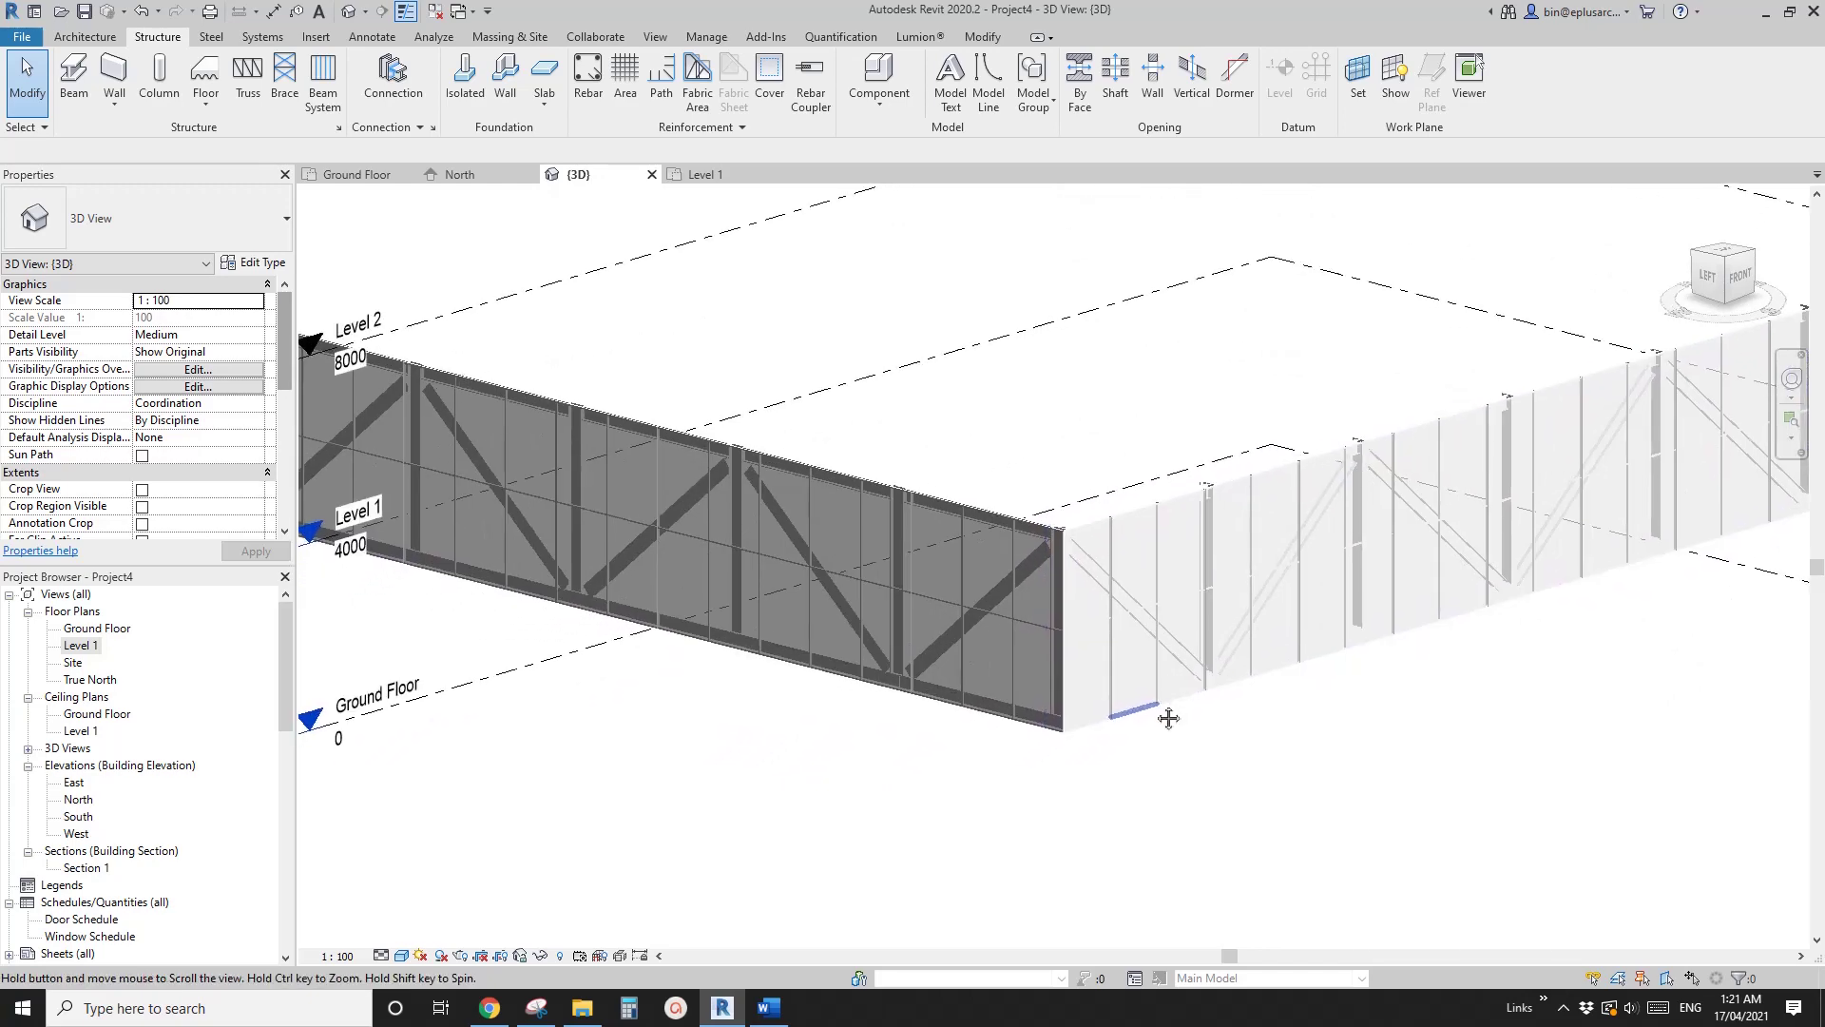
pyautogui.scroll(-2, 1170, 717)
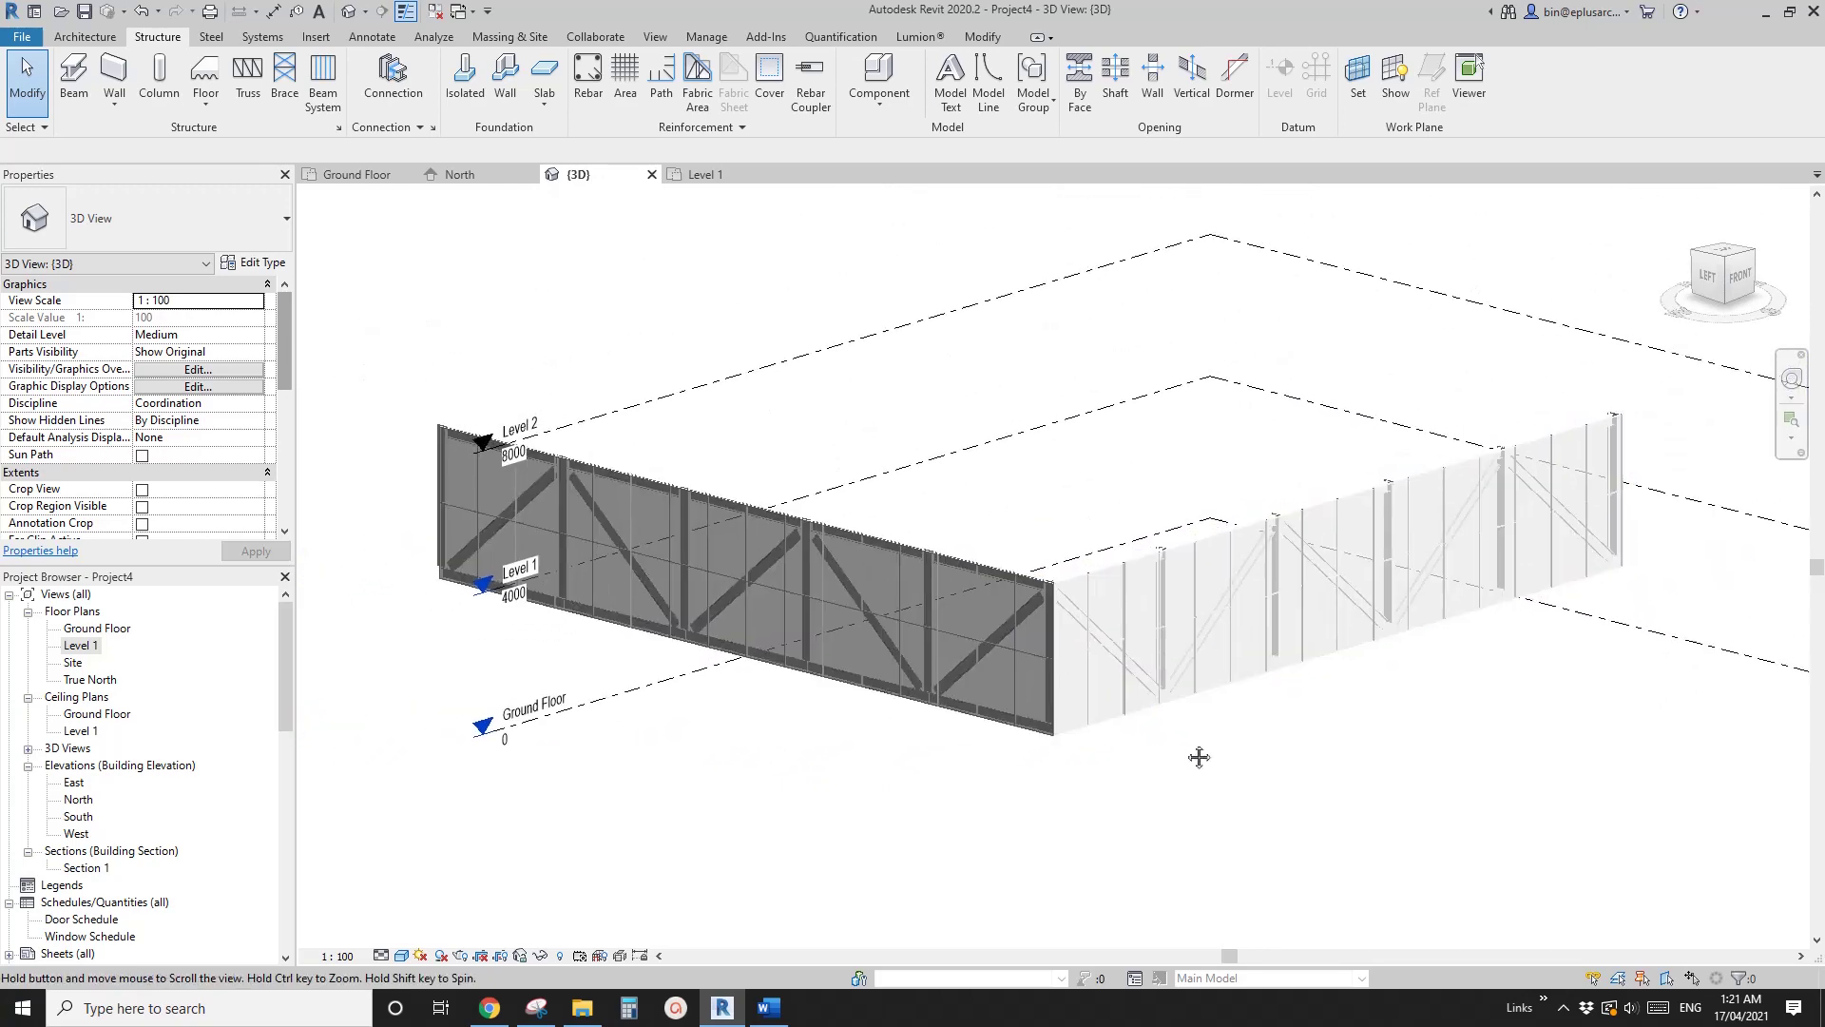